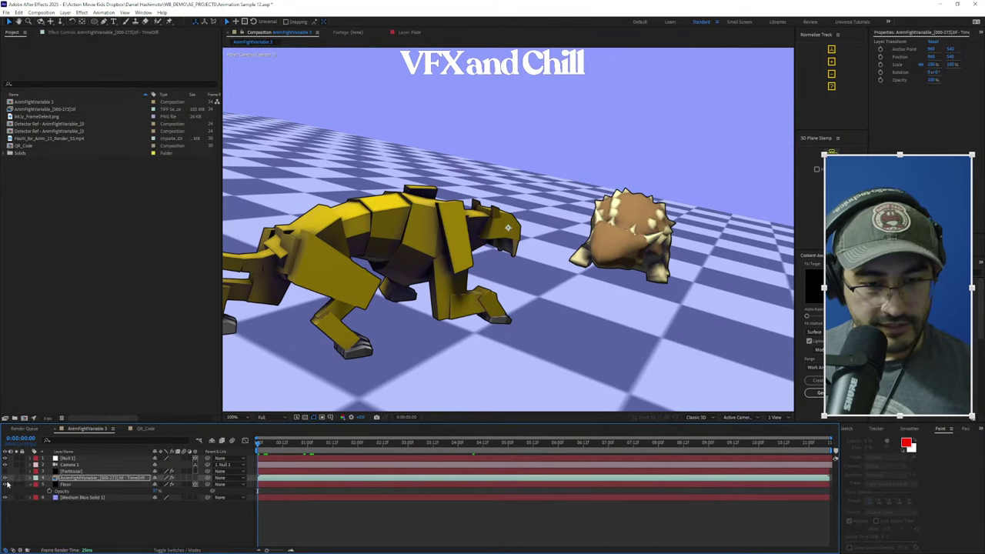
Solo the AnimFightVariable TIFF sequence layer, show the transparency grid behind it and preview the animation
click(14, 483)
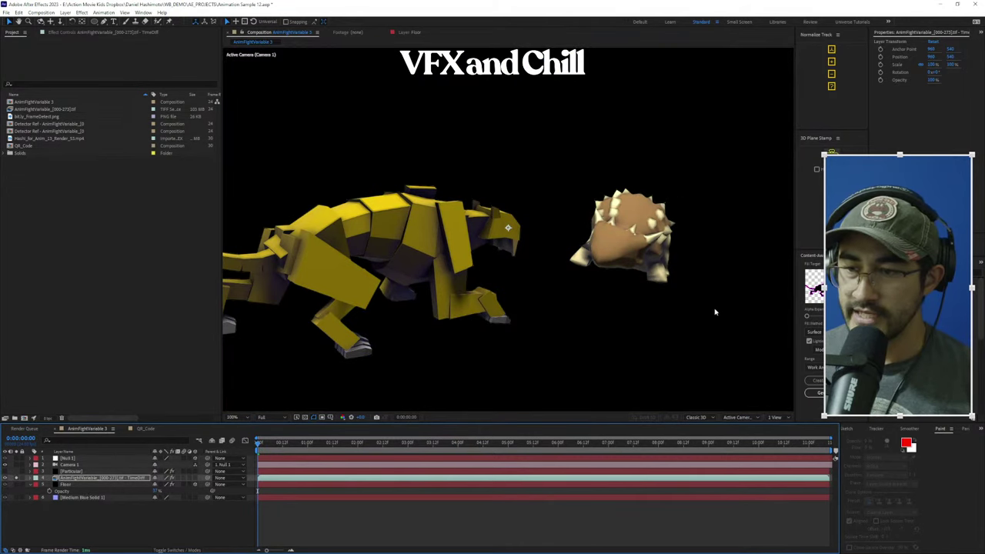
click(300, 417)
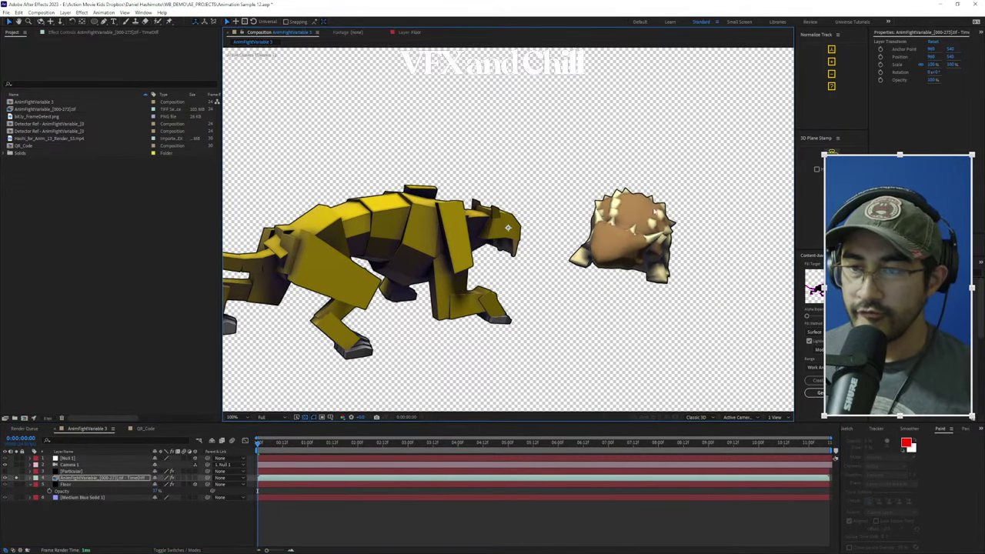
key(space)
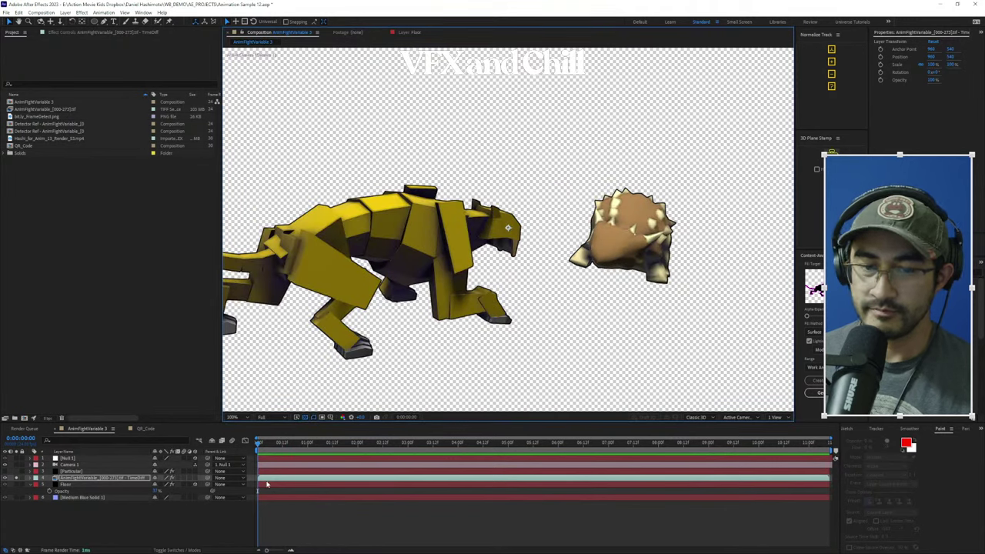
Step frame by frame through the first second of the soloed animation to examine its held frames, and return to the first frame
key(Page_Down)
key(Page_Down)
key(Page_Down)
key(Page_Down)
key(Page_Down)
key(Page_Down)
key(Page_Down)
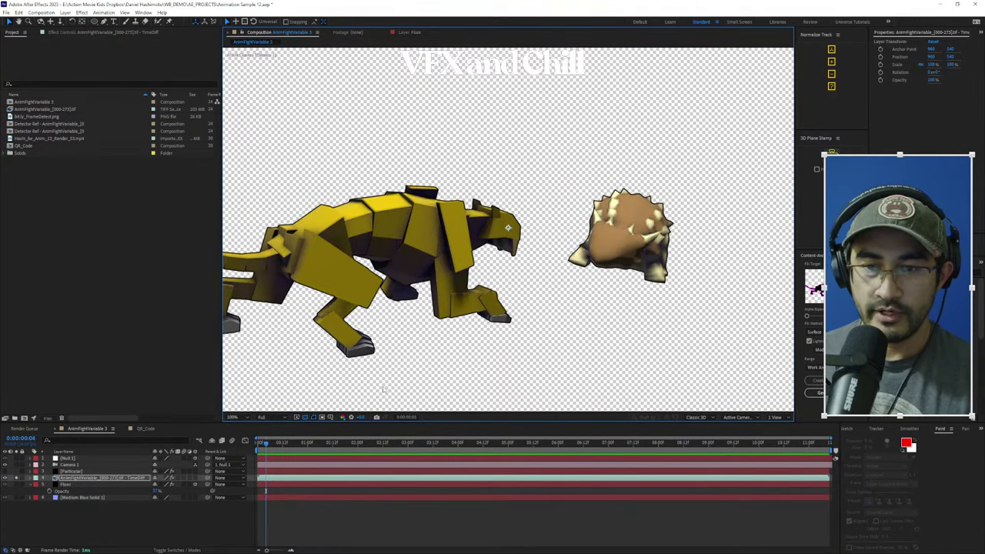
click(272, 448)
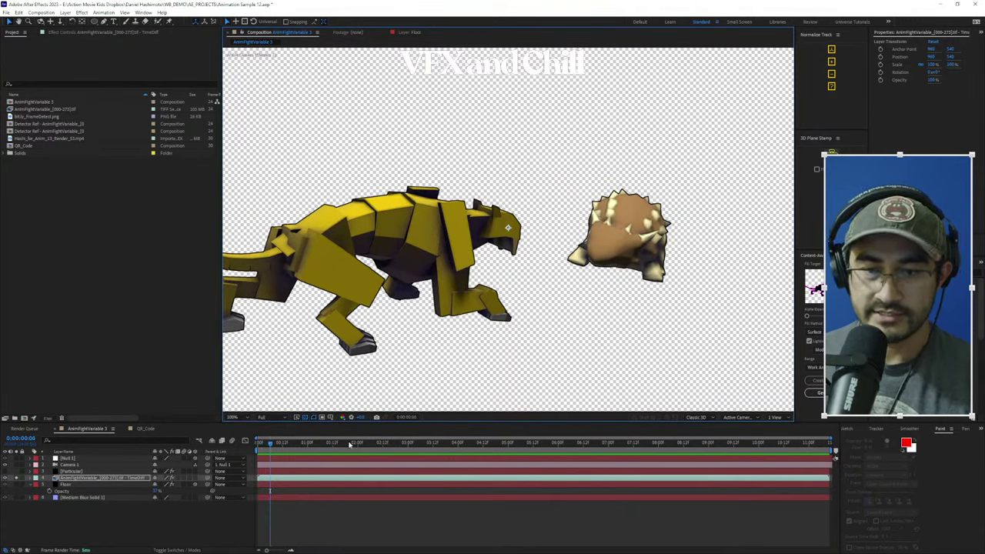
key(Page_Down)
key(Page_Down)
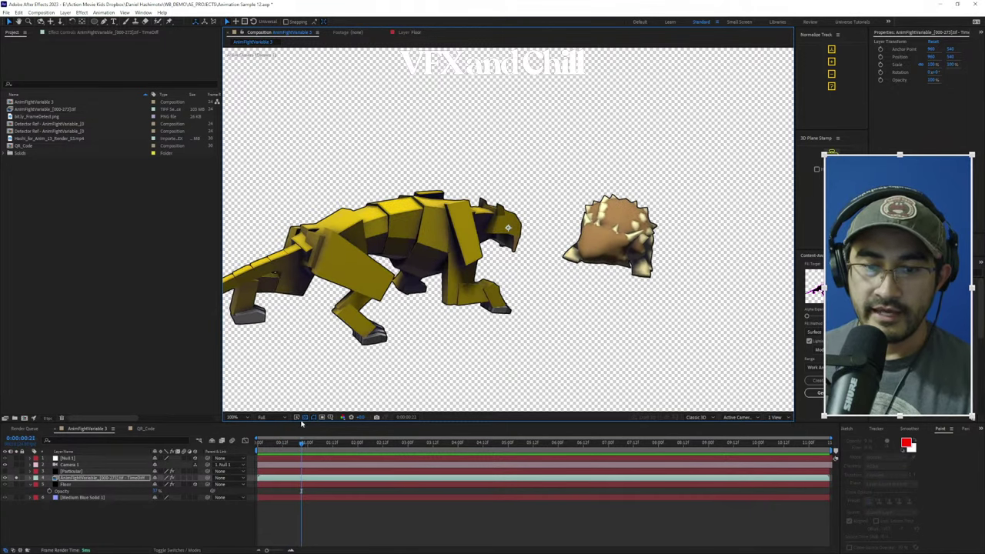
drag(309, 446, 240, 517)
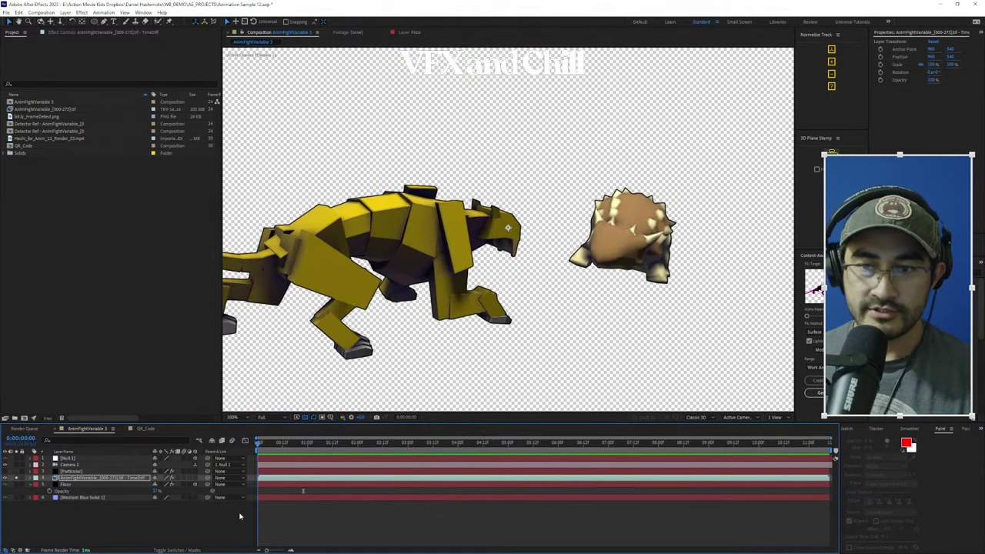
Solo the Floor and Medium Blue Solid 1 layers along with the animation and preview the full scene
click(18, 484)
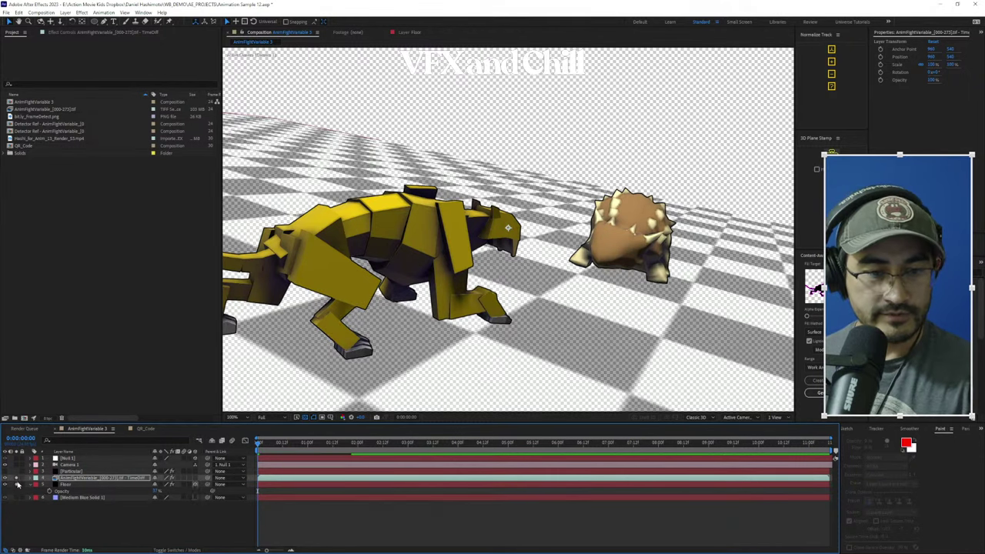
click(18, 498)
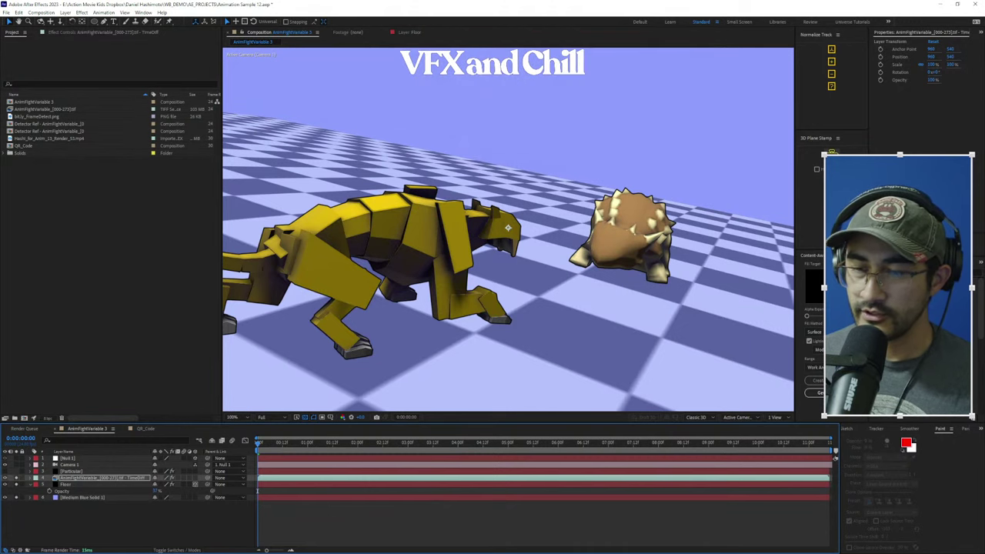
key(space)
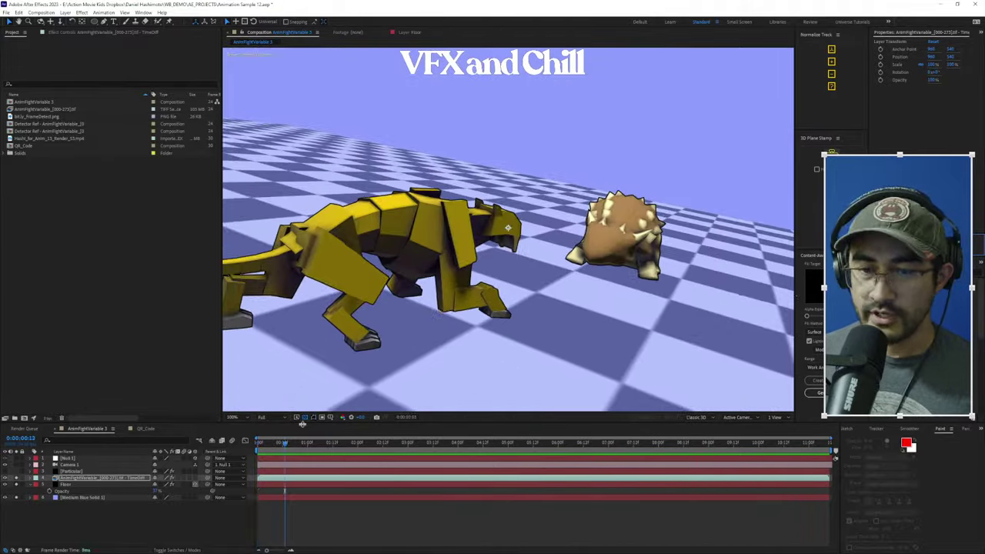
Scrub through the first two seconds of the composition to compare the characters' motion with the moving floor
click(268, 451)
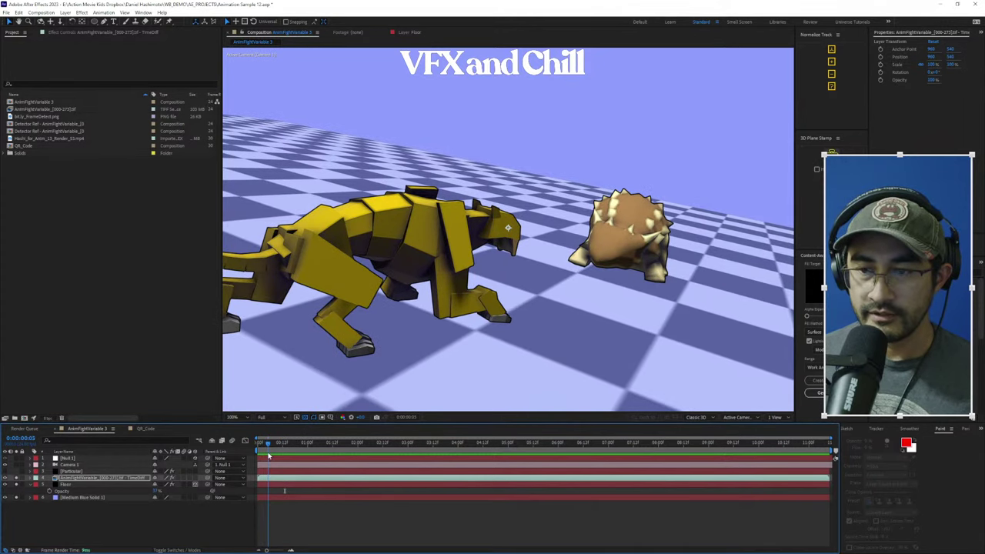
drag(268, 454, 266, 460)
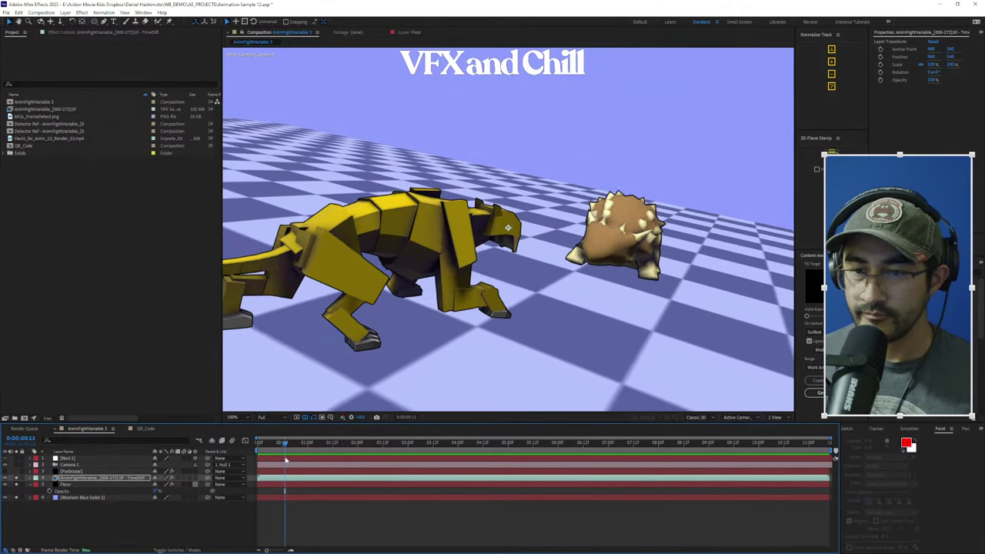
drag(266, 460, 292, 460)
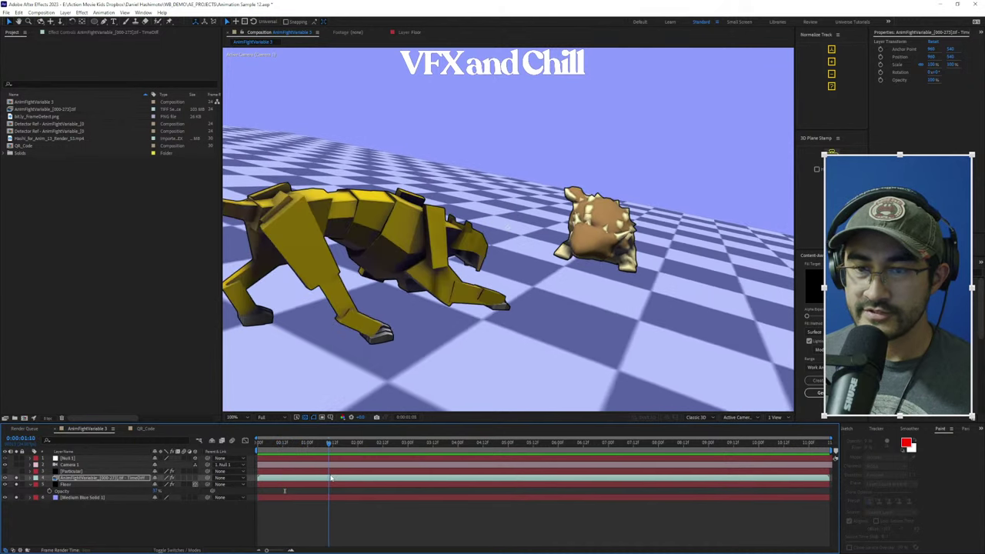
drag(292, 460, 346, 484)
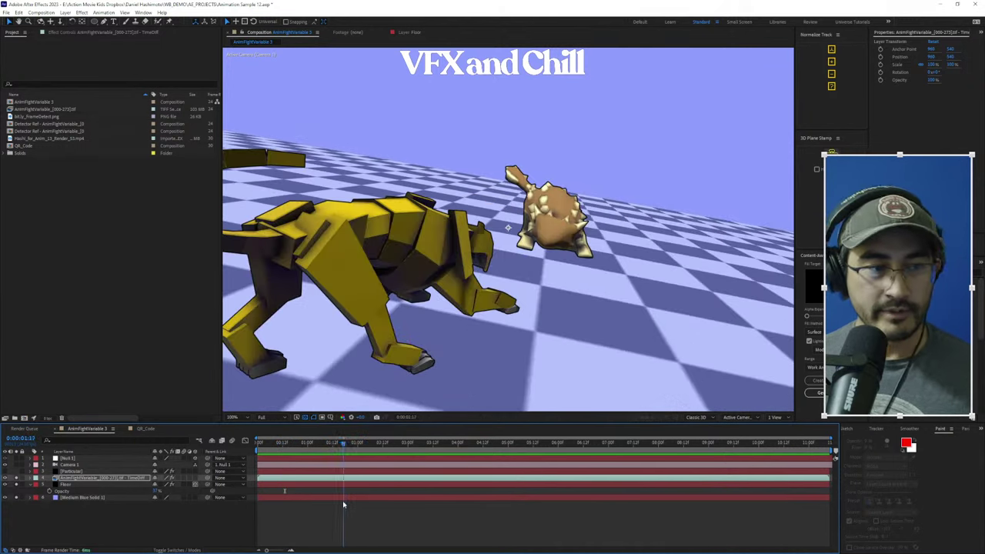
drag(346, 483, 338, 512)
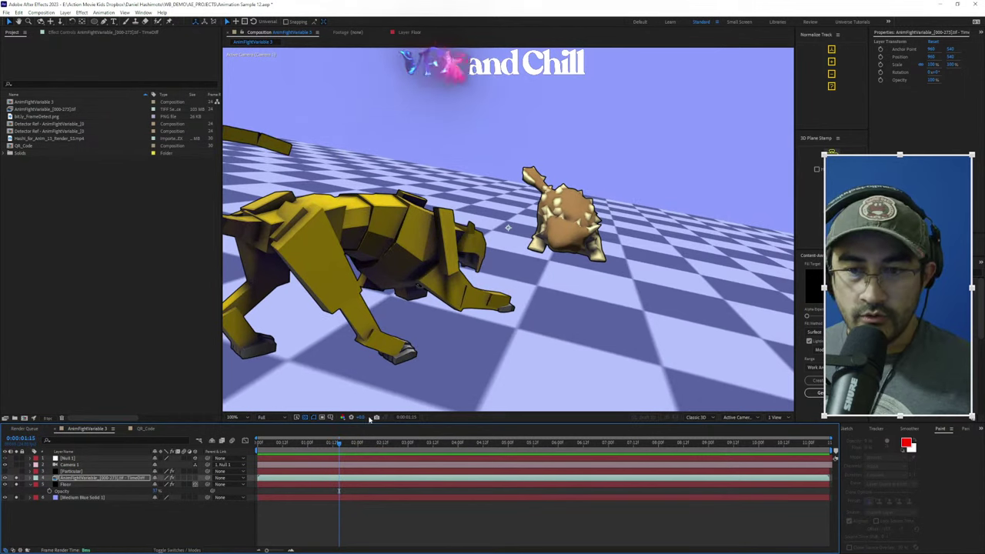
click(305, 444)
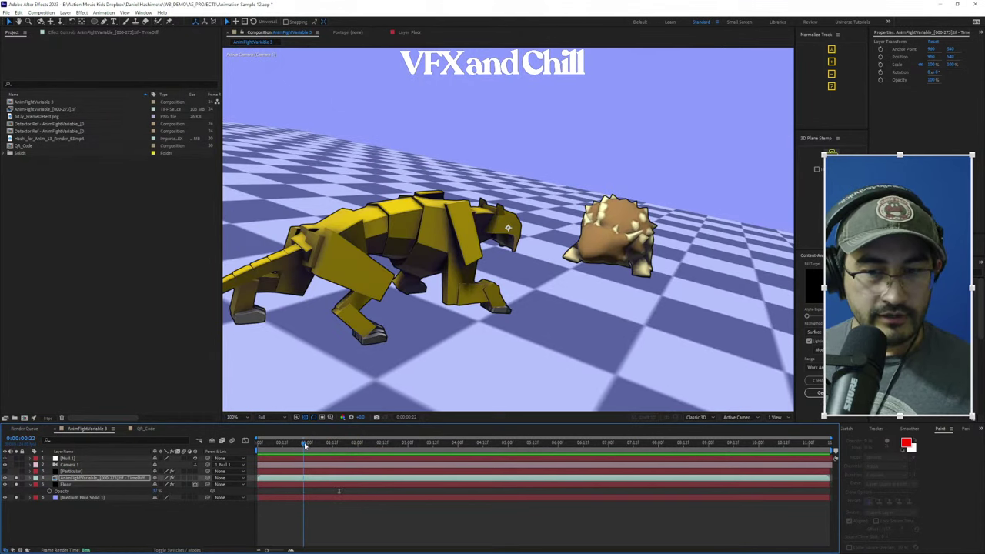
drag(305, 445, 287, 448)
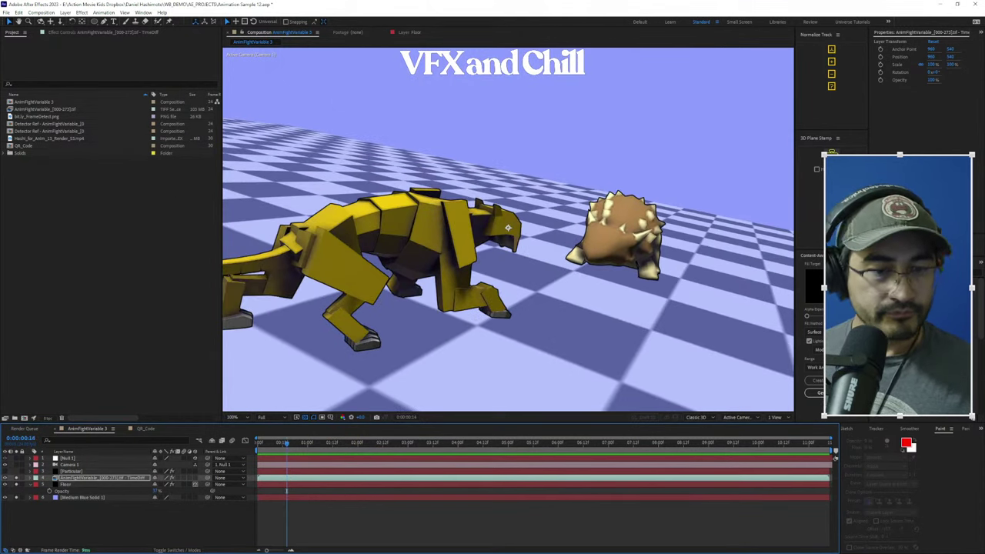
Bring the Animation Frame Detector window over the composition view
drag(275, 289, 562, 128)
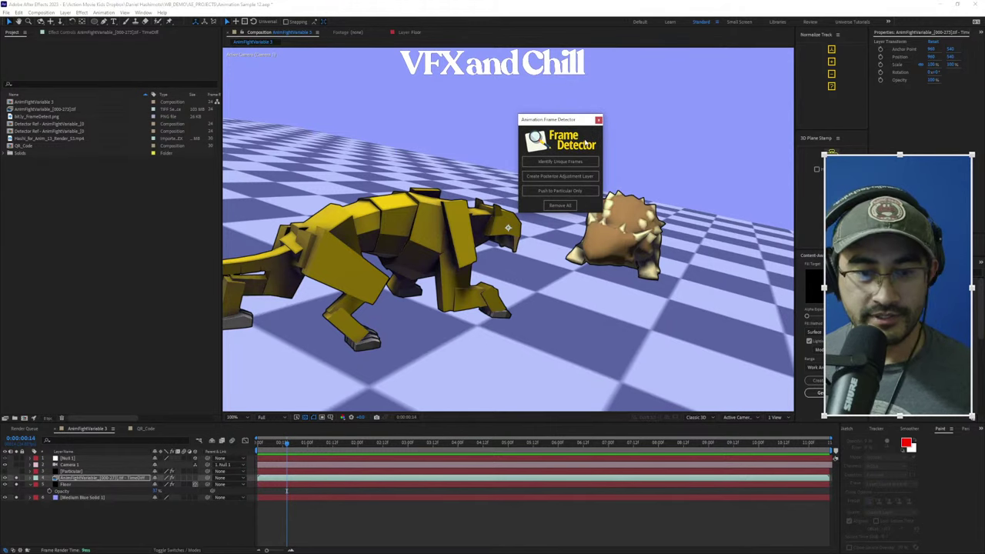
drag(583, 127, 588, 115)
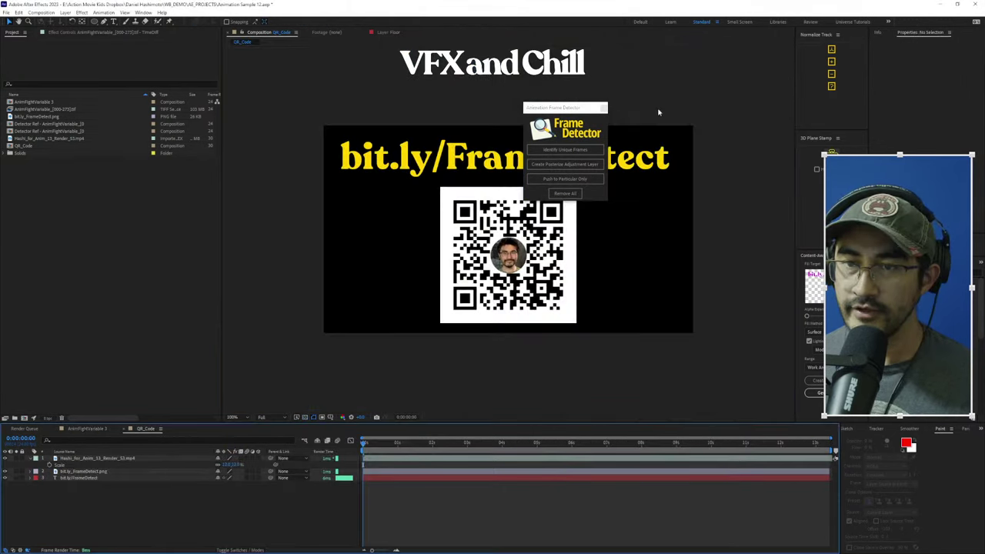
In the QR_Code composition, move the Animation Frame Detector window clear of the QR code and enlarge the view
drag(566, 108, 774, 235)
scroll(629, 305, up, 2)
scroll(629, 304, down, 1)
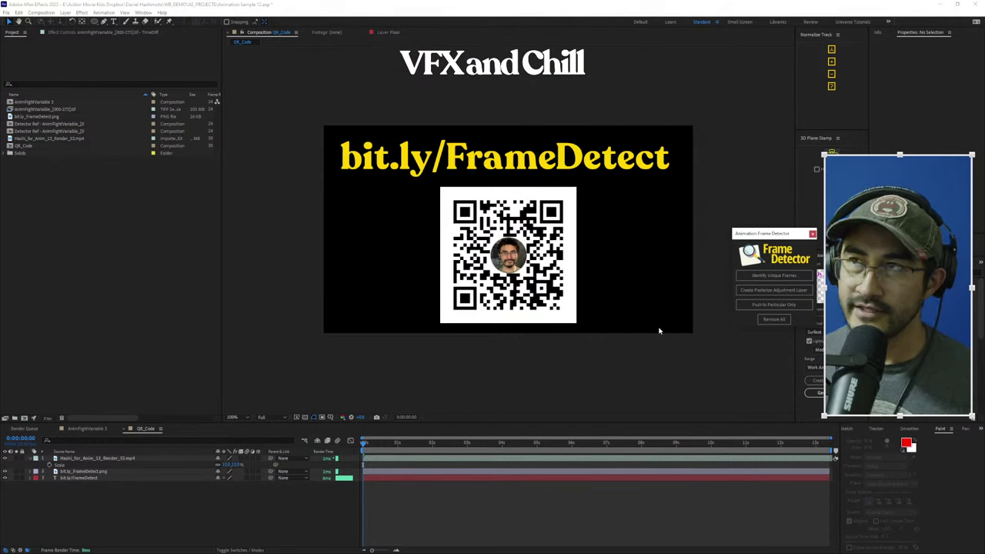
key(period)
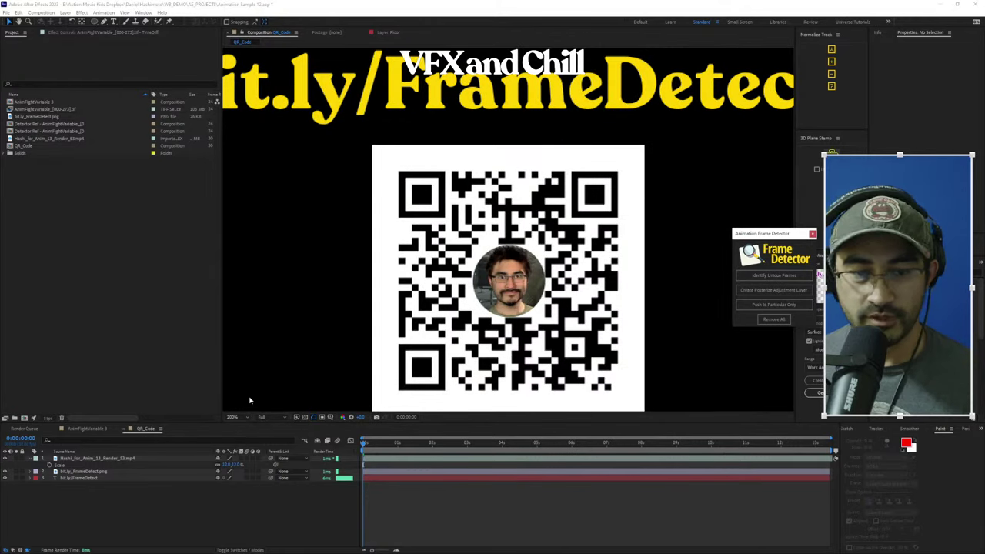
Return to the AnimFightVariable 3 composition and place the Animation Frame Detector window within its view
click(97, 430)
key(comma)
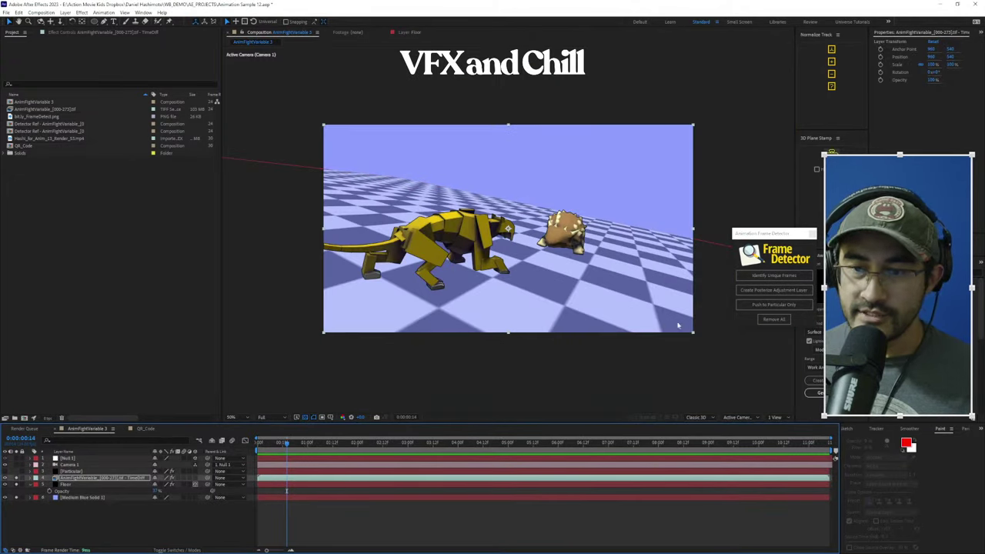
drag(787, 240, 708, 169)
key(period)
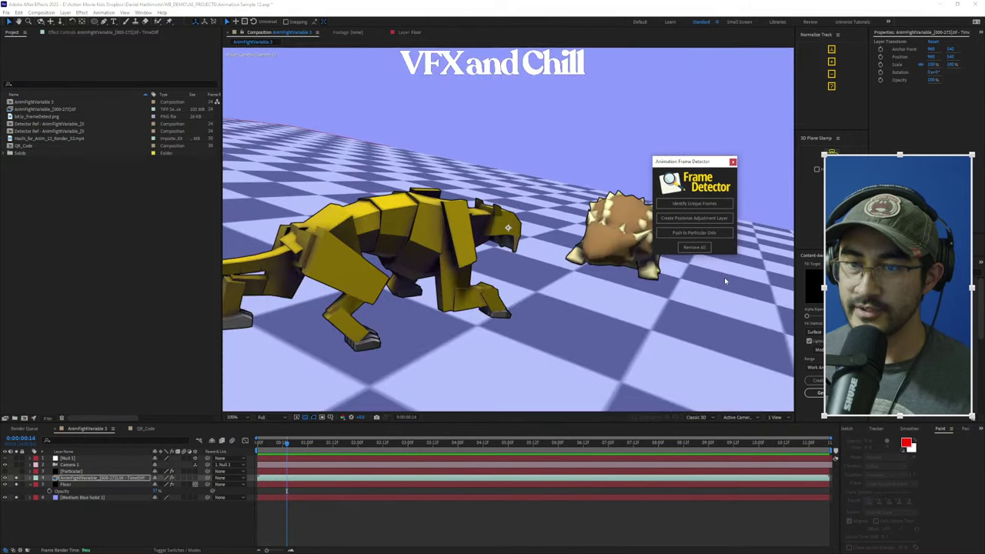
Unsolo the Floor and Medium Blue Solid 1 layers, and run Identify Unique Frames on the AnimFightVariable TIFF layer from the first frame
drag(16, 485, 17, 497)
click(78, 478)
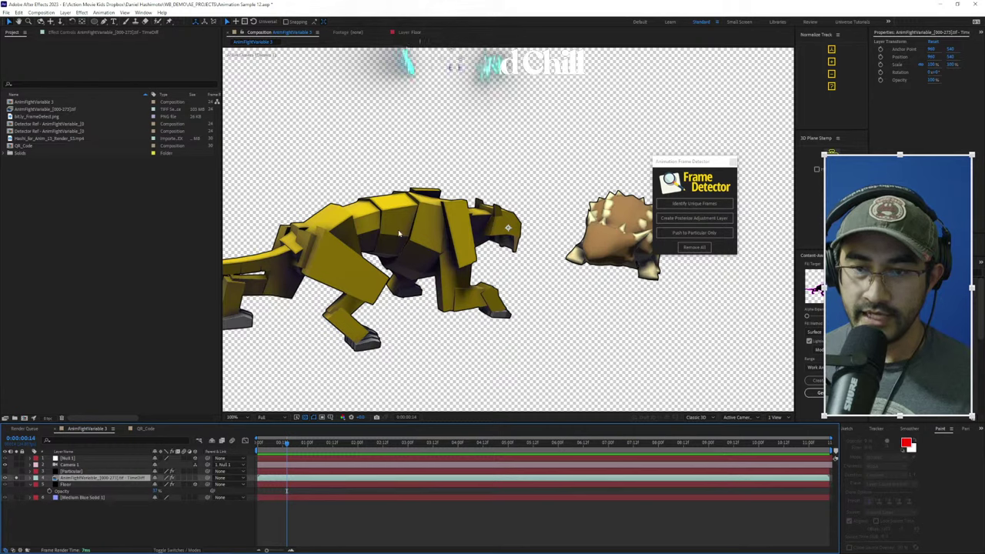
drag(685, 161, 728, 155)
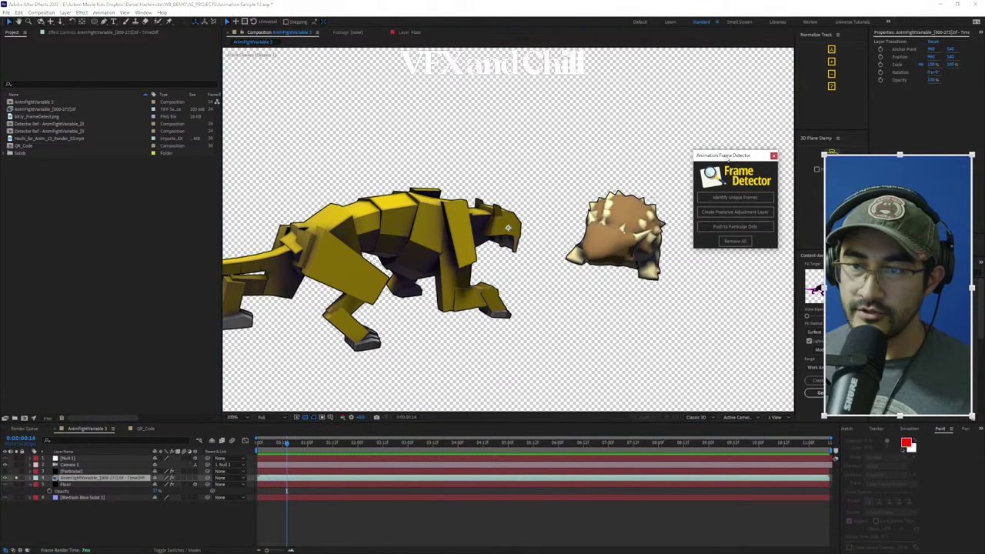
click(79, 478)
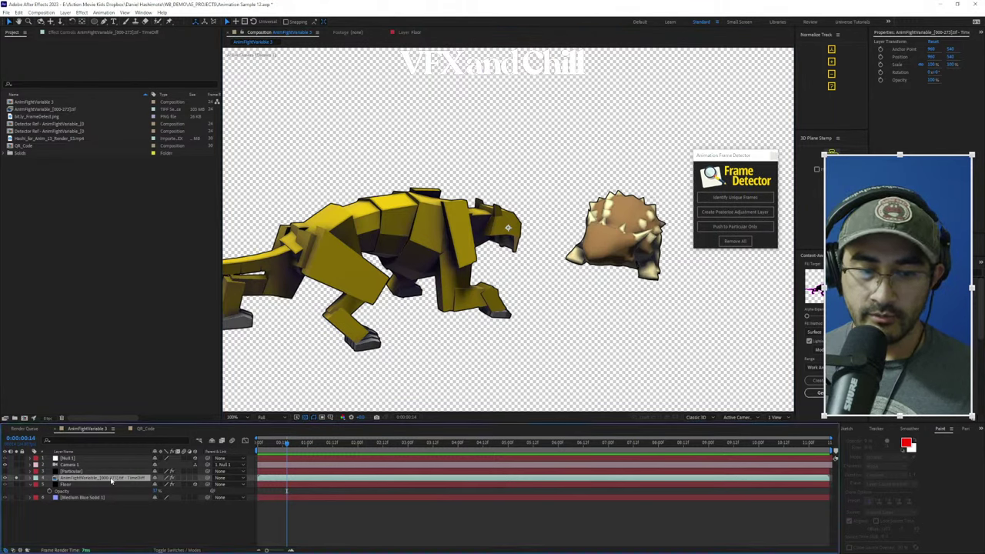
drag(276, 447, 259, 469)
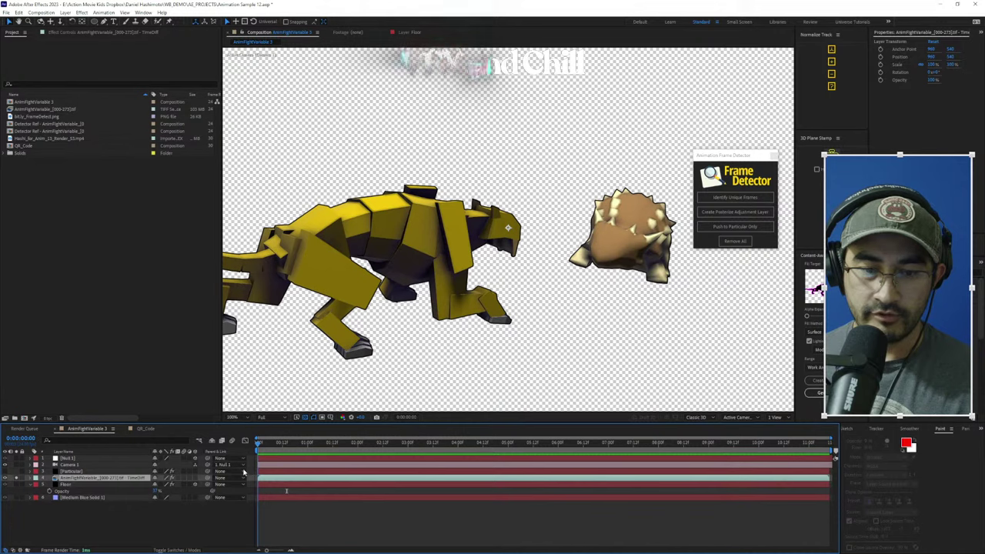
click(741, 198)
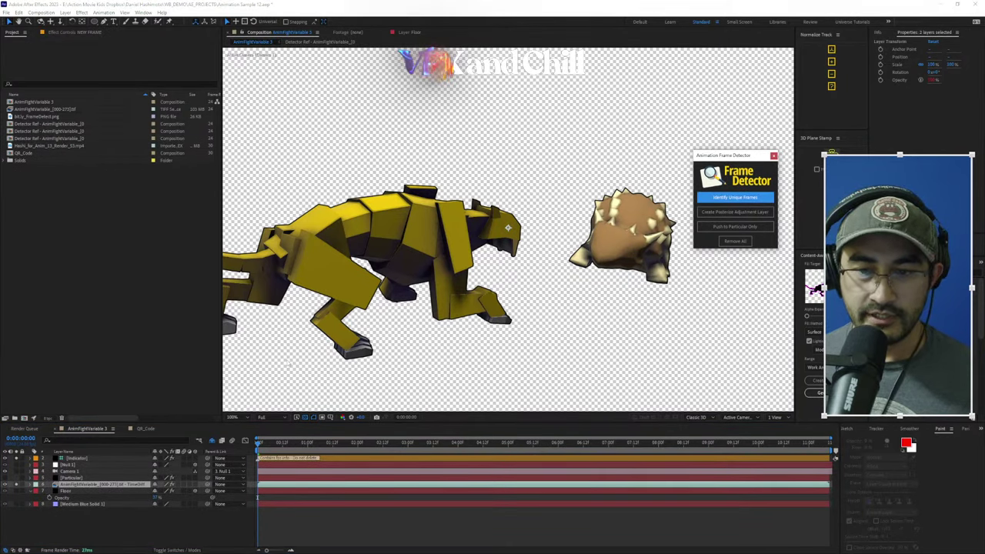
Turn off the transparency grid and deselect all layers with the whole frame in view
scroll(376, 349, down, 1)
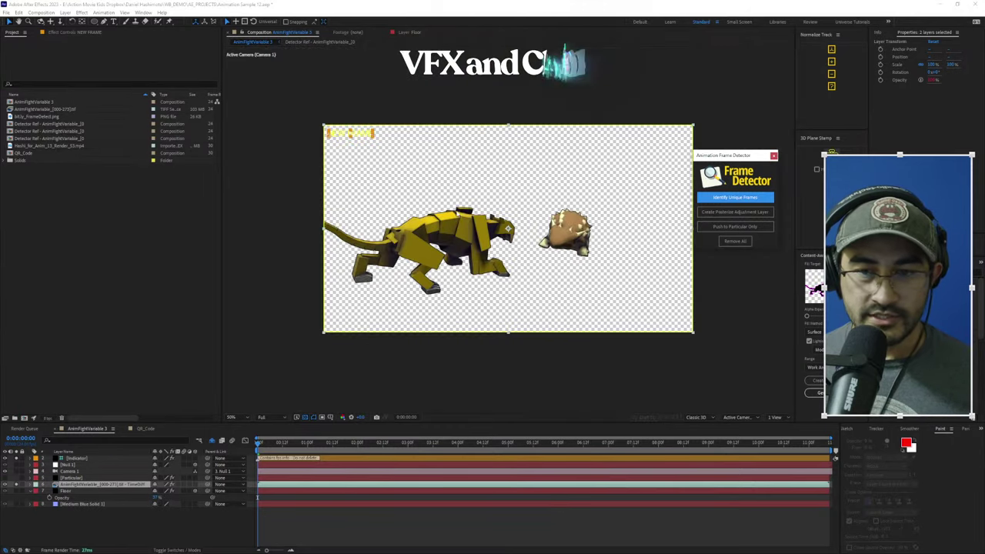
click(305, 417)
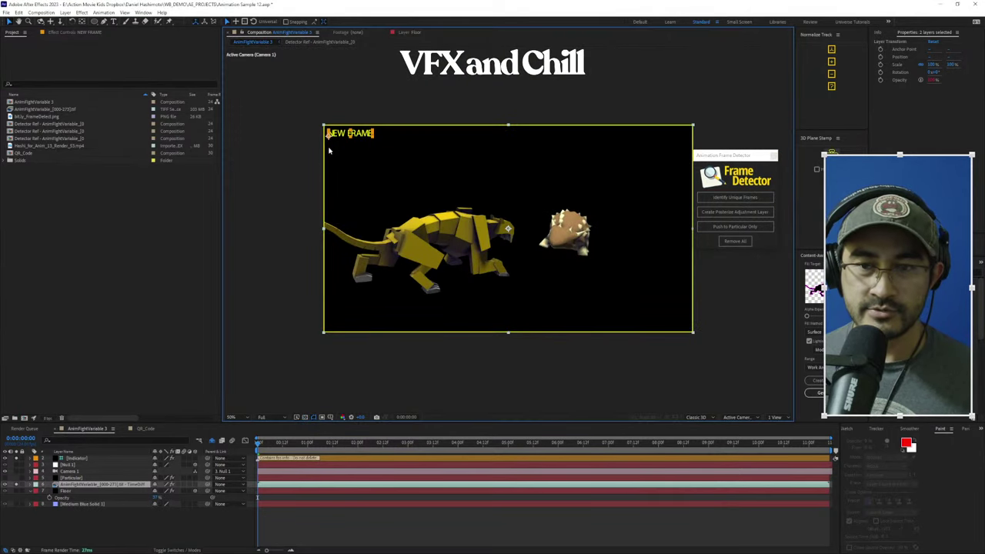
click(431, 103)
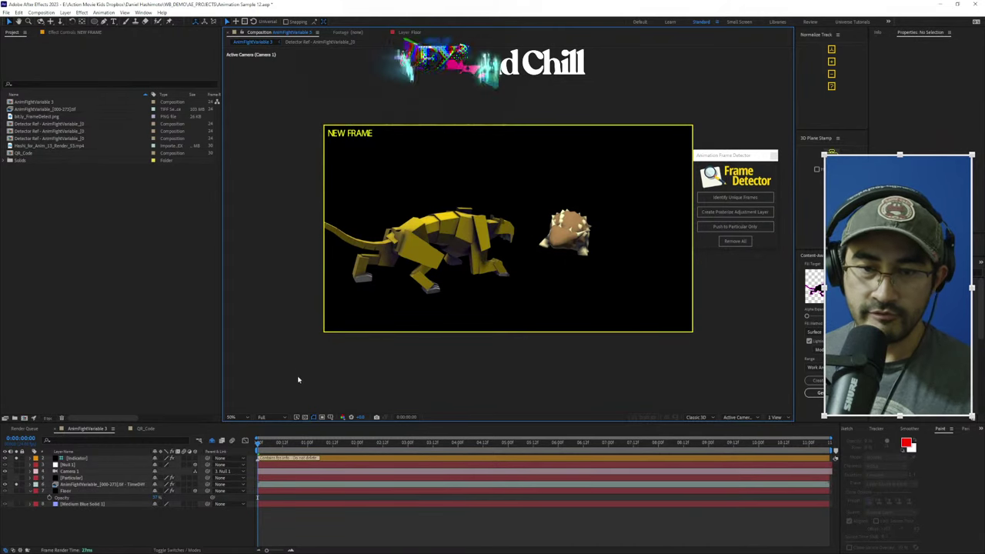
Step through the opening frames to check where the NEW FRAME indicator marks unique frames, with the composition fitted to the viewer
key(Page_Down)
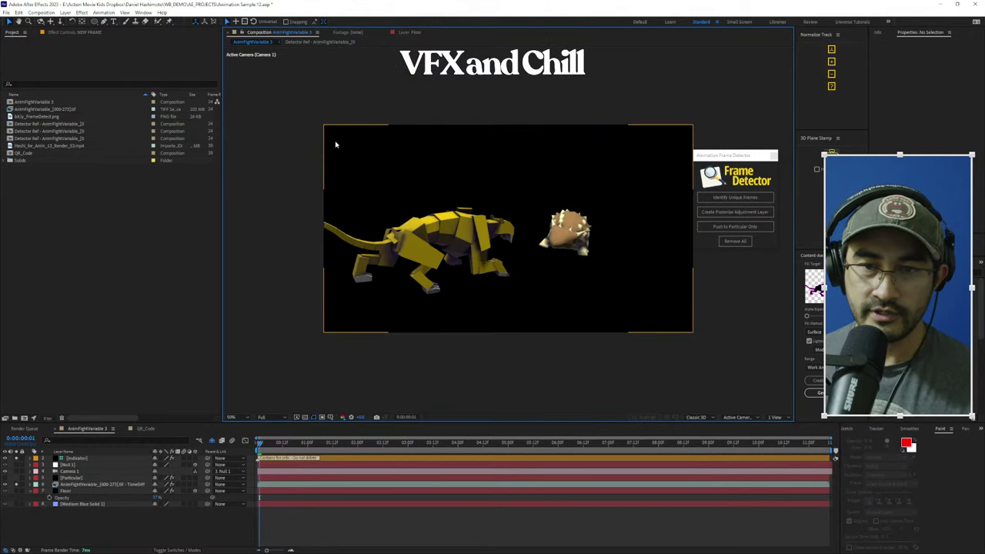
key(period)
key(comma)
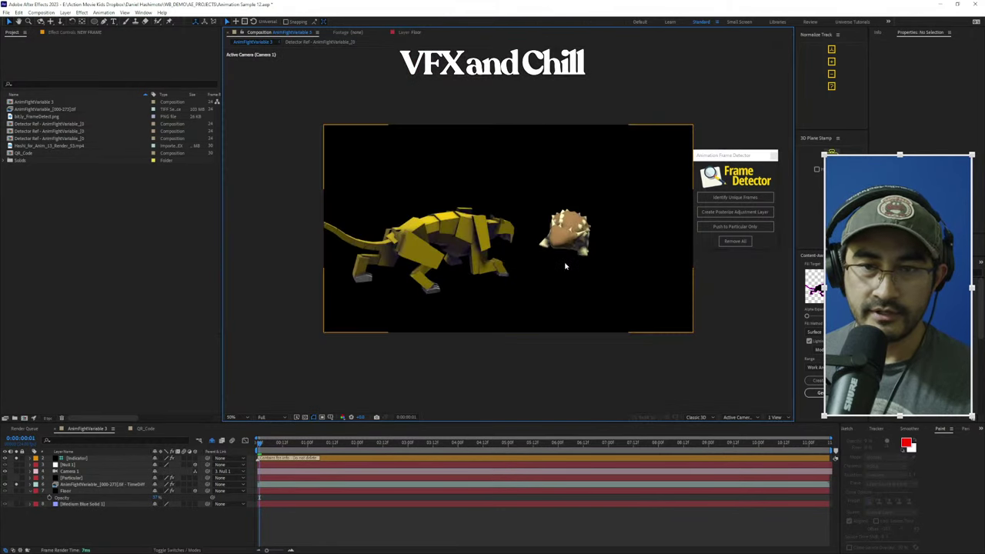
key(Page_Down)
key(Page_Down)
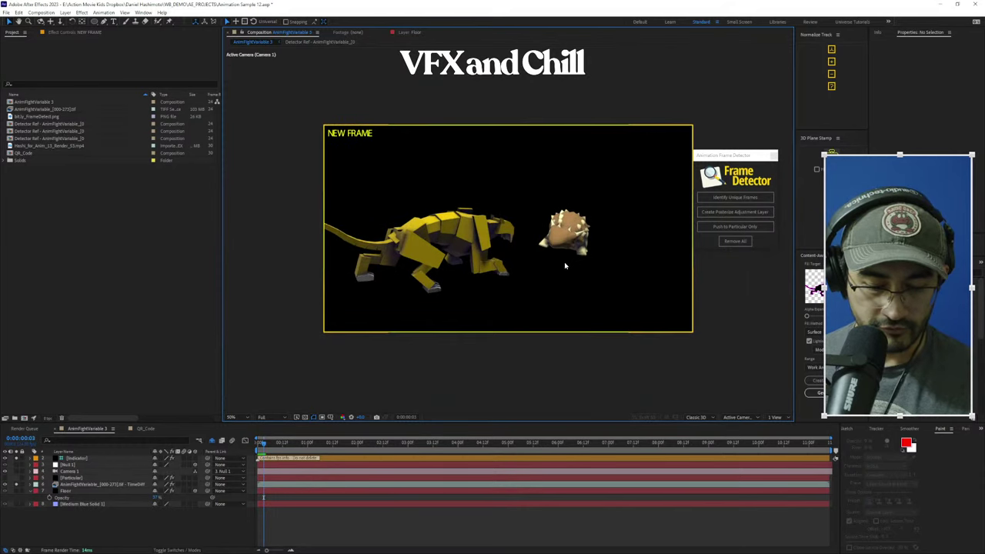
key(shift+slash)
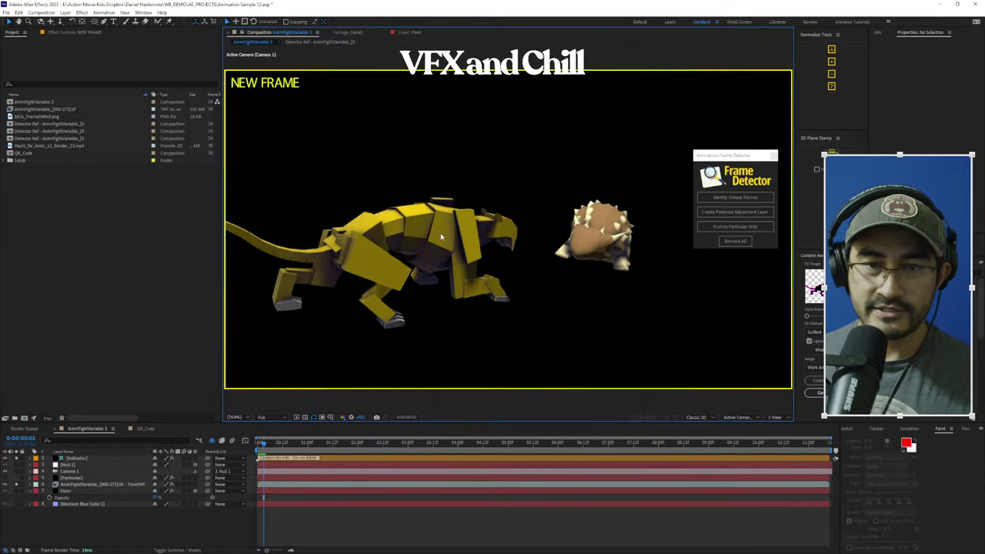
Continue frame by frame to just past one second, checking the character poses against the NEW FRAME indicator
key(Page_Down)
key(Page_Down)
key(Page_Down)
key(Page_Down)
key(Page_Down)
key(Page_Down)
key(Page_Down)
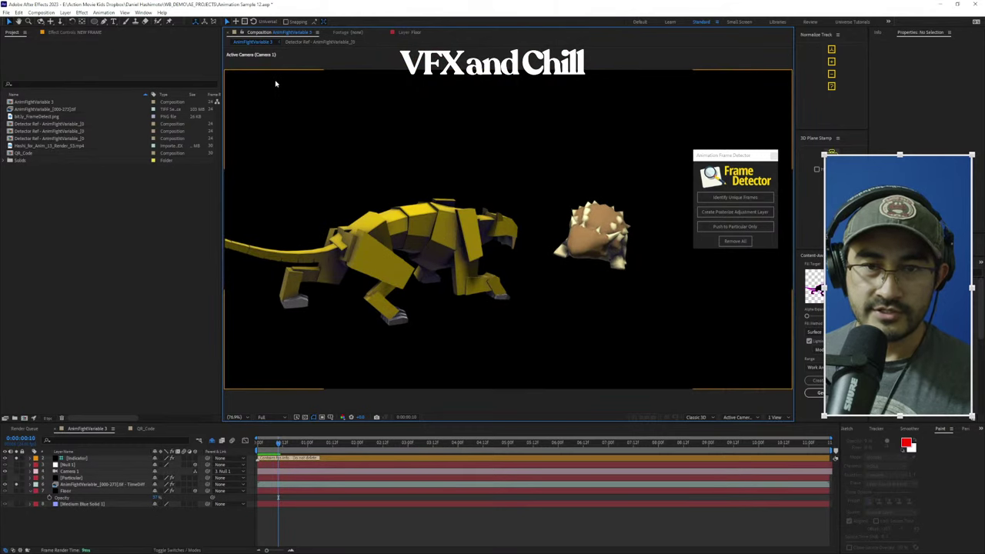
key(Page_Down)
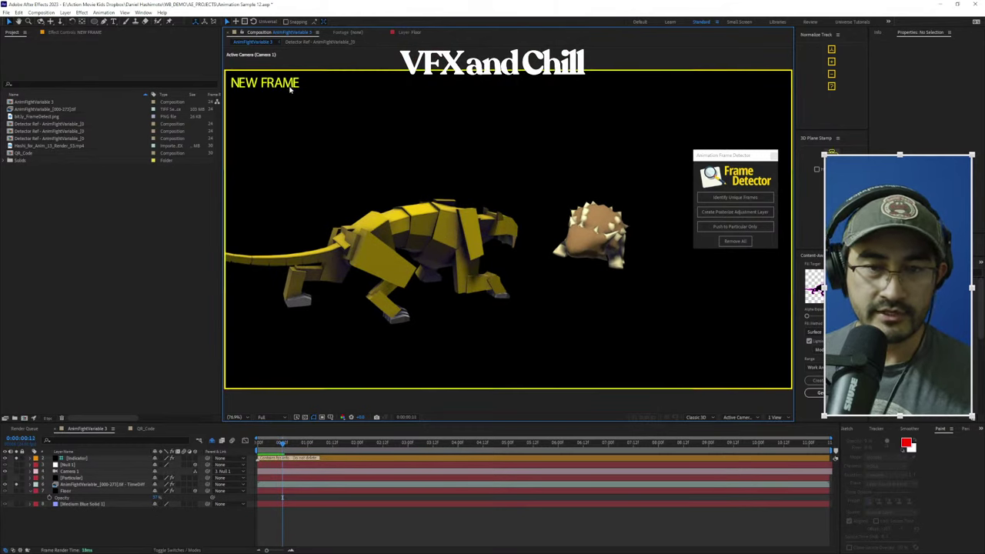
key(Page_Down)
key(Page_Down)
key(Page_Down)
key(Page_Down)
key(Page_Down)
key(Page_Down)
key(Page_Down)
key(Page_Down)
key(Page_Down)
key(Page_Down)
key(Page_Down)
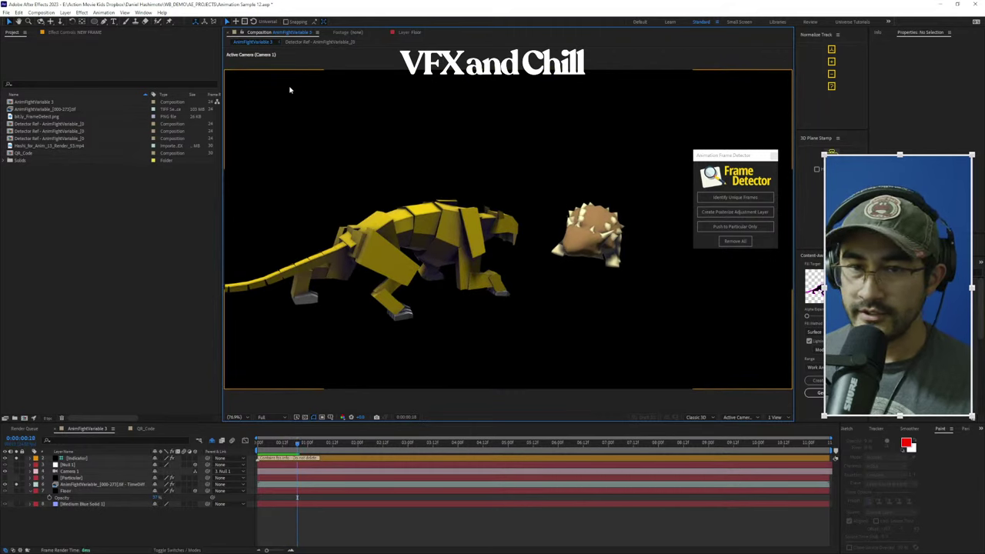
key(Page_Down)
key(Page_Down)
key(Page_Down)
key(Page_Down)
key(Page_Down)
key(Page_Down)
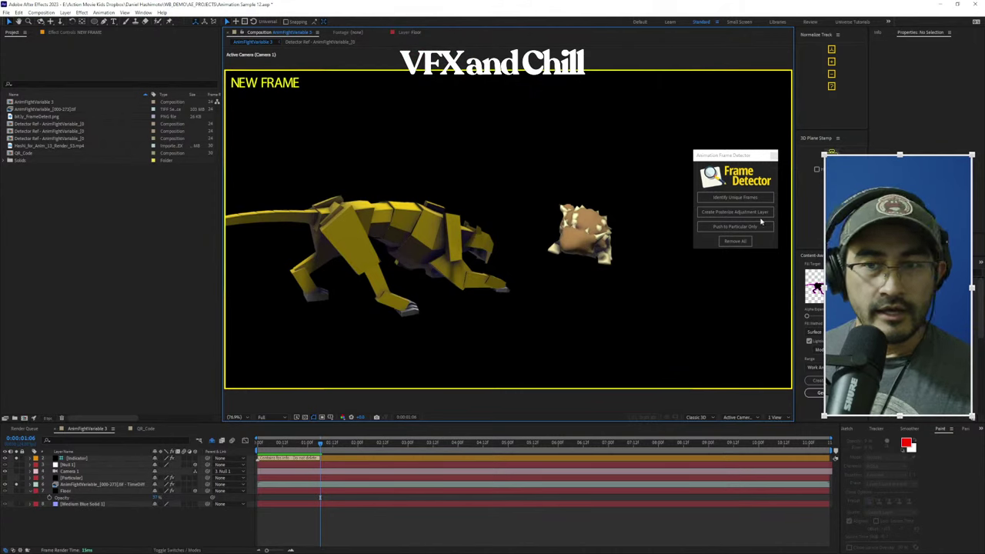
click(752, 200)
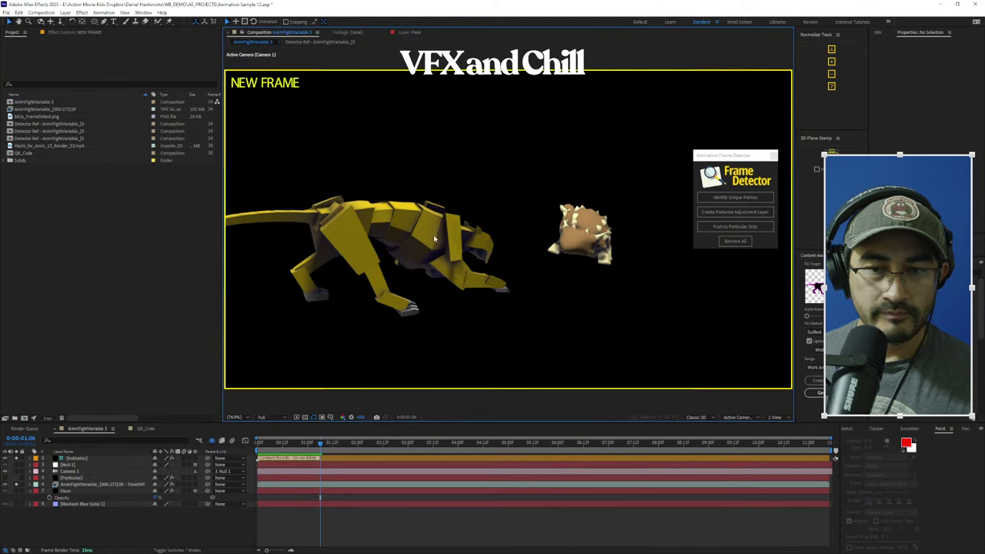
Go back to the opening frames, create a posterize adjustment layer with the Frame Detector, and select the Frame Rate Matcher layer
drag(315, 446, 260, 456)
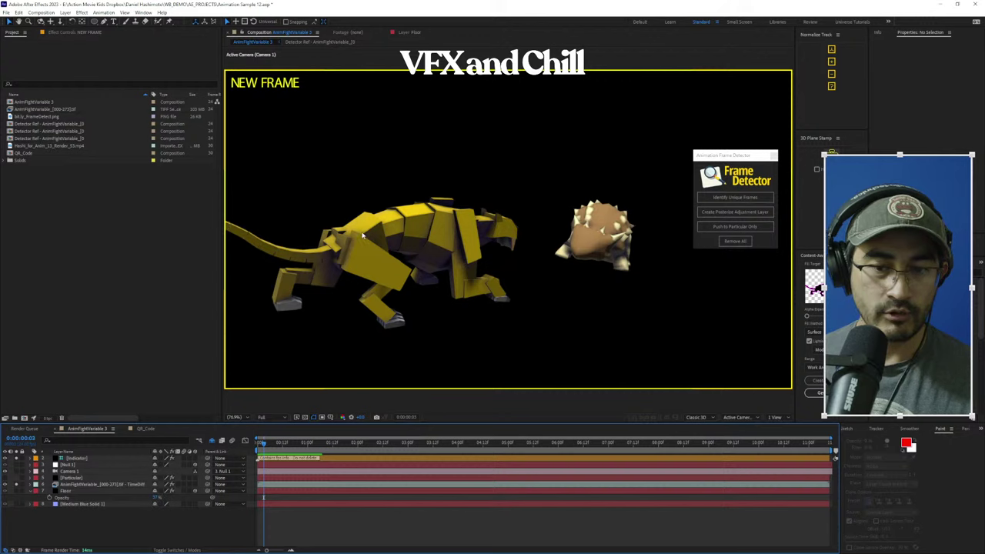
key(Page_Up)
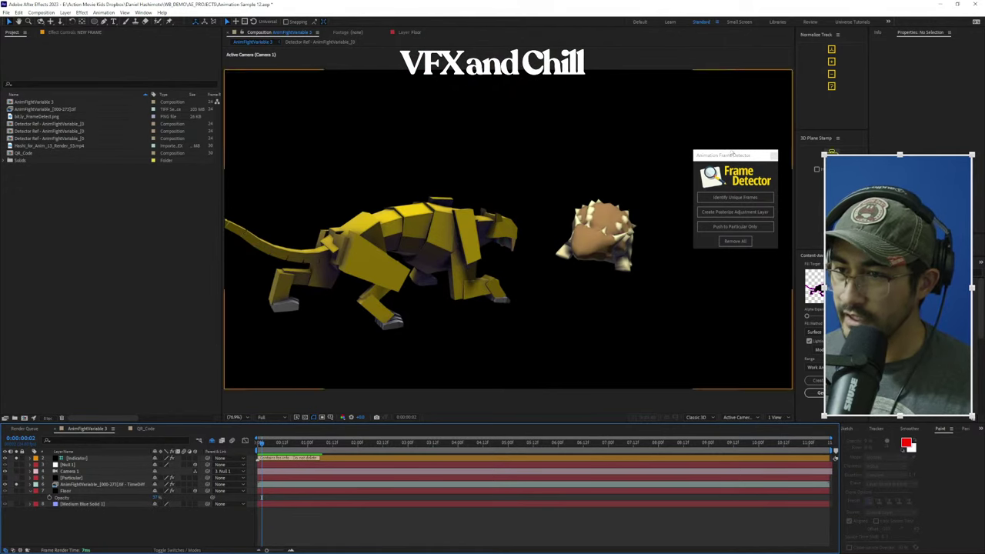
drag(724, 156, 722, 150)
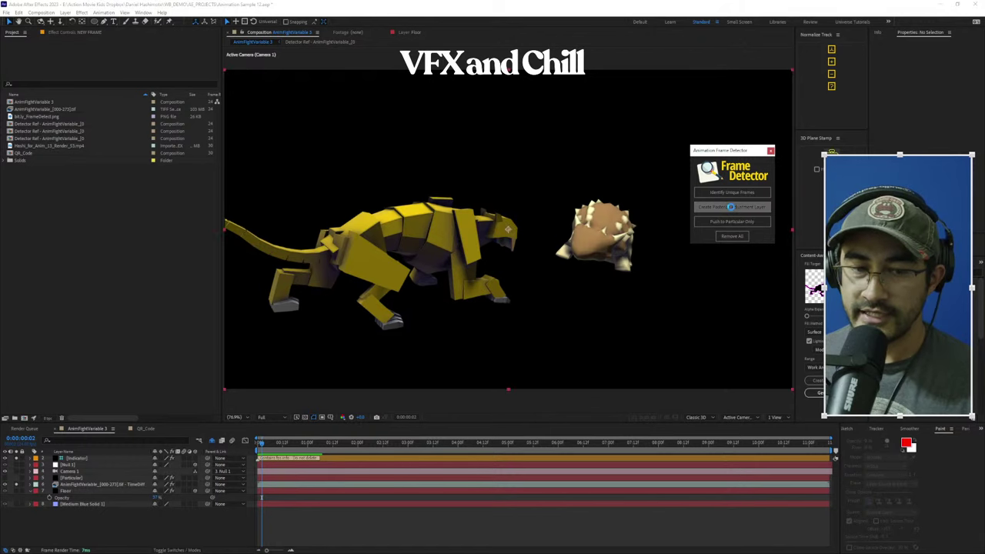
click(733, 207)
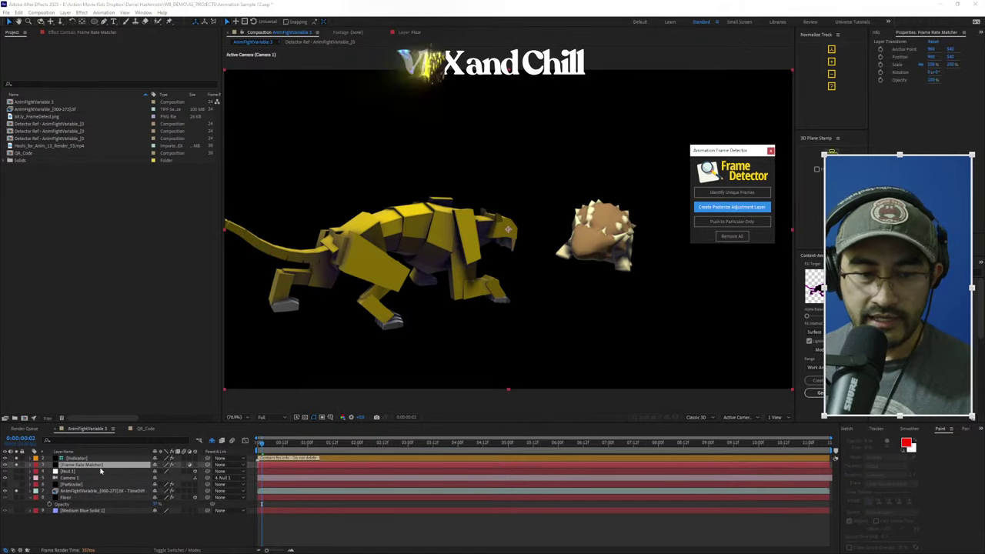
click(105, 466)
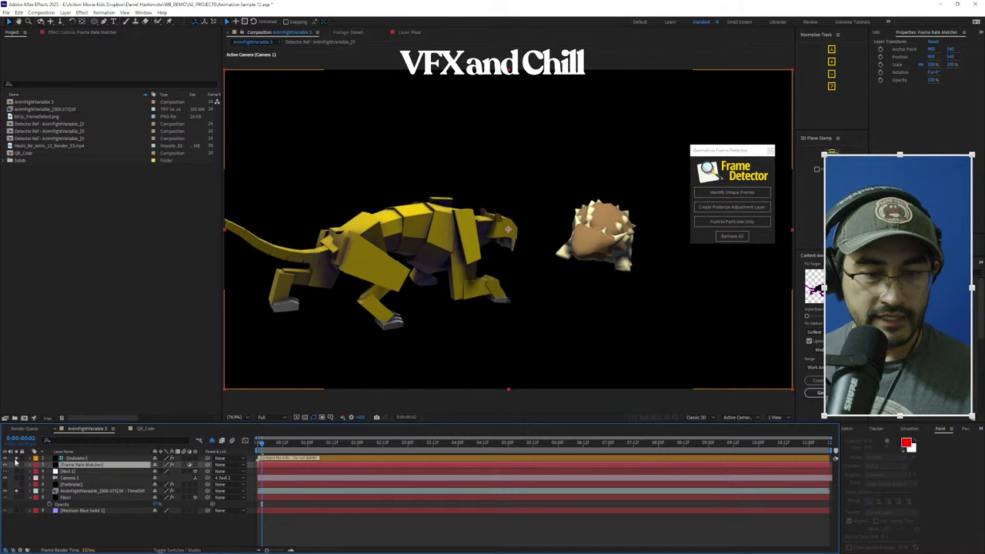
Unsolo all layers, including the shy NEW FRAME text layer, keep the shy layers hidden, and leave nothing selected
click(17, 497)
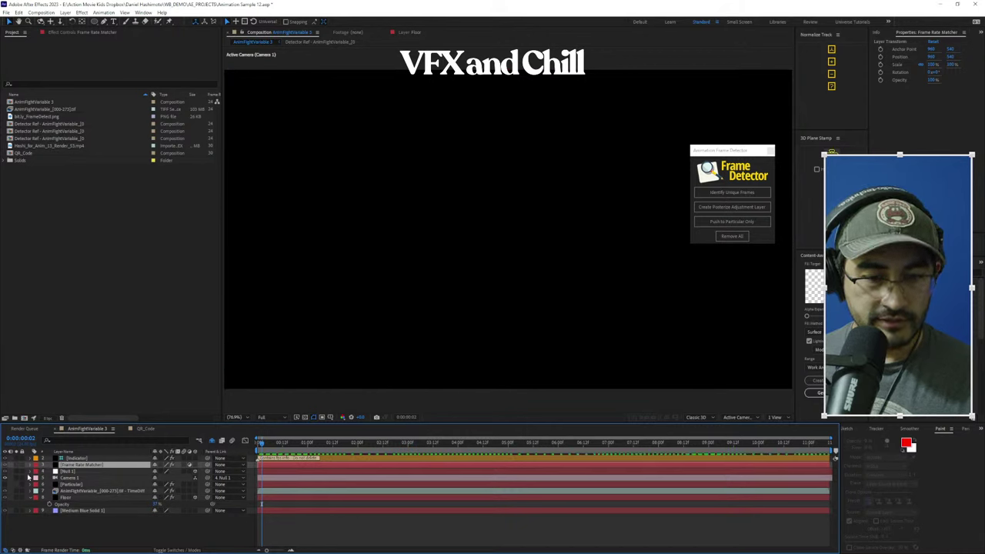
click(63, 524)
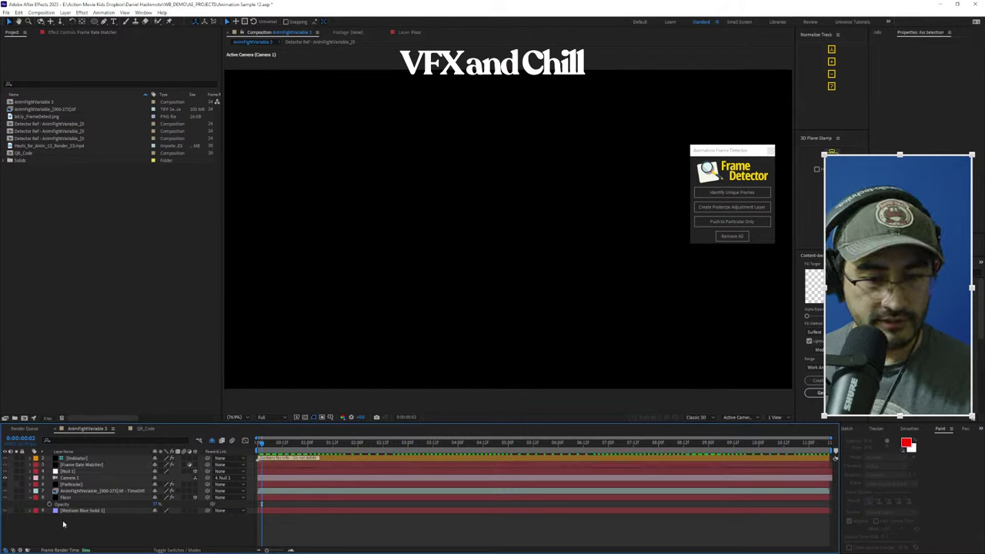
click(211, 440)
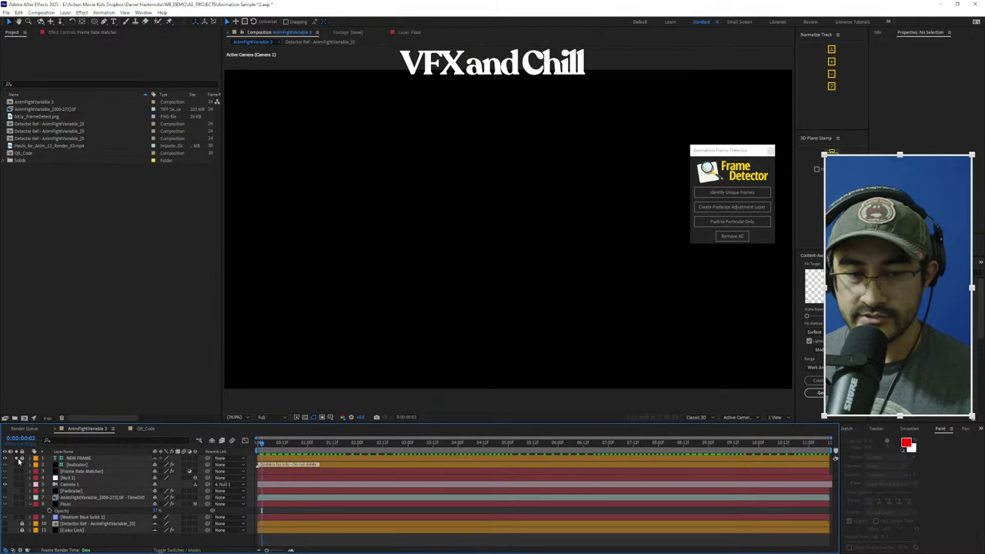
click(17, 459)
click(212, 441)
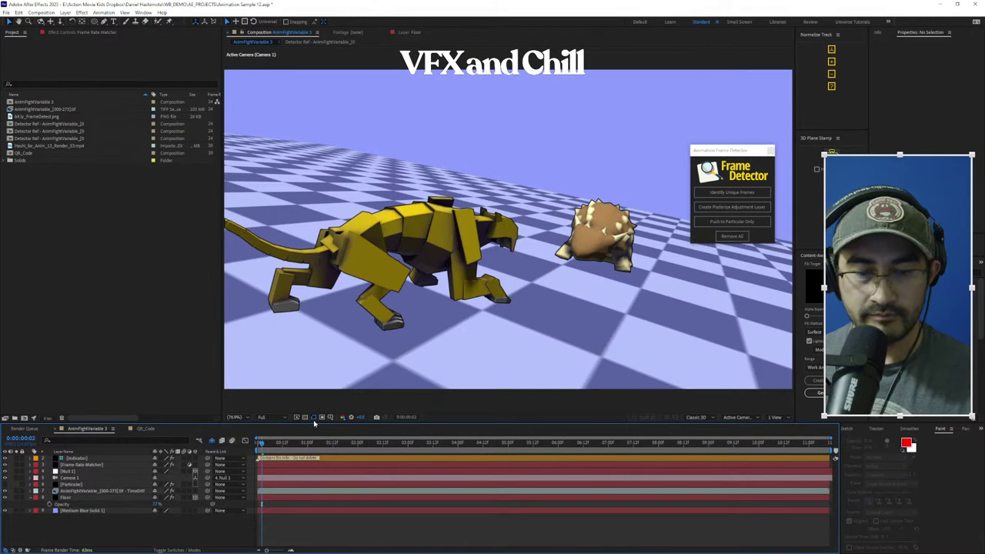
click(625, 264)
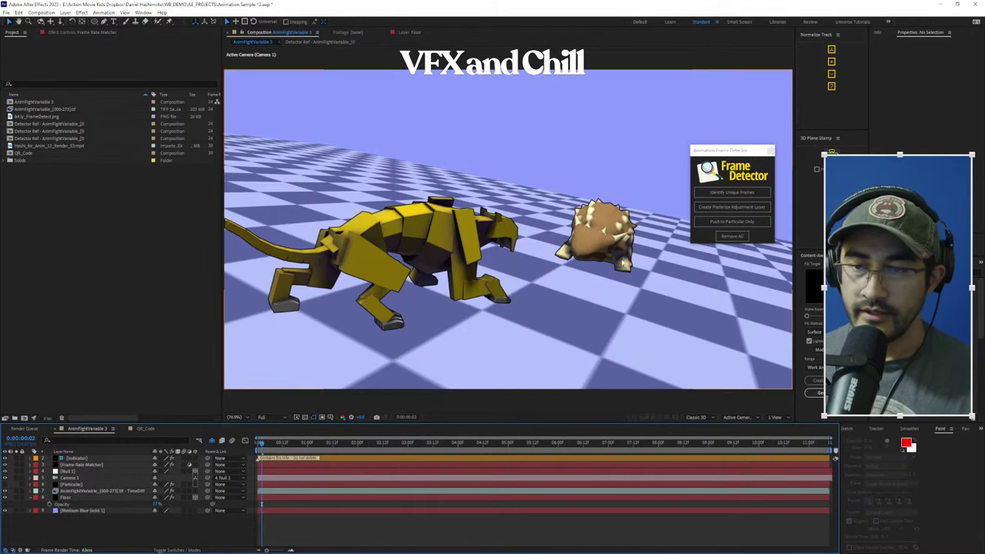
With the Frame Rate Matcher layer selected, step from the first frame to about one second, comparing floor movement with the NEW FRAME indicator
click(115, 465)
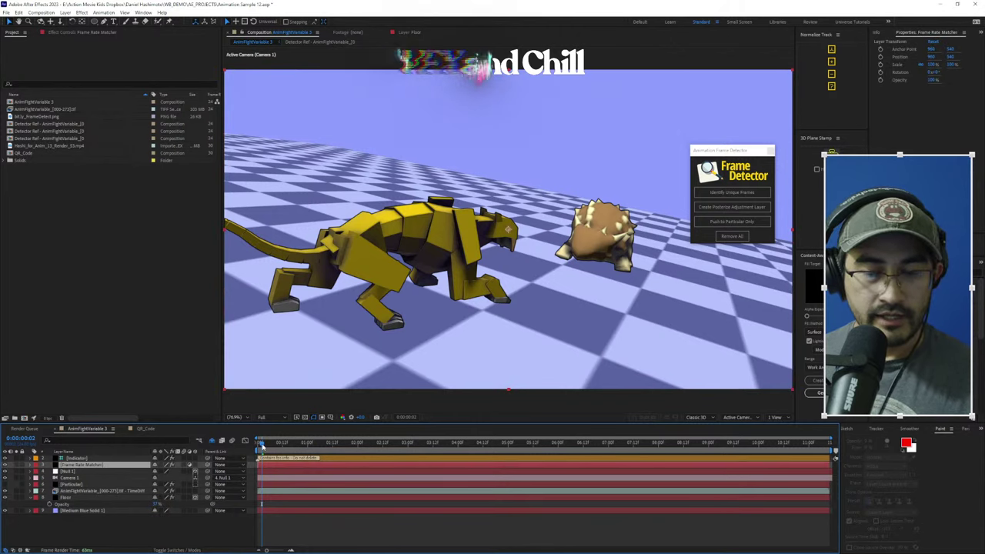
drag(262, 444, 257, 444)
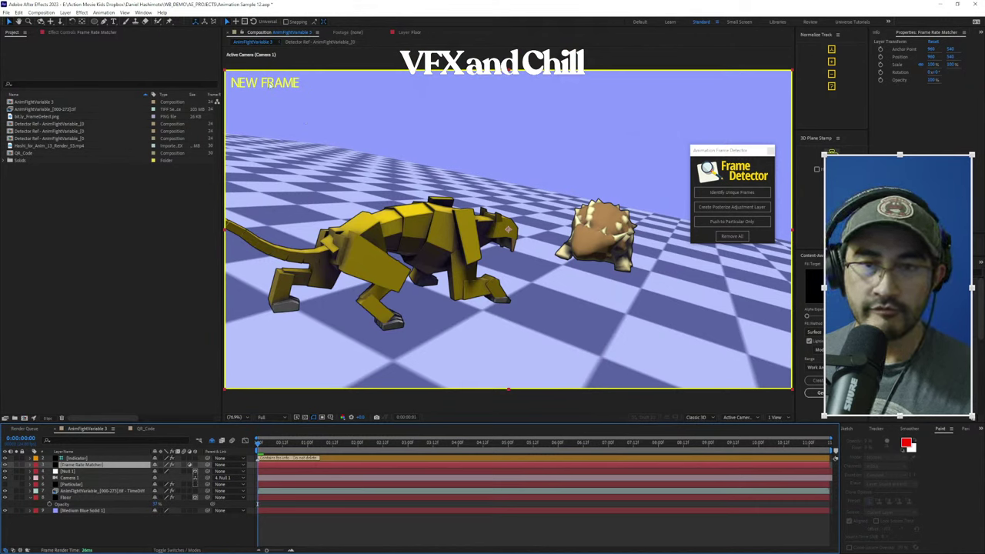
key(Page_Down)
key(Page_Up)
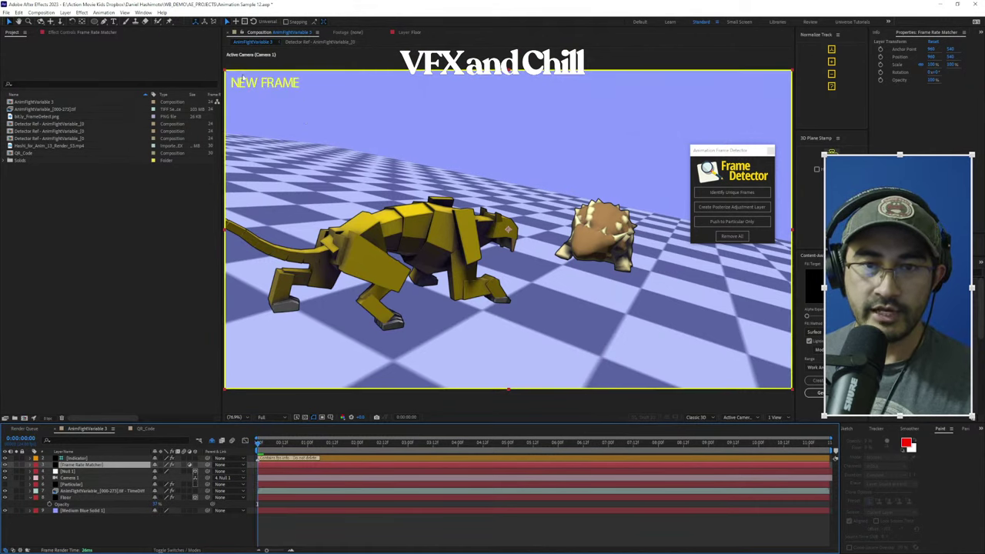
key(Page_Down)
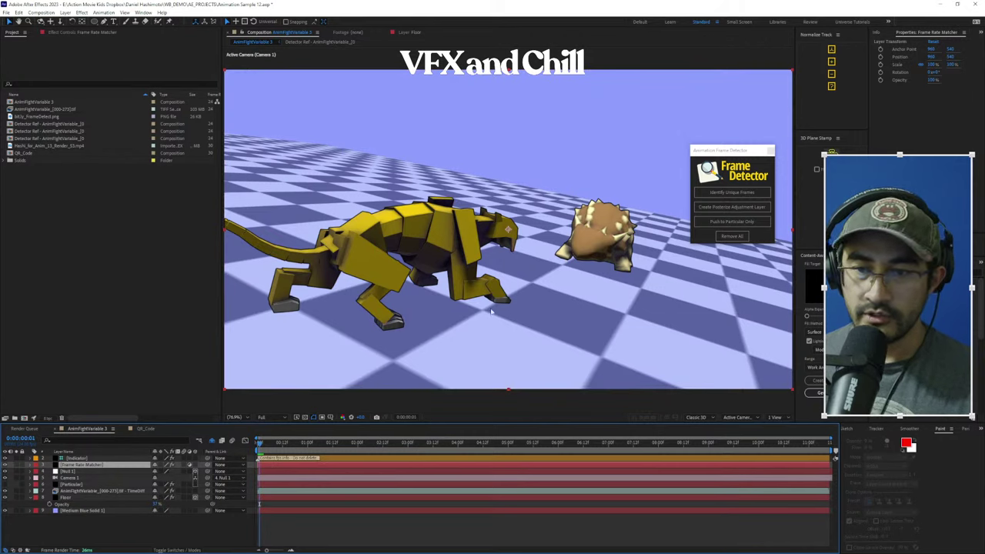
key(Page_Up)
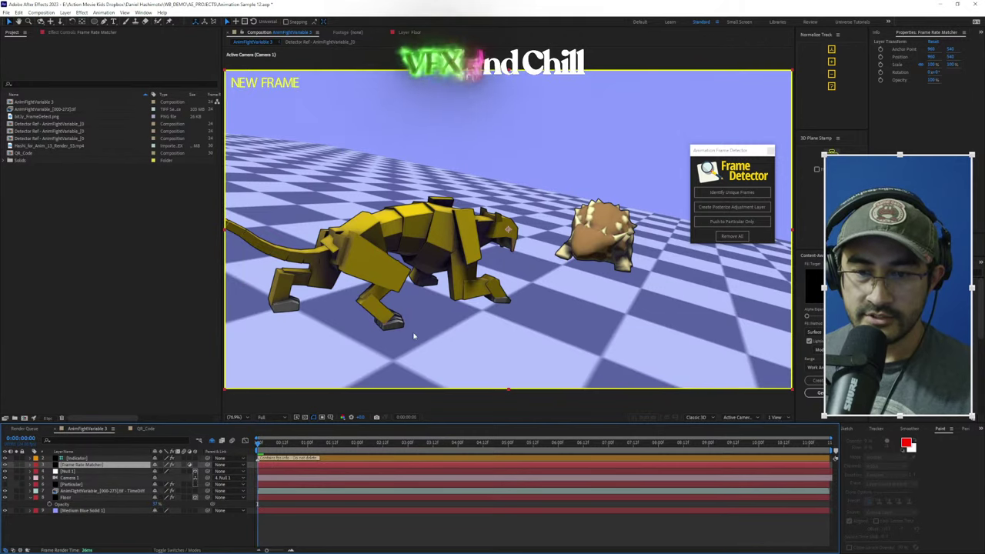
key(Page_Down)
key(Page_Down)
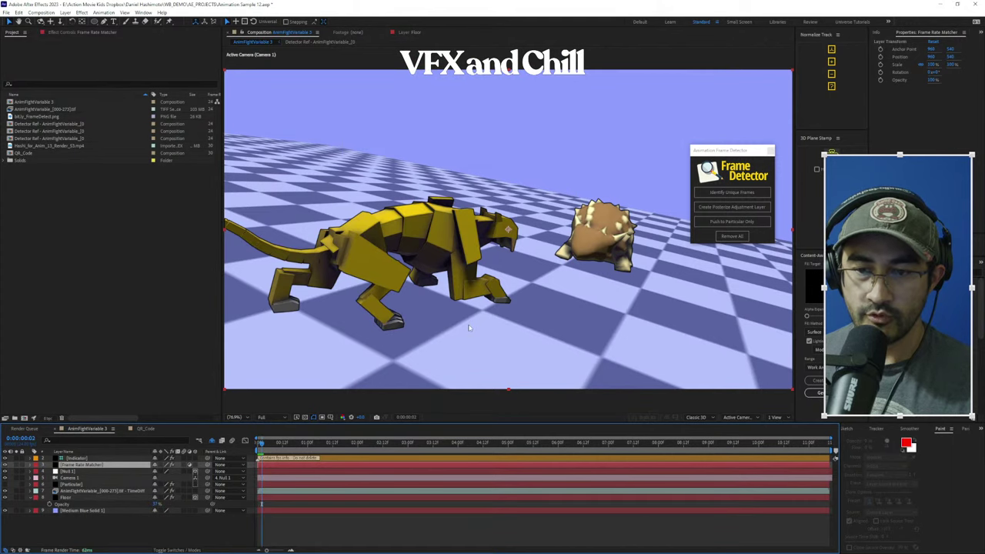
key(Page_Down)
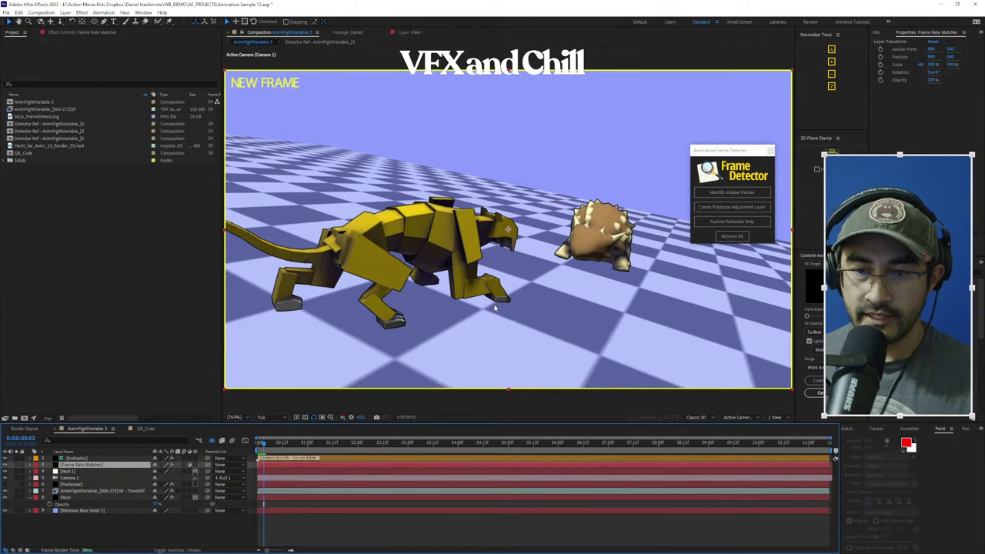
key(Page_Down)
key(Page_Down)
key(Page_Down)
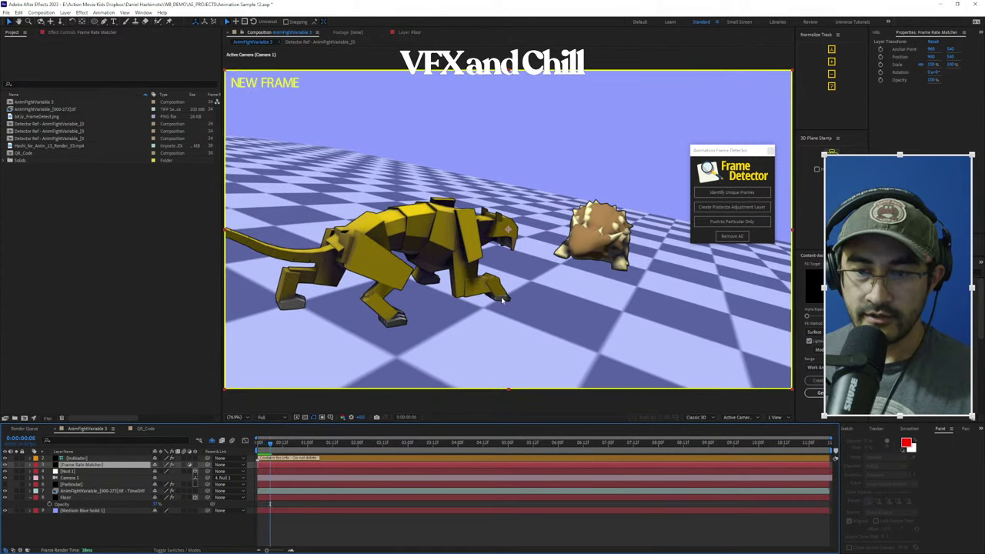
key(Page_Down)
key(Page_Down)
key(Page_Down)
key(Page_Down)
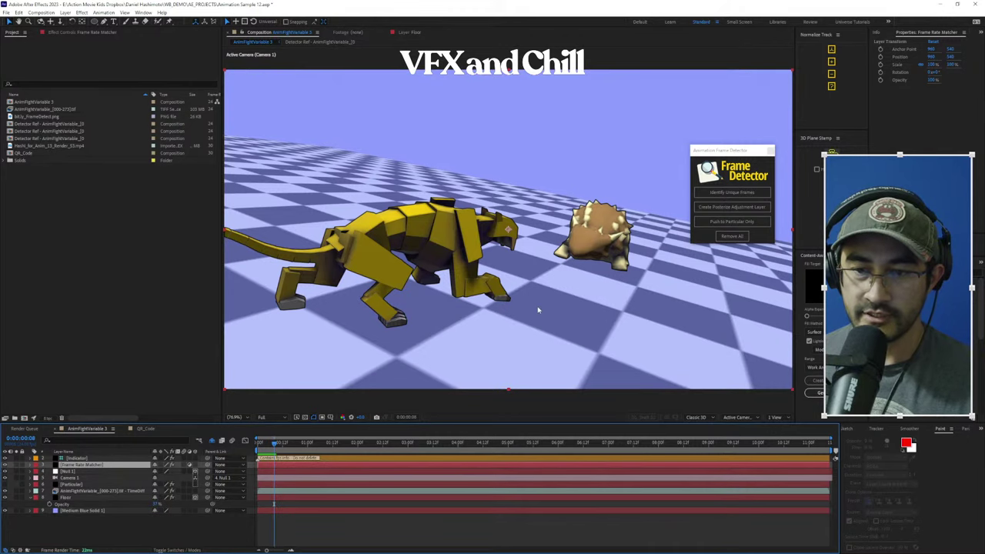
key(Page_Down)
key(Page_Down)
key(Page_Down)
key(Page_Down)
key(Page_Down)
key(Page_Down)
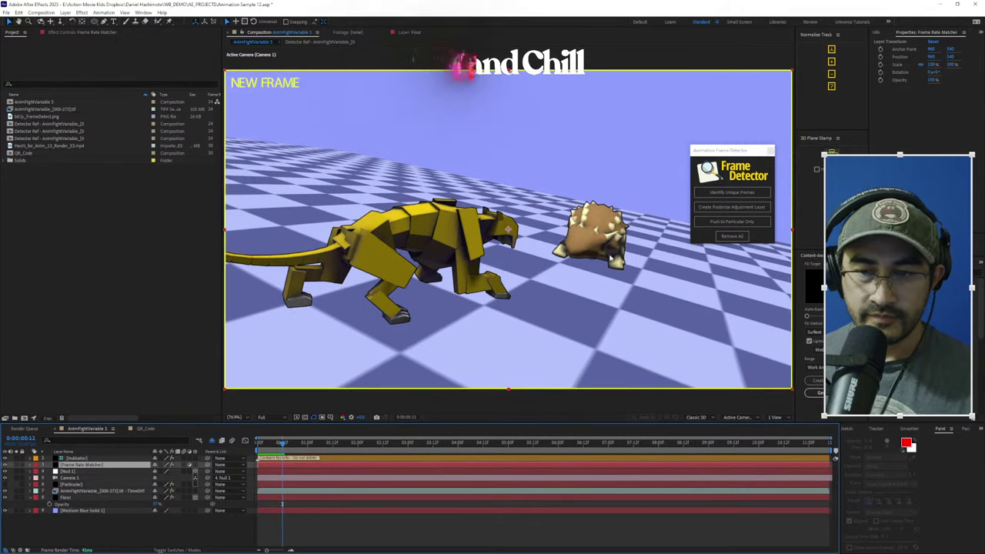
key(Page_Down)
key(Page_Down)
key(Page_Down)
key(Page_Down)
key(Page_Down)
key(Page_Down)
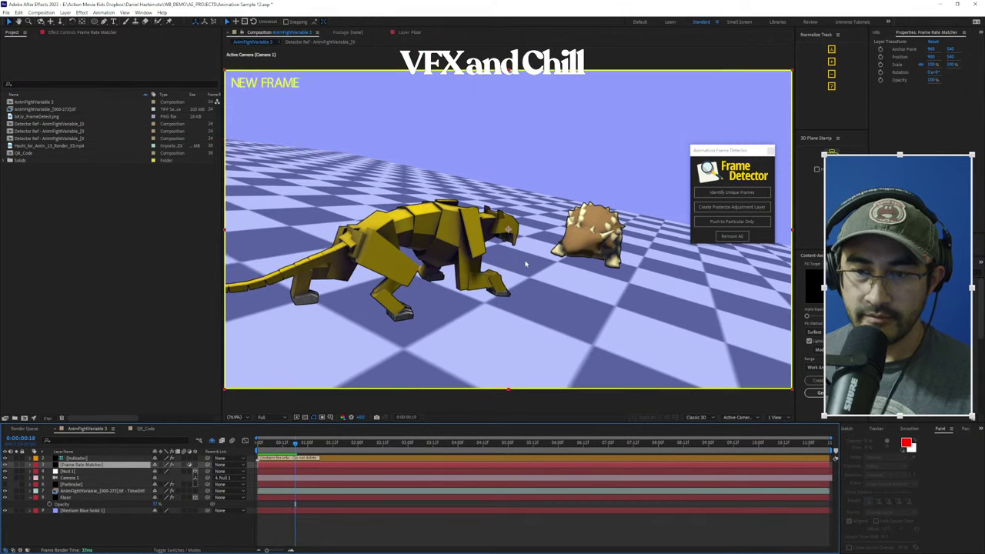
key(Page_Down)
key(Page_Down)
key(Page_Down)
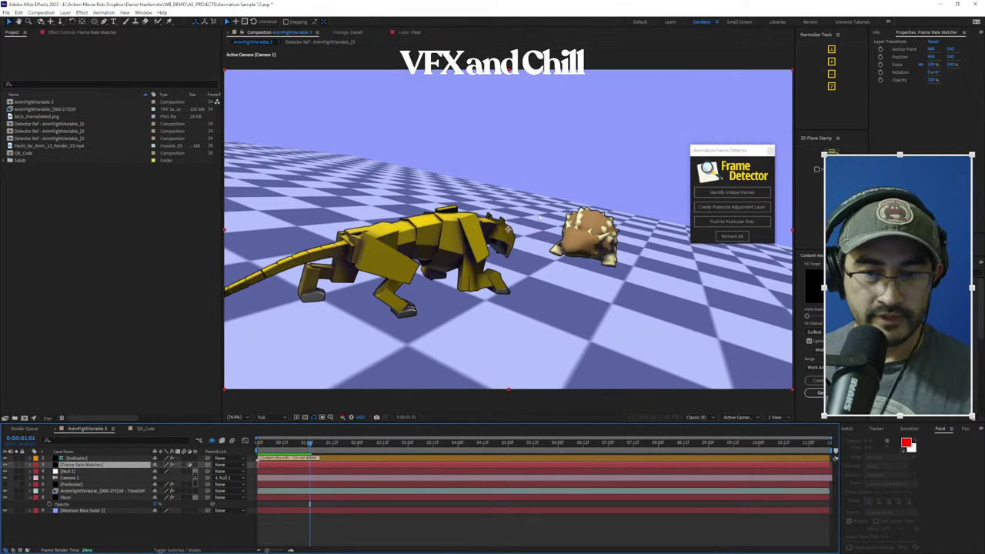
Play the composition from its first frame to review the floor and characters in motion
key(Home)
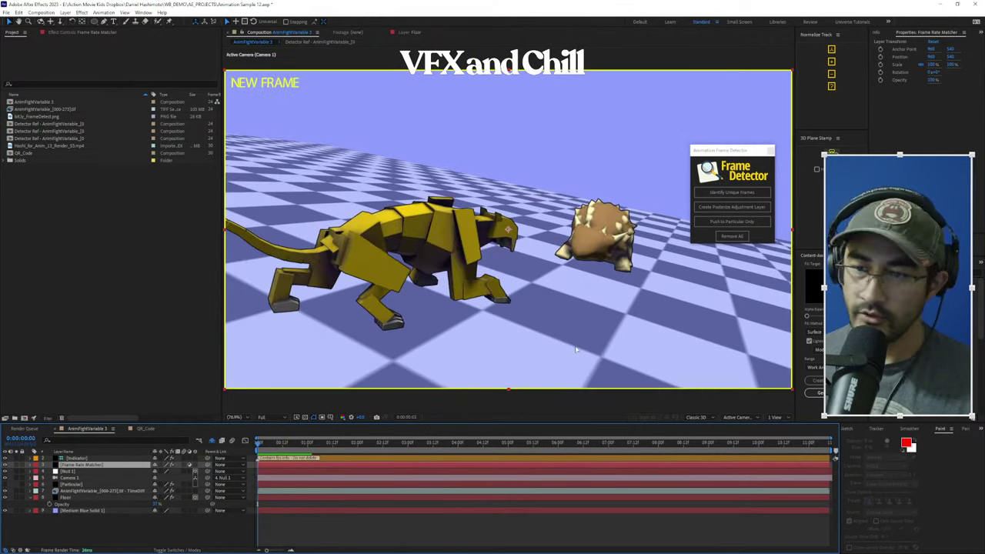
key(space)
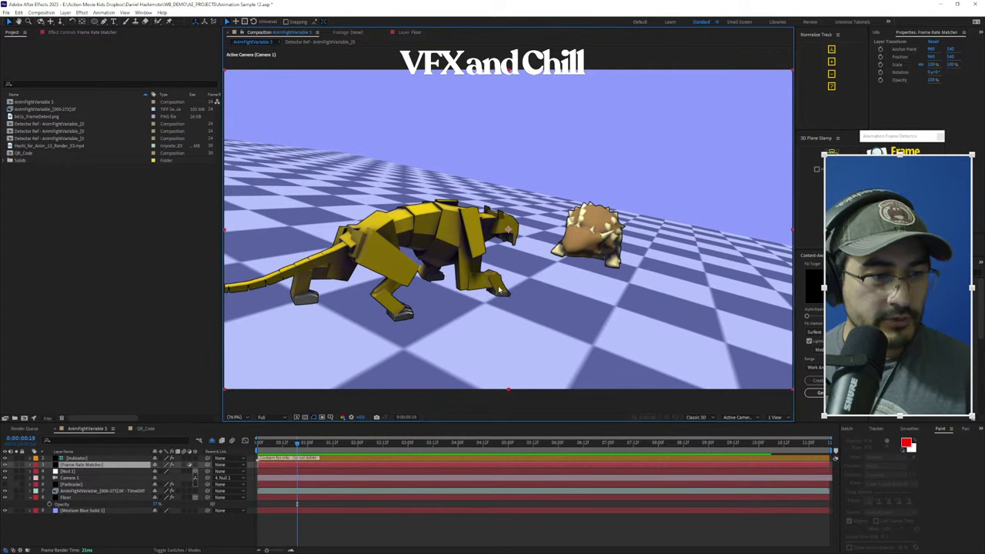
Return to the first frame and place the Animation Frame Detector window back over the composition view
drag(913, 136, 858, 111)
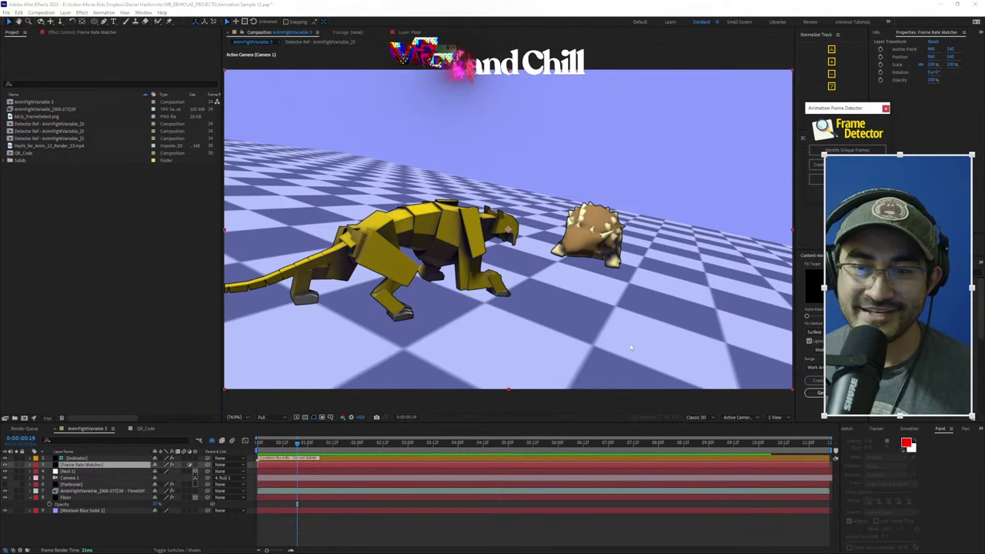
drag(297, 445, 241, 454)
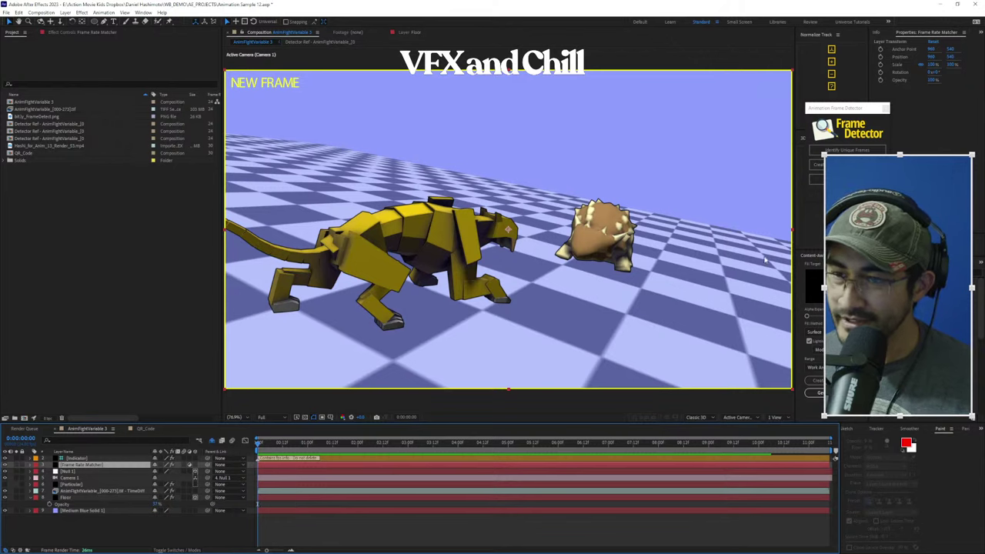
drag(840, 108, 675, 152)
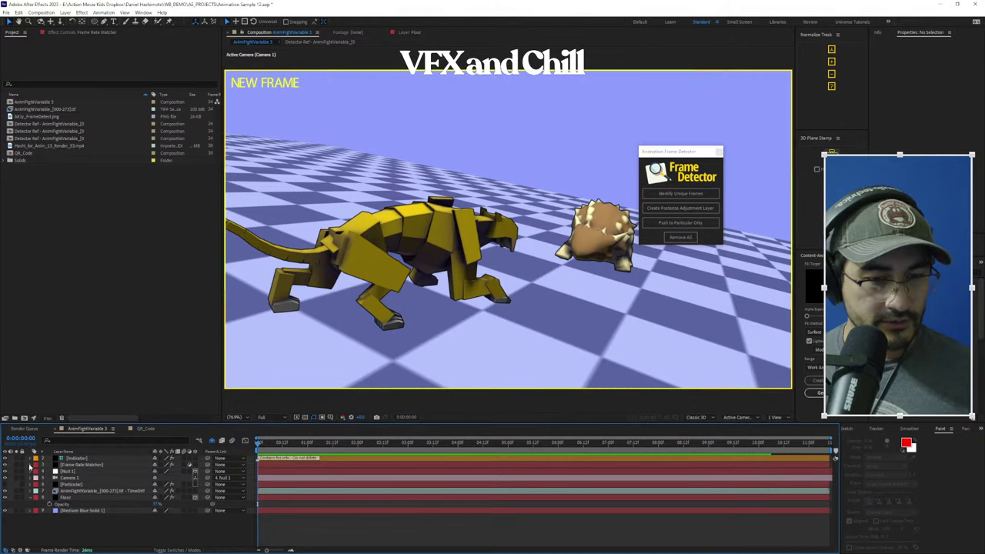
Expand the Frame Rate Matcher layer in an enlarged timeline, show its effect controls, and select the NewFrameOffsetVal effect
click(31, 465)
drag(74, 422, 77, 346)
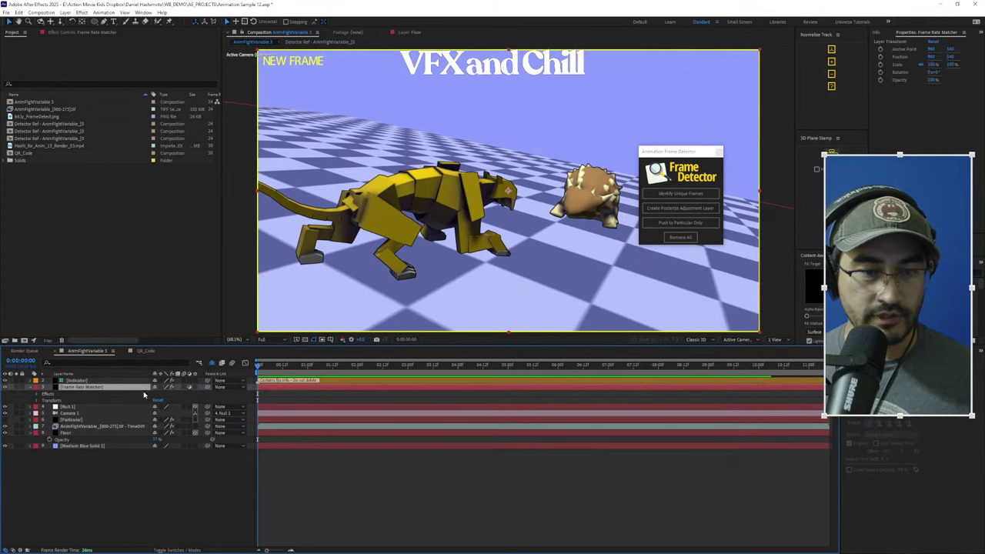
click(73, 32)
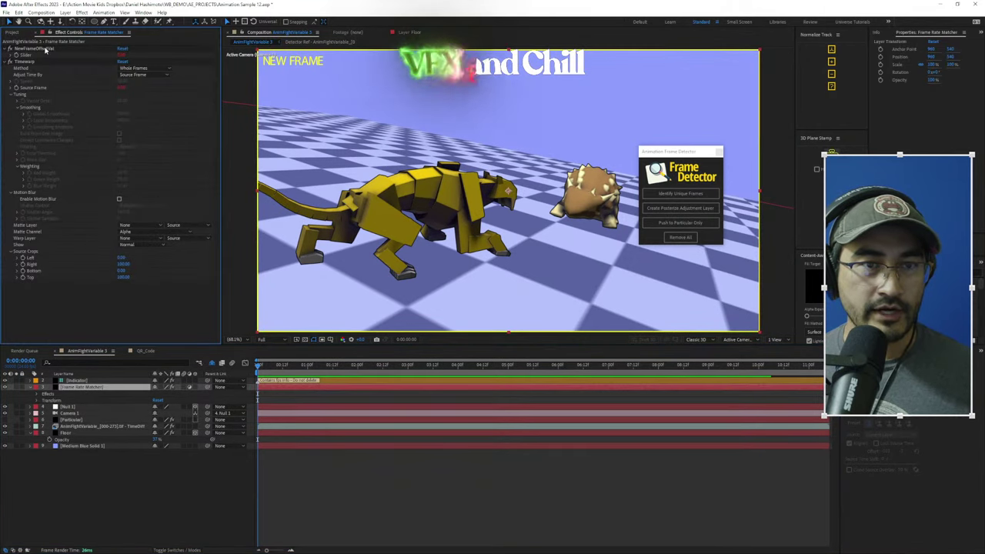
click(39, 49)
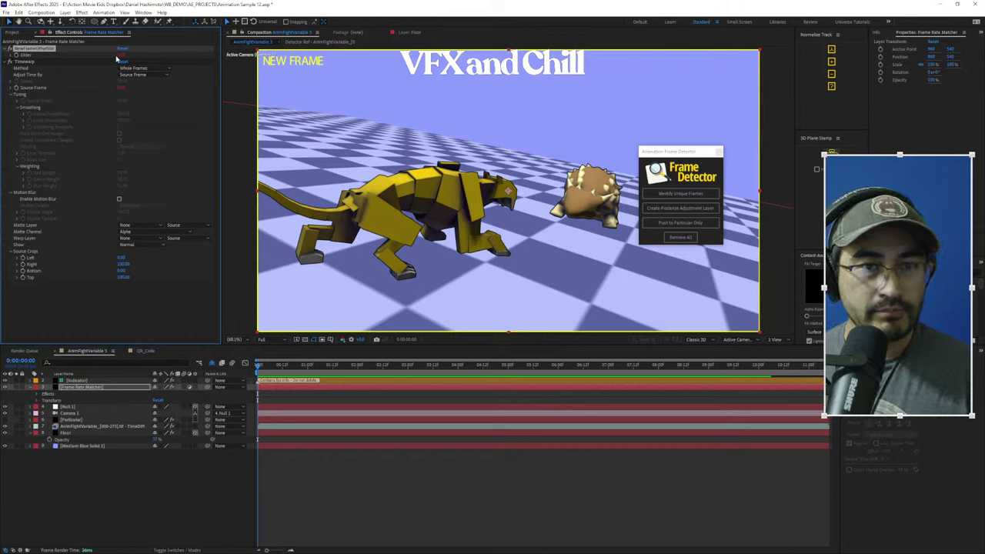
Step frame by frame from the first frame to 0:00:00:18, comparing the NewFrameOffsetVal slider with the NEW FRAME indicator
click(683, 195)
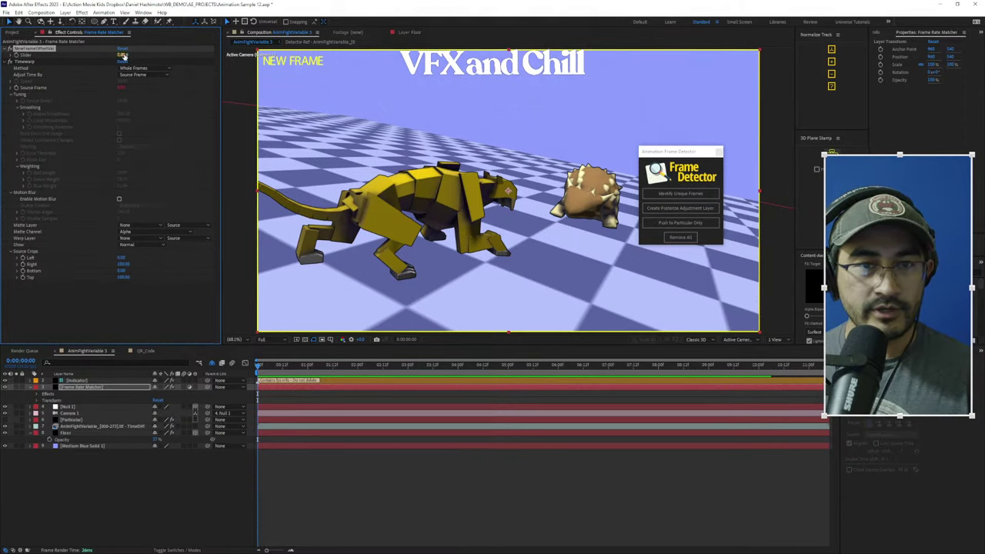
key(Page_Down)
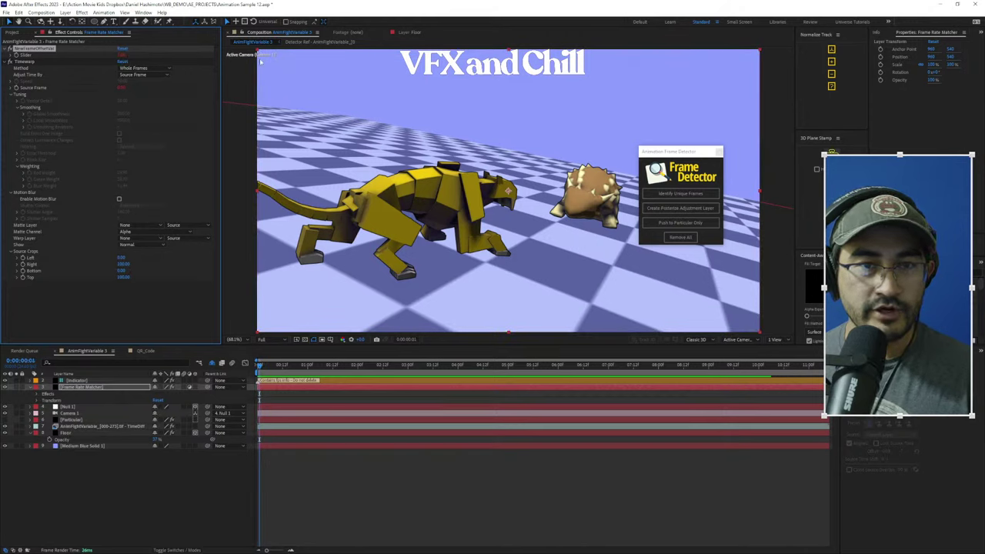
key(Page_Down)
key(Page_Down)
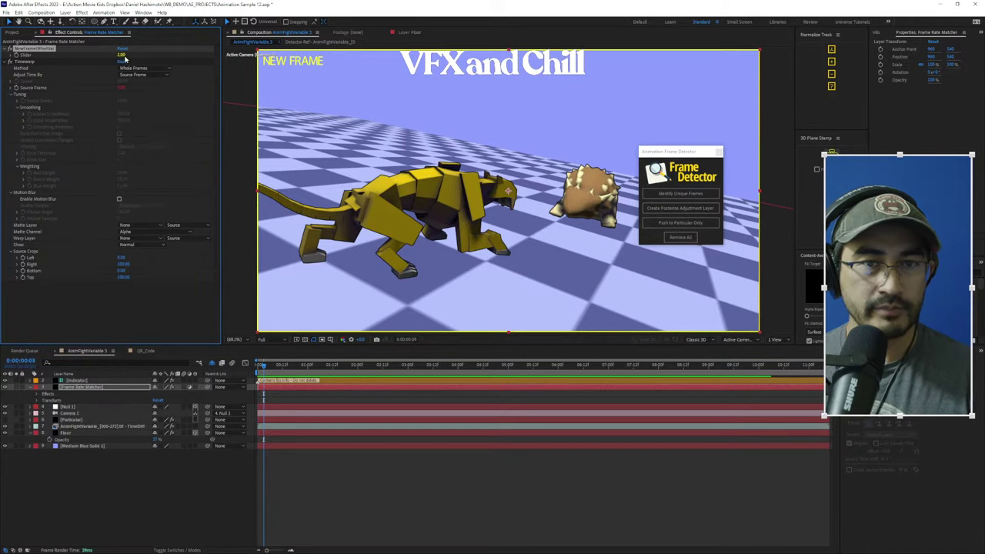
key(Page_Down)
key(Page_Down)
key(Page_Down)
key(Page_Down)
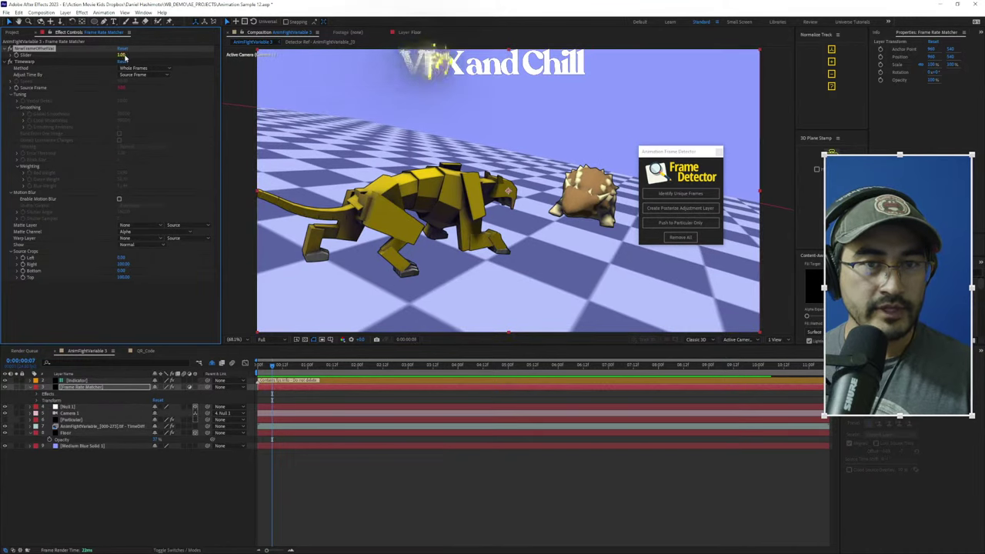
key(Page_Down)
key(Page_Down)
key(Page_Down)
key(Page_Down)
key(Page_Down)
key(Page_Down)
key(Page_Down)
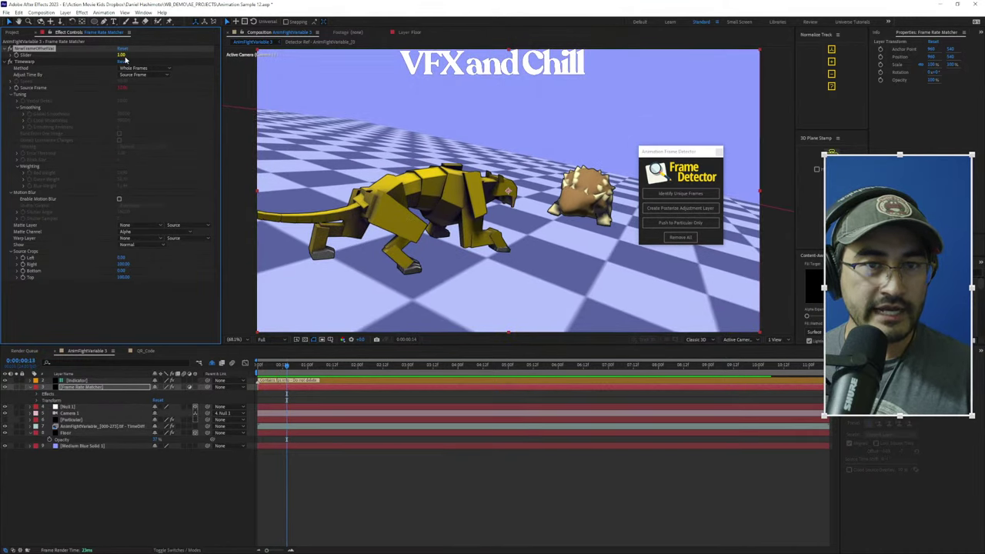
key(Page_Down)
key(Page_Down)
key(Page_Down)
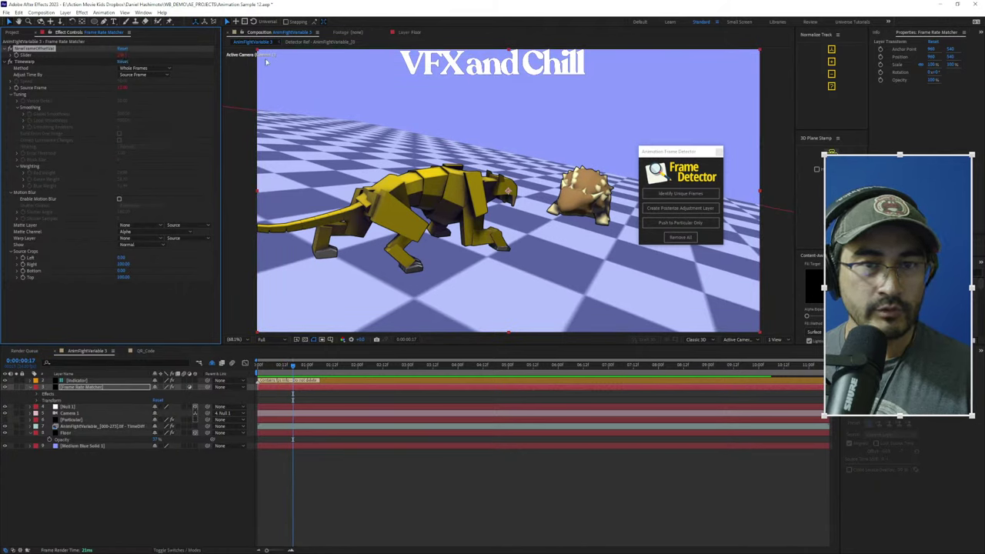
key(Page_Down)
Select the Timewarp effect and check its Adjust Time By options, keeping Source Frame
click(44, 63)
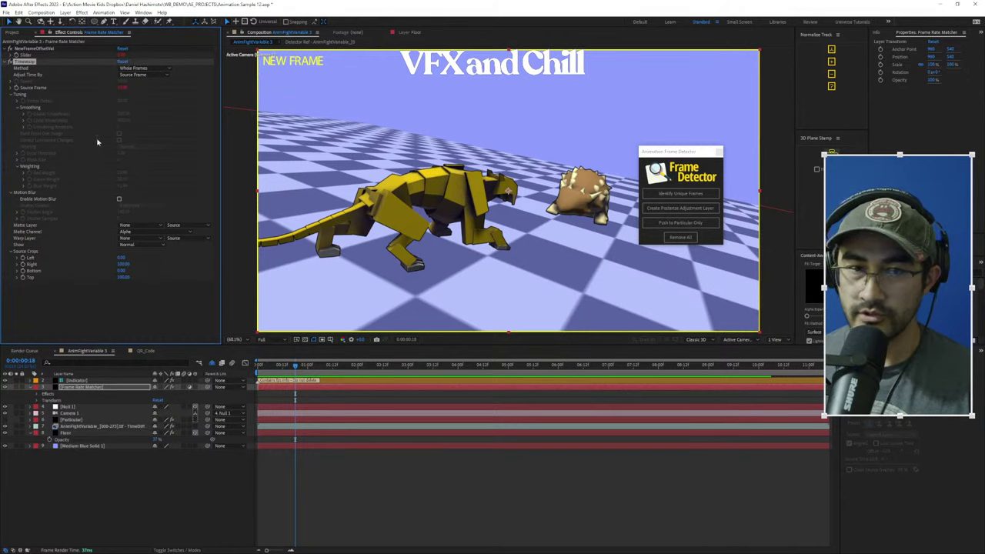
click(165, 75)
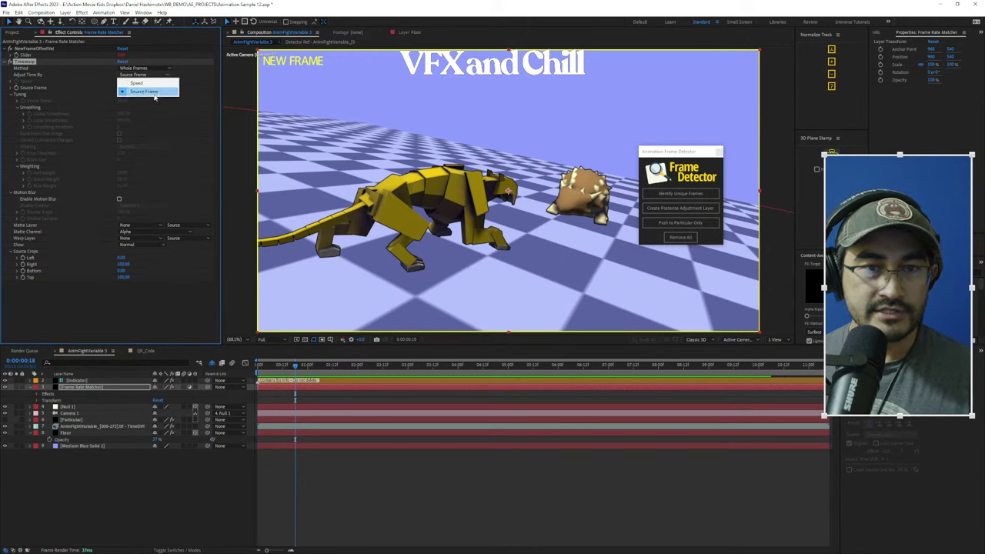
click(146, 92)
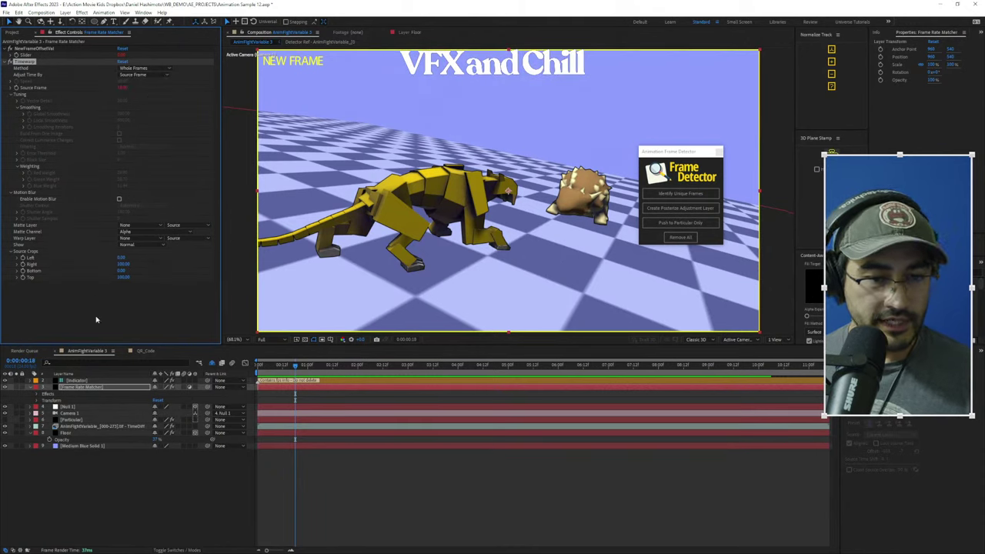
Reveal the Frame Rate Matcher layer's expressions and examine the Timewarp Source Frame expression in an enlarged timeline
key(e)
key(e)
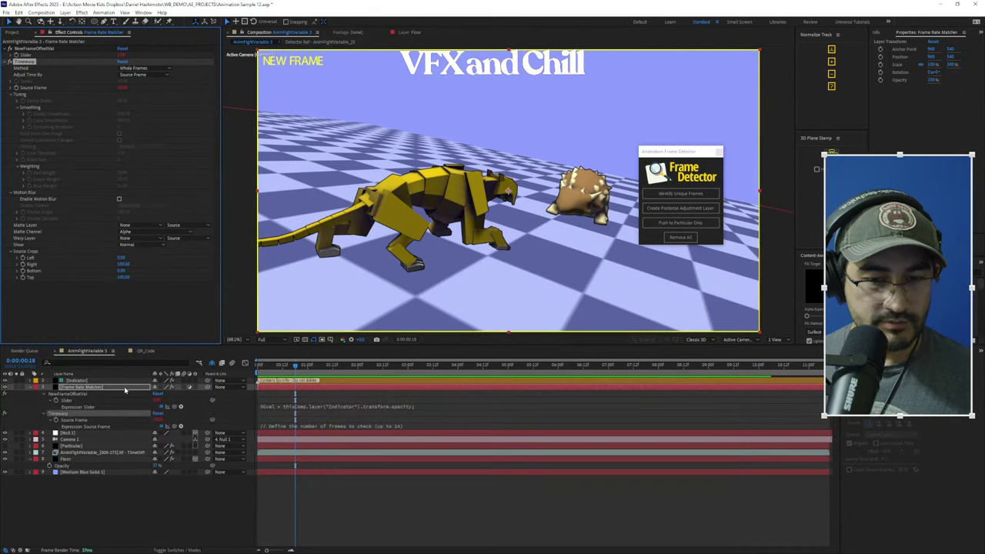
click(315, 422)
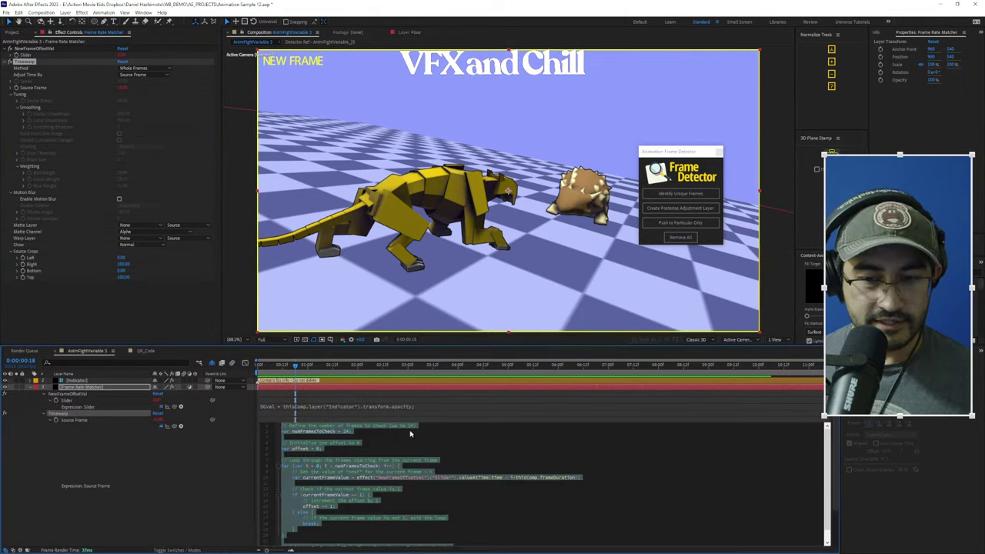
drag(426, 345, 426, 244)
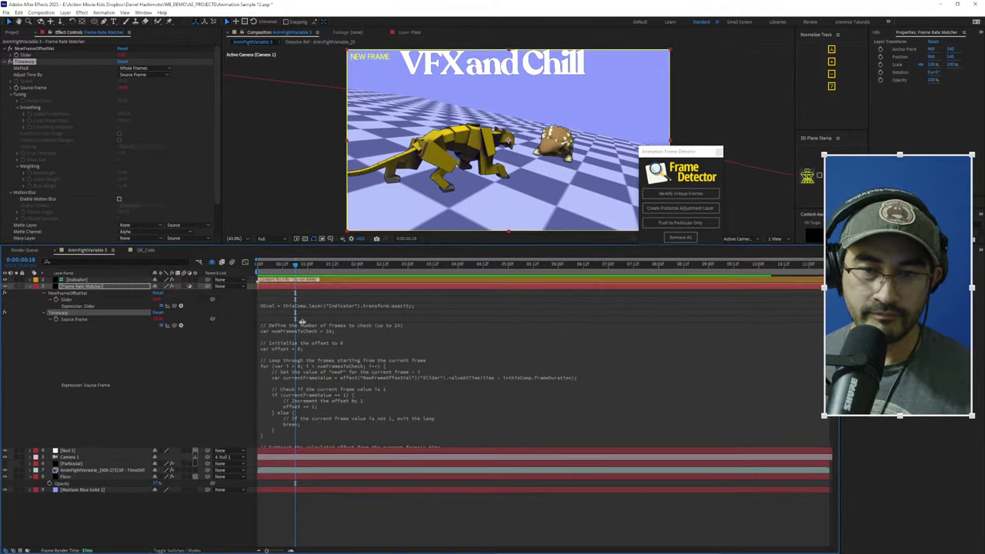
Shrink the timeline area, return to the first frame, and collapse the Frame Rate Matcher layer's properties
drag(305, 245, 307, 407)
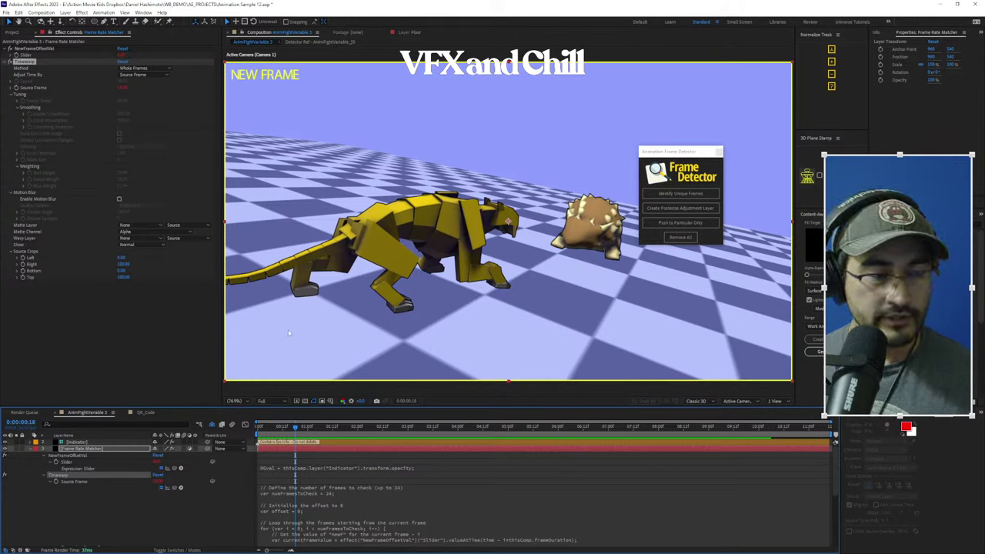
click(44, 49)
click(29, 63)
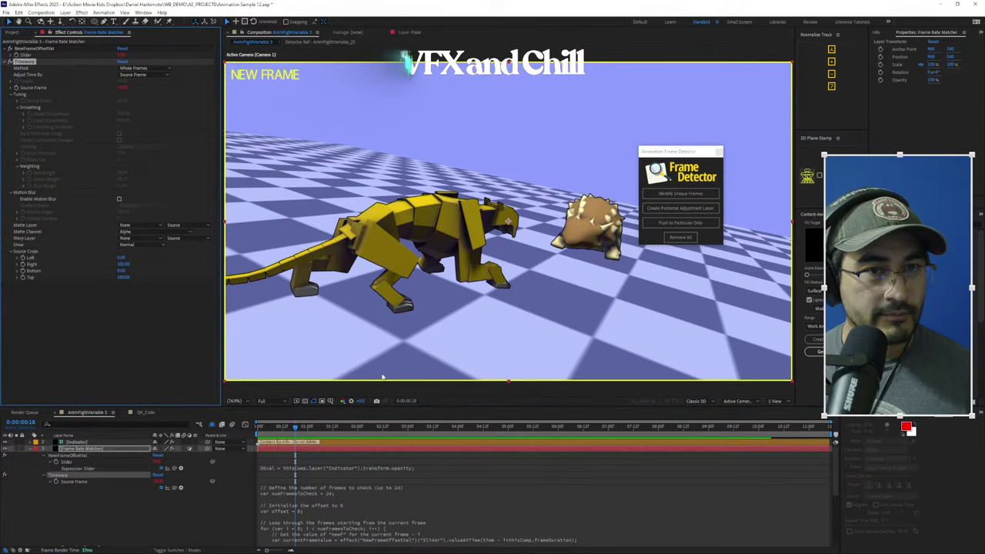
drag(288, 428, 256, 441)
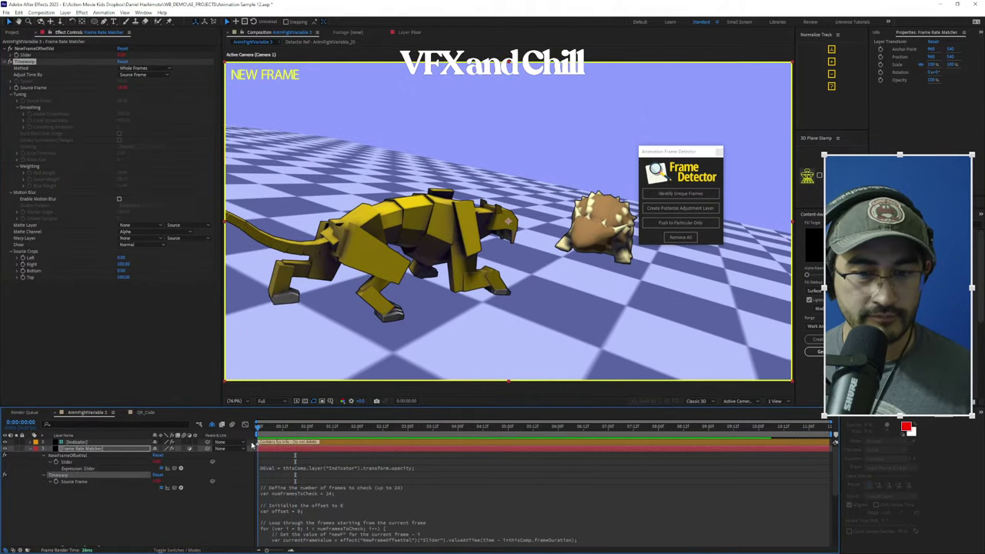
click(30, 449)
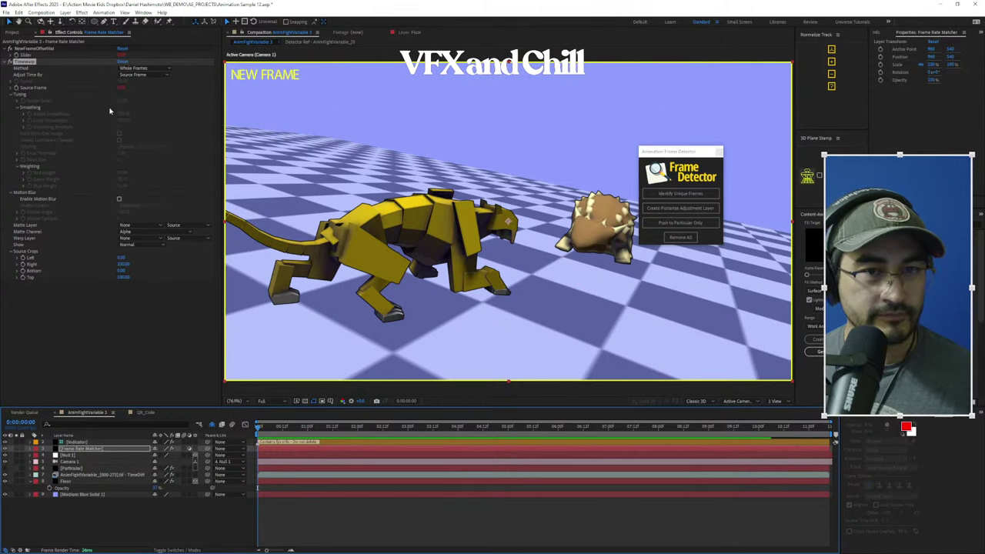
click(14, 65)
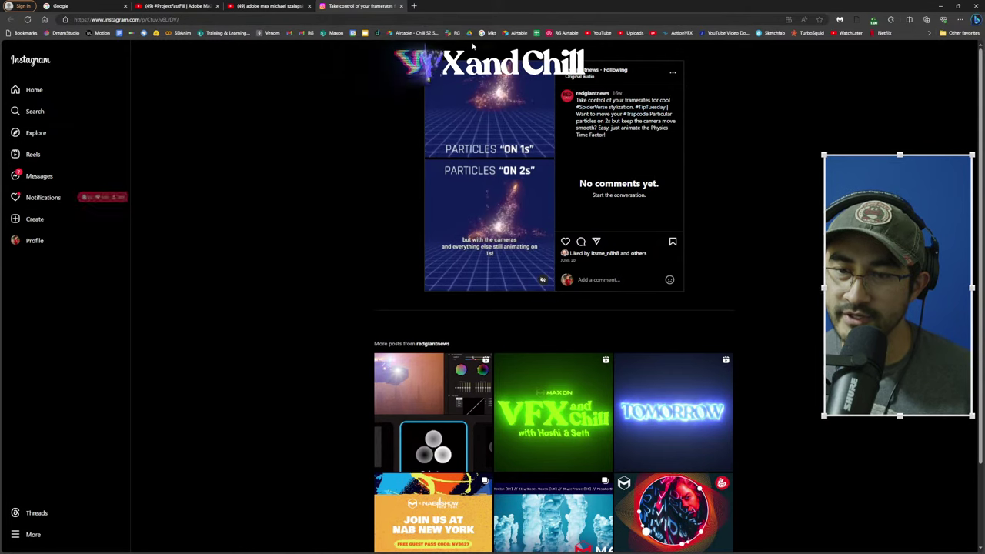
Watch the Instagram post on Trapcode Particular framerates, and back in After Effects move the Frame Detector window closer to the composition's center
click(544, 281)
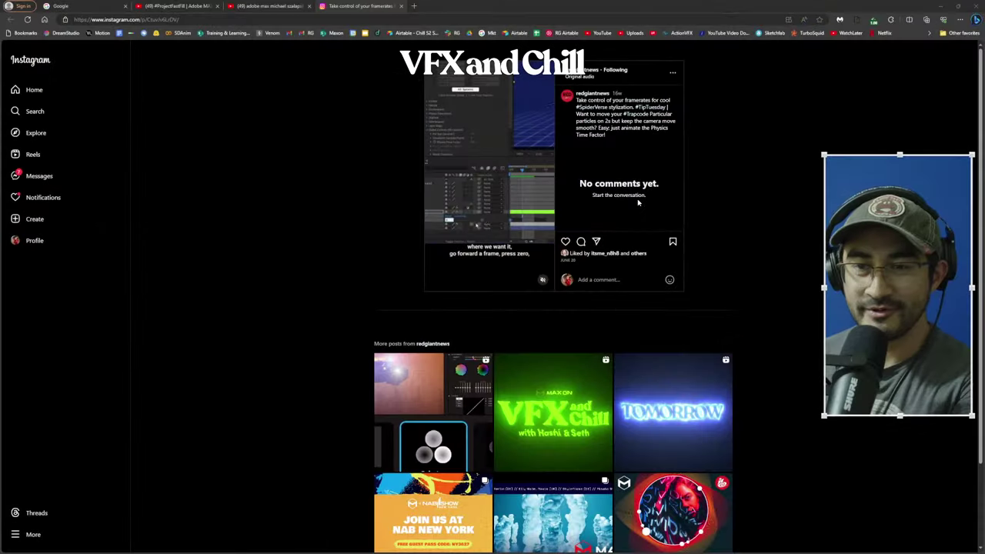
click(940, 6)
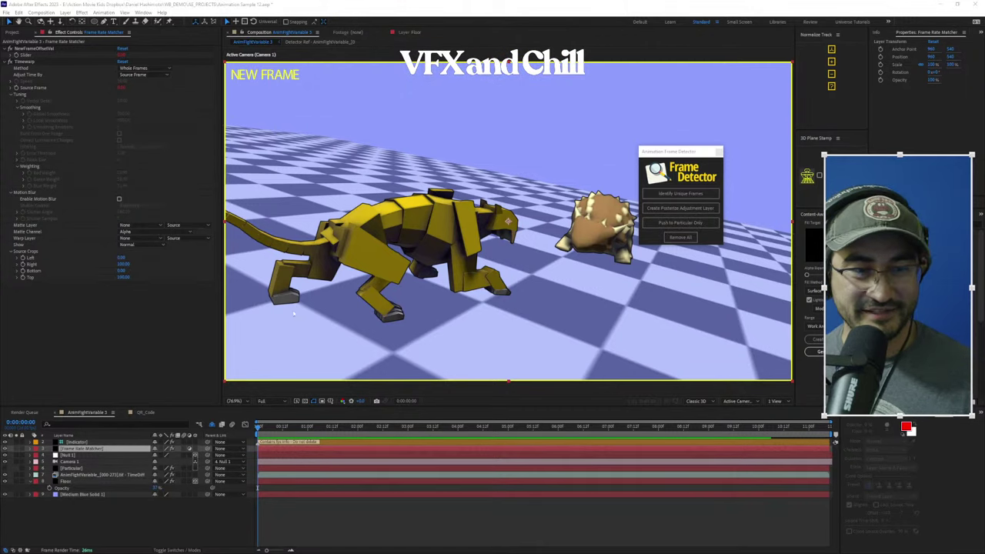
click(693, 148)
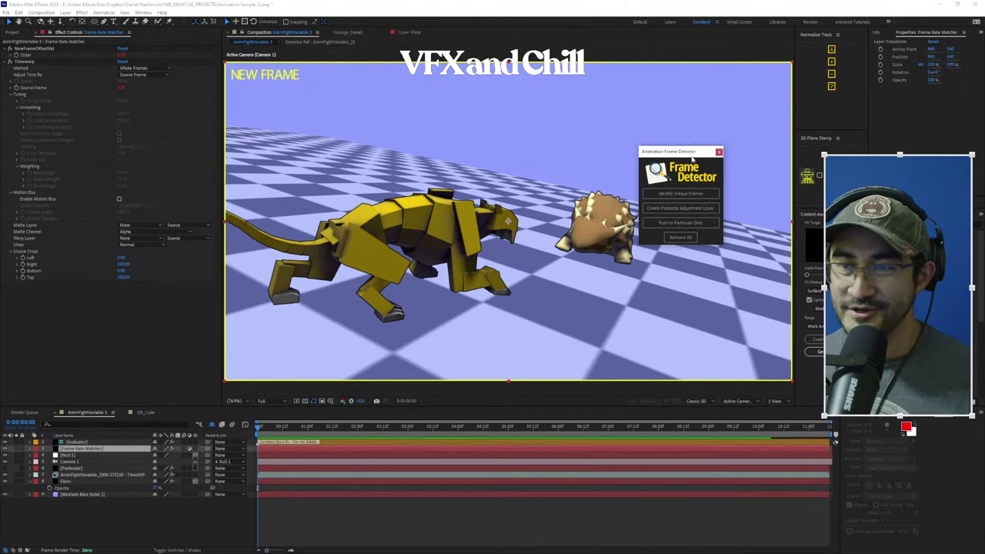
drag(692, 152, 555, 114)
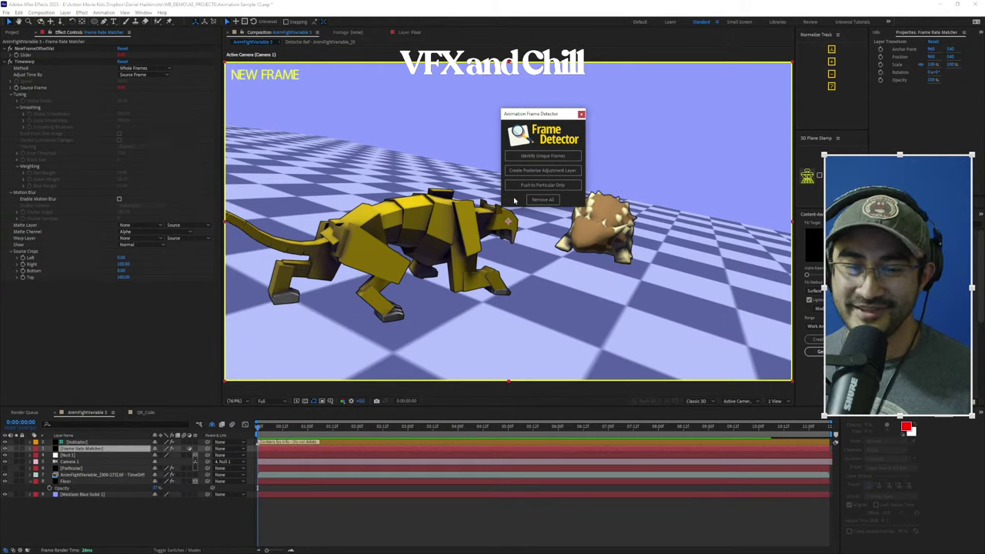
Switch to the Instagram post in the browser and examine its Physics Time Factor keyframing video at higher zoom
click(156, 407)
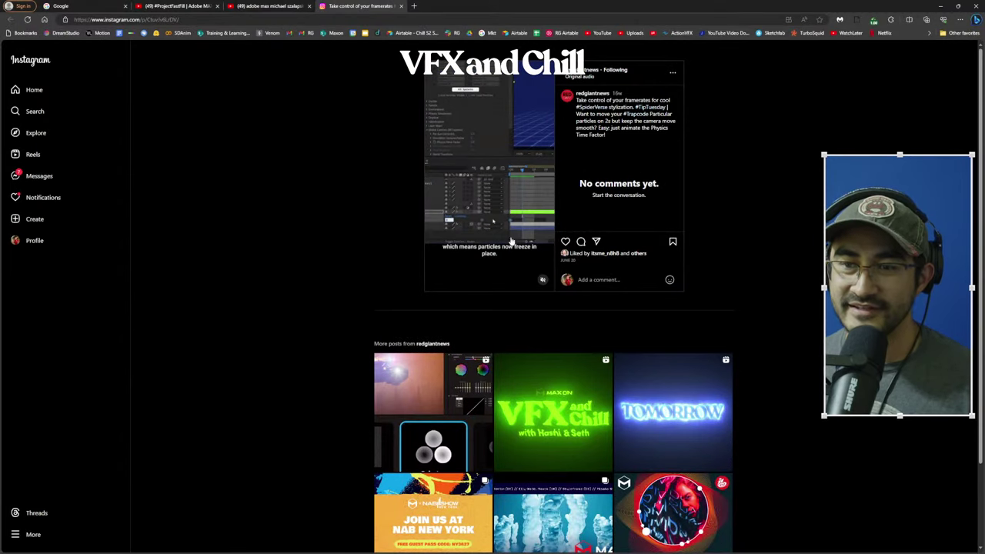
ctrl+scroll(520, 246, up, 6)
scroll(437, 365, down, 1)
scroll(416, 323, down, 1)
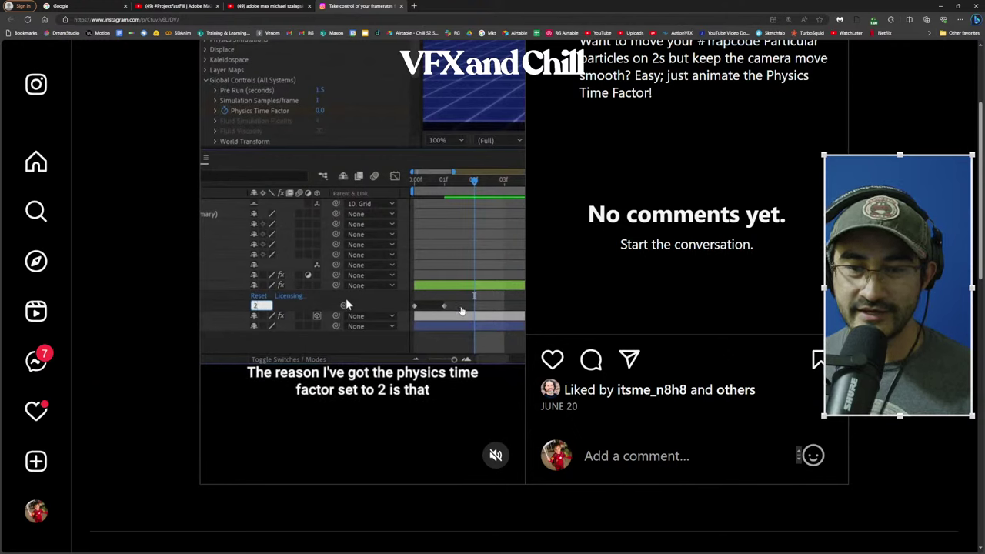
click(427, 266)
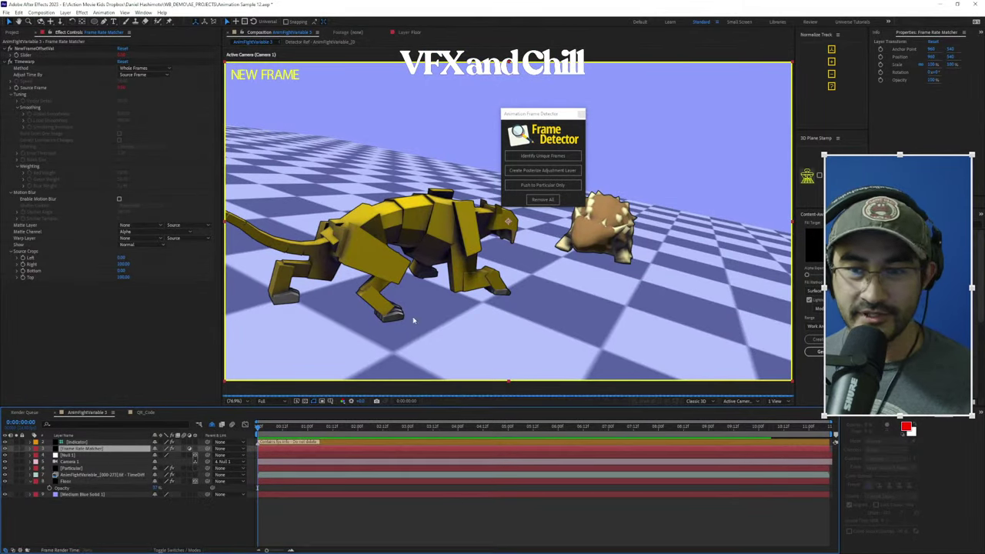
With the Frame Detector window moved clear of the characters, go to 0:00:01:05 and hide the Frame Rate Matcher layer
drag(562, 117, 738, 214)
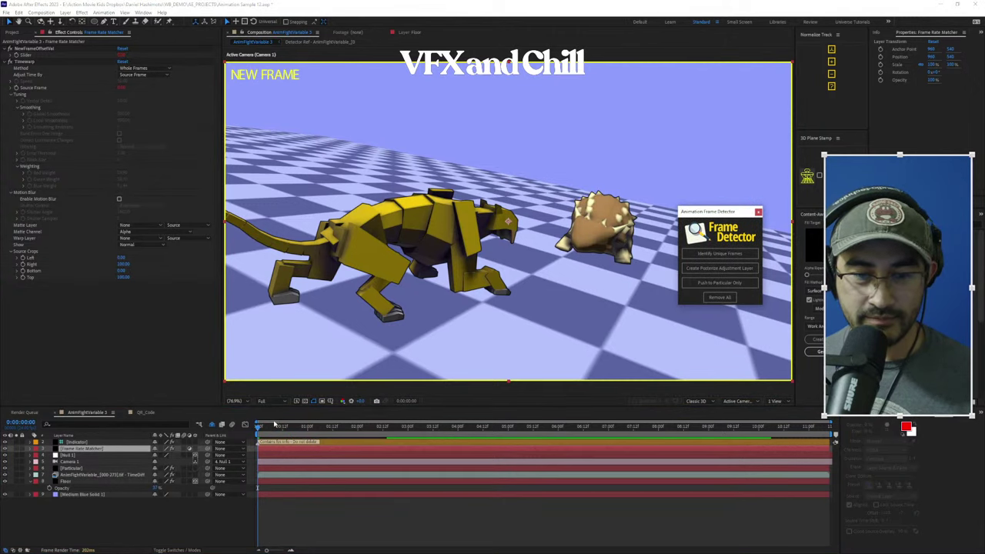
click(317, 431)
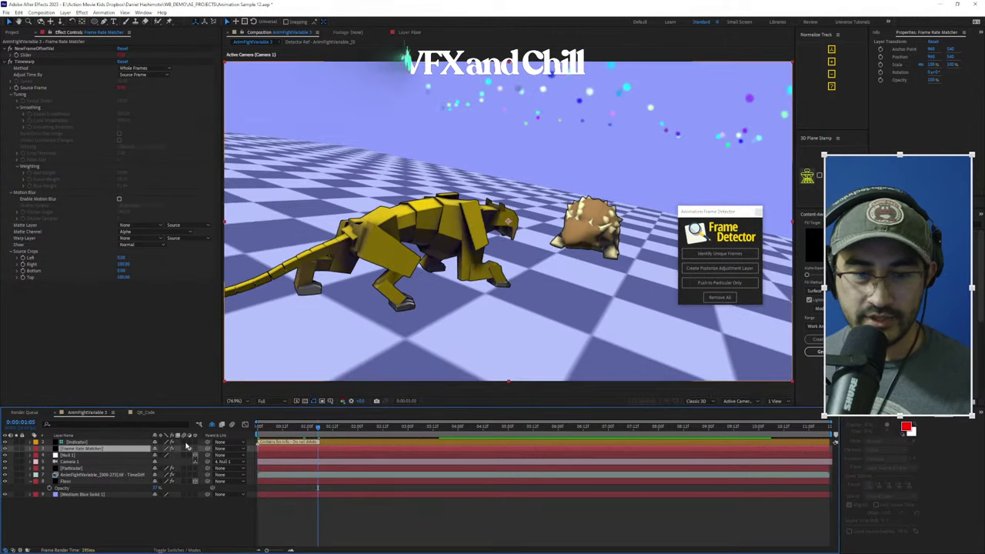
key(Page_Down)
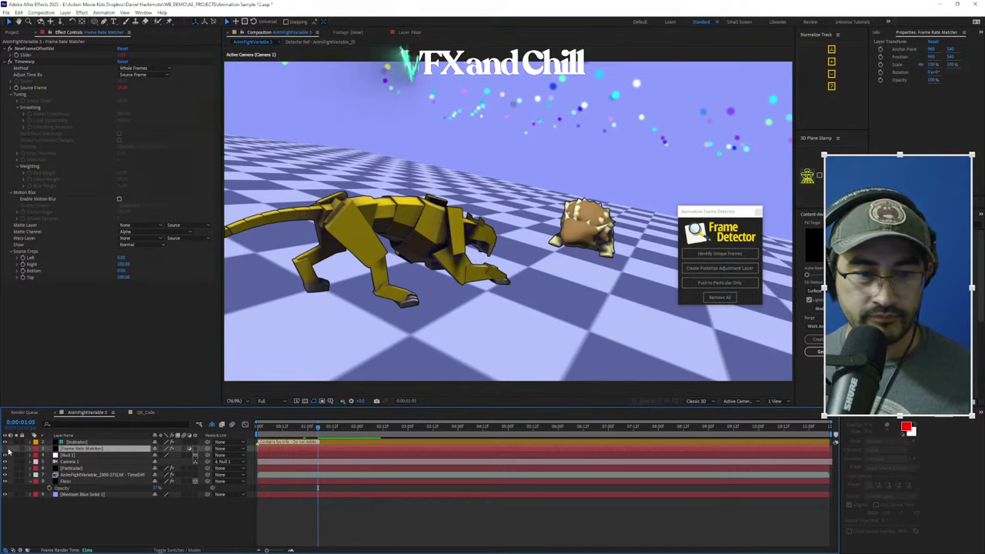
Select the AnimFightVariable TimeDiff footage layer and run the script's Push to Particular Only function
click(123, 461)
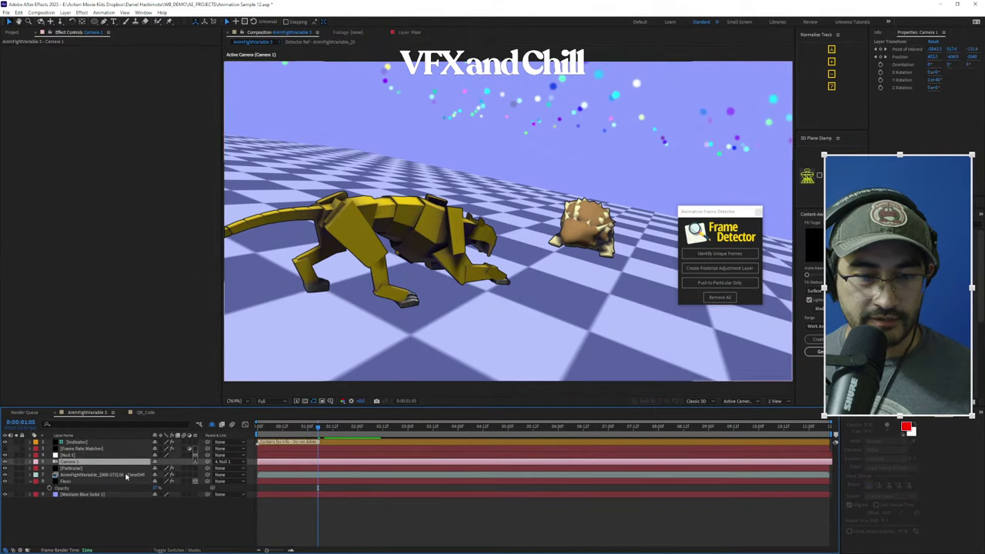
click(127, 475)
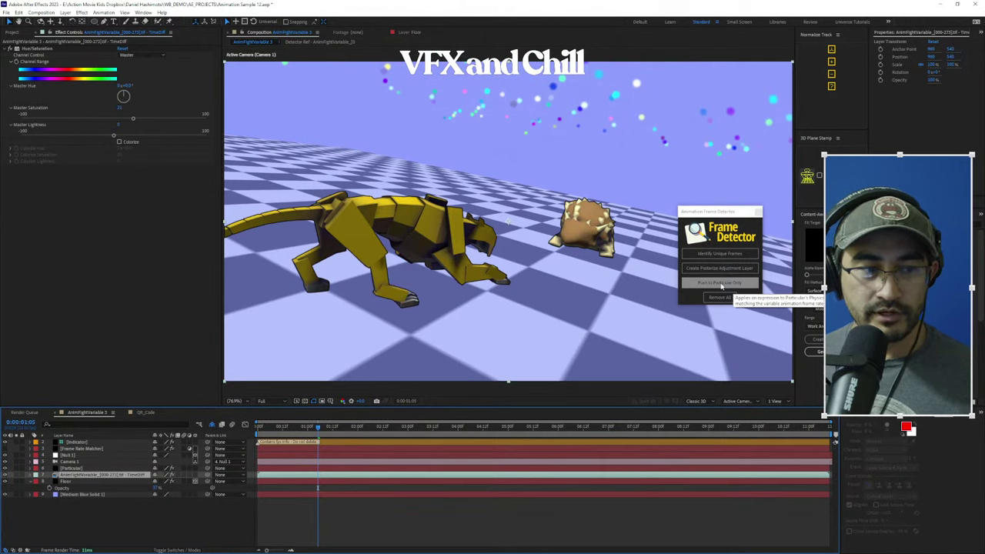
click(722, 286)
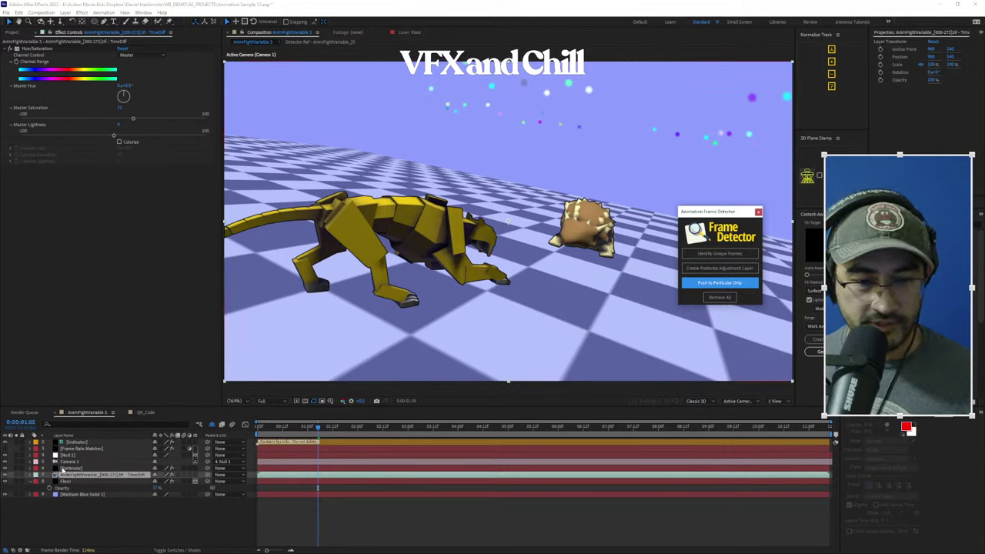
Reveal the Particular layer's Physics Time Factor expression in an enlarged timeline and select its full text for inspection
click(112, 469)
key(u)
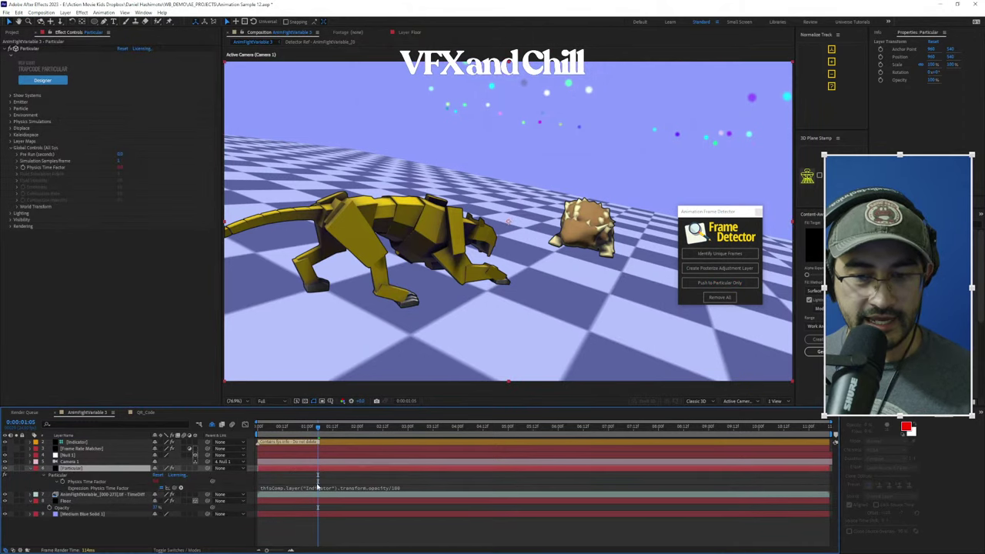
click(318, 488)
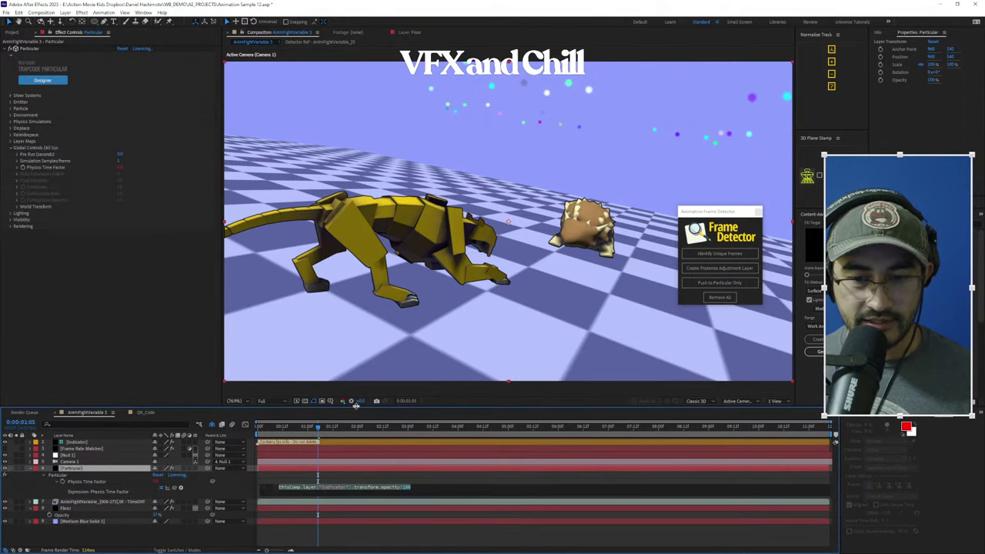
drag(357, 409, 366, 311)
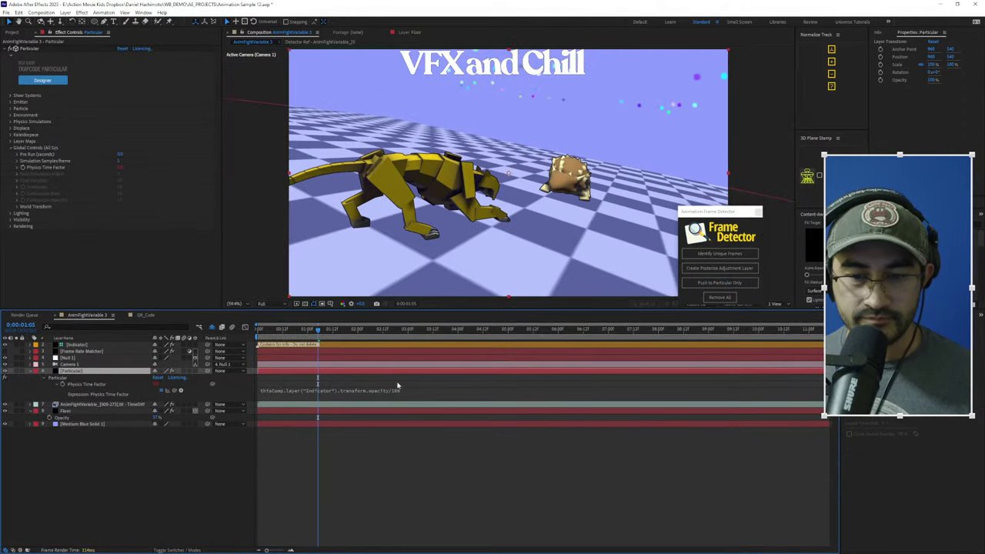
click(331, 390)
click(397, 390)
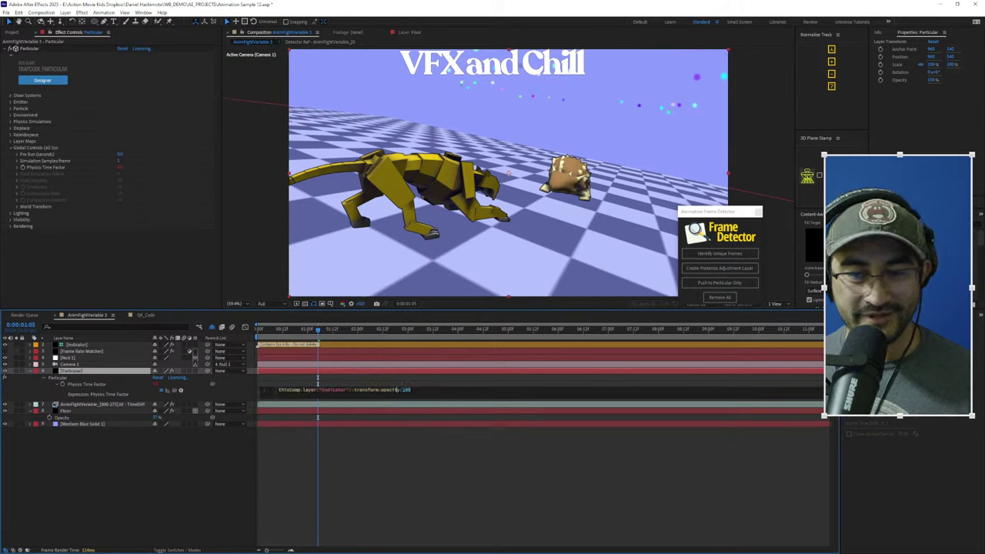
drag(411, 390, 269, 390)
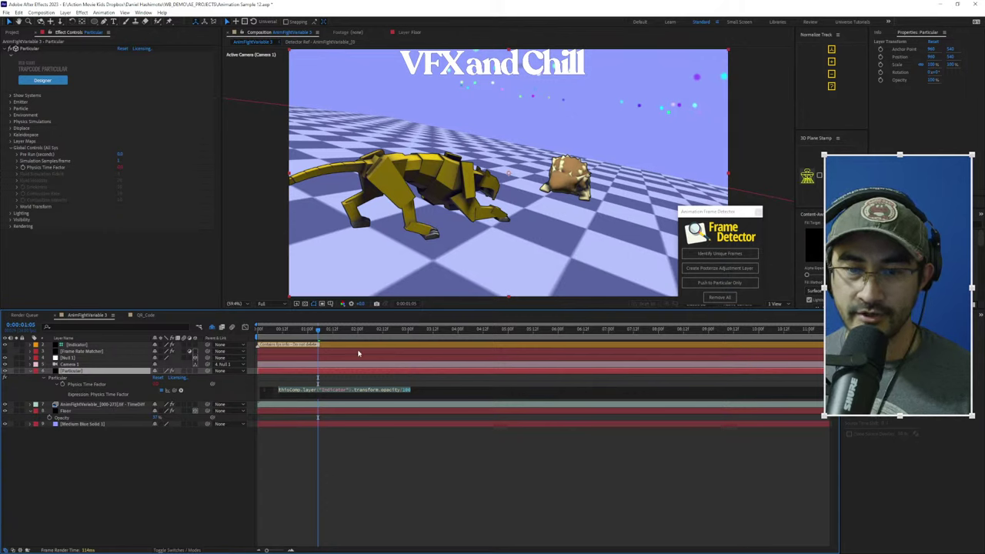
Go to 0:00:01:14 and delete the expression from the Particular layer's Physics Time Factor
drag(331, 332, 336, 335)
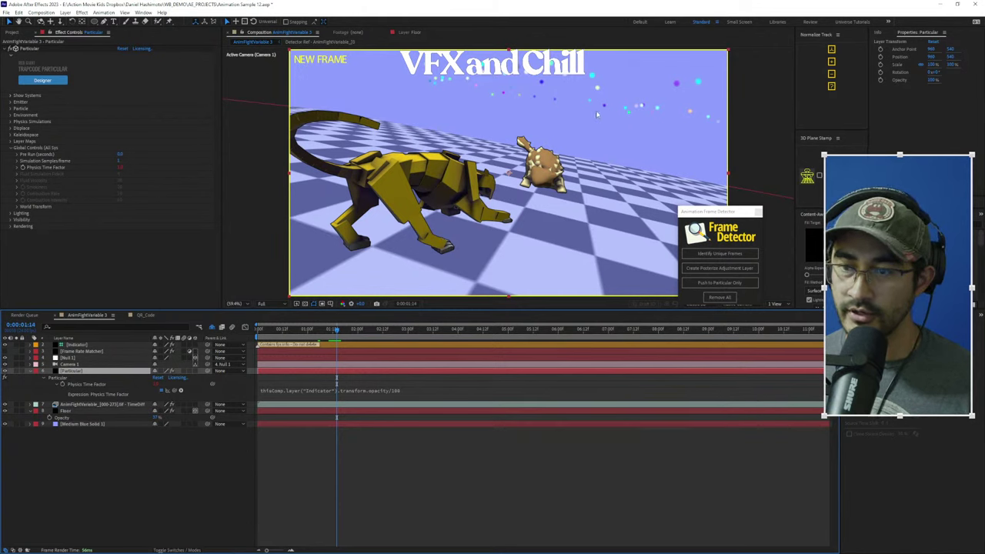
click(743, 285)
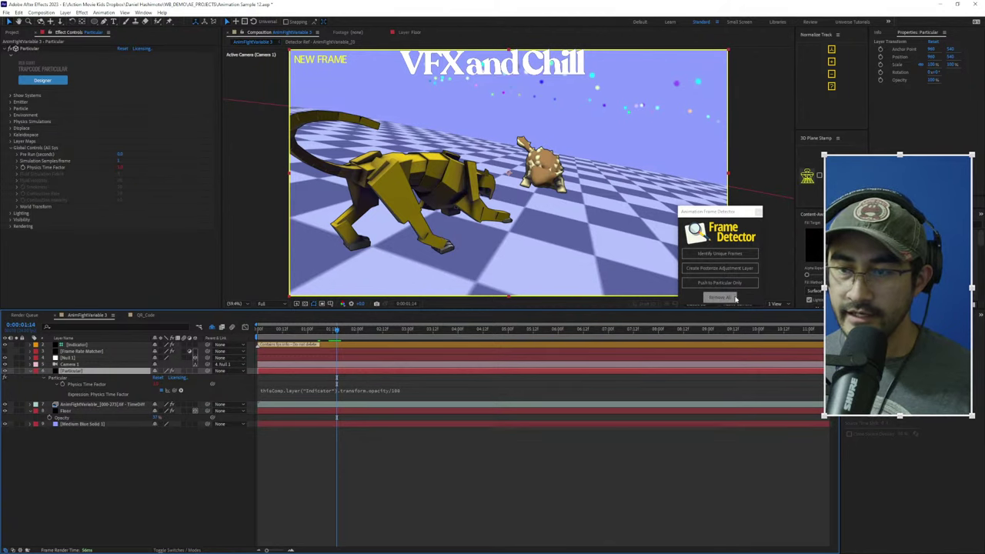
click(303, 394)
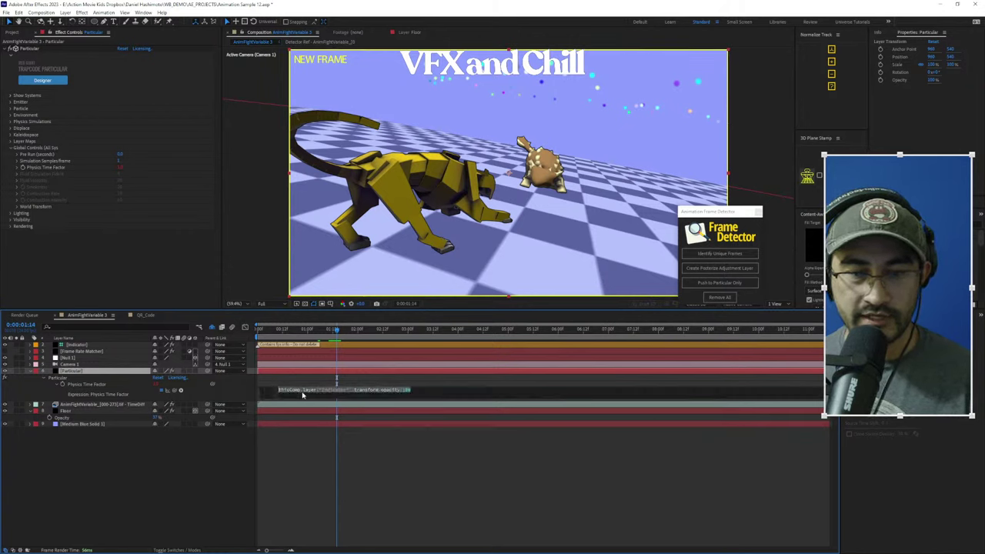
key(BackSpace)
click(209, 391)
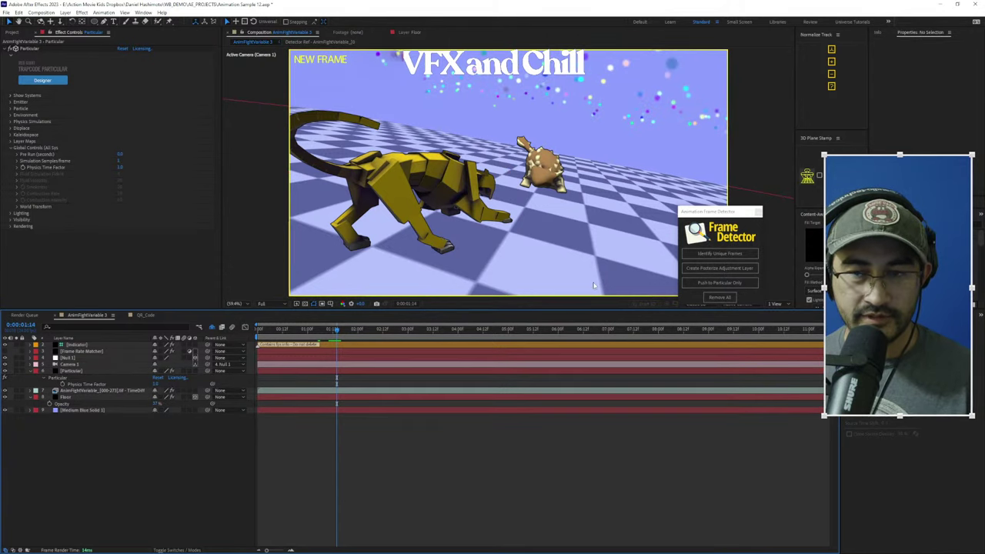
Examine the effect settings of the Frame Rate Matcher, AnimFightVariable TimeDiff and Floor layers in turn
click(62, 352)
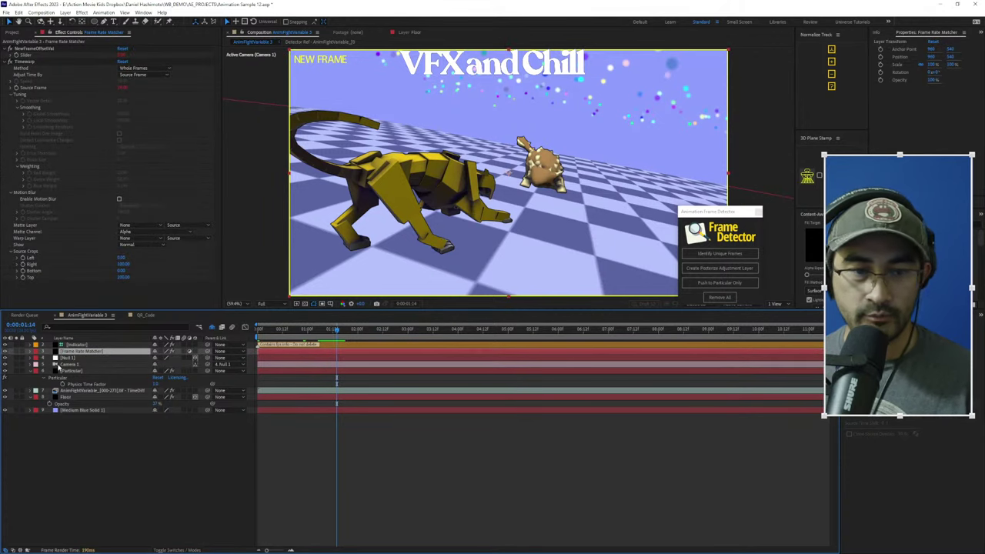
click(102, 391)
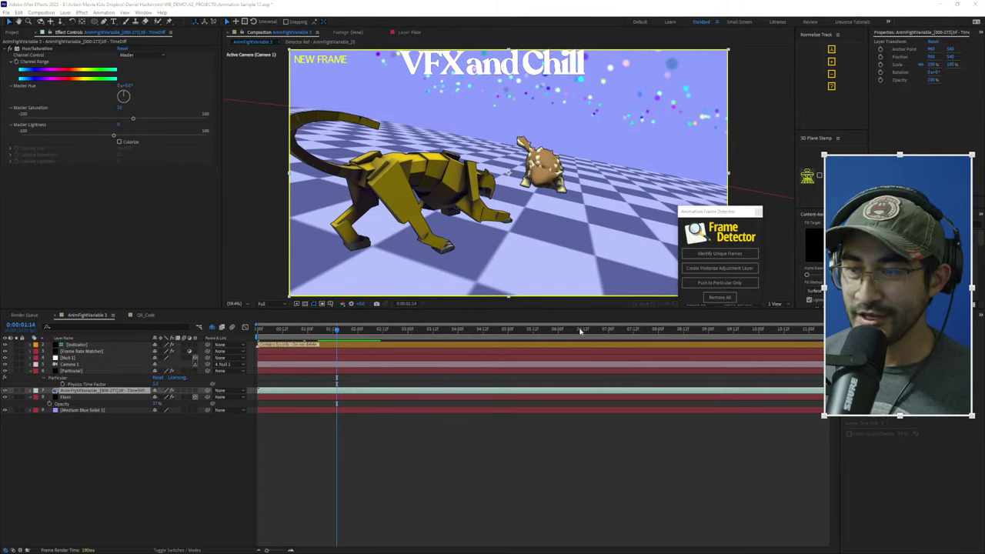
click(251, 180)
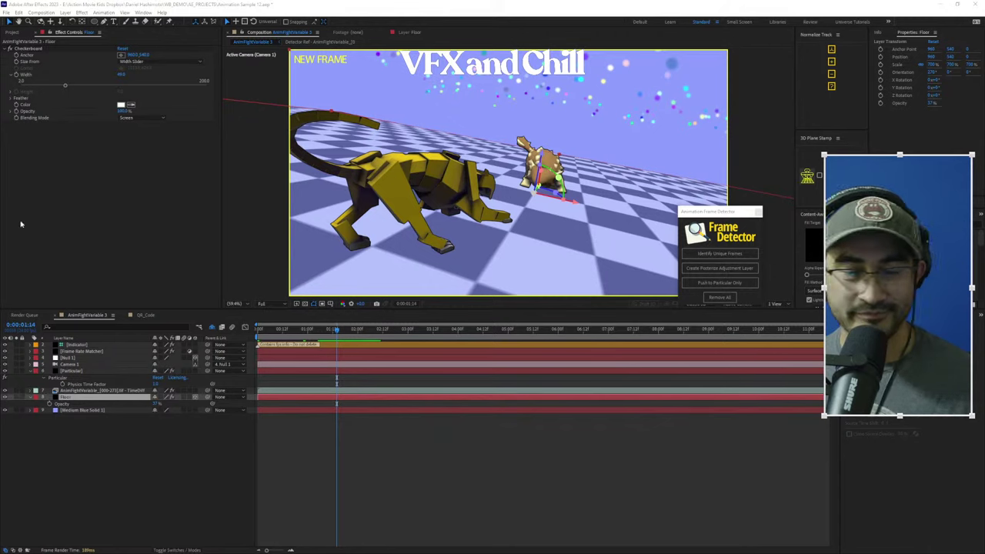
click(194, 246)
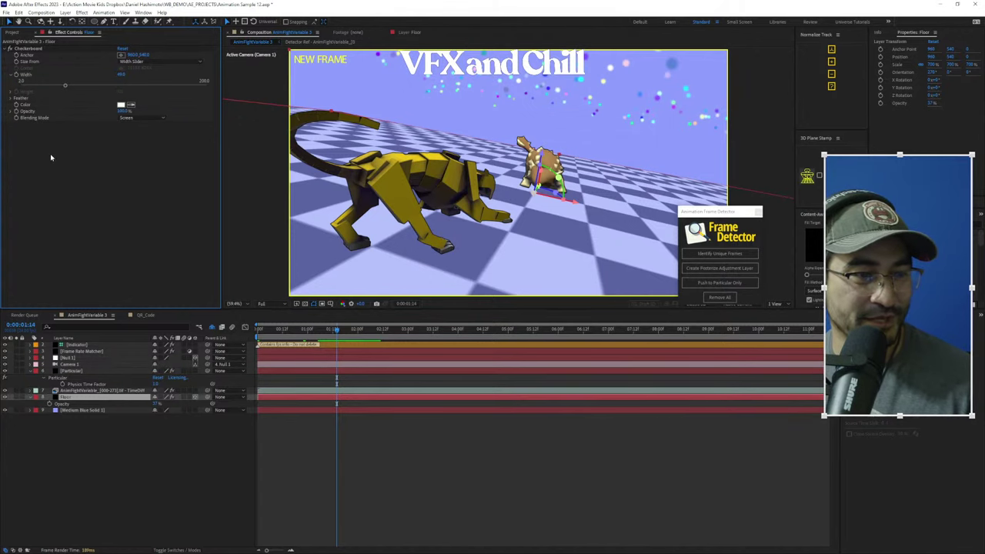
Run the 3D Plane Stamp 2.0 script from the recent scripts, move its window upward and resize it to show its stamp options
click(6, 12)
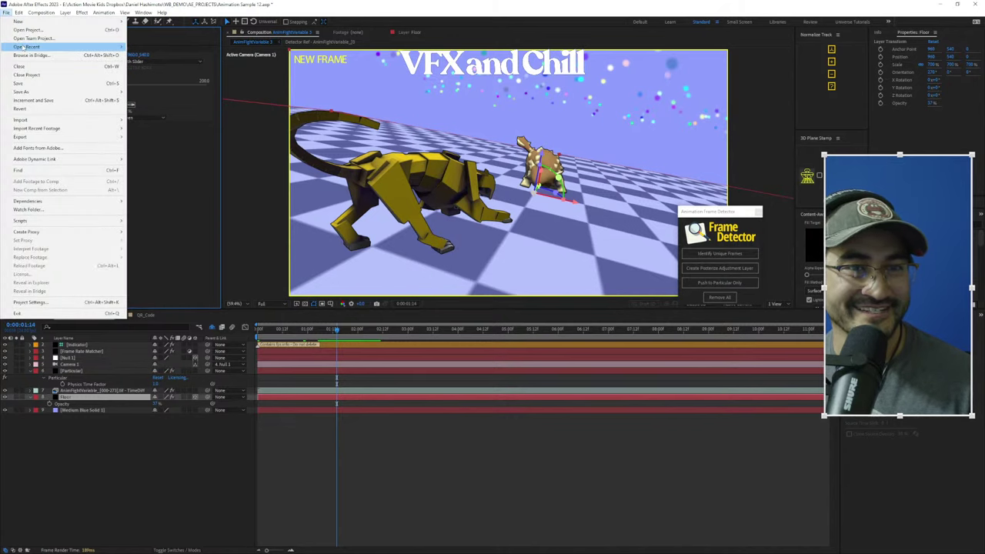
mouse_move(116, 47)
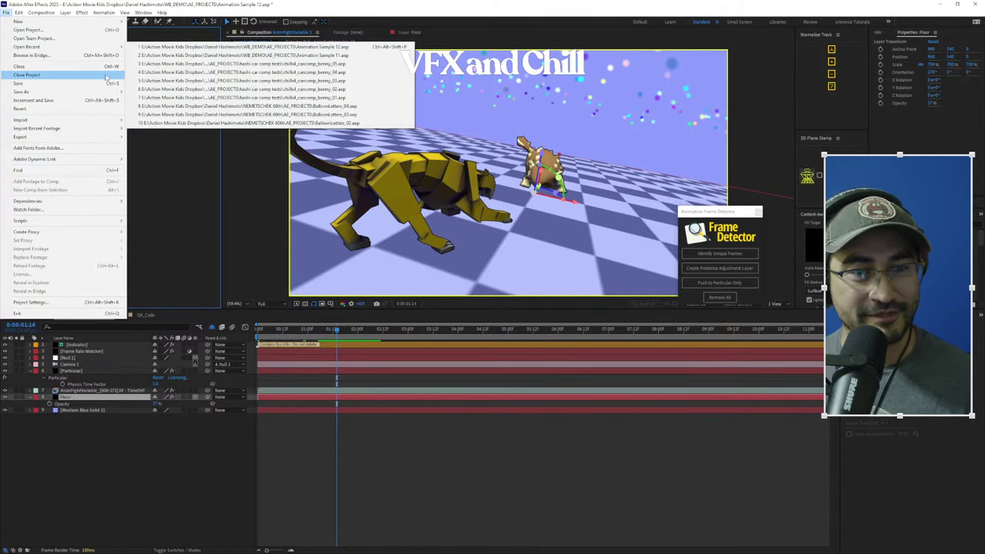
mouse_move(83, 221)
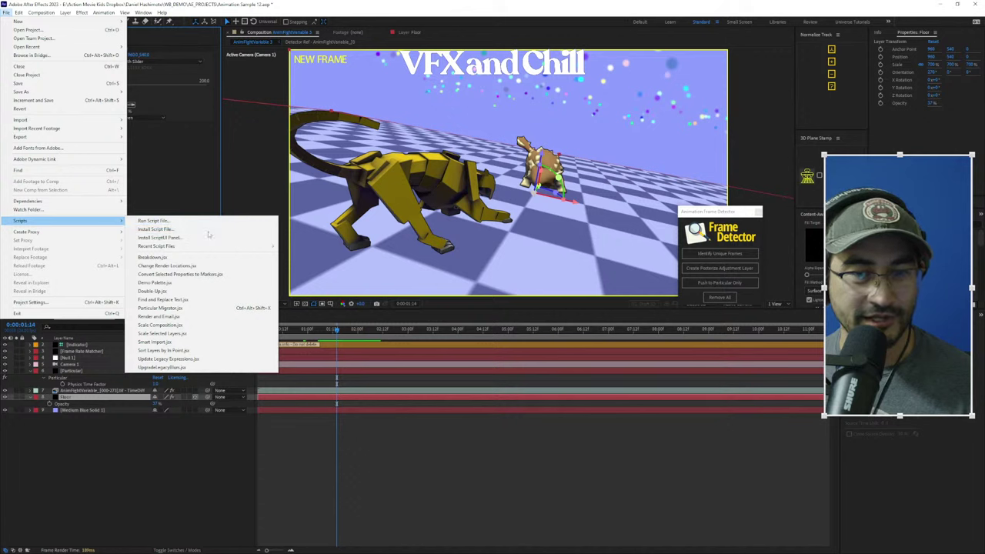
mouse_move(206, 247)
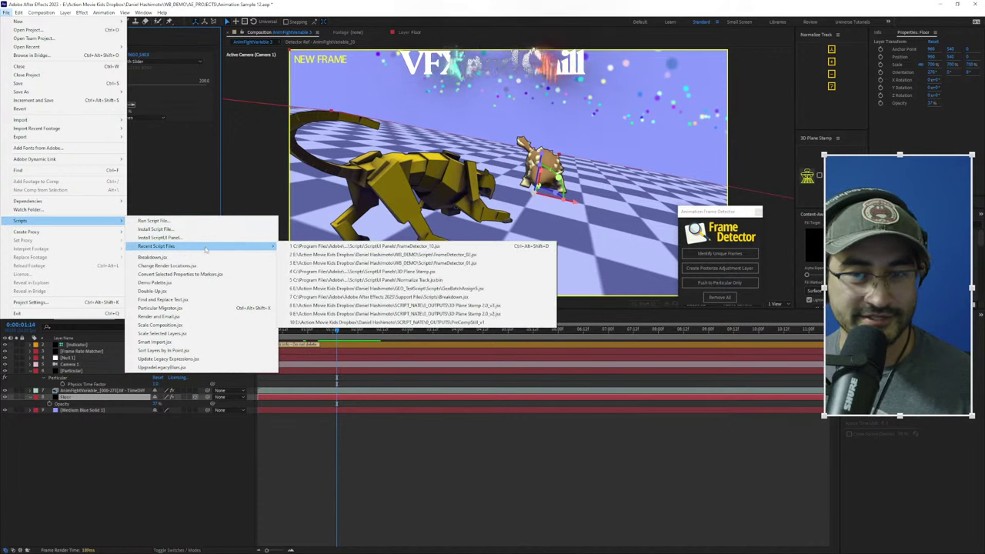
click(504, 307)
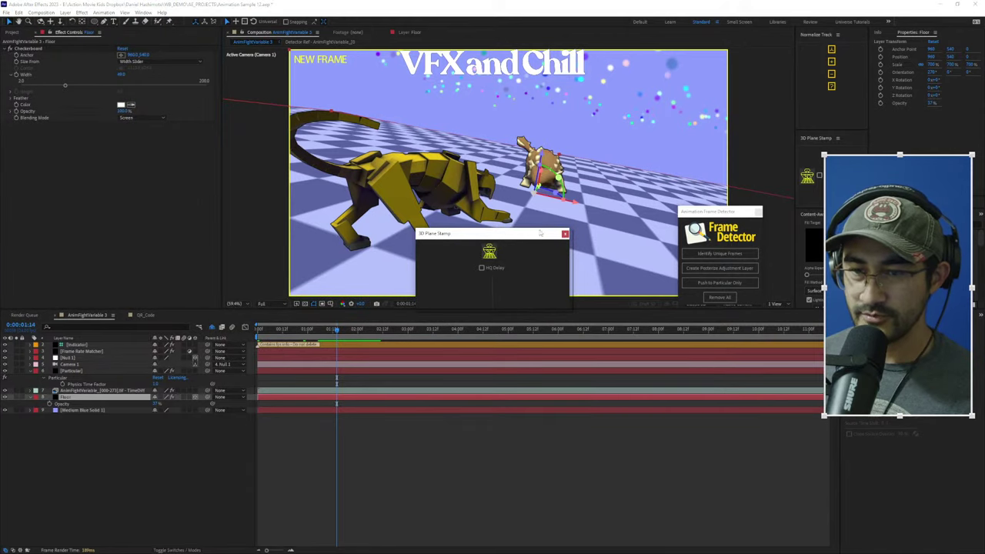
drag(542, 232, 546, 152)
drag(577, 220, 520, 226)
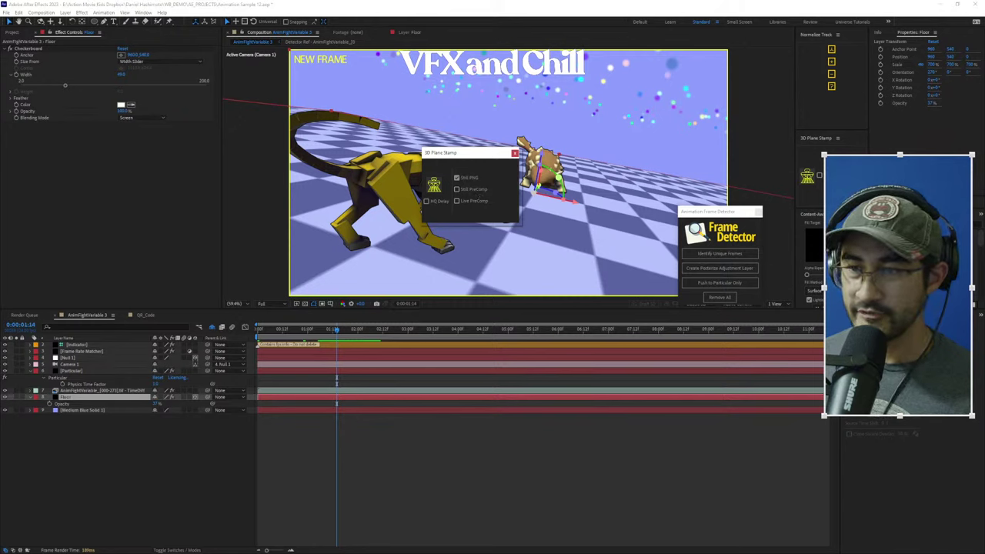
Close the Animation Frame Detector and 3D Plane Stamp script windows
click(757, 216)
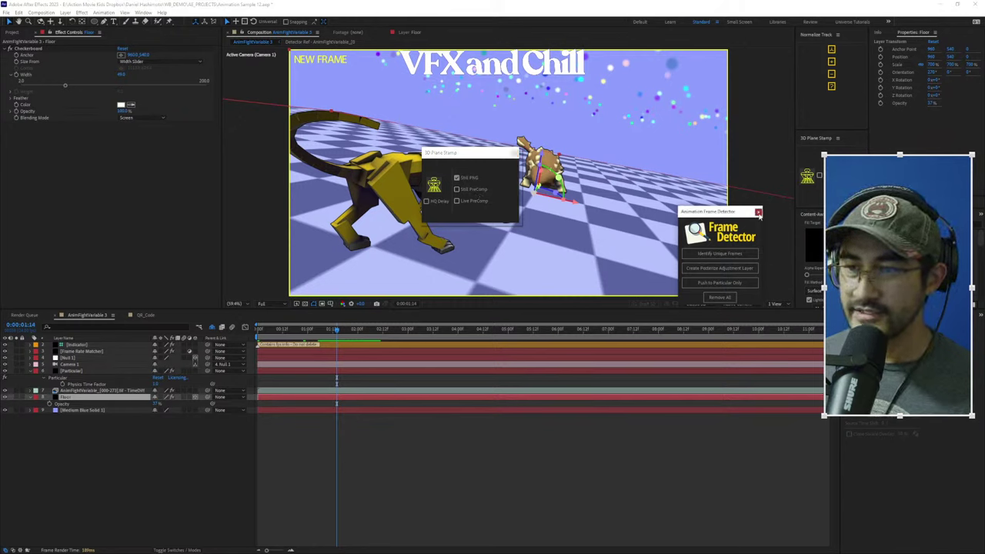
click(759, 213)
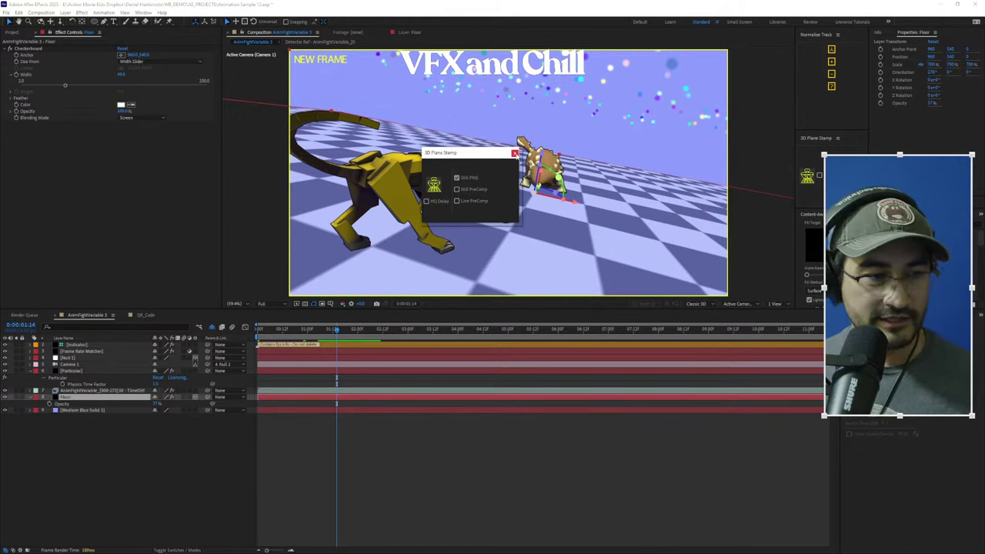
click(514, 153)
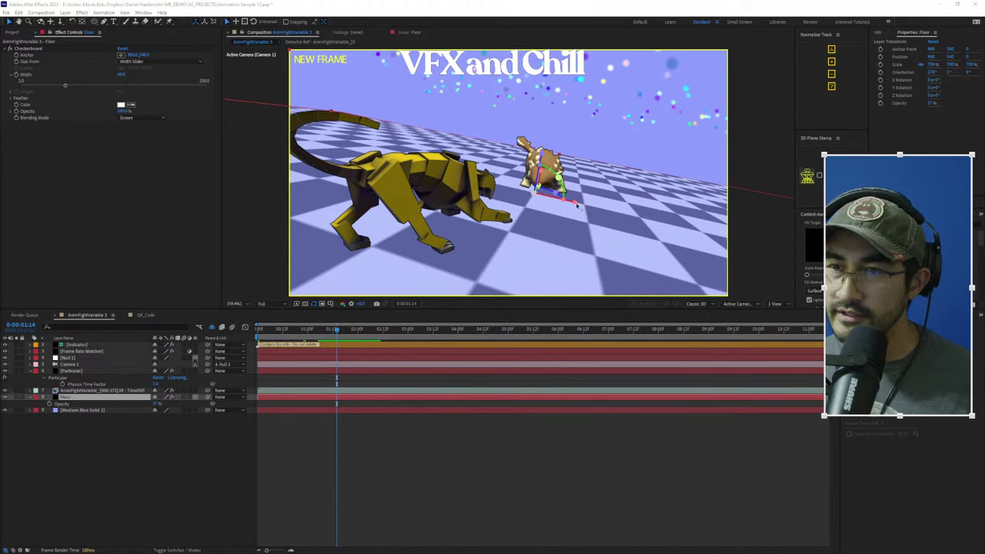
click(10, 31)
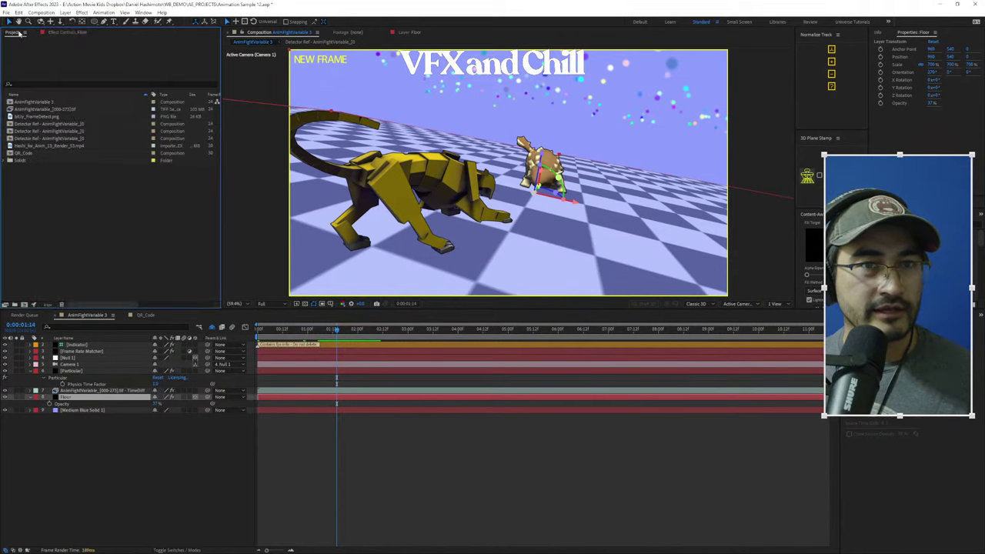
click(6, 13)
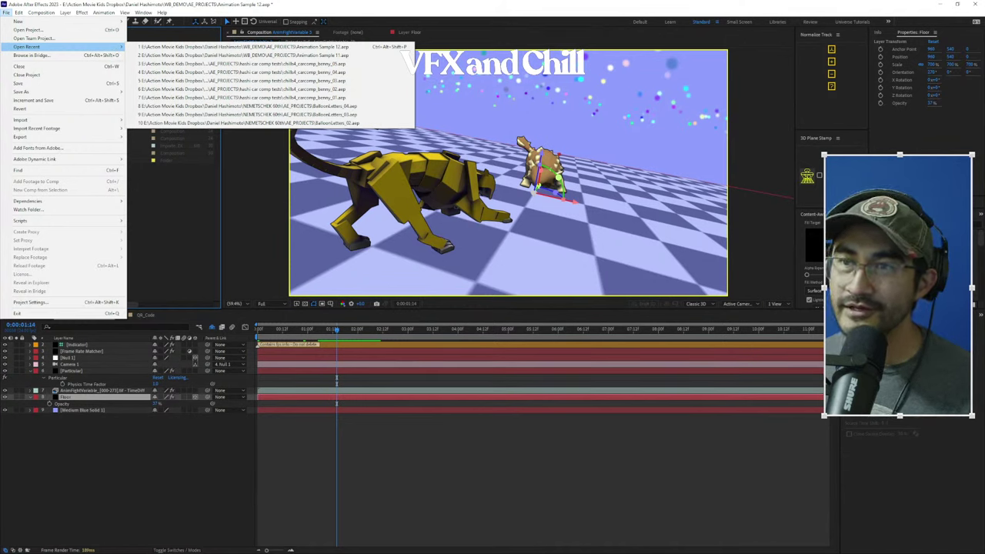
key(alt+Tab)
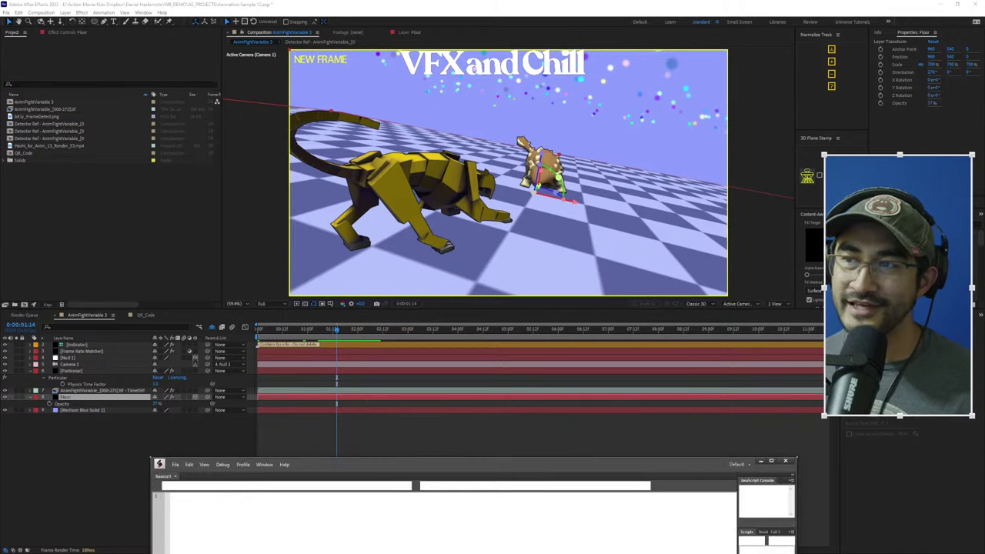
click(761, 463)
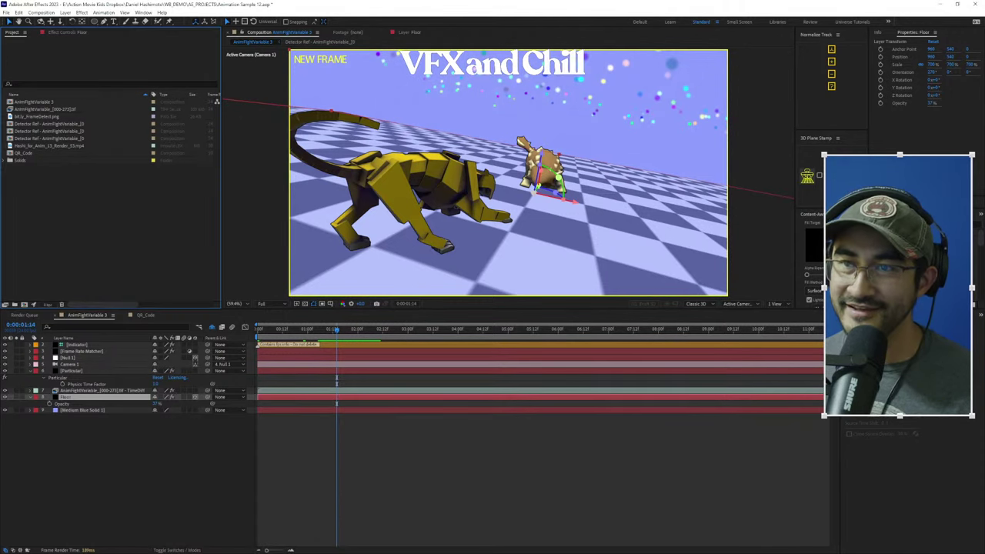
Switch to File Explorer and browse to the Scripts folder inside SCRIPT_NATE
key(super+e)
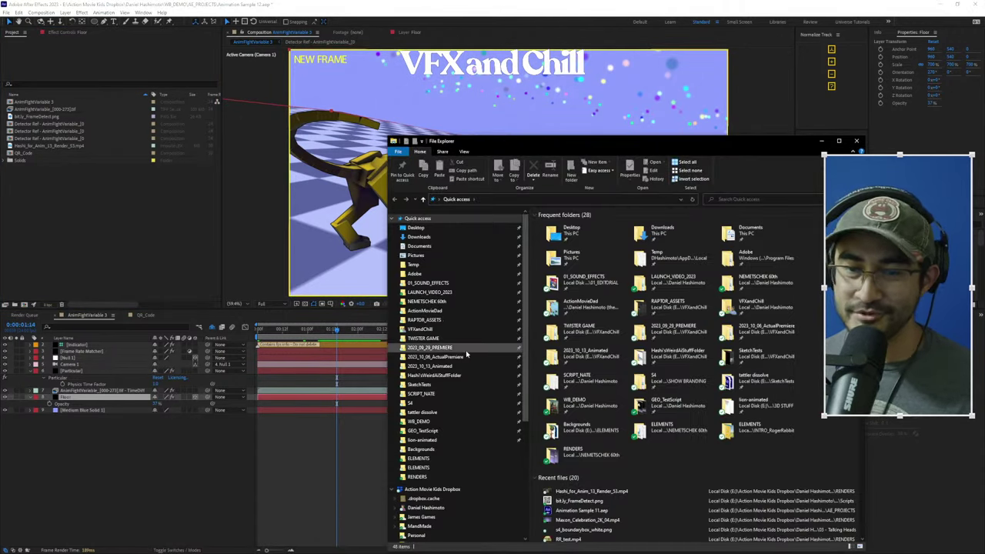
click(433, 458)
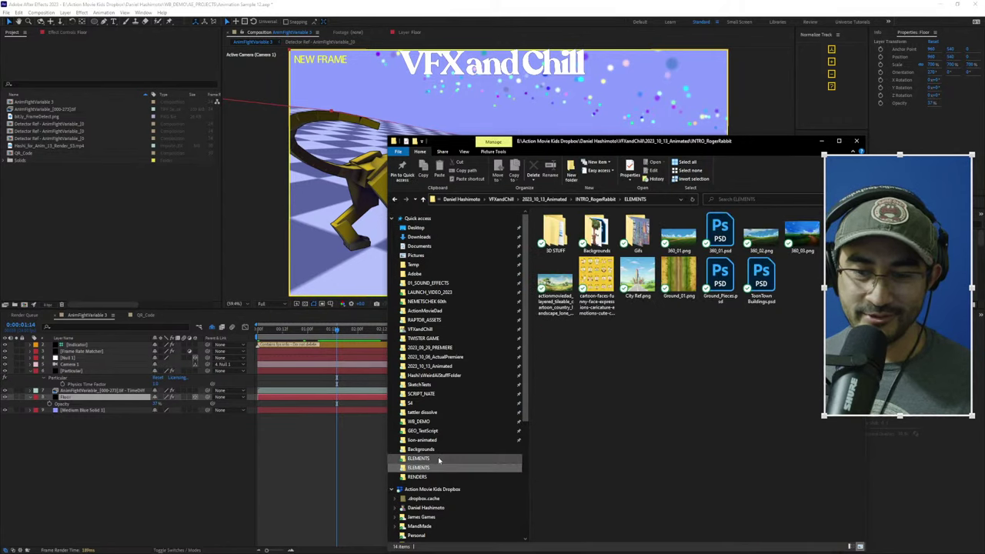
scroll(440, 384, down, 1)
scroll(446, 375, up, 1)
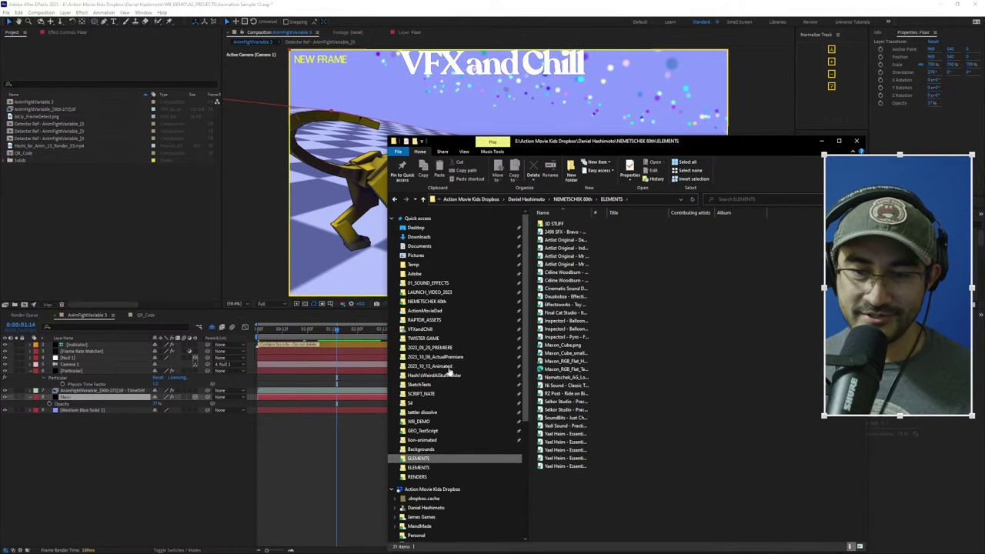
click(444, 341)
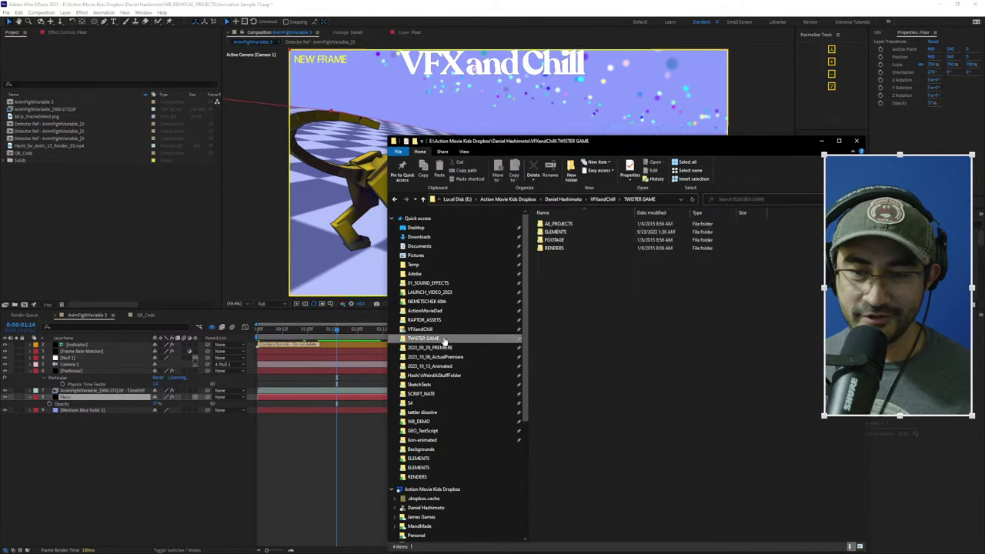
click(422, 393)
double_click(570, 280)
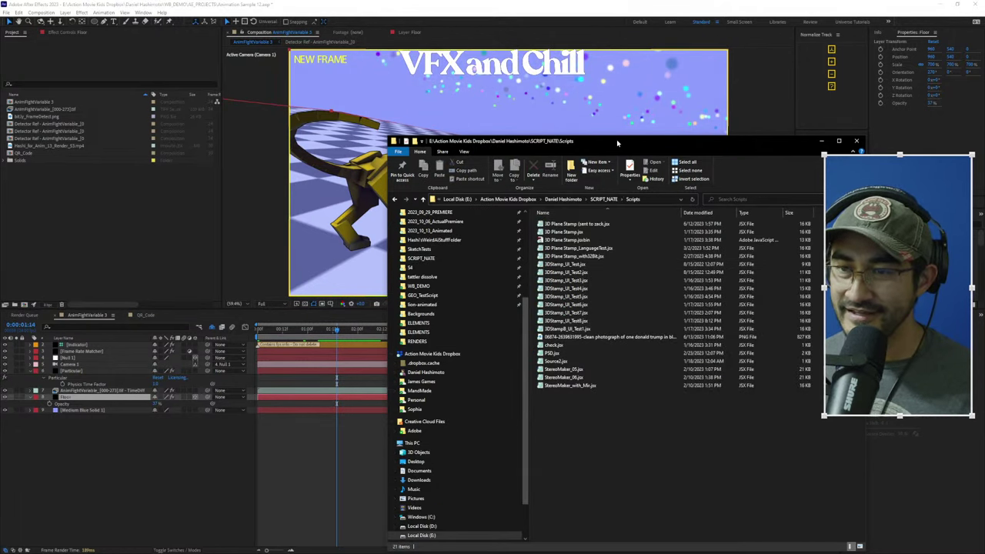
Look through the Script and Scripts folders of SCRIPT_NATE for 3D Plane Stamp script files, and minimize File Explorer
drag(616, 139, 505, 141)
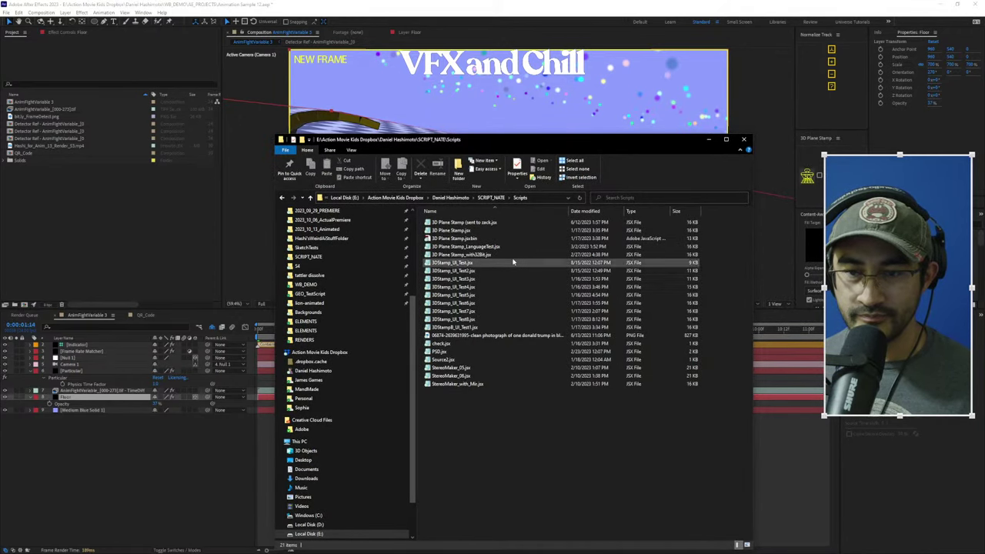
click(491, 197)
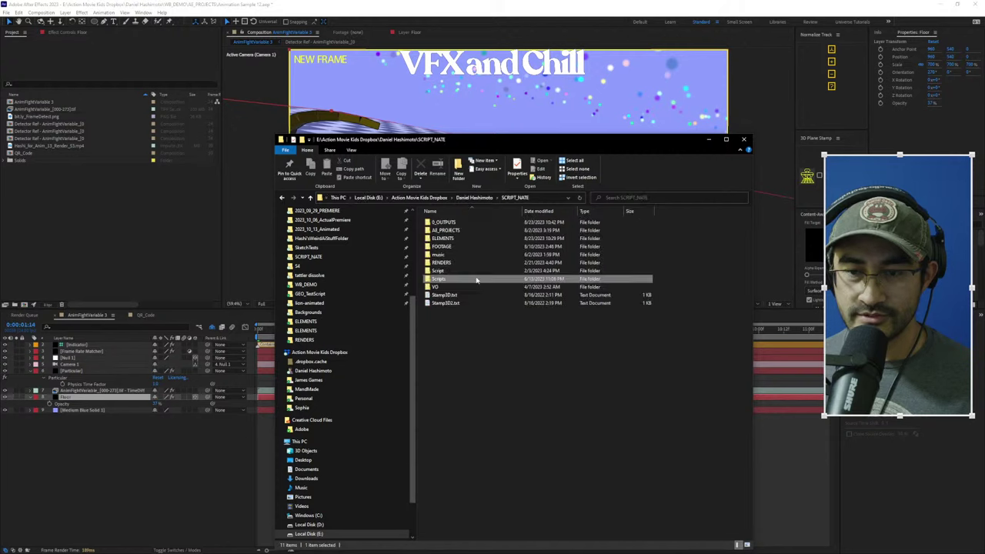
double_click(463, 271)
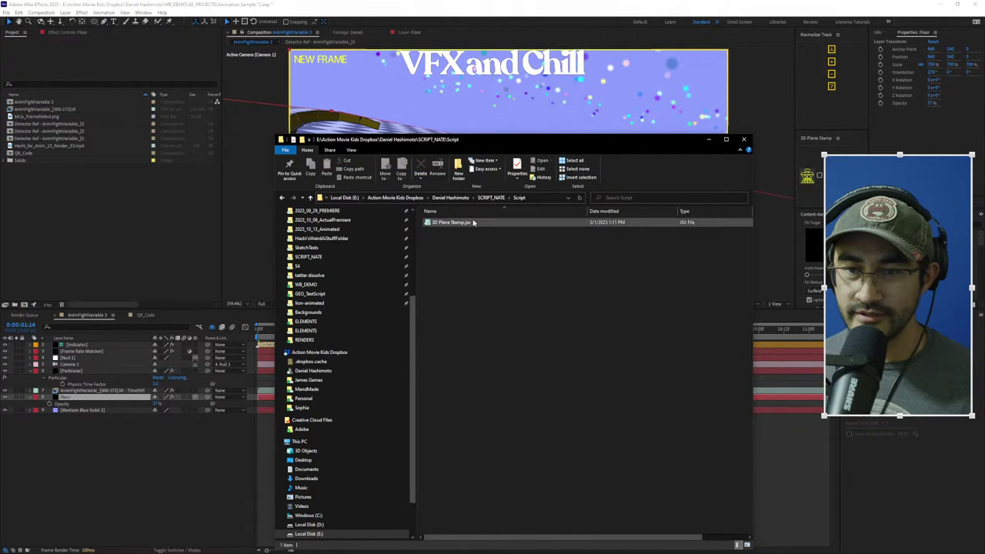
click(491, 197)
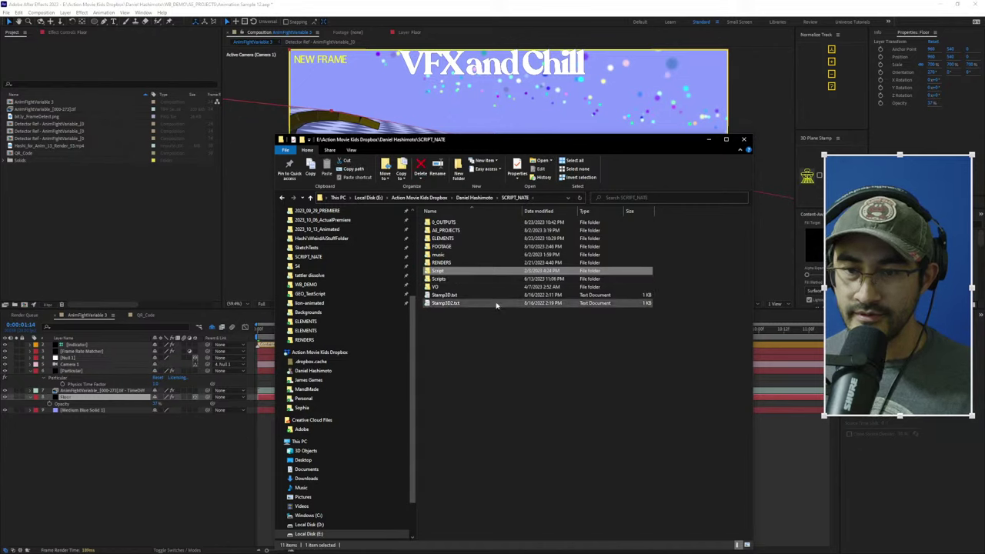
double_click(452, 273)
key(alt+Left)
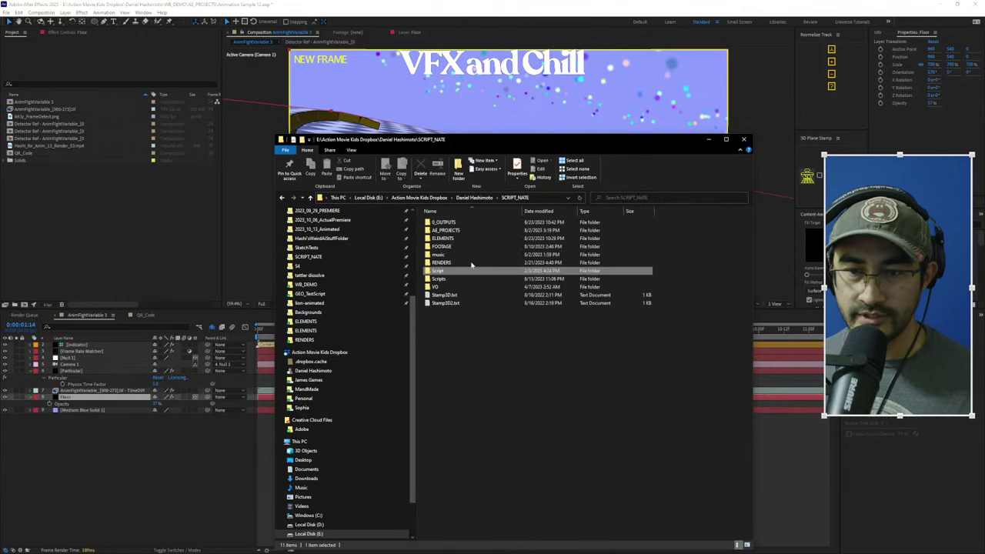
double_click(454, 278)
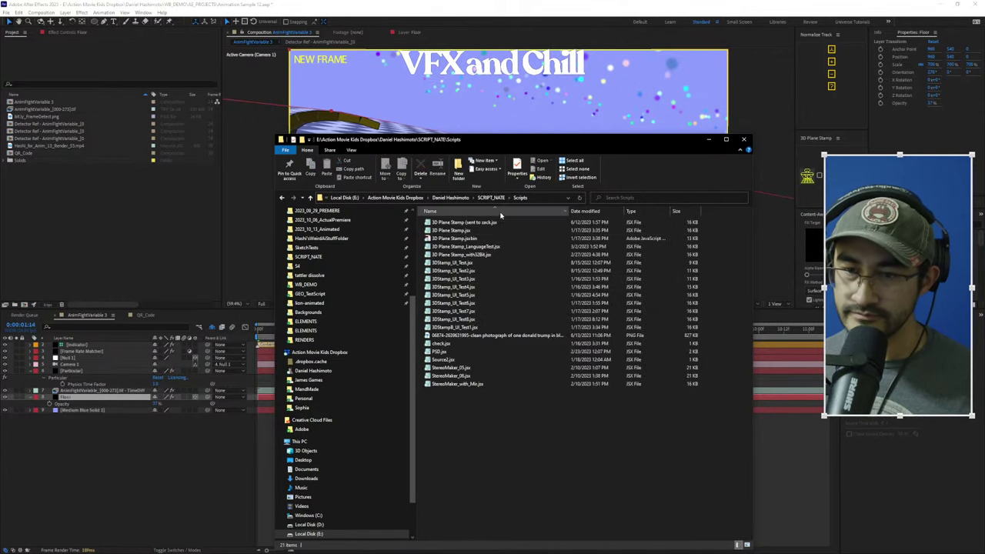
click(488, 256)
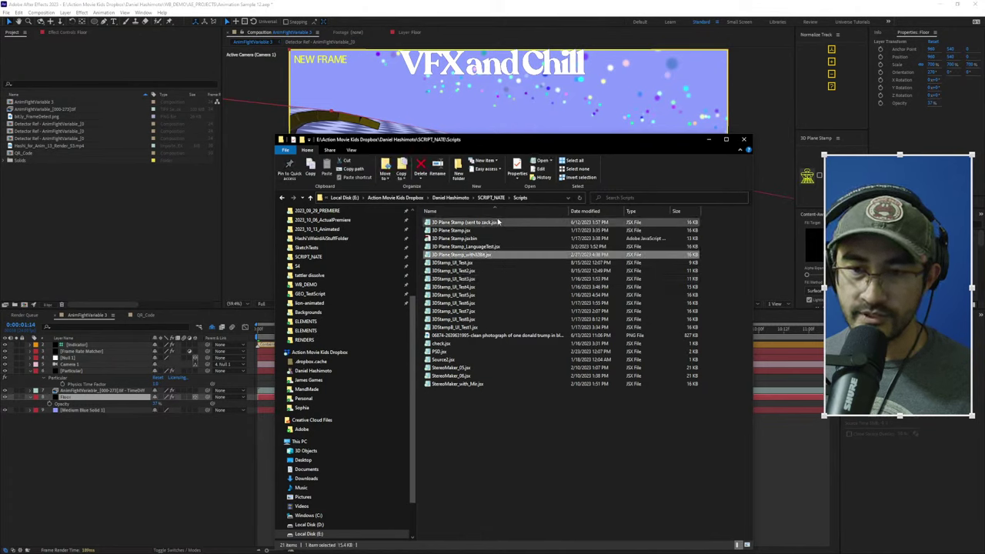
click(492, 223)
click(501, 198)
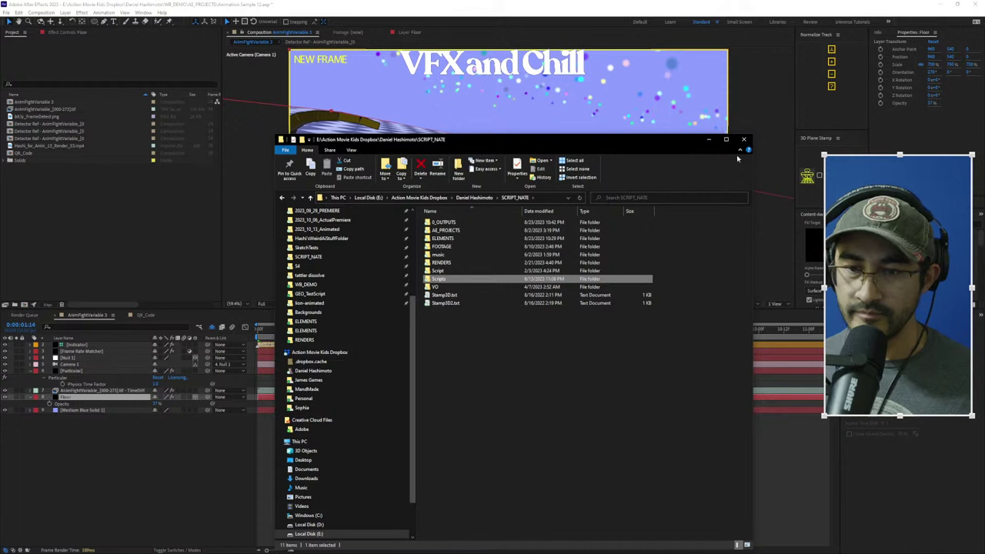
click(709, 141)
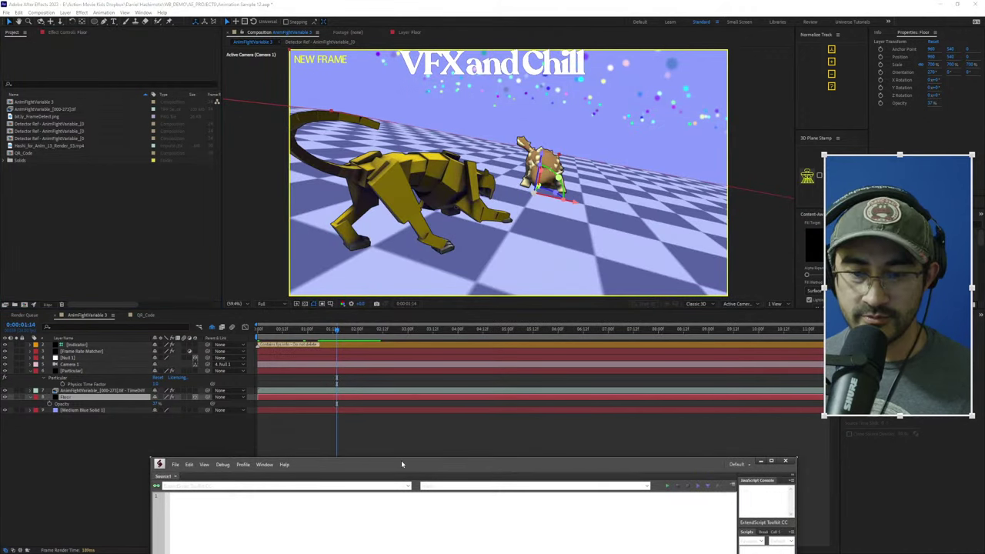
Move the ExtendScript Toolkit window up, start opening a script file, and browse the folders above WB_DEMO
drag(401, 461, 357, 125)
click(135, 125)
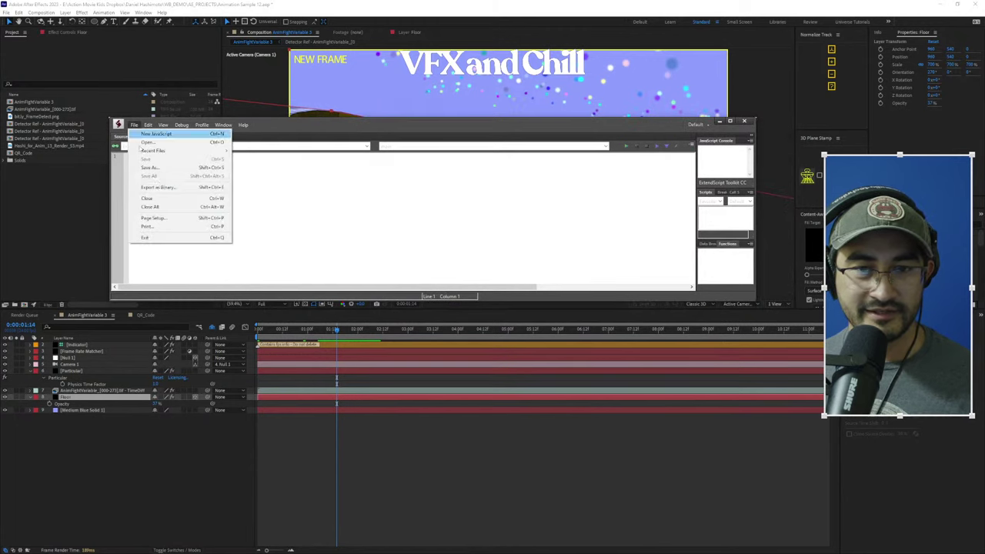
mouse_move(178, 150)
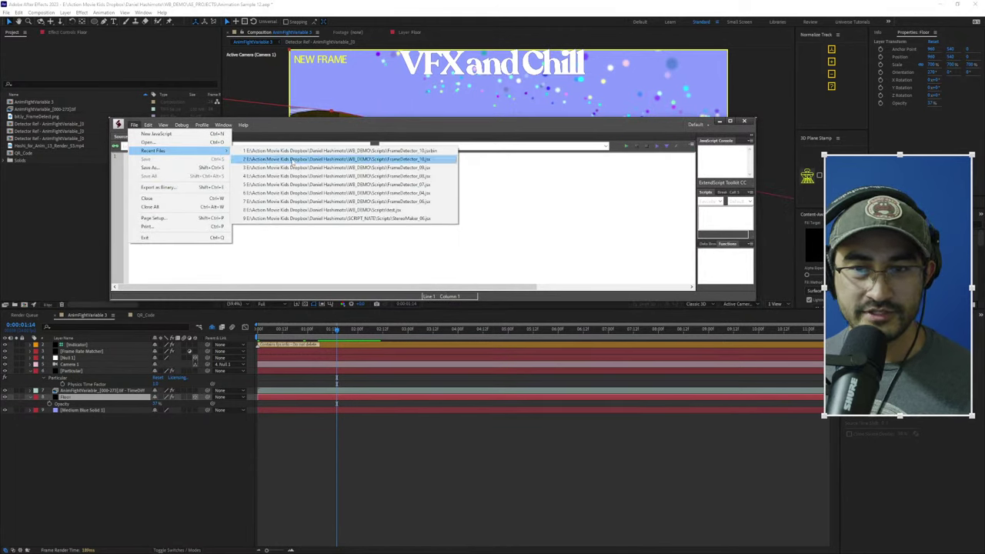
click(174, 142)
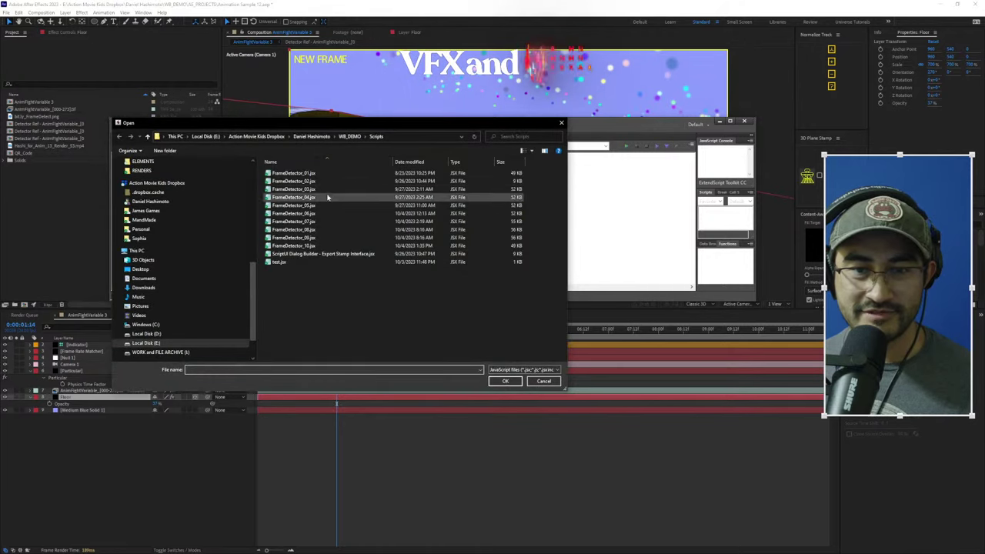
click(351, 136)
click(309, 137)
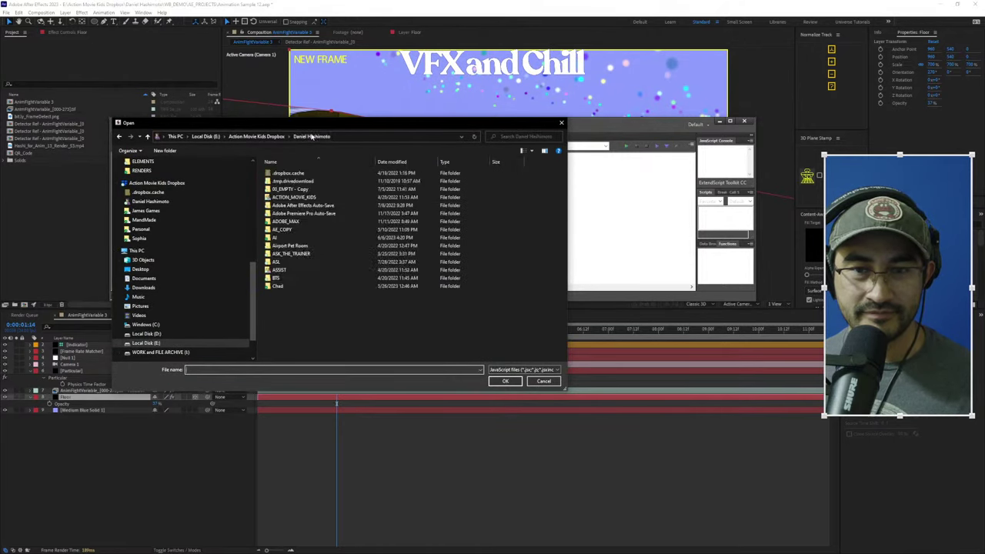
scroll(304, 223, down, 5)
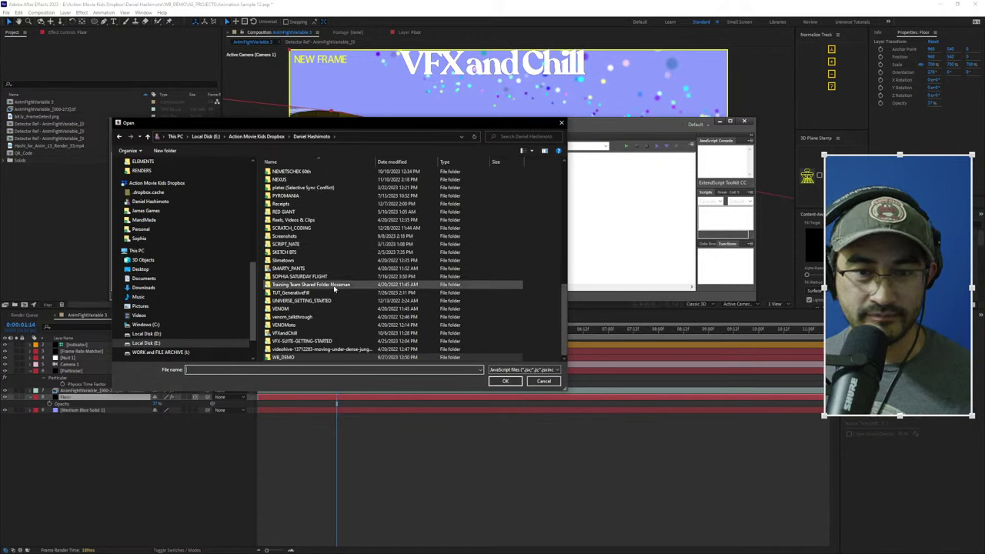
scroll(202, 217, up, 2)
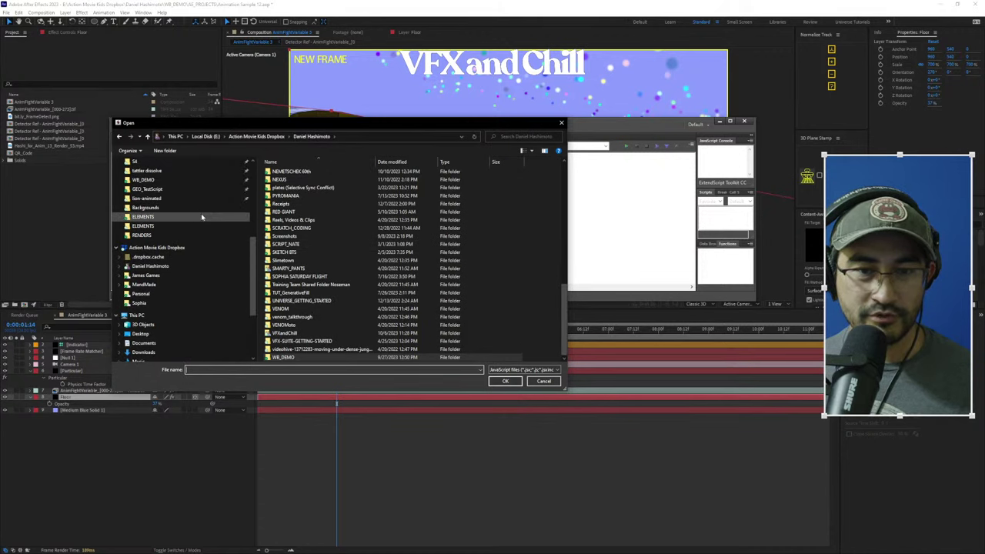
scroll(201, 217, up, 3)
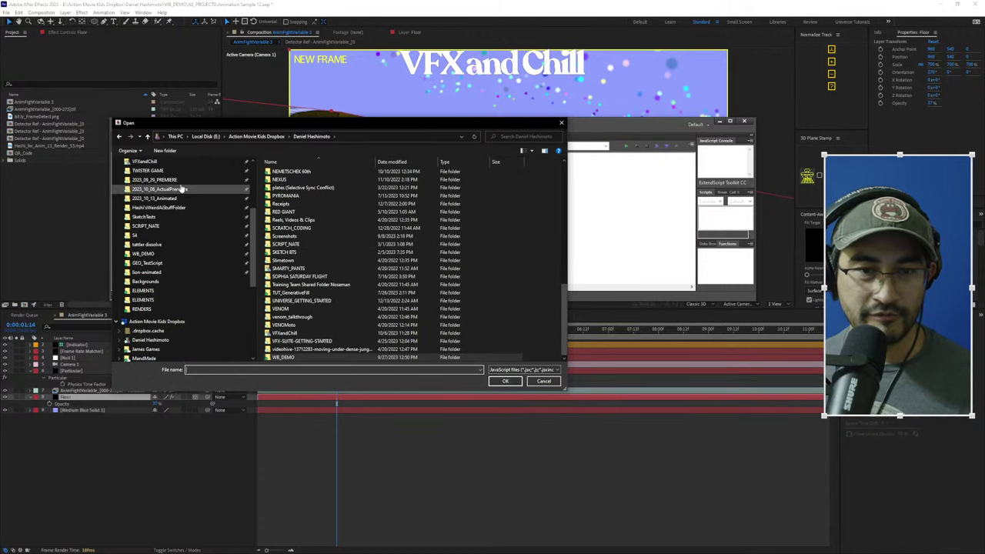
Browse to VFXandChill through 2023_09_29_PREMIERE and check the ELEMENTS folder of 2023_08_18_FINALE for script files
click(185, 180)
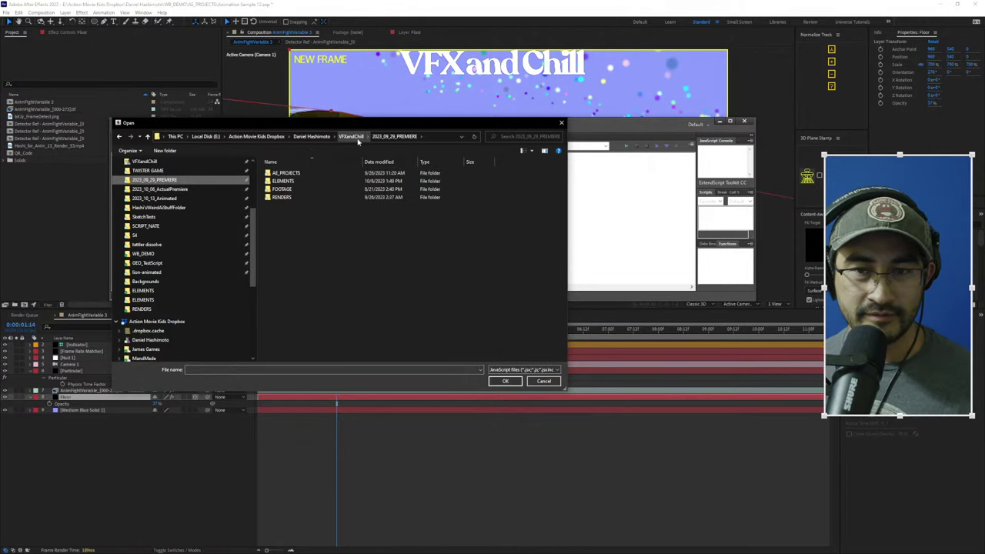
click(351, 137)
double_click(308, 342)
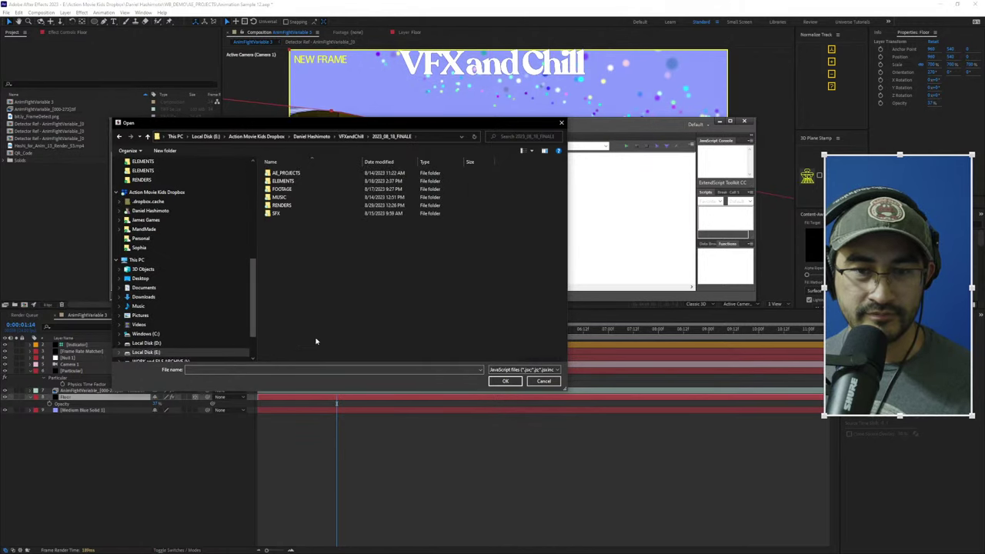
double_click(297, 182)
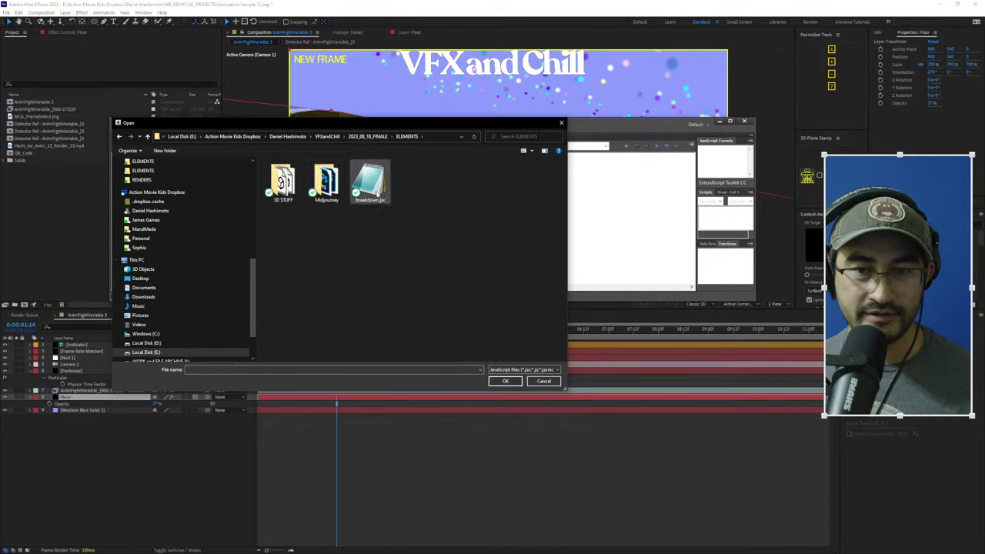
click(377, 137)
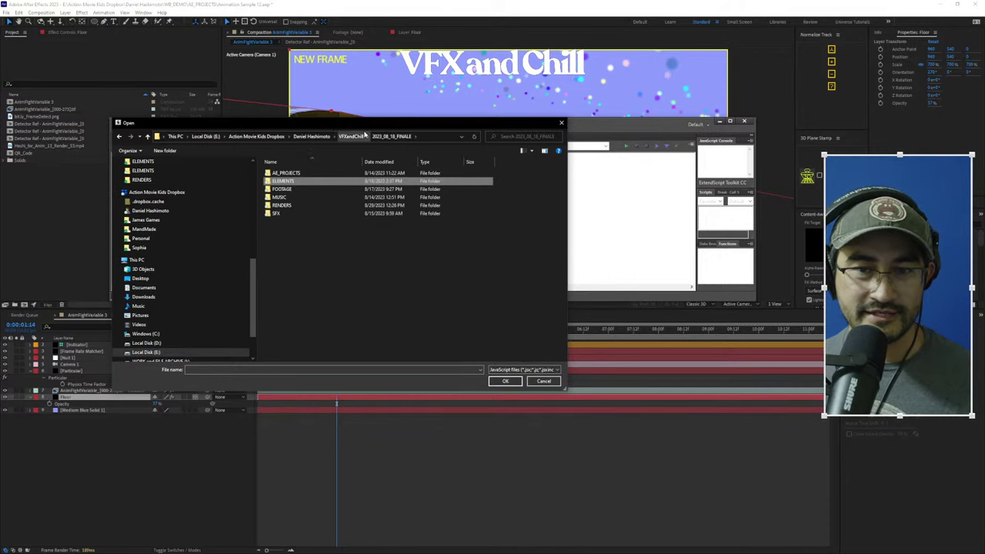
Look through the ELEMENTS folder of 2023_08_11_Bunch_of_Tools and the other VFXandChill folders, and close ExtendScript Toolkit without opening a file
click(362, 137)
scroll(339, 315, down, 1)
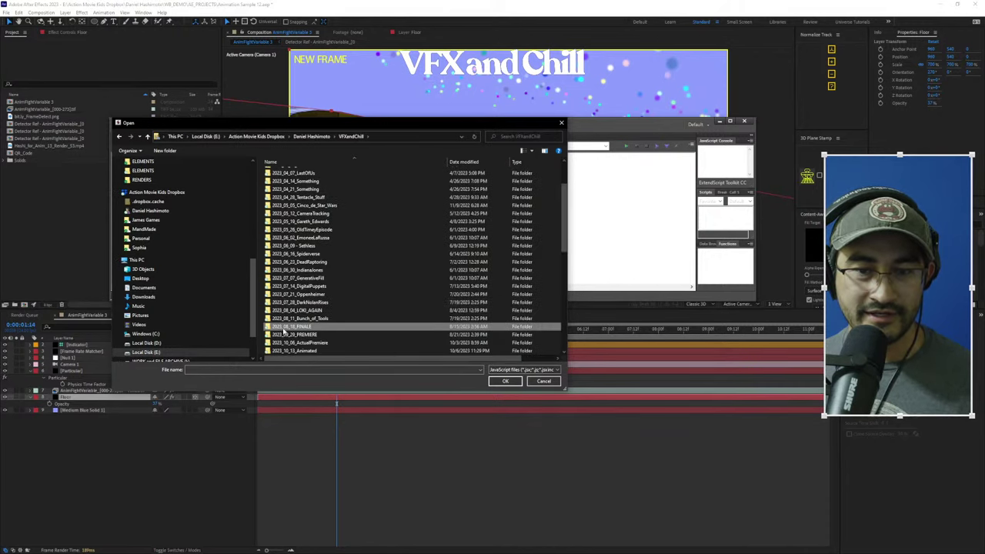
double_click(334, 319)
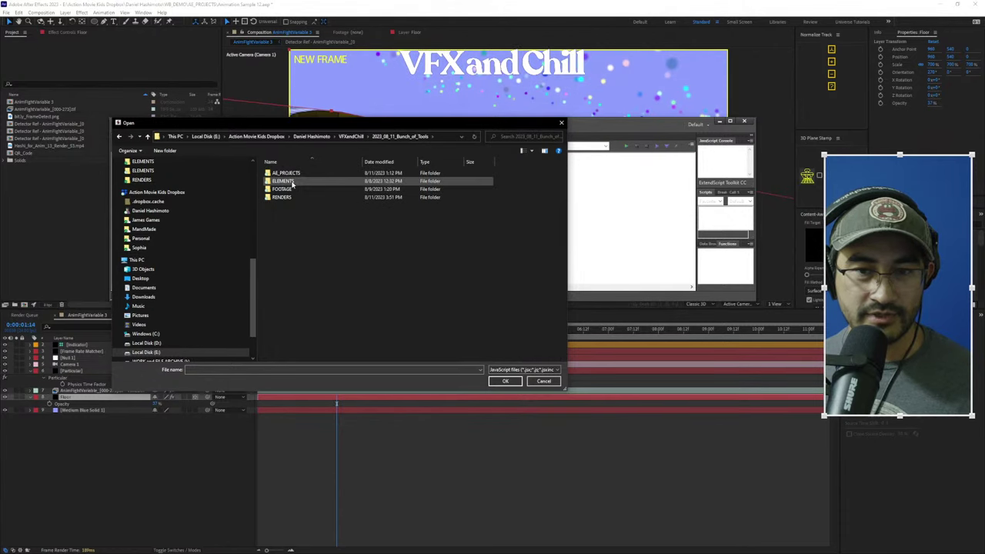
double_click(283, 181)
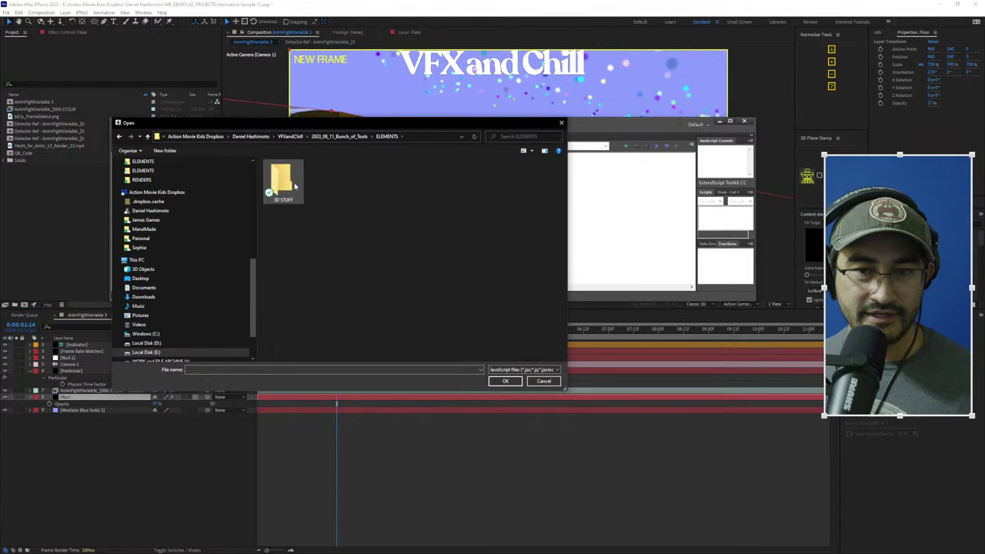
click(355, 138)
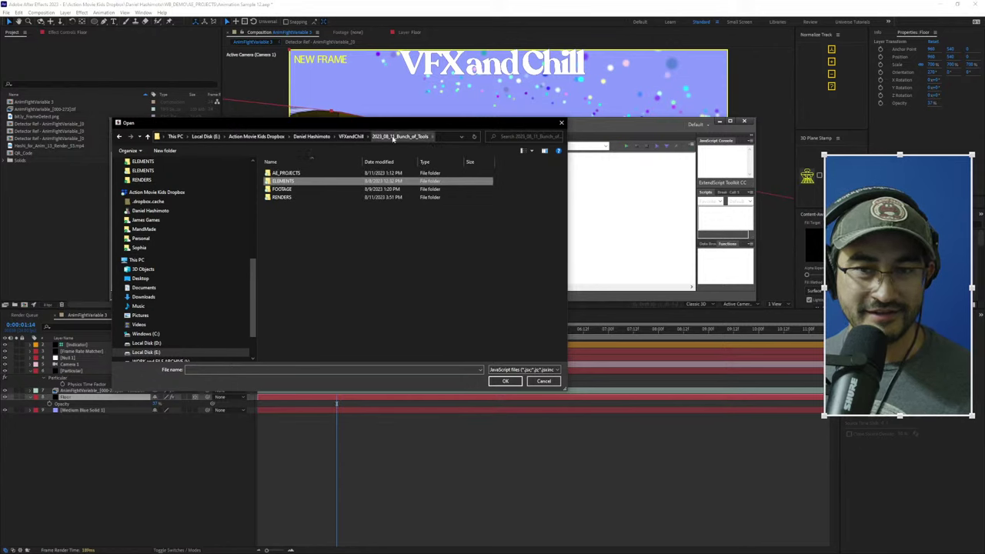
click(354, 137)
scroll(351, 329, down, 3)
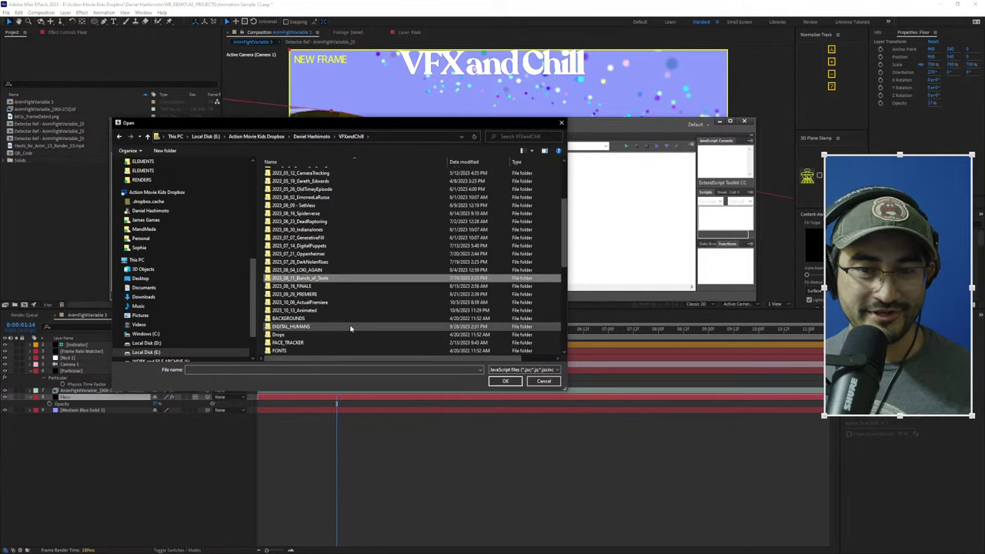
scroll(350, 329, down, 2)
scroll(350, 327, down, 2)
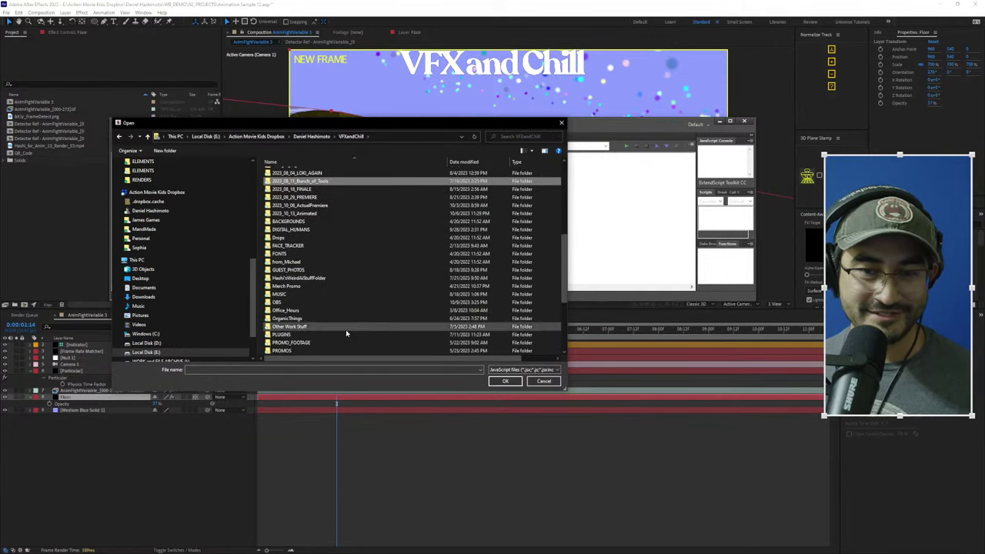
click(562, 123)
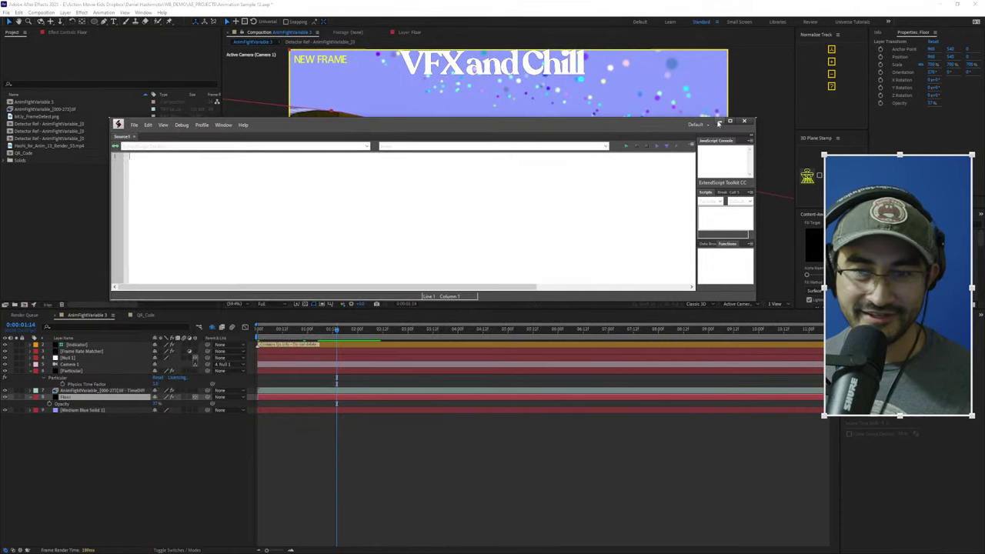
click(744, 122)
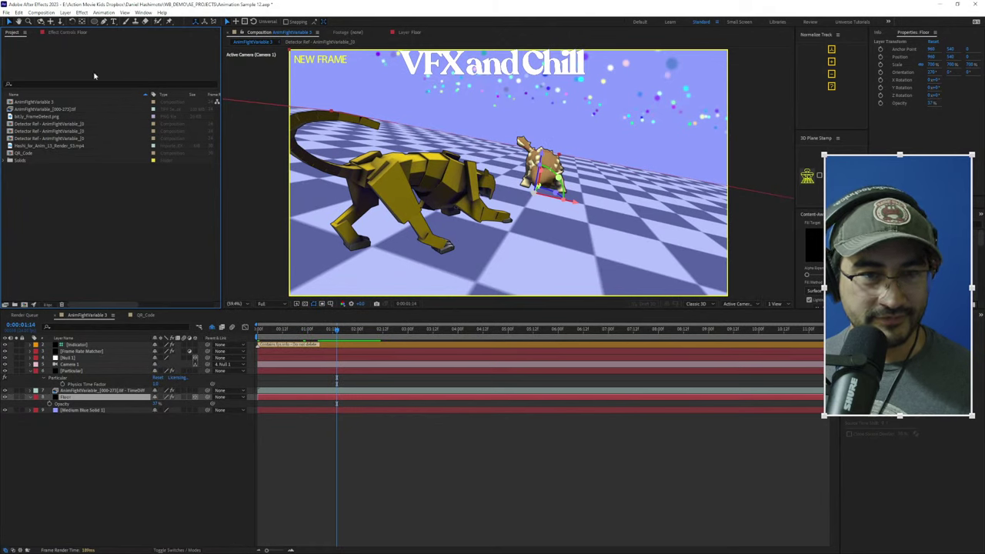
Check the recent script files for the path of the 3D Plane Stamp 2.0 script, and minimize After Effects
click(6, 13)
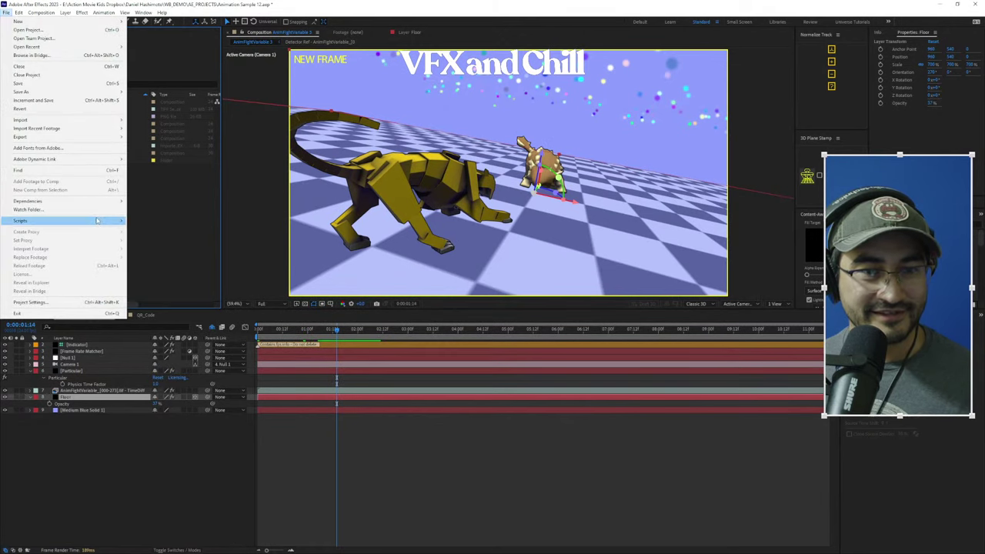
mouse_move(96, 223)
mouse_move(227, 248)
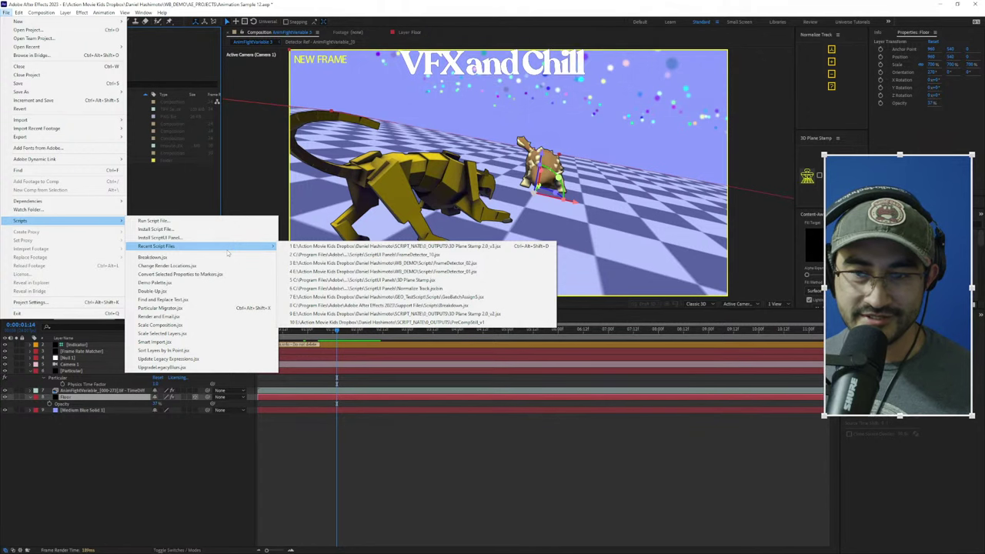
click(943, 4)
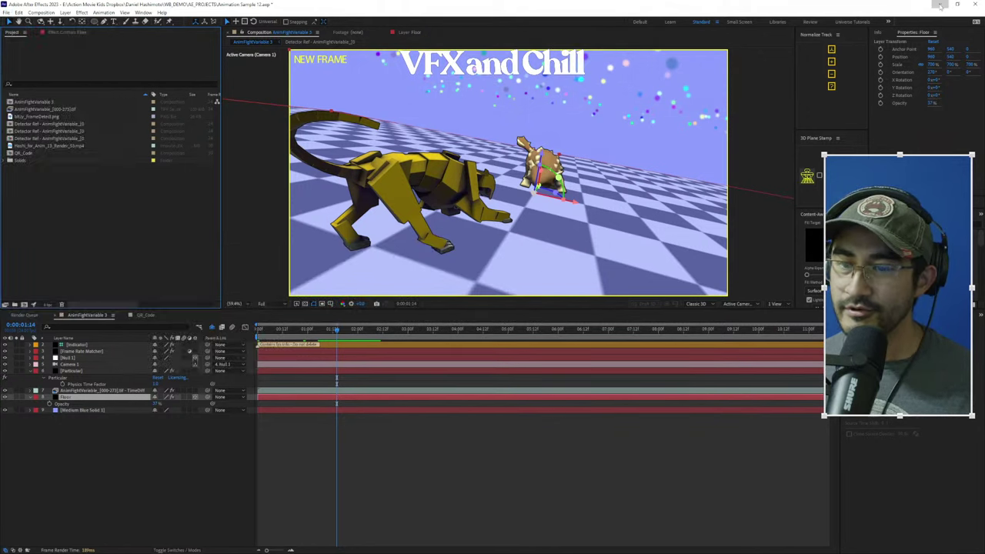
click(940, 4)
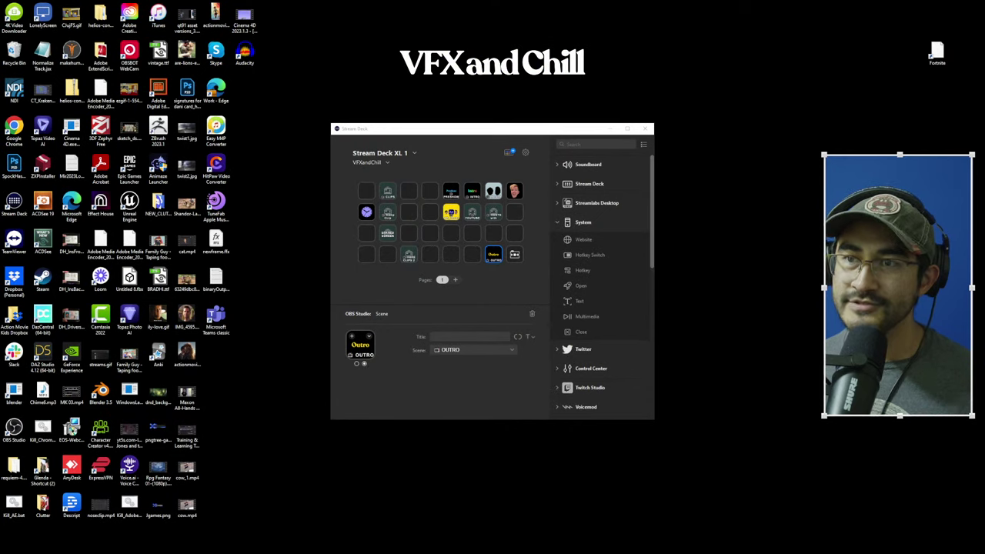
Copy the Dropbox link of 3D Plane Stamp 2.0_v3.jsx from SCRIPT_NATE's 0_OUTPUTS folder in File Explorer, and return to After Effects
key(alt+Tab)
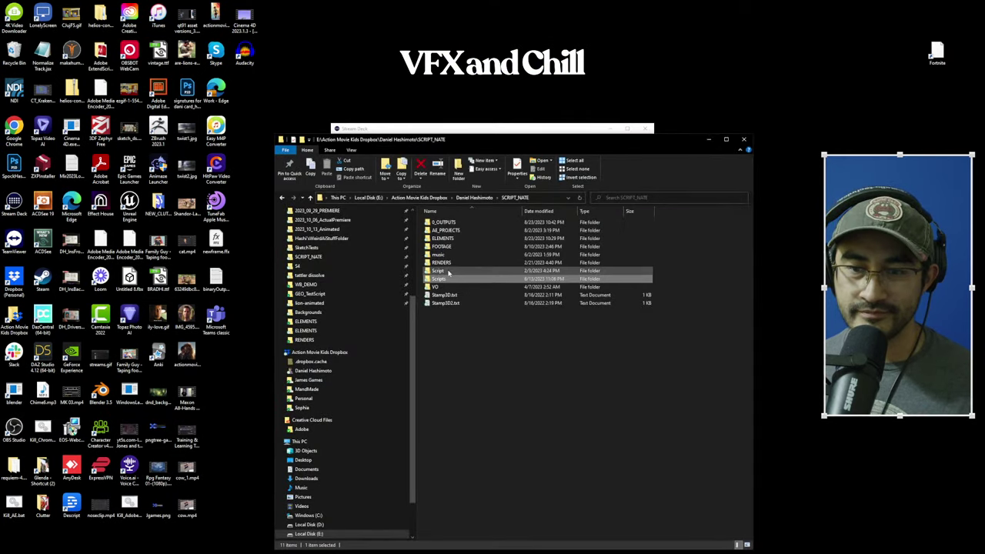
double_click(448, 223)
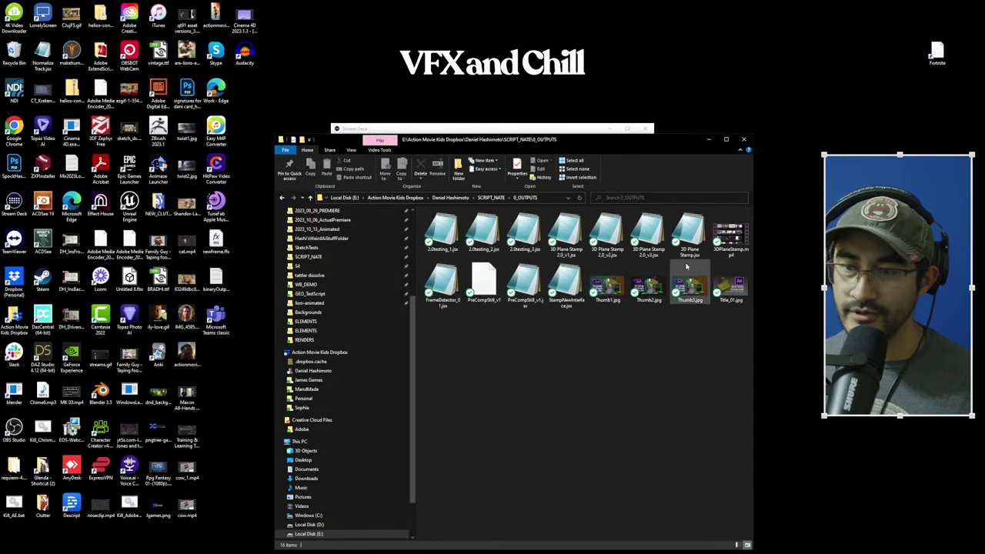
click(649, 233)
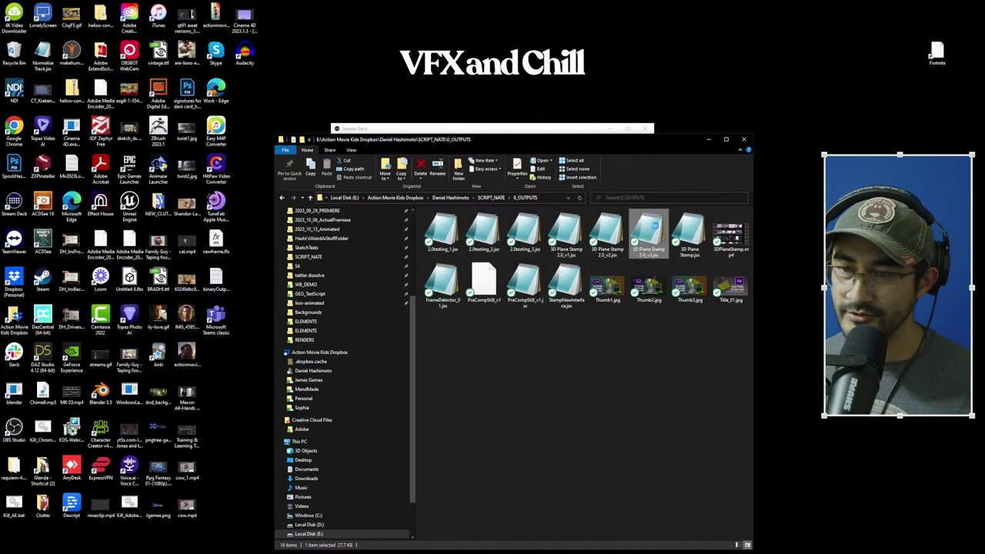
right_click(655, 228)
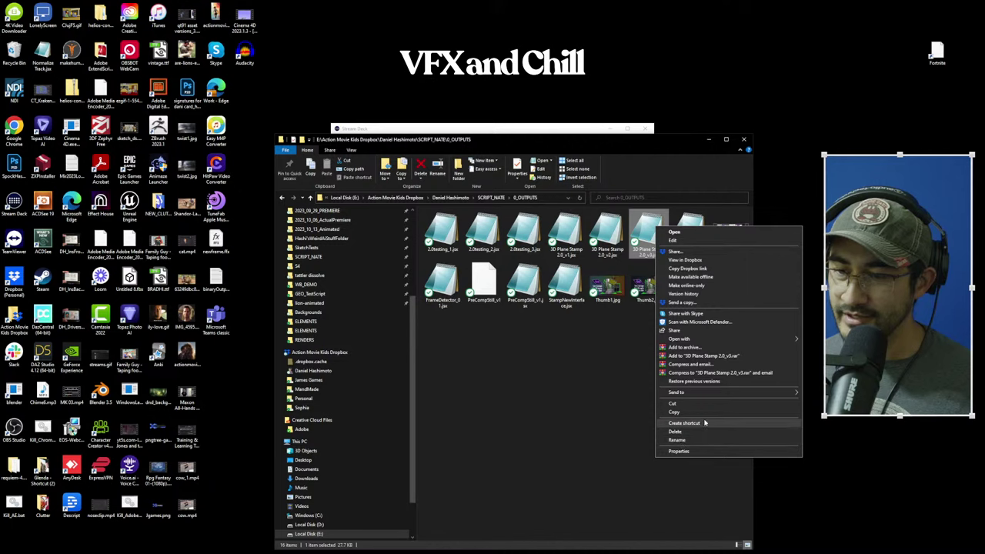
click(712, 271)
click(709, 140)
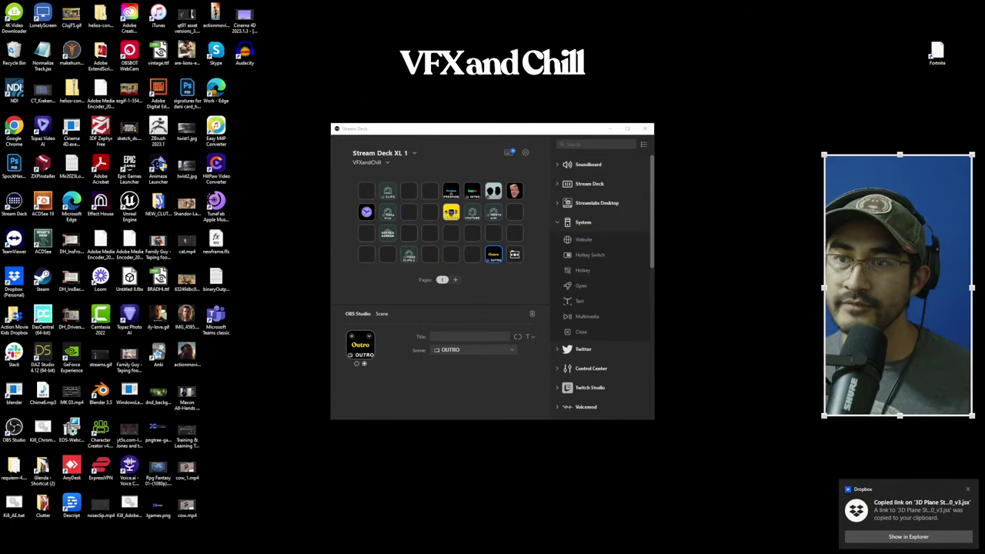
key(alt+Tab)
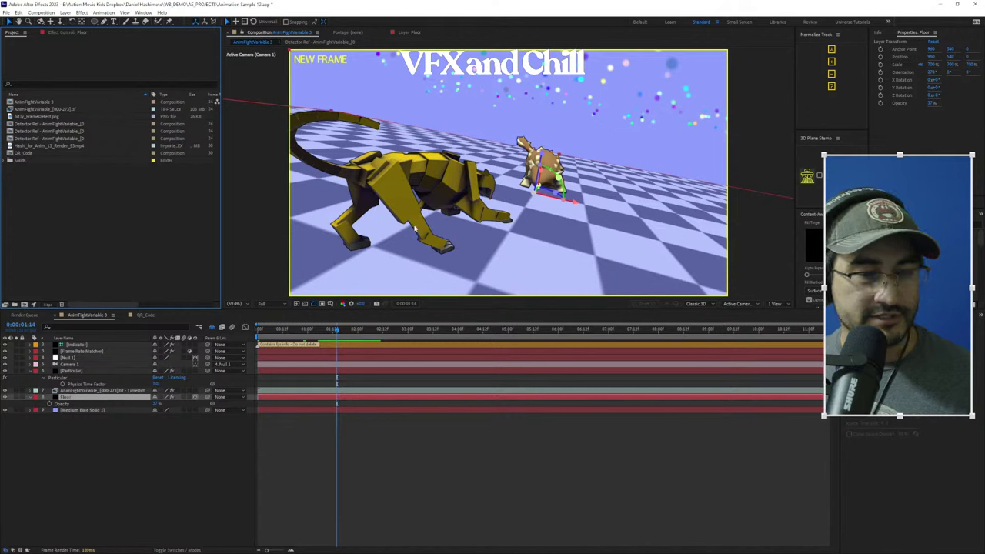
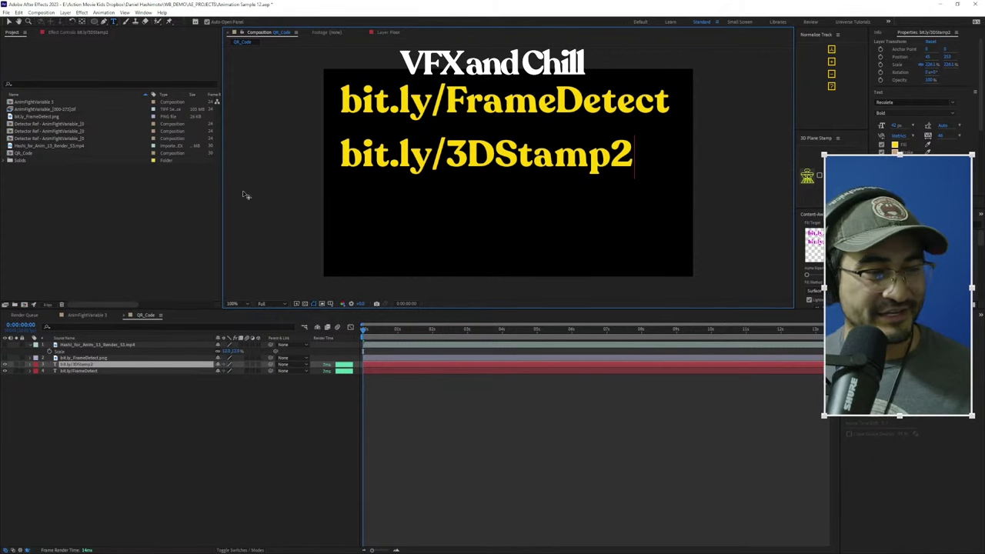
Close the Animation Sample 12.aep project without saving its changes
click(123, 197)
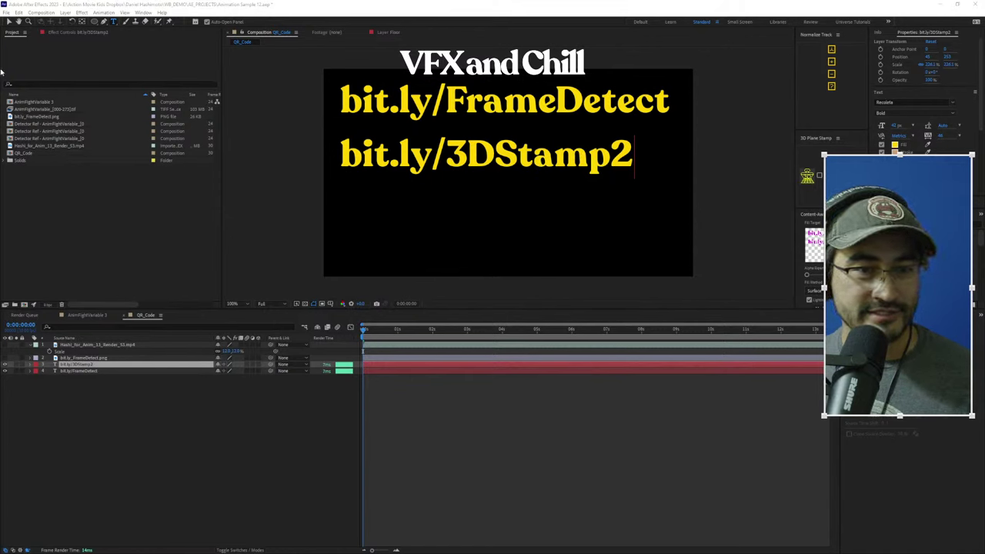
click(7, 13)
mouse_move(52, 48)
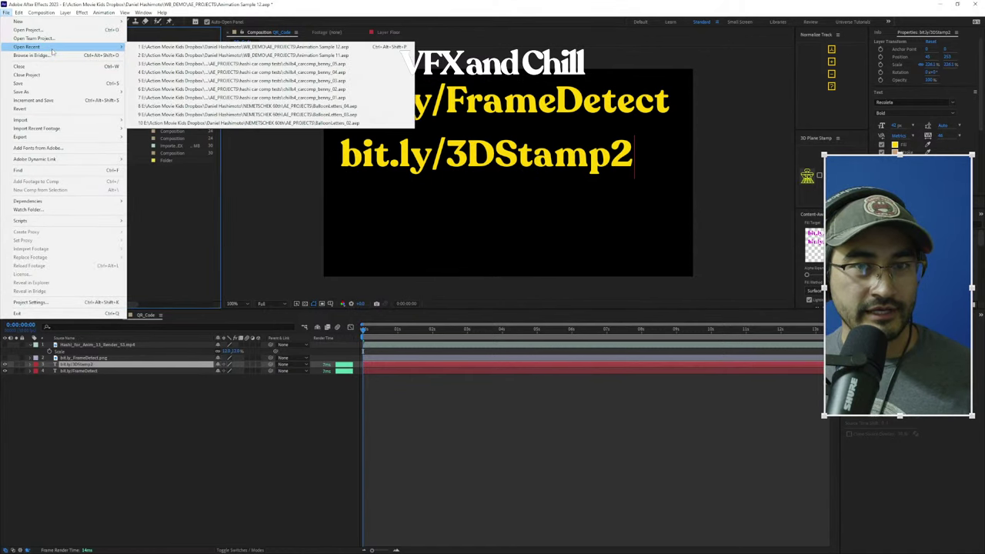
click(246, 46)
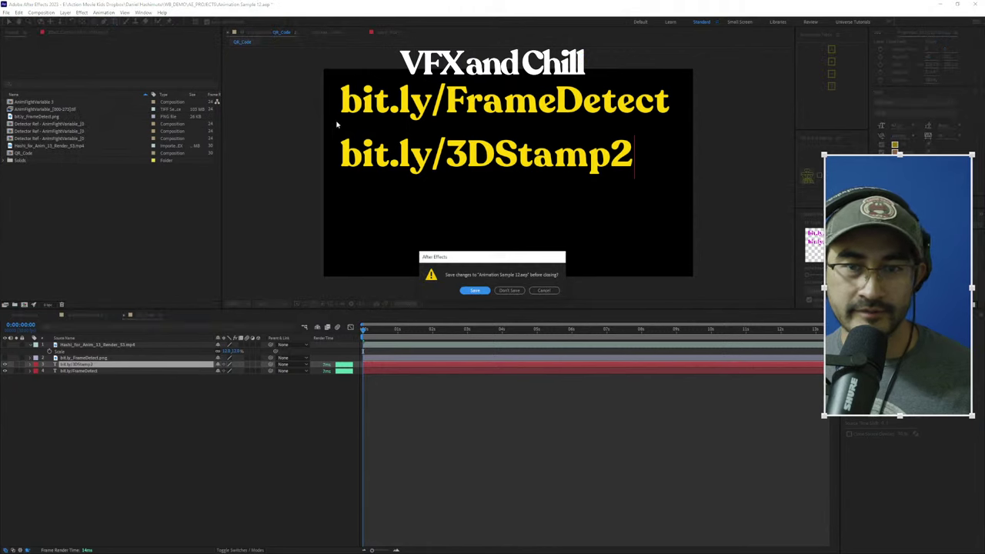
click(509, 291)
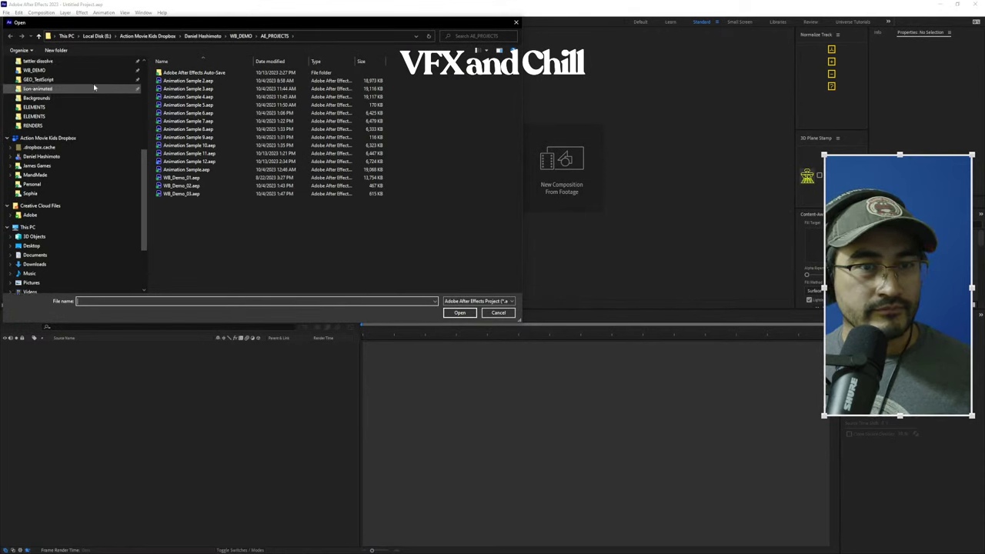
Open the project Testing 9.aep from the AE_PROJECTS folder of SCRIPT_NATE
scroll(54, 77, up, 3)
click(54, 70)
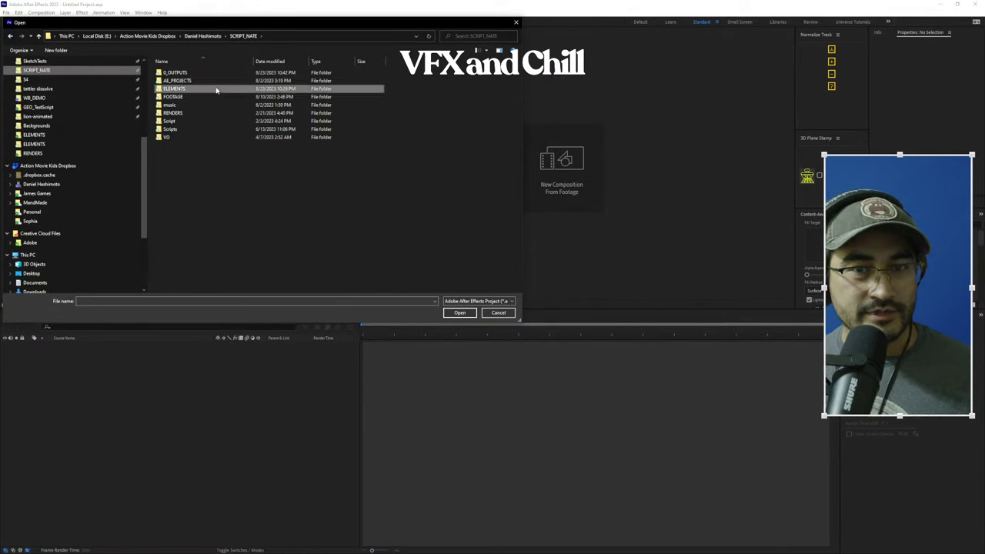
double_click(206, 80)
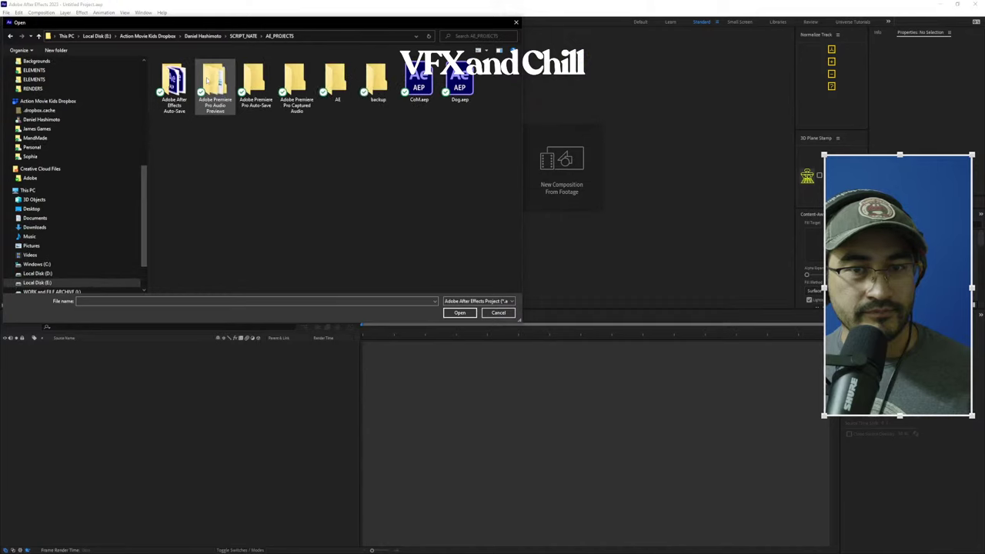
scroll(435, 239, down, 1)
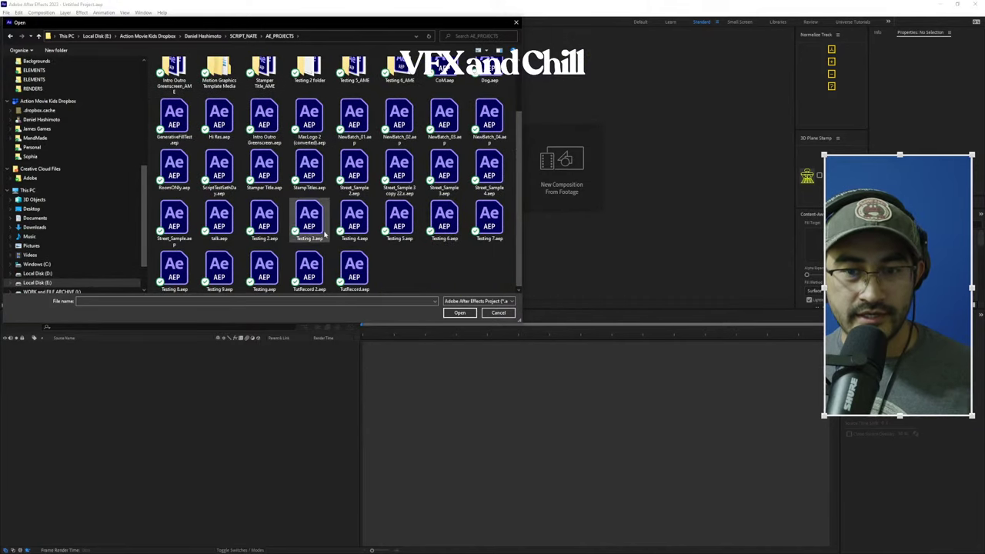
click(209, 174)
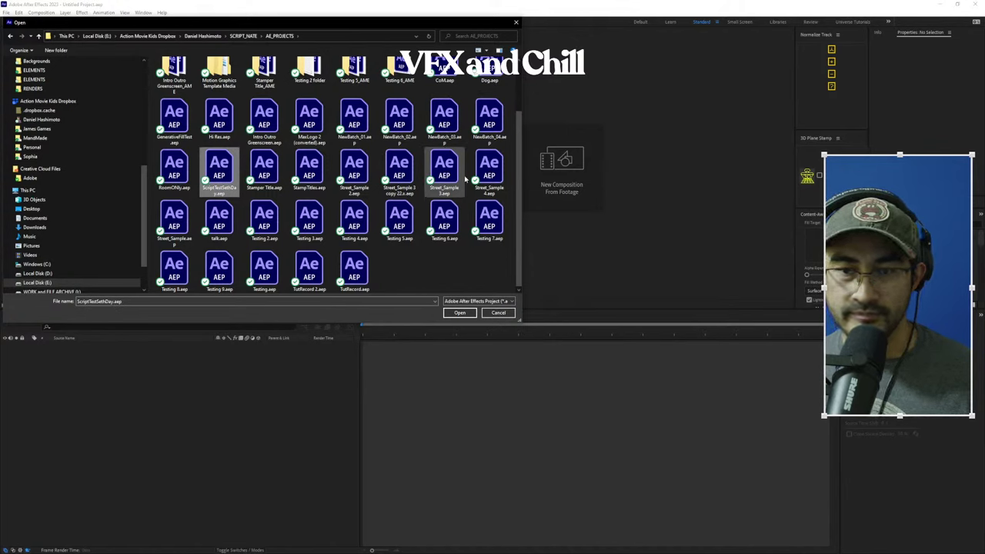
click(225, 273)
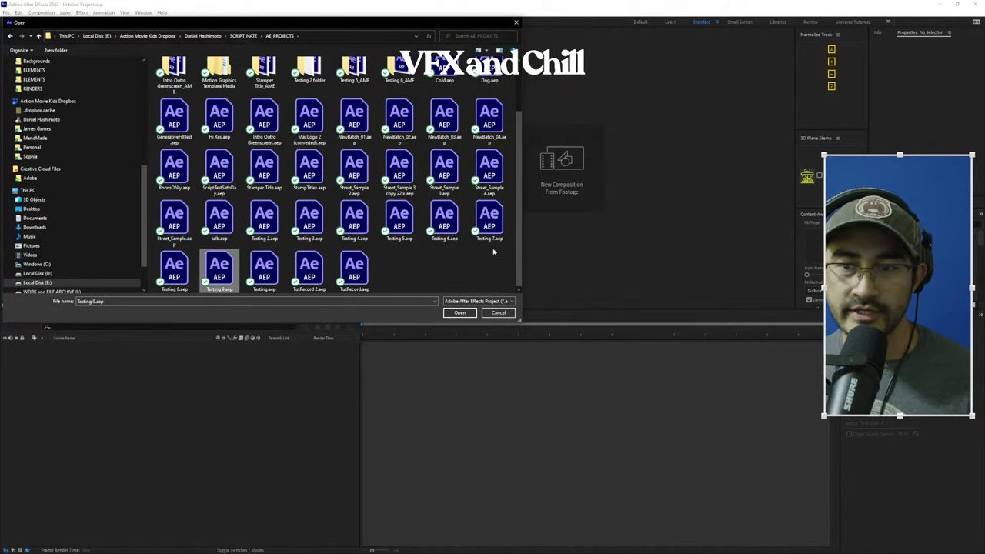
double_click(214, 282)
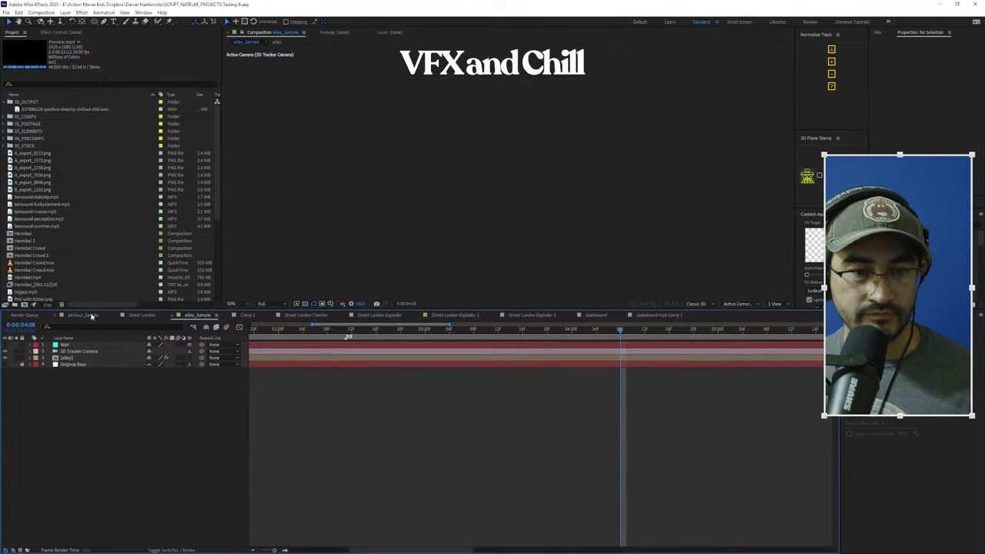
Go to 0:00:02:06 in the alley_Sample composition and enlarge the viewer area by shrinking the timeline and project areas
click(316, 329)
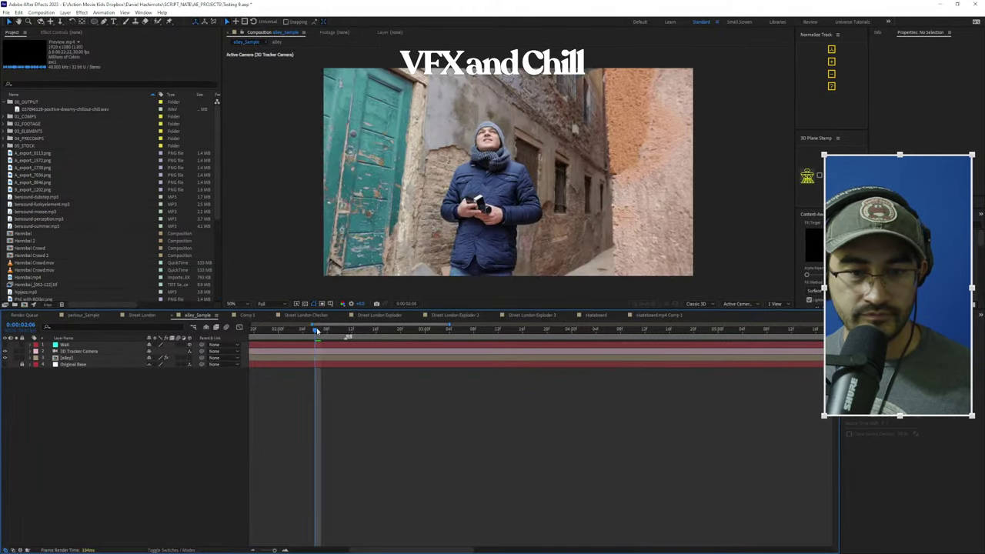
scroll(426, 251, down, 1)
scroll(550, 190, up, 2)
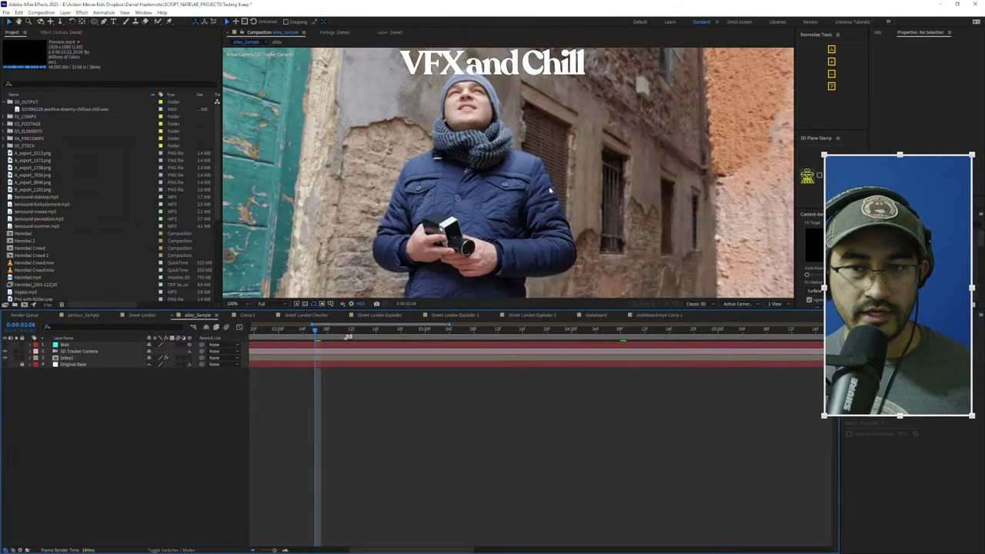
drag(462, 308, 457, 437)
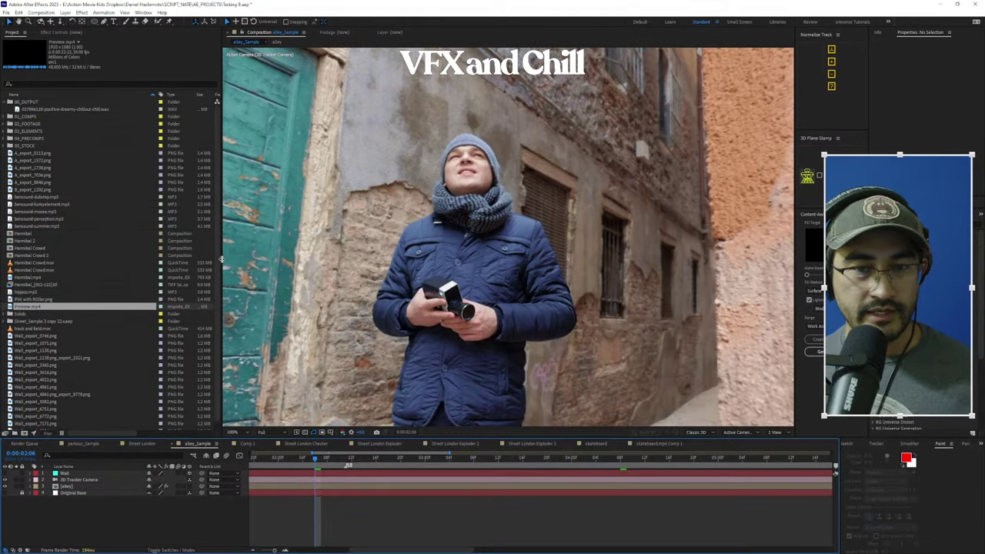
drag(219, 261, 100, 262)
scroll(460, 141, down, 2)
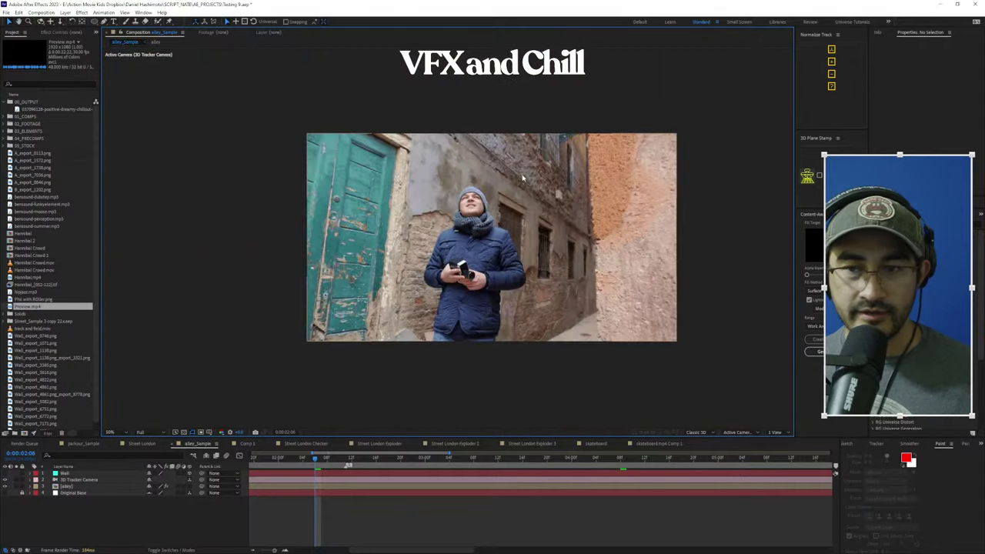
scroll(528, 254, up, 3)
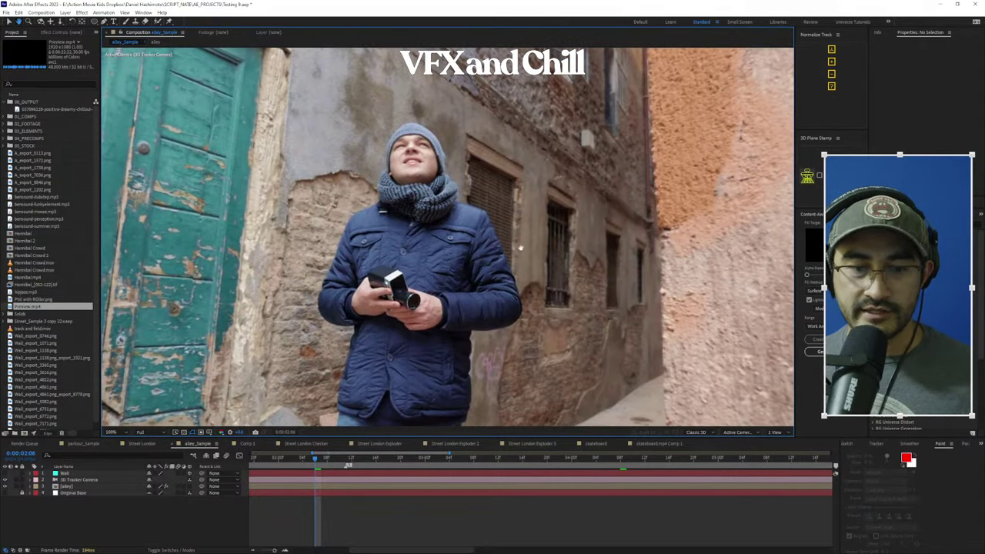
Display the 3D Camera Tracker points of the alley layer and preview how they follow the footage
click(76, 486)
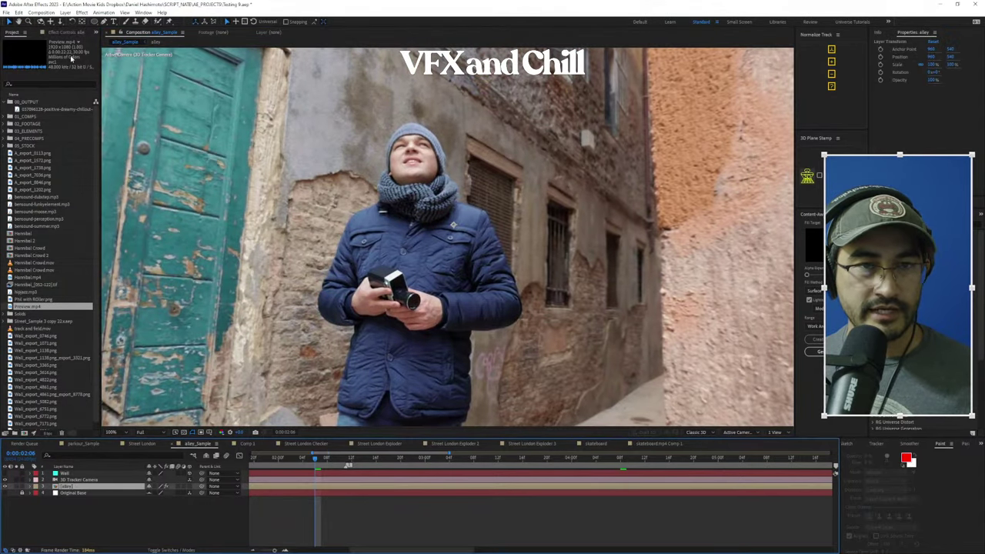
click(63, 33)
click(38, 49)
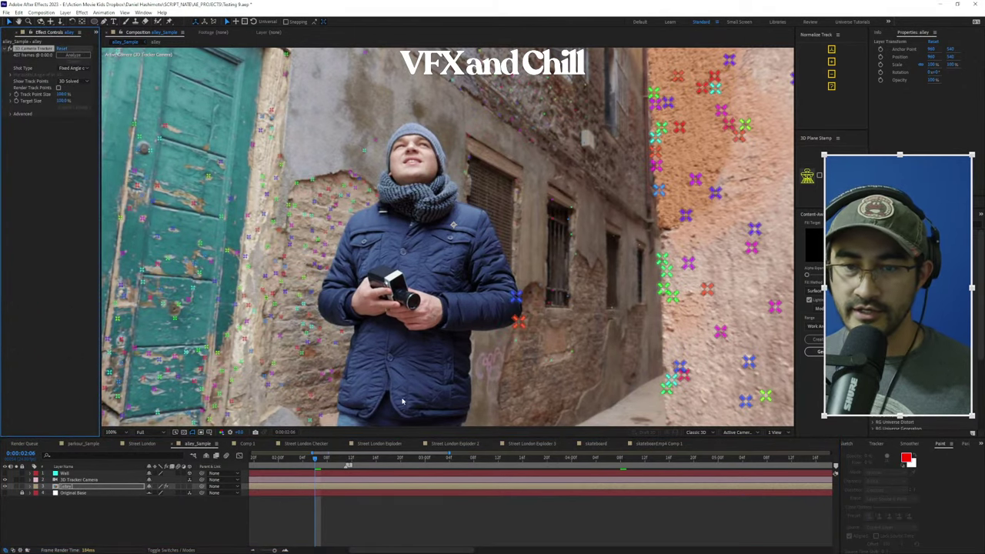
key(space)
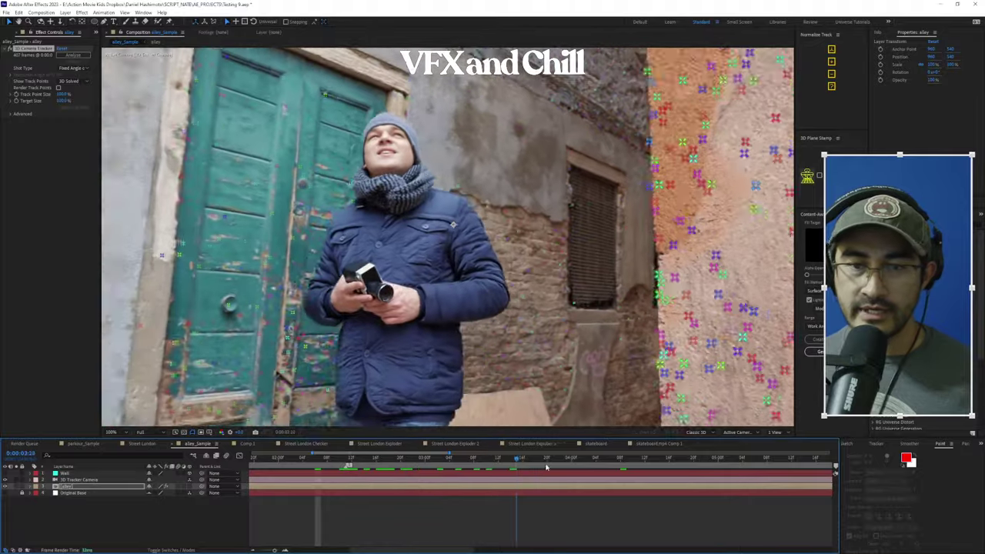
key(space)
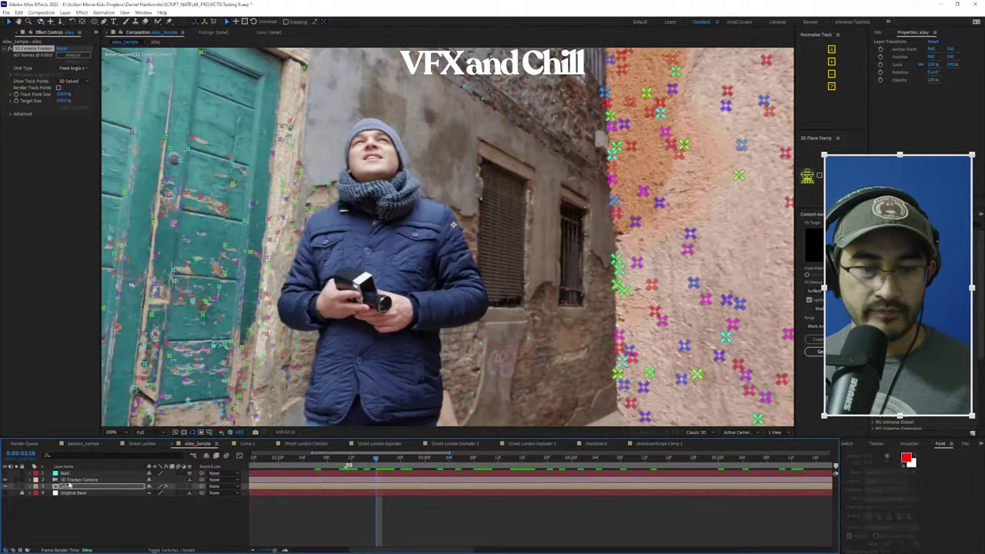
Delete the Wall layer and show the alley layer's 3D Camera Tracker points again
click(68, 473)
key(Delete)
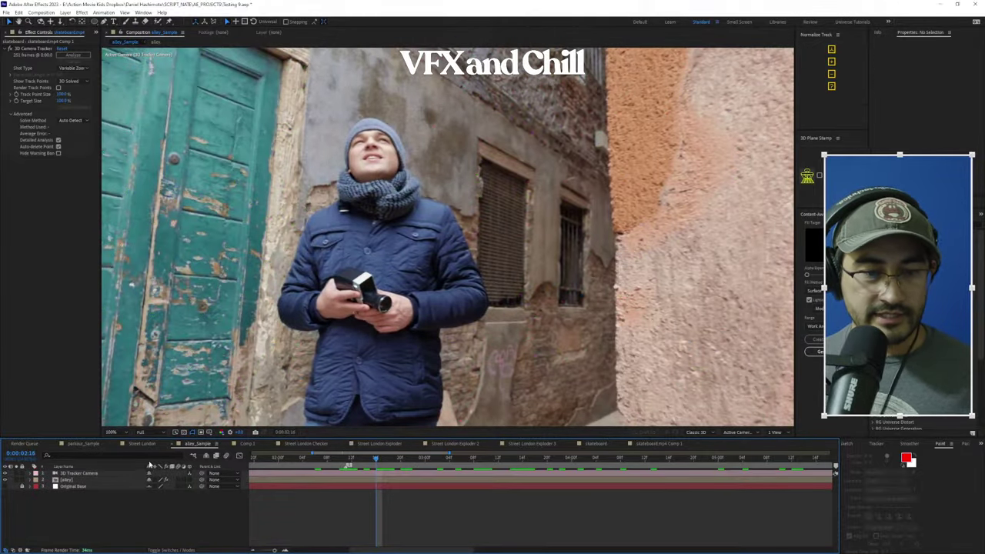
click(100, 481)
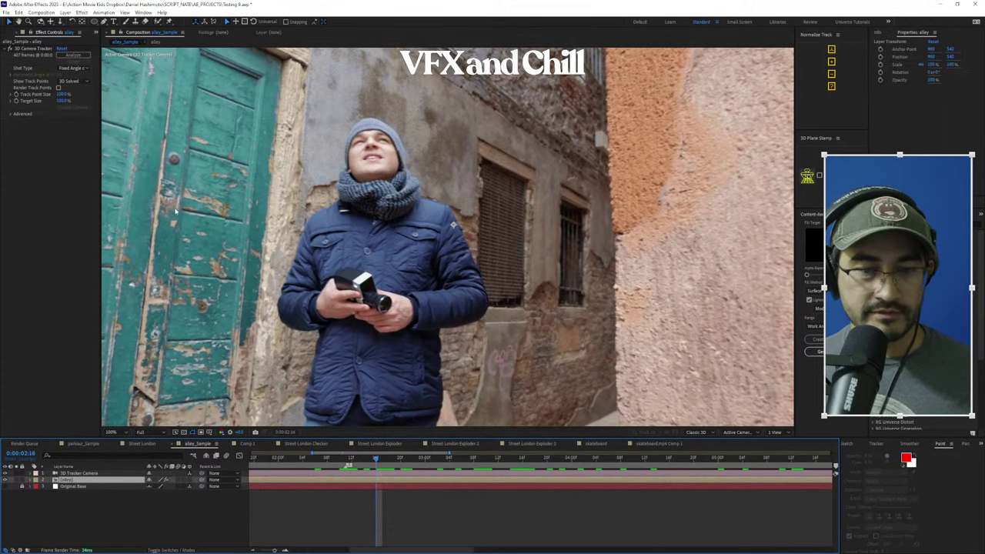
click(30, 49)
key(comma)
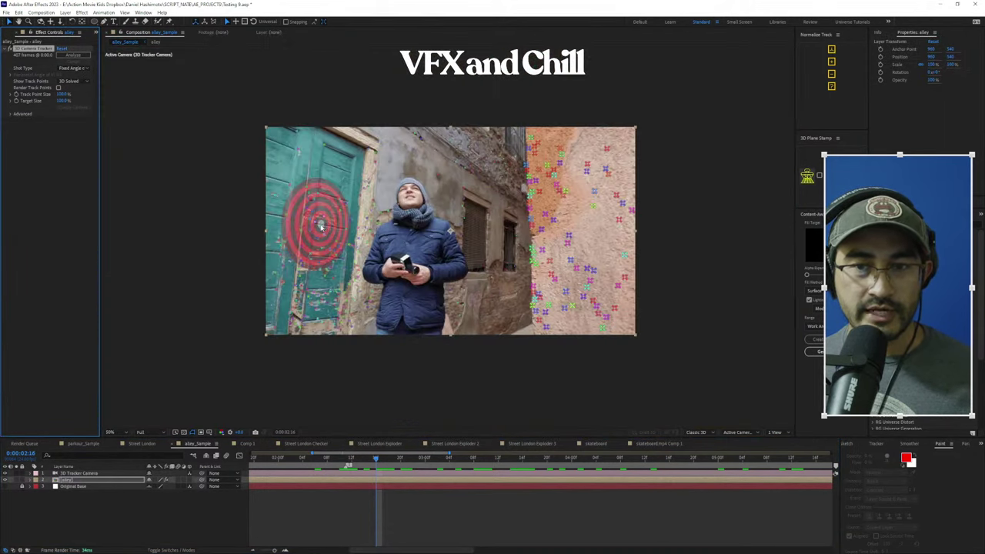
Create a track solid at 0:00:02:11 from the group of track points on the green door
drag(377, 460, 444, 460)
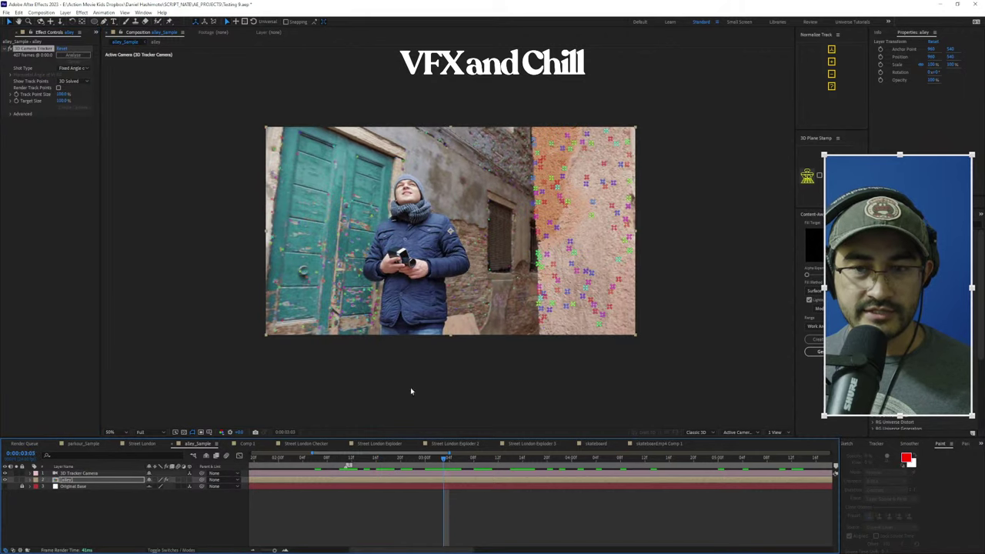
click(452, 460)
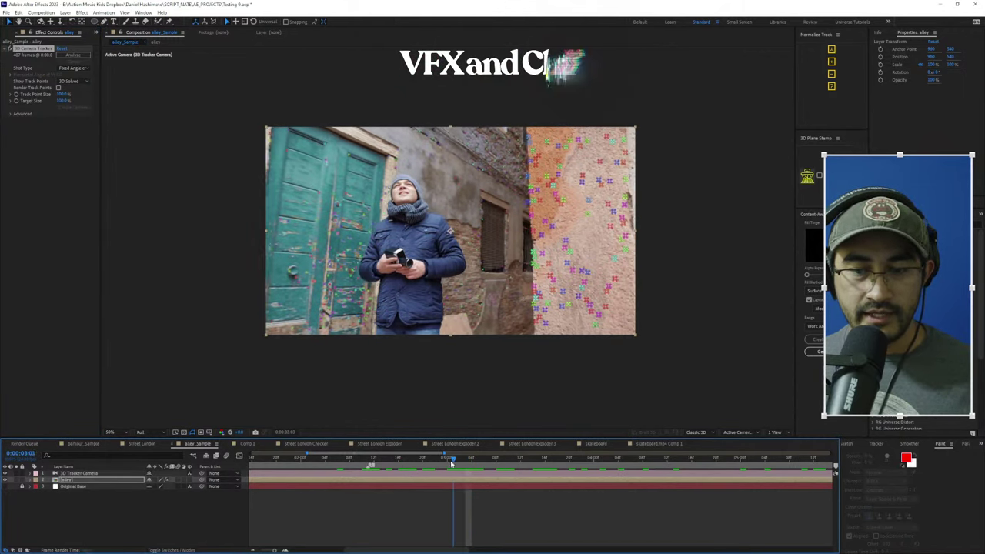
click(370, 460)
mouse_move(325, 172)
mouse_down()
mouse_move(284, 230)
mouse_move(353, 242)
mouse_move(369, 179)
mouse_move(337, 169)
mouse_up()
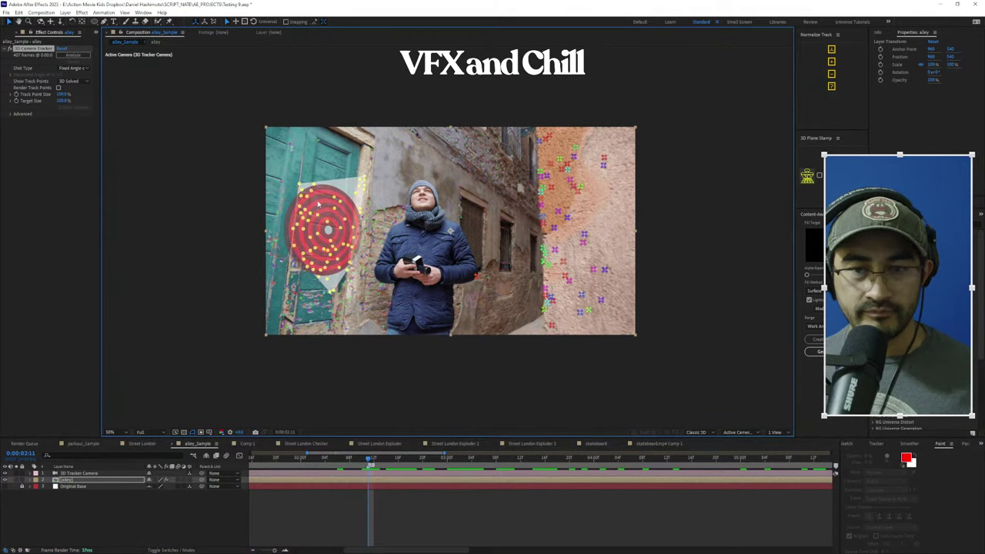
right_click(331, 204)
click(356, 216)
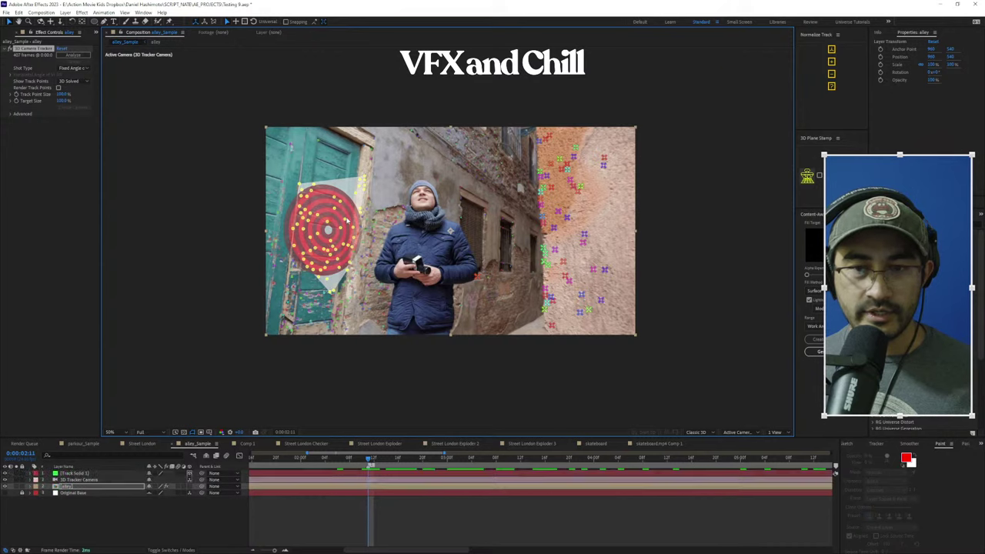
Normalize the camera track to the new track solid and rotate the solid to line up with the door
click(103, 473)
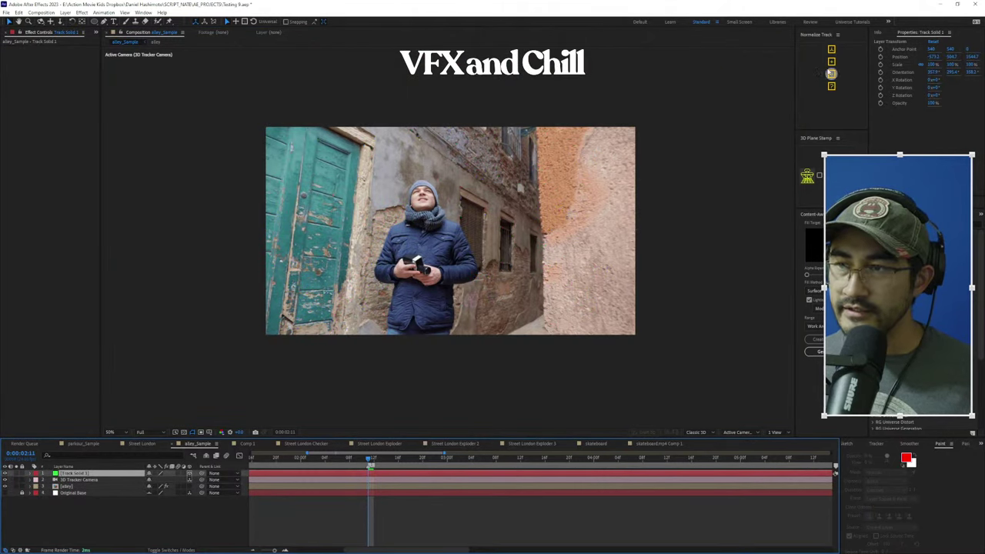
click(832, 62)
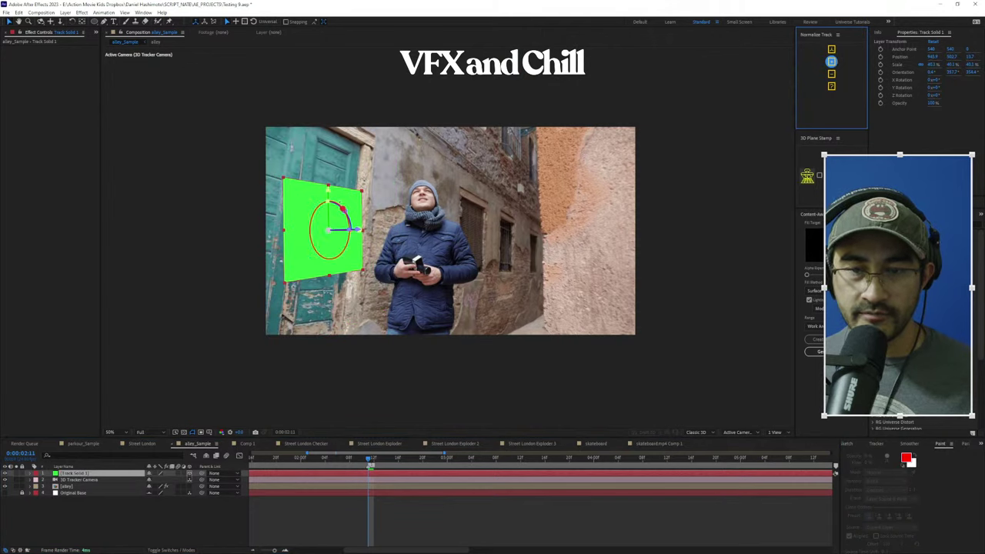
click(93, 473)
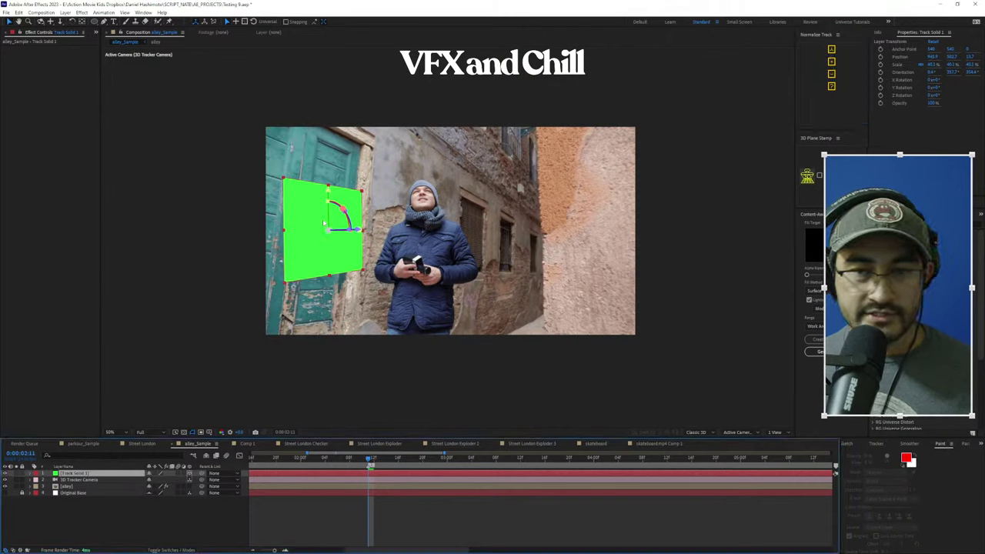
drag(324, 224, 352, 210)
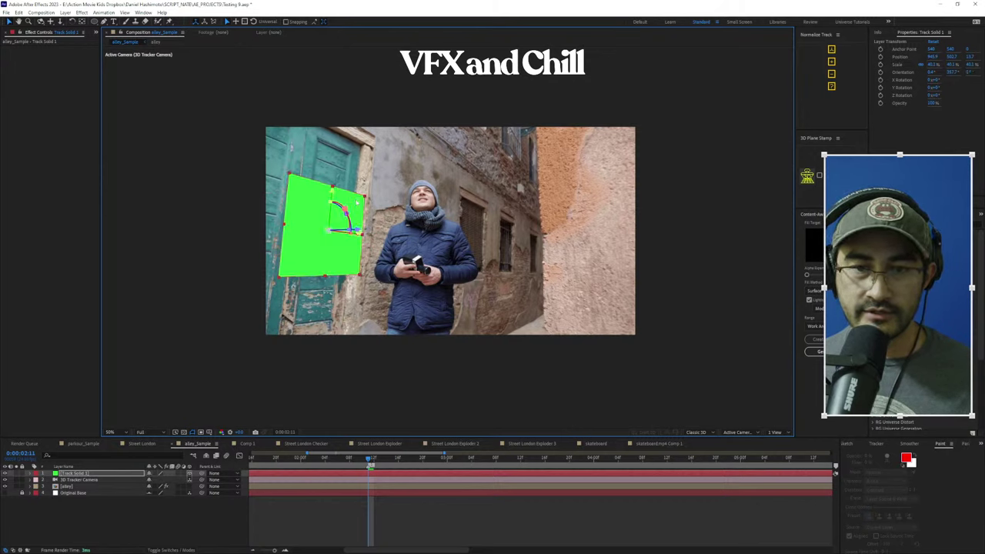
Run the recently used script 3D Plane Stamp 2.0_v3.jsx
click(6, 13)
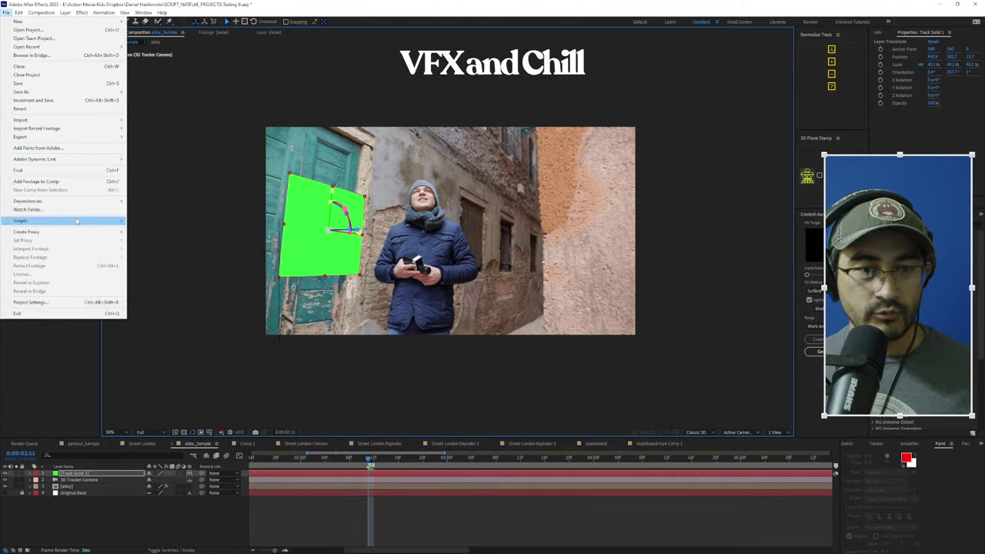
mouse_move(77, 221)
mouse_move(248, 247)
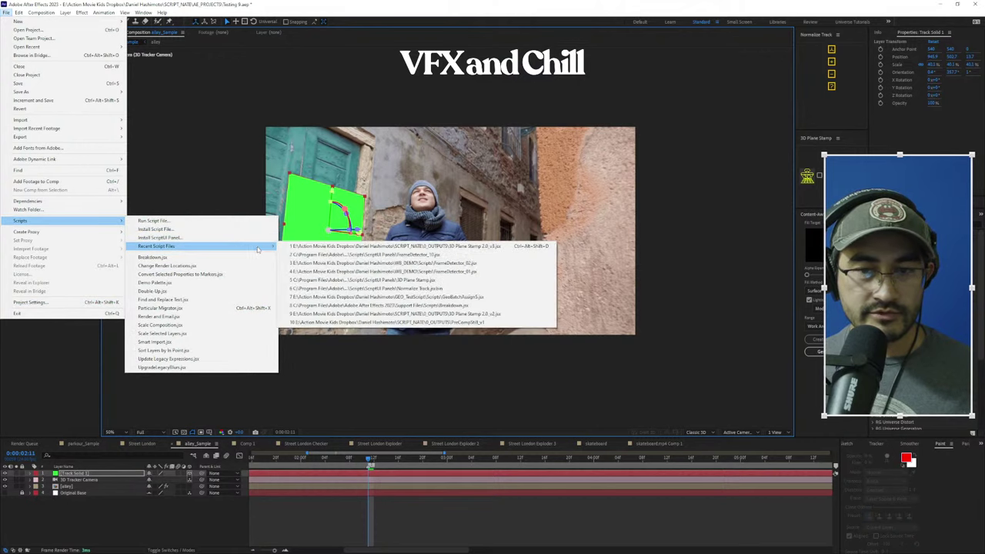
click(428, 247)
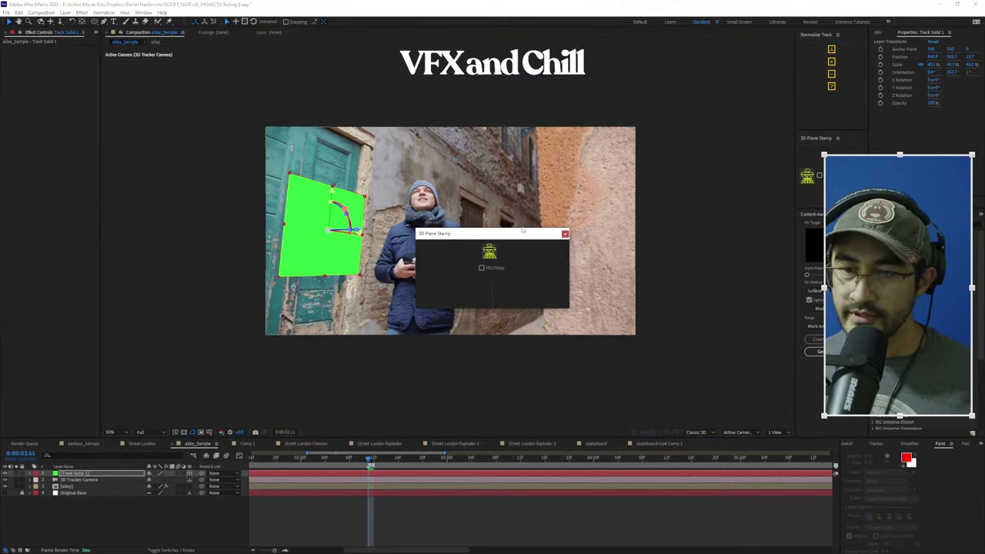
Rearrange the 3D Plane Stamp window over the composition and select the green track solid on the door
key(ctrl+Down)
key(ctrl+Down)
click(526, 234)
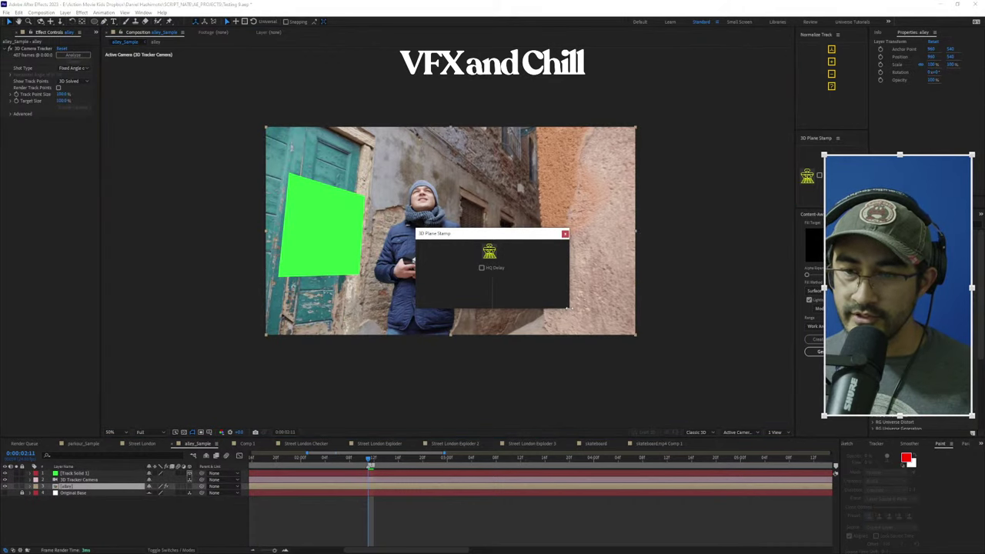
drag(515, 237, 454, 216)
scroll(447, 232, up, 1)
click(265, 158)
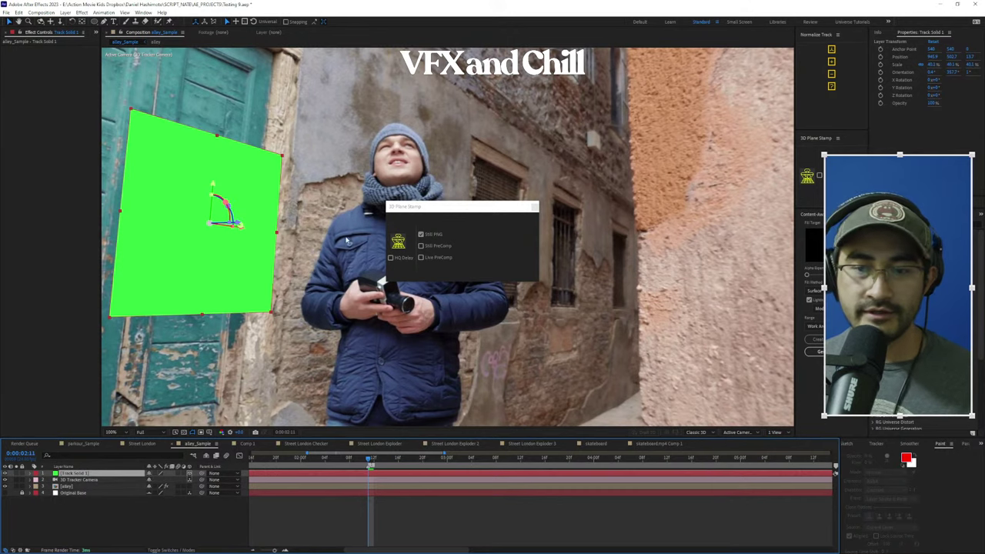
Stamp the track solid with the Still PNG option, compare it with the solid's visibility toggled, and solo the exported PNG layer
click(398, 241)
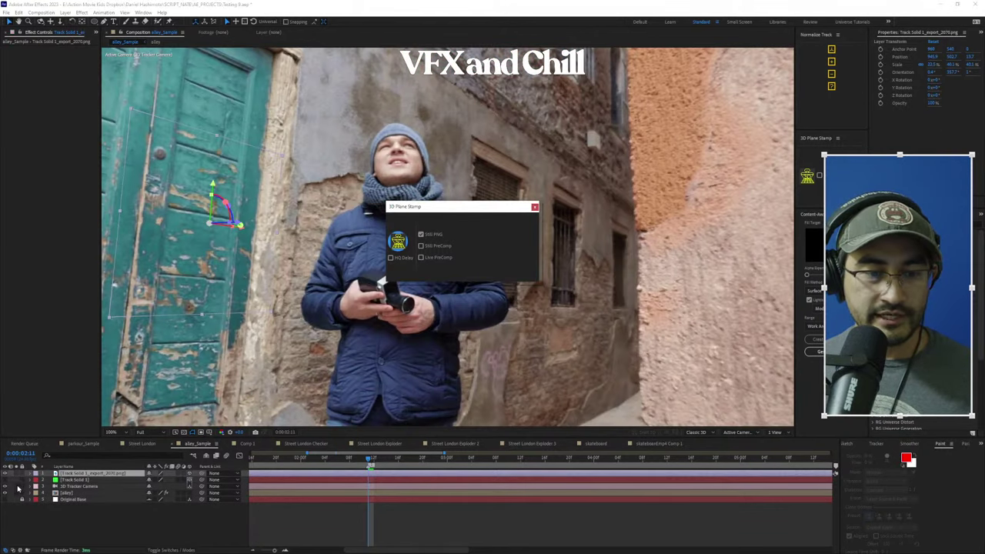
click(6, 479)
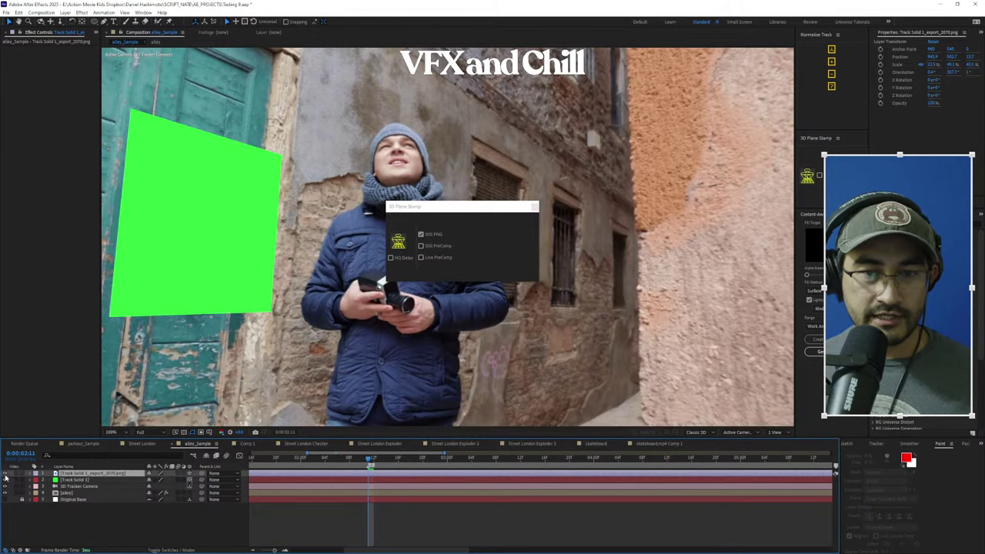
click(5, 479)
click(17, 474)
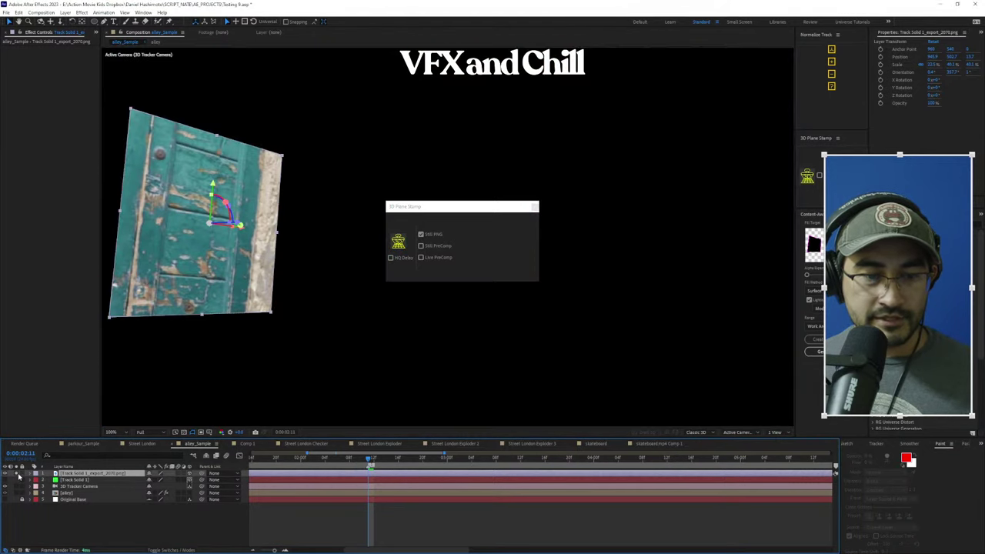
drag(370, 461, 364, 506)
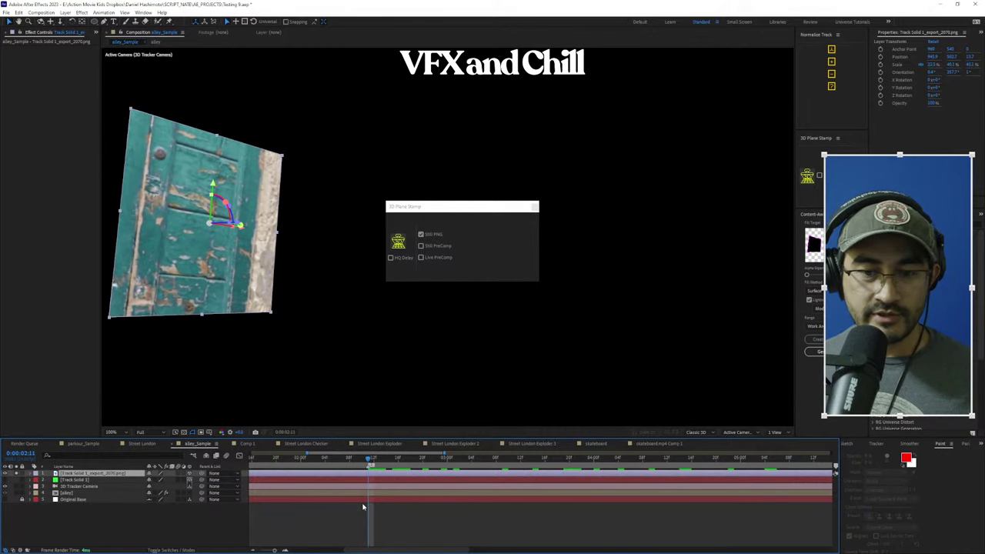
Unsolo the exported PNG layer and play the composition from 0:00:02:11 to check how the stamp sits on the door
click(19, 474)
key(space)
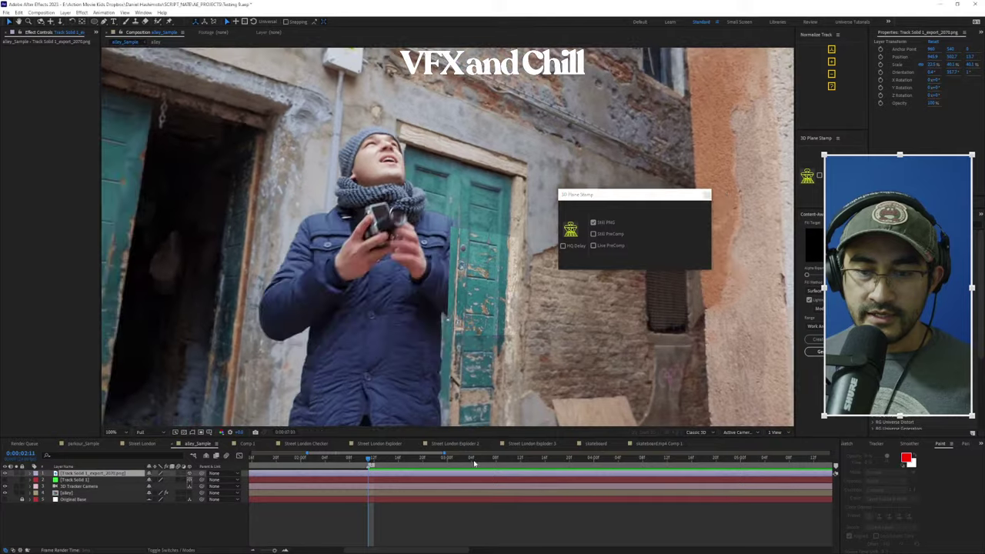
key(space)
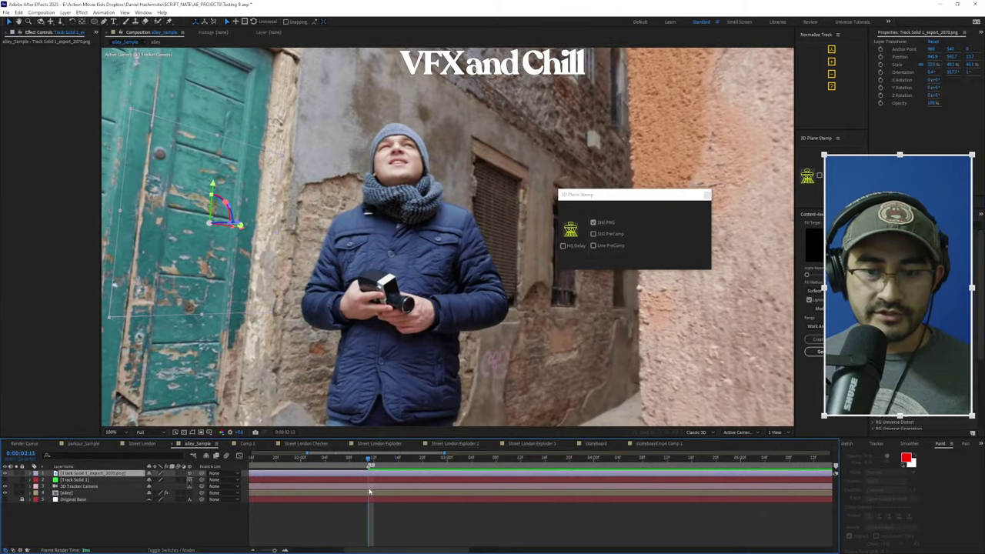
Move the 3D Plane Stamp window clear of the man in the footage and enable its HQ Delay option
click(598, 197)
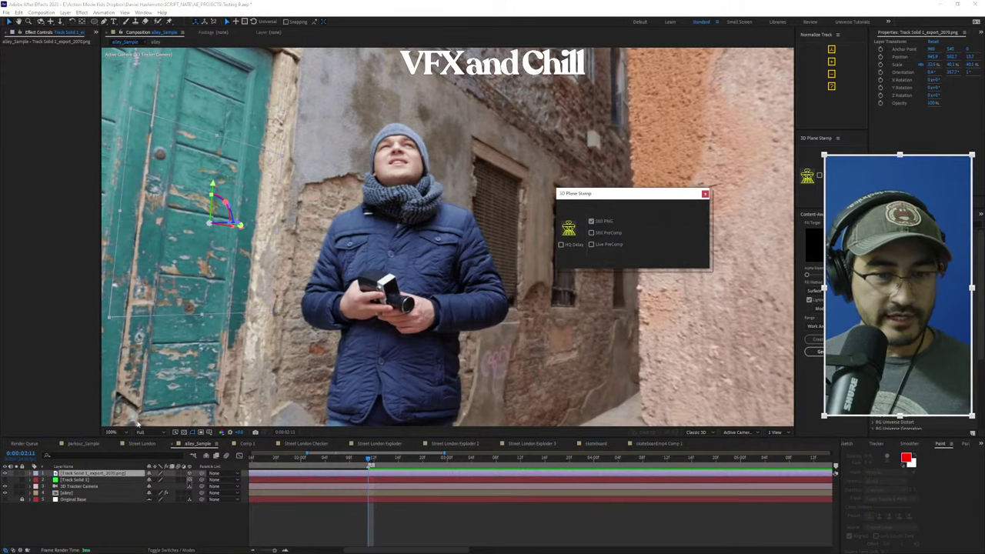
scroll(424, 224, down, 2)
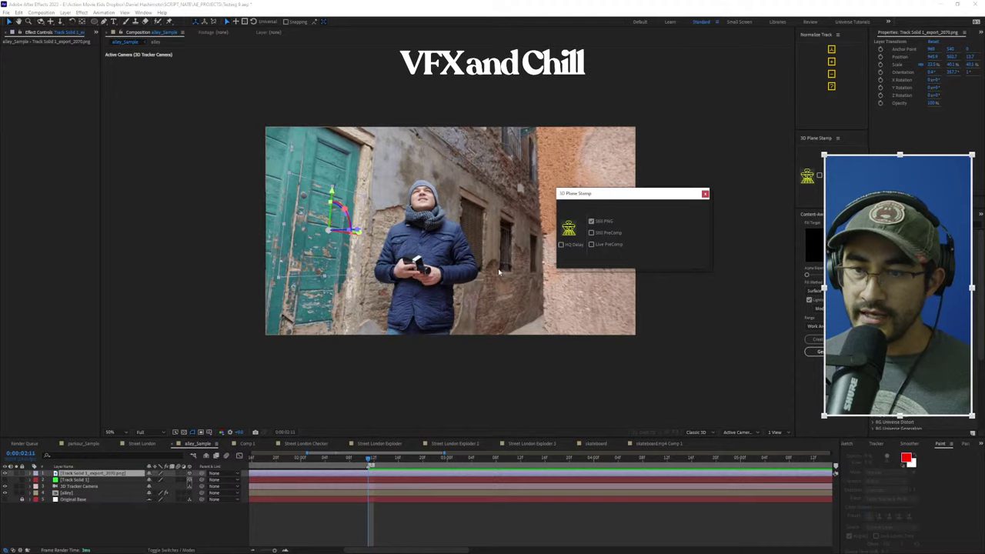
scroll(499, 272, up, 2)
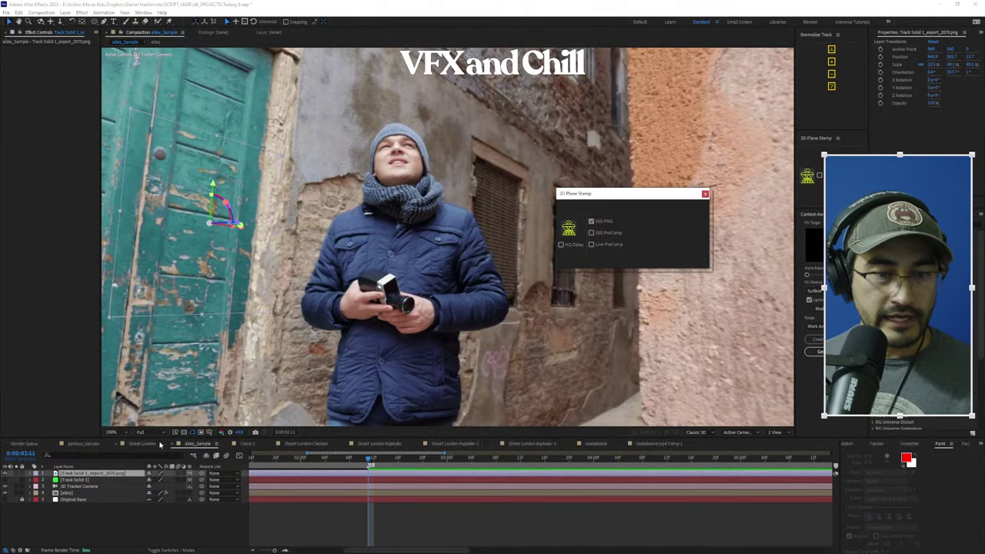
click(112, 478)
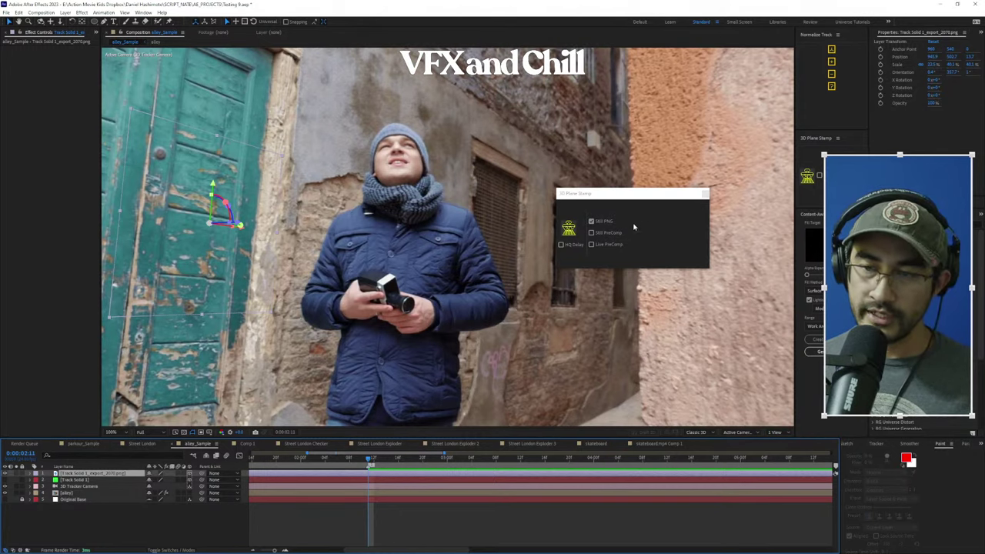
drag(608, 203, 598, 180)
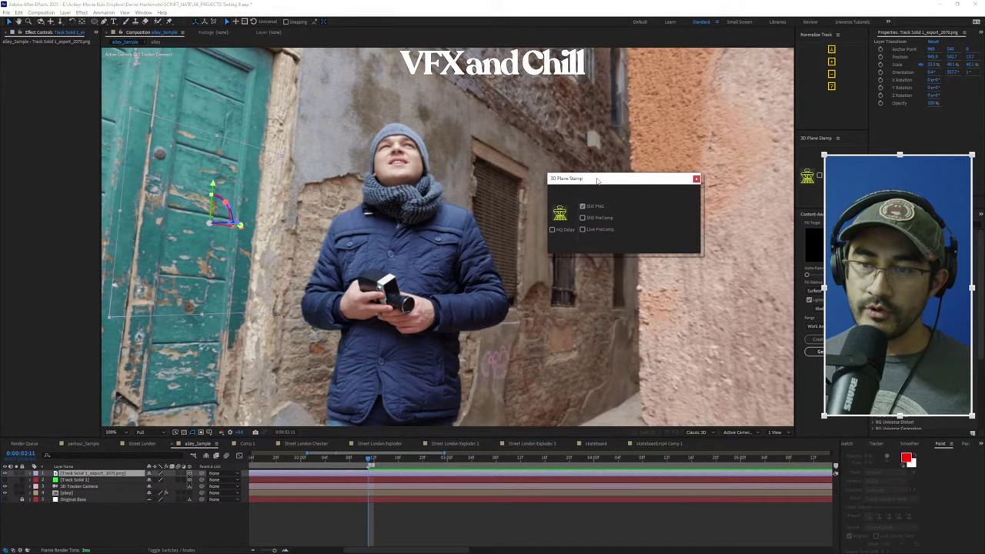
click(552, 230)
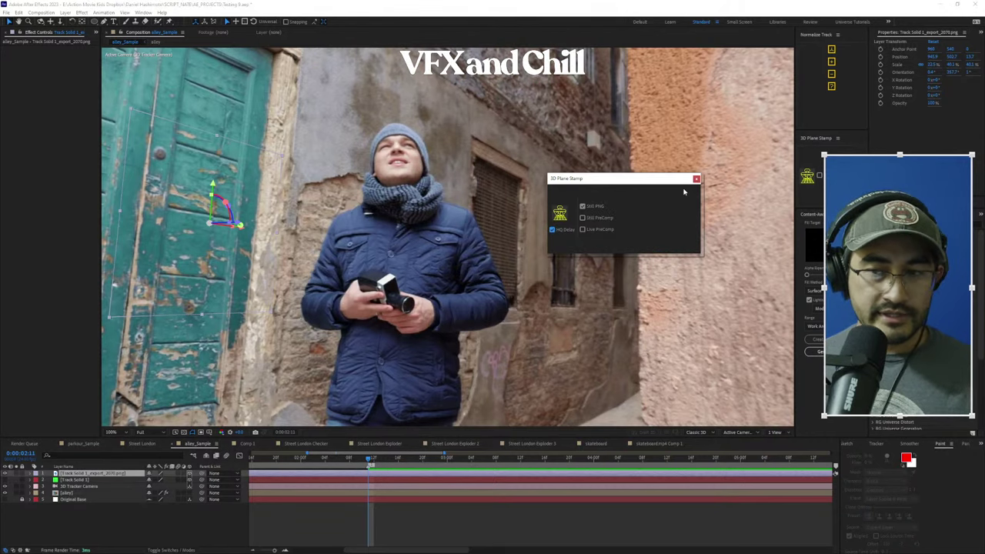
Delete the exported PNG stamp layer and make Track Solid 1 selected and visible again
click(75, 474)
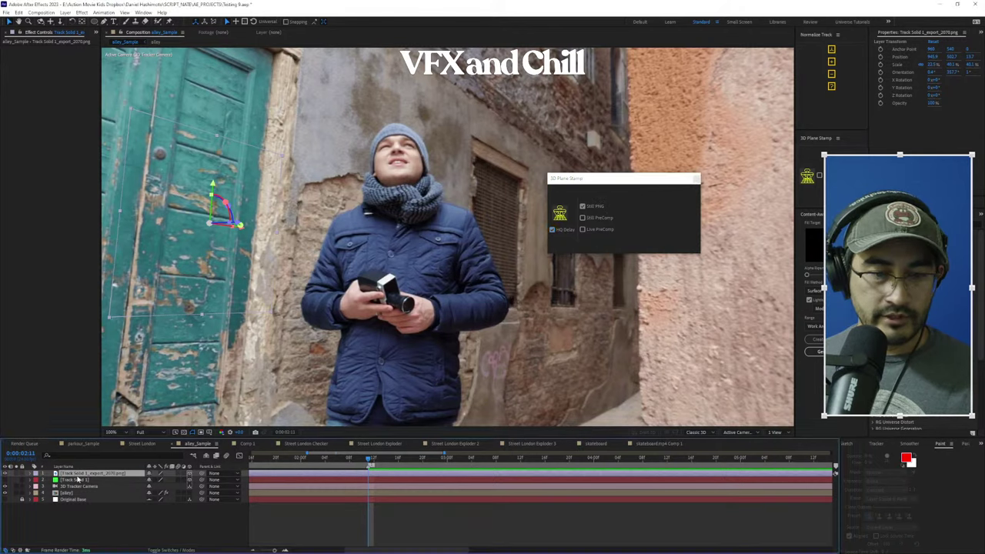
key(Delete)
click(76, 474)
click(5, 475)
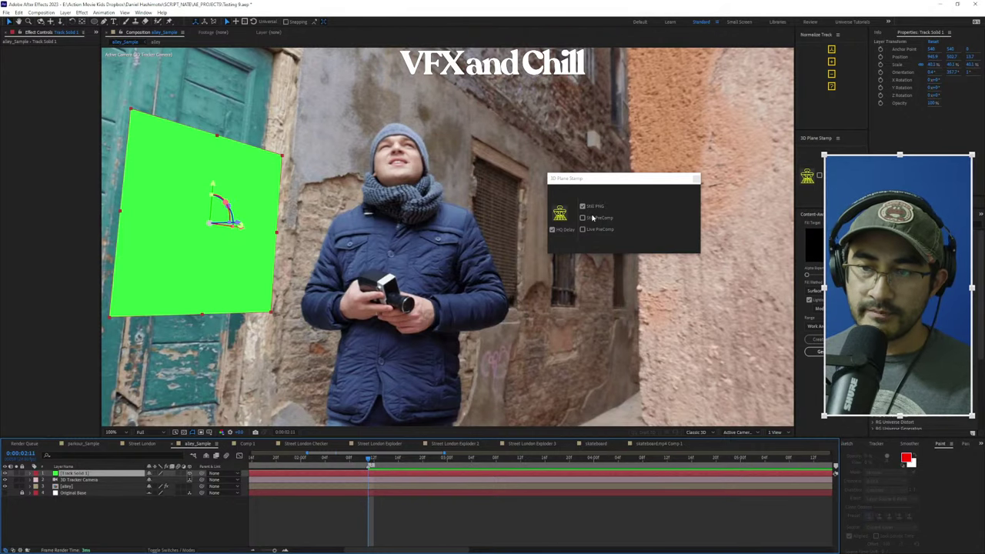
Stamp Track Solid 1 with the Still PreComp option and solo the resulting stamp layer
click(592, 219)
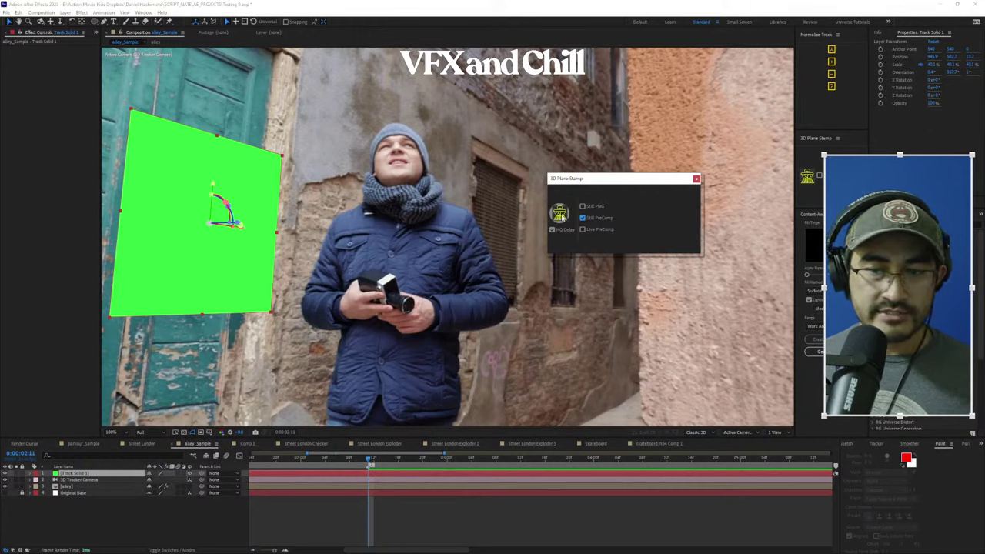
click(561, 215)
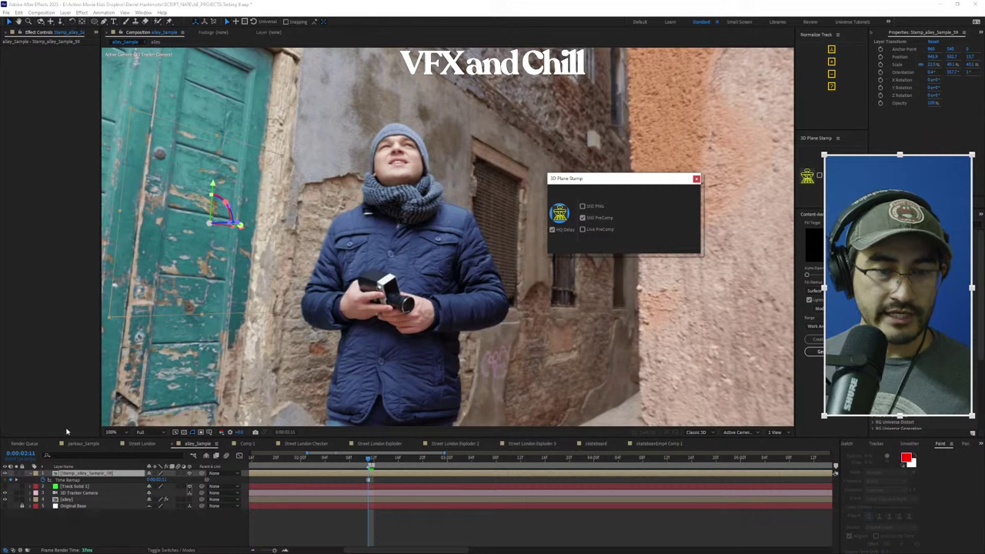
click(16, 473)
click(16, 473)
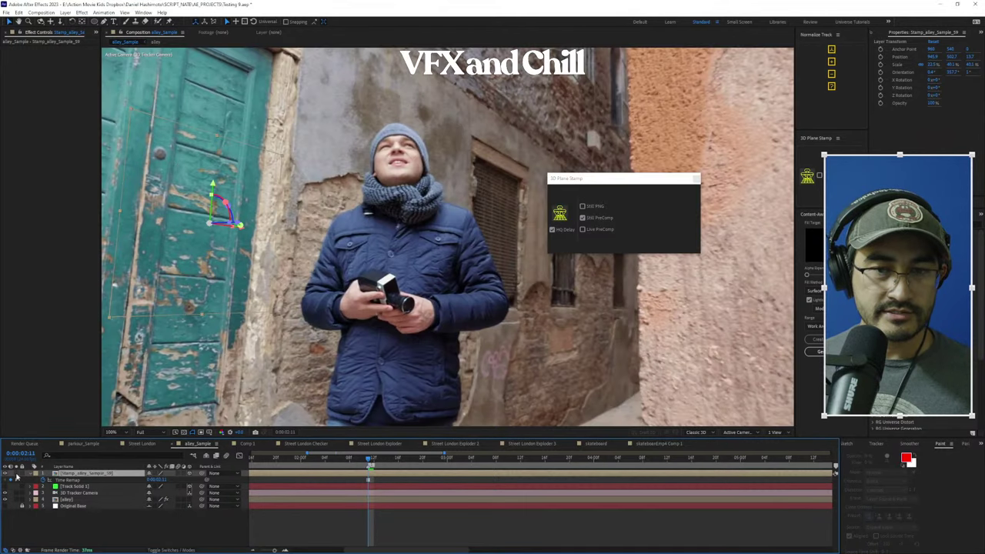
click(17, 475)
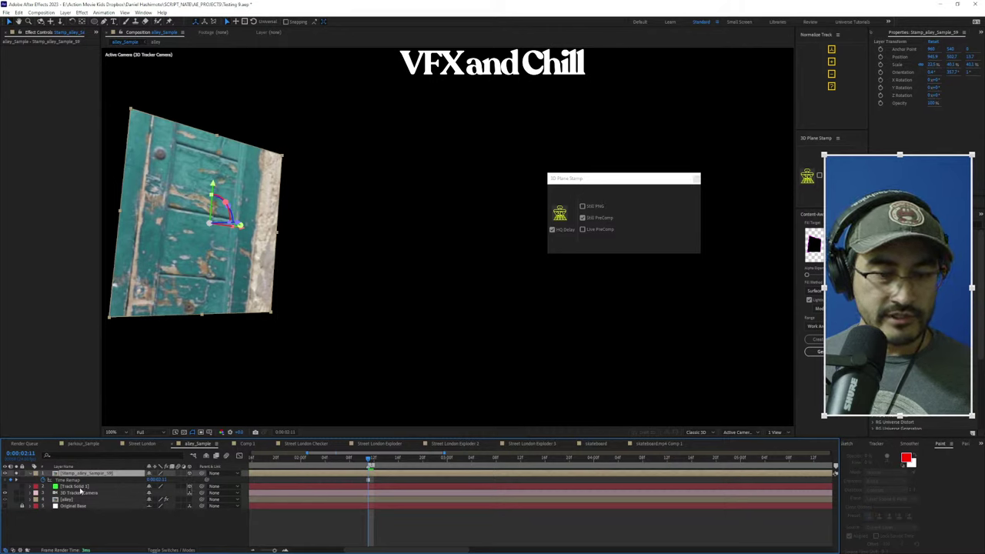
Open the stamp precomp to view the flattened door texture at 50% and bring up the project's item list
click(74, 500)
click(228, 144)
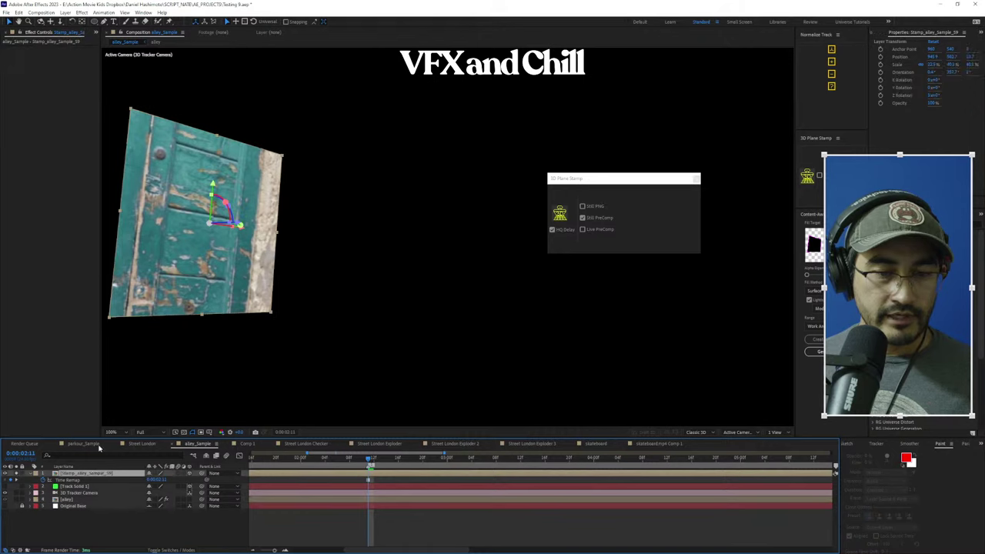
double_click(228, 144)
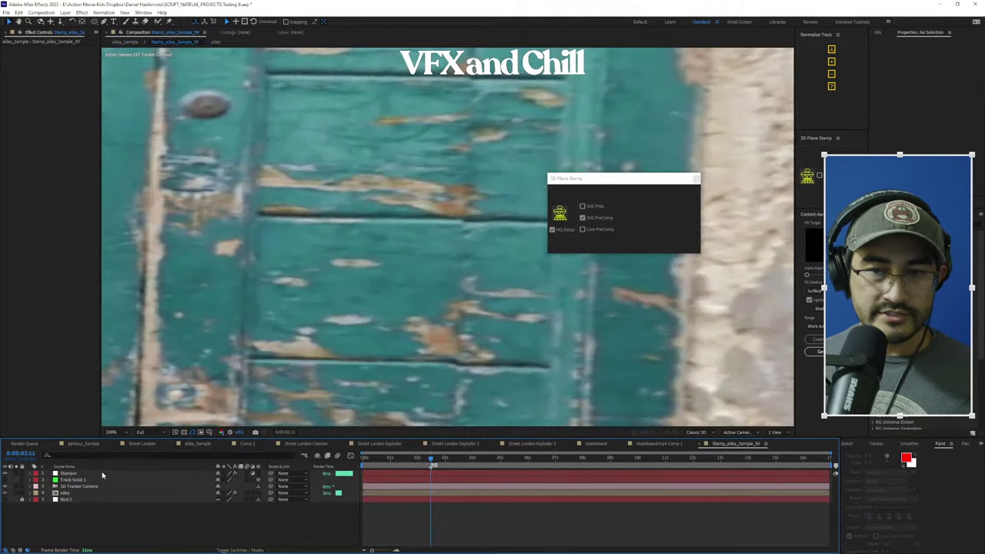
key(comma)
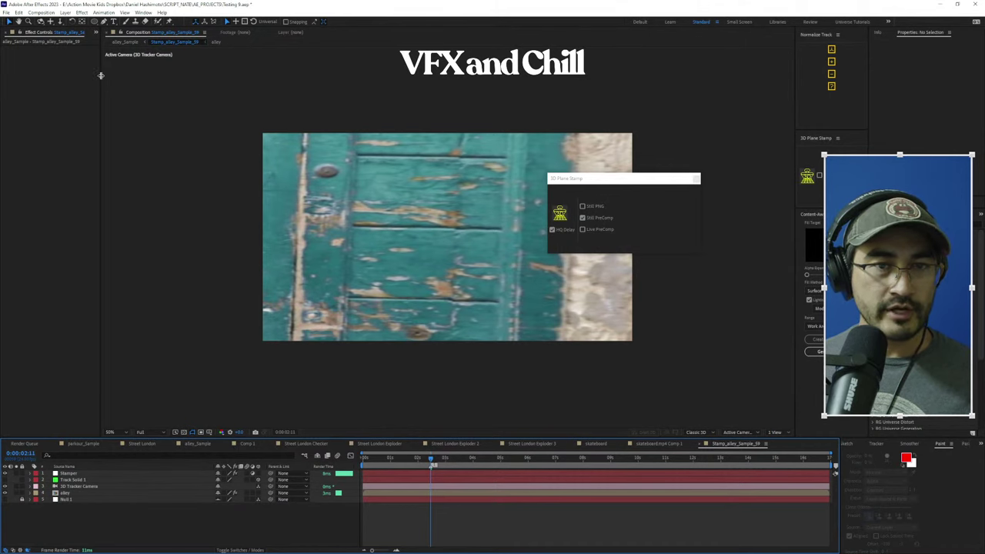
drag(100, 76, 139, 77)
click(9, 33)
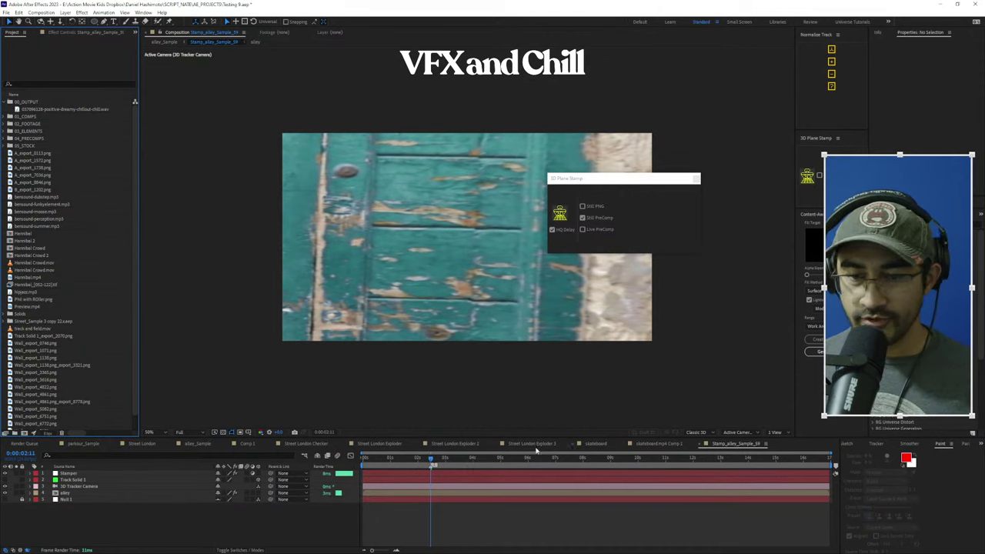
Return to the alley_Sample composition and unsolo the stamp precomp layer
click(305, 457)
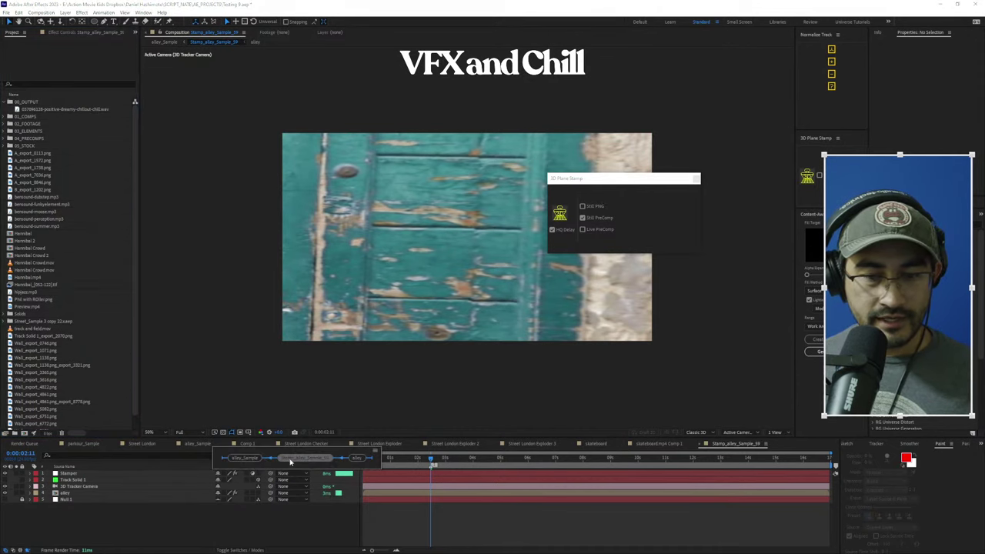
click(245, 461)
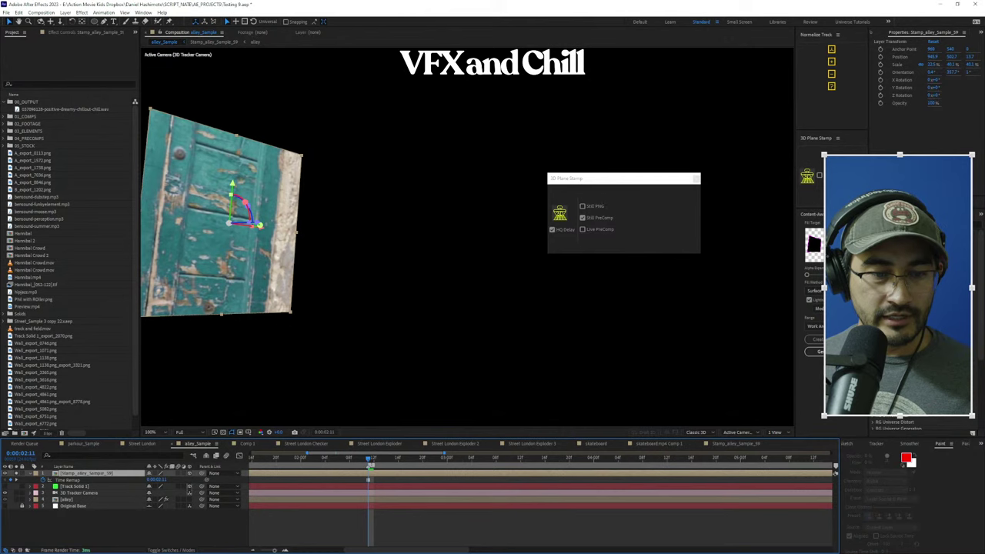
click(16, 473)
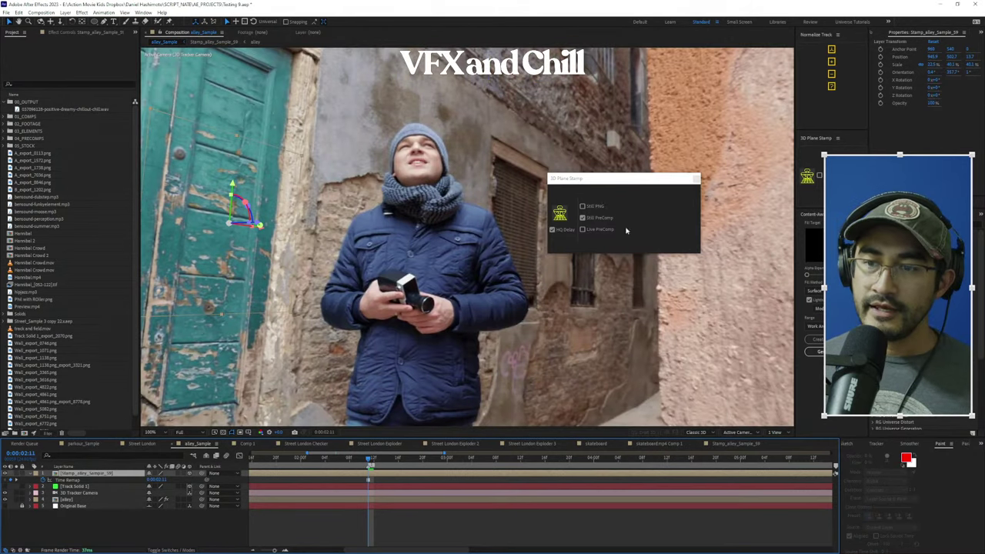
Replace the still precomp stamp with a Live PreComp stamp made from the re-shown Track Solid 1
click(585, 229)
click(117, 474)
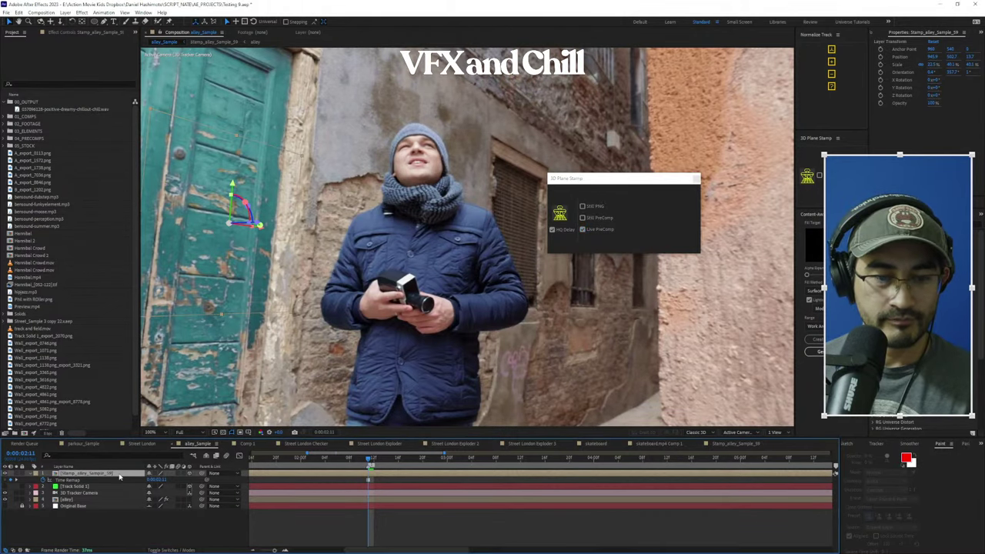
key(Delete)
click(104, 475)
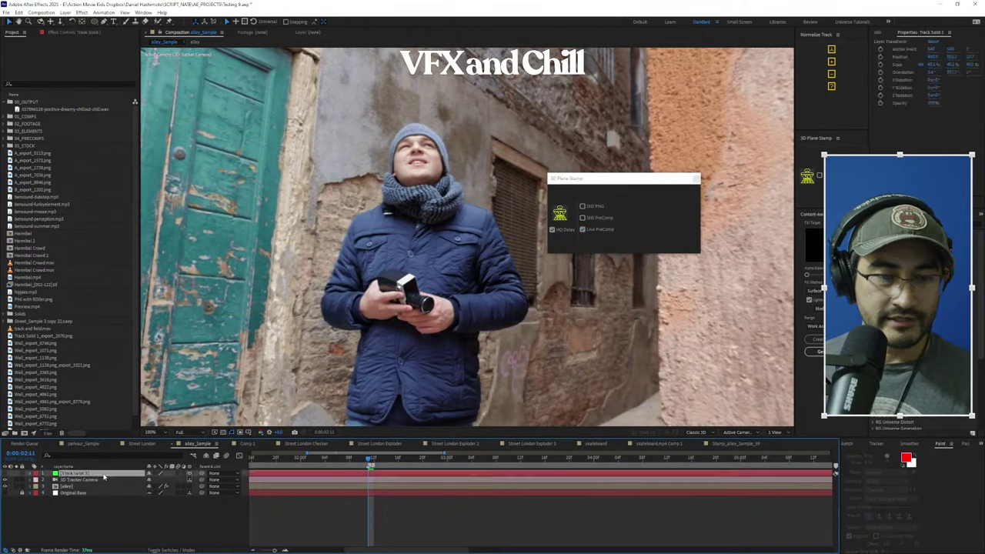
click(5, 473)
middle_drag(174, 203, 259, 210)
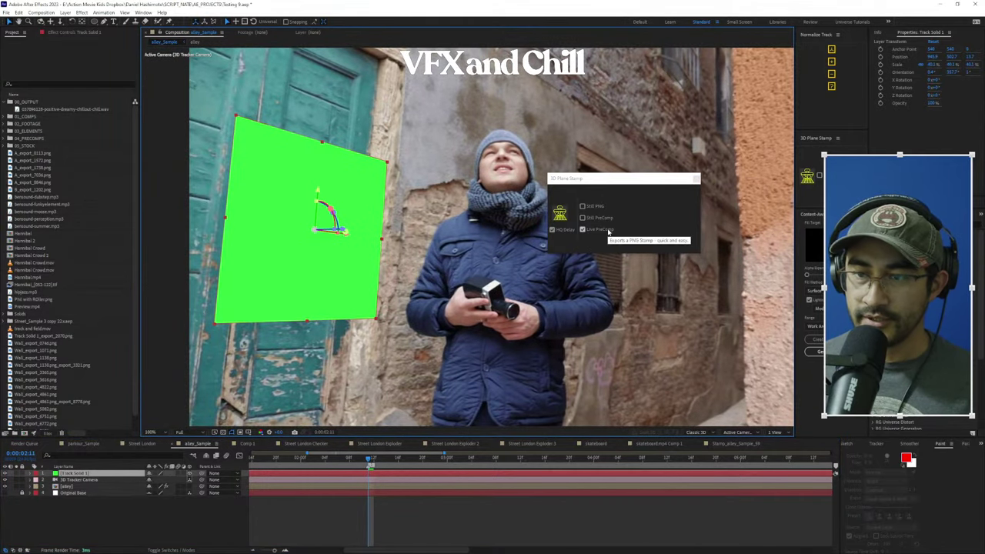
click(566, 217)
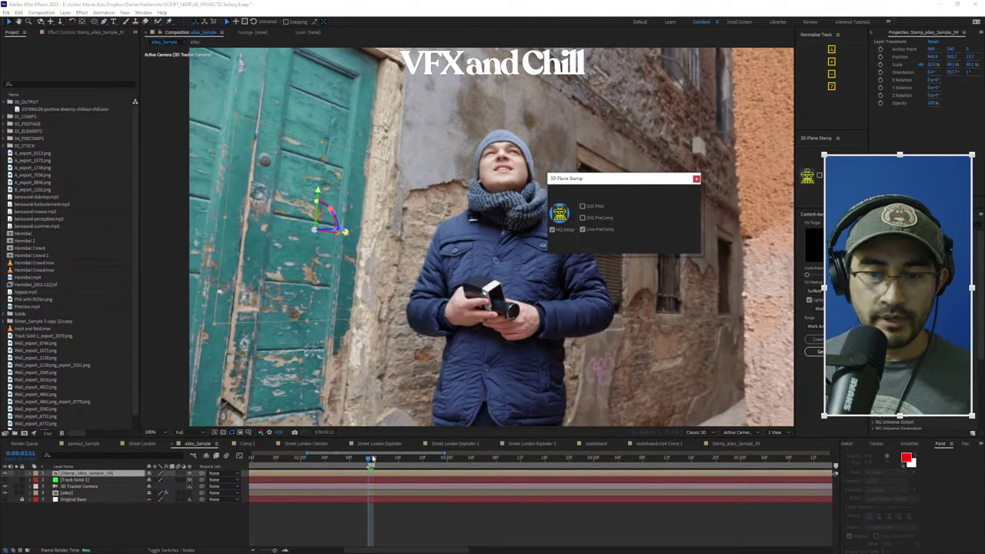
Solo the live stamp layer and scrub to about 0:00:03:10 to see its texture change over time
drag(372, 459, 490, 500)
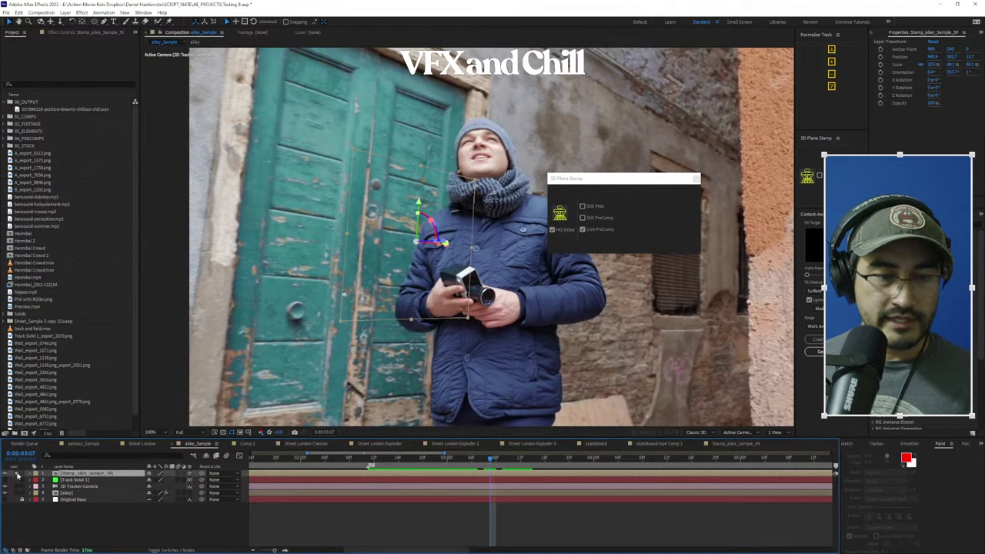
click(18, 474)
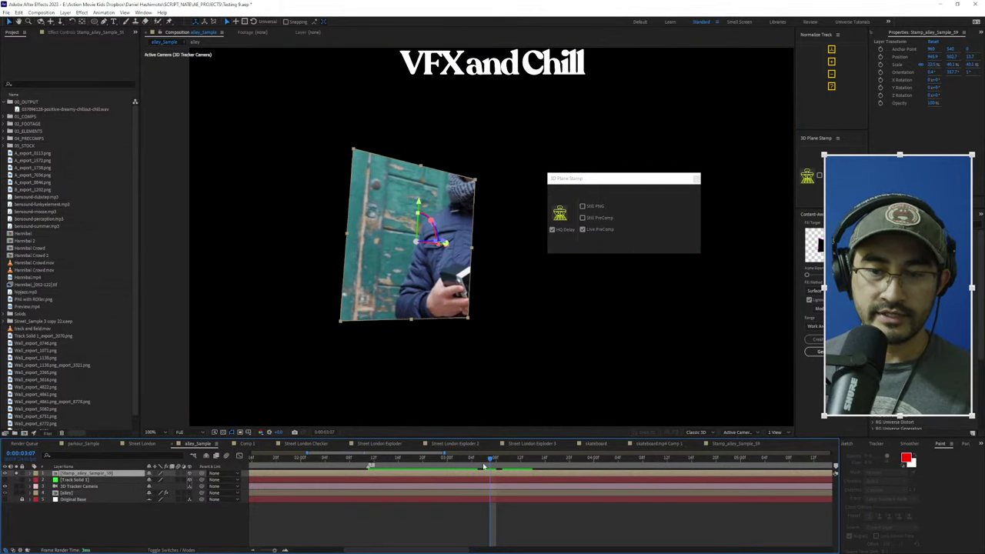
mouse_move(492, 459)
mouse_down()
mouse_move(631, 476)
mouse_move(491, 475)
mouse_up()
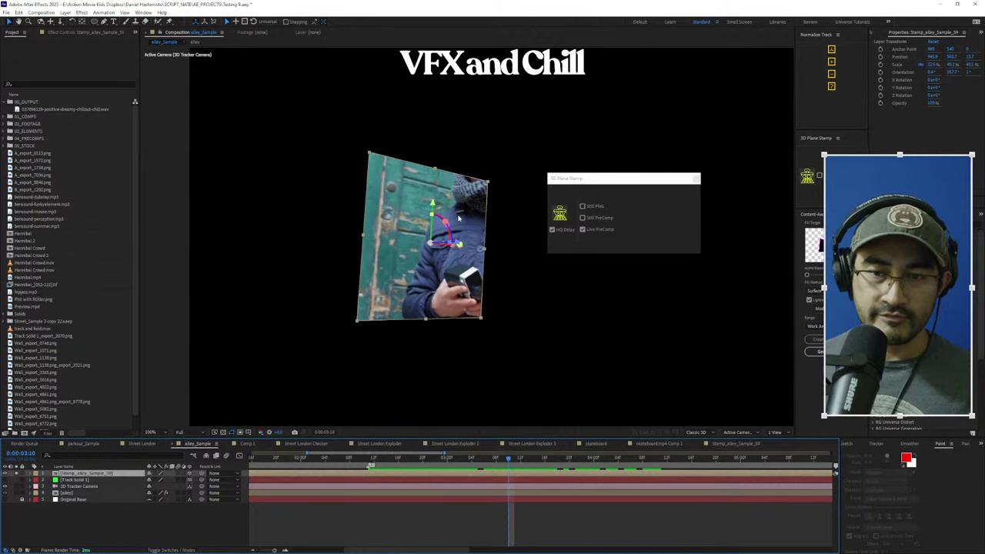
Switch to Custom View 1, orbit around the soloed live stamp and camera, and scrub through the timeline
key(F11)
key(2)
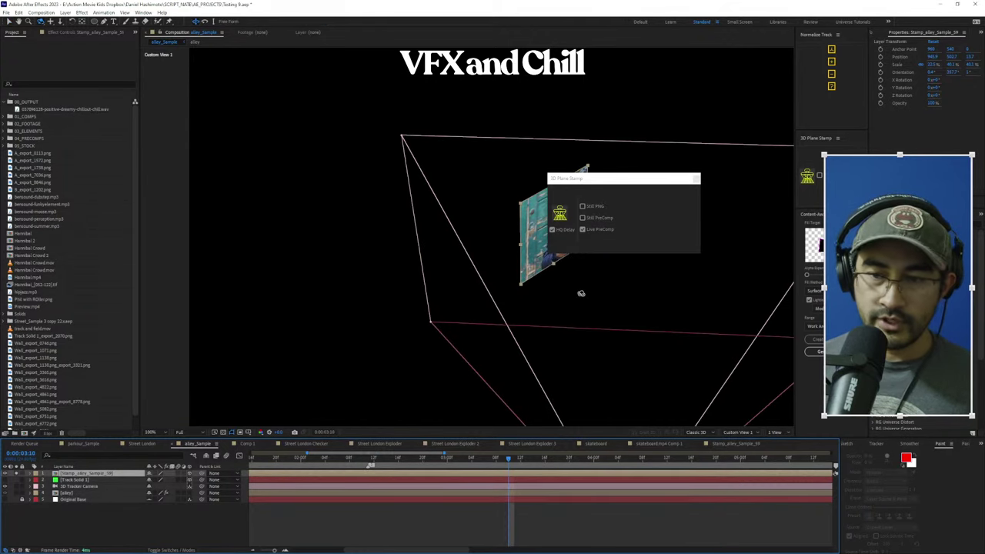
drag(622, 296, 454, 265)
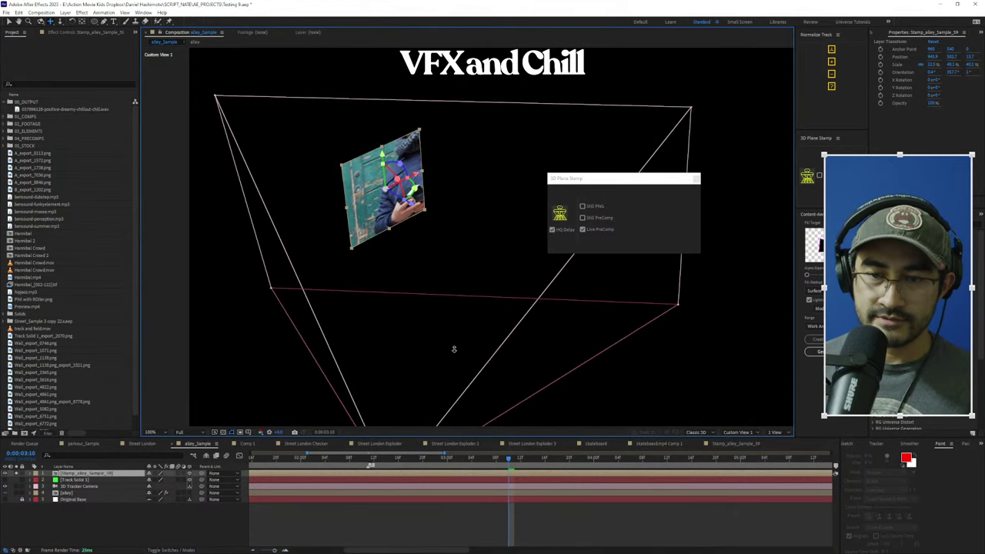
drag(498, 467, 415, 482)
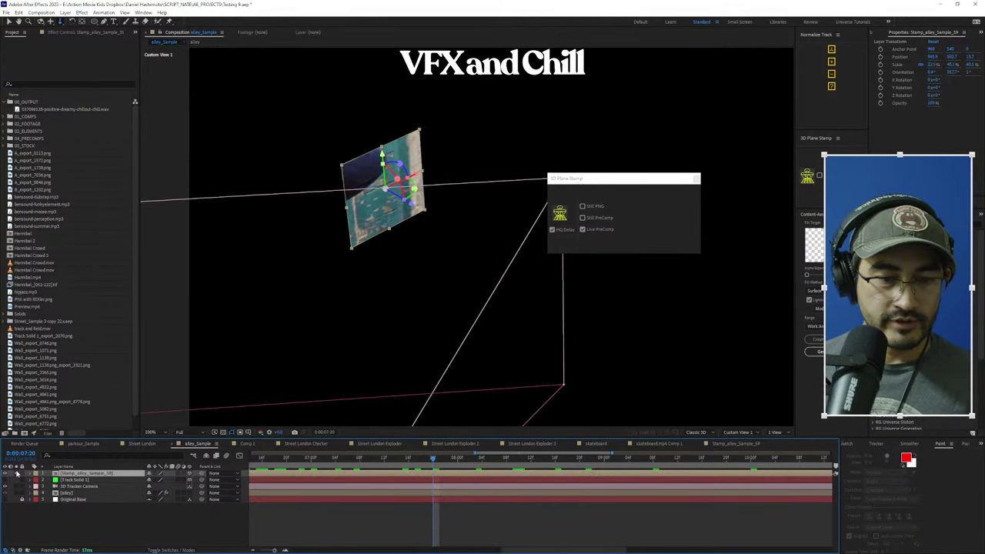
Return to the Active Camera view and preview the live stamp on the alley door, stopping at about 0:00:02:10
key(F12)
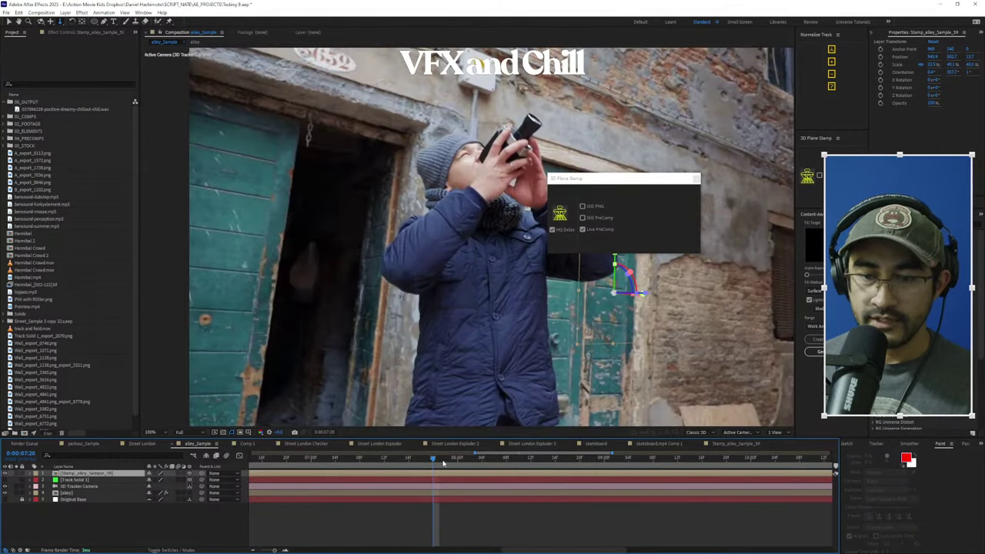
key(space)
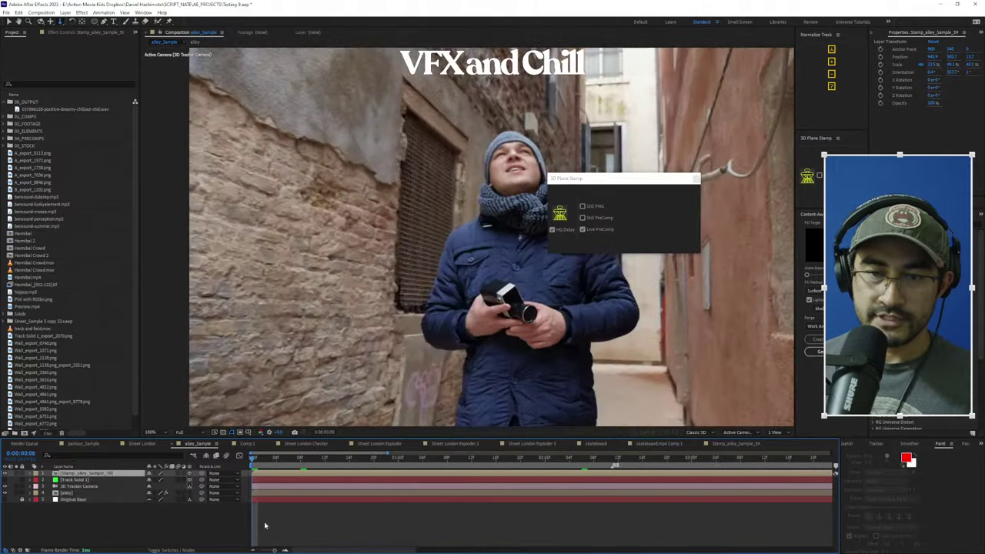
key(space)
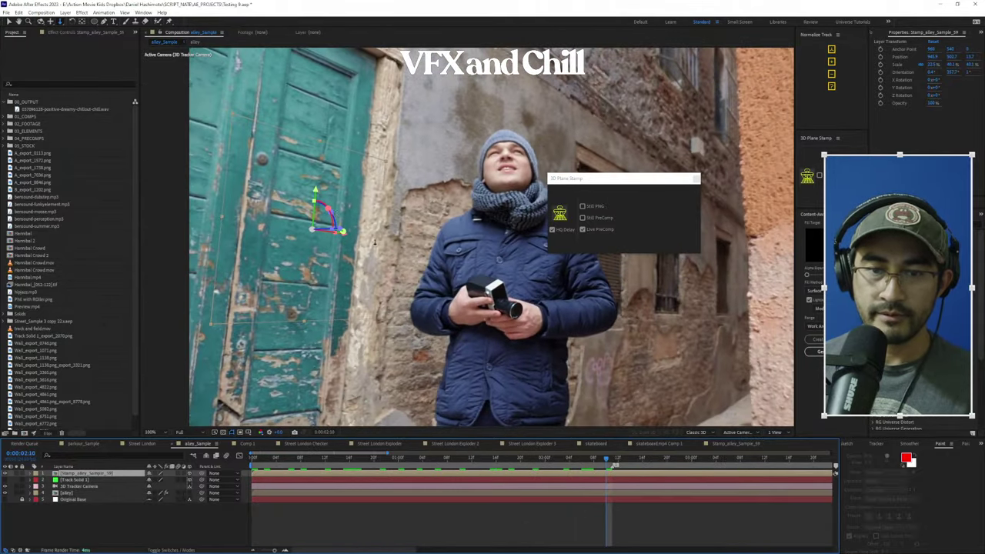
Open the live stamp precomp and play it to see its unwrapped door texture change over time
double_click(77, 473)
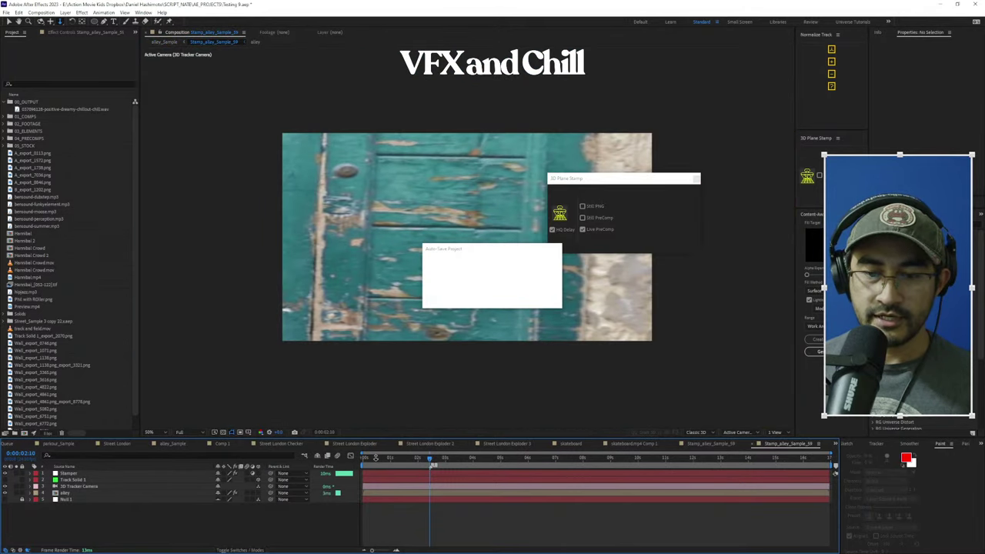
key(space)
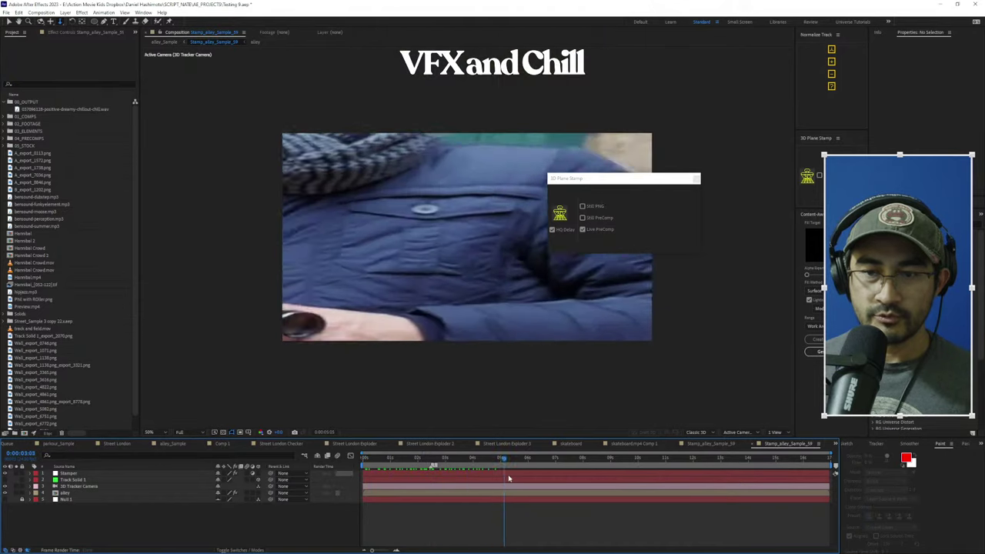
key(space)
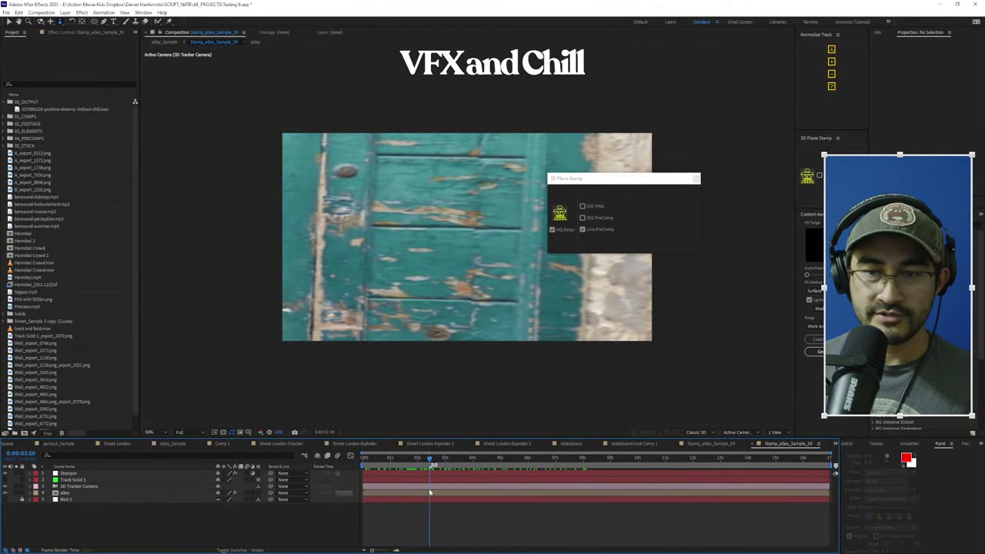
Add the text ENTER to the stamp precomp, enlarge it and place it across the upper part of the door
click(114, 21)
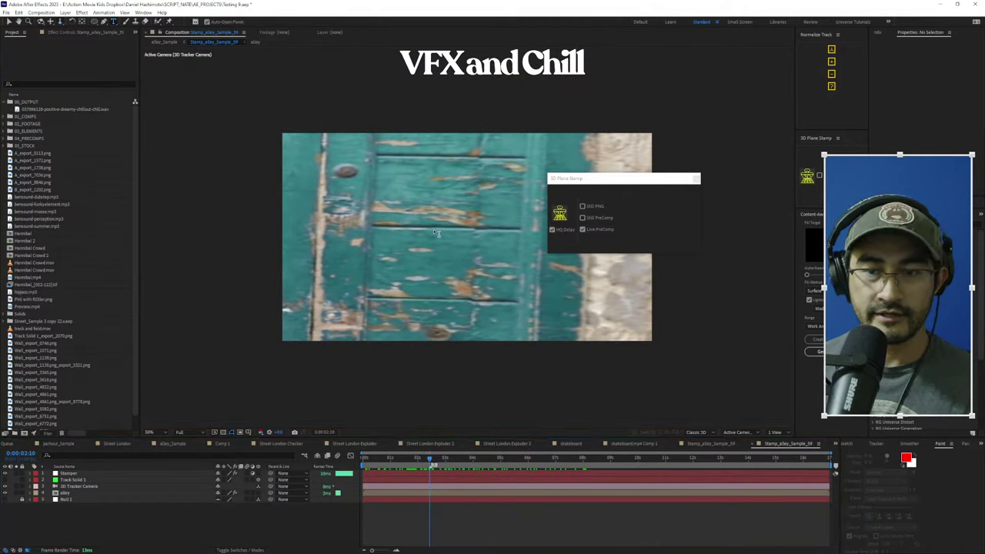
click(369, 231)
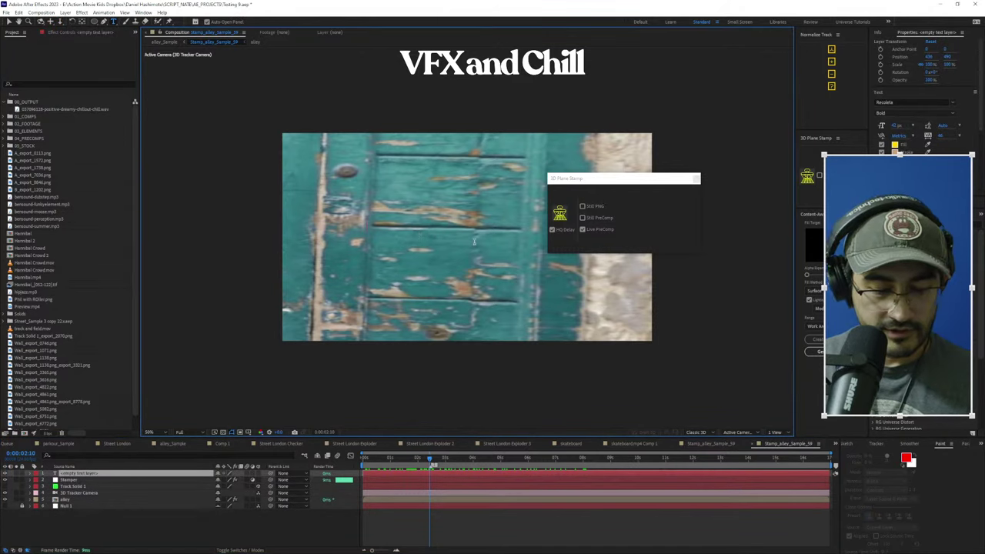
text(E)
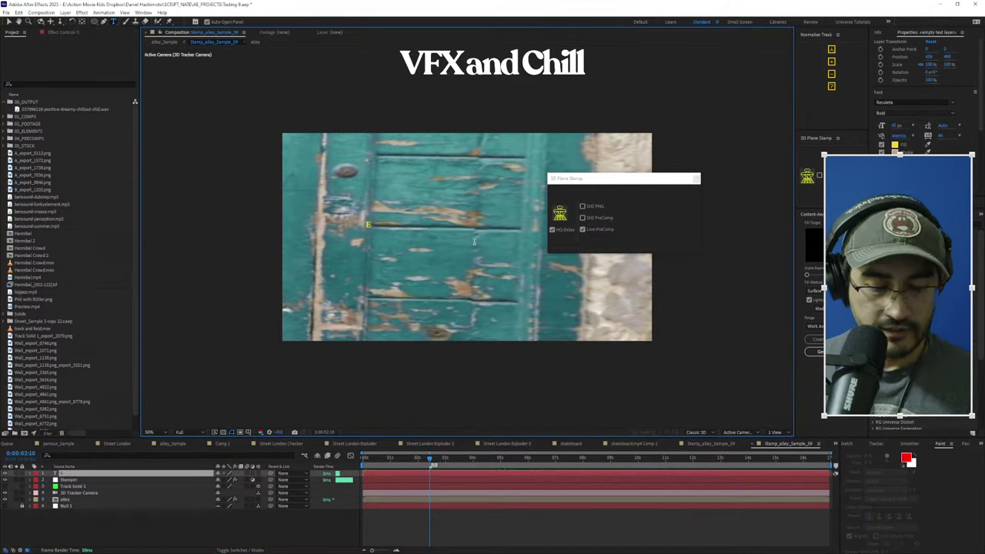
text(NTER)
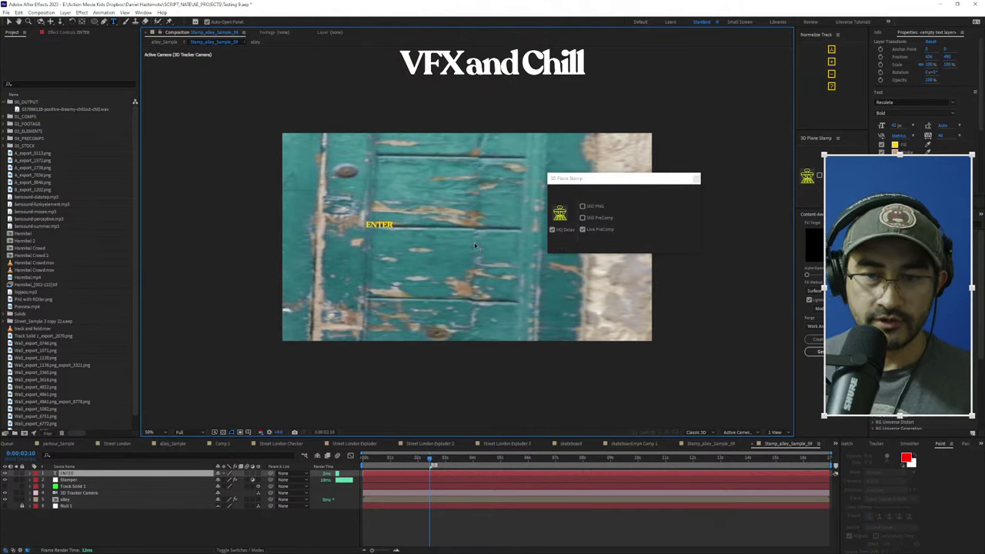
click(9, 22)
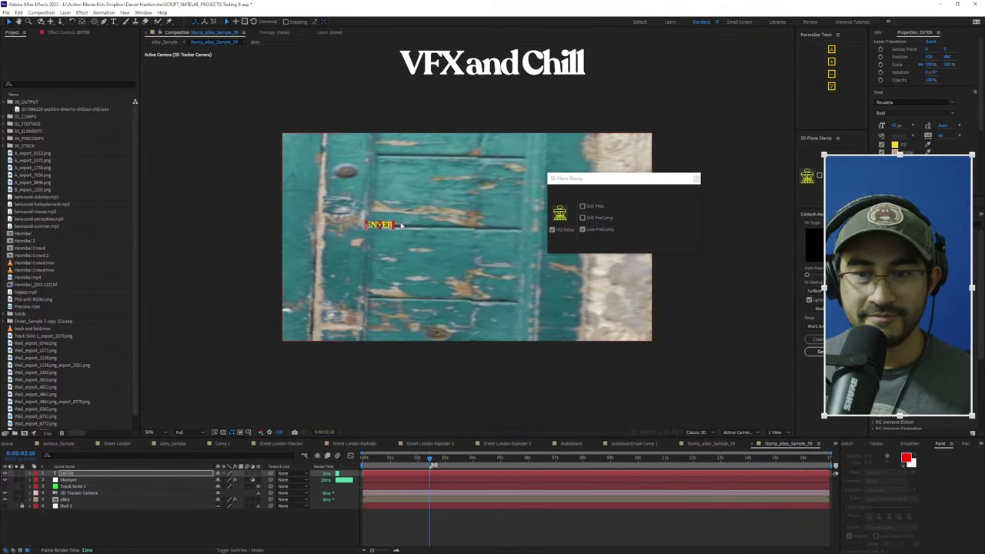
shift+drag(394, 224, 501, 198)
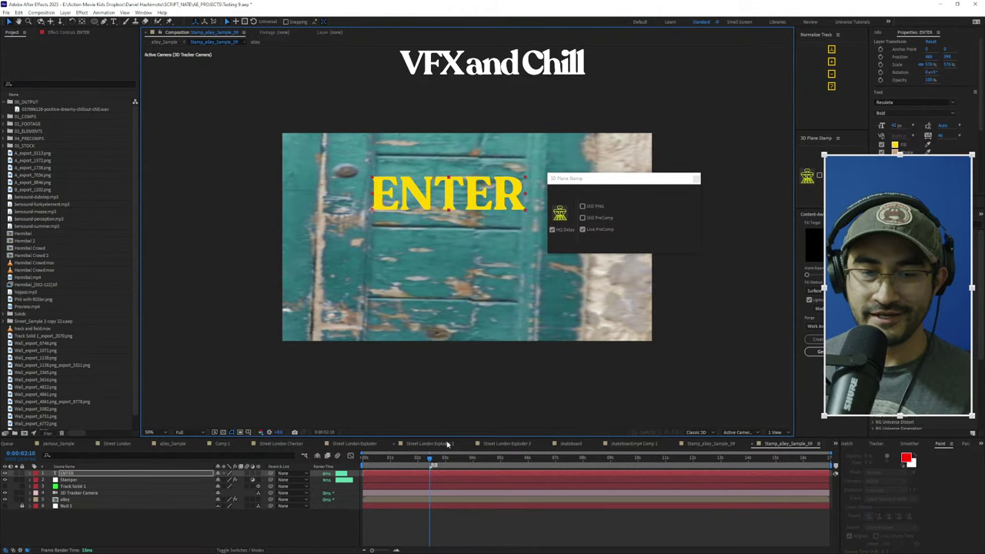
Return to the alley_Sample composition and scrub around 0:00:02:06 to check how the ENTER text follows the door
click(304, 456)
click(248, 460)
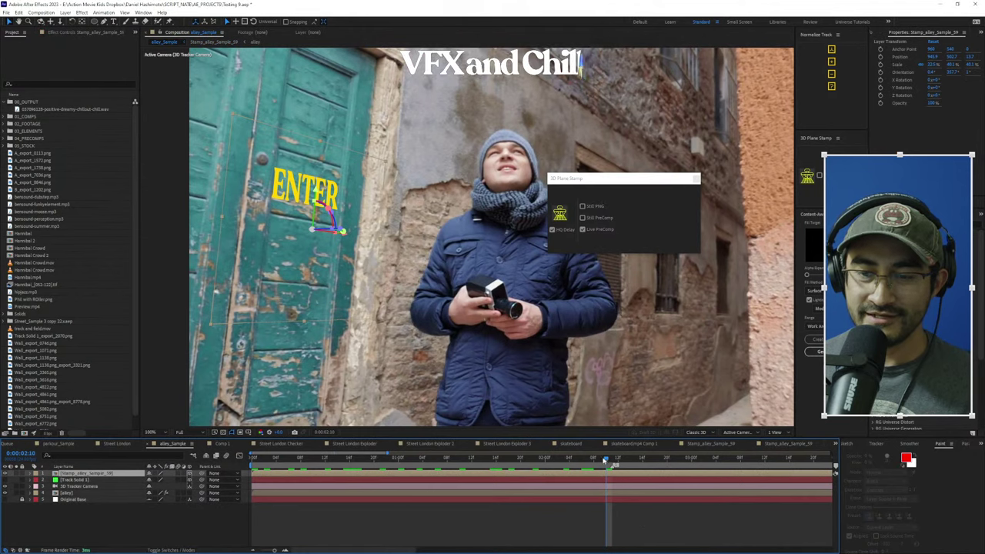
drag(605, 460, 571, 464)
key(space)
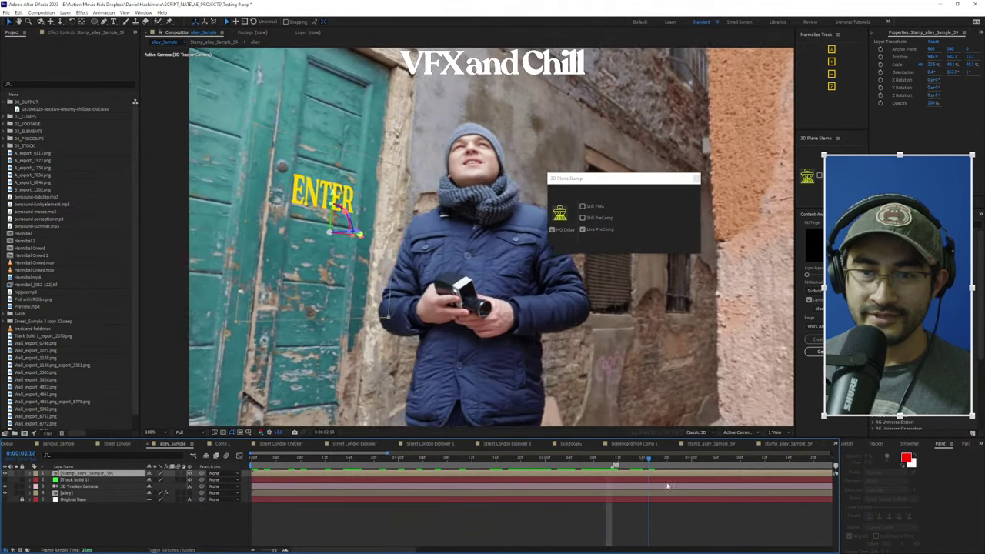
drag(720, 491, 582, 523)
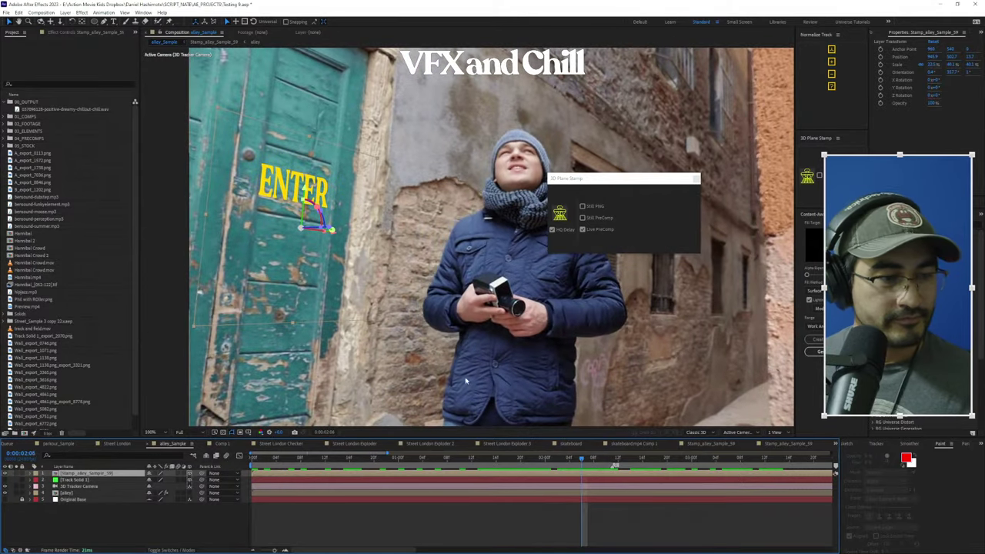
Close the floating 3D Plane Stamp and Stream Deck windows and switch to Cinema 4D
drag(616, 180, 568, 180)
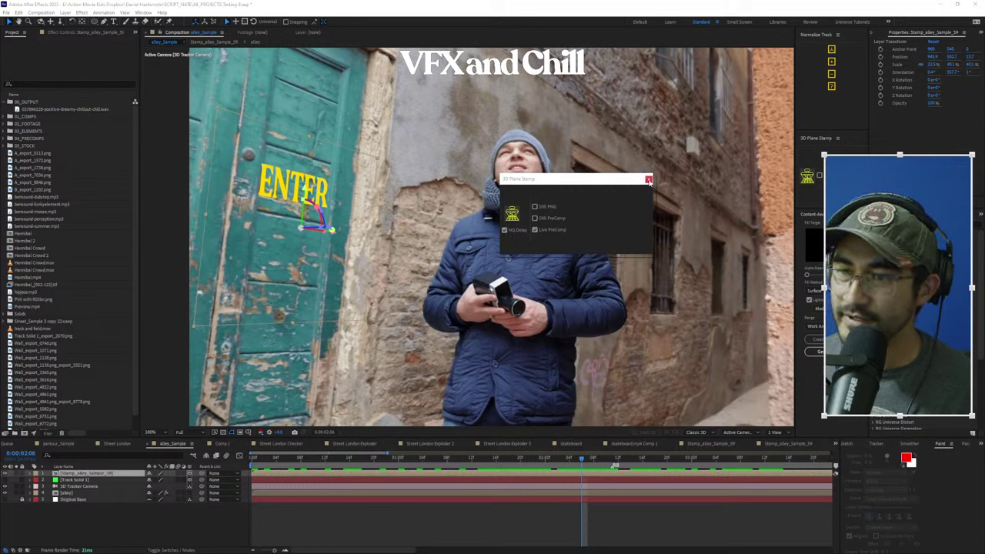
click(649, 181)
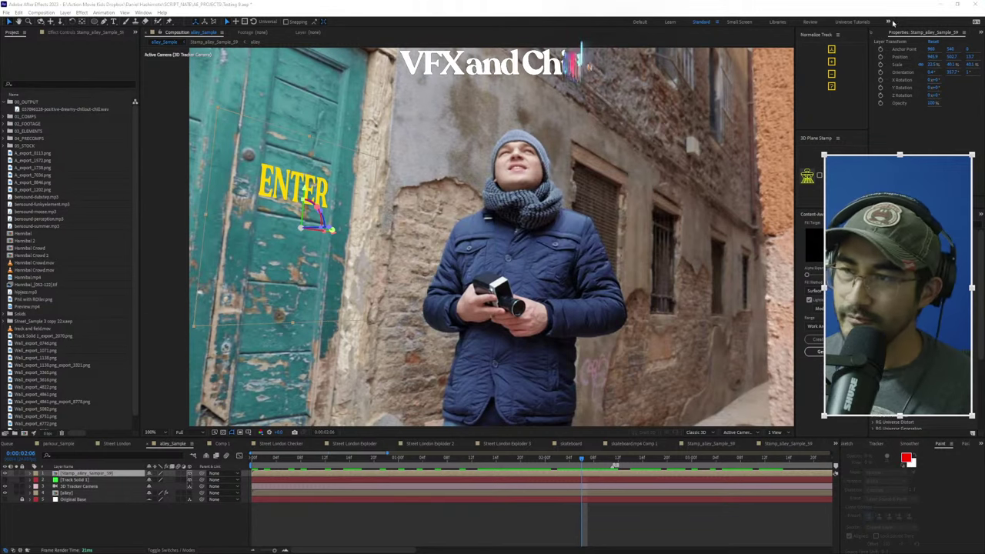
click(940, 4)
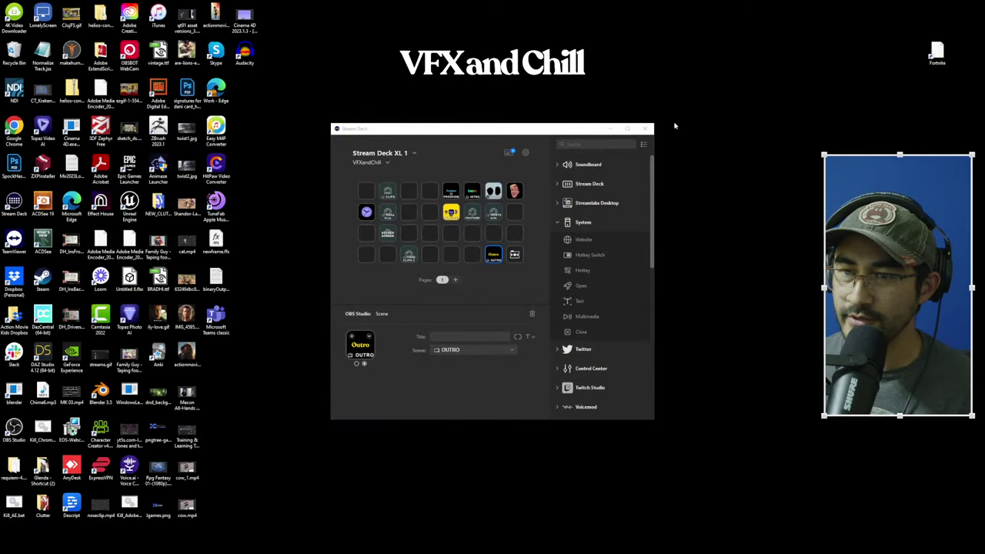
click(646, 128)
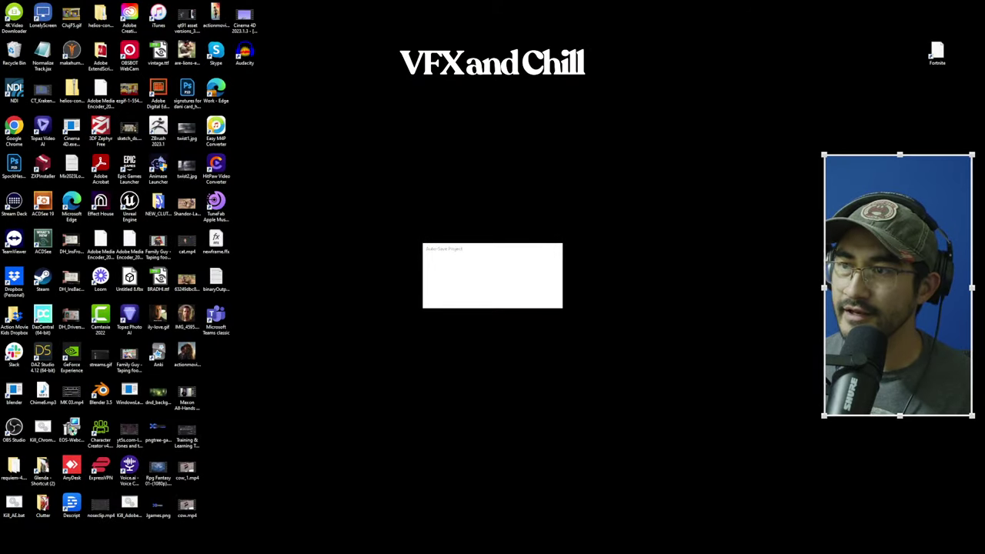
key(alt+Tab)
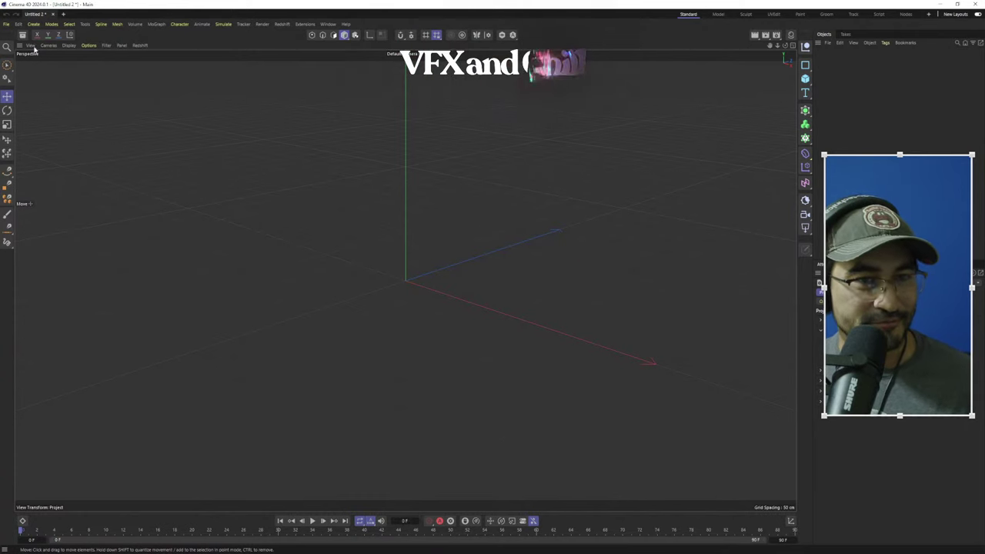
click(6, 25)
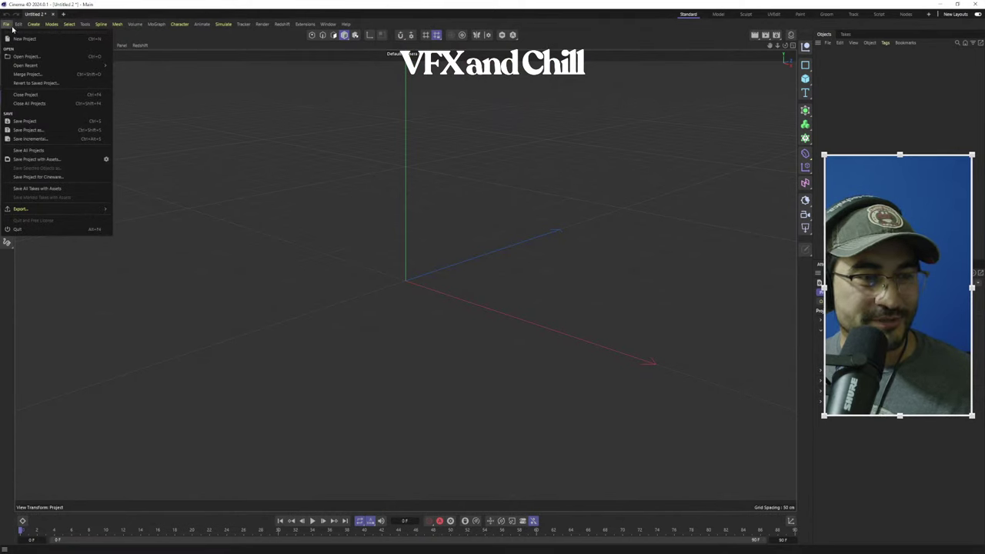
mouse_move(16, 26)
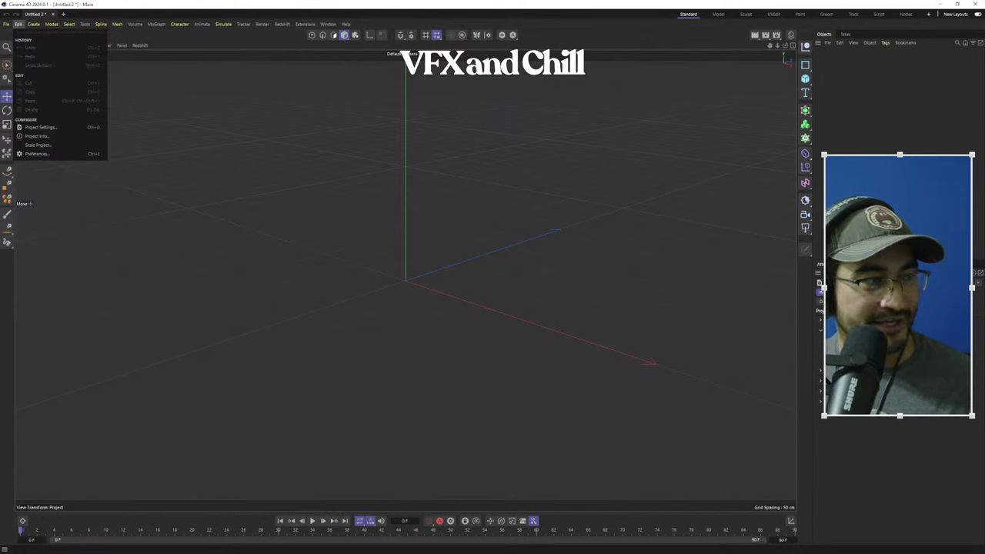
click(2, 154)
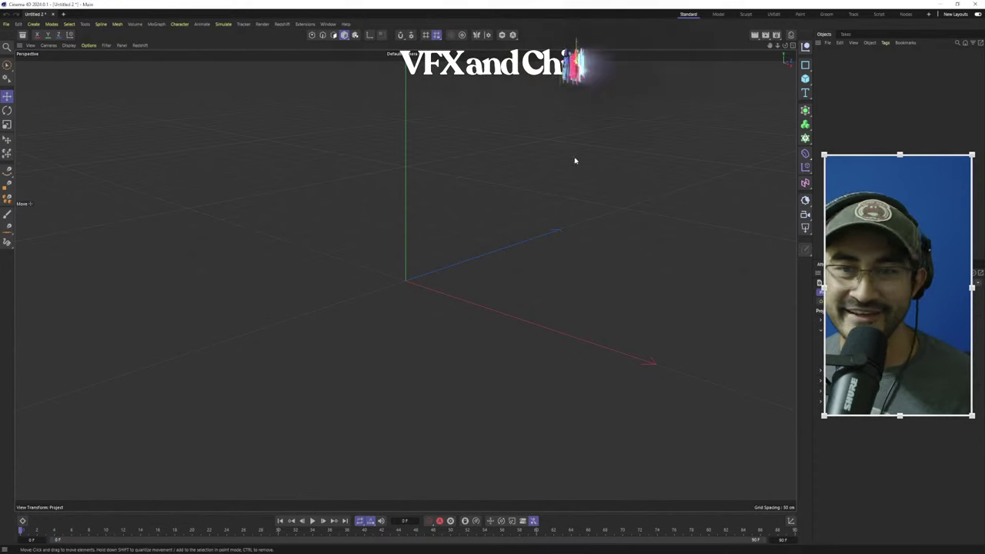
click(6, 24)
mouse_move(298, 26)
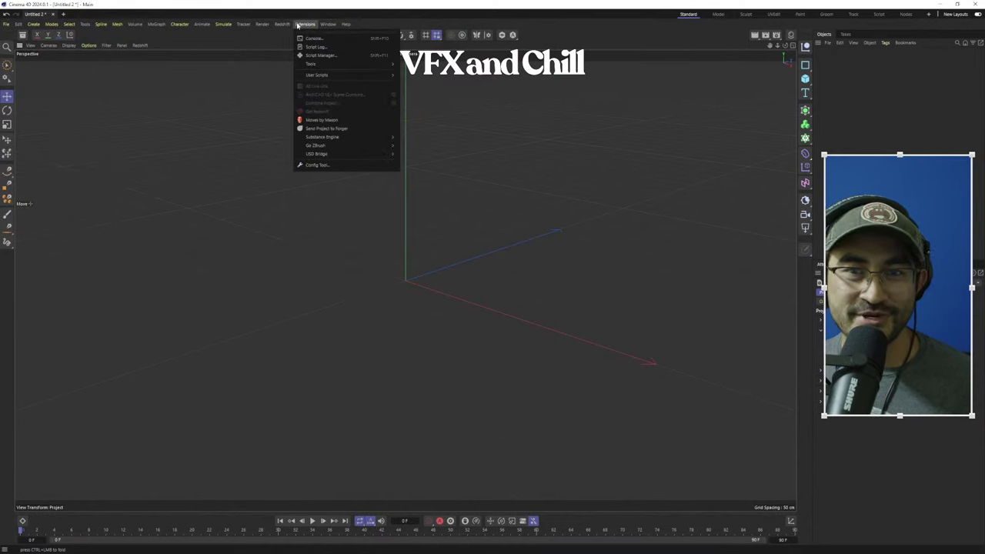
click(274, 25)
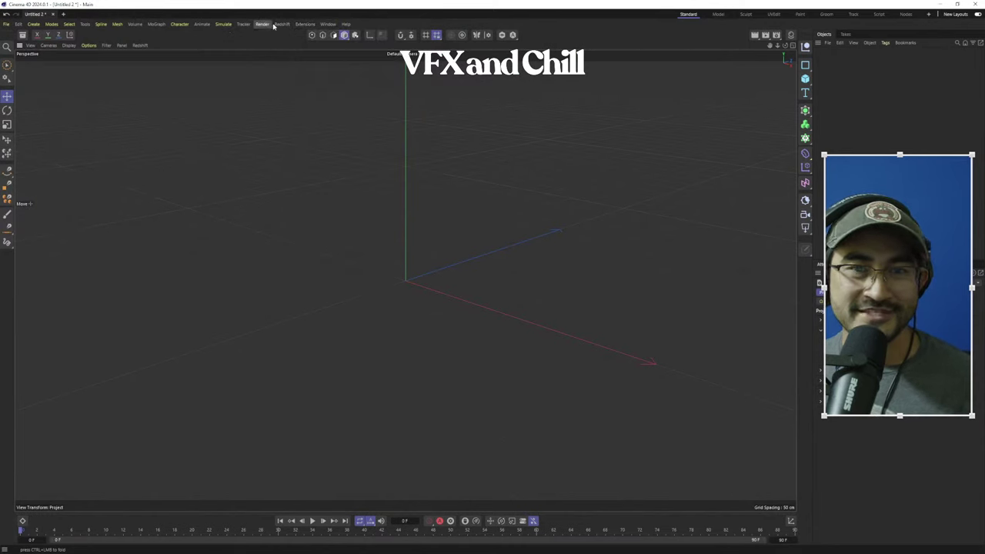
click(277, 25)
mouse_move(304, 25)
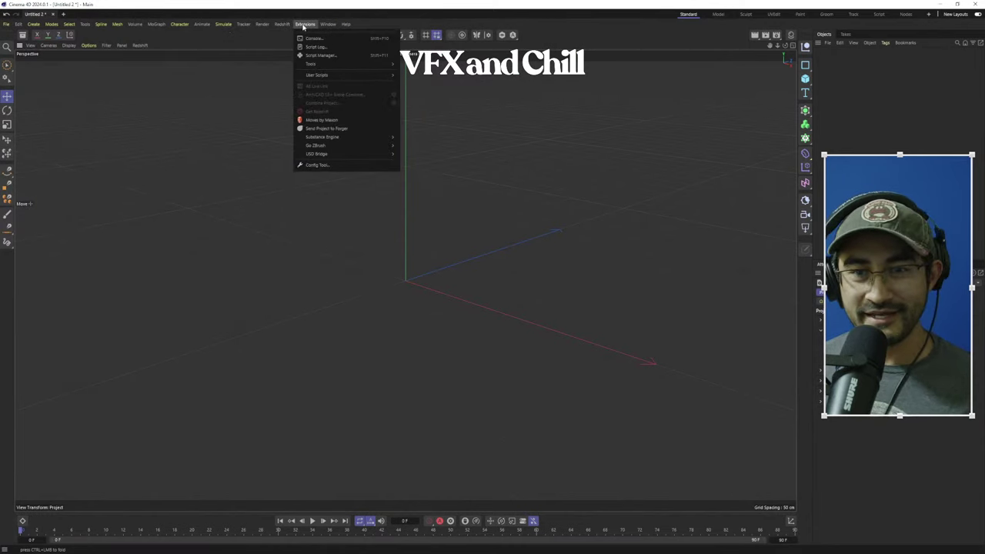
mouse_move(259, 24)
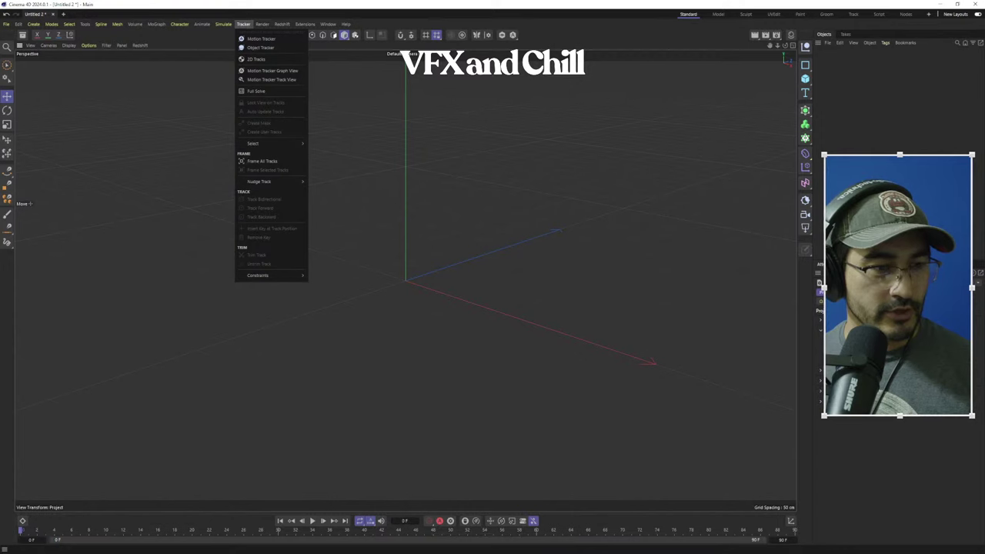
key(Escape)
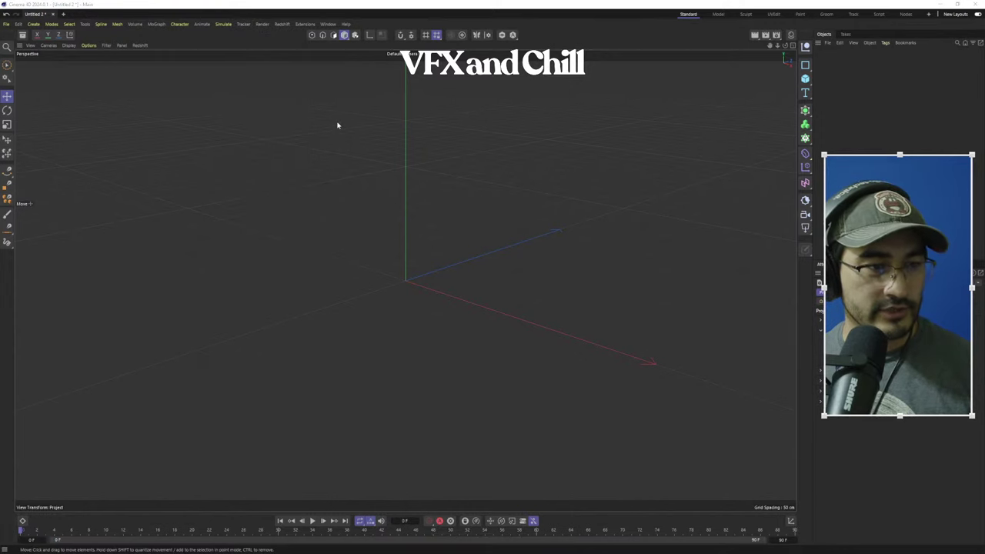
Add a Motion Tracker object to the empty Cinema 4D scene
click(231, 26)
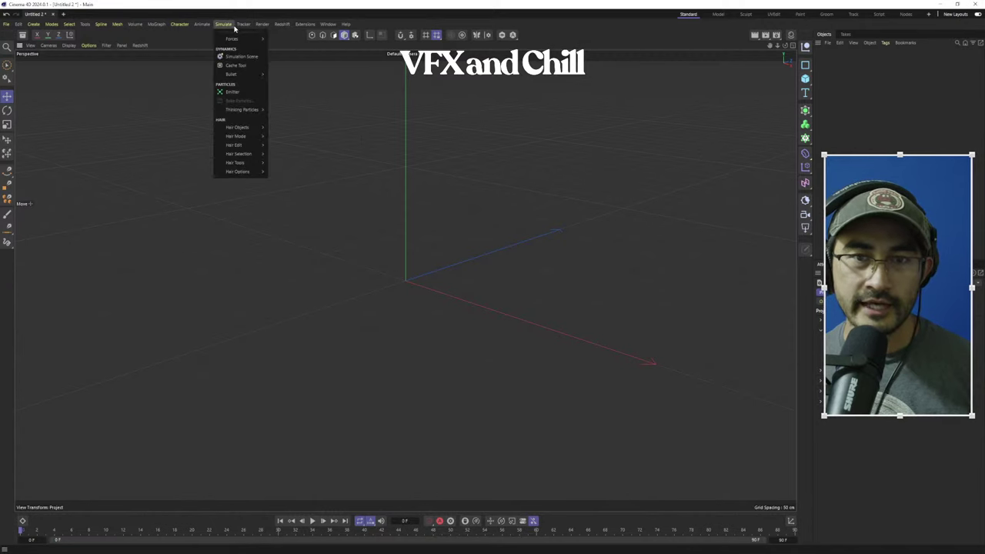
mouse_move(183, 31)
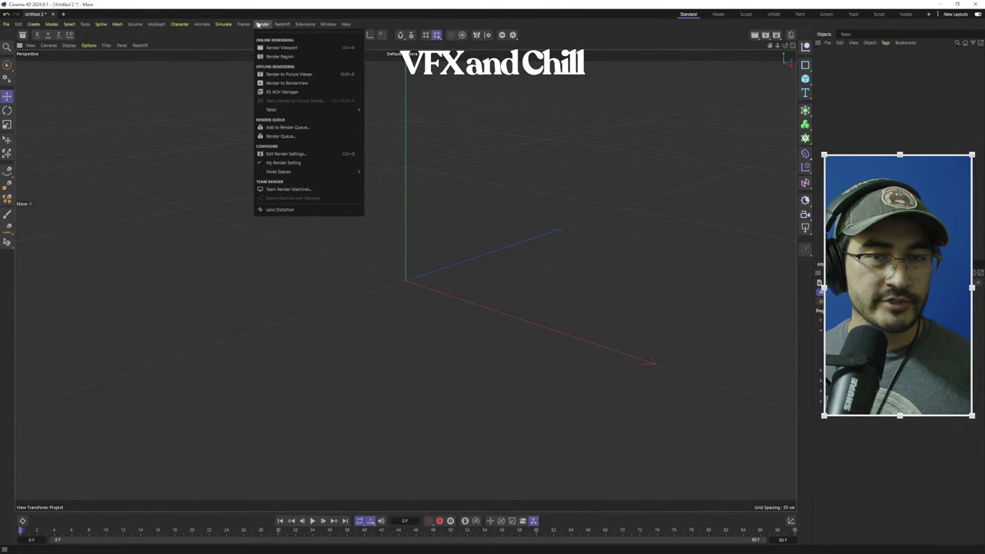
mouse_move(281, 25)
mouse_move(70, 24)
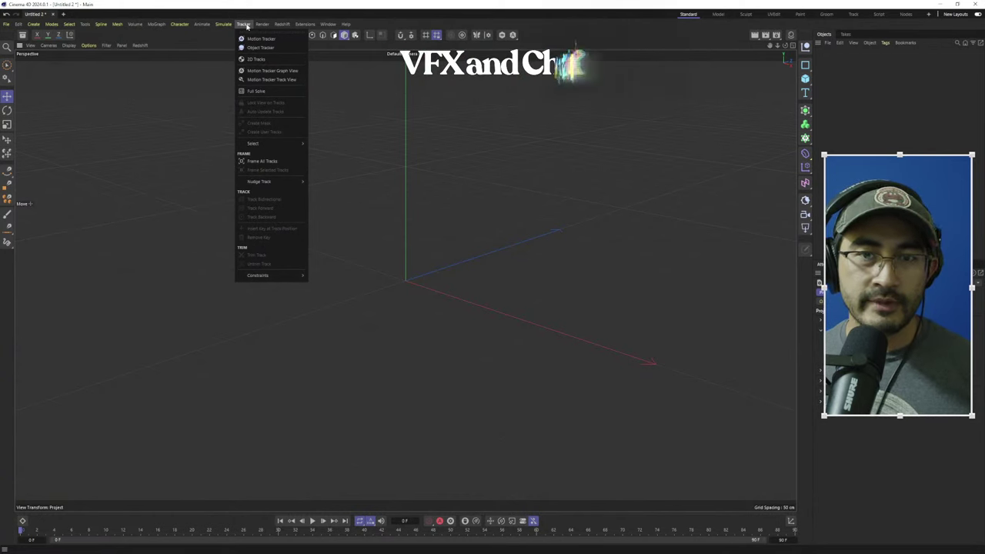
click(262, 38)
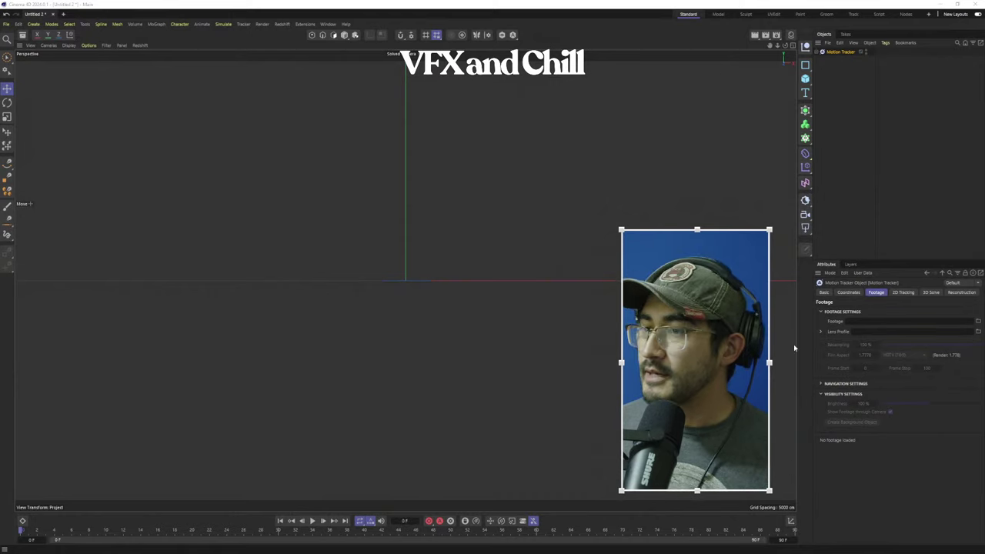
Load the parkour image sequence, starting with parkour_000.tif in the project's FOOTAGE > parkour folder, as the Motion Tracker's footage
click(902, 321)
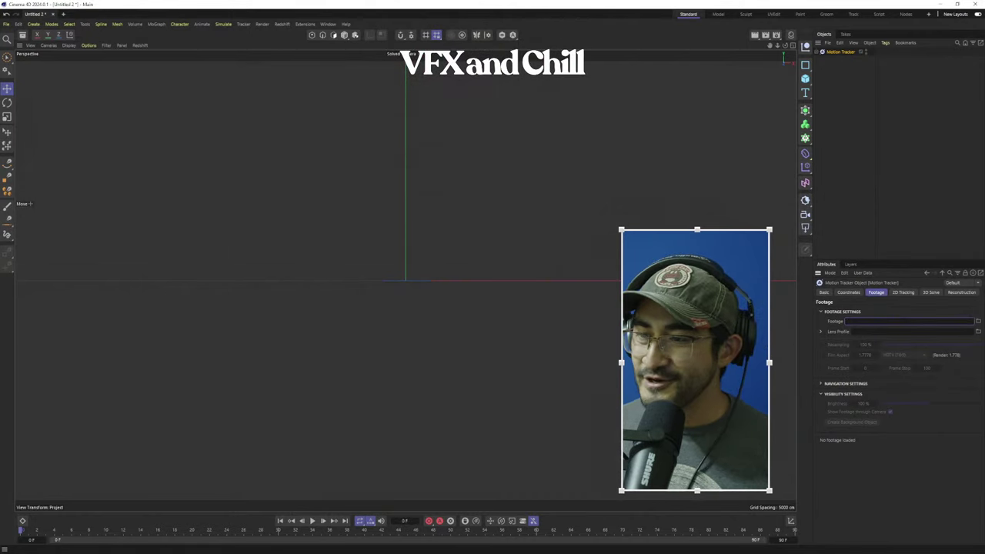
click(980, 323)
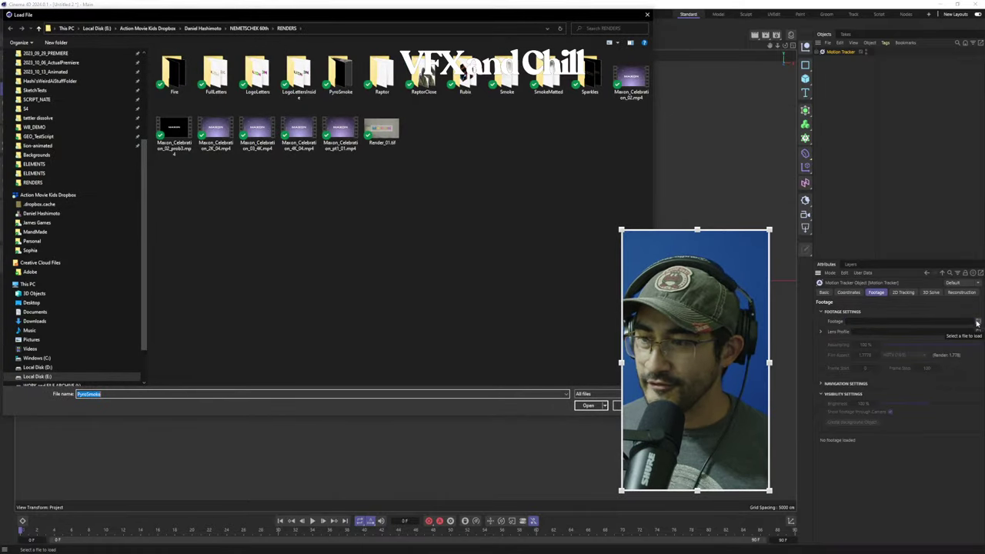
scroll(143, 92, up, 5)
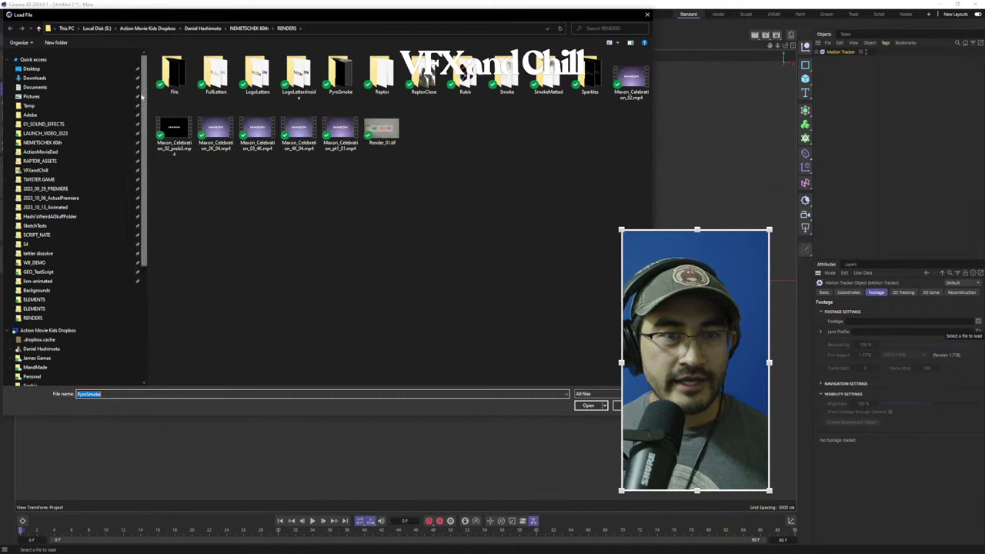
click(74, 234)
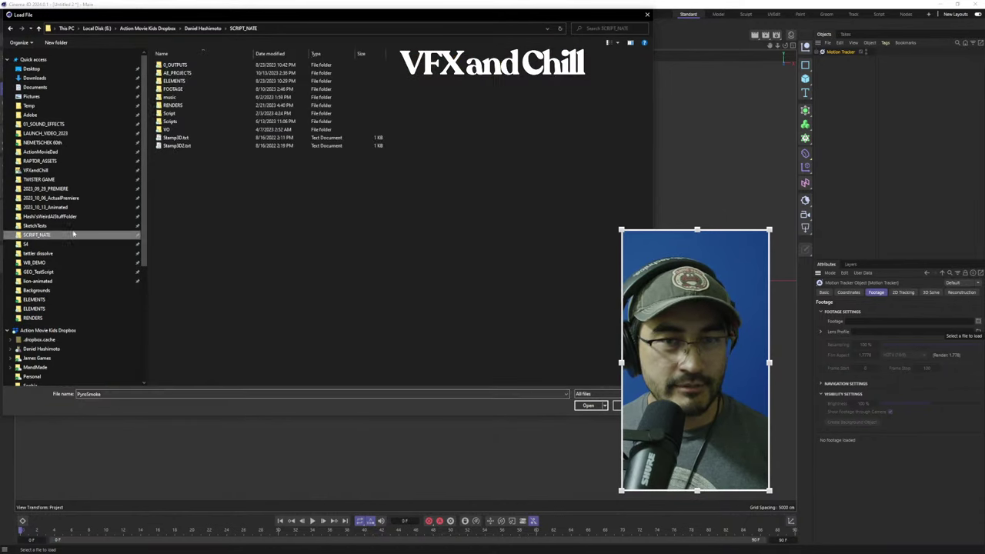
double_click(185, 89)
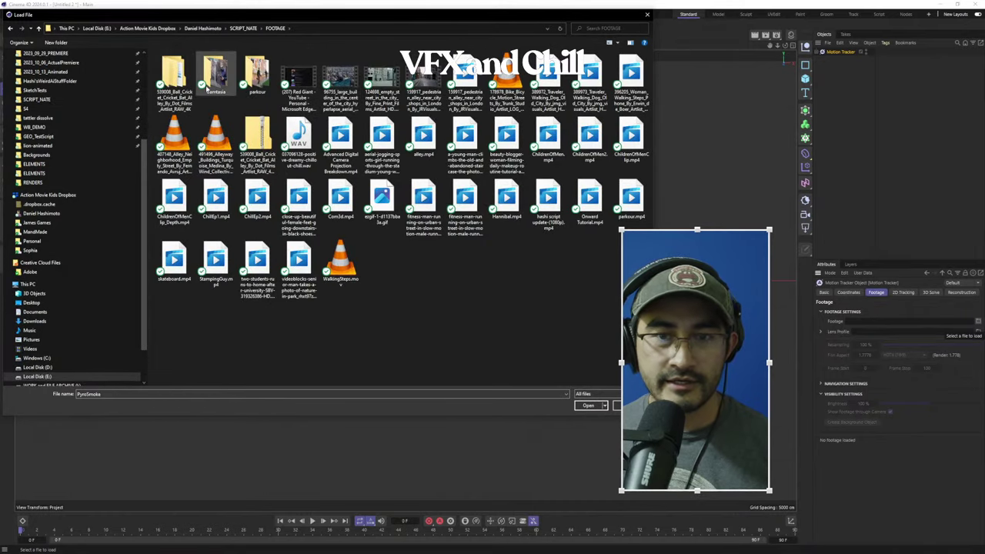
double_click(258, 77)
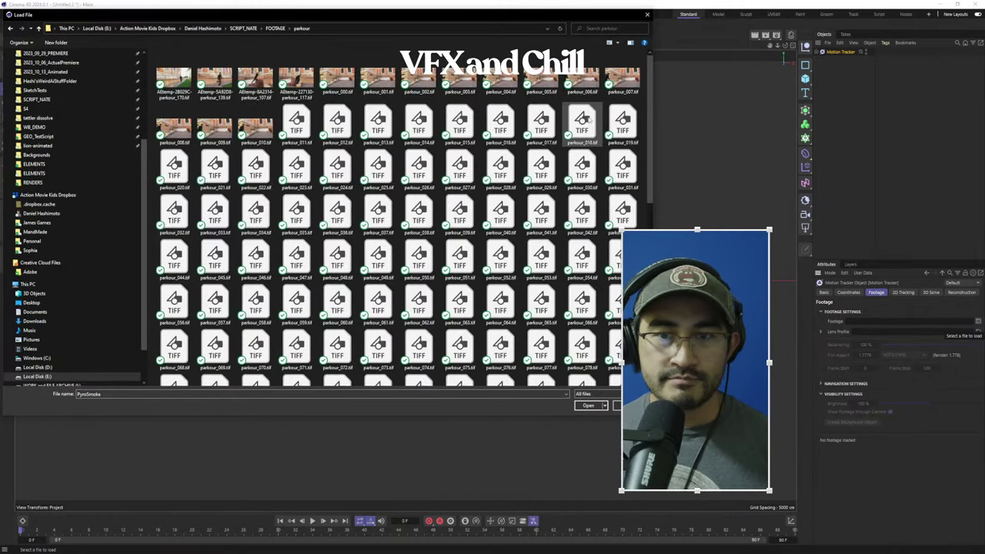
click(351, 87)
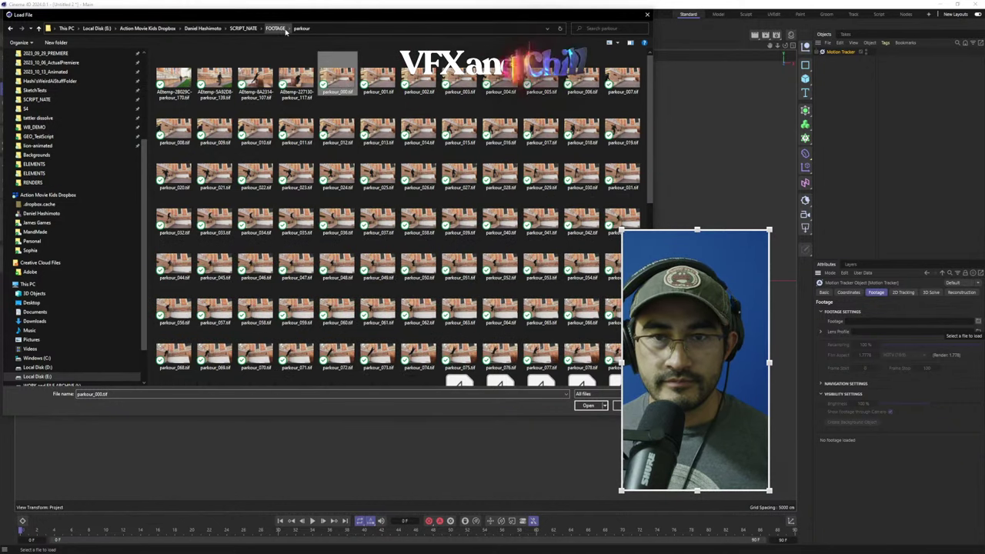
drag(337, 73, 301, 42)
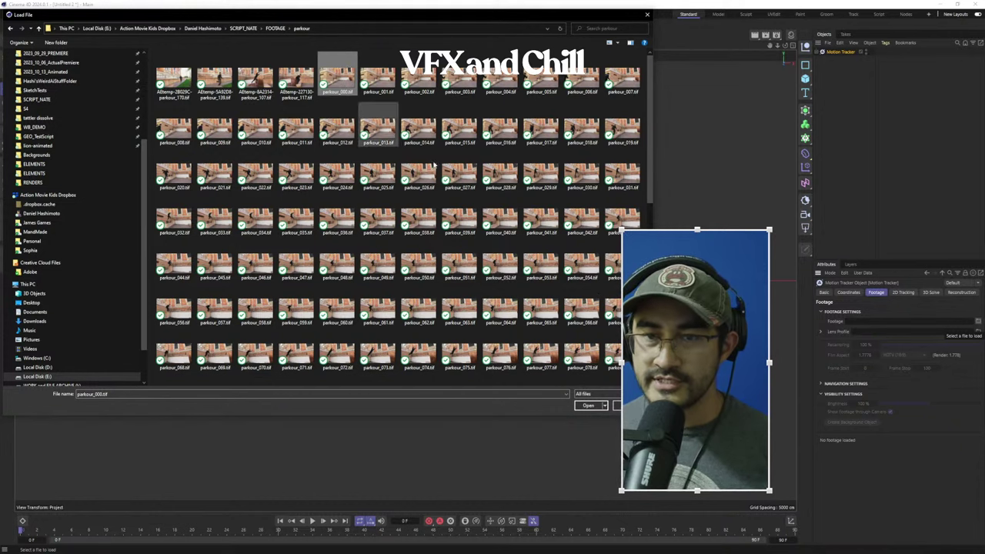
click(275, 29)
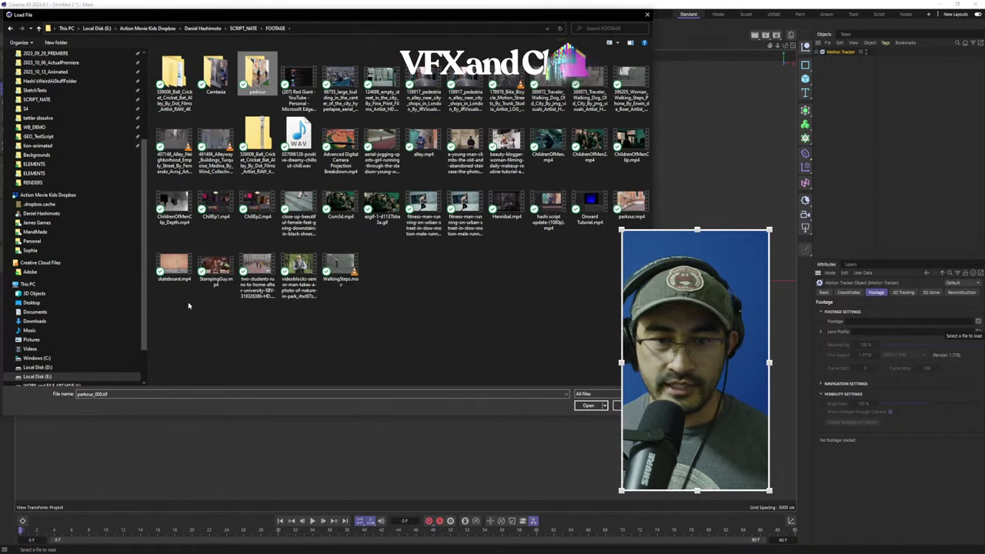
double_click(258, 73)
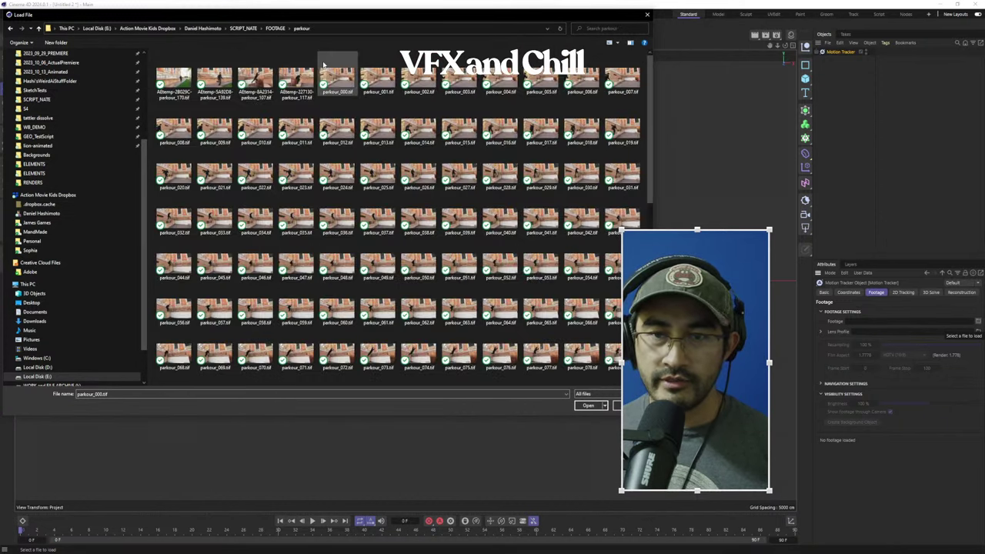
click(588, 406)
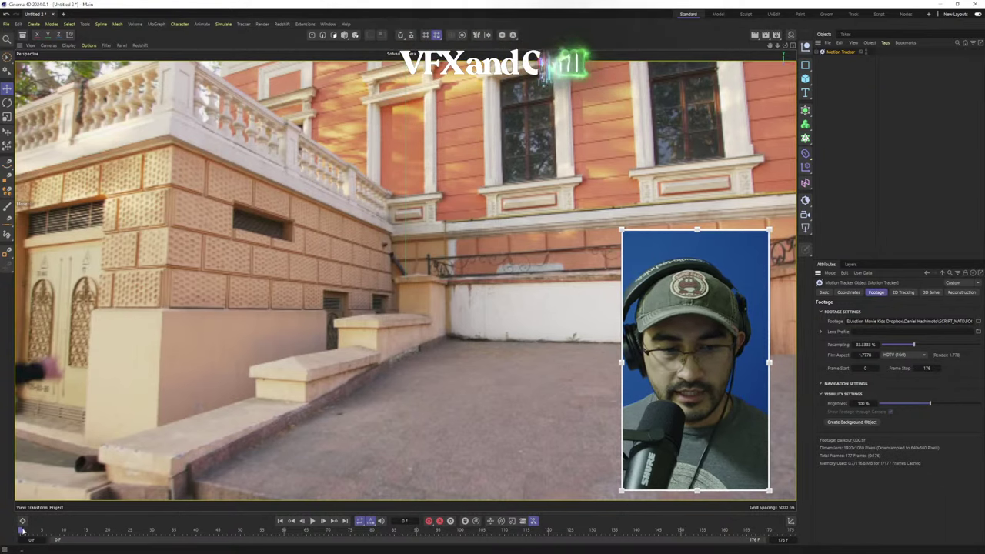
Scrub the loaded parkour footage, return to frame 0 and run automatic 2D tracking with 300 tracks
mouse_move(21, 531)
mouse_down()
mouse_move(523, 528)
mouse_move(592, 516)
mouse_move(13, 546)
mouse_move(634, 508)
mouse_move(21, 545)
mouse_up()
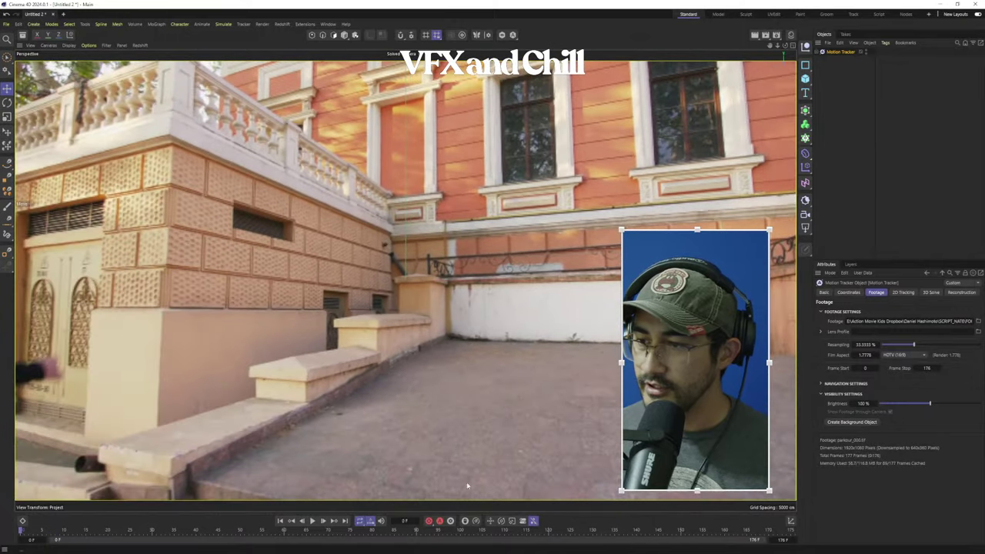
click(905, 293)
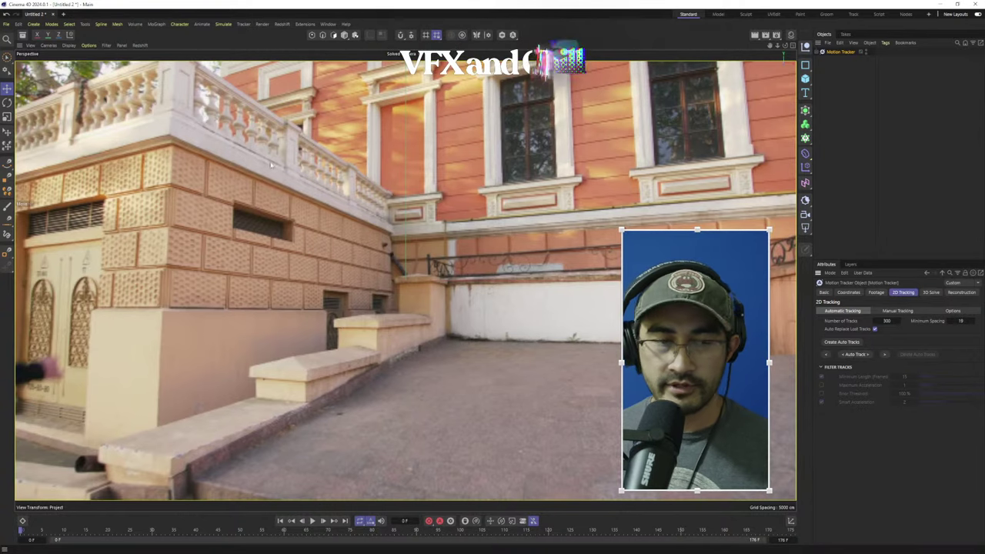
click(850, 342)
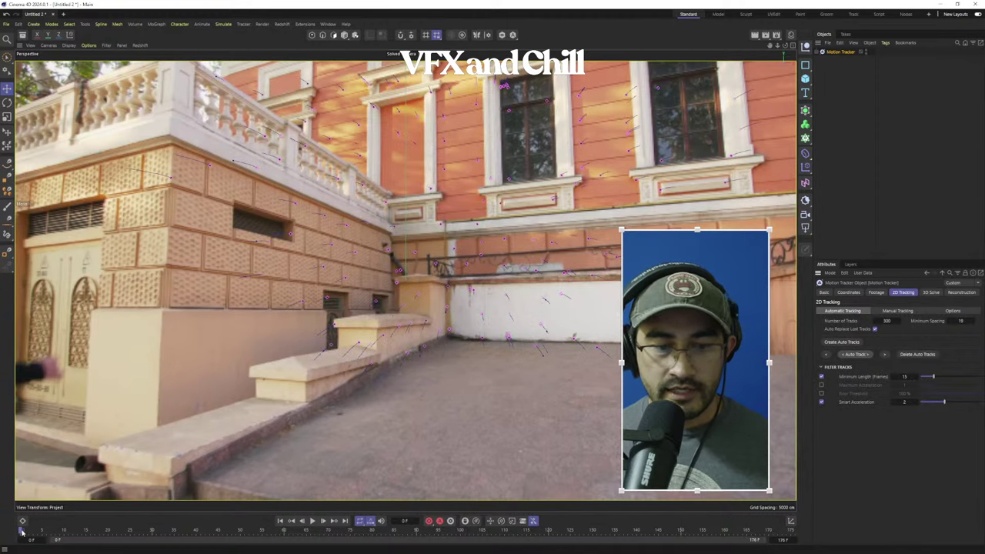
Scrub back and forth between frames 34 and 157 to examine how the 2D tracks follow the building and the runner
drag(21, 531, 712, 527)
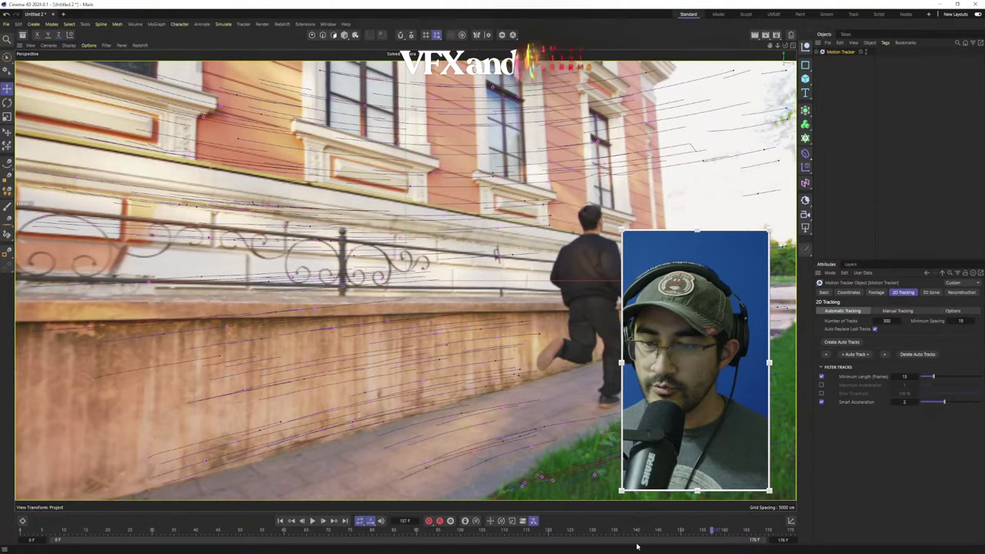
drag(722, 535, 170, 532)
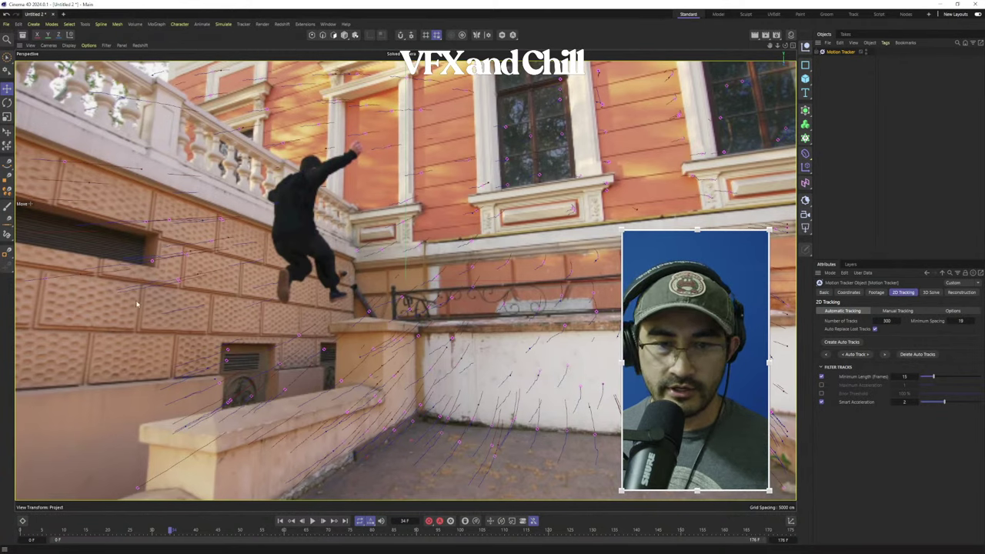
drag(172, 530, 381, 531)
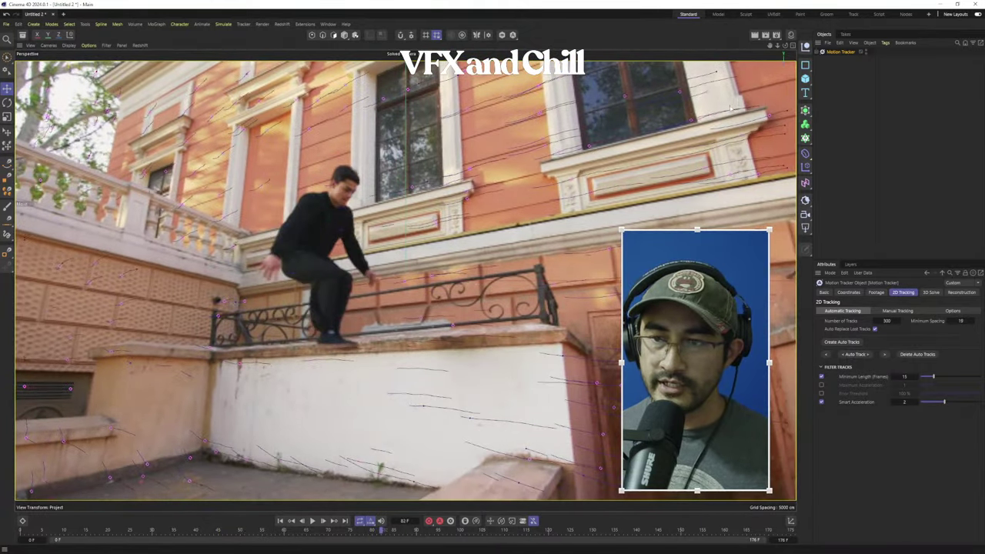
drag(385, 535, 559, 531)
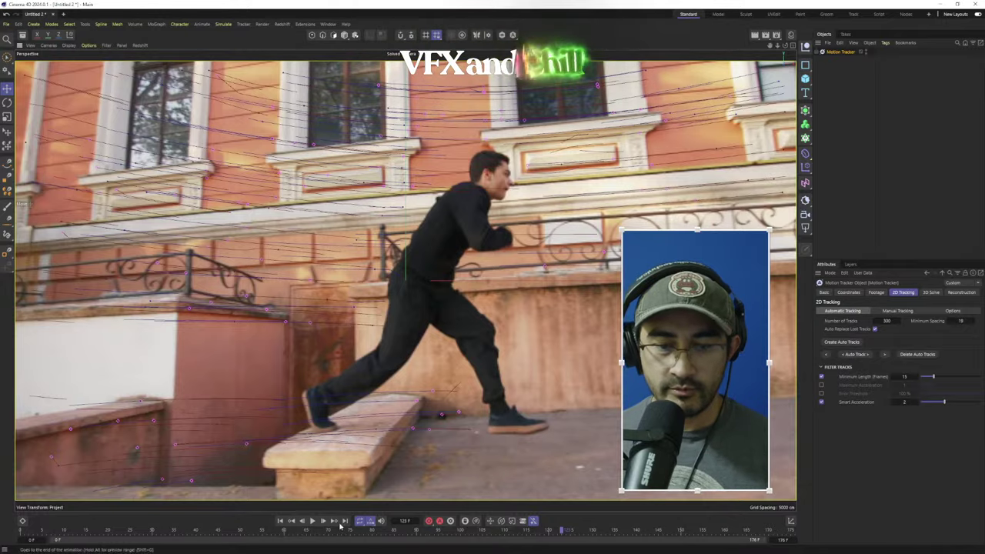
drag(297, 533, 442, 552)
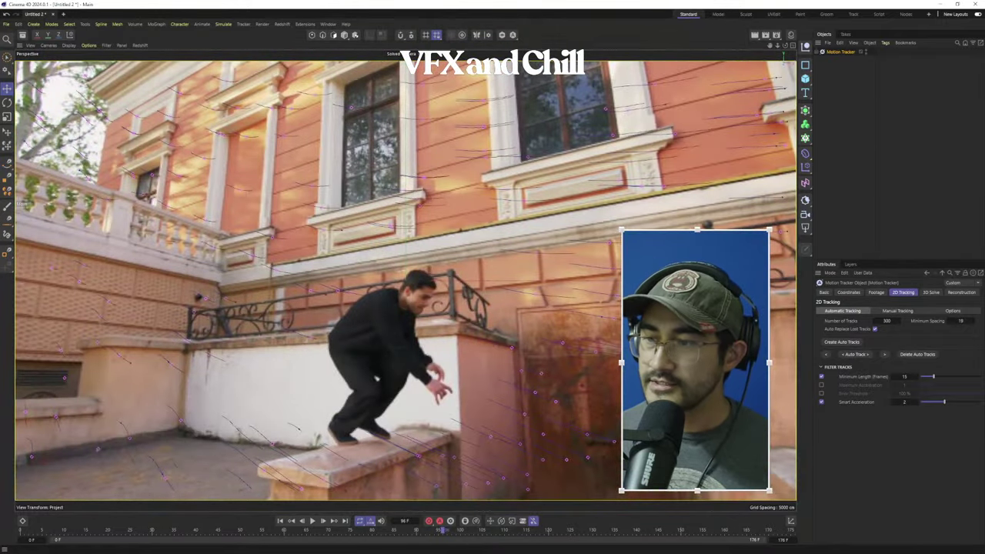
Run the 3D solver on the tracked footage using Full 3D Reconstruction and an Unknown but Constant focal length
click(930, 292)
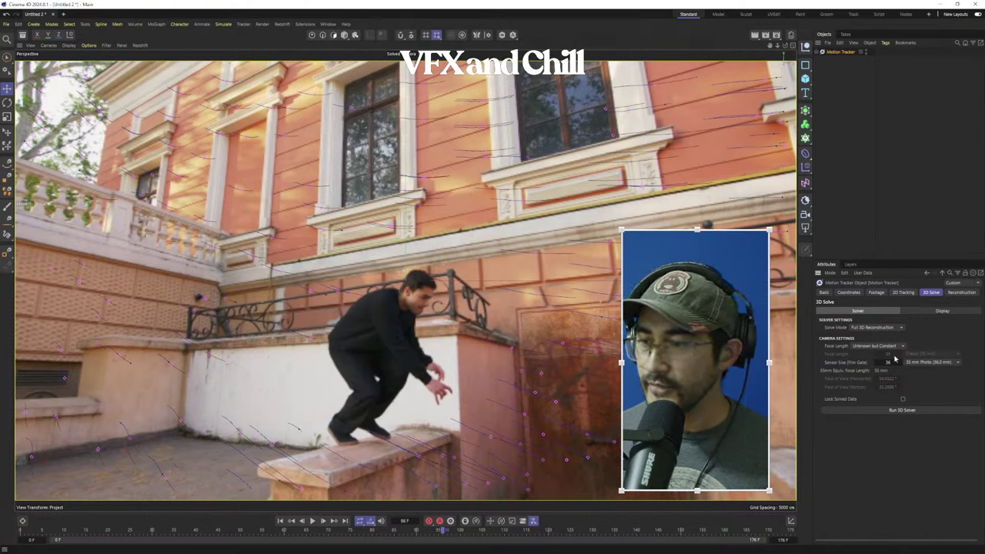
click(909, 294)
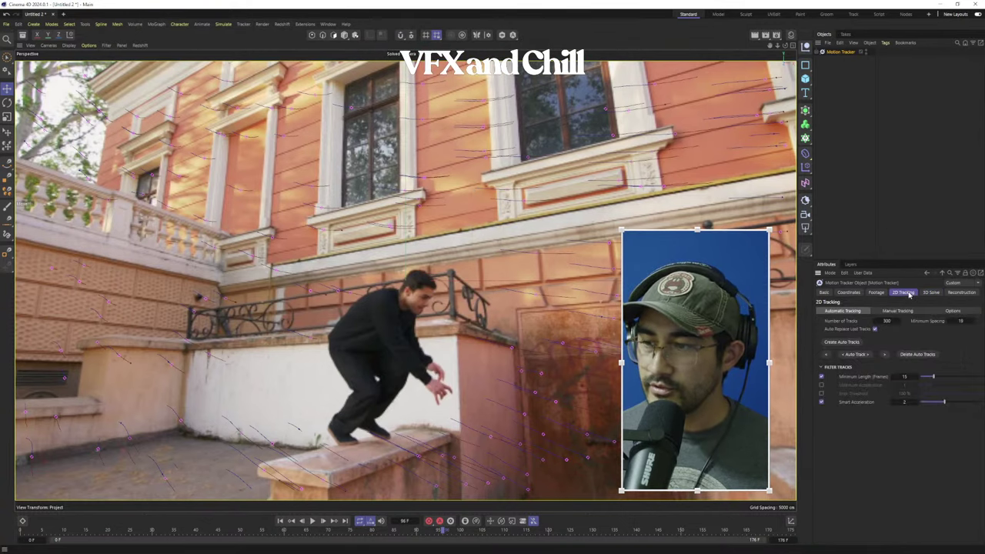
click(928, 293)
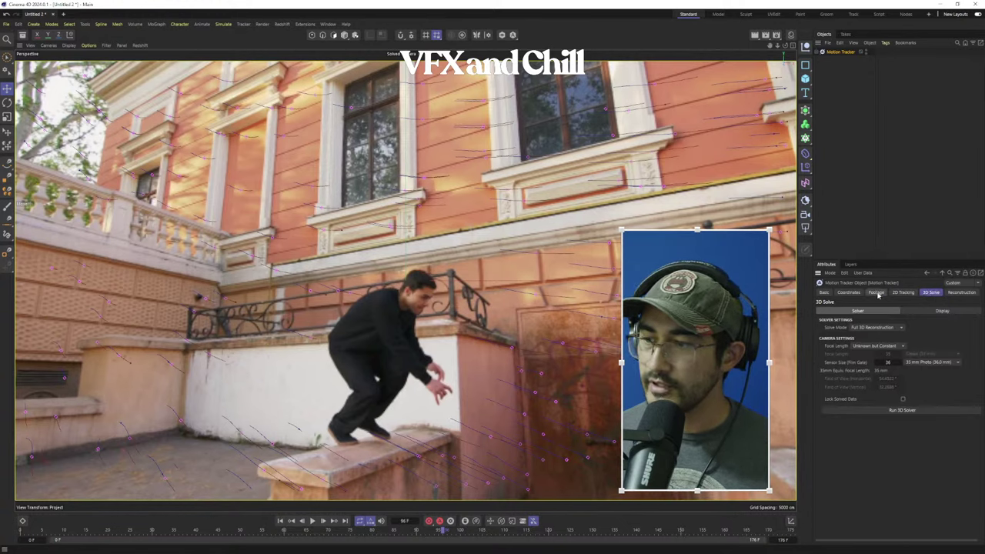
click(918, 411)
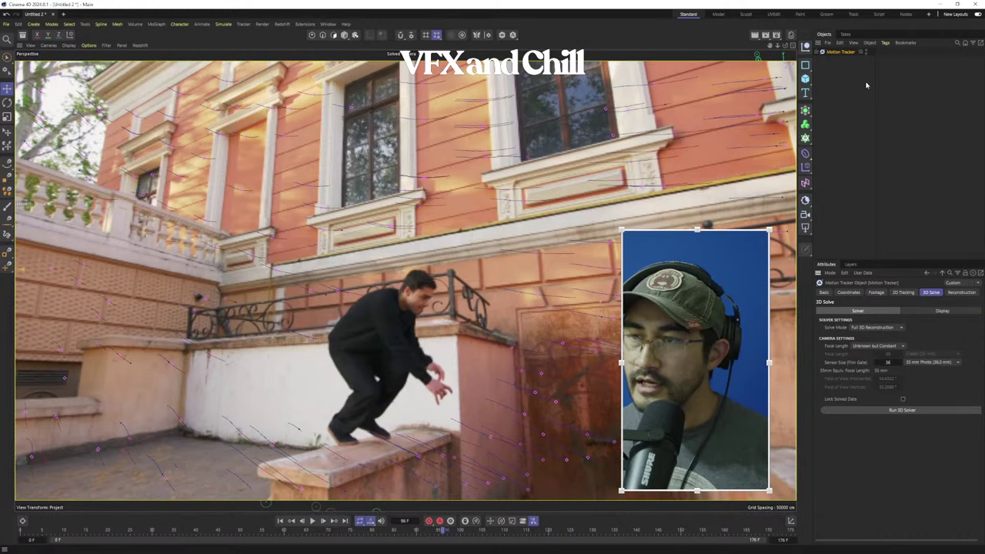
Select the solved camera under the Motion Tracker and view its path and the point cloud through the default camera
click(820, 51)
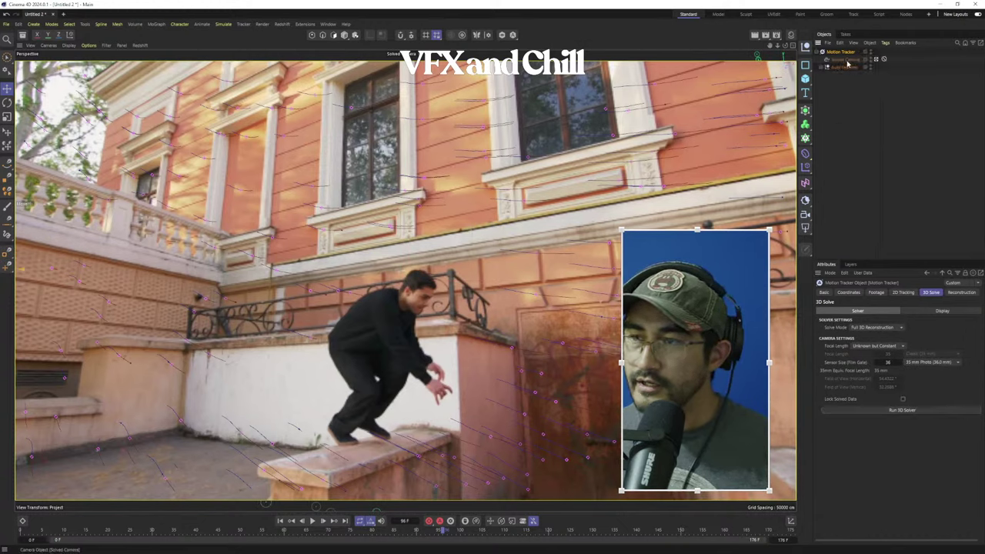
click(856, 60)
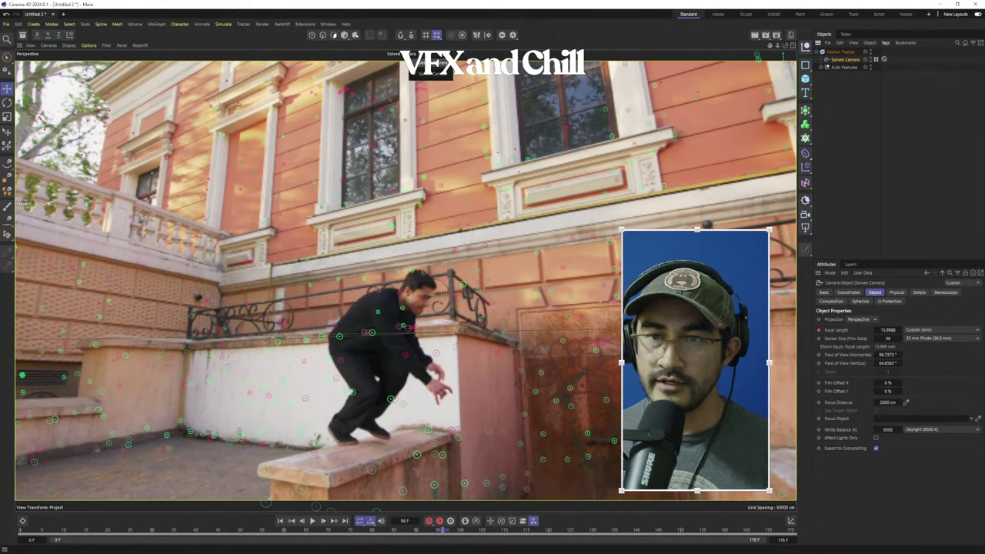
click(428, 63)
alt+drag(405, 281, 554, 282)
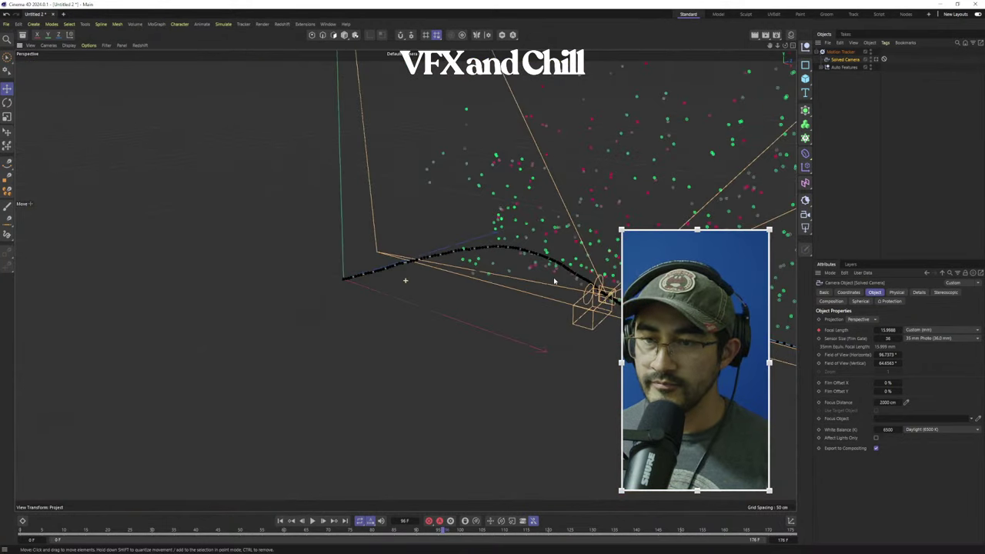
alt+middle_drag(555, 282, 352, 269)
alt+drag(352, 268, 206, 508)
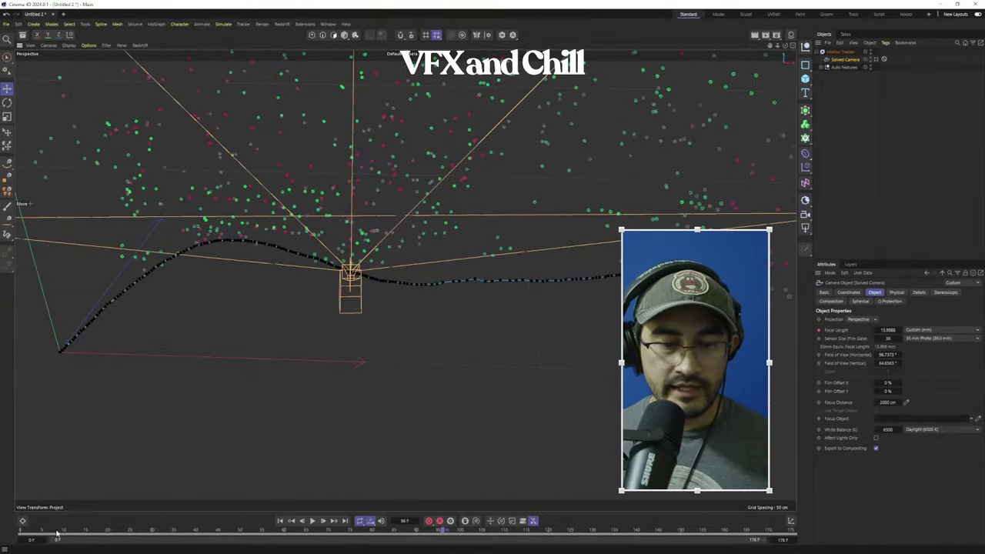
Scrub the solved camera back to frame 0 and orbit the point cloud to examine how it represents the building
drag(46, 529, 205, 542)
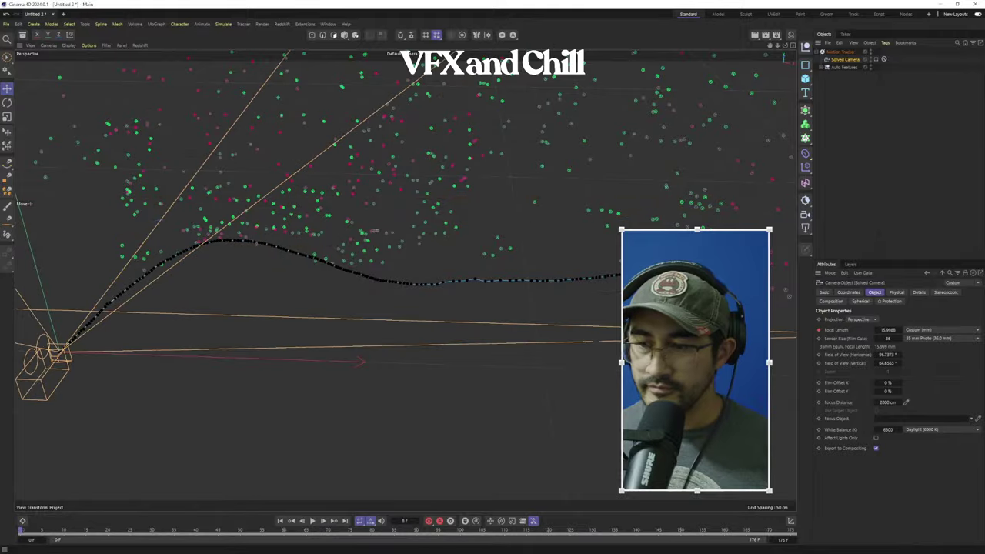
alt+drag(246, 264, 338, 193)
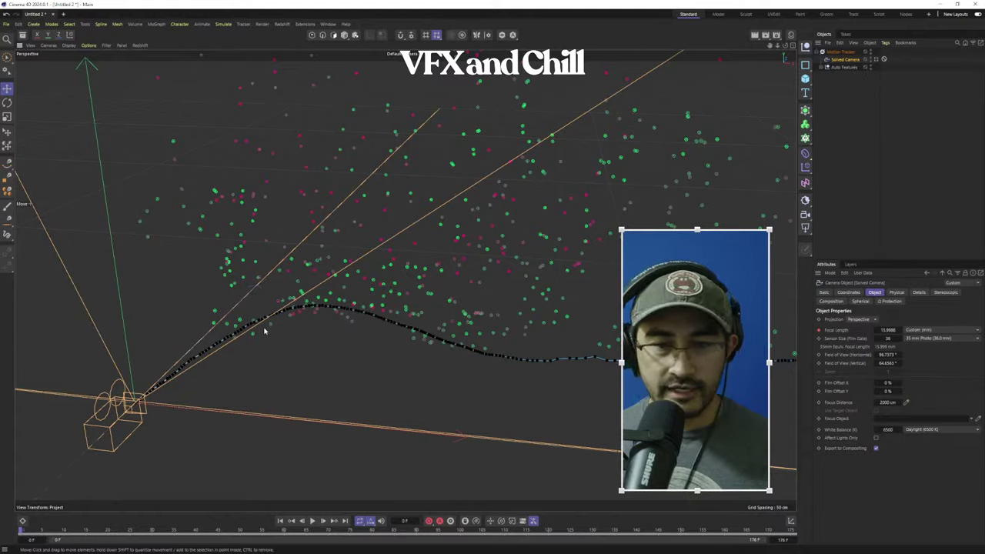
alt+drag(264, 331, 305, 332)
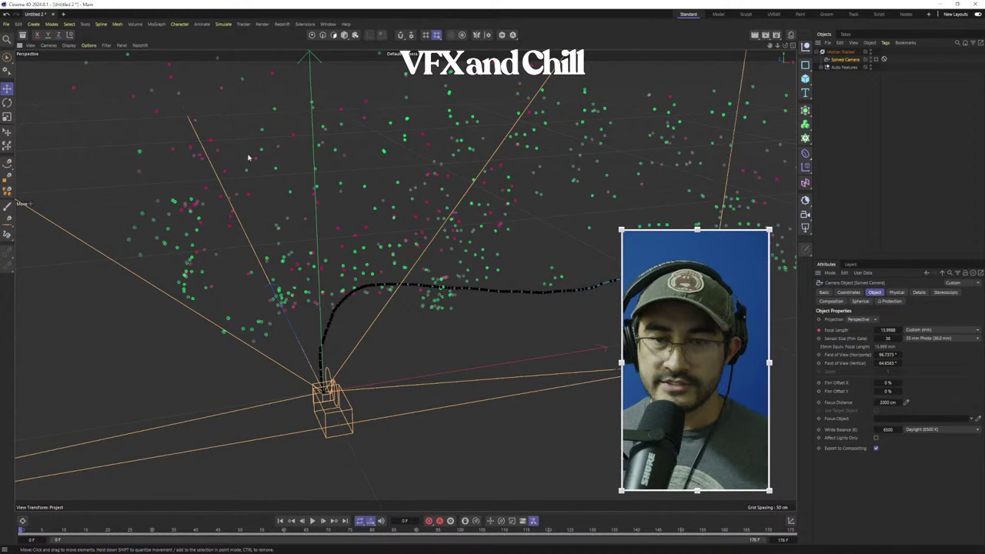
alt+drag(317, 316, 326, 304)
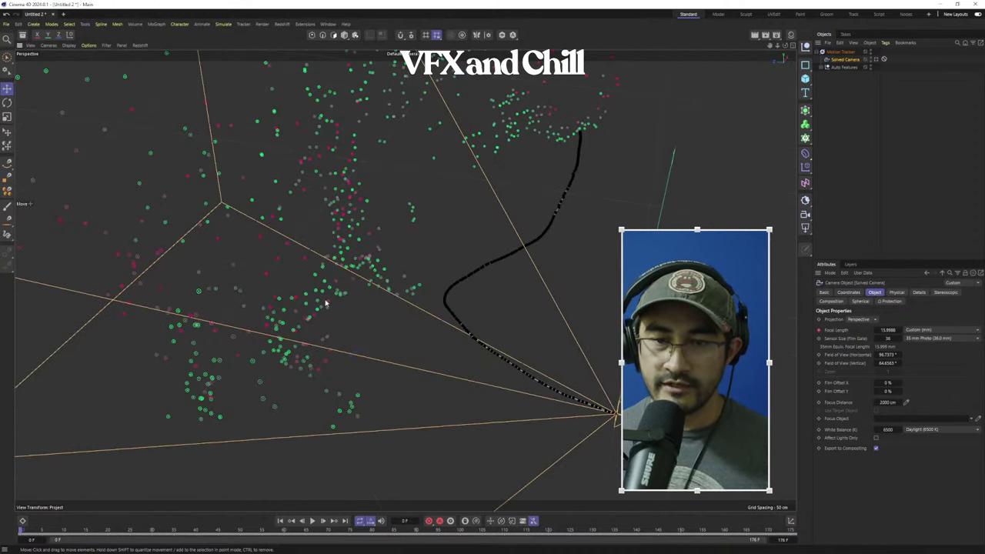
alt+drag(590, 77, 645, 192)
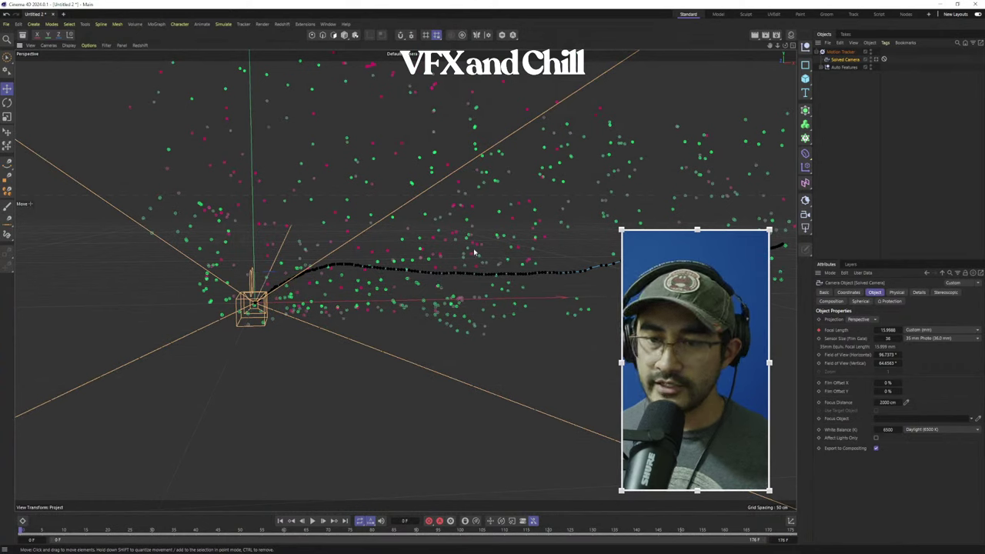
Expand the Auto Features group, look through the solved camera and scrub to frame 97 to check the features against the footage
click(827, 67)
click(844, 67)
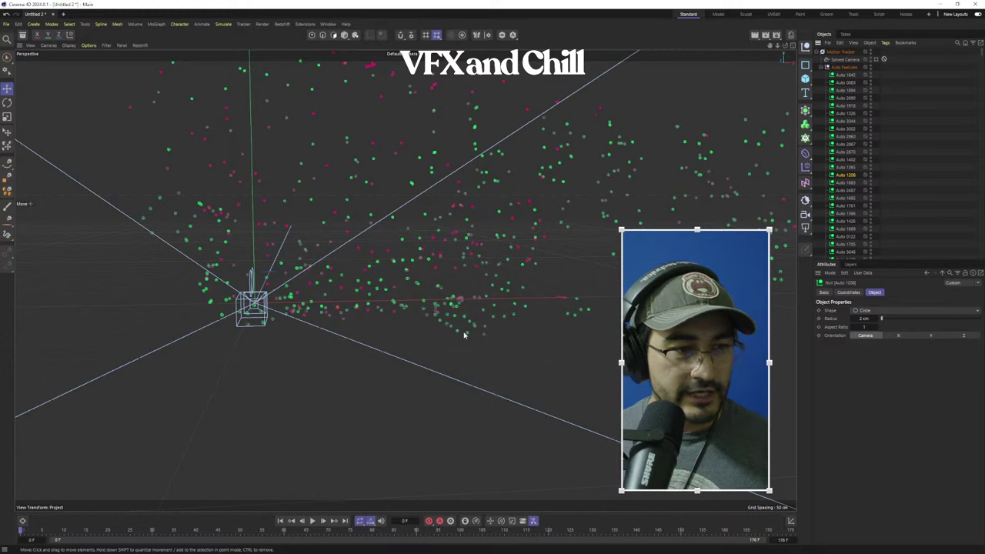
click(882, 59)
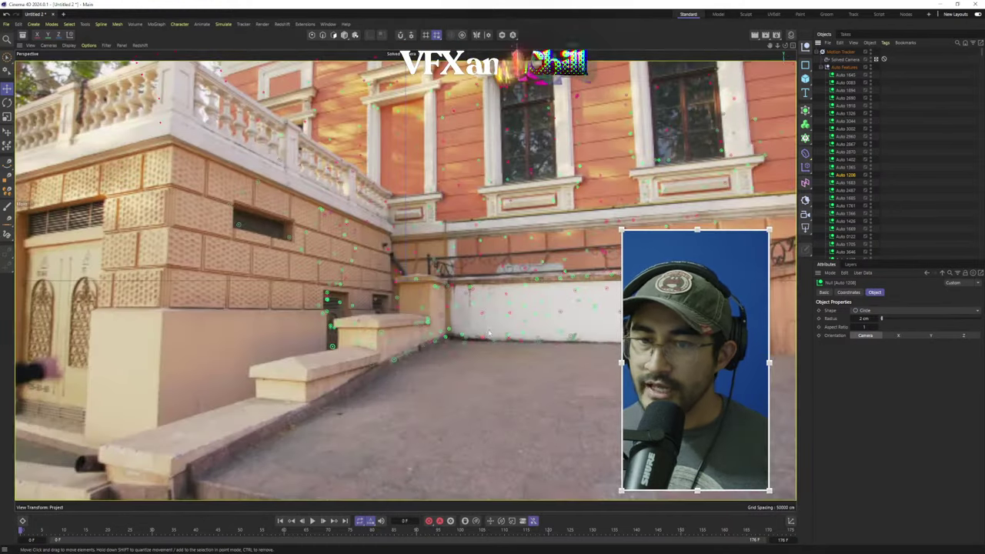
drag(105, 532, 698, 531)
click(450, 530)
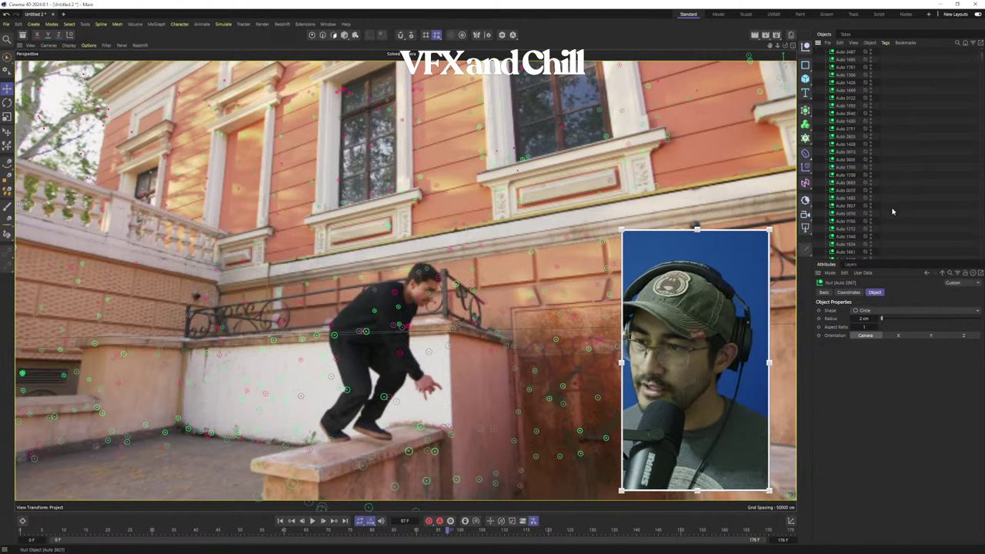
Select one of the tracked Auto features and look through the export formats available for the scene
click(847, 83)
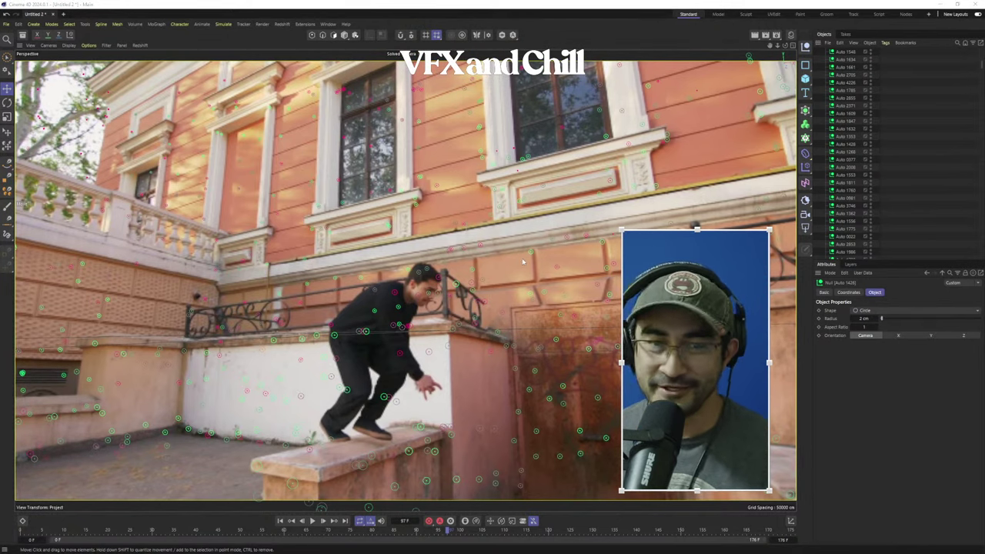
click(7, 24)
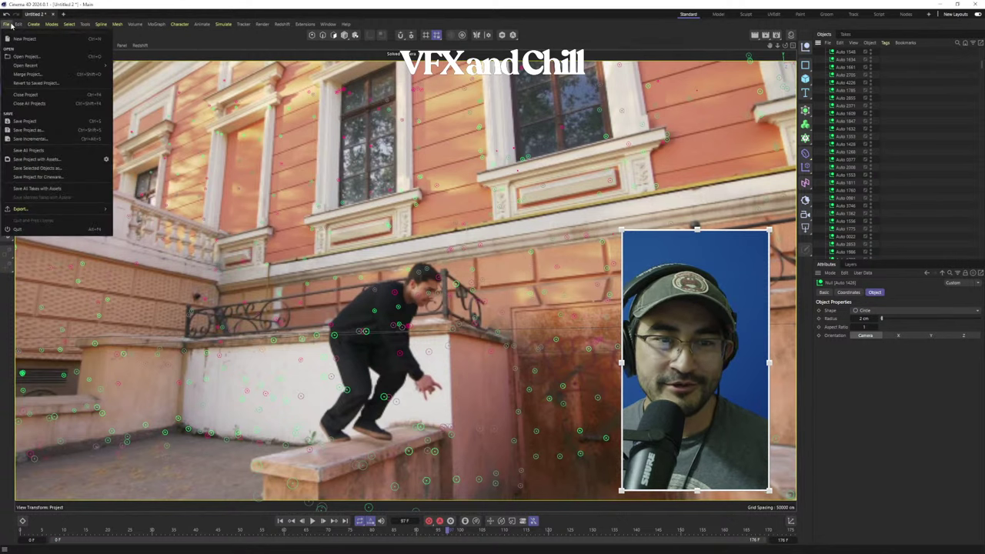
mouse_move(93, 208)
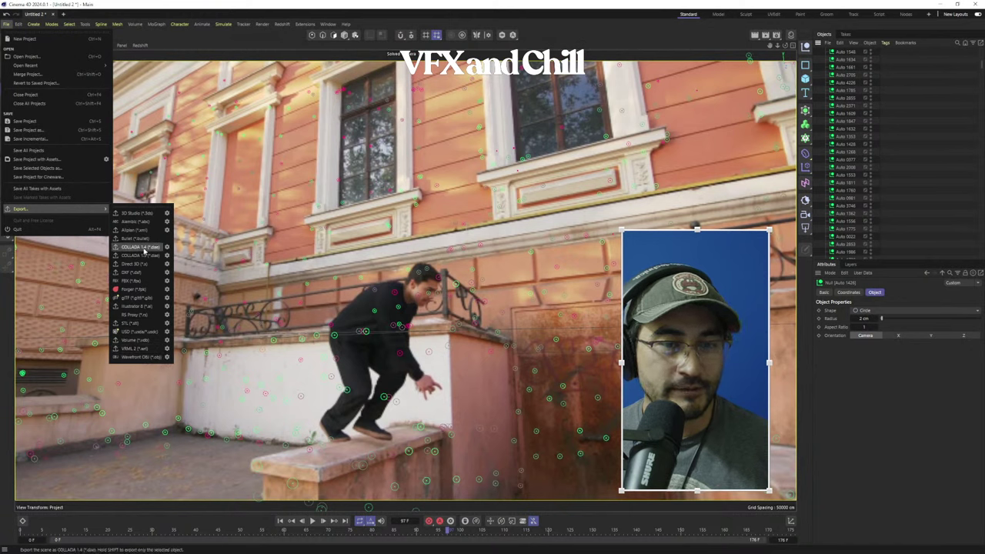
click(575, 215)
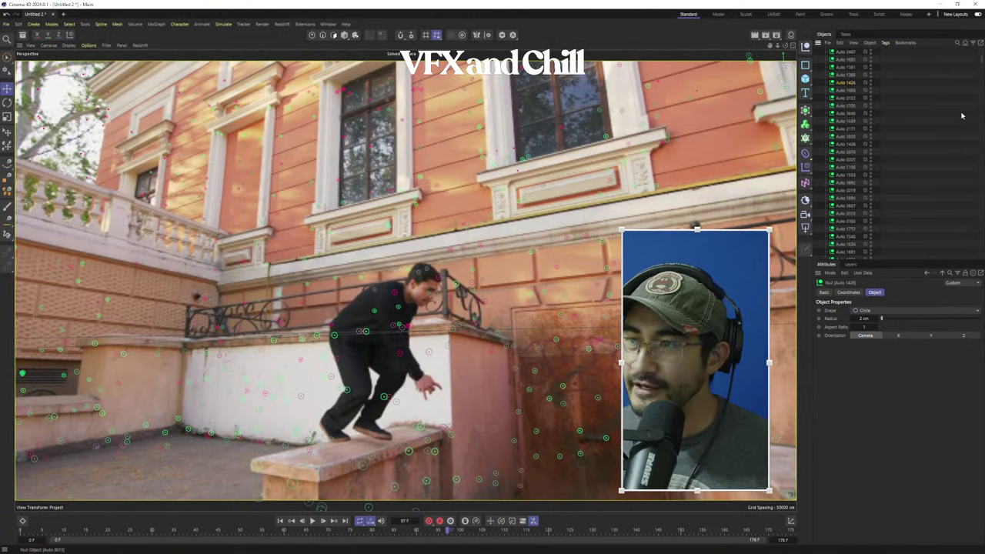
Collapse the Auto Features group under the Motion Tracker and select it
click(827, 68)
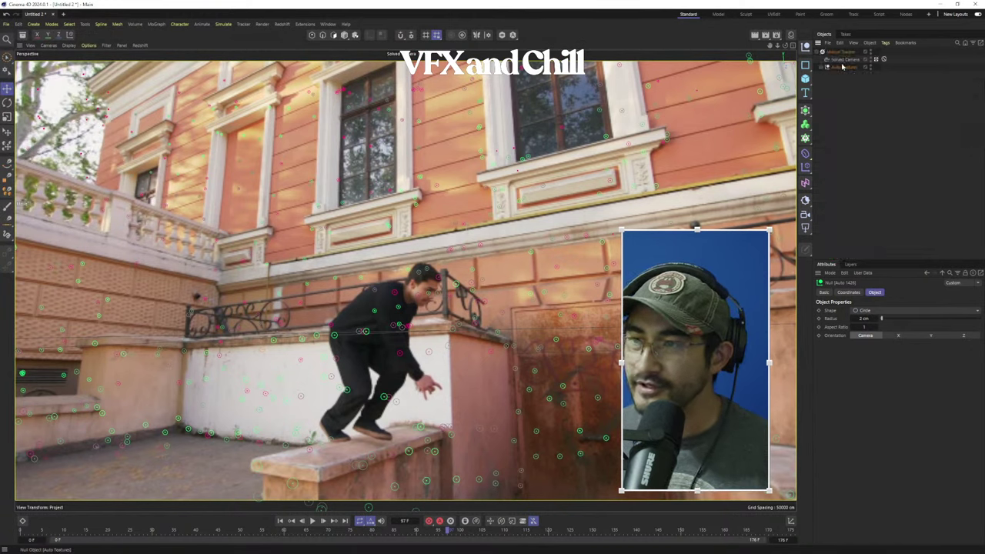
click(843, 63)
click(845, 69)
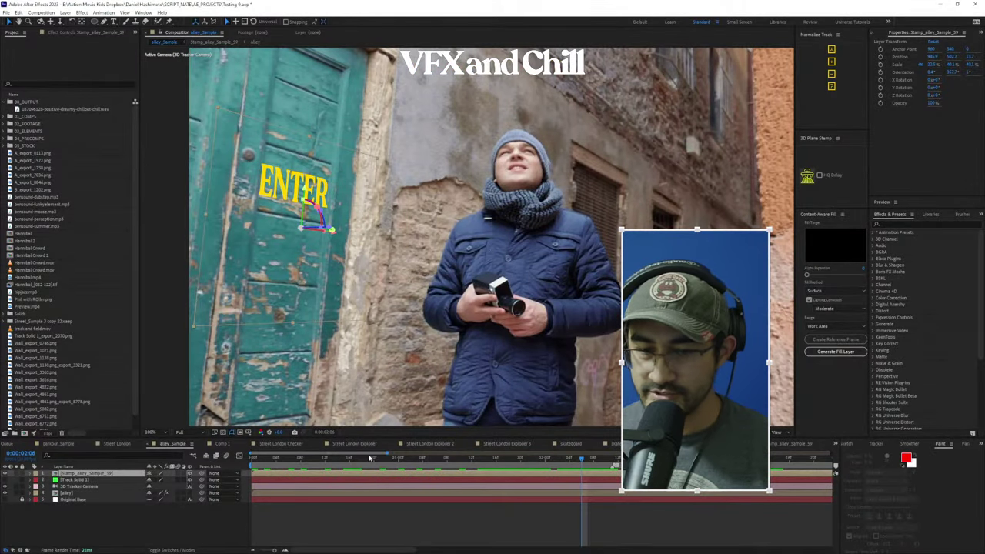
Switch to After Effects and bring up the parkour_Sample composition
click(278, 445)
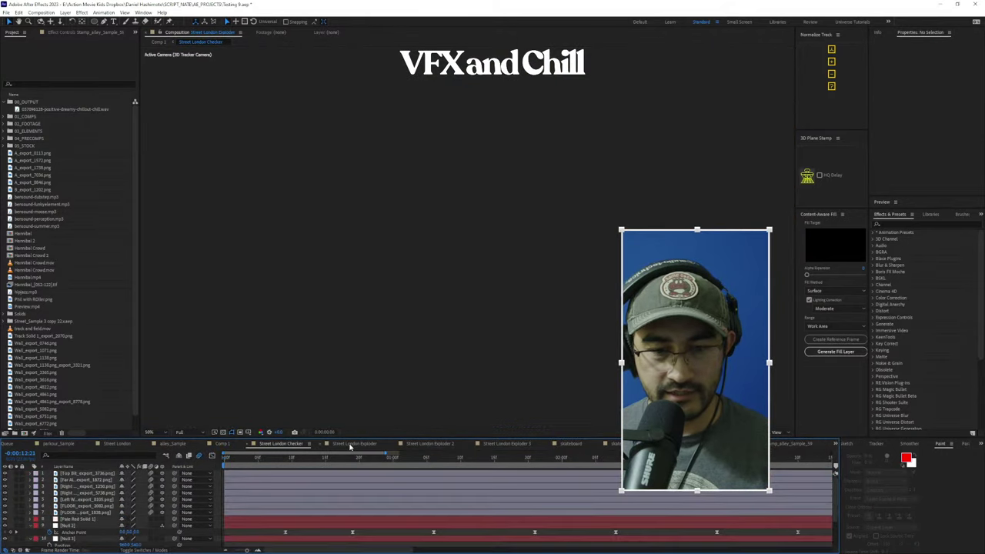
click(353, 444)
click(58, 444)
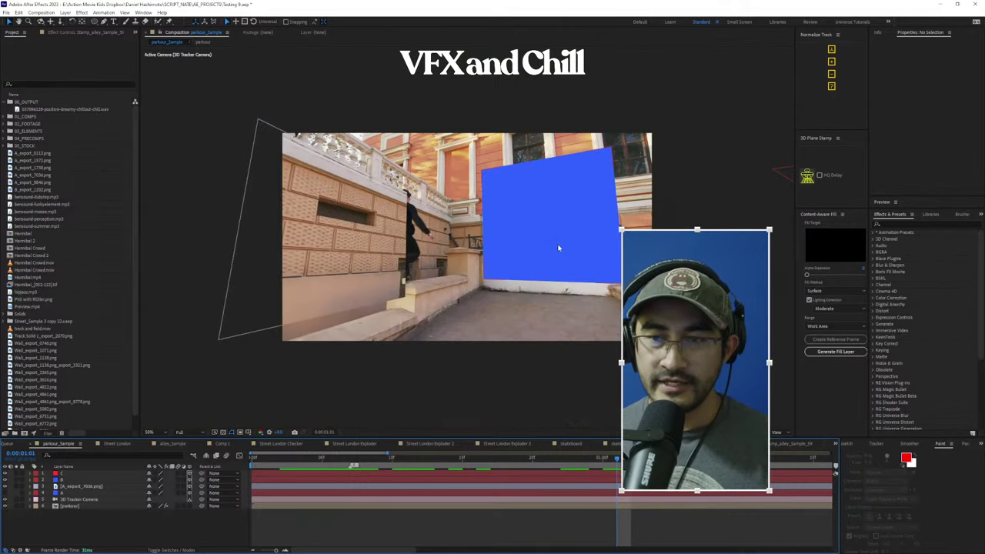
Select the parkour footage layer and find the Maxon Cinema 4D Exporter among the After Effects export options
click(518, 196)
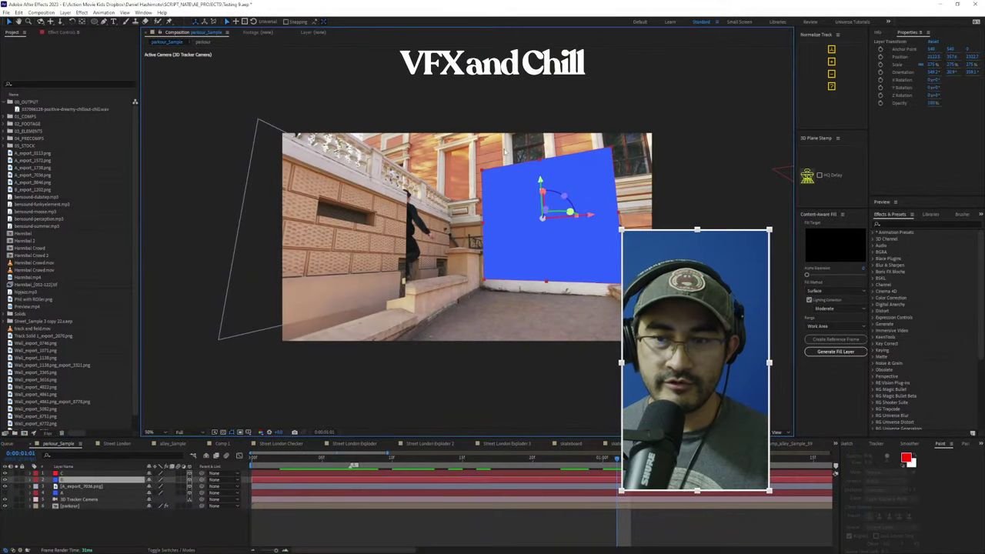
click(427, 176)
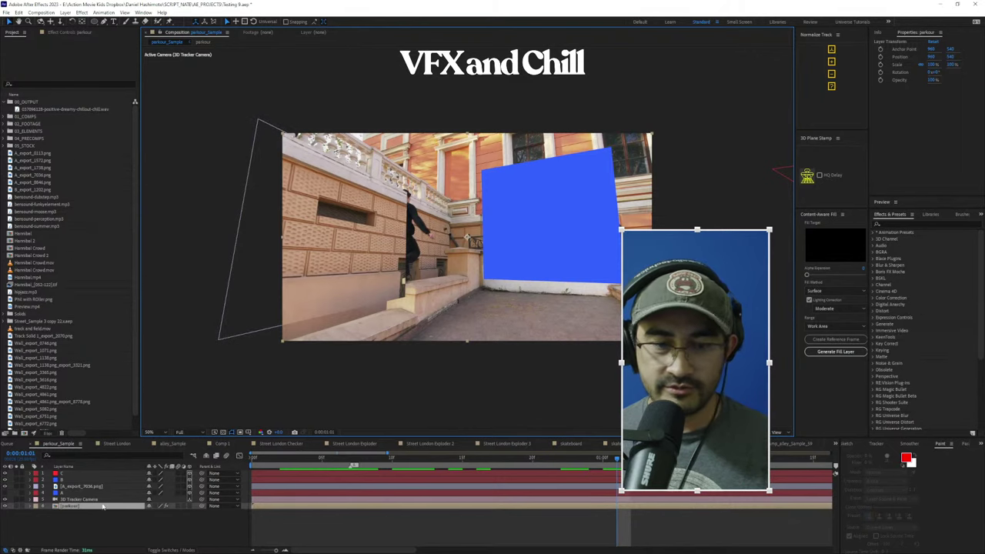
click(6, 12)
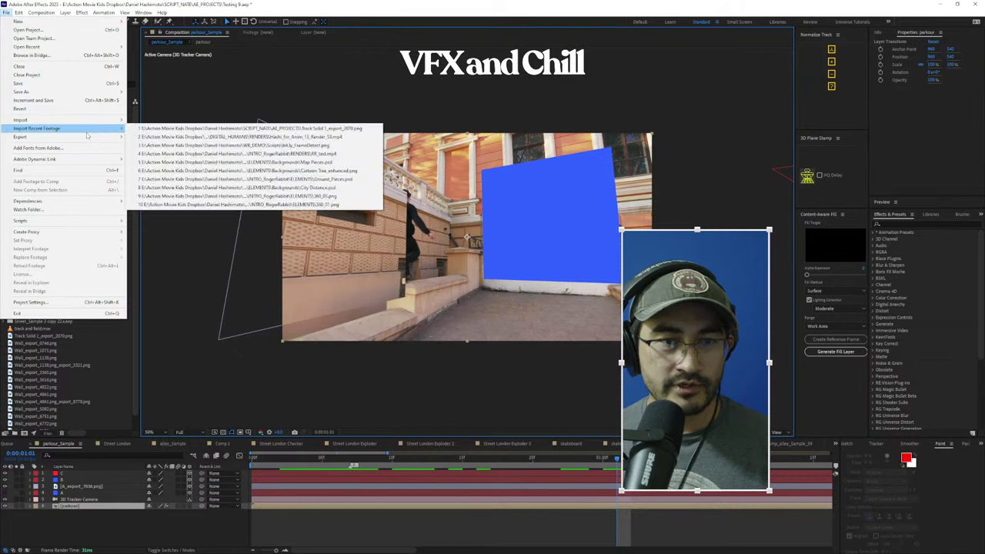
mouse_move(107, 136)
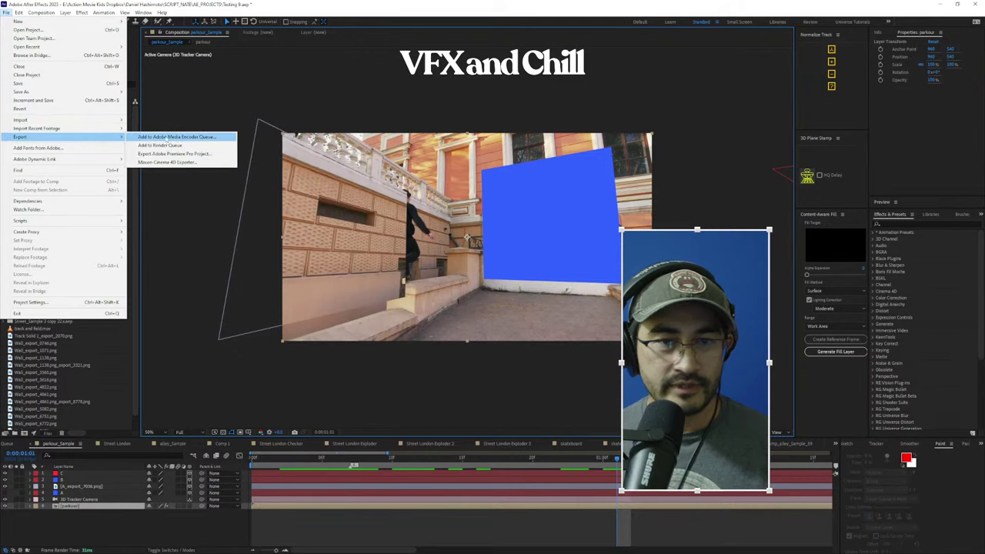
click(198, 164)
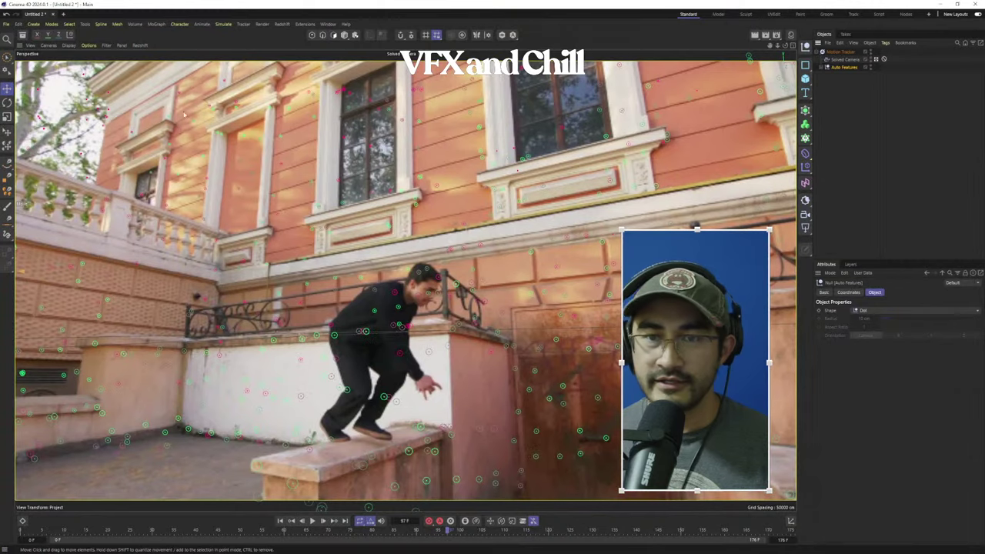
Switch to Cinema 4D, start opening an existing project and browse to the SCRIPT_NATE > ELEMENTS > 3D STUFF folder
click(6, 23)
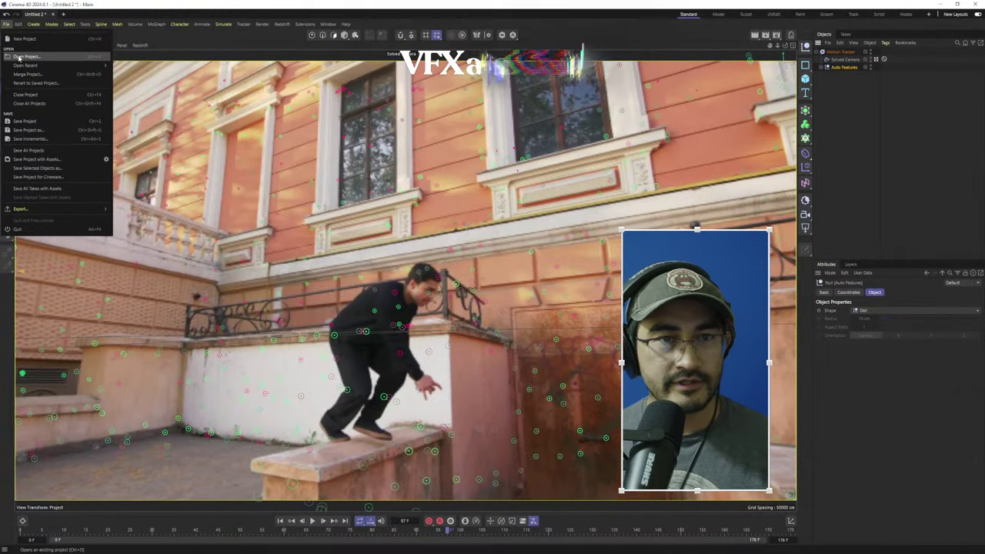
click(27, 56)
click(38, 127)
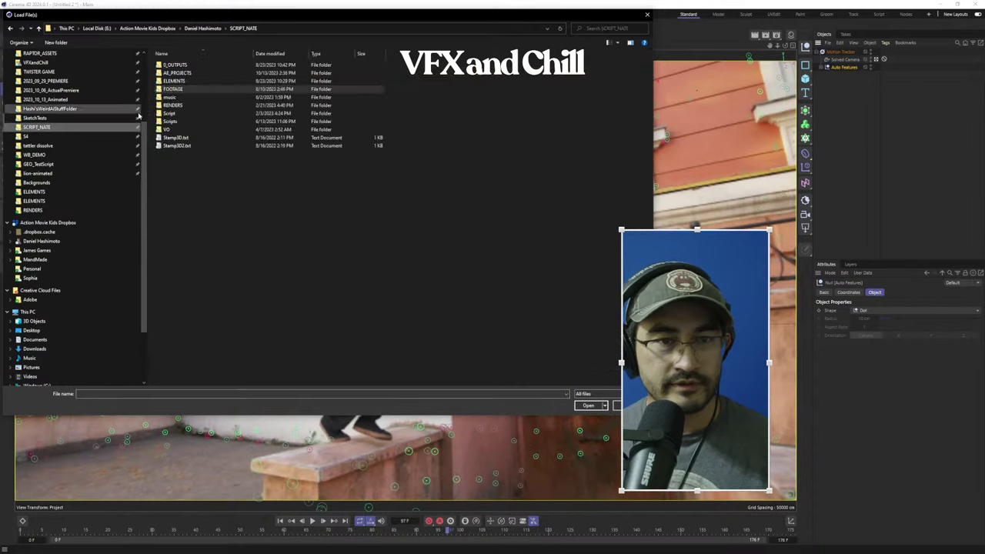
double_click(248, 81)
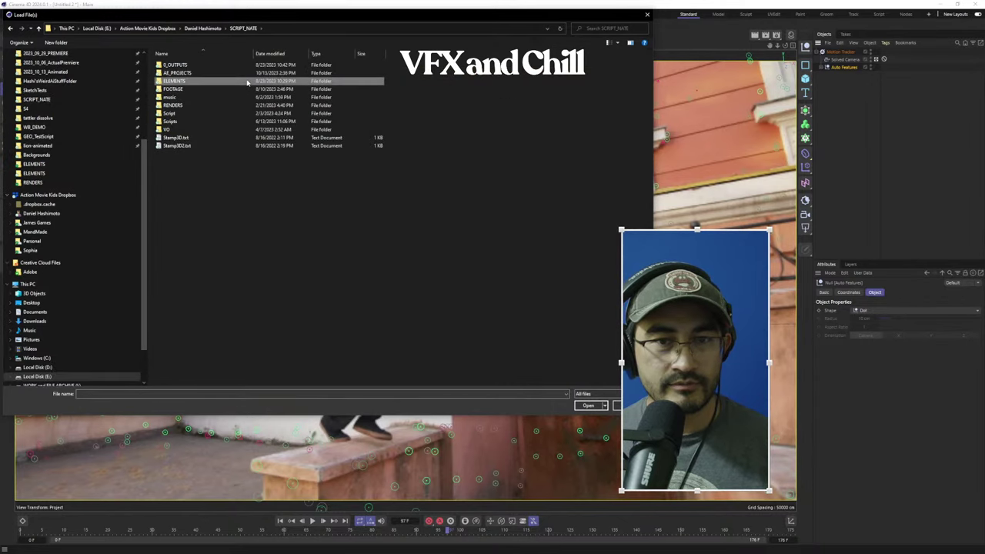
double_click(177, 77)
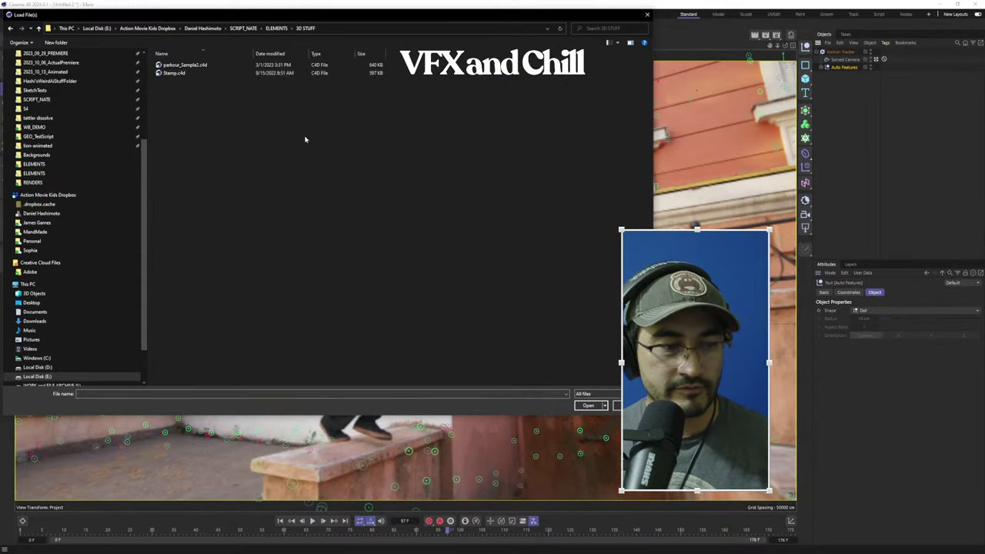
Open parkour_Sample2.c4d and scrub through the tracked shot, returning to the first frame
double_click(204, 67)
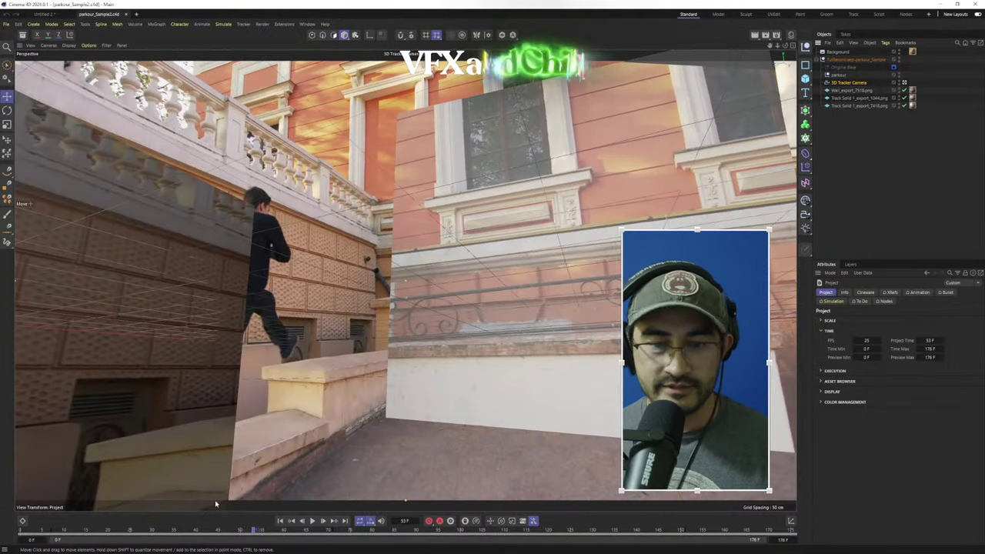
drag(33, 531, 465, 535)
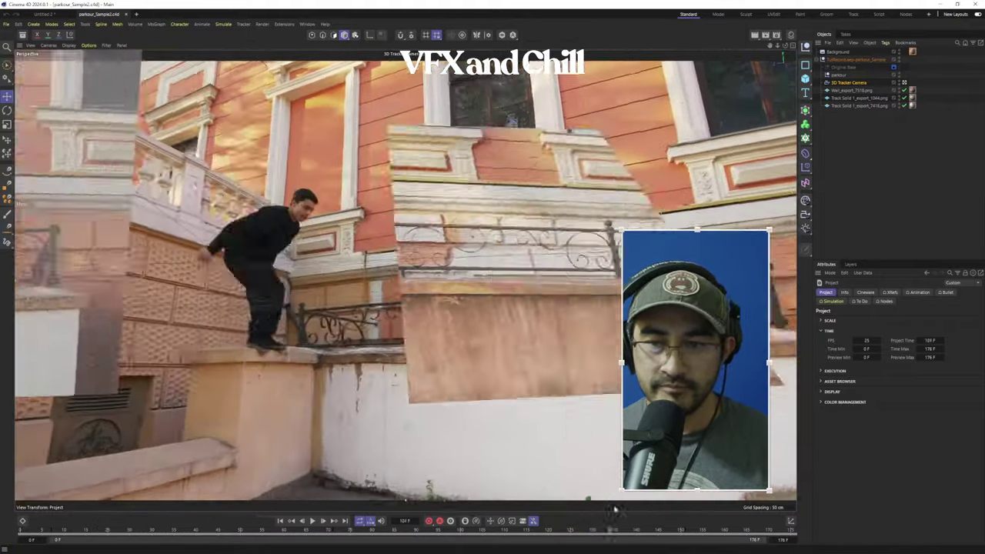
drag(614, 510, 20, 532)
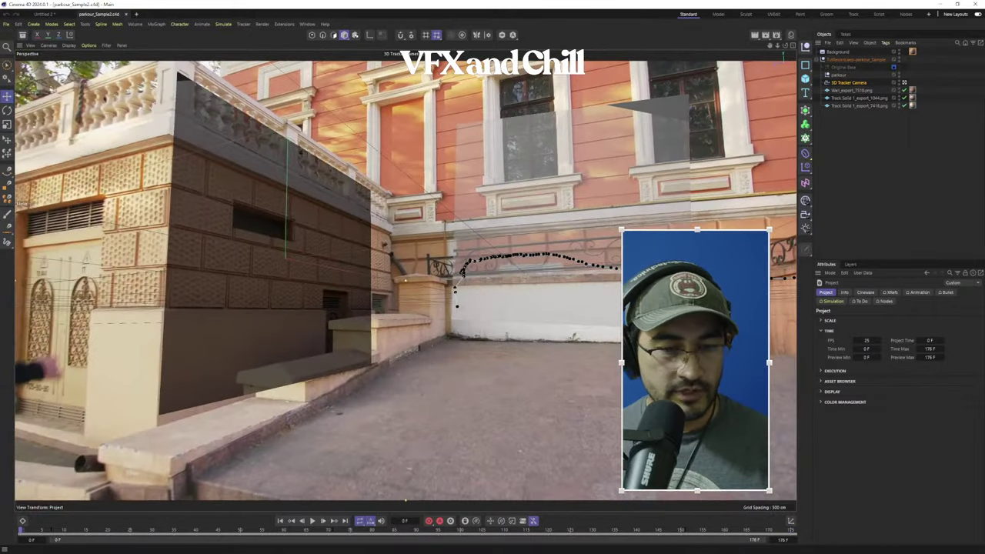
Hide the Background object in the viewport, play the animation and select the Track Solid 1_export_1044.png wall plane
click(898, 51)
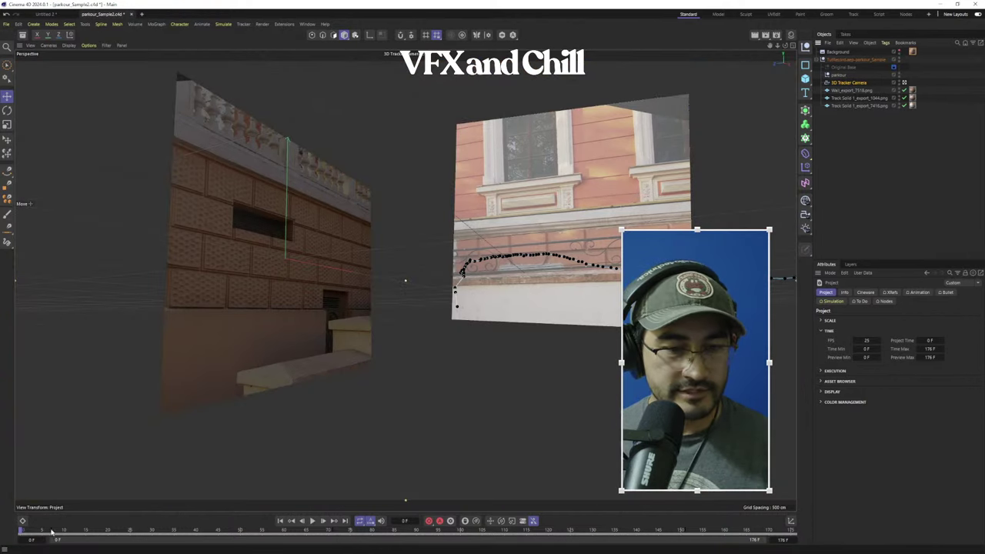
click(314, 522)
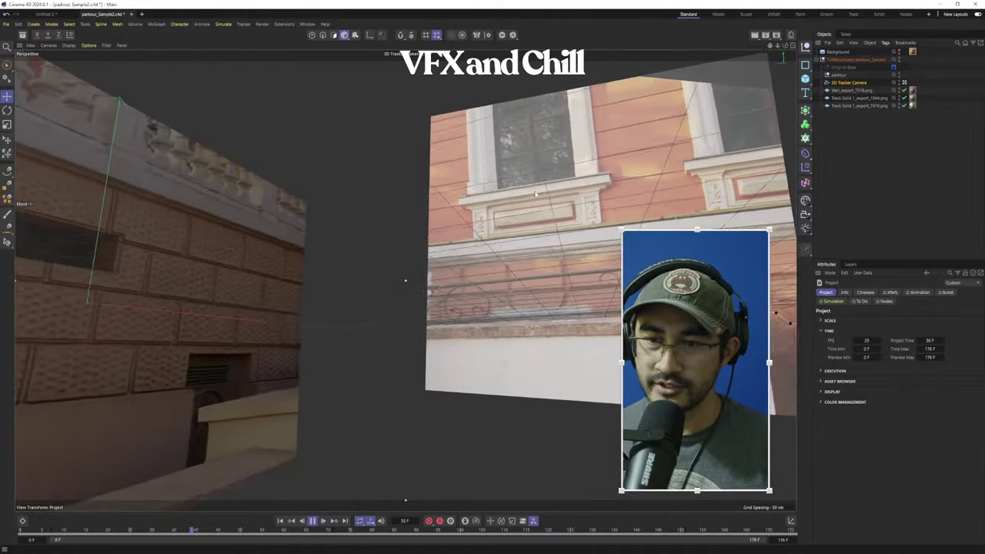
click(480, 288)
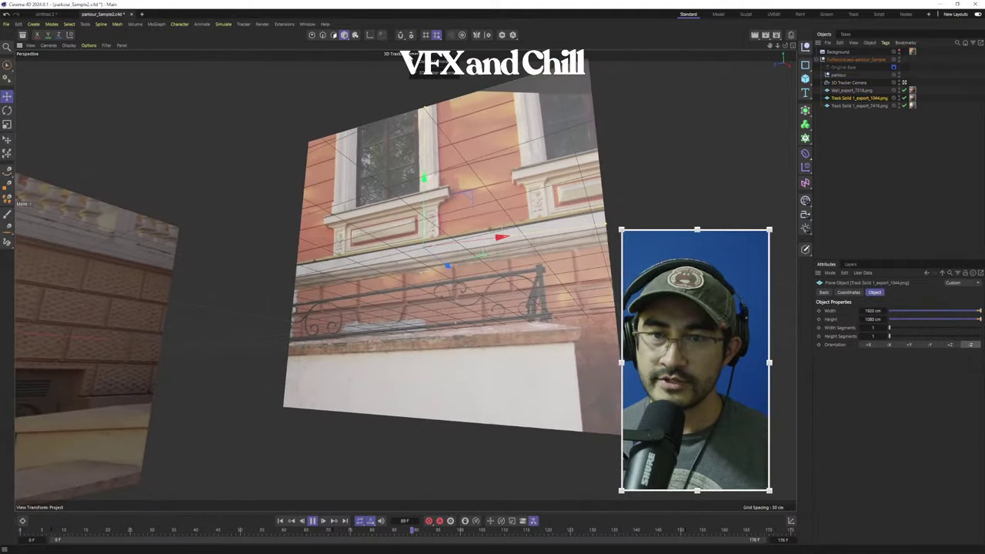
Switch from the tracker view to the default camera and examine the 3D Tracker Camera's motion path around the wall planes
click(418, 64)
scroll(455, 240, down, 1)
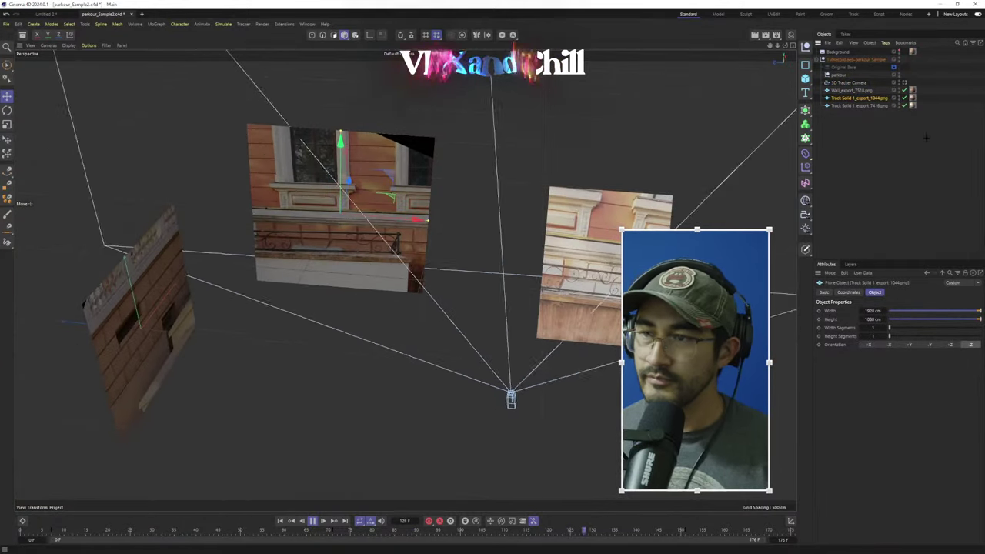
click(852, 84)
scroll(466, 374, down, 2)
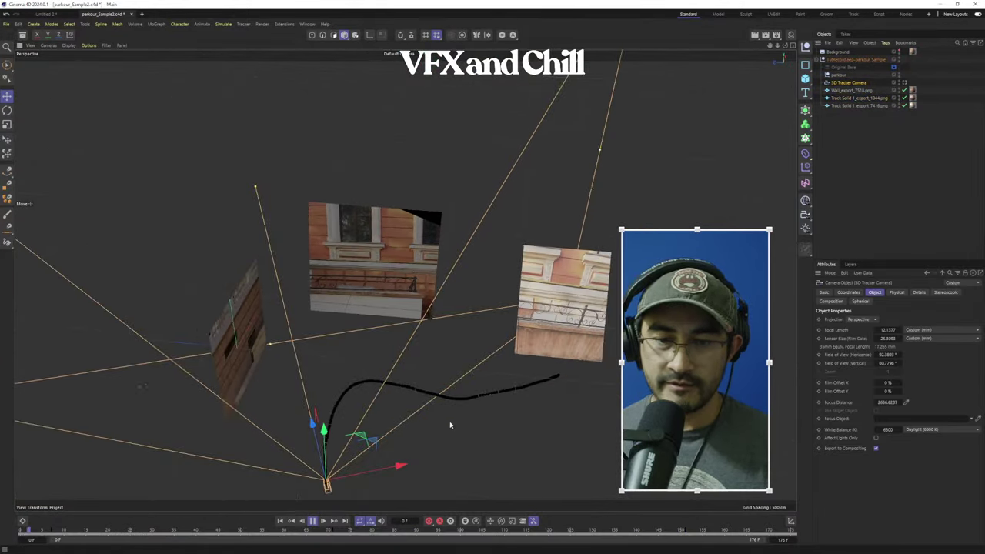
alt+drag(452, 426, 447, 253)
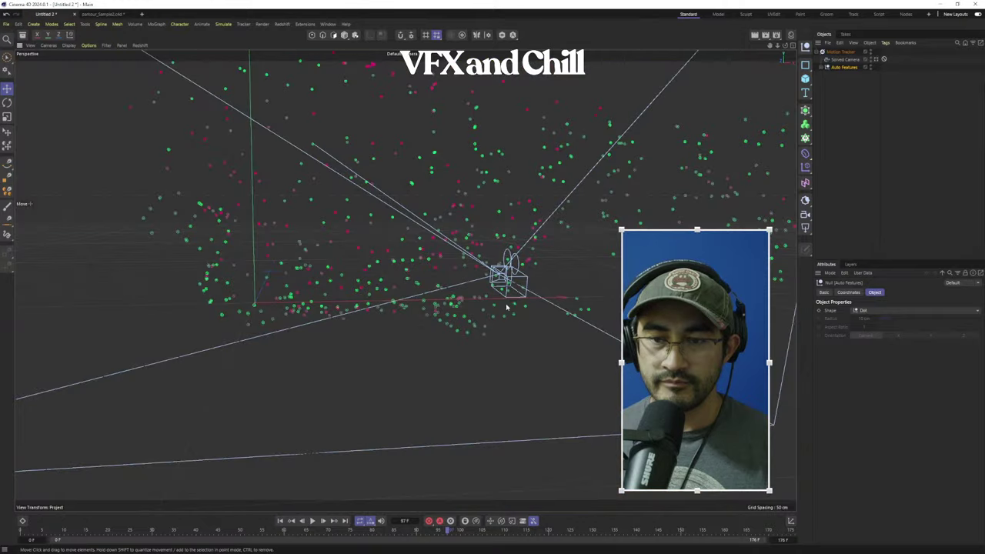
Compare the Solved Camera's motion path in the Untitled 2 project with the 3D Tracker Camera's path in parkour_Sample2.c4d
click(847, 59)
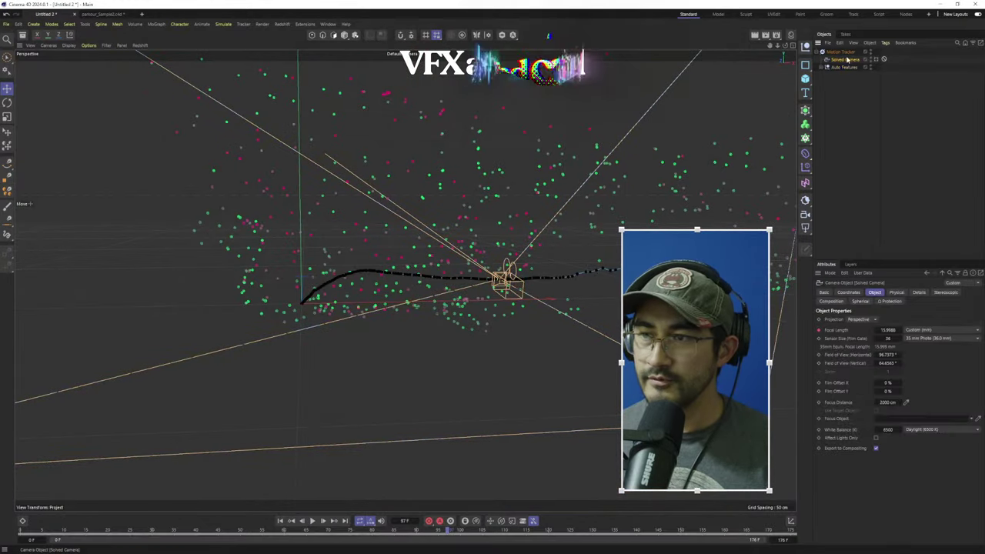
alt+drag(563, 312, 139, 79)
click(98, 15)
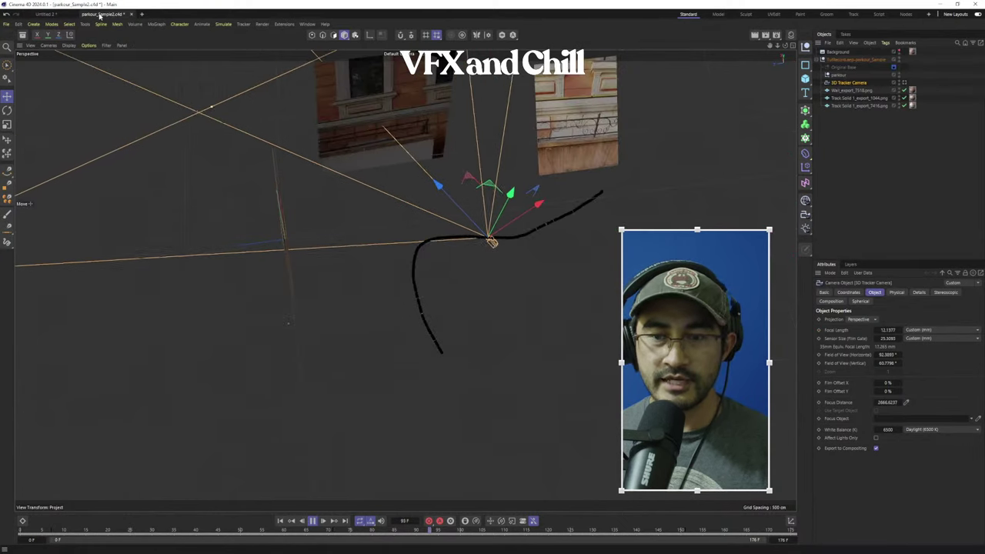
click(56, 14)
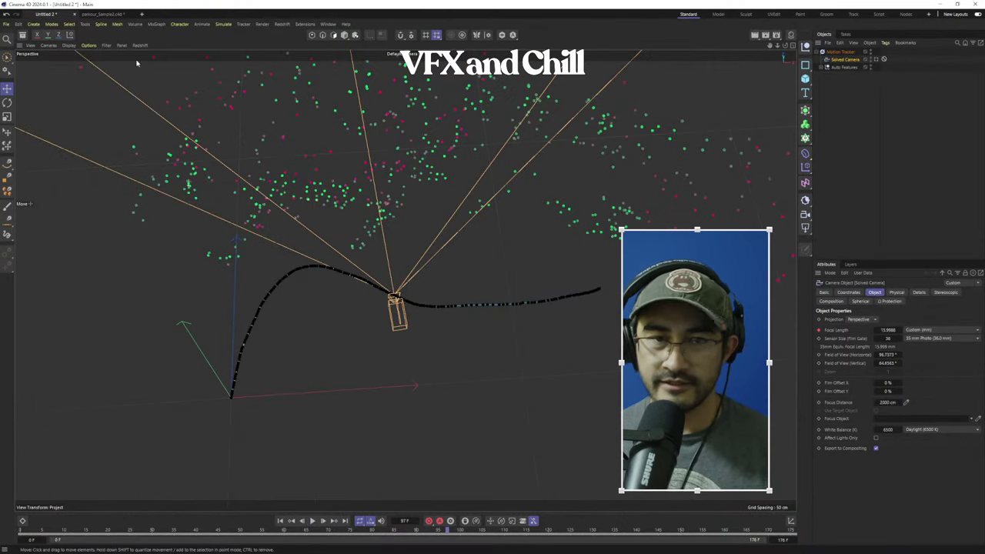
click(99, 14)
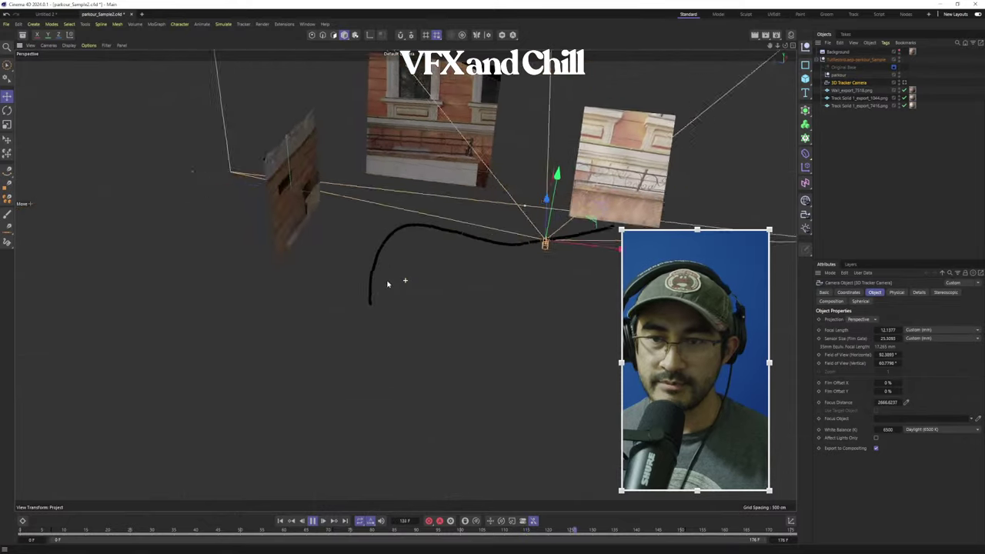
click(45, 14)
mouse_move(394, 299)
alt+mouse_down()
mouse_move(361, 264)
mouse_move(388, 285)
alt+mouse_up()
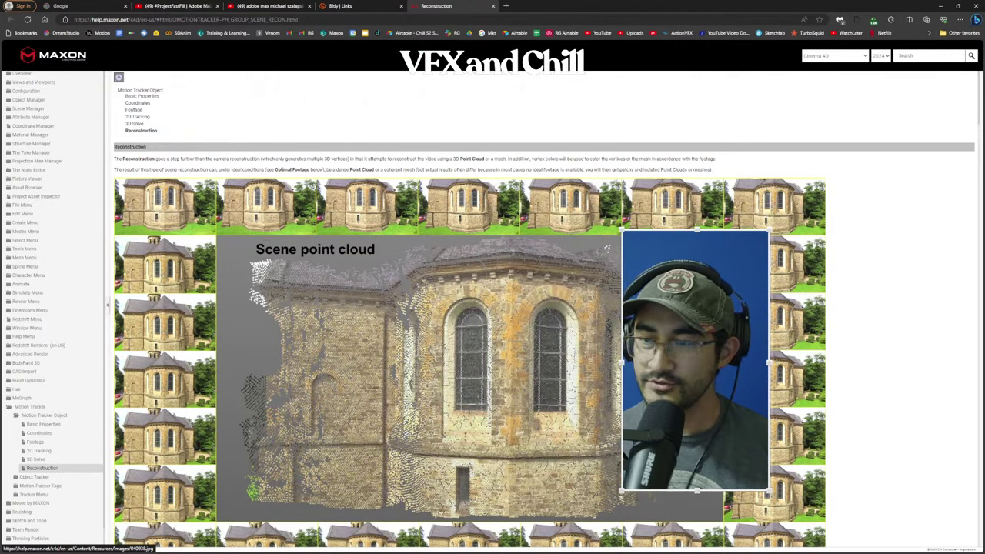
Look through the Maxon help page on motion tracker Reconstruction, covering footage requirements and point cloud settings, and return to Cinema 4D
scroll(231, 230, down, 3)
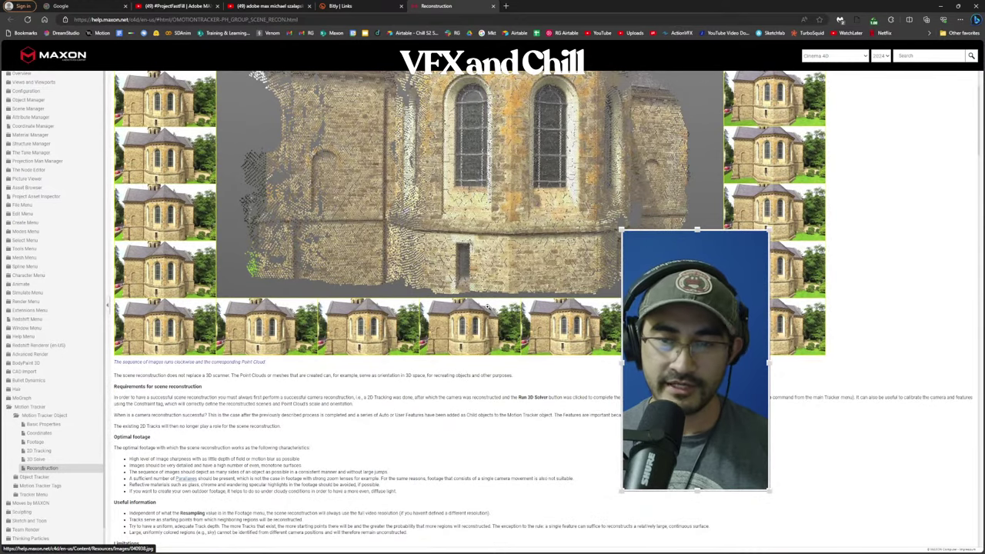
scroll(581, 152, up, 3)
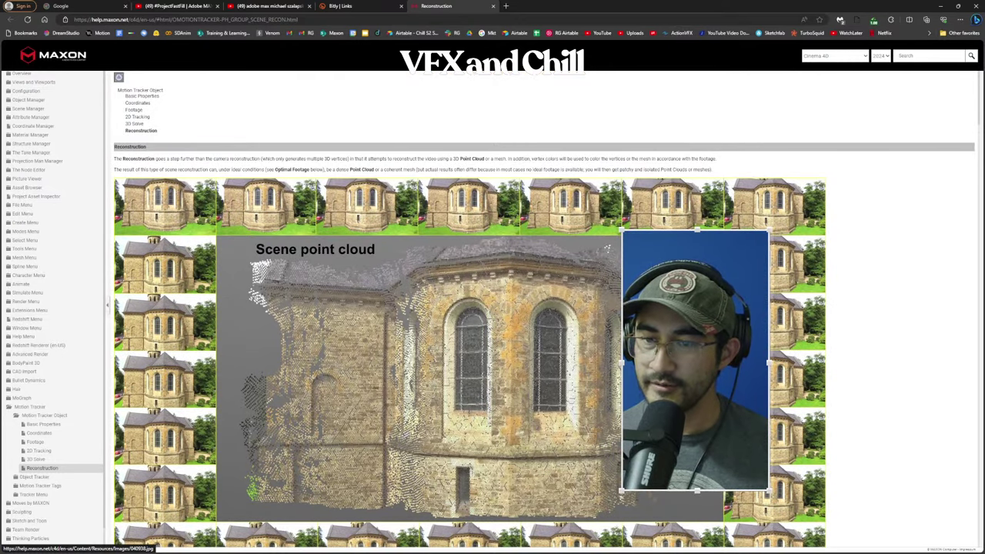
scroll(579, 154, down, 1)
scroll(593, 302, down, 2)
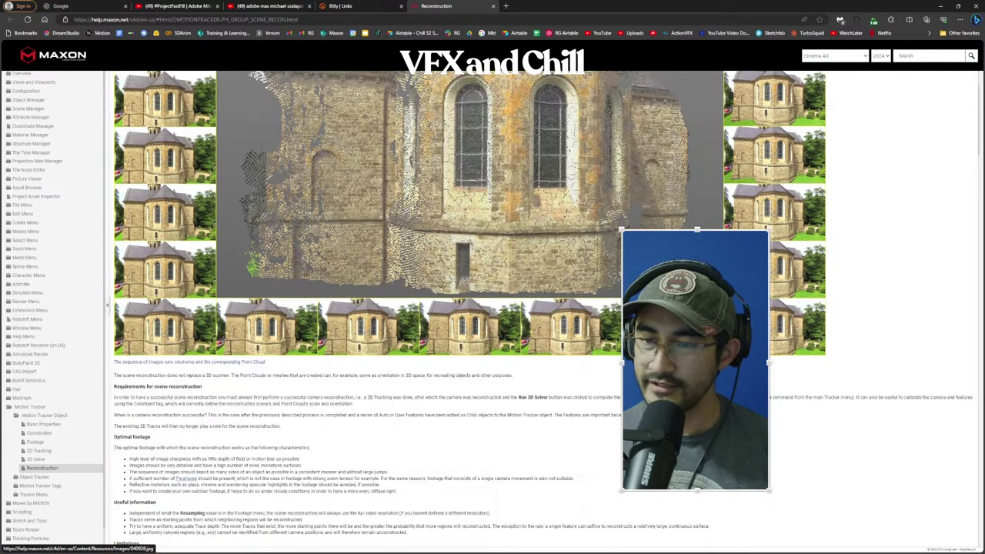
scroll(593, 302, down, 2)
scroll(593, 302, down, 10)
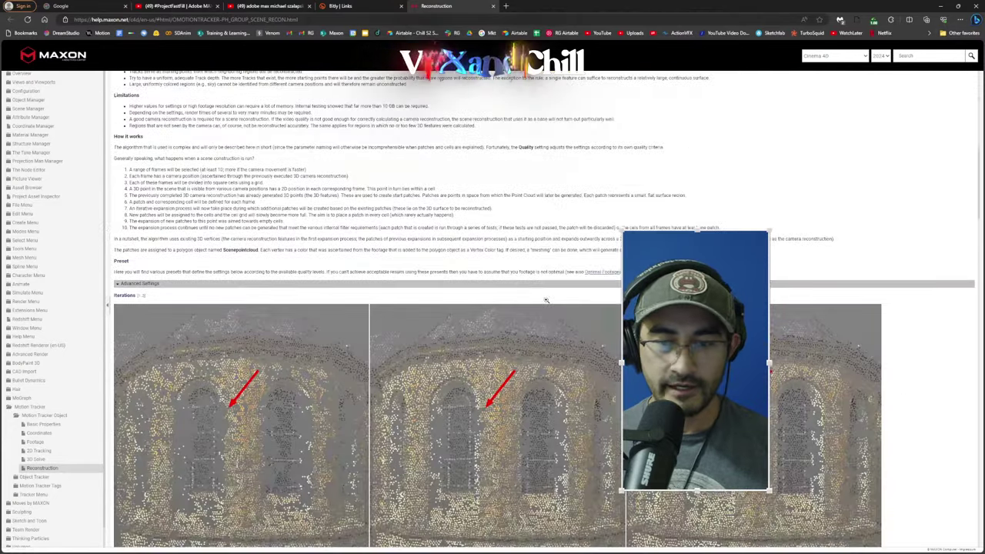
scroll(542, 308, down, 3)
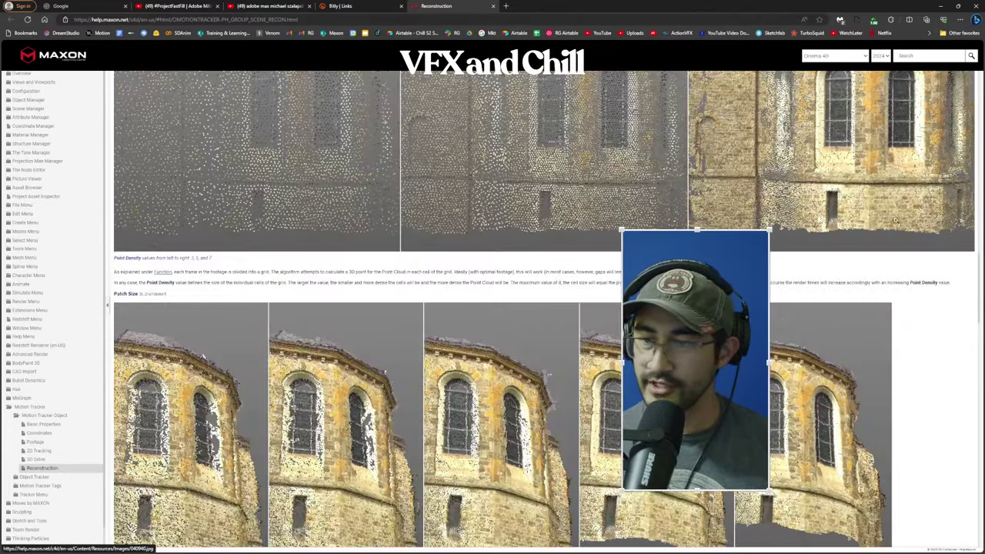
scroll(542, 308, down, 3)
scroll(542, 308, down, 3)
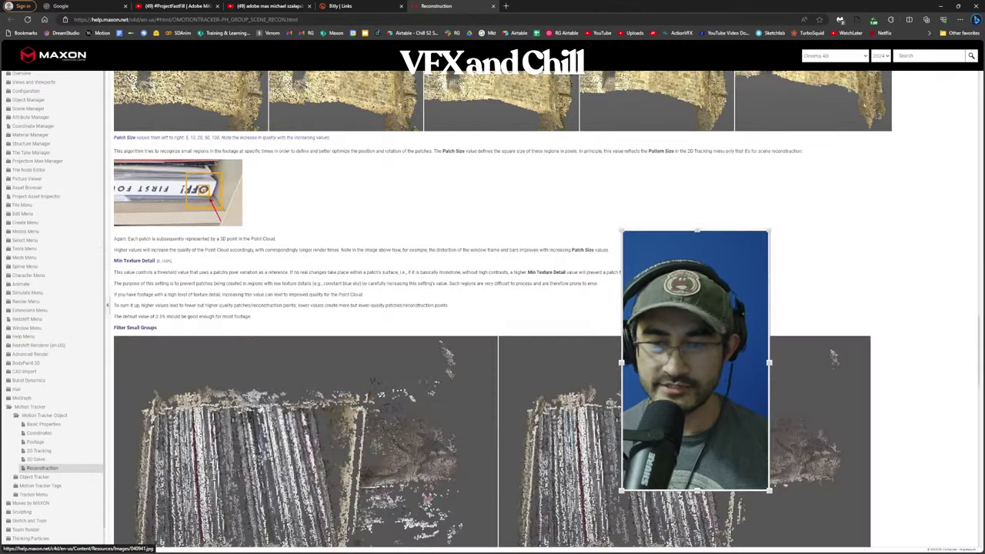
scroll(542, 308, up, 9)
scroll(946, 243, up, 18)
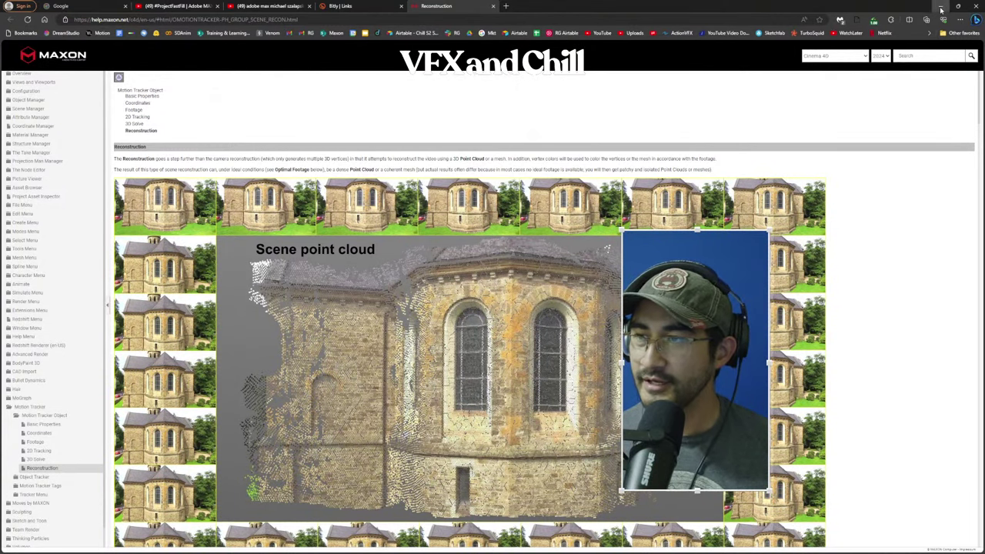
click(941, 9)
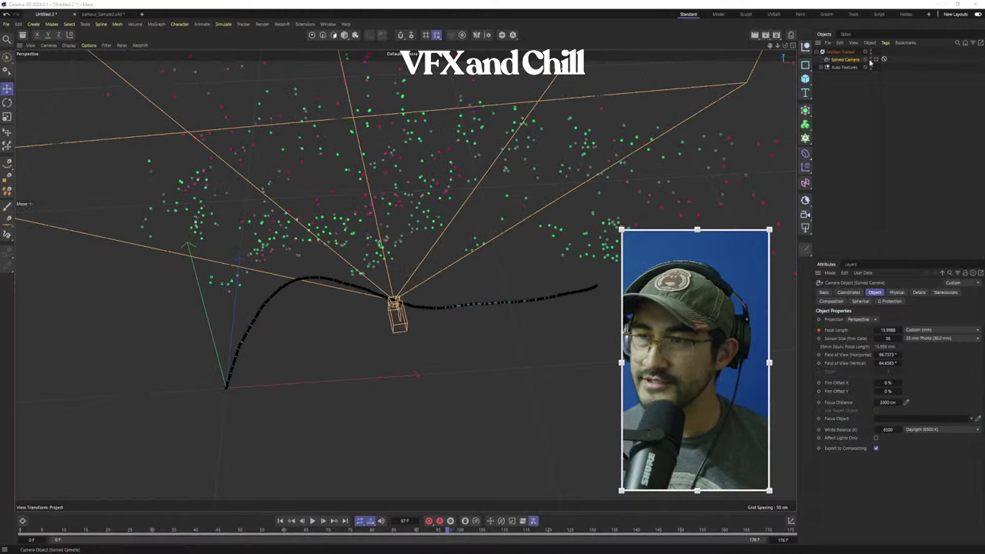
Open the built-in help for the Solved Camera, skim the Camera Object page and put the help window away
right_click(844, 60)
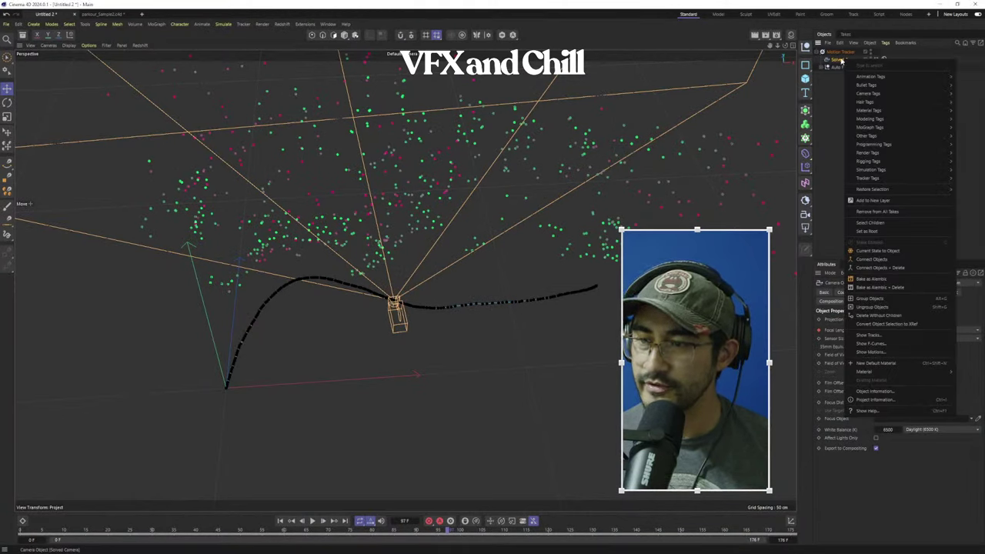
click(880, 412)
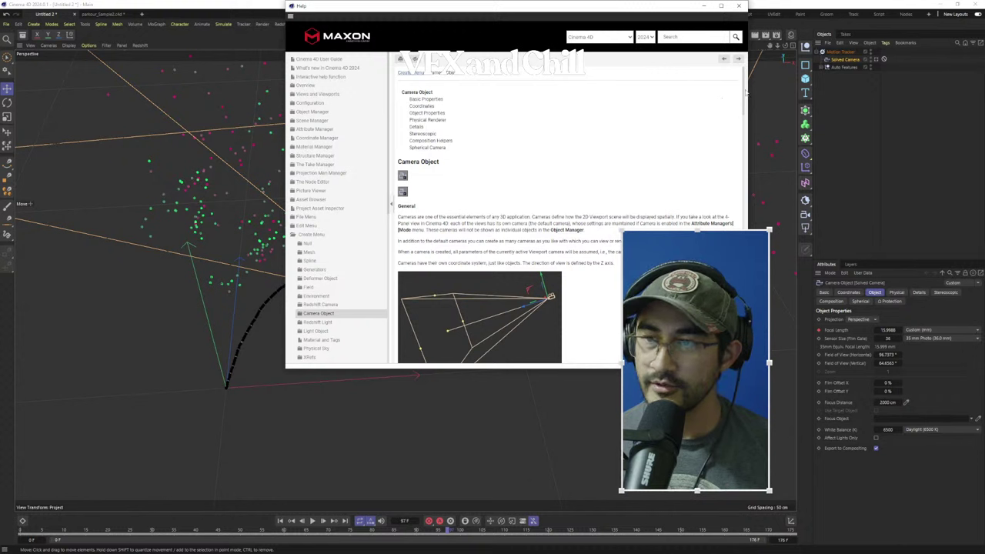
scroll(744, 111, down, 10)
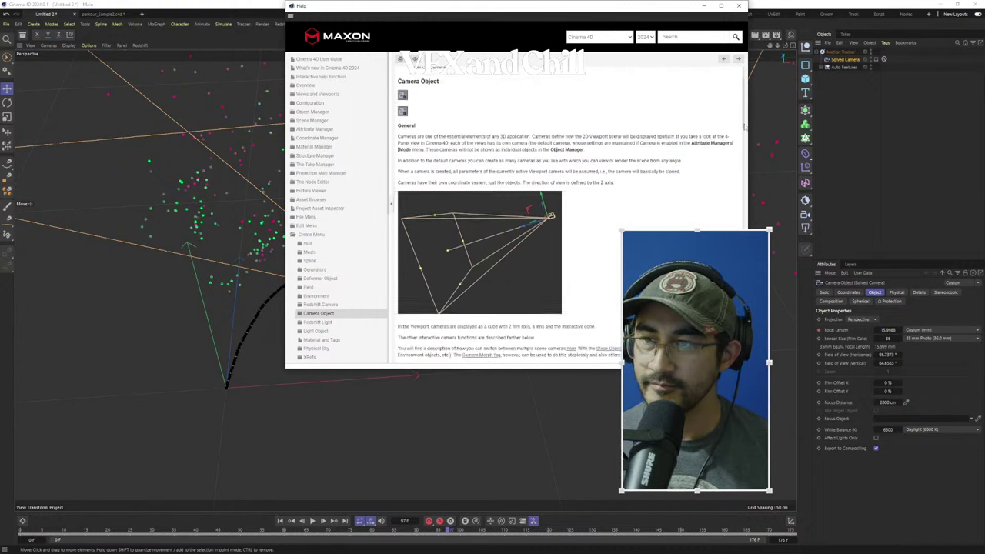
scroll(742, 97, up, 15)
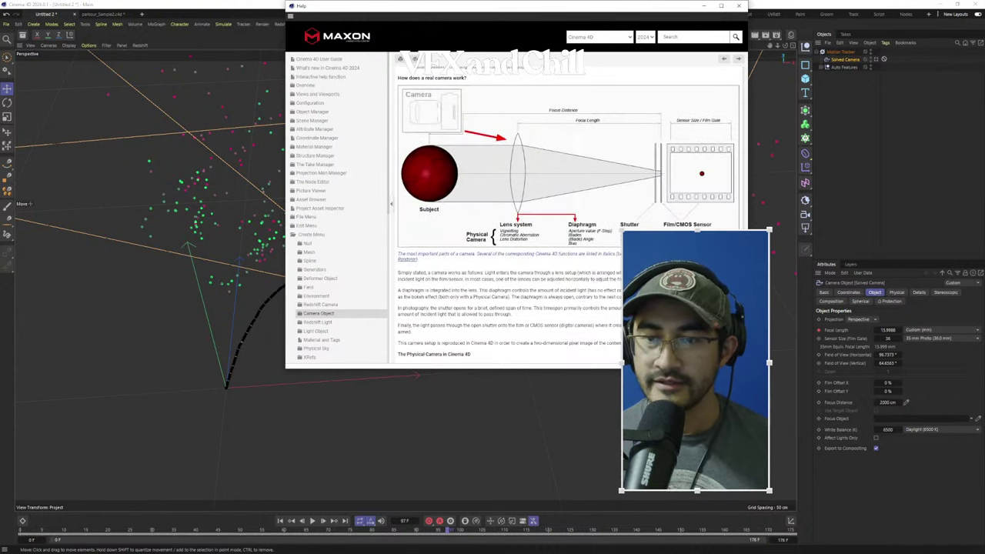
scroll(742, 97, down, 6)
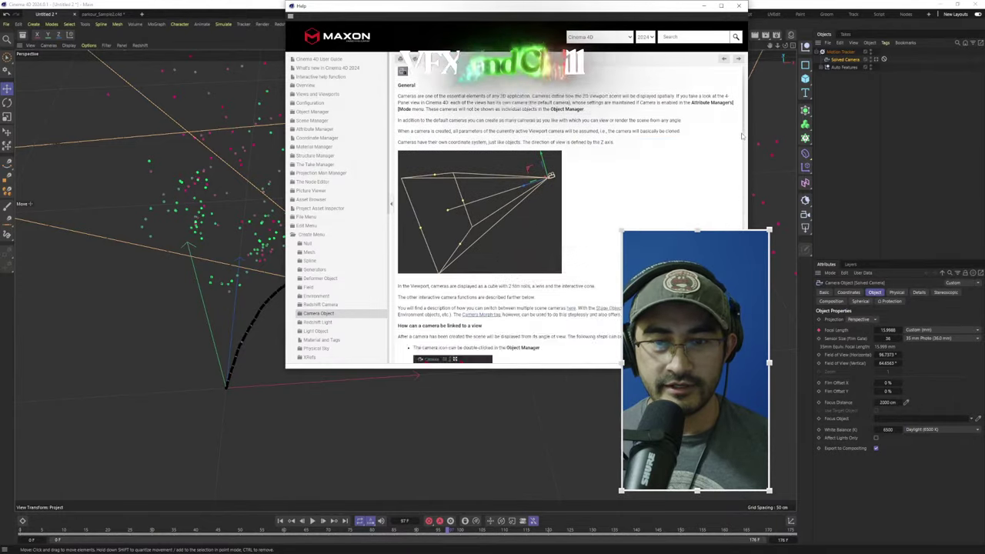
scroll(747, 96, up, 6)
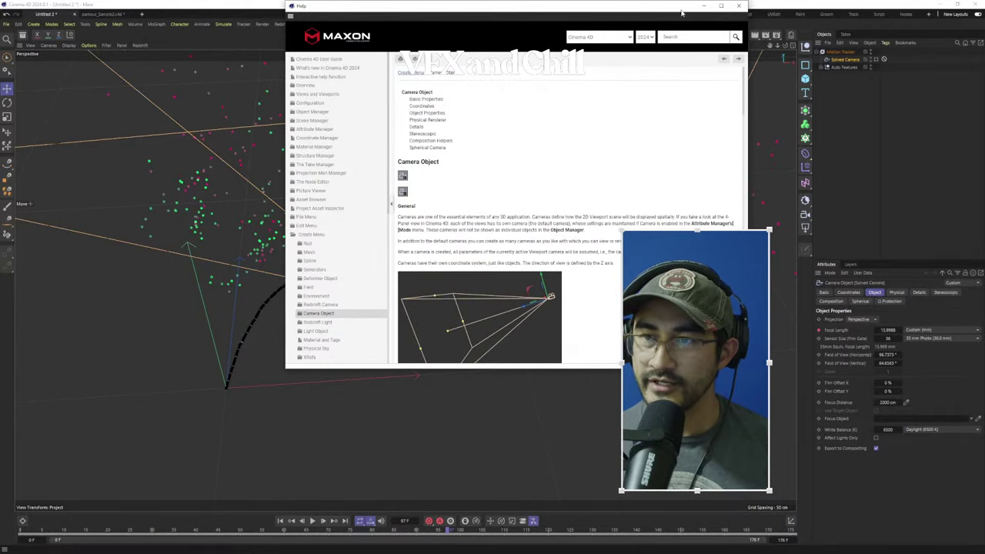
drag(697, 7, 632, 151)
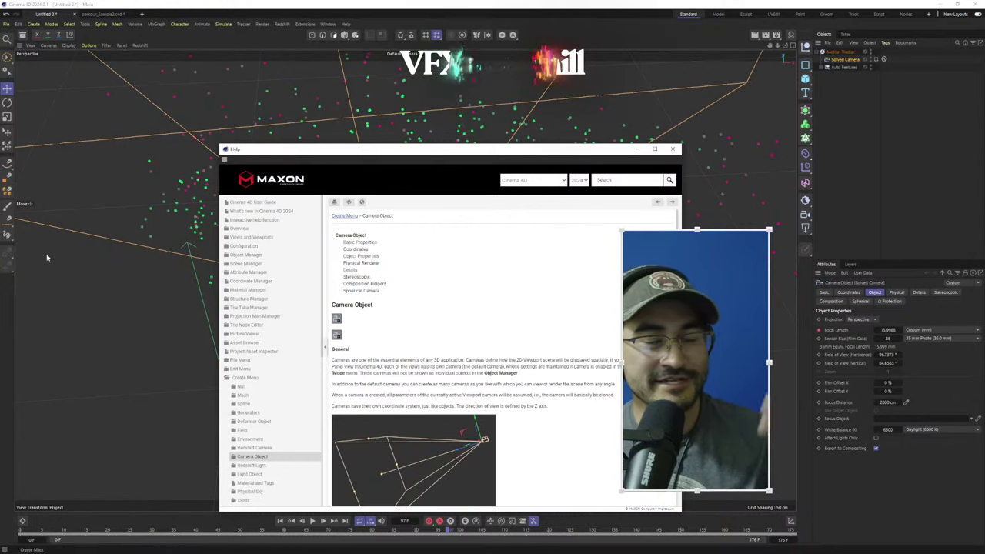
click(637, 151)
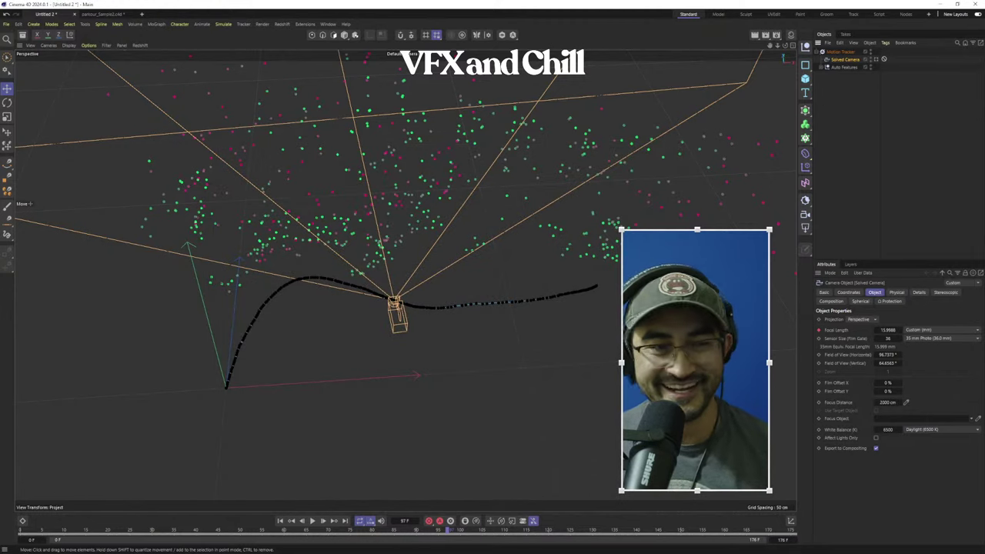
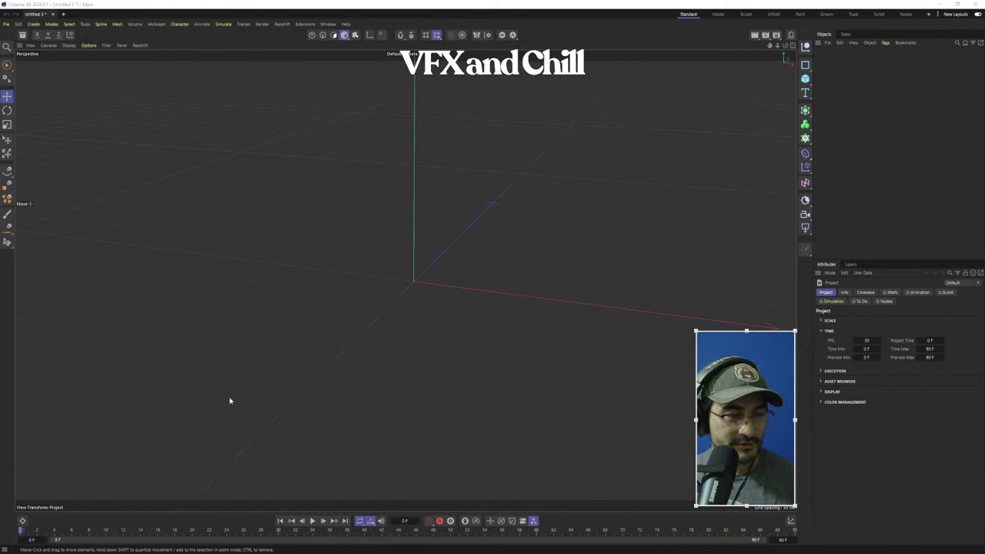
Check the Takes list, return to the object list and widen the area holding the objects and attributes
click(844, 35)
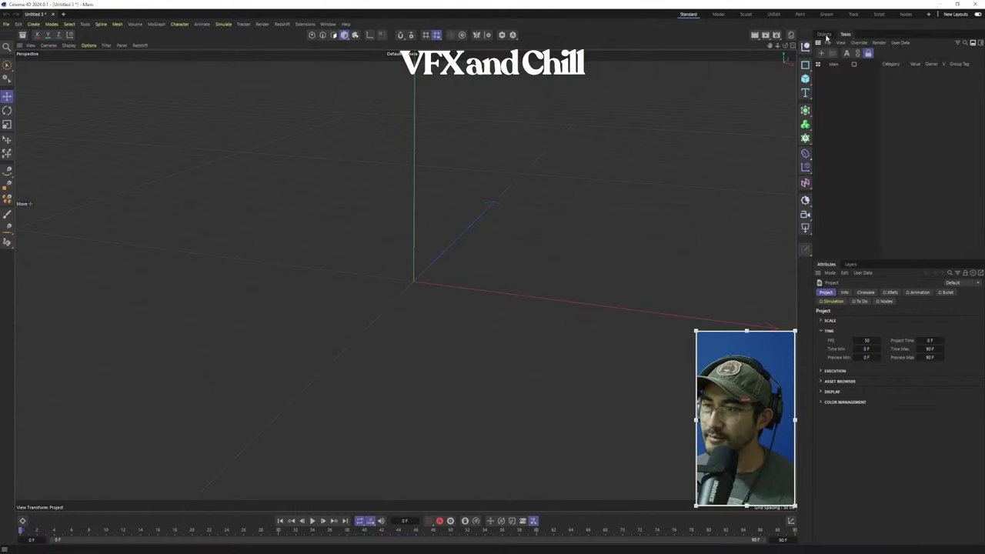
click(825, 35)
drag(798, 92, 744, 95)
Add a 3D Text object to the scene and change its text to "BOO!"
click(756, 98)
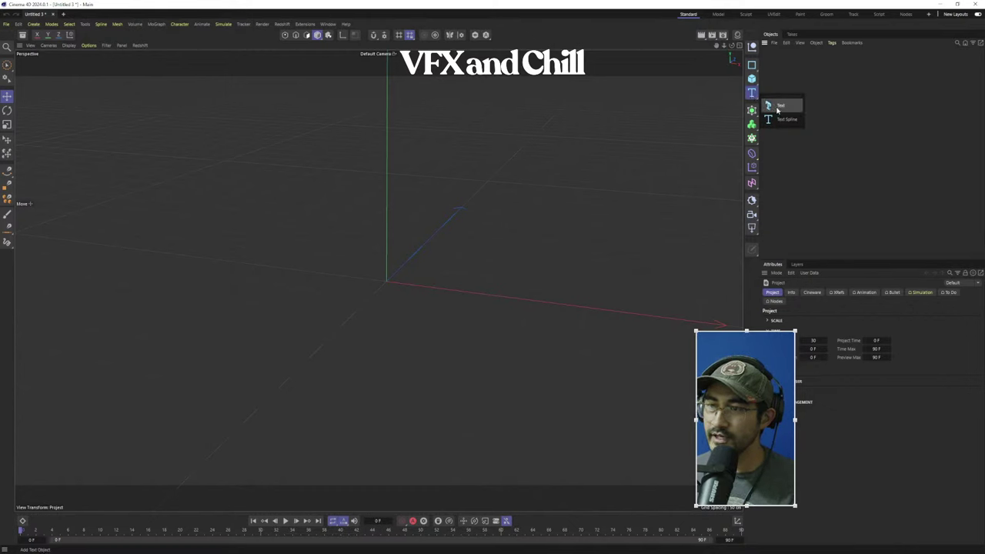
click(778, 107)
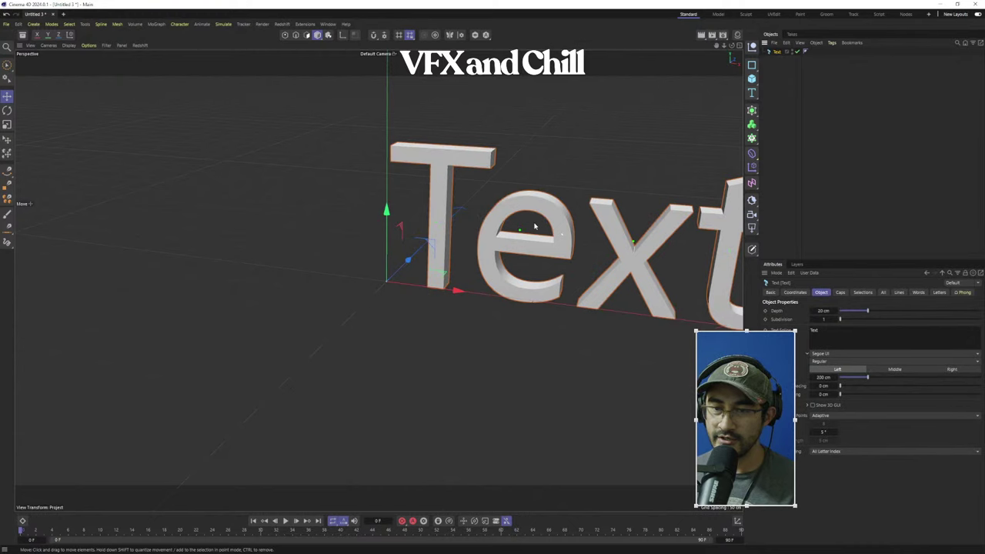
click(818, 330)
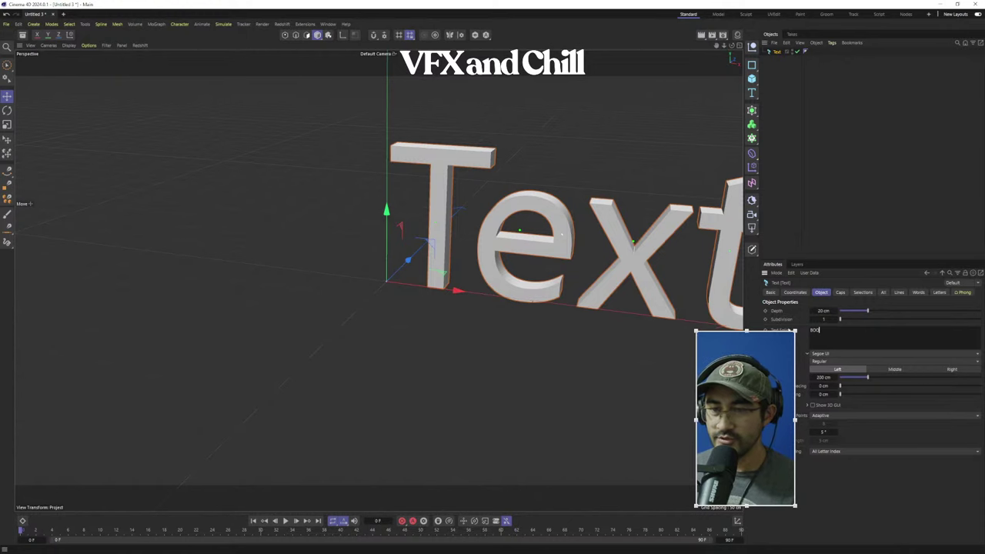
text(BOOM)
click(288, 164)
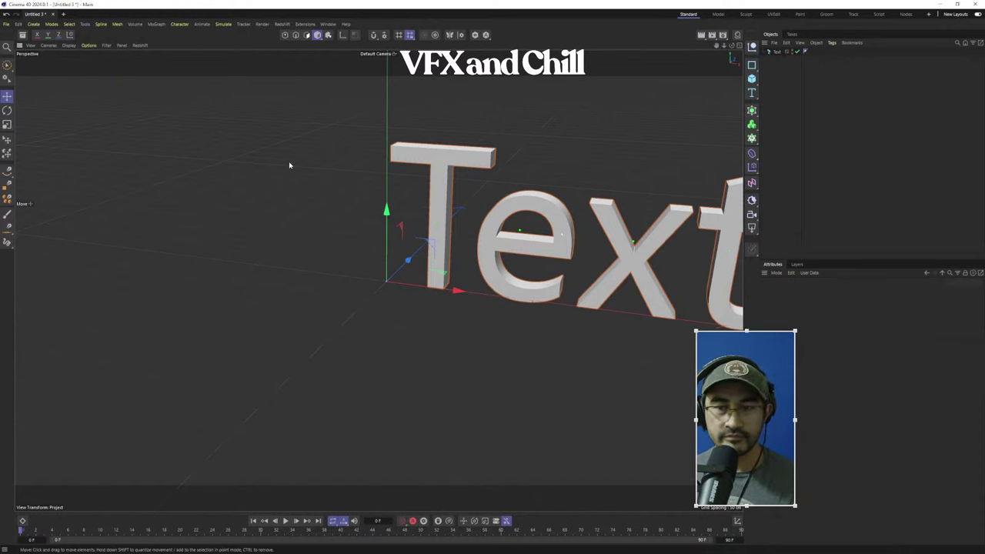
alt+middle_drag(609, 235, 381, 220)
alt+drag(381, 220, 464, 255)
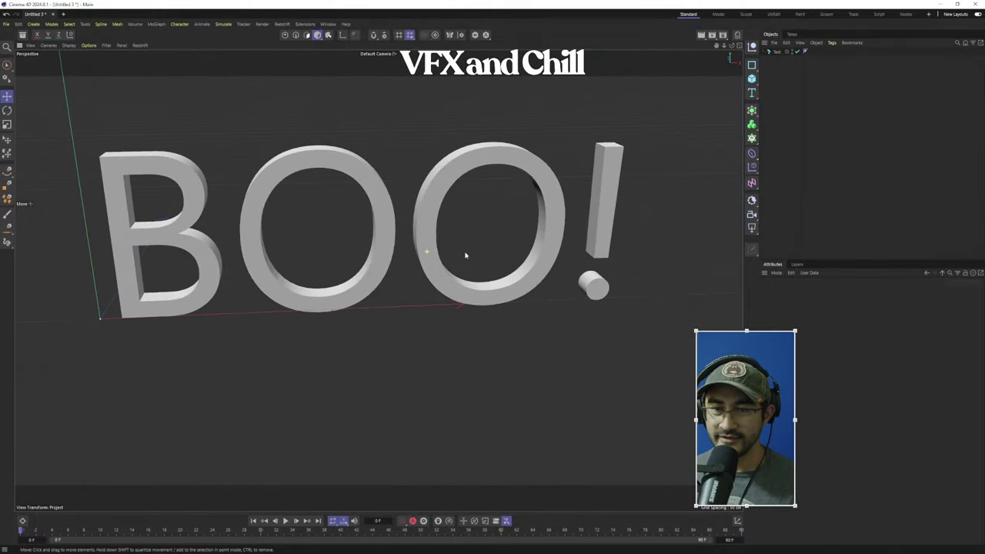
Reselect the text object and inspect the extruded BOO! letters from several angles
click(777, 52)
scroll(331, 308, up, 5)
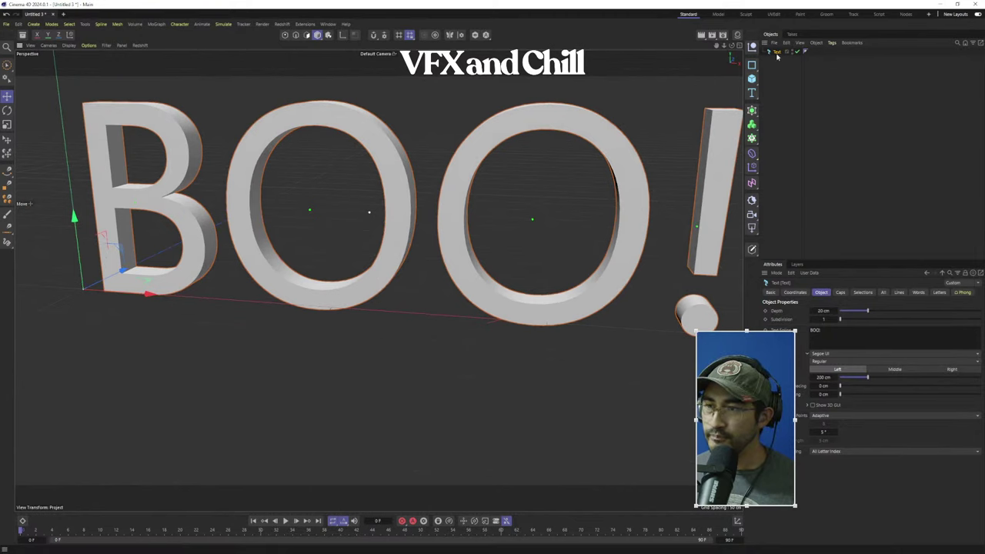
click(752, 97)
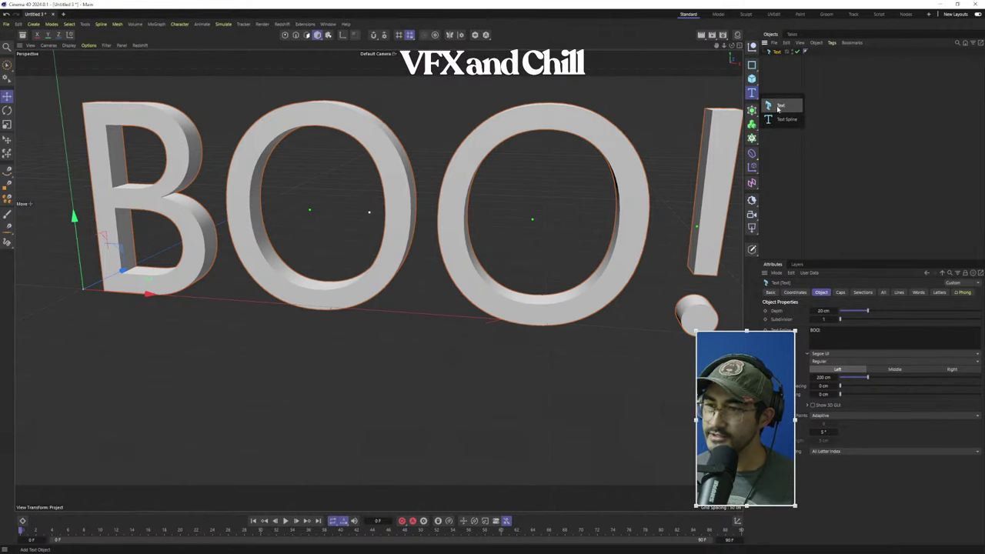
alt+drag(721, 181, 697, 193)
alt+middle_drag(622, 198, 477, 272)
alt+drag(476, 272, 506, 285)
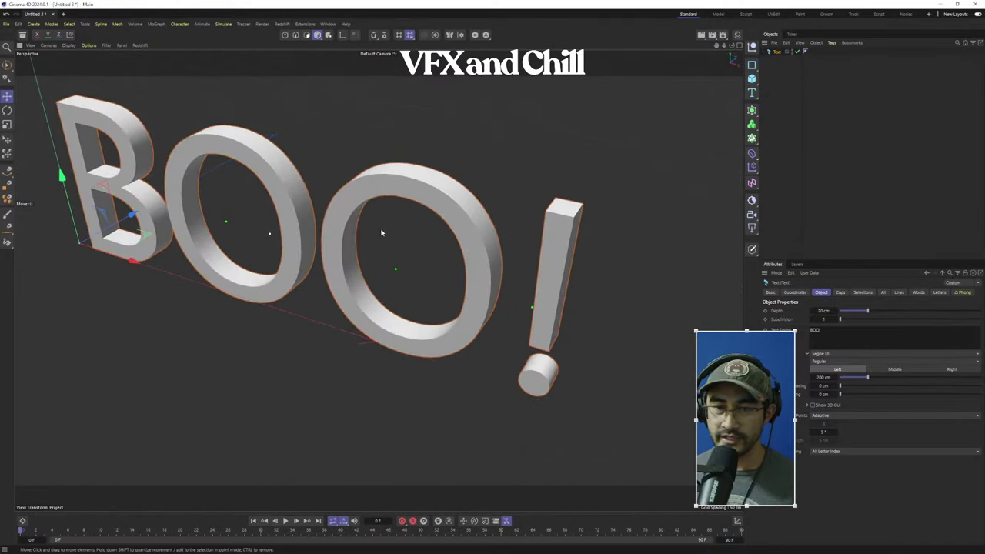
alt+drag(381, 233, 460, 234)
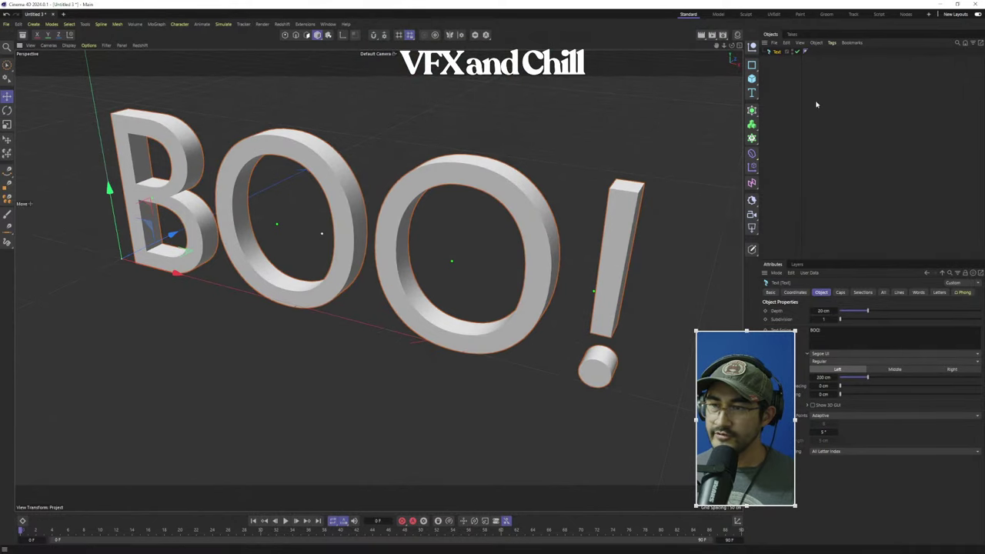
Add a plane, move it beneath the letters and enlarge it to about 1338 cm square as a floor
click(752, 80)
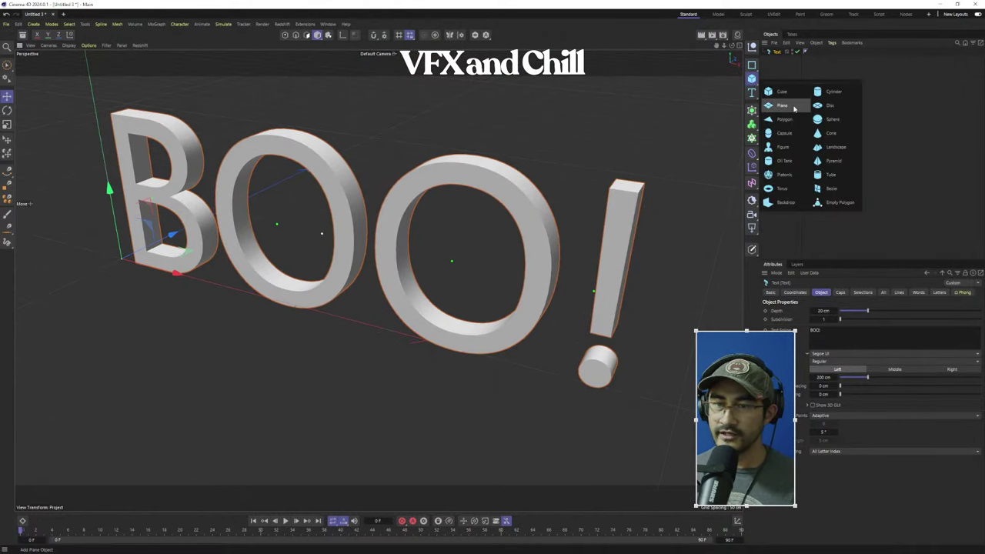
click(776, 113)
drag(176, 264, 350, 338)
click(7, 124)
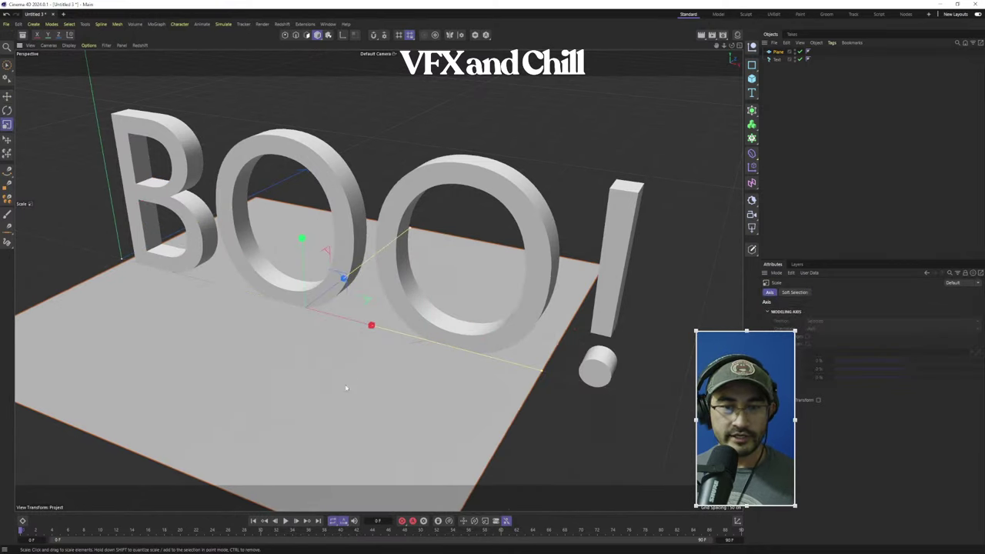
drag(345, 387, 538, 388)
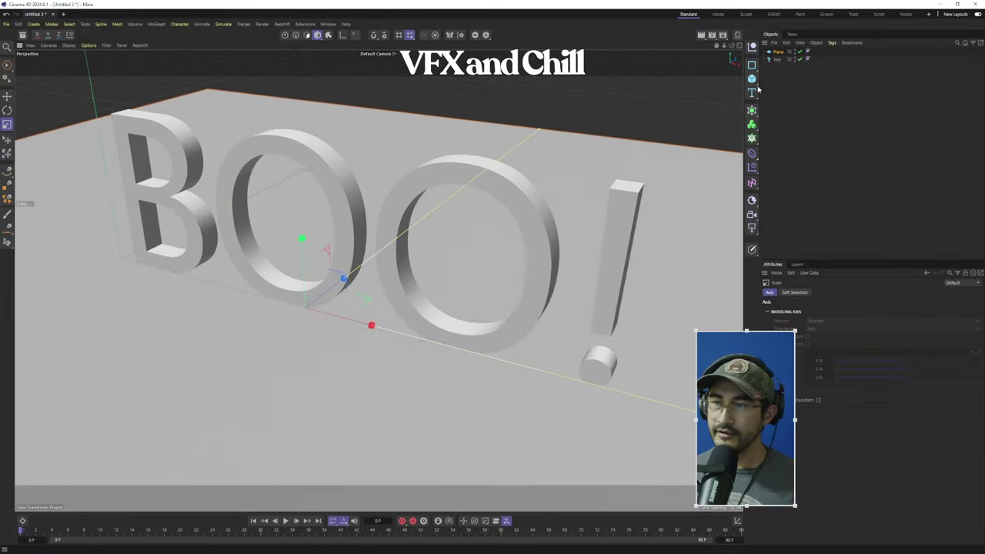
Open the Material Manager and create a new default material for the floor plane
click(737, 34)
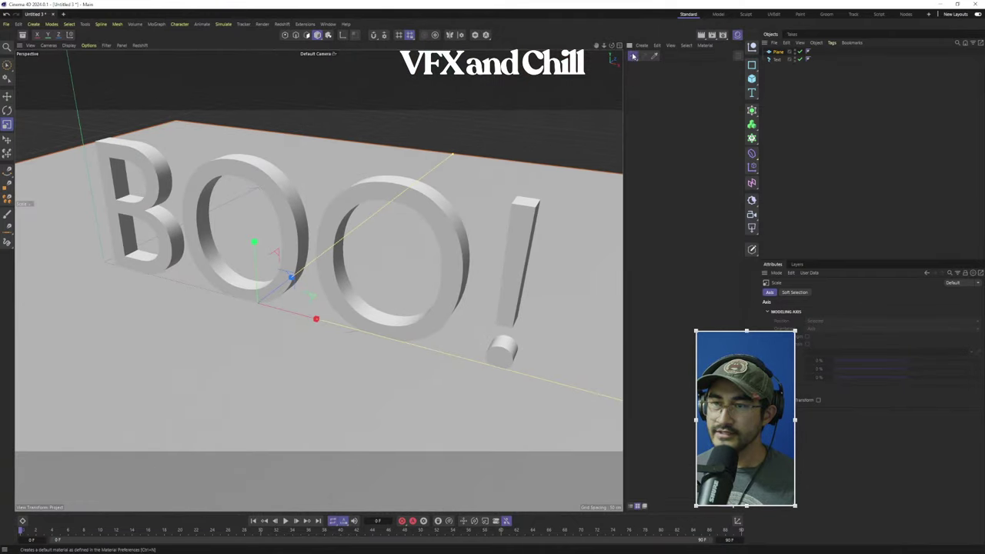
double_click(639, 77)
drag(642, 78, 577, 250)
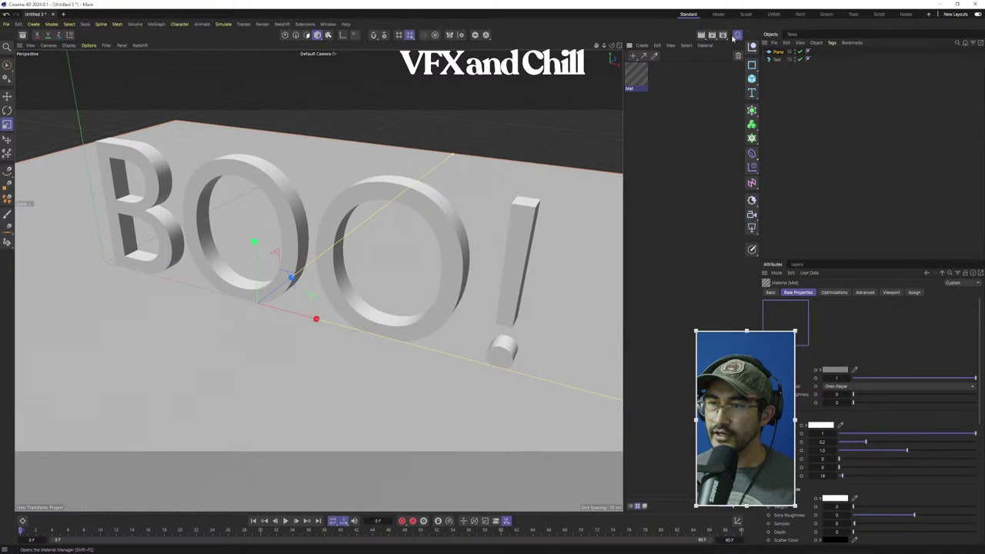
Switch the renderer from Redshift to Standard in the render settings
click(725, 36)
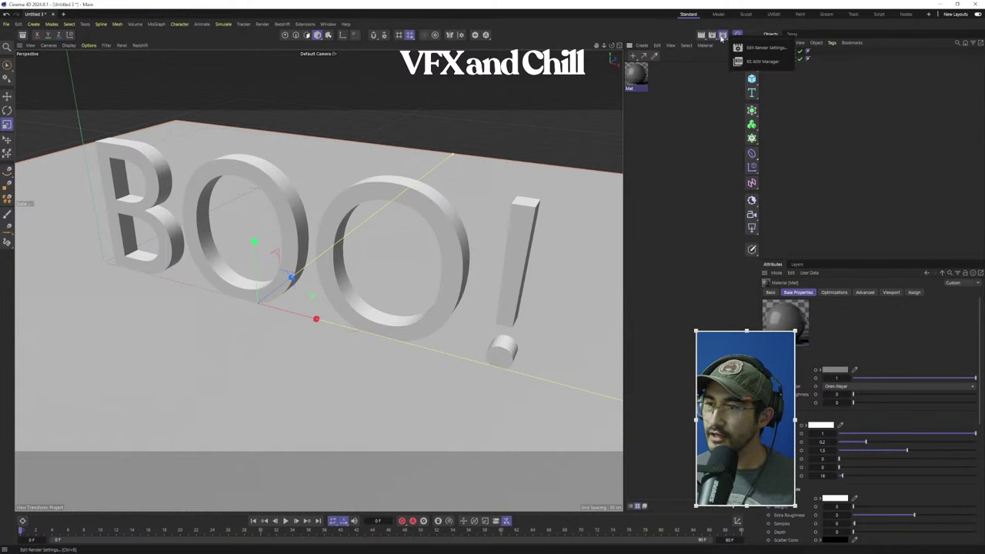
click(758, 47)
click(793, 64)
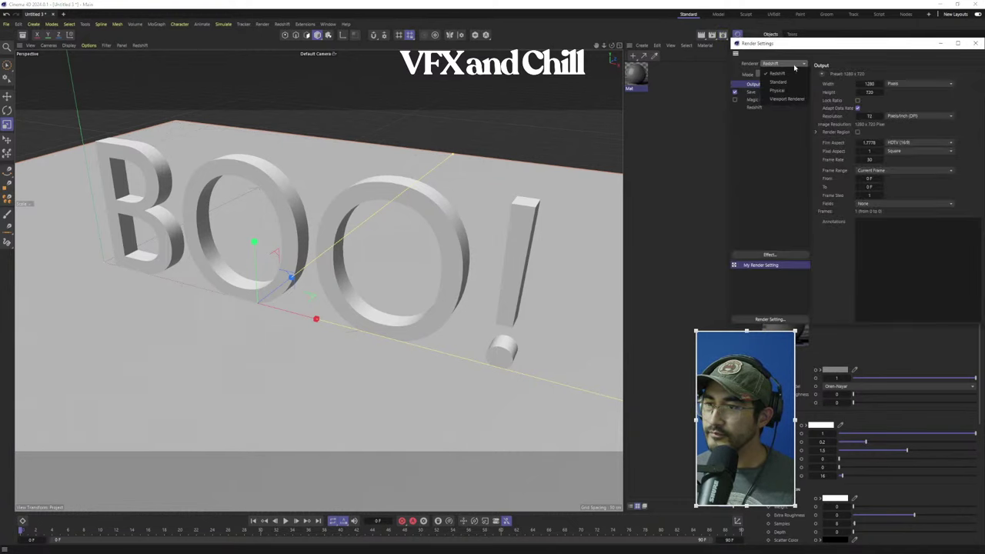
click(778, 82)
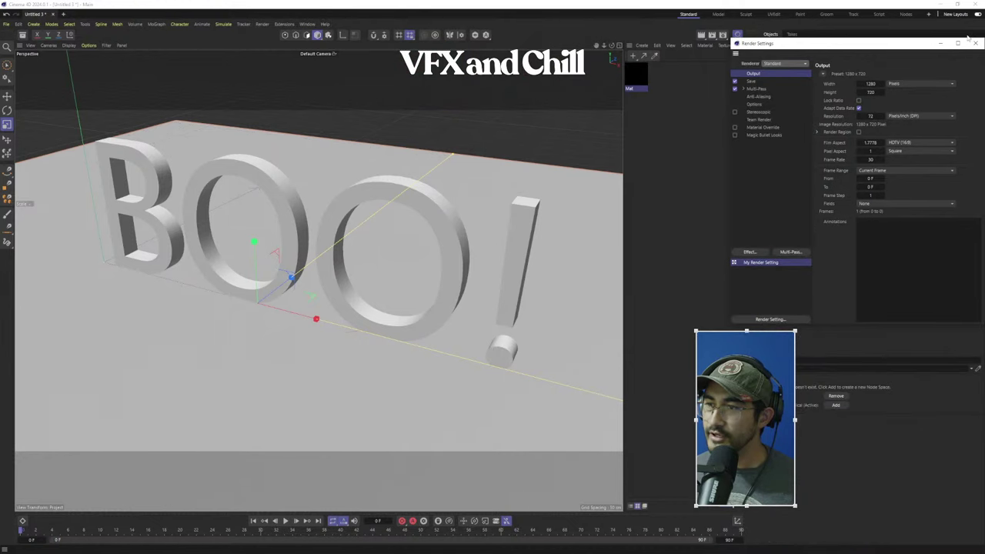
click(940, 44)
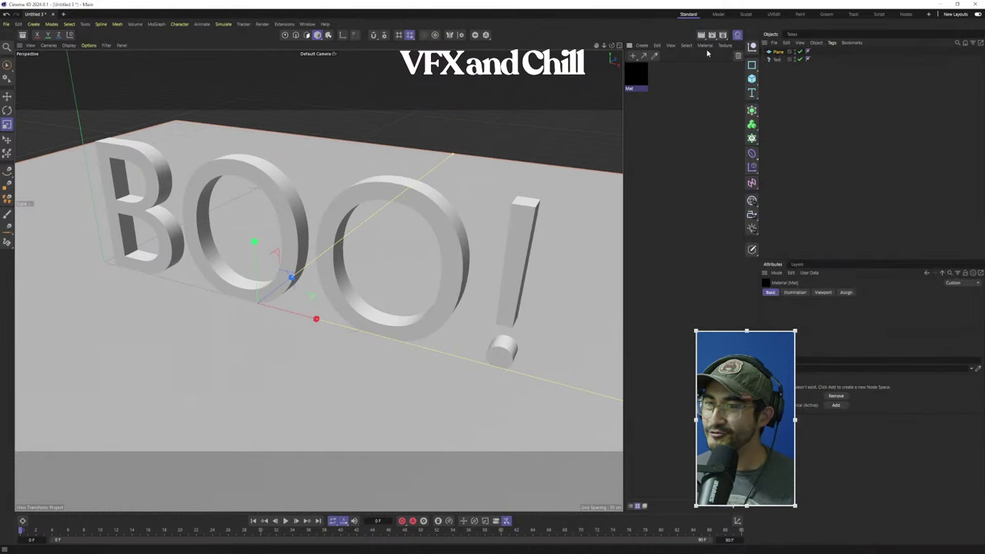
Replace the blacked-out Redshift material with a new standard material and assign it to the plane
double_click(670, 74)
click(672, 76)
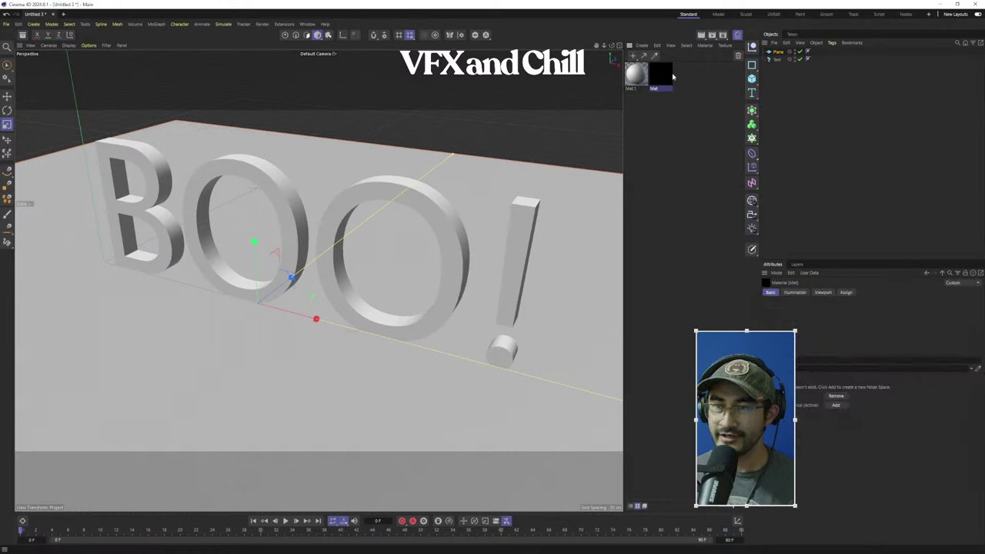
key(Delete)
drag(578, 231, 579, 232)
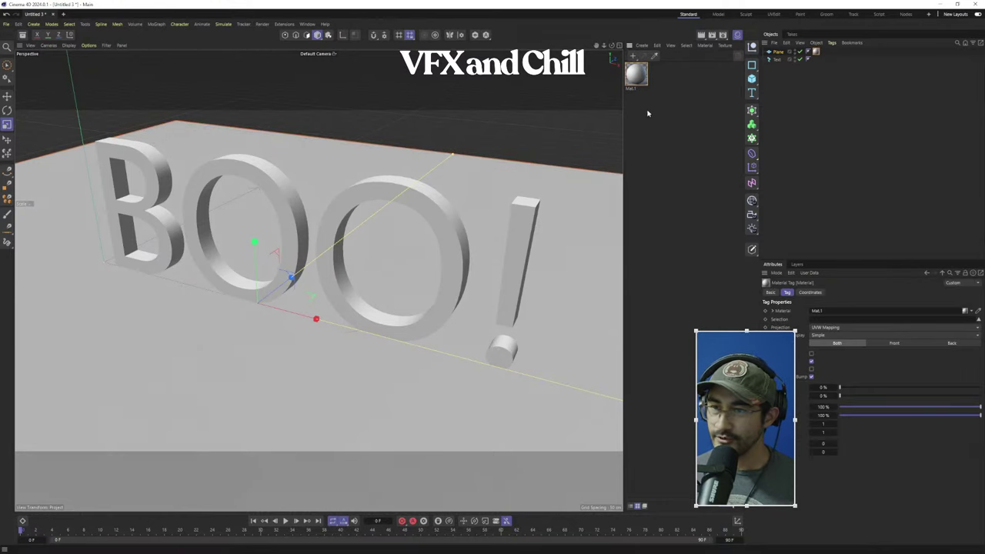
Color the plane's material dark blue with hue 235°, saturation 52% and value 20%
click(781, 52)
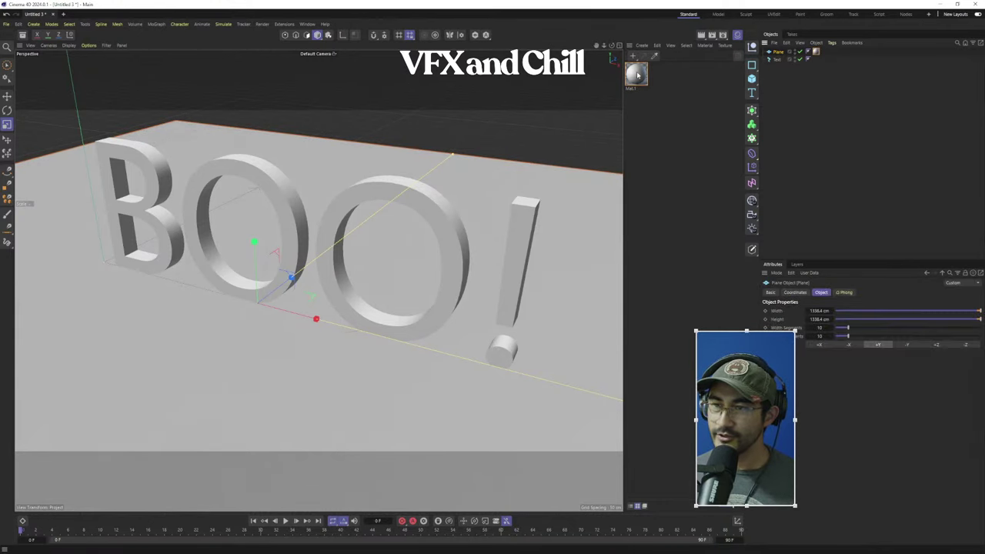
click(652, 88)
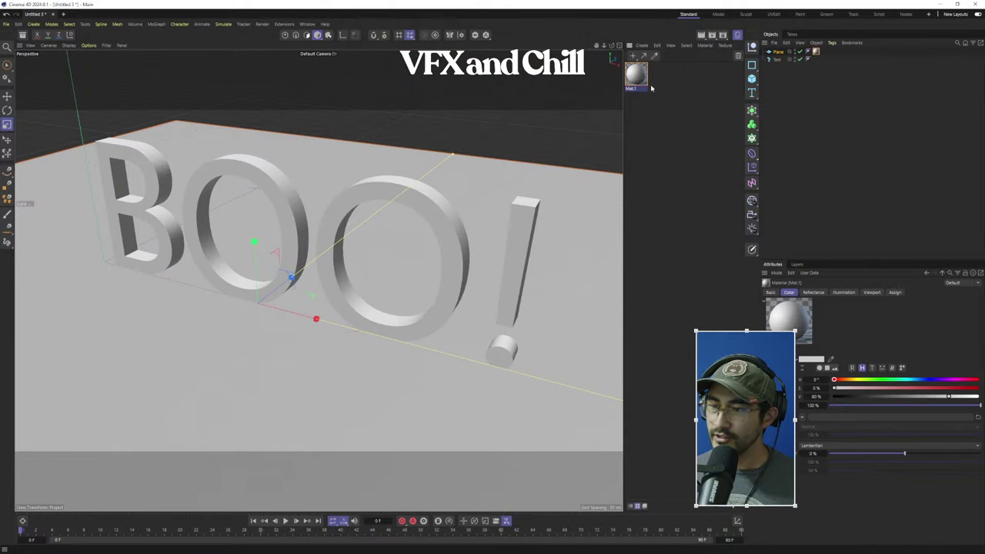
click(927, 380)
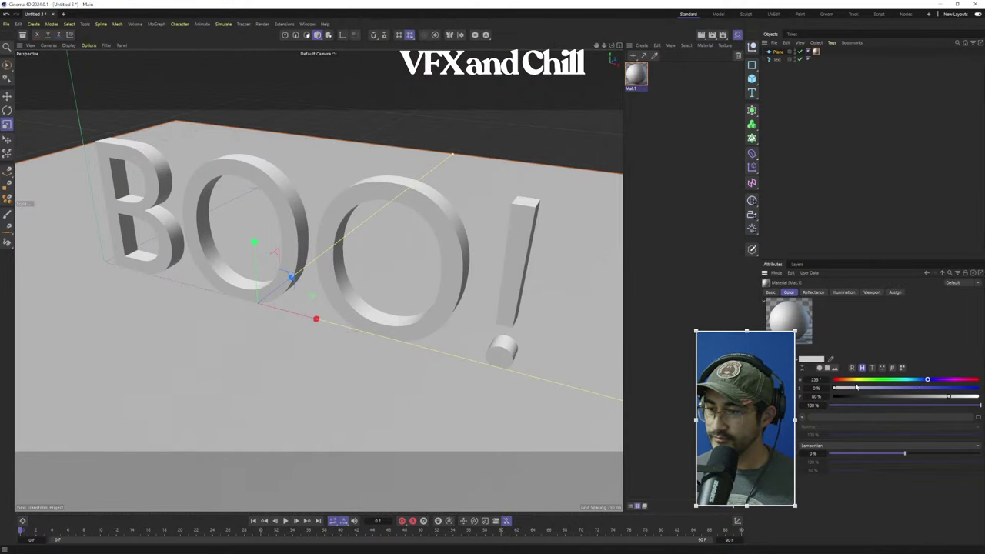
drag(913, 396, 863, 396)
click(909, 388)
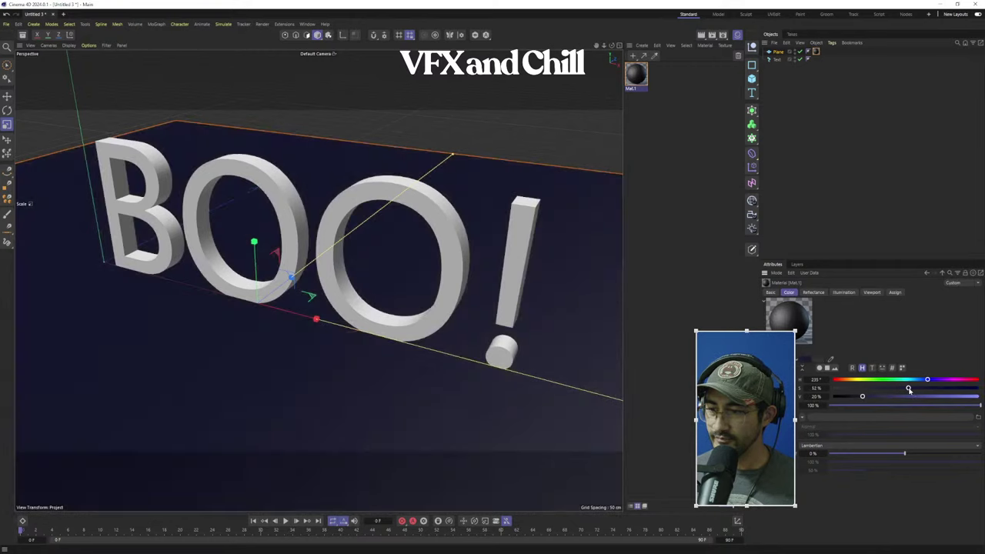
Create a second default material and assign it to the BOO! text
alt+drag(484, 328, 489, 315)
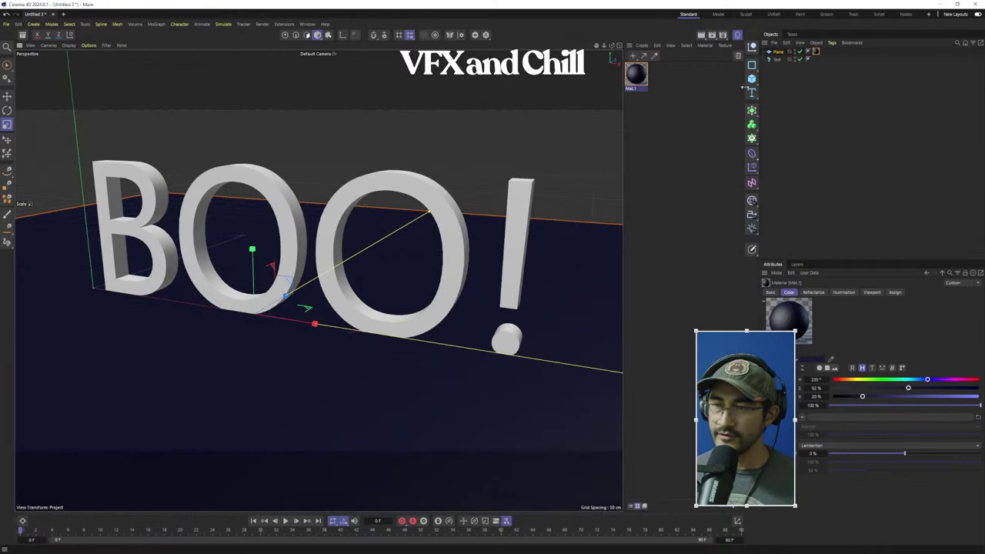
click(777, 60)
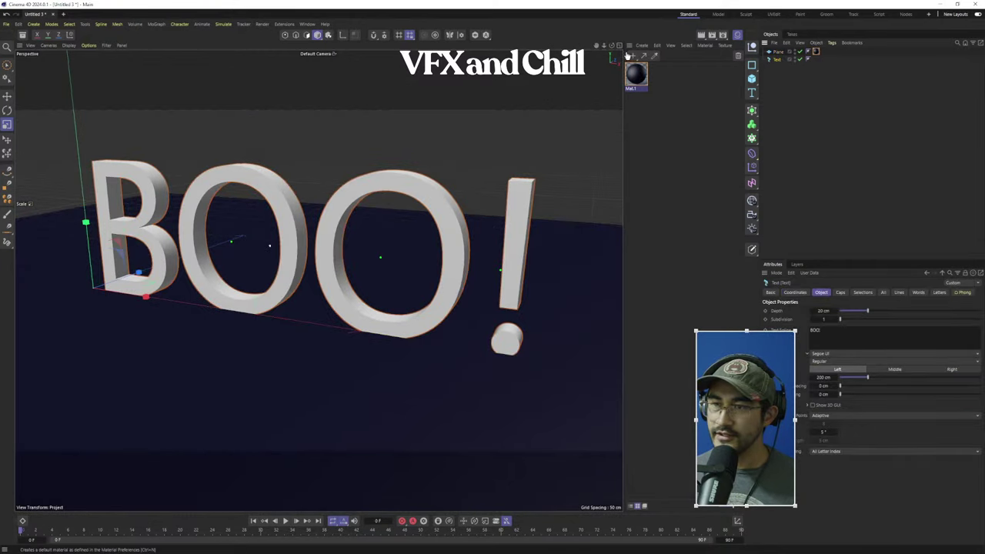
double_click(660, 86)
drag(660, 91, 777, 60)
Raise the BOO! text vertically about 10.5 cm above the floor plane
alt+drag(385, 279, 409, 268)
key(e)
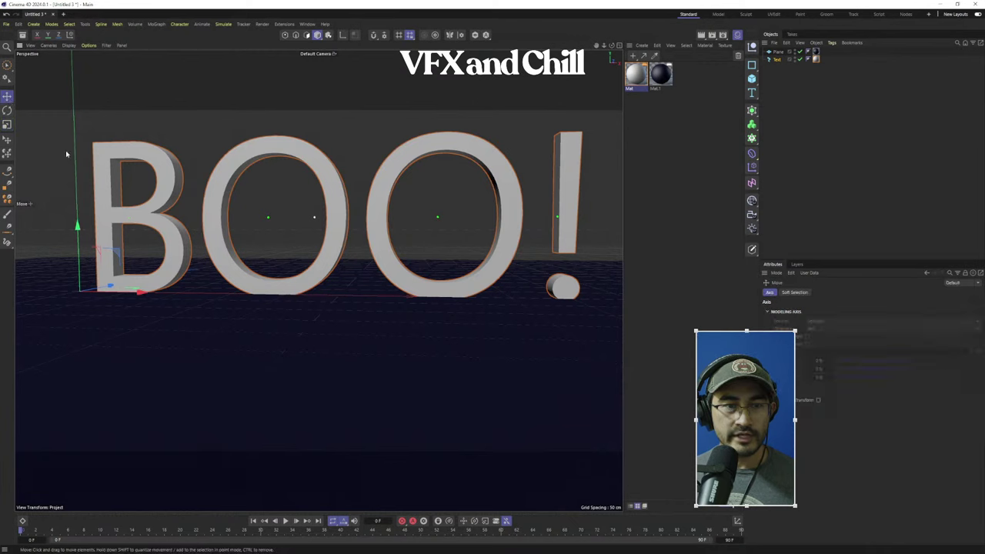
drag(78, 226, 78, 214)
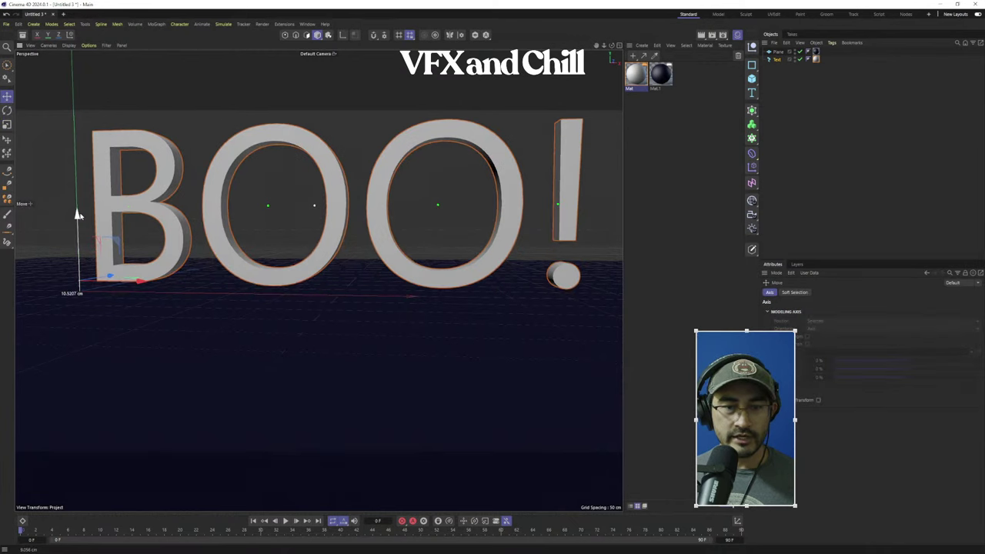
Add a Cloth simulation tag to the text, test it by playing the animation, and return to the first frame
click(783, 68)
click(776, 60)
right_click(777, 58)
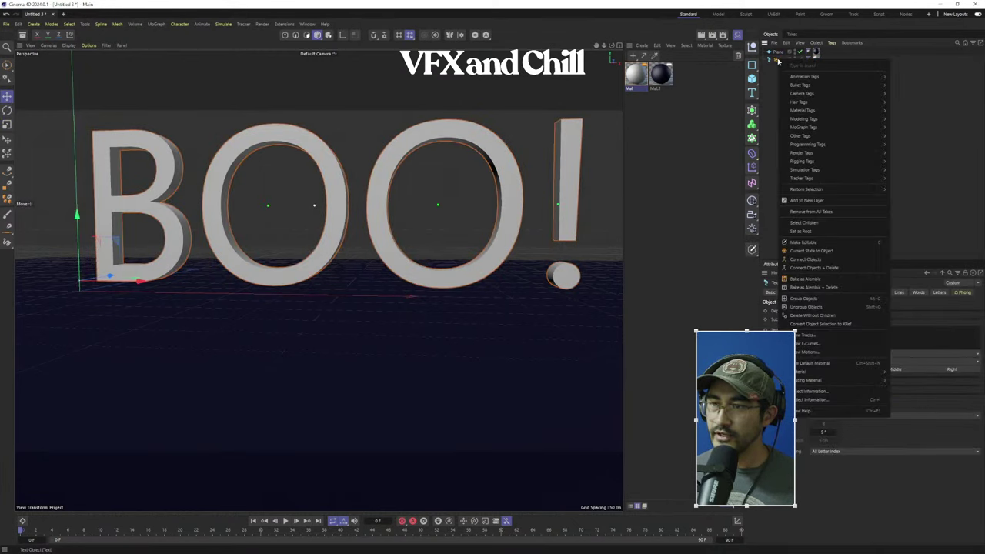
mouse_move(827, 170)
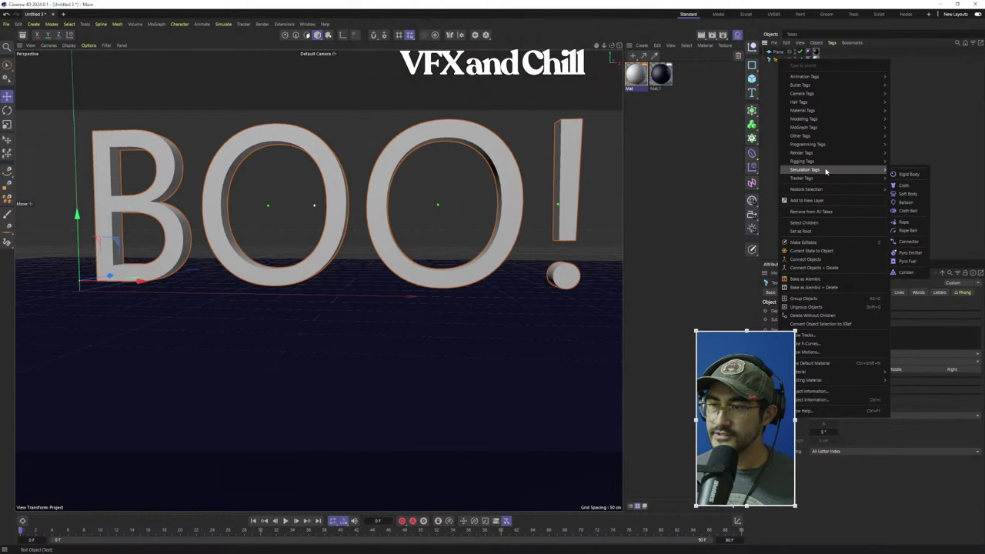
click(916, 187)
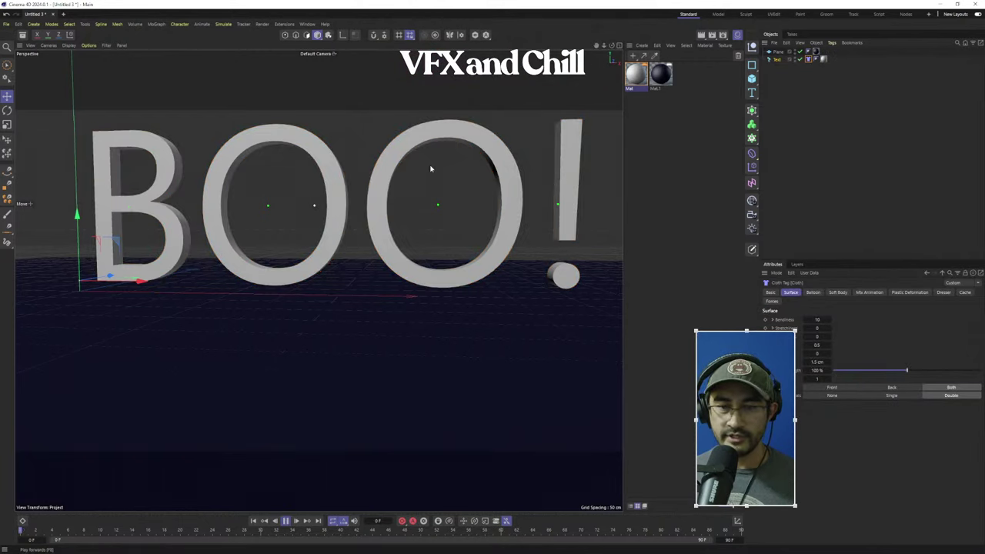
click(284, 522)
click(253, 521)
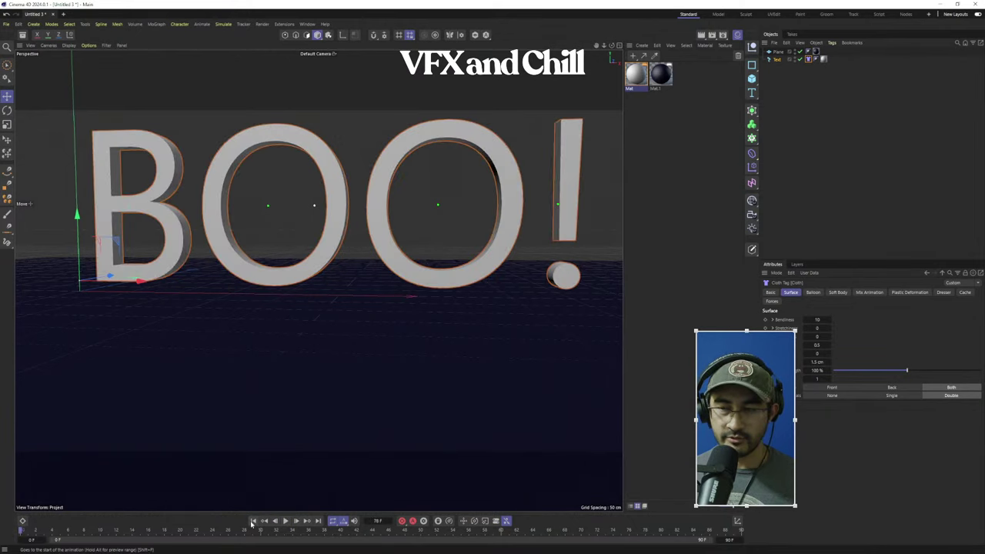
Add a Collider simulation tag to the plane
right_click(779, 52)
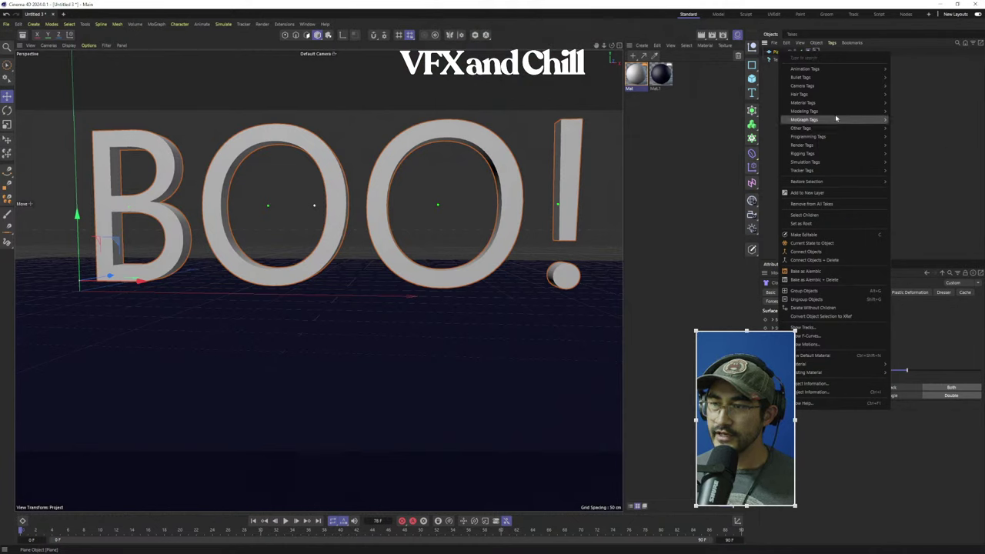
mouse_move(853, 166)
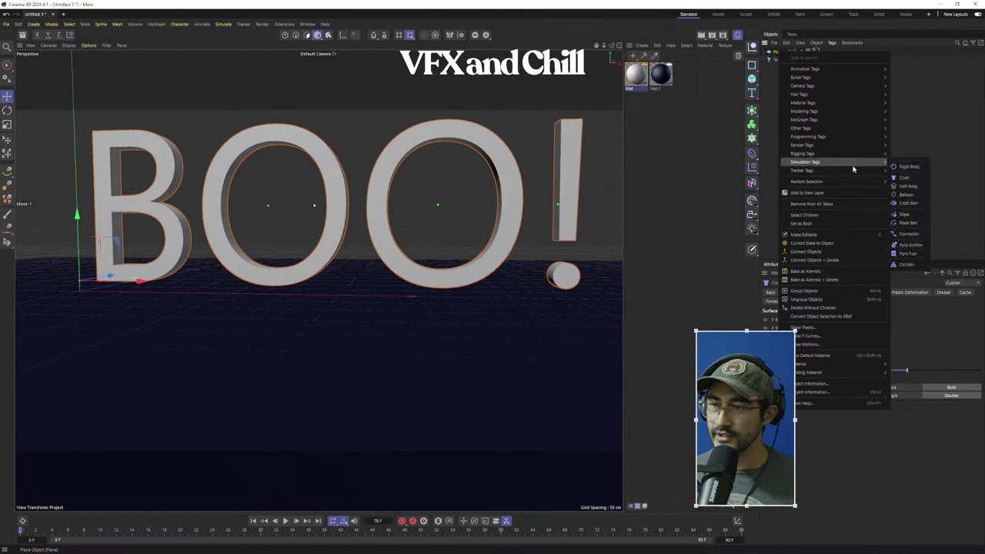
click(906, 266)
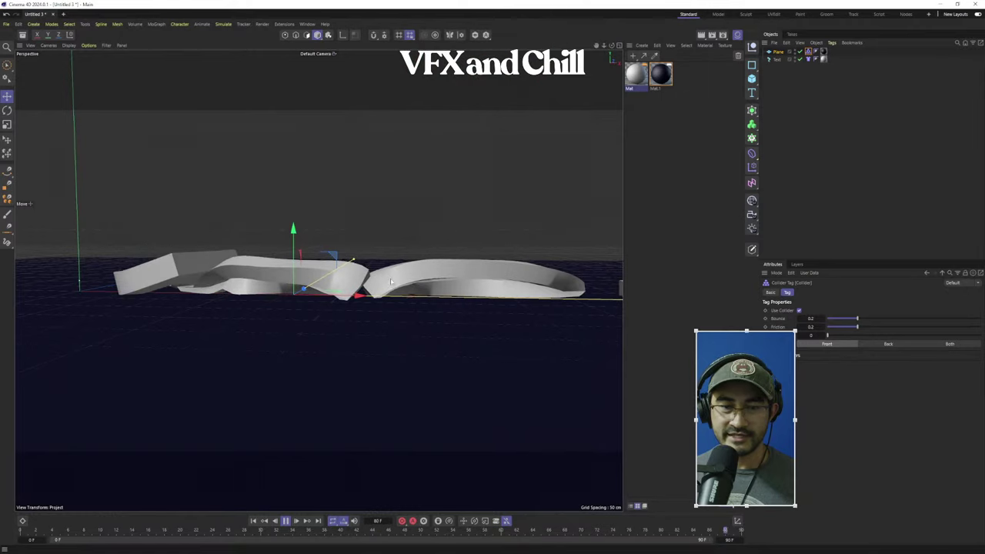
Examine the cloth text colliding with the plane from another angle, stop playback, and return to the first frame
alt+drag(299, 323, 281, 347)
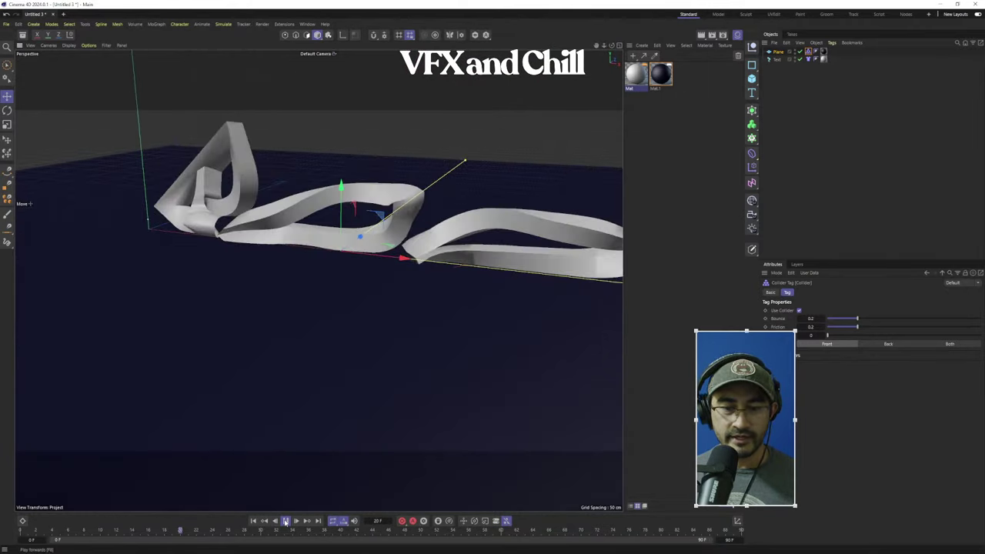
click(286, 521)
click(253, 521)
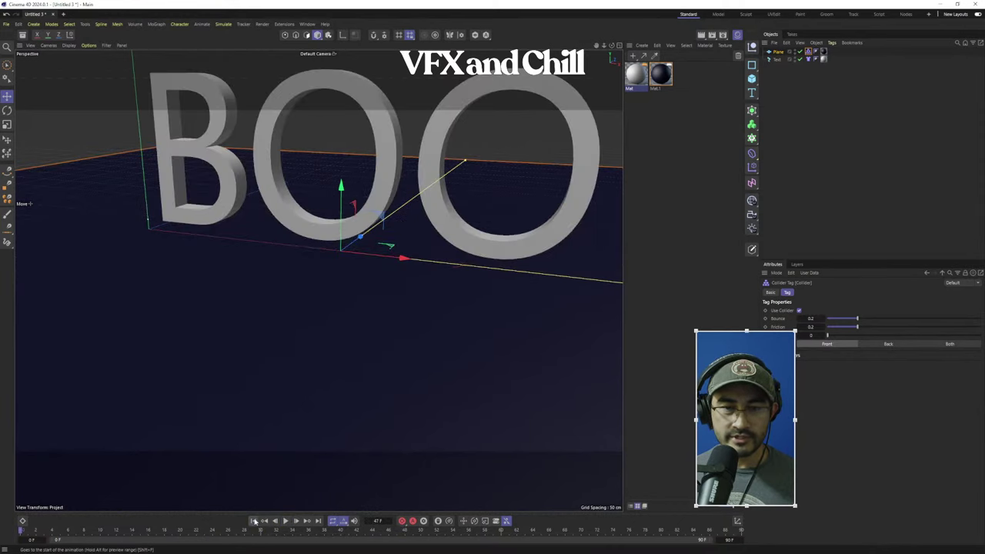
Enable Balloon on the text's Cloth tag and set its overpressure to 3
click(809, 59)
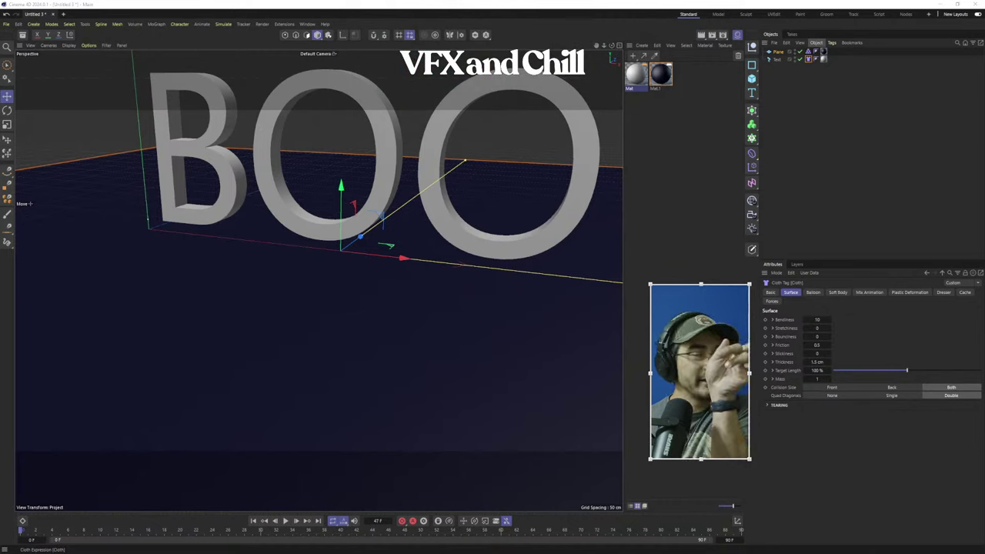
click(812, 293)
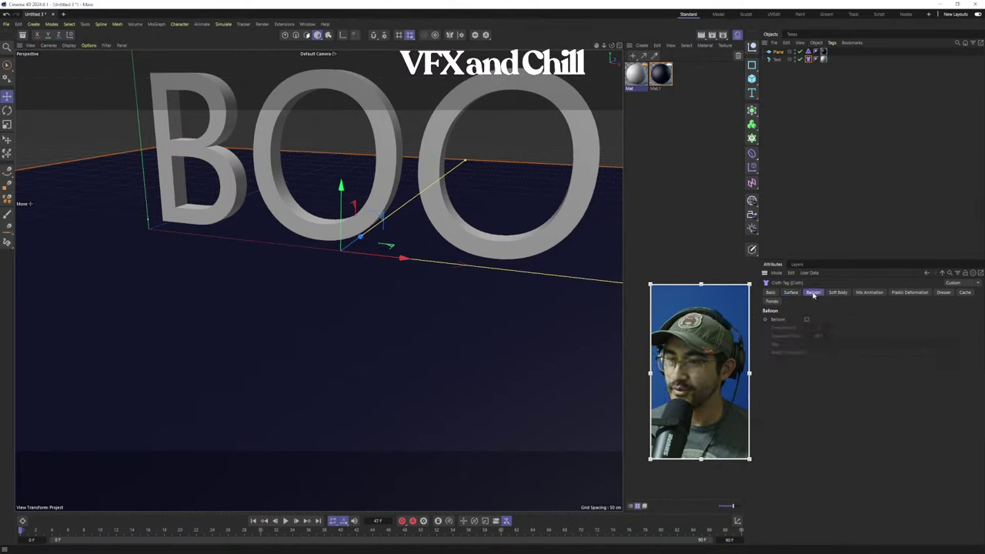
click(806, 320)
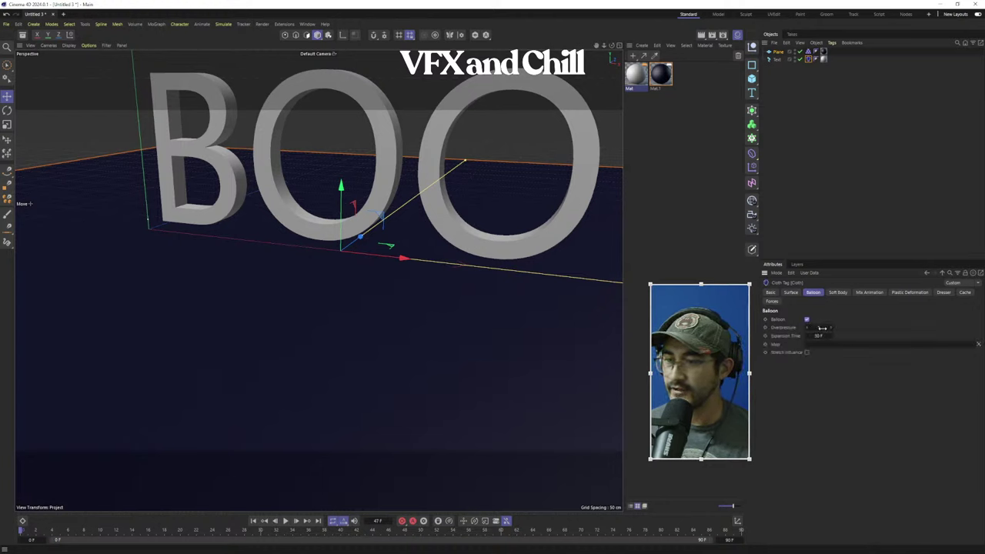
click(822, 329)
text(3)
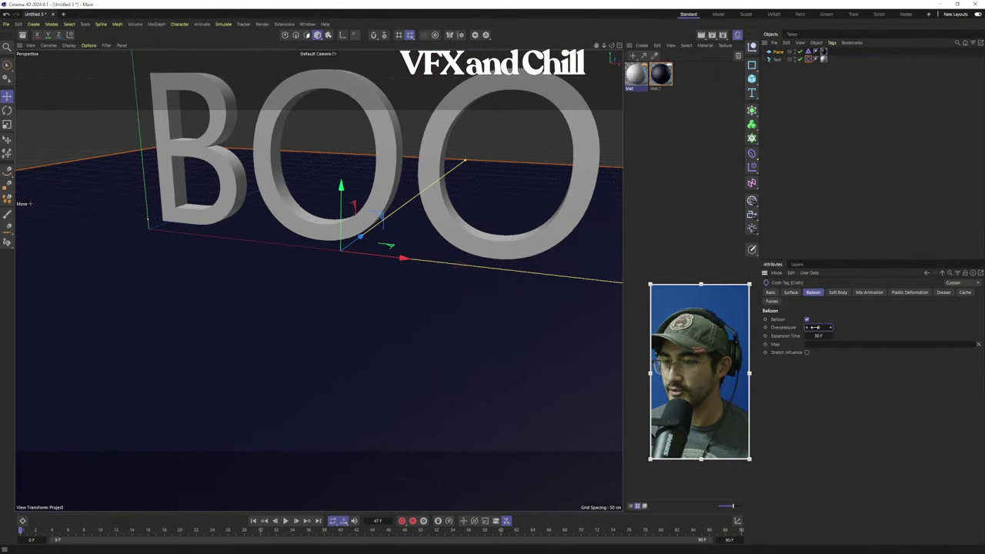
Play the balloon simulation of the BOO! text, examine it from several angles, and stop playback
alt+middle_drag(383, 159, 300, 234)
scroll(300, 241, down, 2)
mouse_move(341, 306)
alt+mouse_down()
mouse_move(351, 296)
mouse_move(353, 305)
alt+mouse_up()
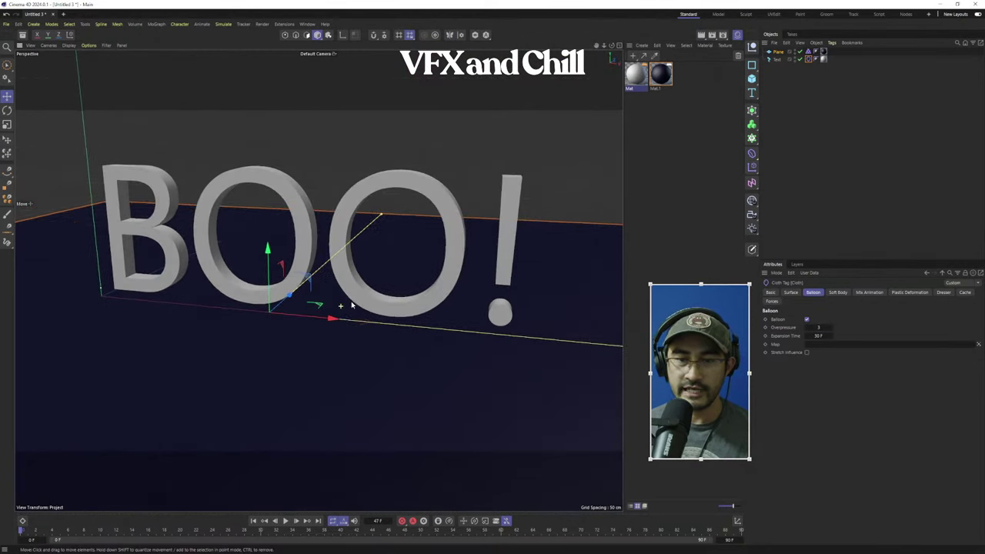
click(286, 522)
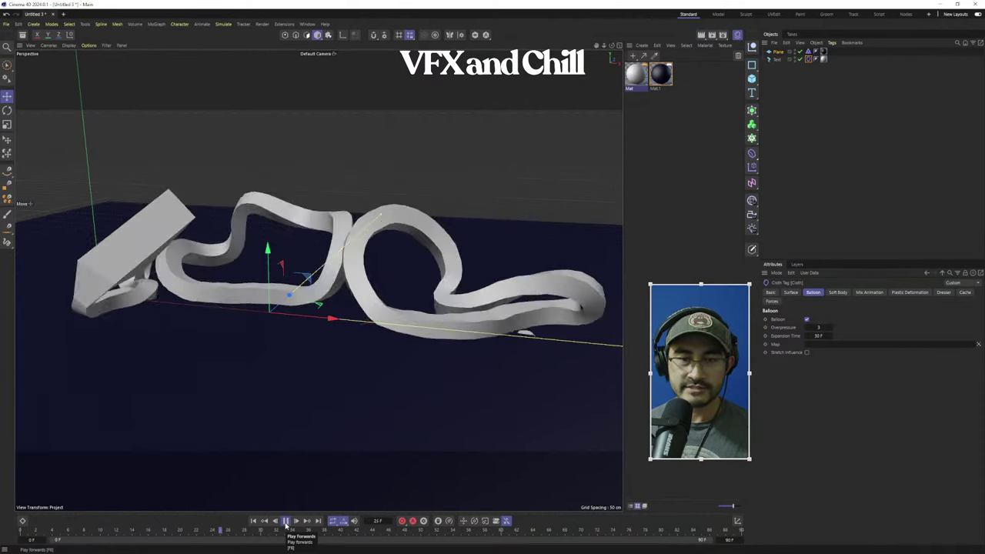
scroll(341, 357, down, 5)
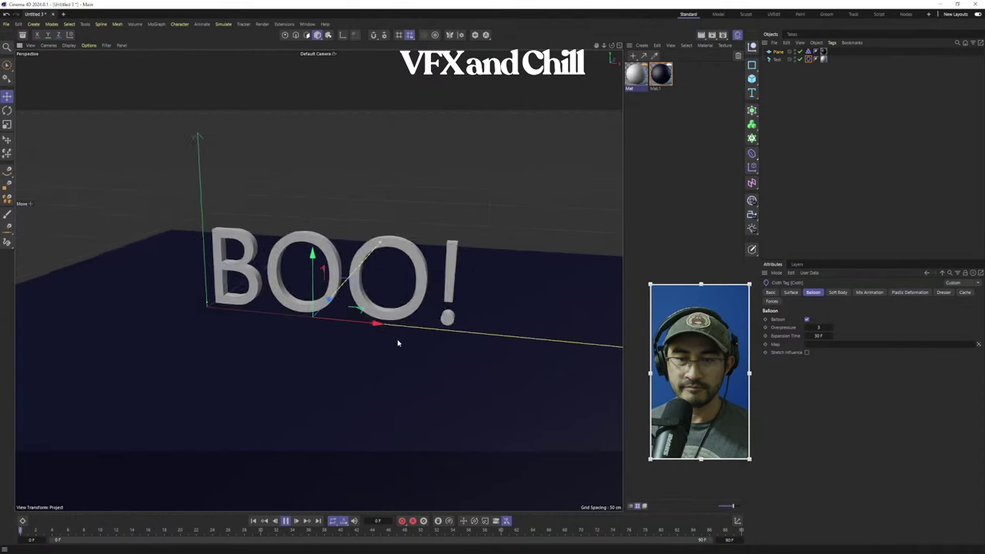
alt+drag(411, 340, 502, 315)
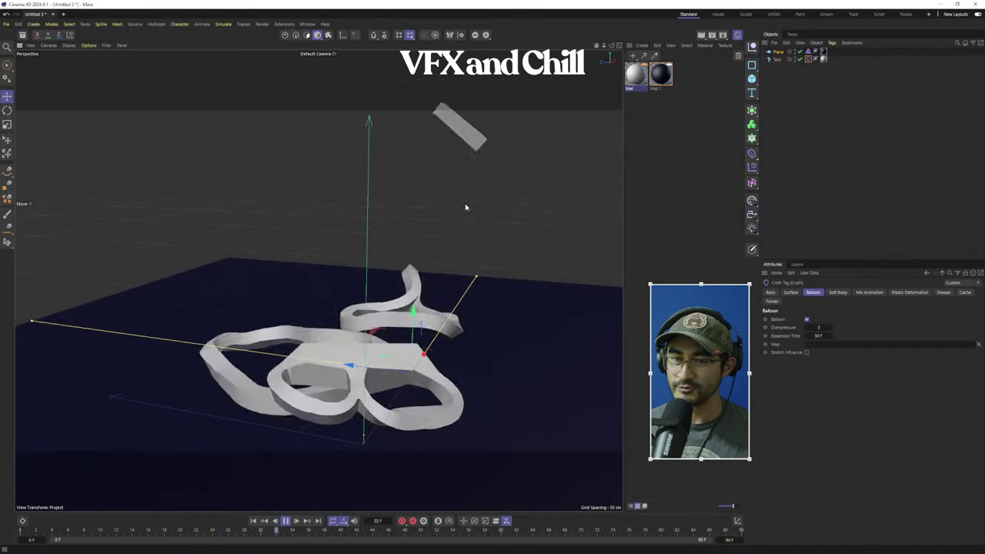
click(285, 521)
Display the viewport shading with mesh lines, examine the deformed letters' polygons, and return to the first frame
alt+drag(440, 403, 258, 310)
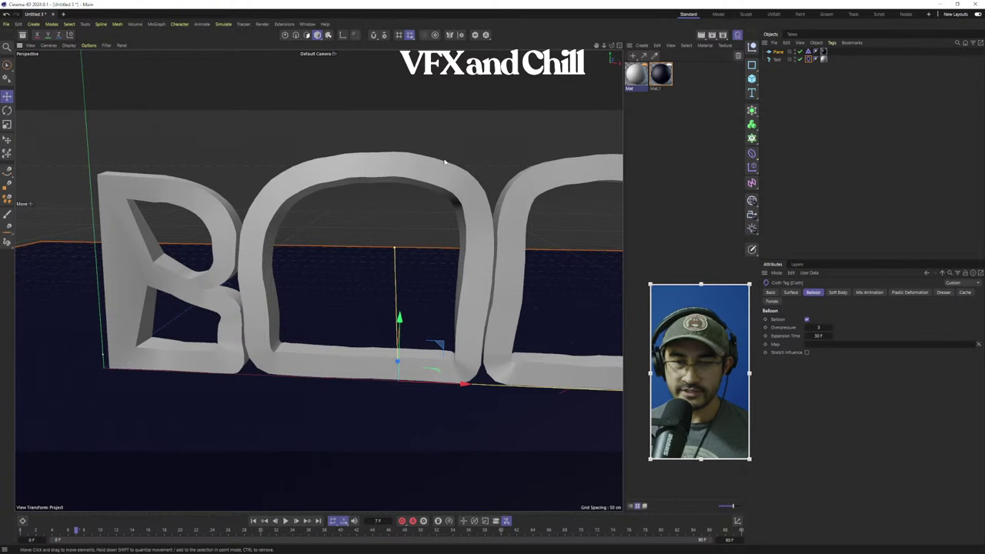
key(n)
key(b)
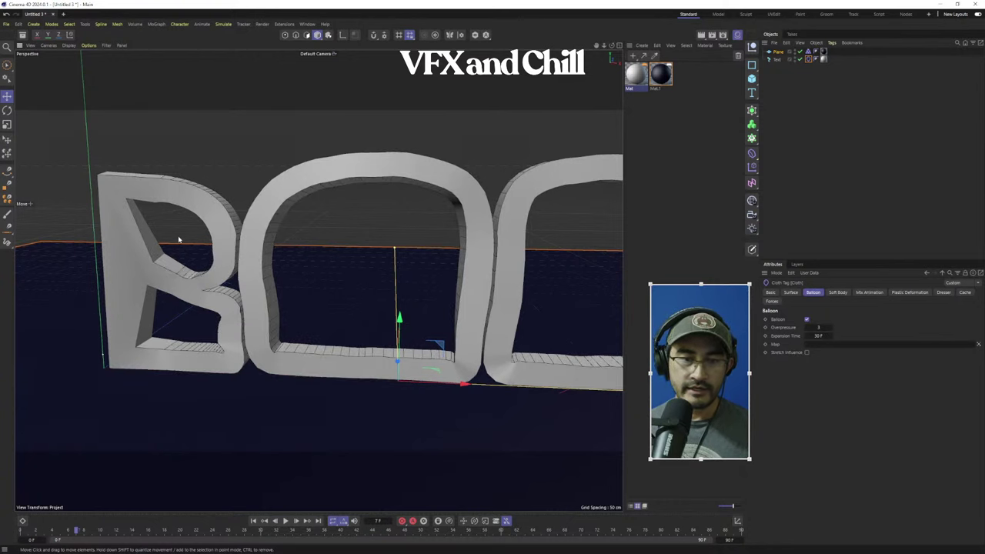
alt+drag(178, 235, 429, 198)
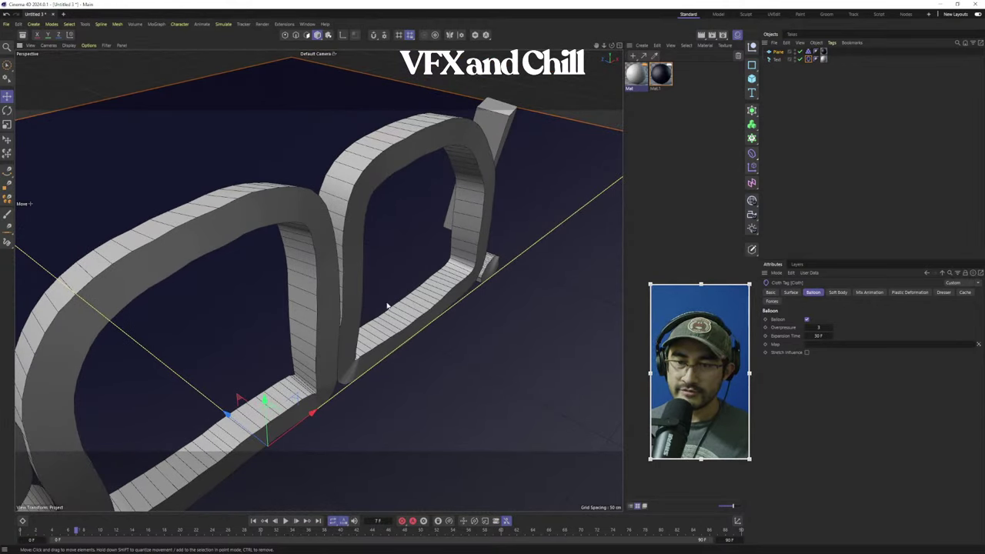
alt+drag(387, 306, 221, 273)
alt+middle_drag(221, 273, 324, 354)
alt+drag(206, 270, 416, 341)
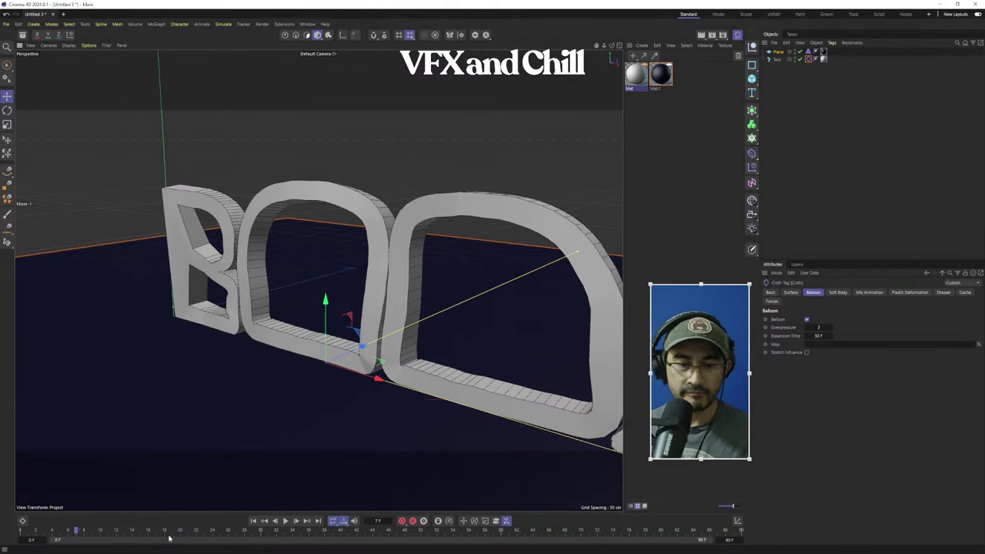
drag(61, 530, 20, 530)
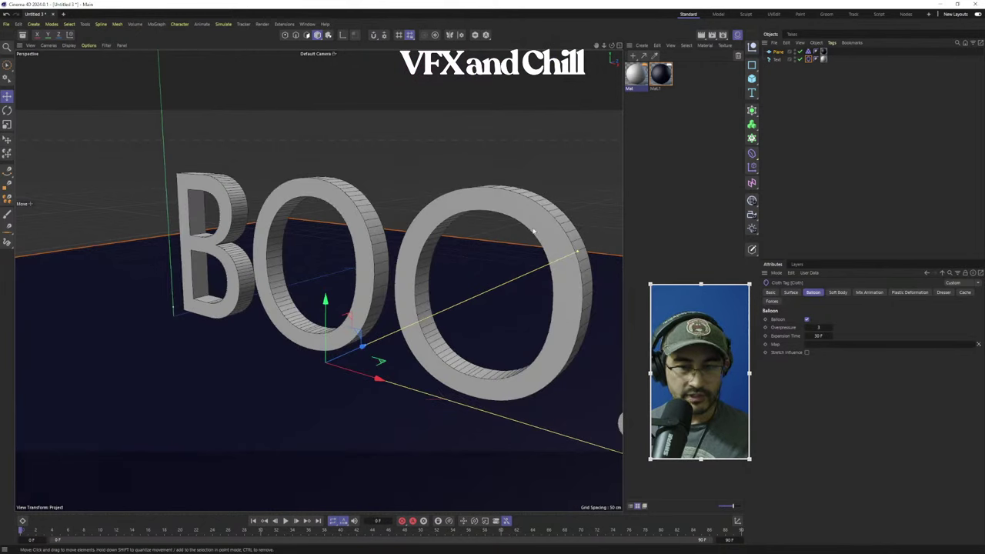
alt+middle_drag(346, 236, 229, 217)
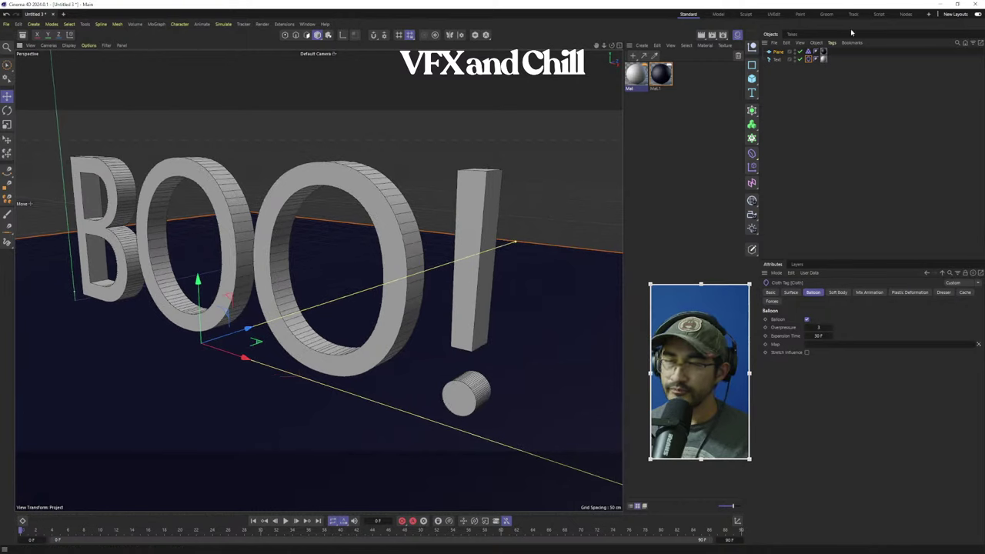
Try the text object's subdivision at 4, reduce it to 1, and compare the letters' side polygons
click(778, 60)
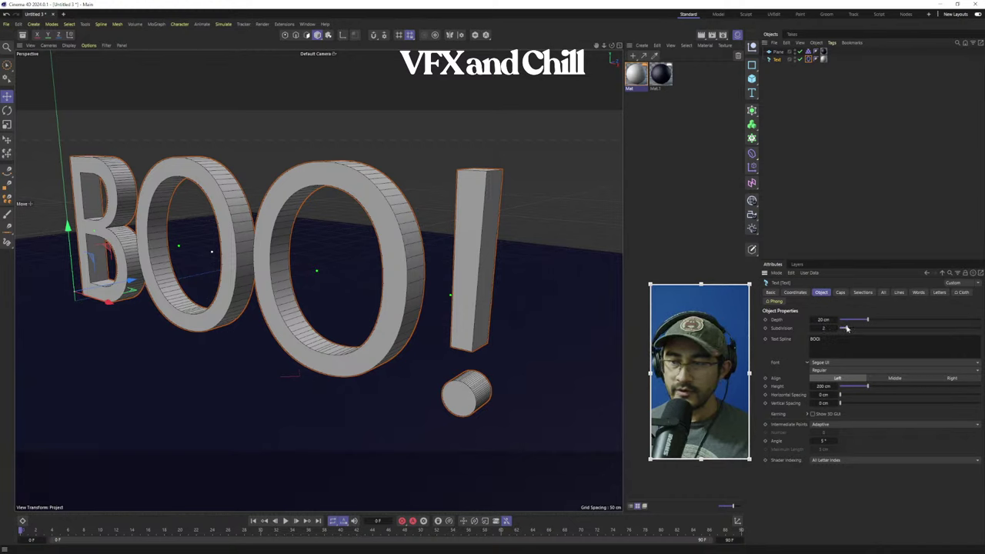
mouse_move(847, 328)
mouse_down()
mouse_move(891, 329)
mouse_move(862, 330)
mouse_up()
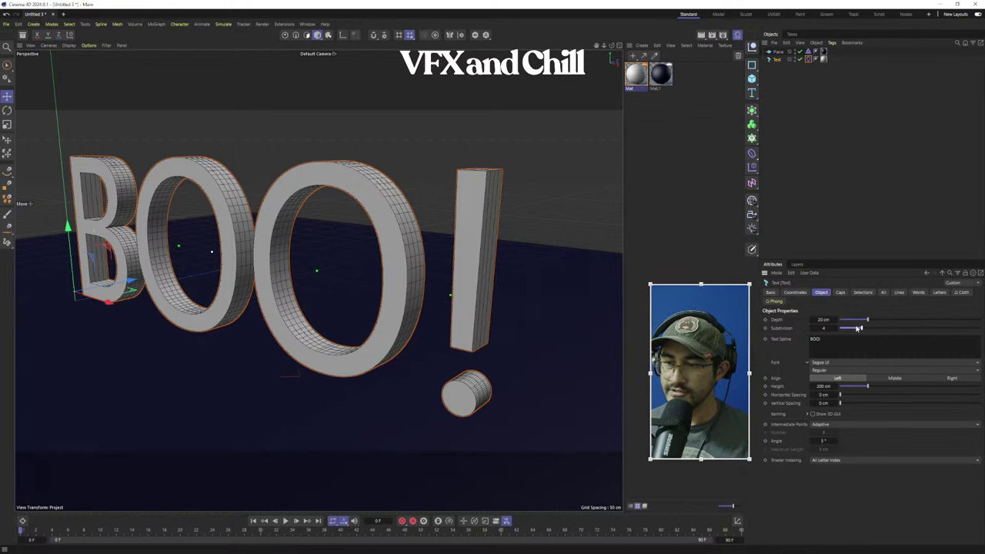
drag(859, 329, 836, 336)
scroll(233, 278, down, 3)
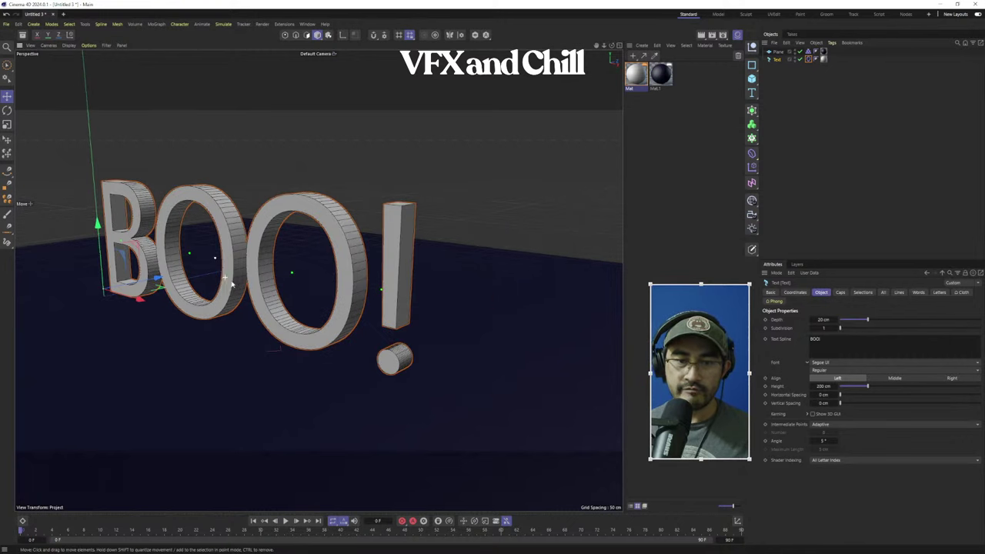
alt+drag(233, 278, 269, 277)
alt+middle_drag(268, 277, 347, 306)
alt+drag(347, 306, 416, 289)
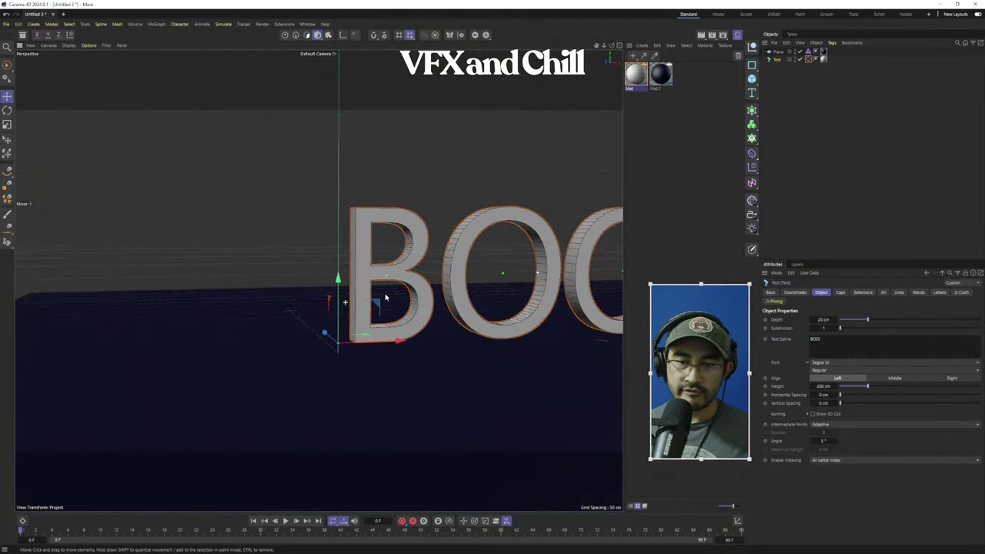
alt+middle_drag(464, 299, 253, 306)
alt+drag(254, 306, 360, 208)
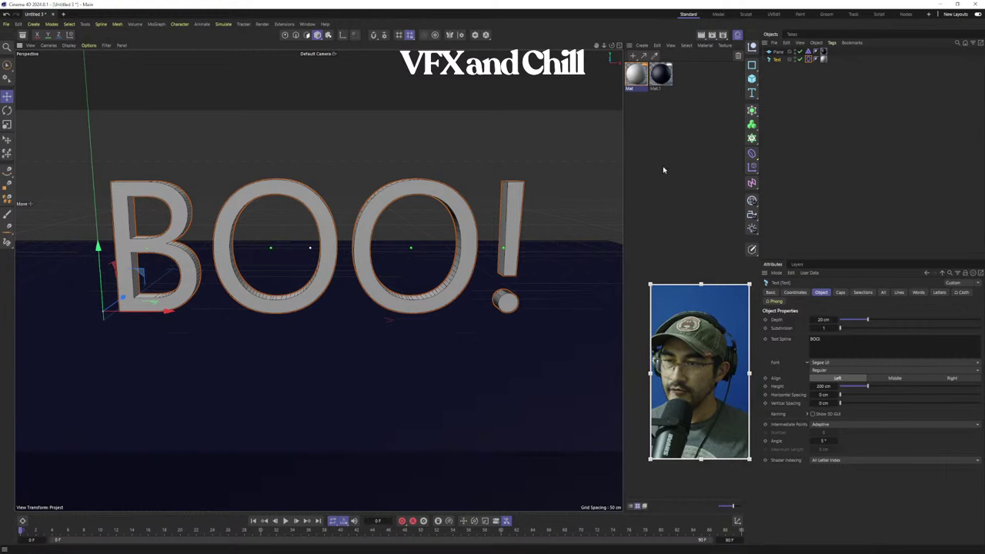
Try the text inside a new Volume Builder, and move it back out of the builder
click(752, 124)
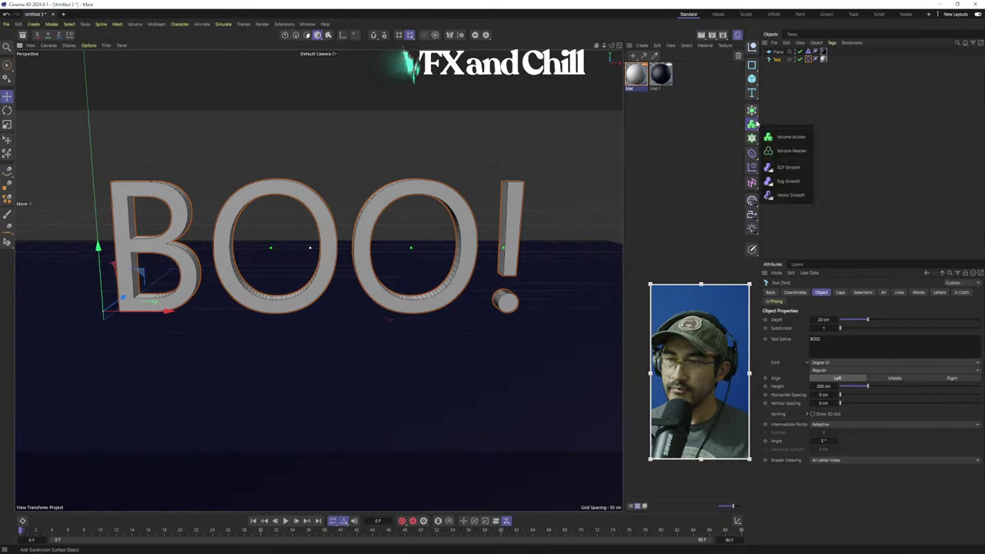
click(795, 138)
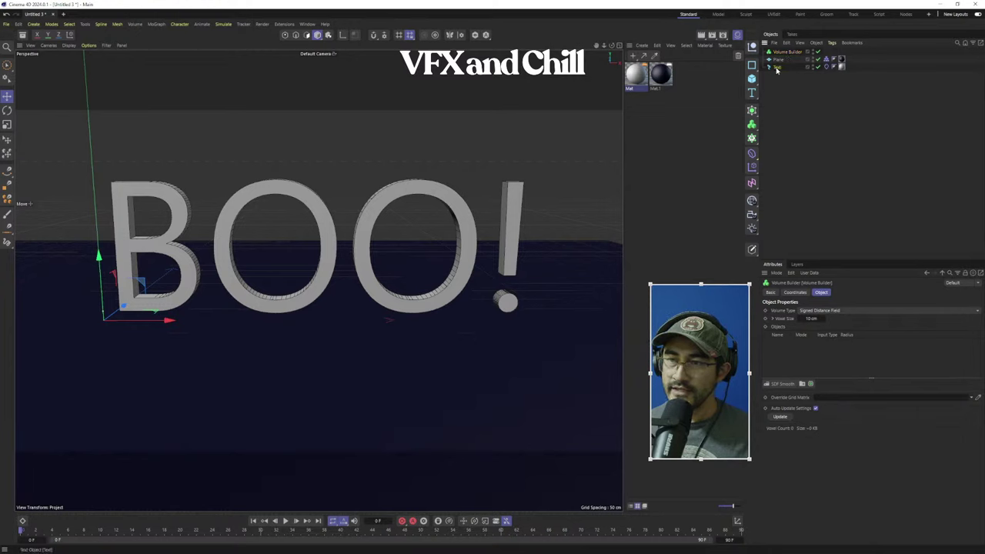
drag(777, 69, 792, 54)
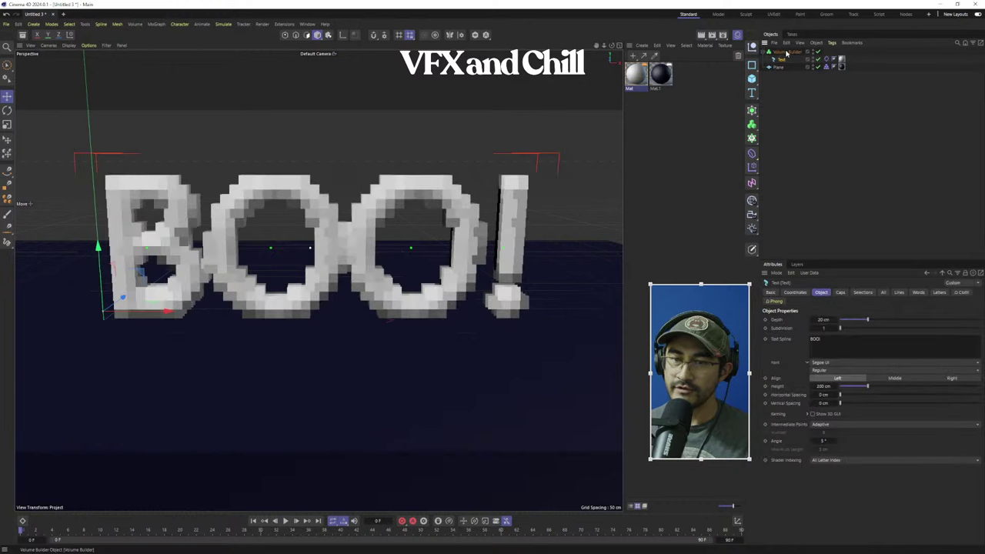
alt+drag(433, 278, 409, 290)
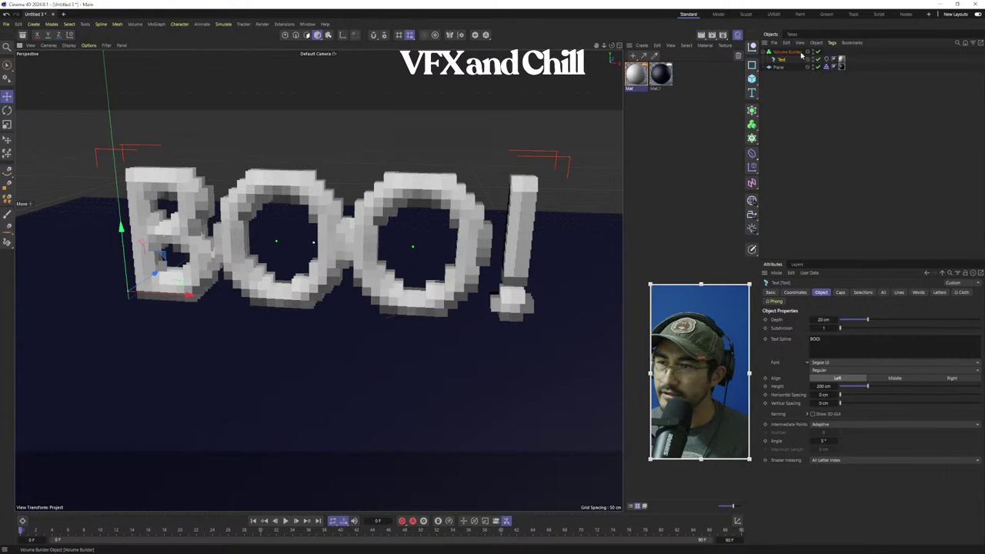
drag(782, 62, 783, 87)
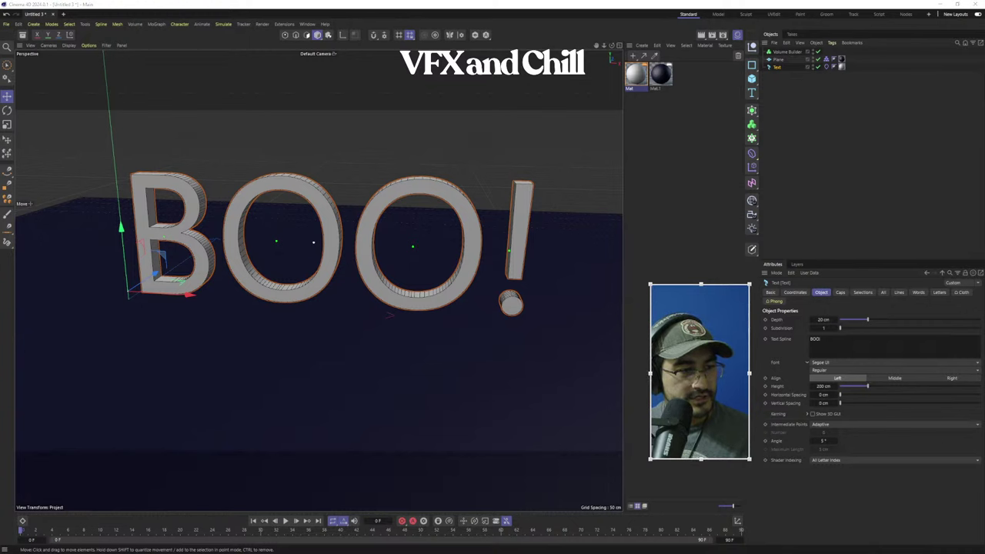
Give the text's caps a round bevel of about 9 cm and inspect the rounded letters up close
click(839, 293)
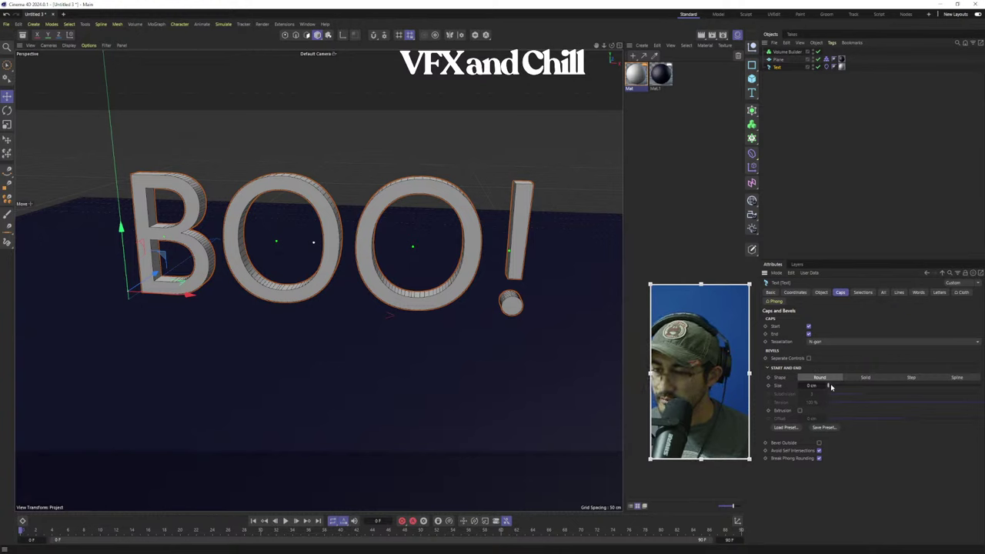
drag(830, 387, 843, 382)
alt+drag(550, 324, 501, 328)
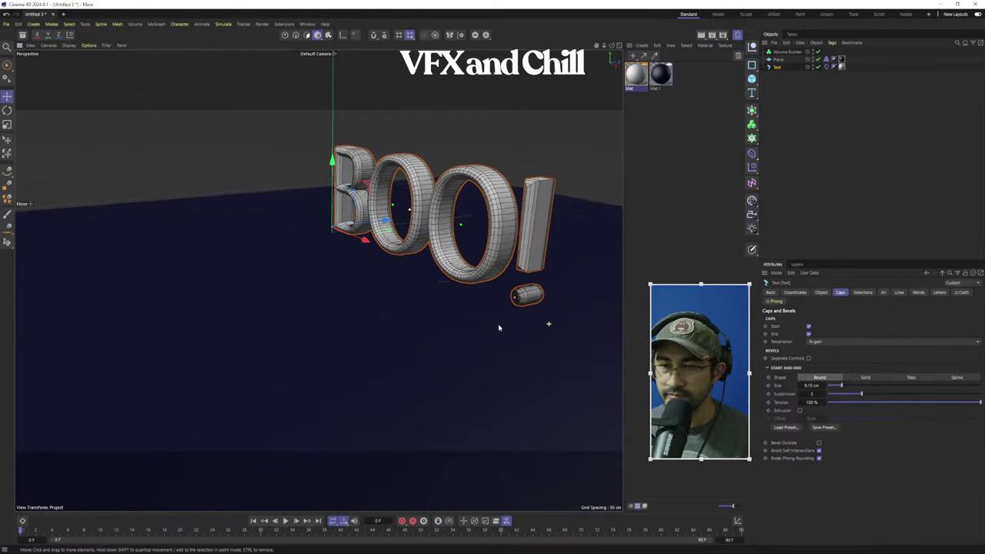
scroll(503, 199, up, 4)
scroll(493, 201, up, 1)
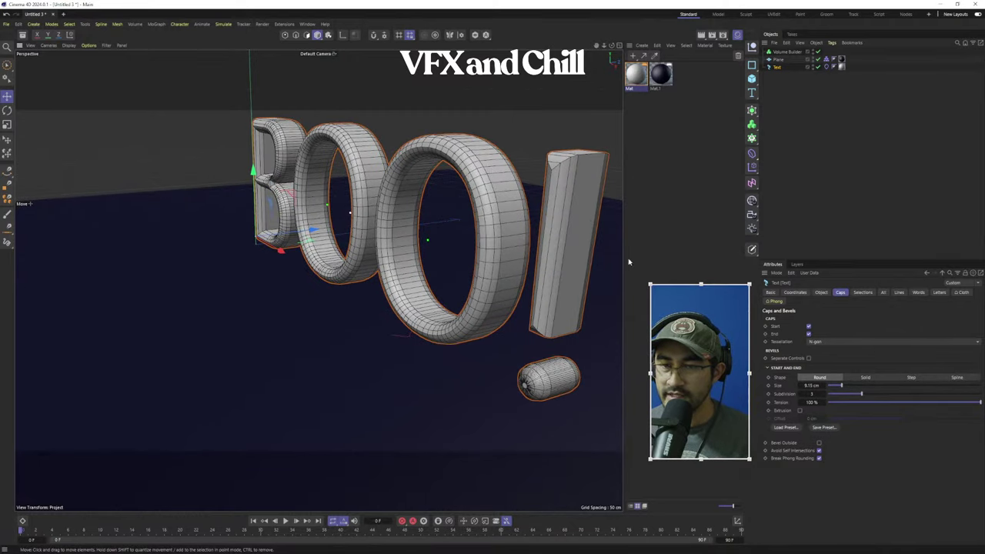
Set the beveled text's subdivision to 4 and check the denser mesh on the whole word
click(822, 293)
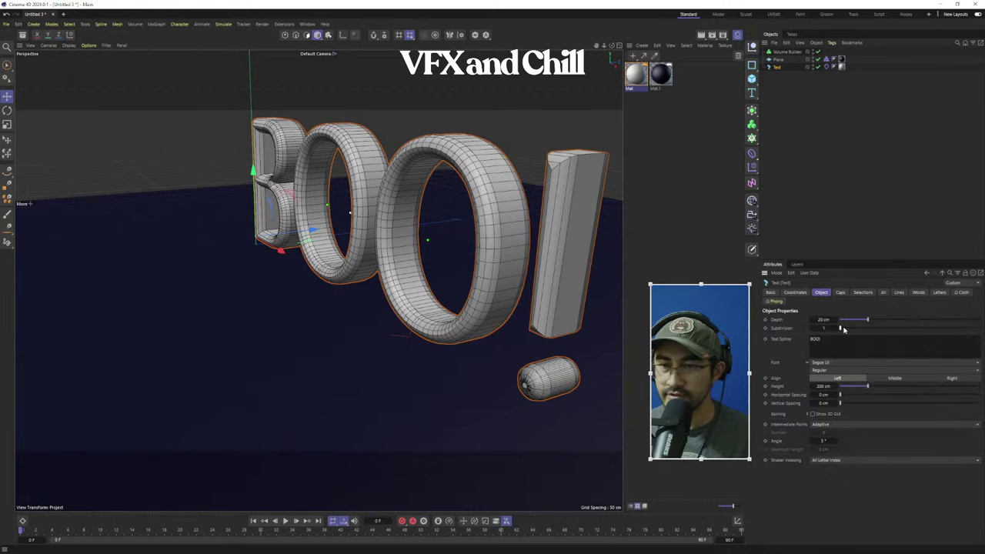
drag(843, 330, 863, 328)
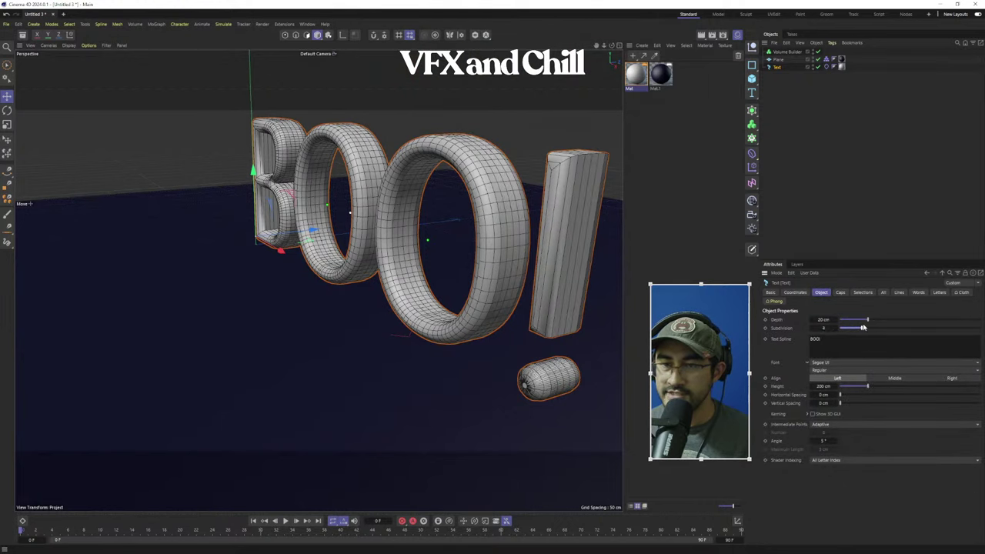
alt+drag(605, 282, 372, 269)
alt+right_drag(492, 243, 418, 263)
alt+middle_drag(417, 262, 401, 271)
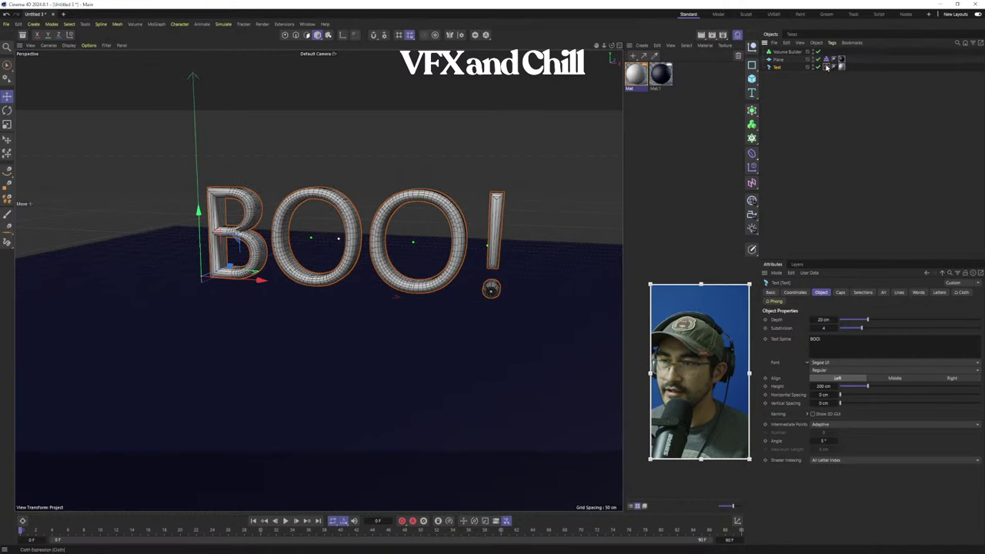
Show the text's Cloth tag settings, play the simulation, and examine the inflating rounded letters from above
click(826, 67)
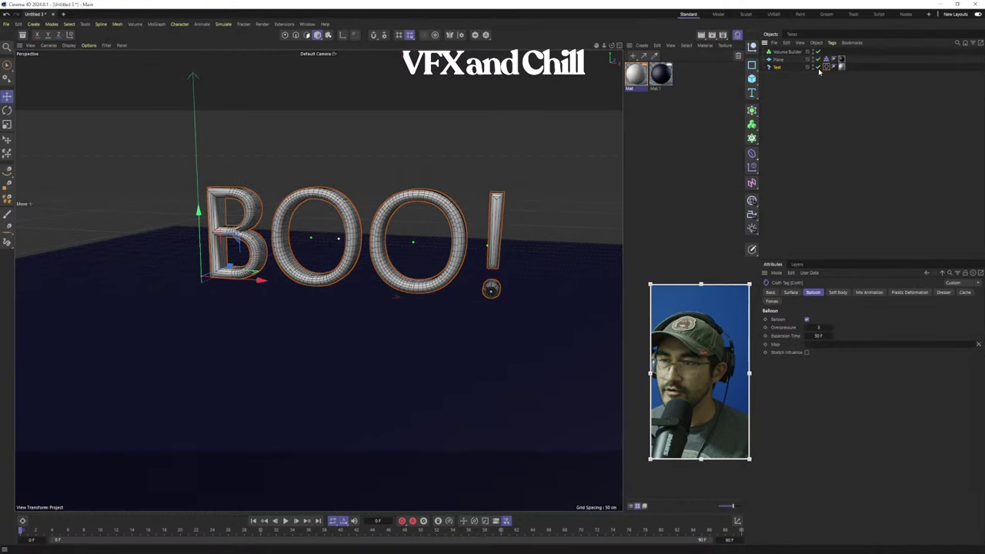
click(286, 521)
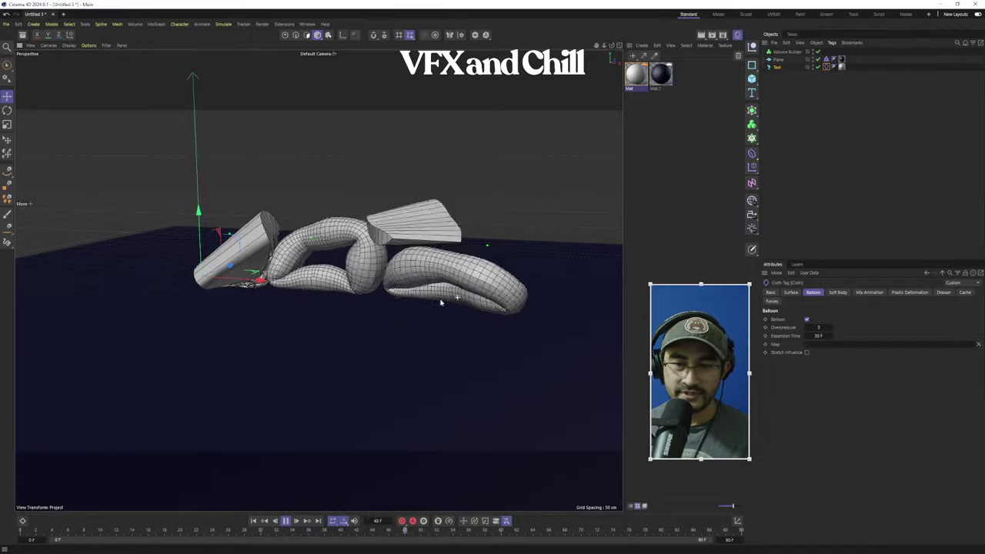
alt+drag(440, 301, 369, 328)
alt+drag(474, 290, 328, 235)
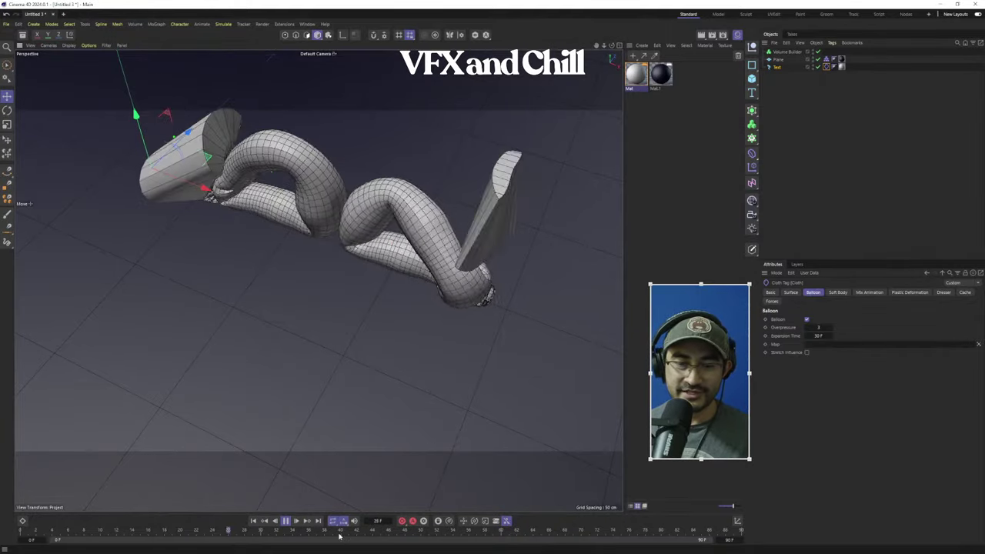
Stop the simulation, return to the first frame, and bring the whole word back into a front view
click(286, 521)
alt+drag(164, 221, 300, 224)
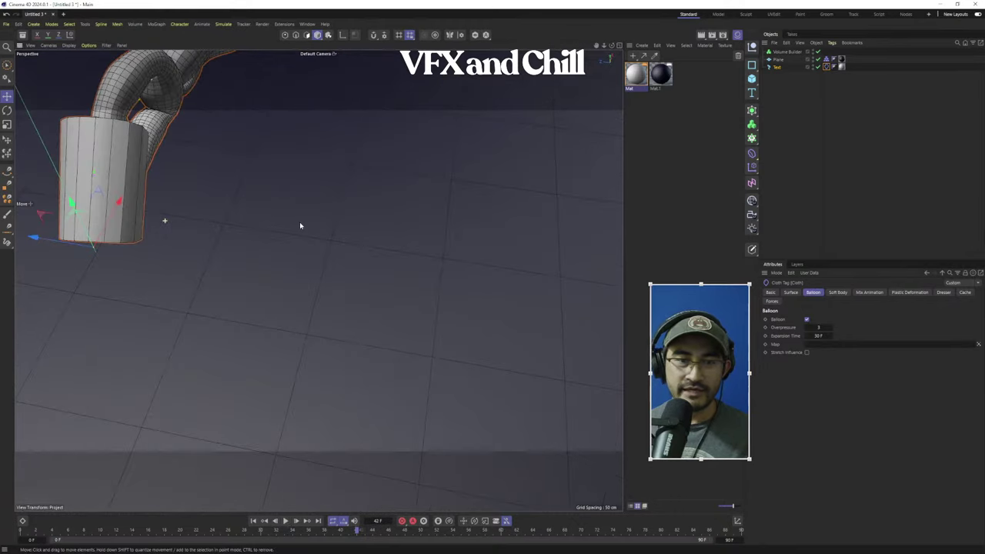
click(253, 521)
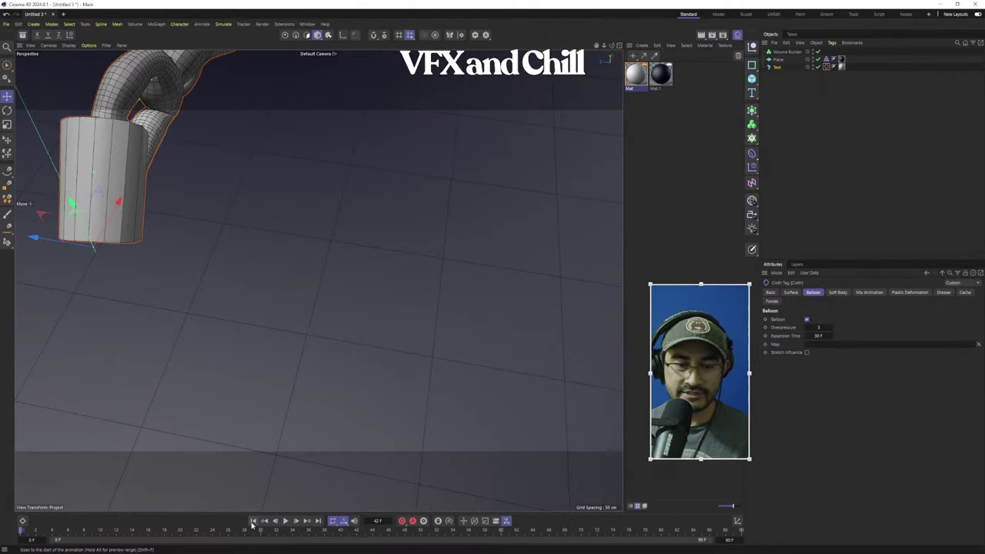
alt+middle_drag(280, 170, 391, 310)
mouse_move(391, 310)
alt+mouse_down()
mouse_move(437, 238)
mouse_move(297, 272)
mouse_move(296, 259)
mouse_move(325, 272)
mouse_move(401, 346)
mouse_move(392, 325)
alt+mouse_up()
alt+middle_drag(517, 281, 458, 266)
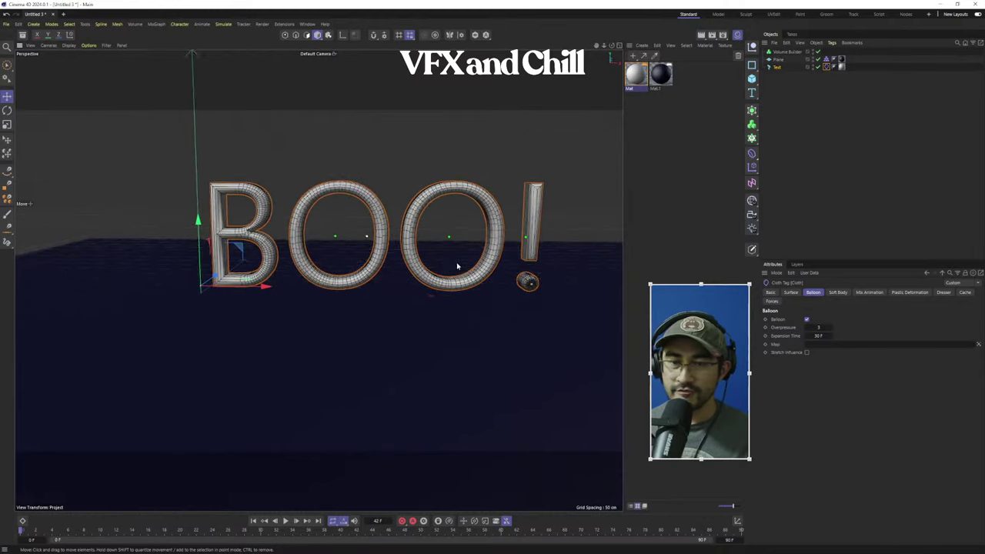
alt+right_drag(458, 267, 491, 258)
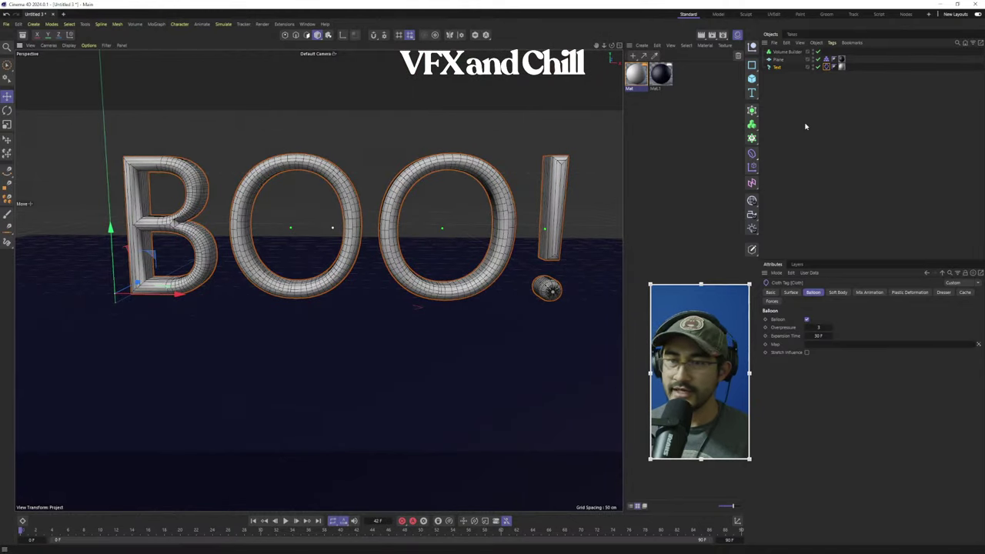
Link the text object into the Volume Builder's list of source objects
click(777, 67)
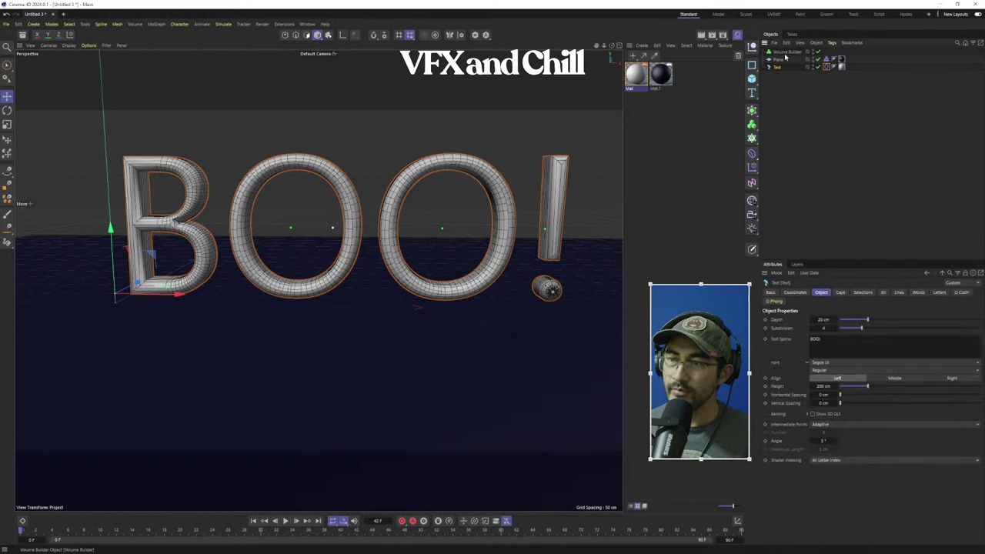
click(791, 51)
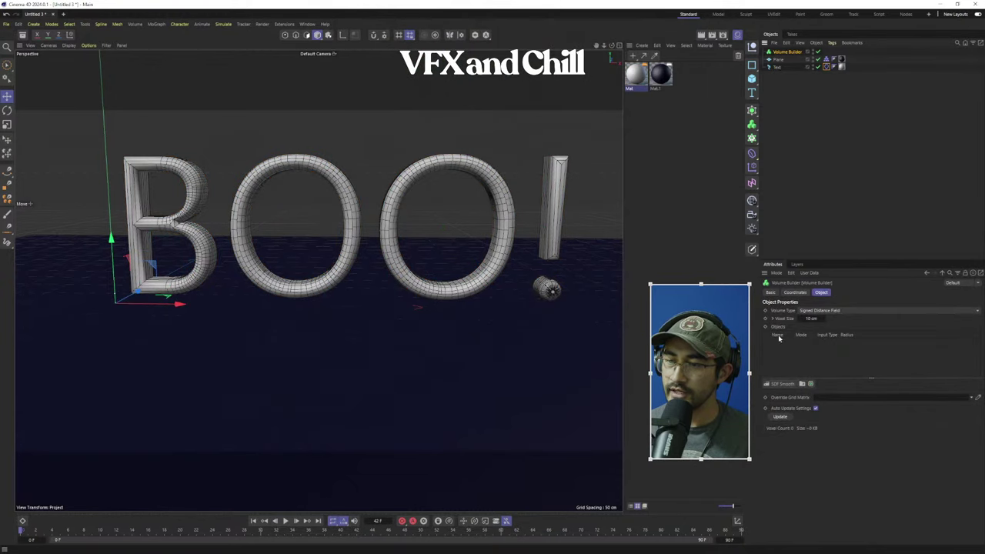
drag(775, 69, 821, 241)
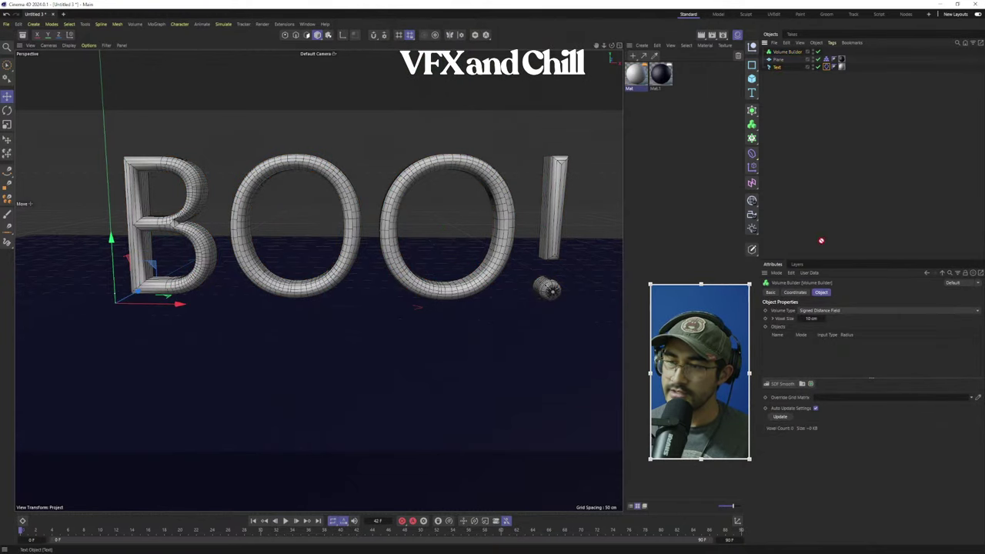
drag(806, 355, 812, 356)
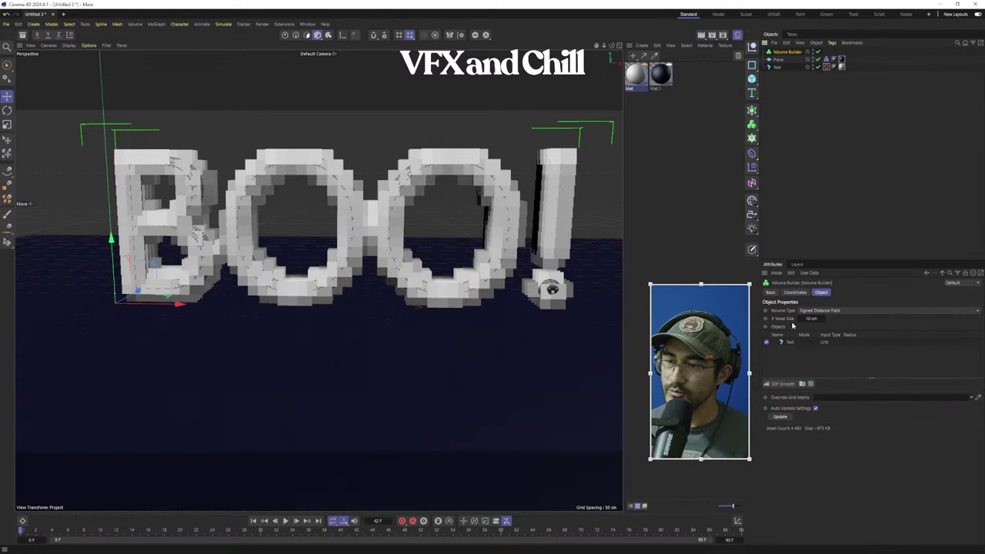
Hide the original text object so only the volume version of the word shows
click(777, 66)
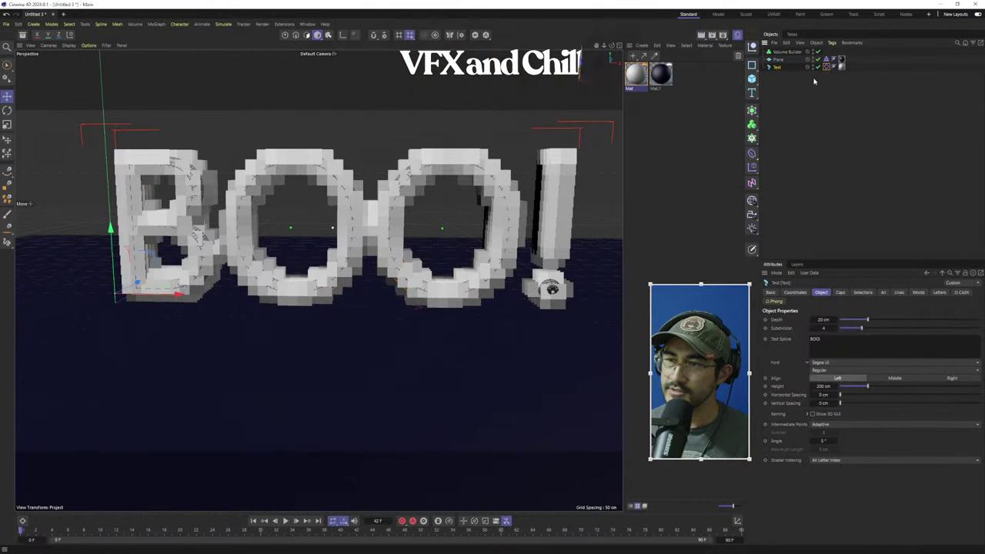
click(783, 52)
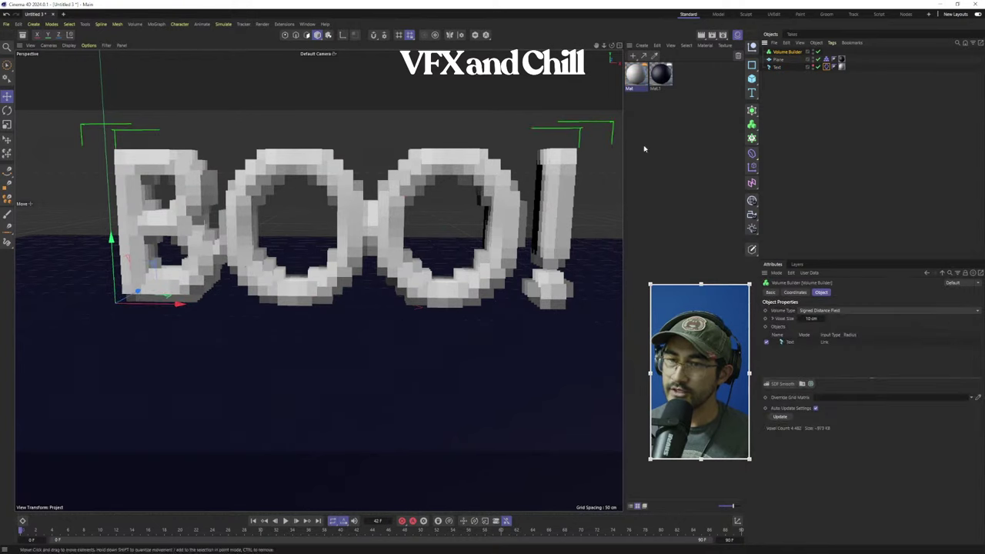
click(779, 67)
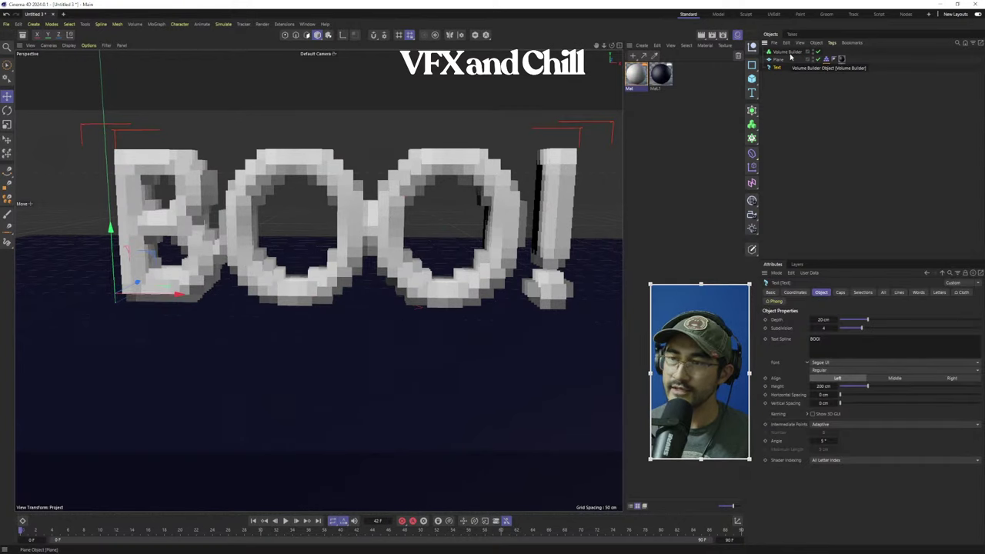
Set the Volume Builder's voxel size to 5 cm and check the finer voxel letters
click(788, 53)
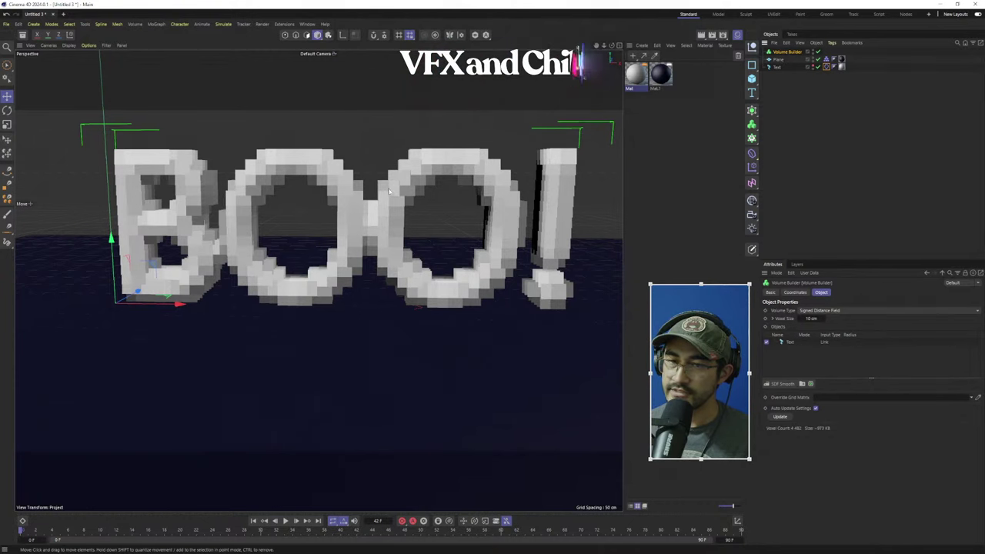
alt+drag(498, 225, 454, 229)
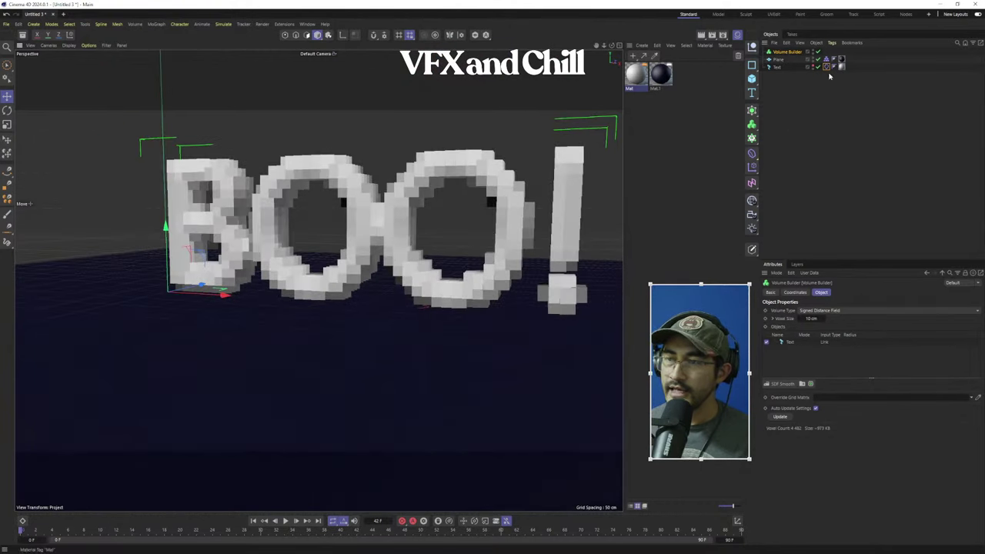
click(800, 319)
click(801, 318)
click(800, 318)
click(801, 318)
click(800, 319)
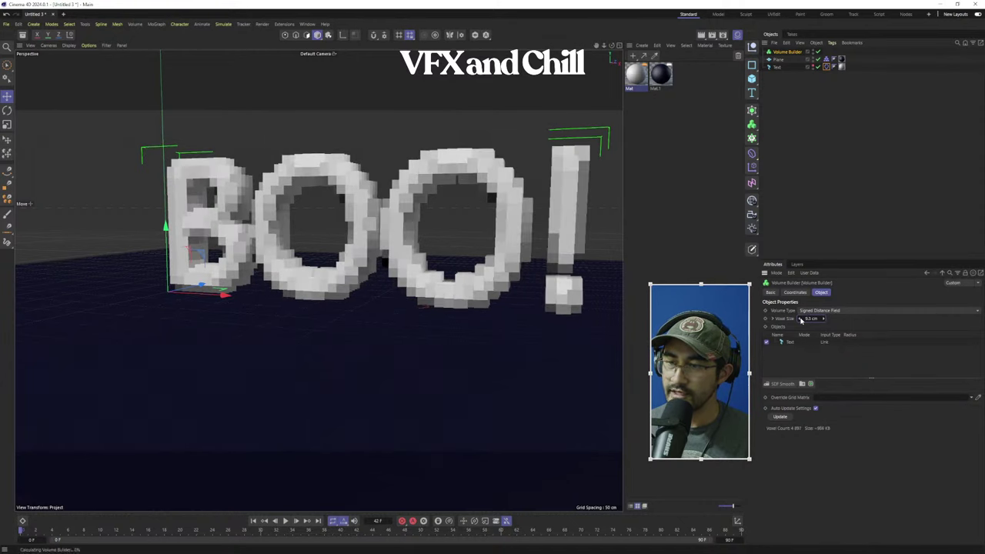
click(800, 319)
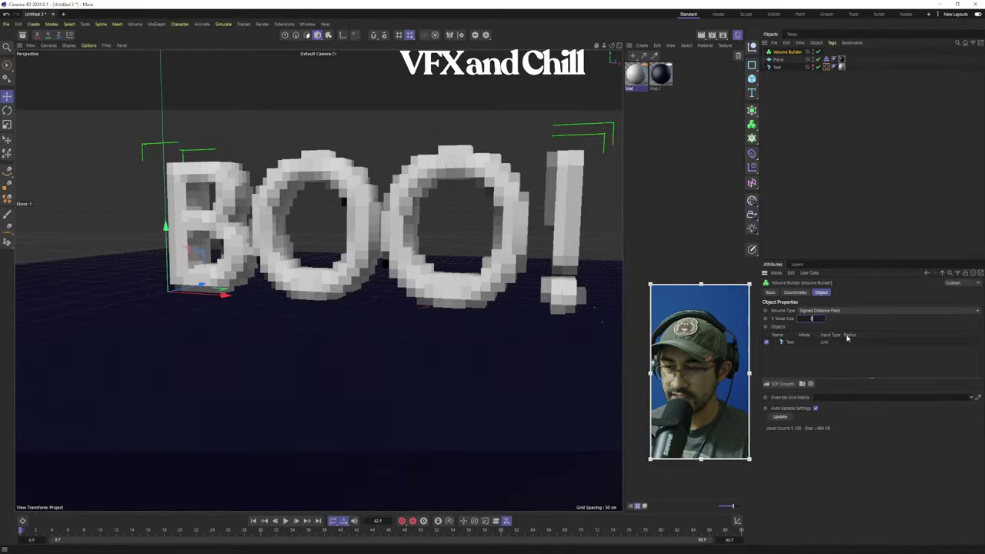
alt+drag(328, 266, 369, 301)
scroll(414, 231, up, 2)
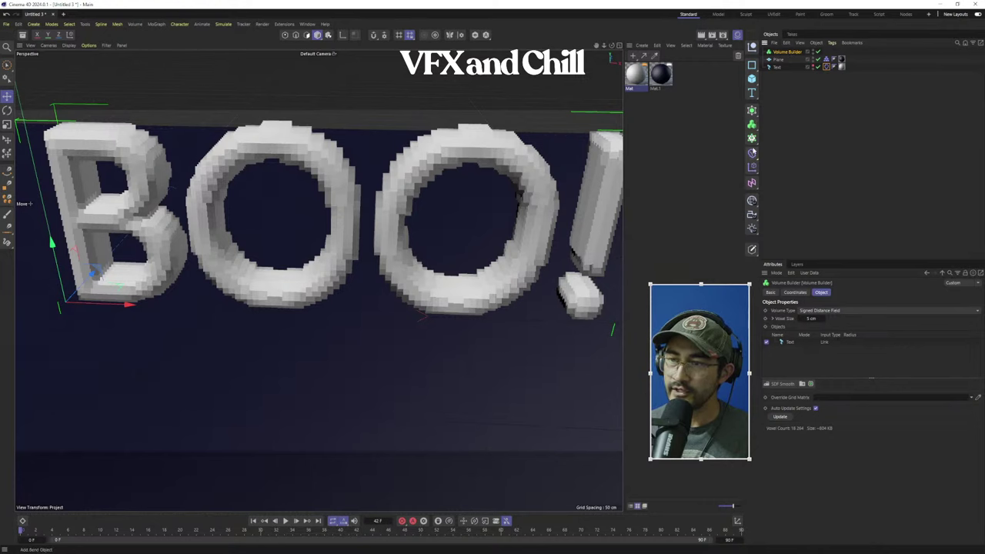
Add a Volume Mesher, nest the Volume Builder under it, and inspect the meshed letters up close
click(752, 124)
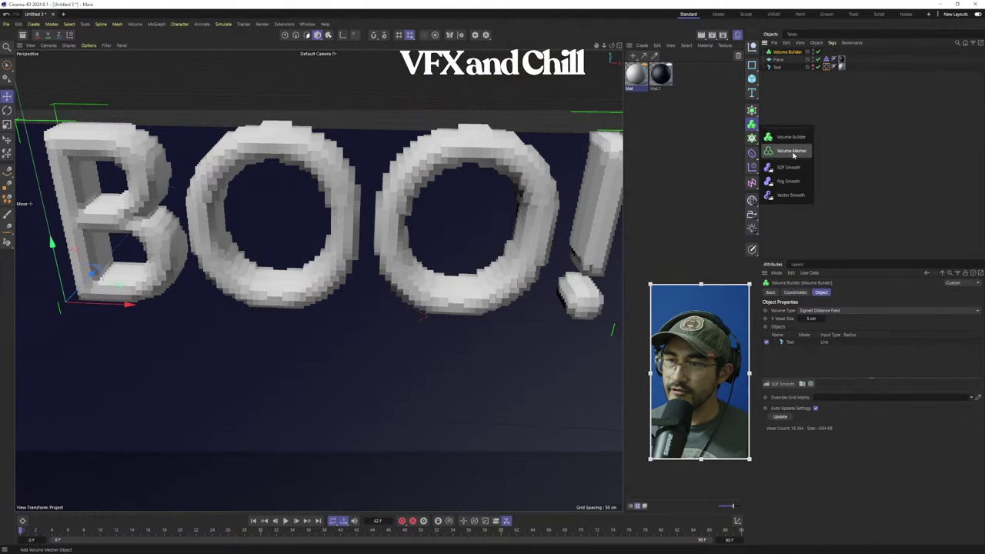
click(785, 152)
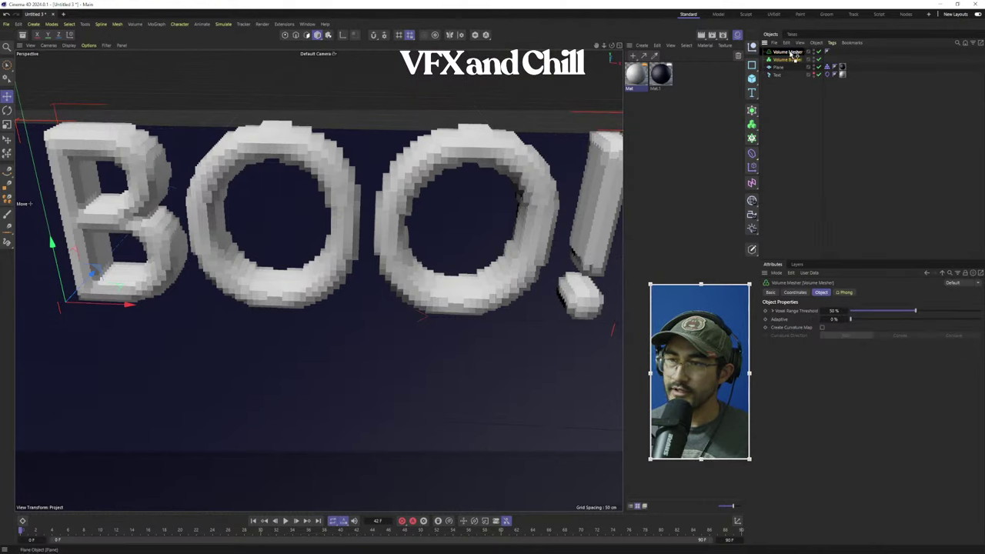
drag(794, 53, 791, 54)
alt+drag(326, 235, 282, 211)
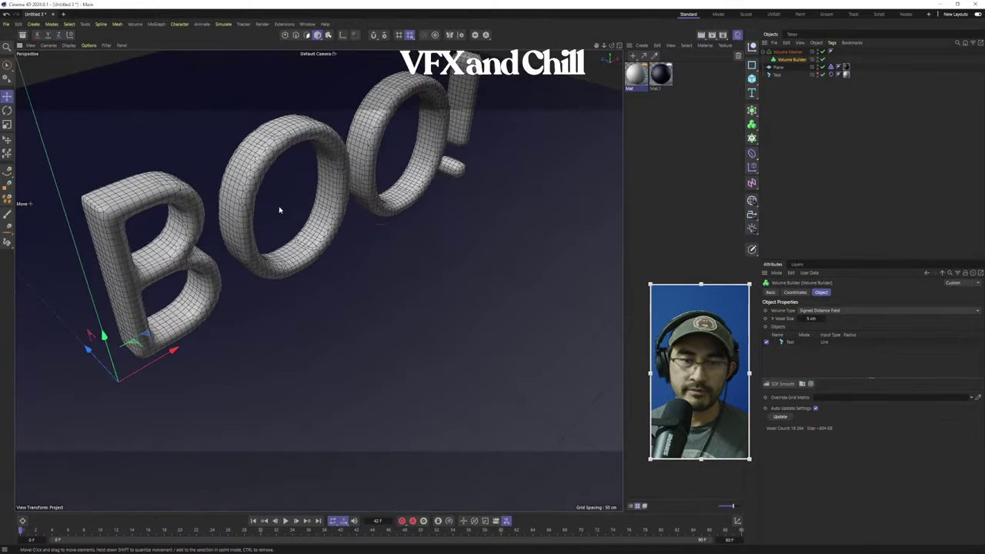
scroll(253, 165, up, 6)
alt+drag(265, 174, 415, 196)
alt+drag(449, 239, 365, 300)
Thicken the letters by raising the Volume Mesher's voxel range threshold to about 88%
click(796, 54)
scroll(369, 275, up, 3)
scroll(428, 311, down, 2)
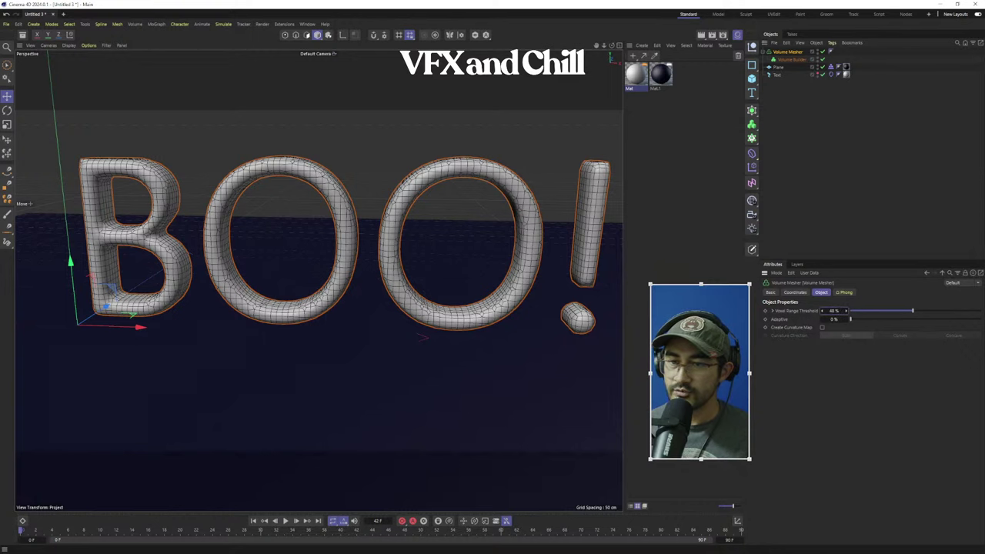
drag(834, 311, 819, 311)
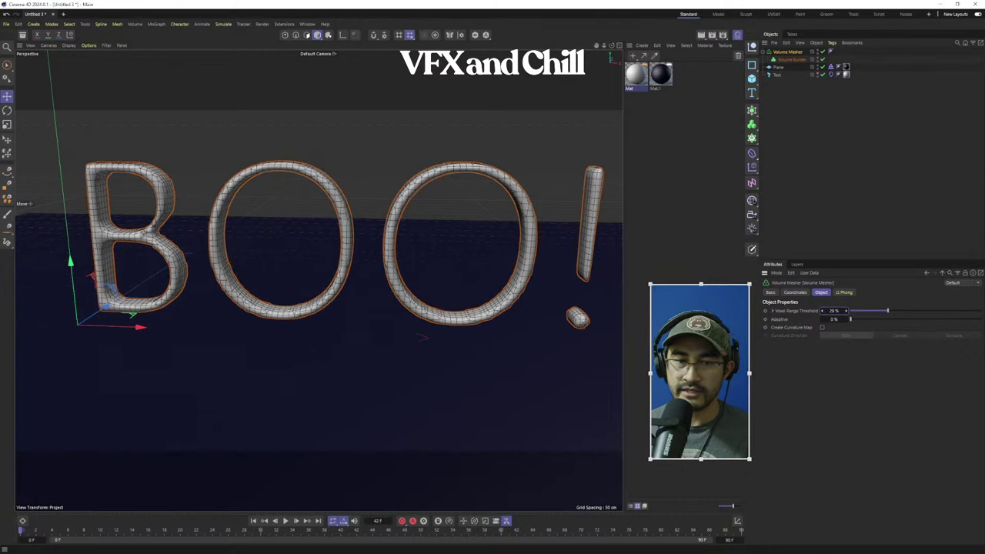
drag(887, 310, 966, 311)
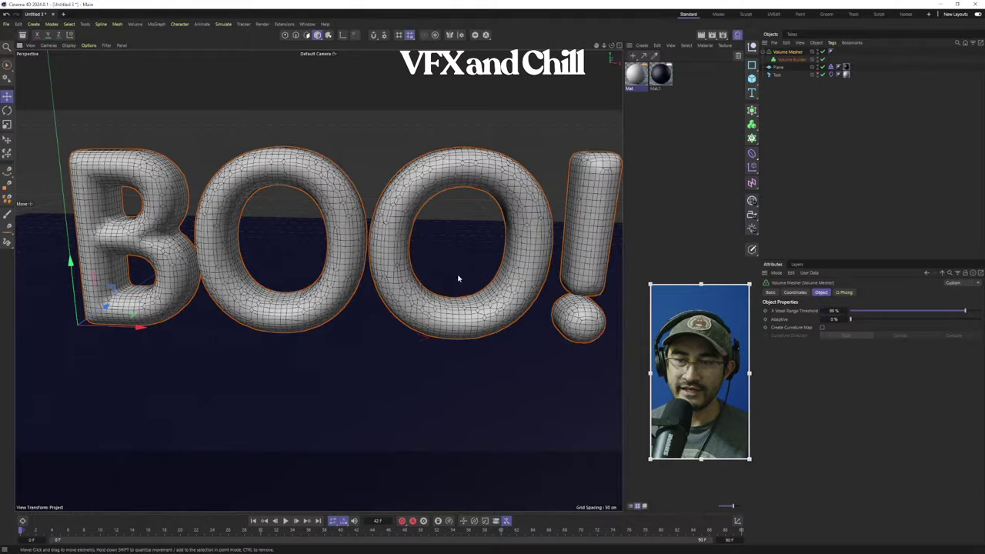
alt+drag(458, 277, 454, 301)
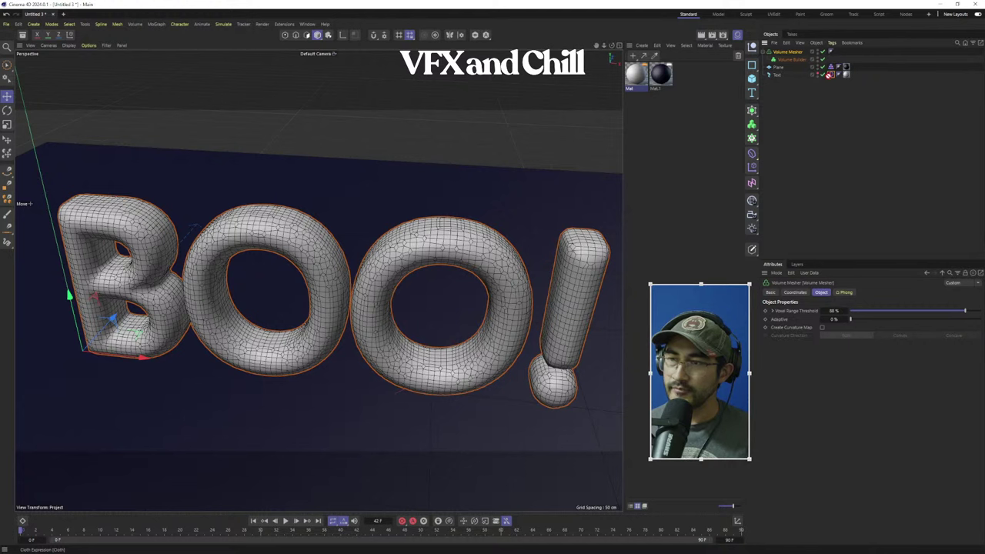
Move the Cloth tag from the text to the Volume Mesher and frame the whole word
click(829, 52)
alt+right_drag(408, 299, 405, 338)
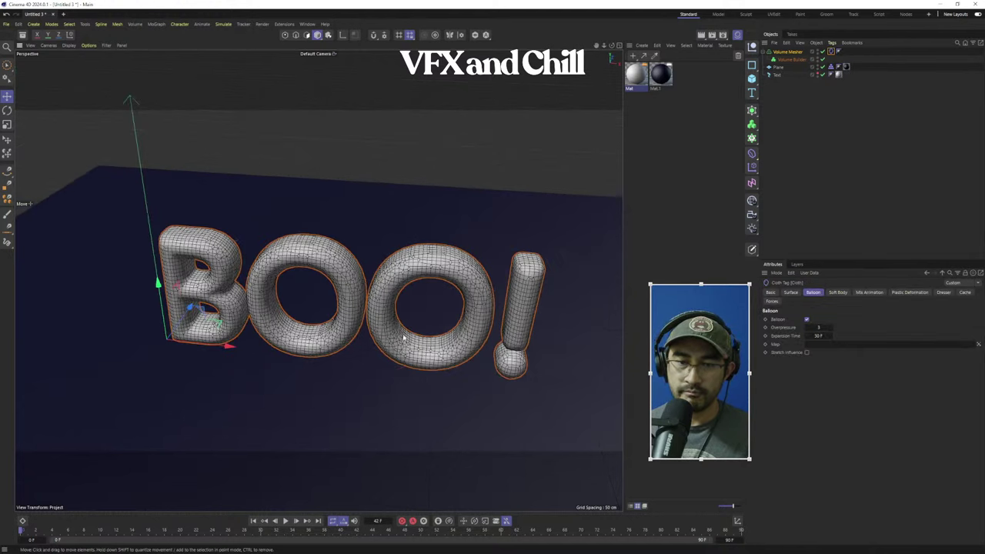
alt+drag(319, 280, 370, 312)
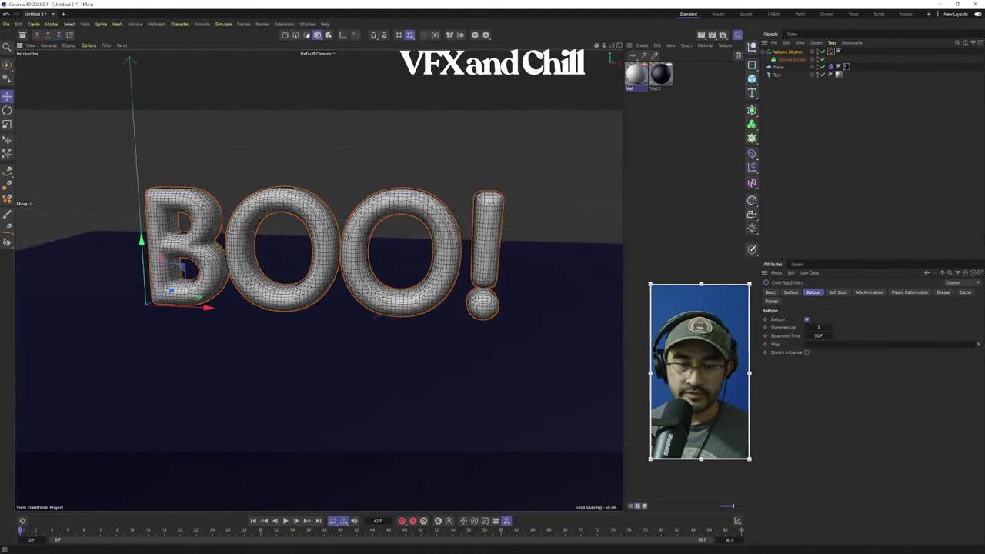
Play the balloon simulation on the meshed letters, view it from several angles, and rewind to the first frame
click(285, 522)
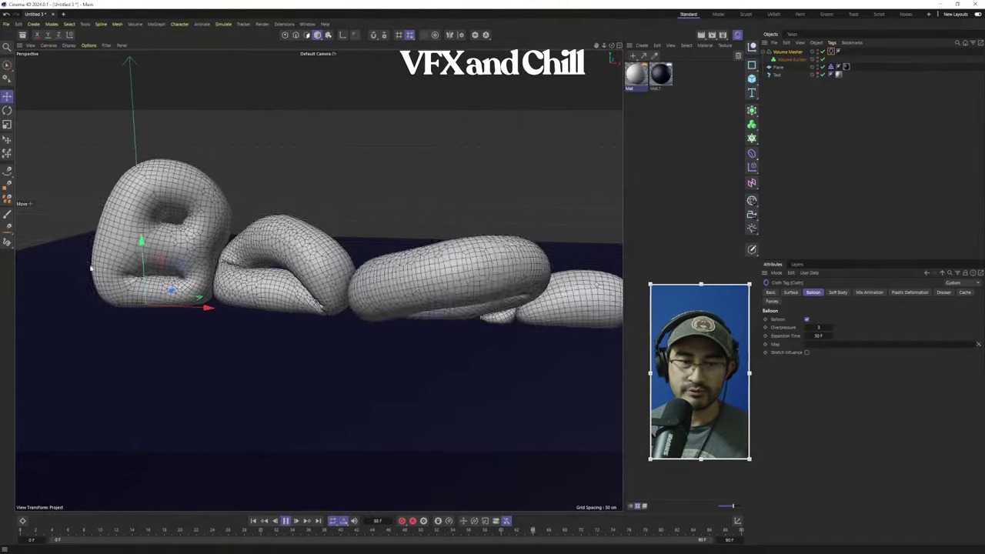
mouse_move(390, 376)
alt+mouse_down()
mouse_move(438, 380)
mouse_move(385, 376)
alt+mouse_up()
alt+middle_drag(212, 276, 318, 282)
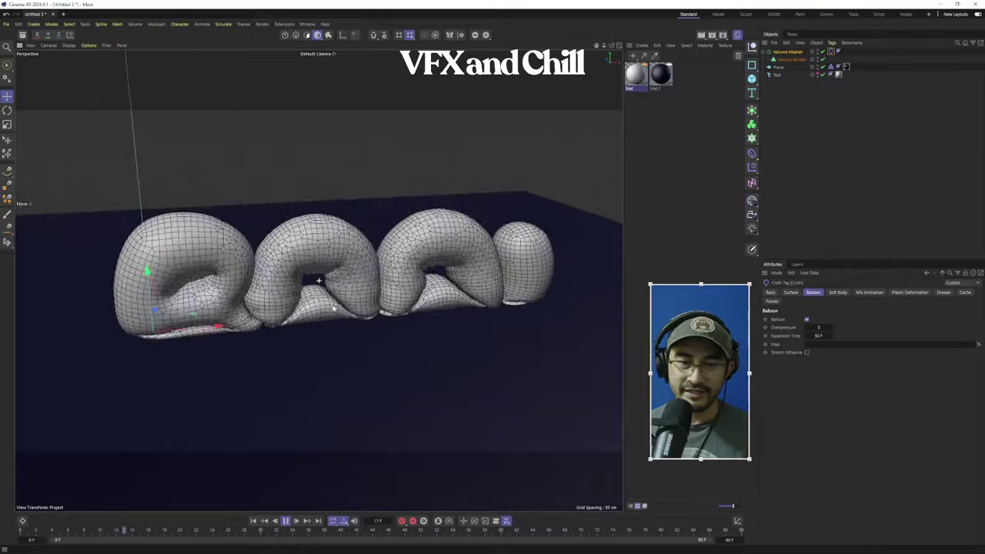
alt+drag(329, 326, 350, 323)
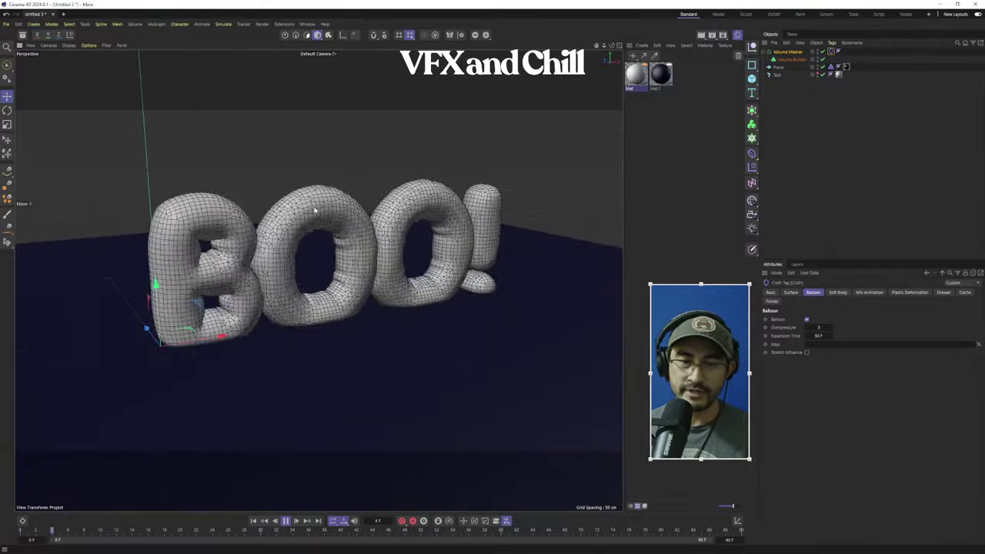
click(285, 521)
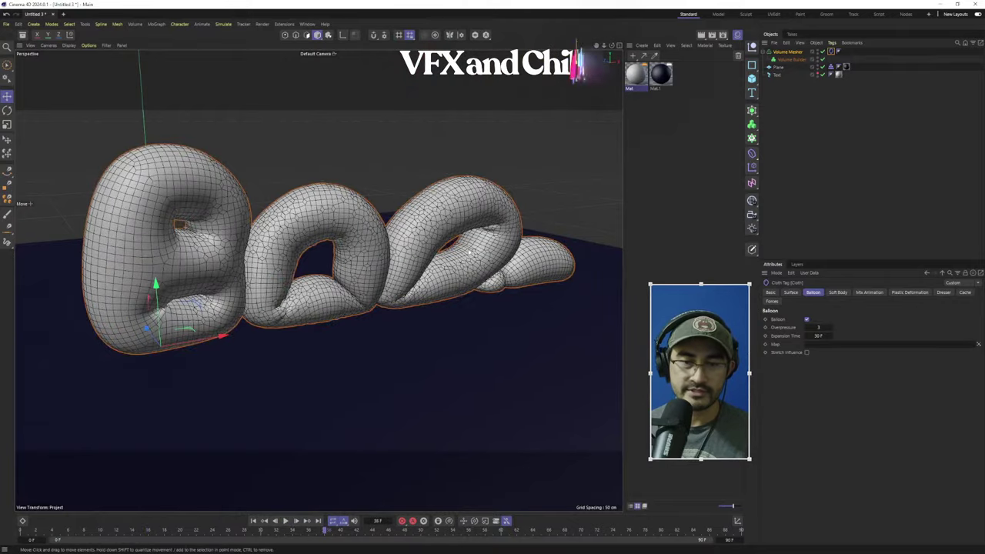
click(254, 521)
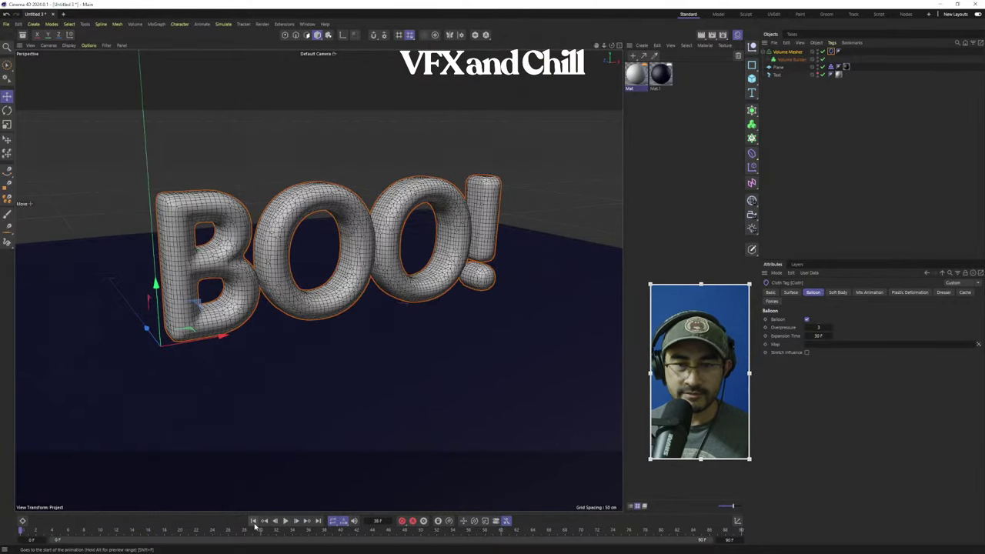
Add a Remesh generator, nest the Volume Mesher under it, and check the cleaner topology up close
click(781, 102)
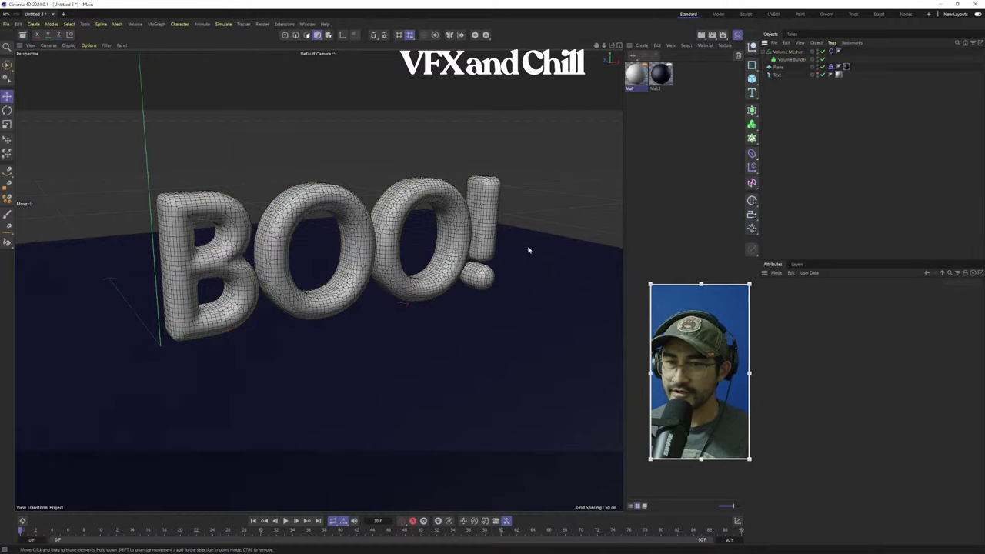
alt+drag(525, 251, 504, 231)
scroll(493, 233, up, 3)
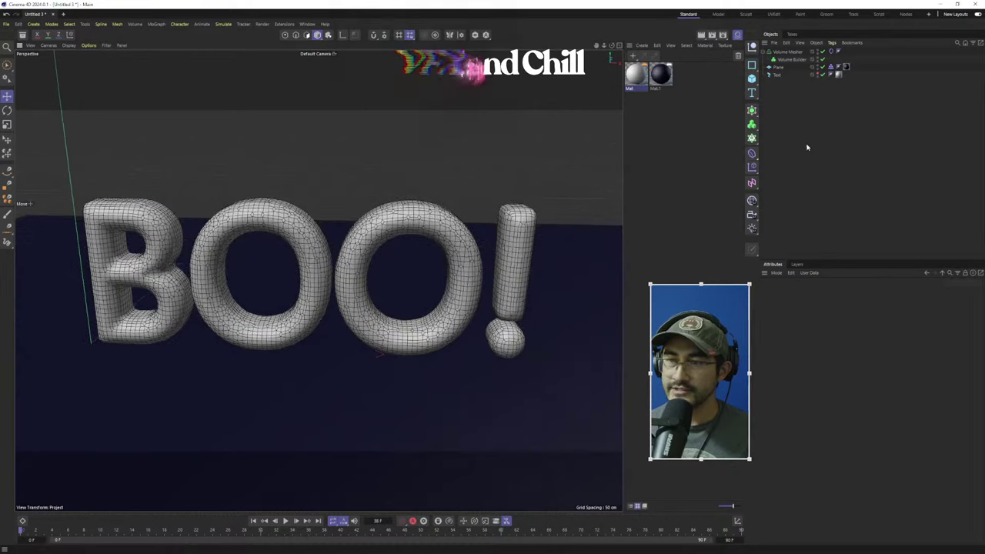
click(759, 112)
click(787, 229)
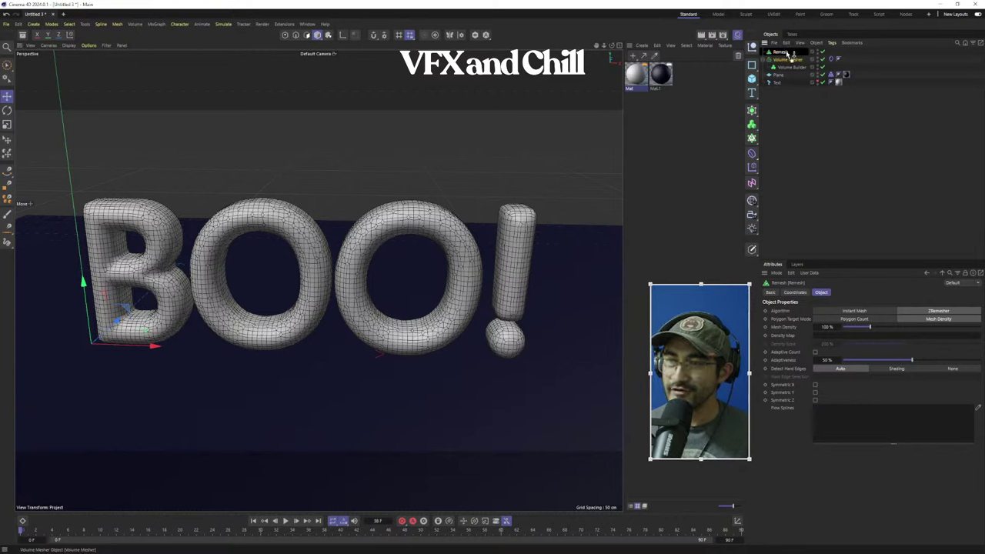
drag(793, 53, 786, 52)
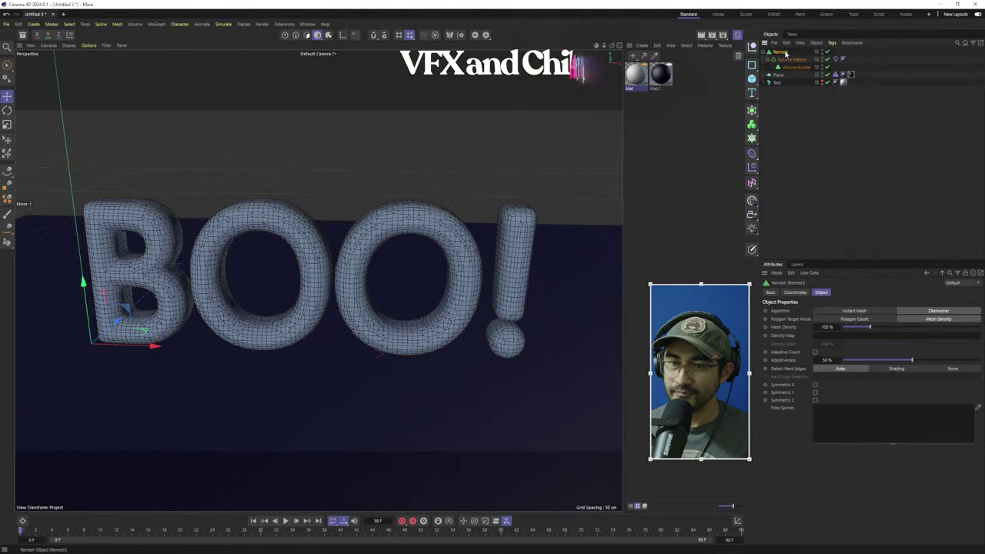
scroll(299, 273, up, 5)
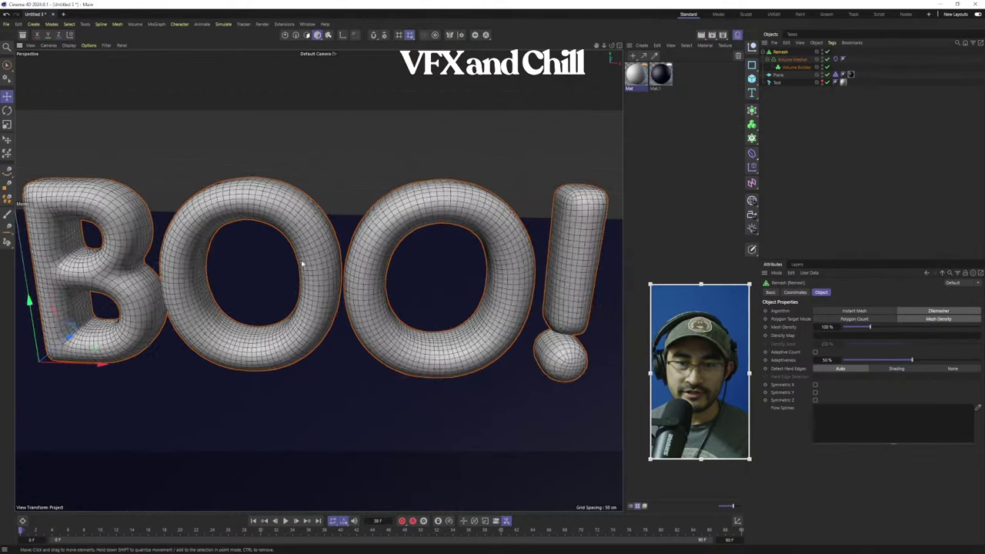
Move the Cloth tag from the Volume Mesher to the Remesh generator so the remeshed letters are simulated
alt+drag(345, 254, 41, 248)
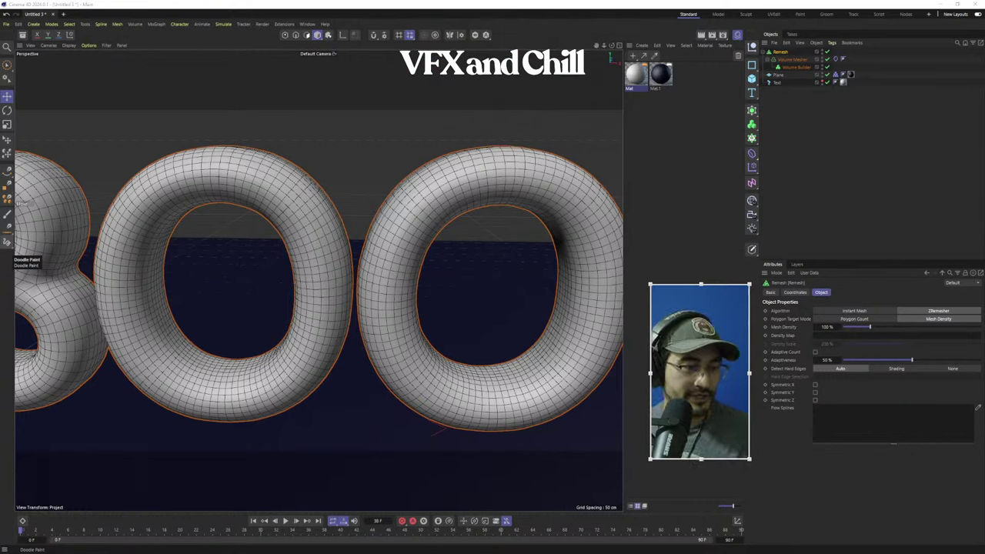
scroll(464, 343, down, 3)
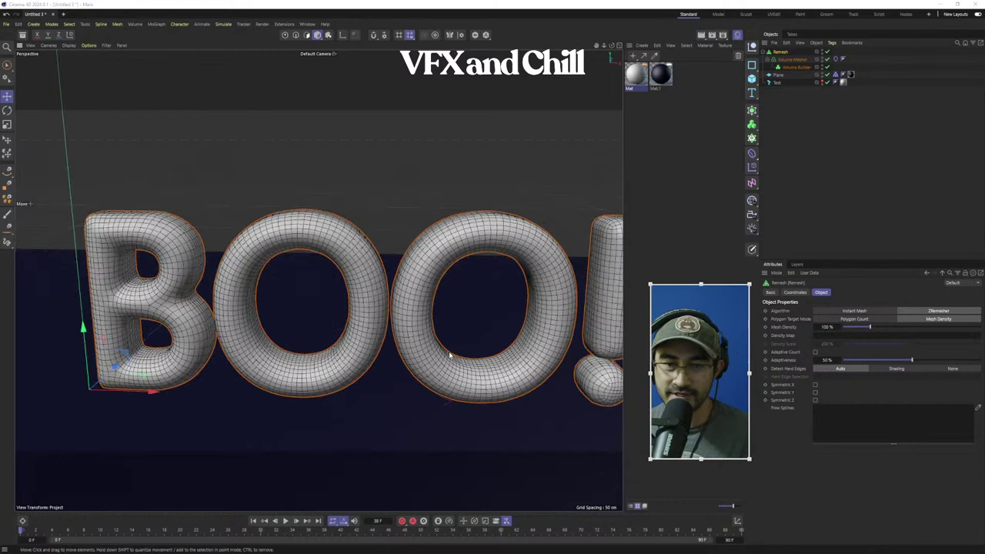
alt+drag(378, 382, 370, 377)
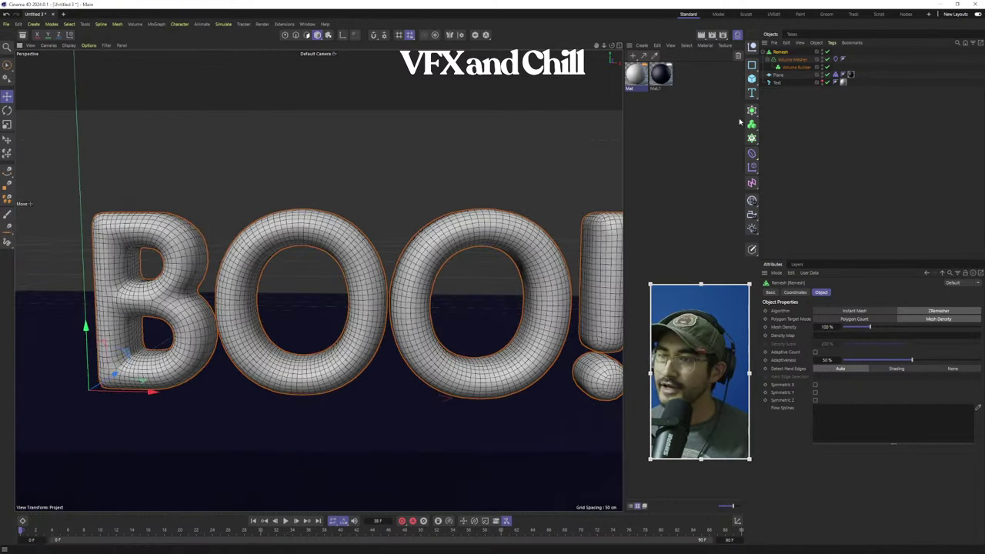
alt+drag(431, 277, 490, 248)
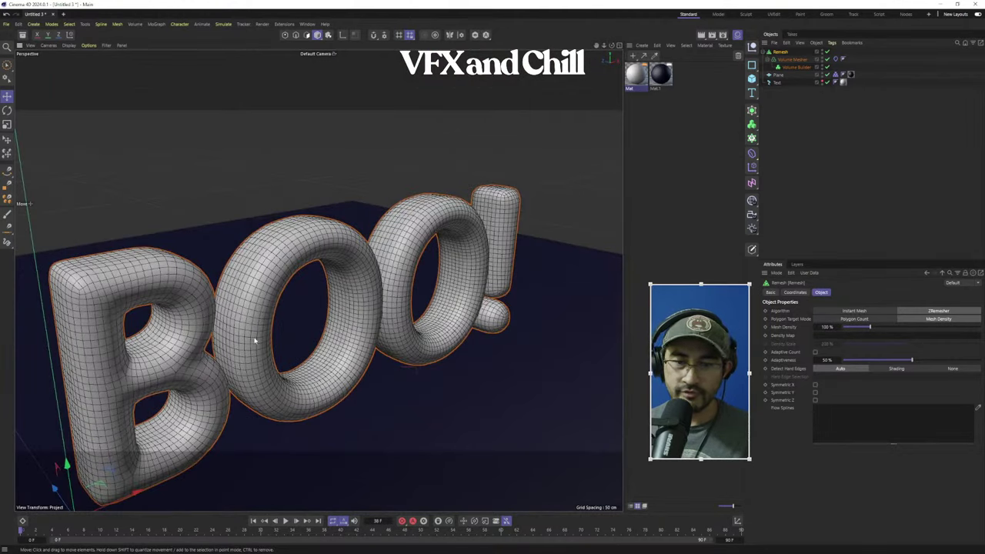
alt+drag(254, 341, 230, 289)
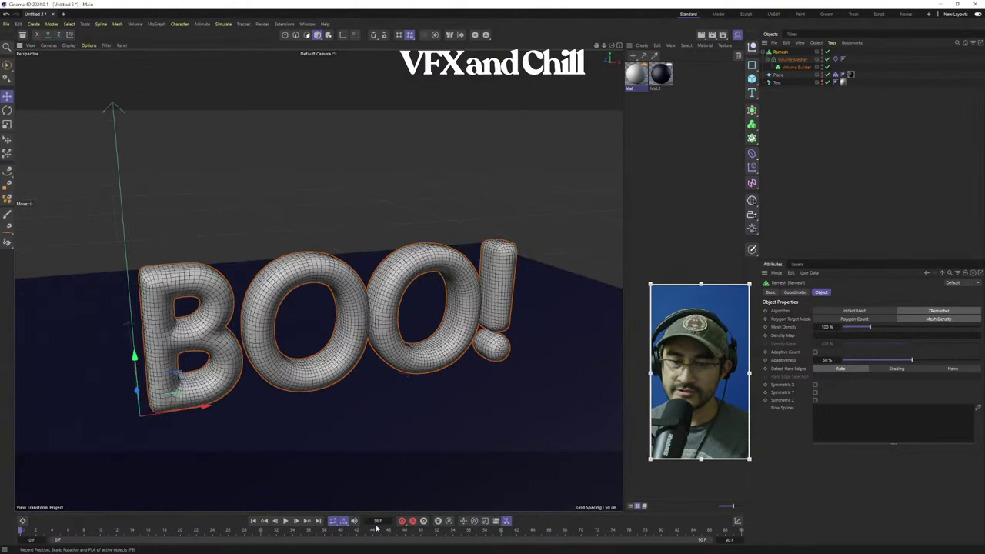
click(837, 52)
click(779, 53)
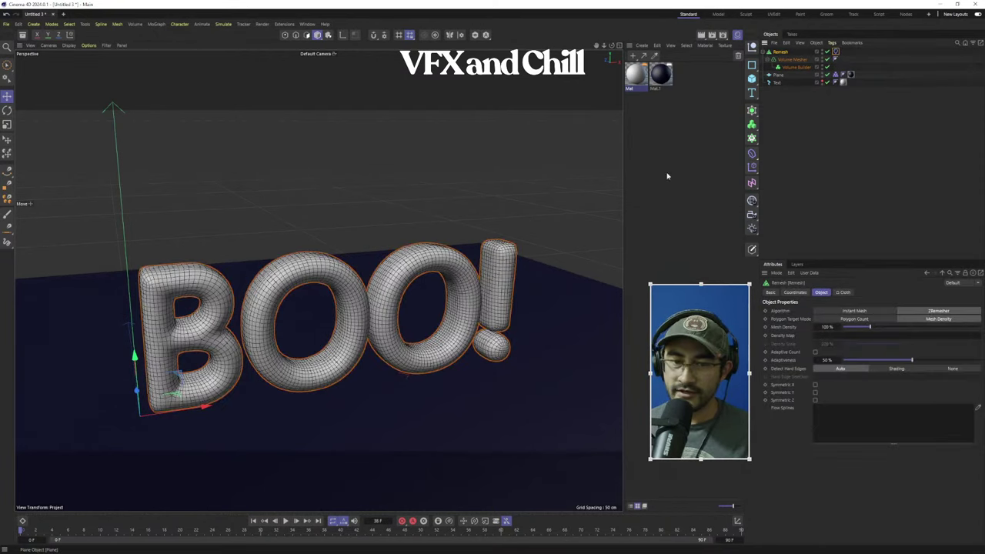
Play the balloon simulation on the remeshed letters, view it from several angles, and return to the start of the timeline
click(253, 521)
click(284, 521)
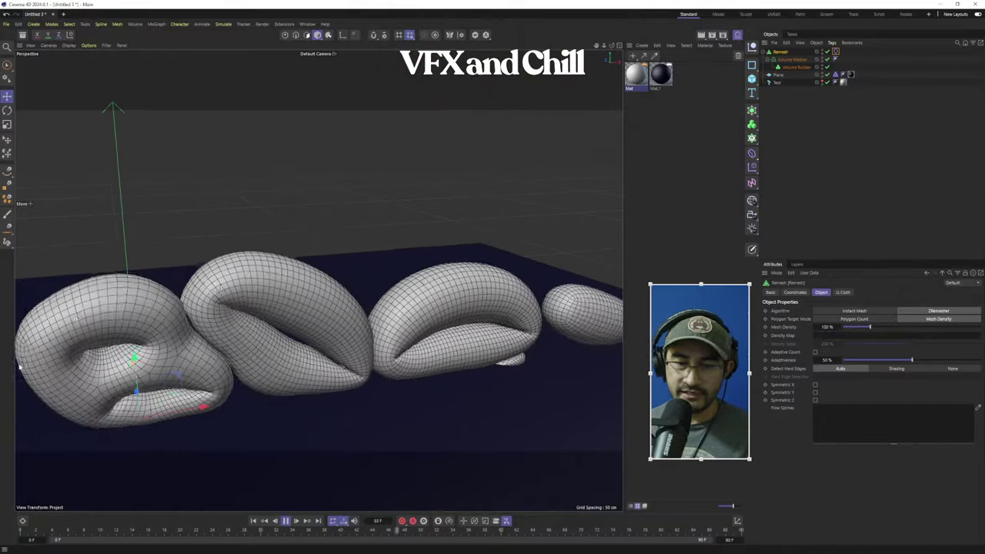
alt+drag(378, 408, 418, 387)
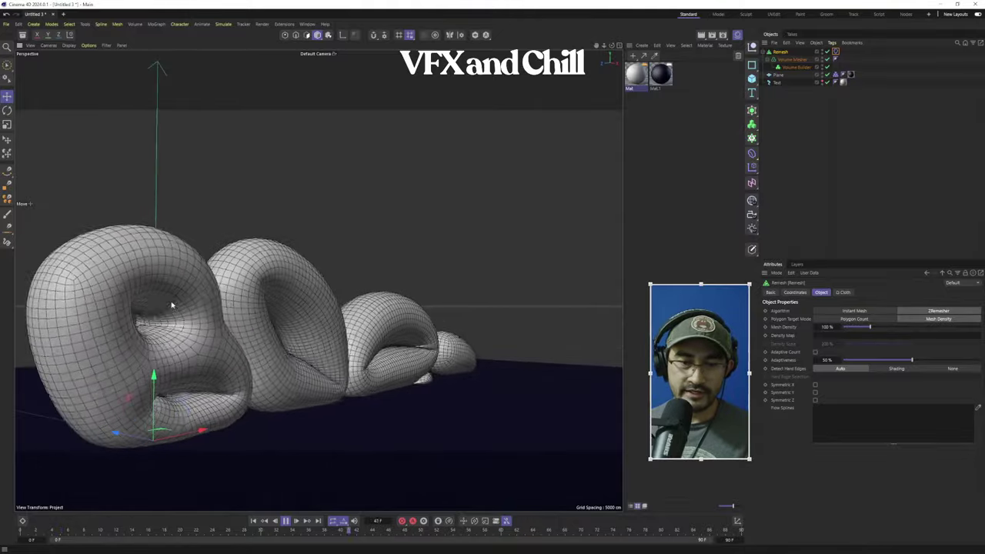
alt+drag(205, 342, 158, 339)
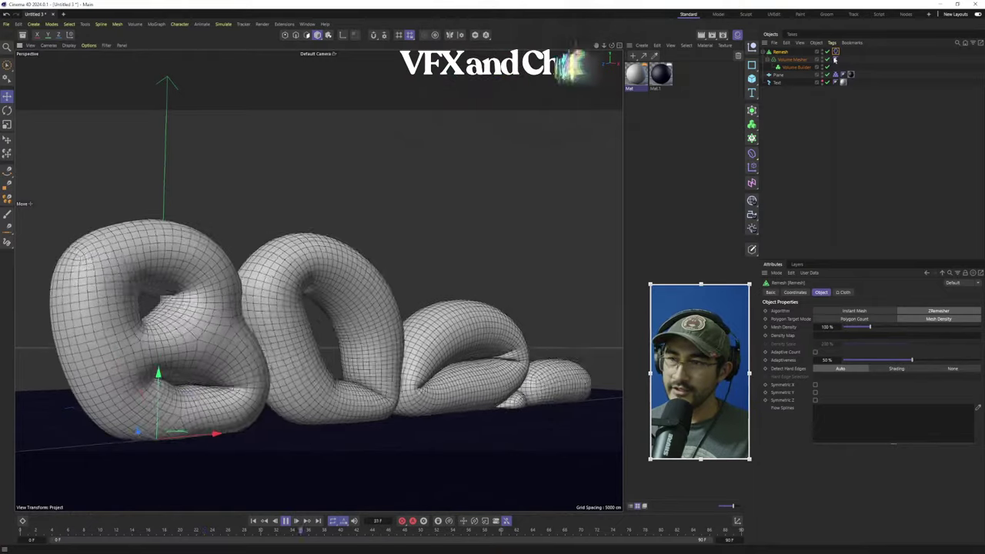
click(837, 52)
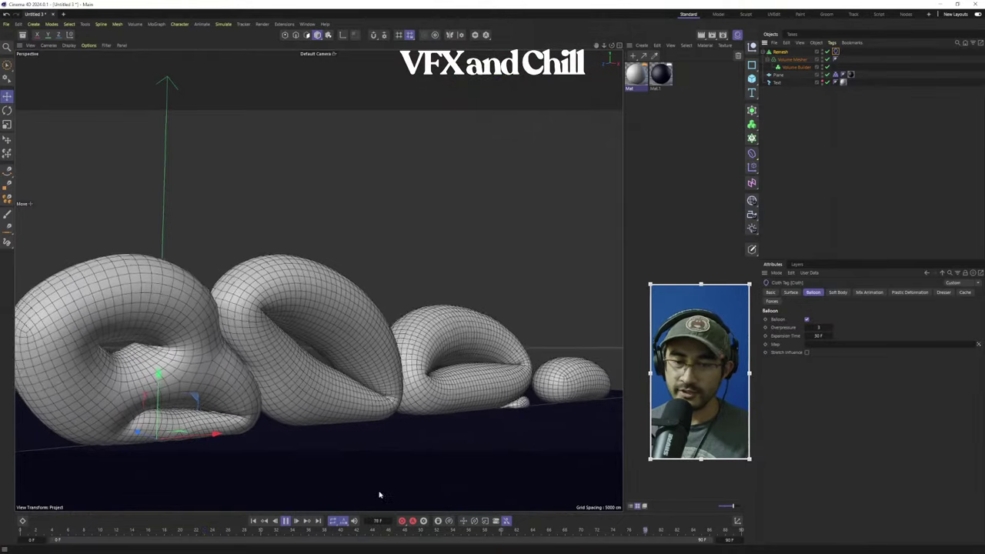
click(293, 520)
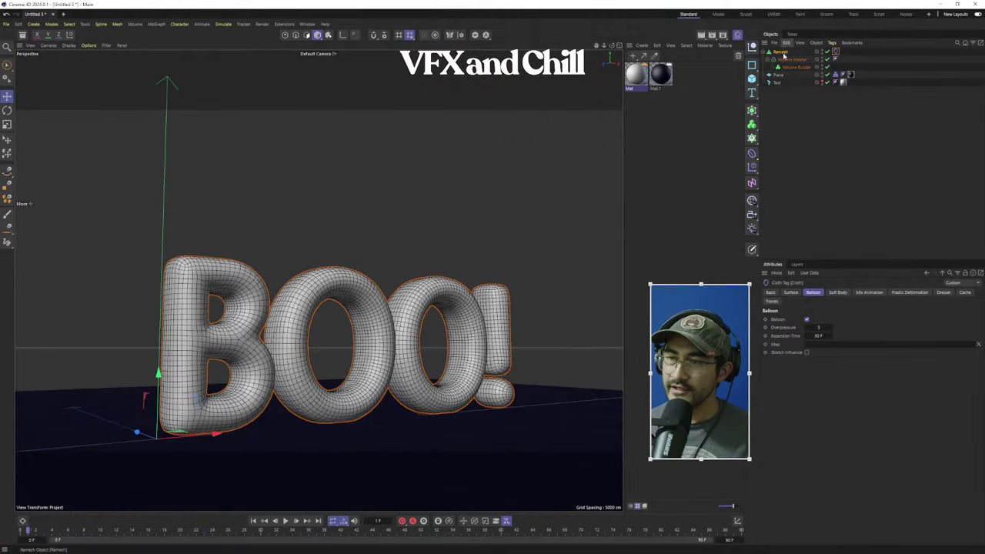
Enable Z symmetry on the Remesh generator
click(777, 84)
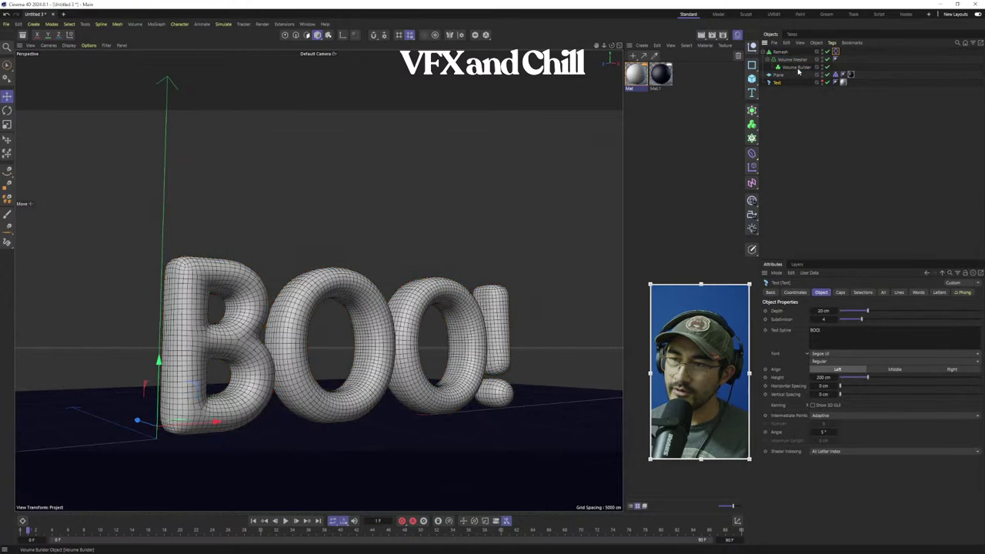
click(797, 67)
click(791, 60)
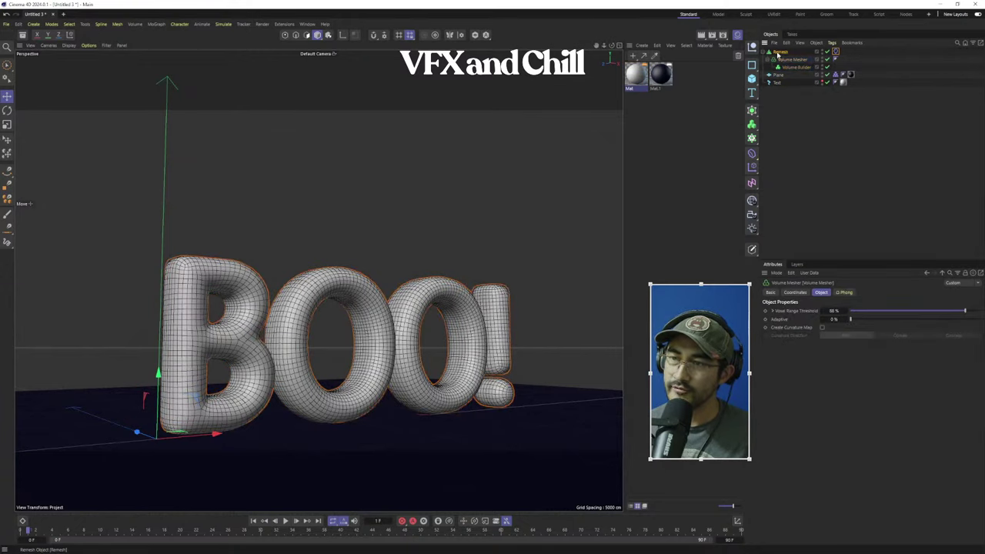
click(779, 54)
scroll(311, 334, up, 2)
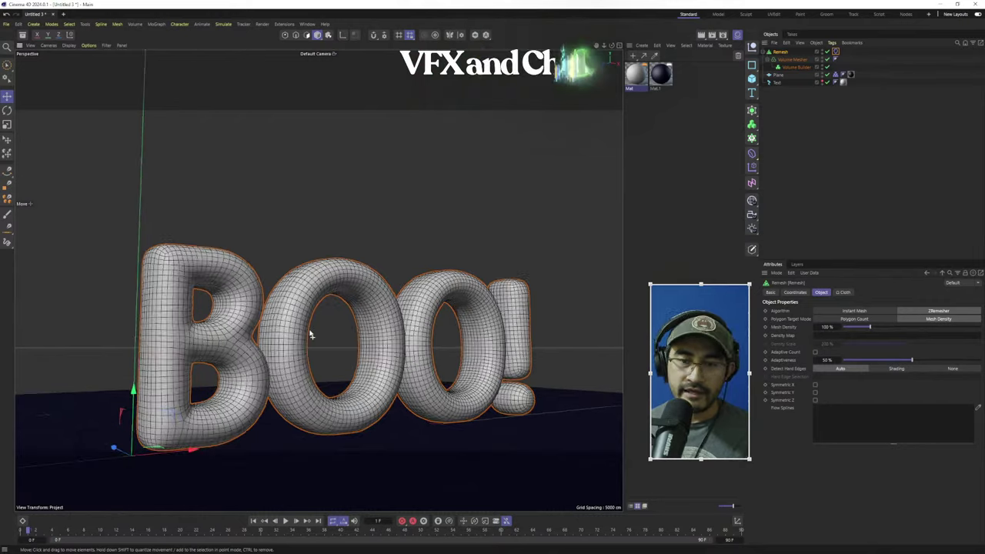
scroll(311, 334, up, 2)
alt+drag(468, 344, 362, 360)
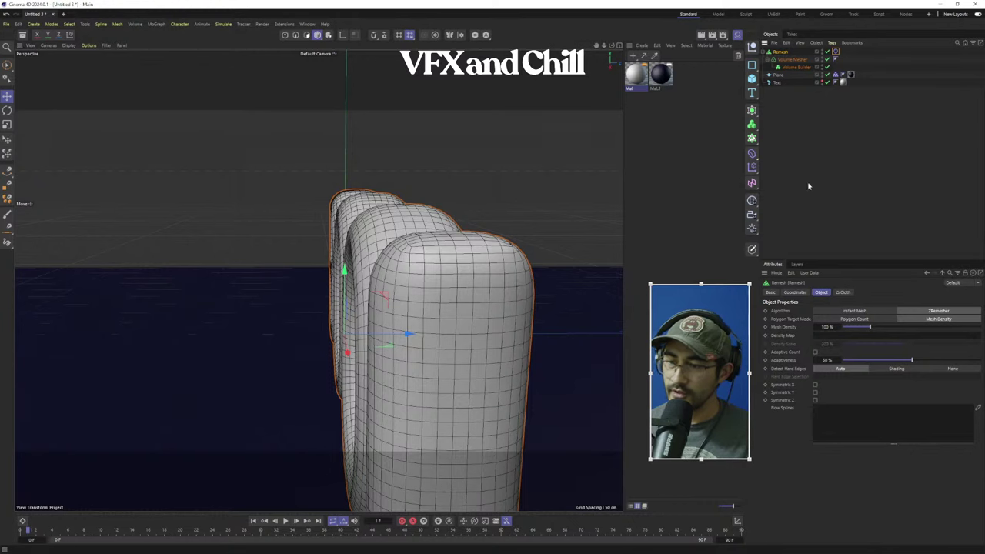
click(815, 400)
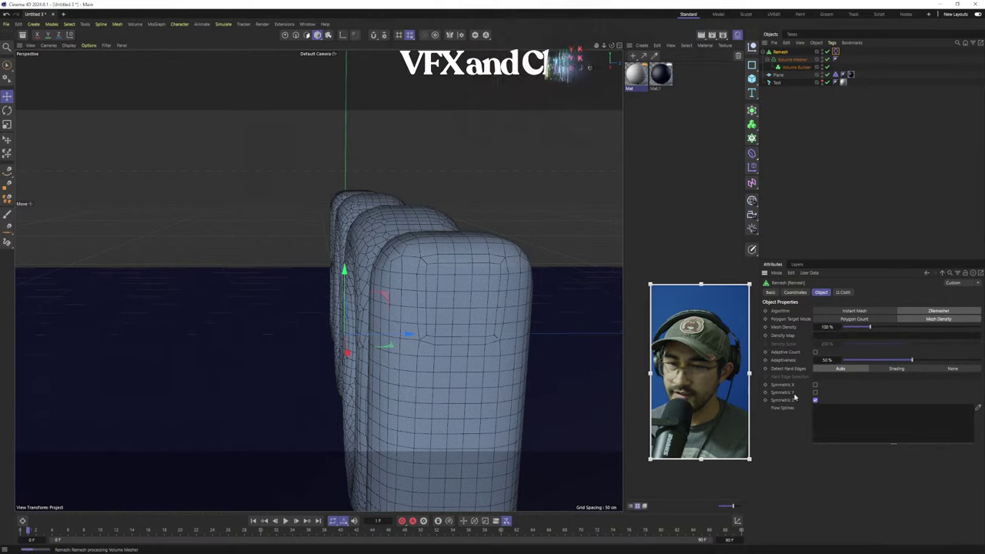
Examine the symmetric topology of the remeshed letters from the side, back and front, up close and as a whole word
alt+drag(454, 248, 61, 292)
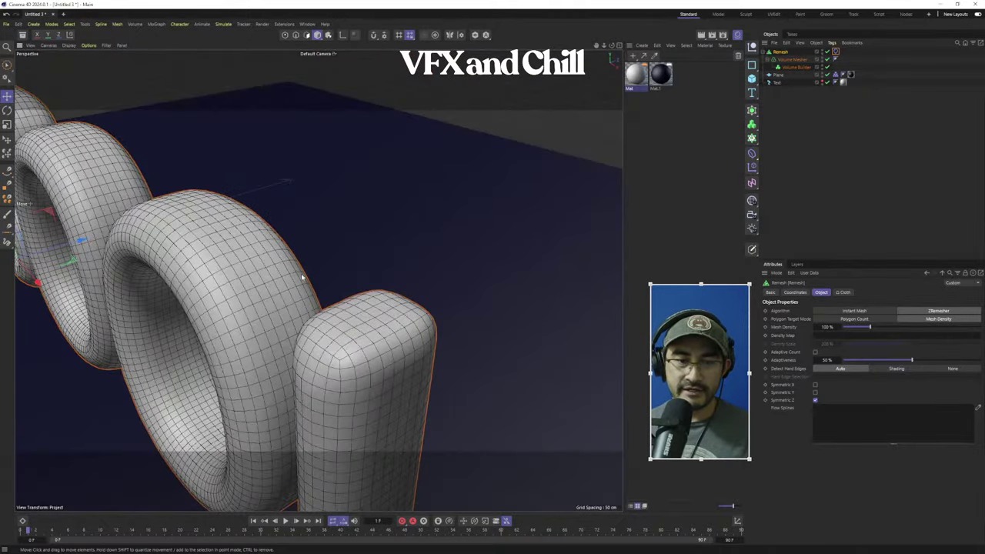
alt+drag(301, 273, 424, 370)
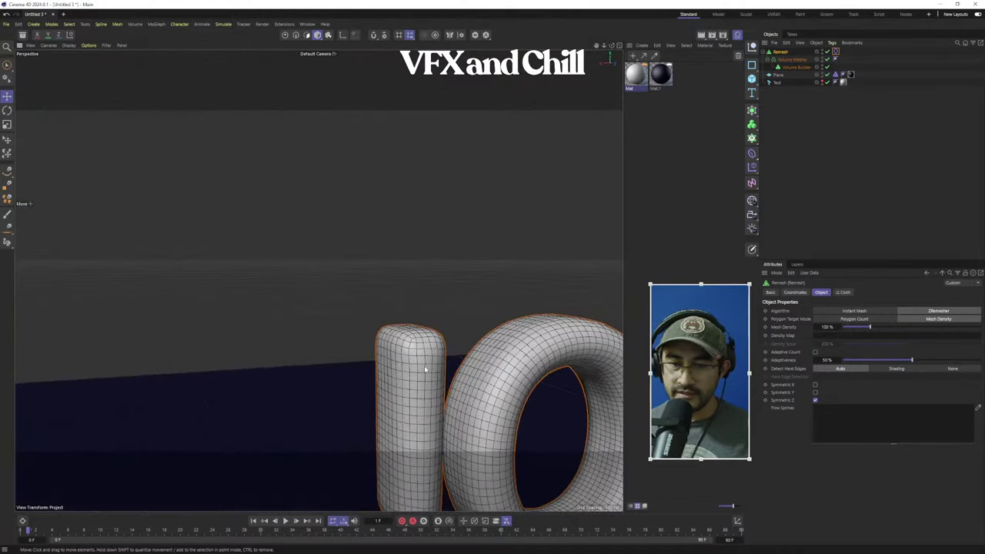
alt+drag(350, 365, 418, 294)
scroll(362, 295, up, 5)
scroll(373, 266, up, 1)
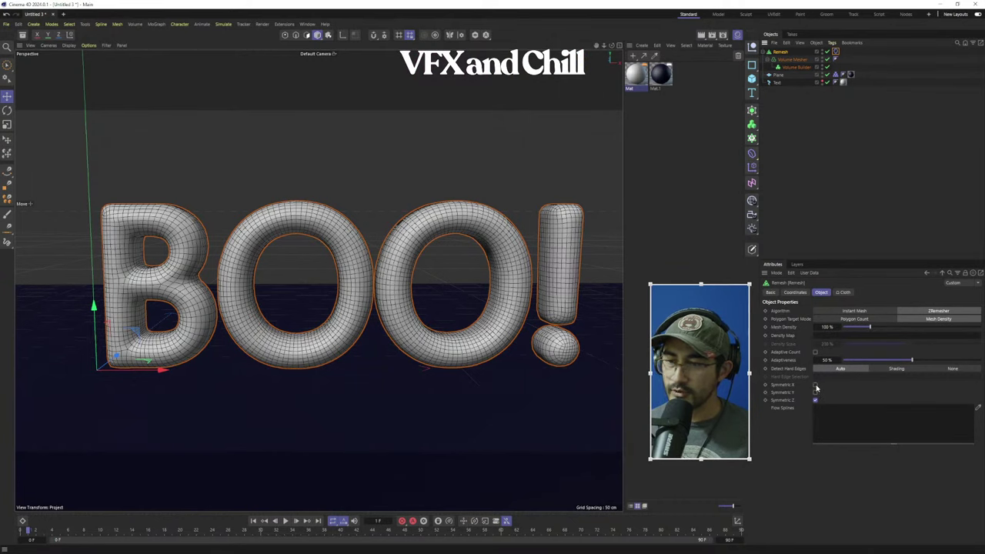
alt+drag(418, 295, 474, 293)
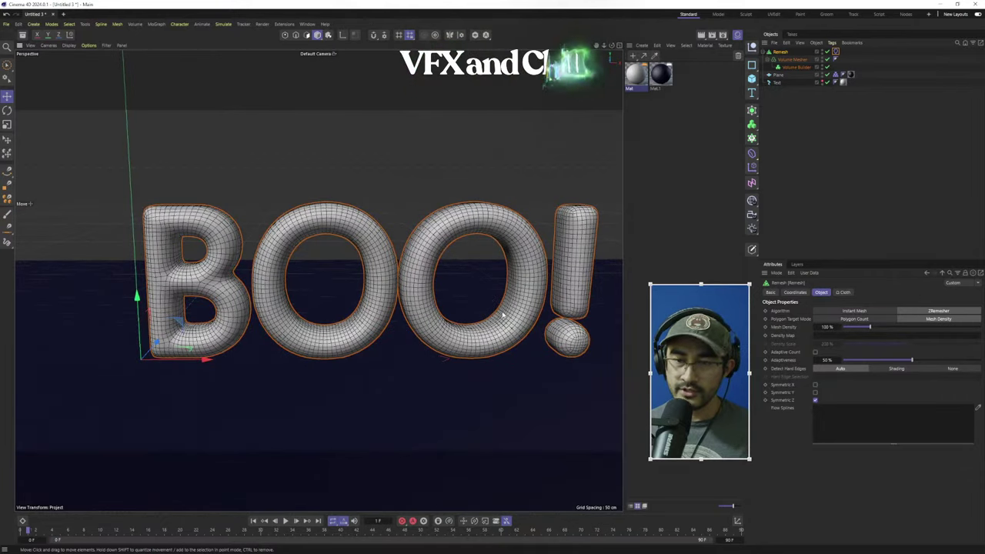
mouse_move(501, 314)
alt+mouse_down()
mouse_move(483, 308)
mouse_move(492, 314)
alt+mouse_up()
alt+middle_drag(495, 314, 440, 300)
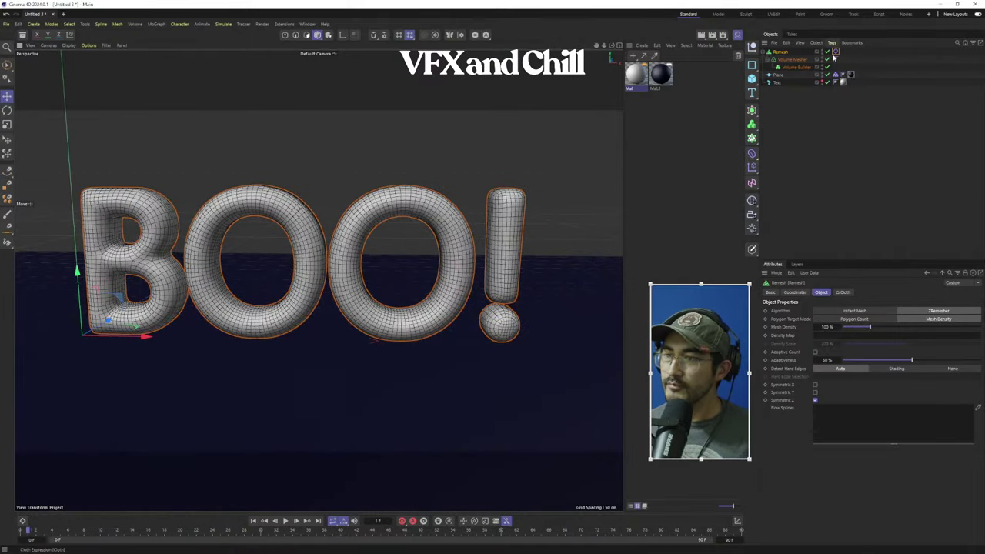
Set the Cloth tag's balloon Overpressure to about 9.6 and its Expansion Time to 113 F
click(836, 52)
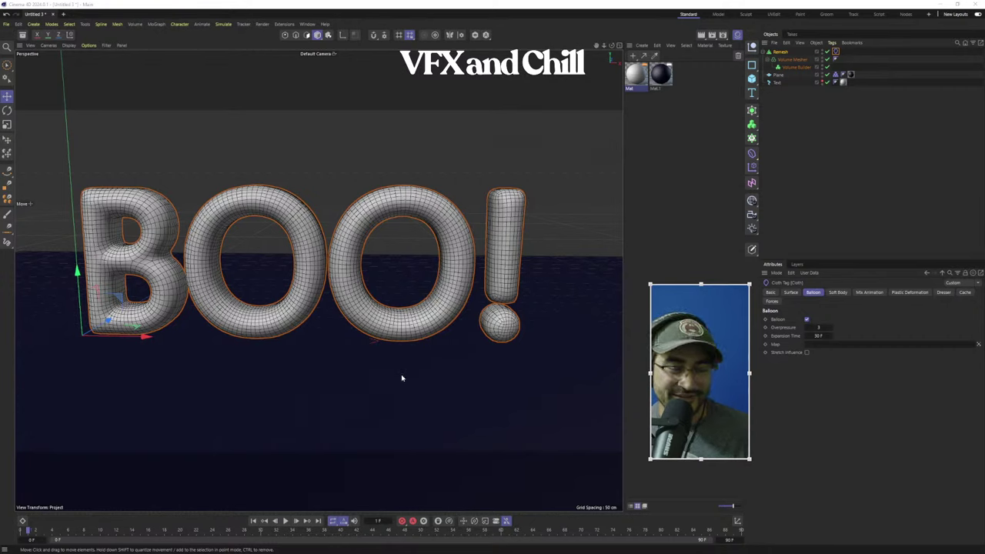
click(893, 190)
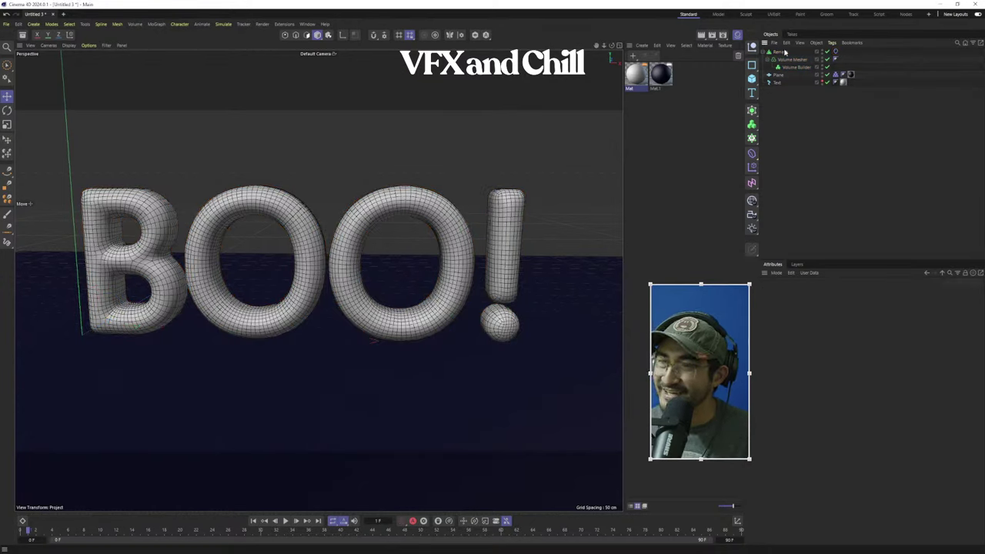
click(782, 52)
click(836, 51)
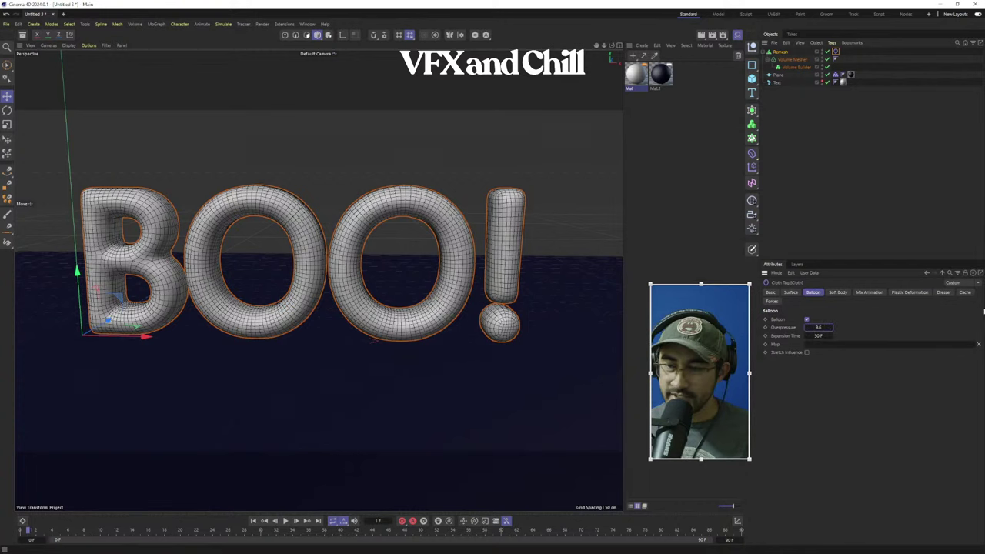
drag(822, 336, 897, 336)
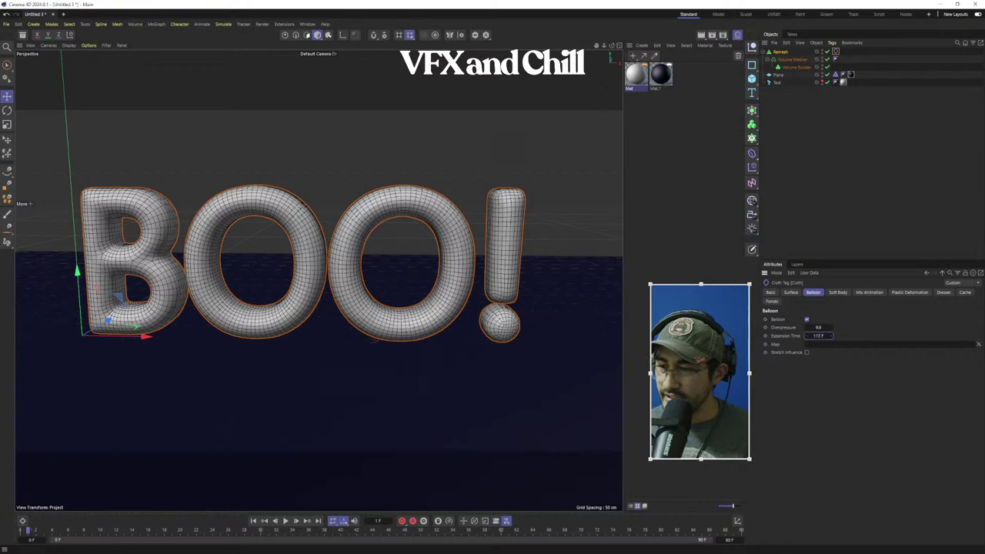
key(Return)
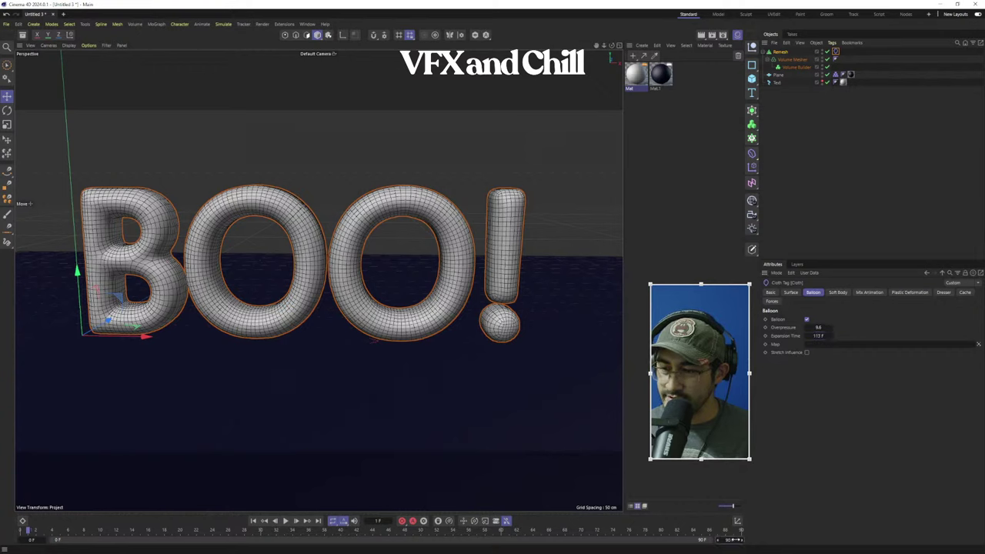
Extend the timeline to 167 frames and play the balloon simulation, viewing the letters from several angles before rewinding
key(Return)
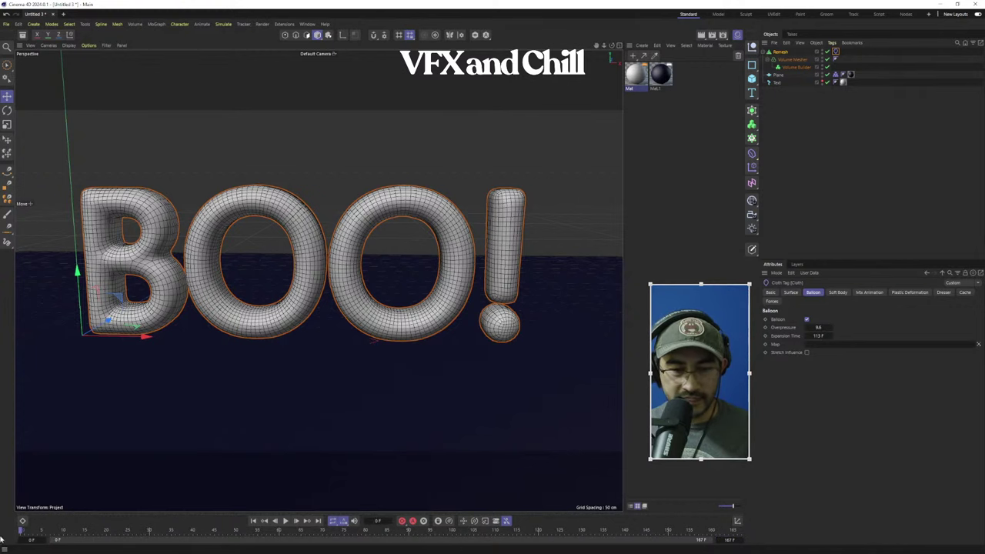
scroll(340, 288, down, 3)
alt+middle_drag(341, 295, 365, 307)
alt+drag(365, 308, 363, 300)
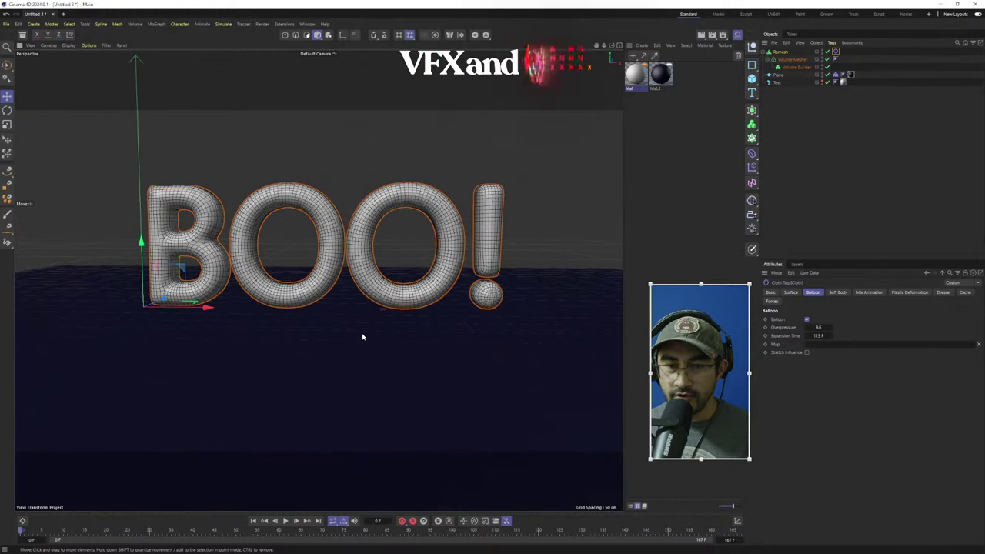
click(285, 521)
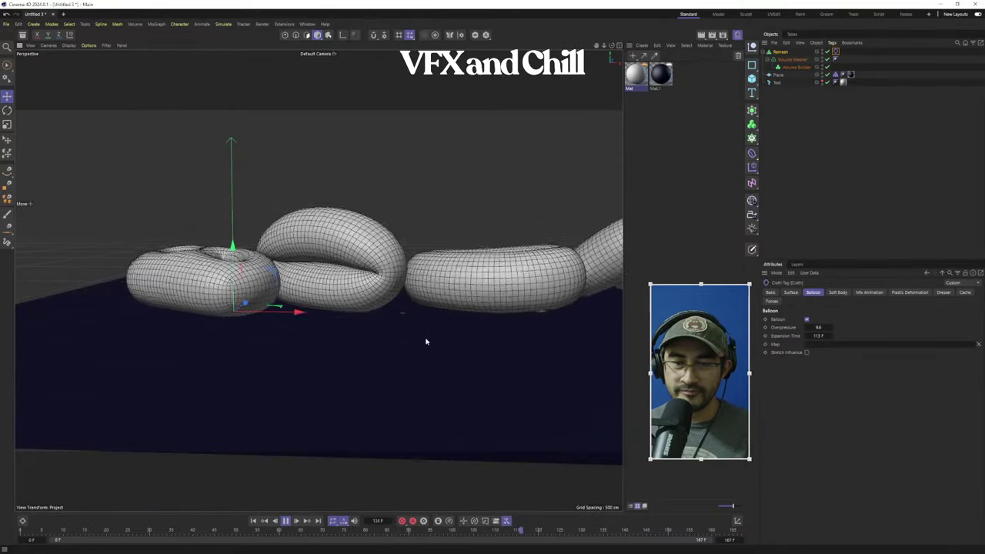
scroll(436, 341, down, 2)
alt+middle_drag(454, 341, 358, 398)
alt+drag(358, 399, 264, 353)
alt+middle_drag(264, 353, 345, 287)
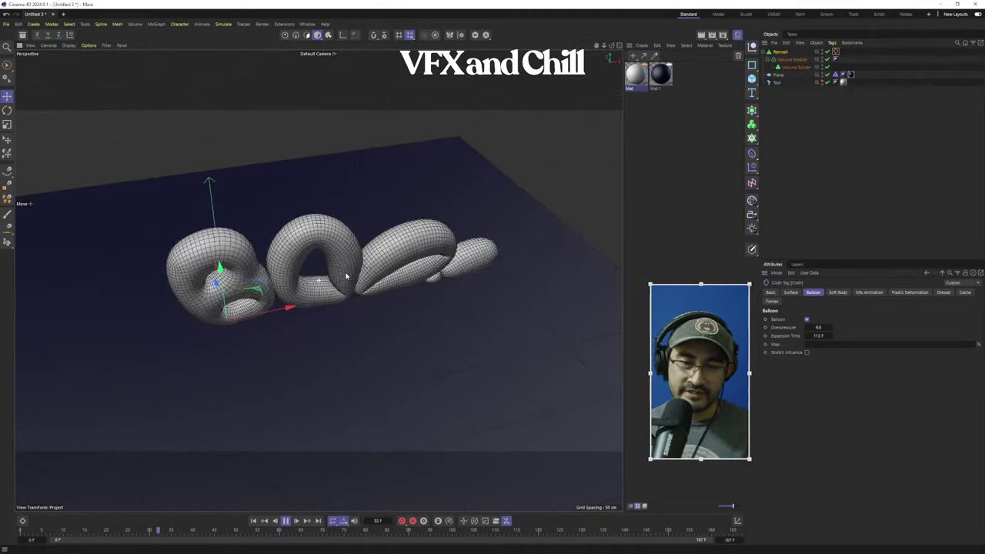
scroll(350, 292, up, 2)
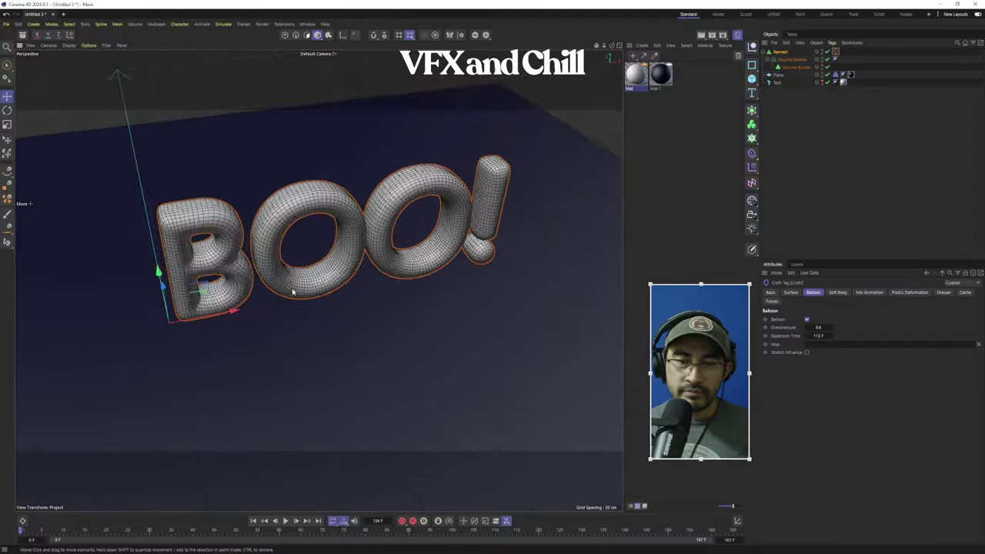
alt+drag(292, 291, 364, 283)
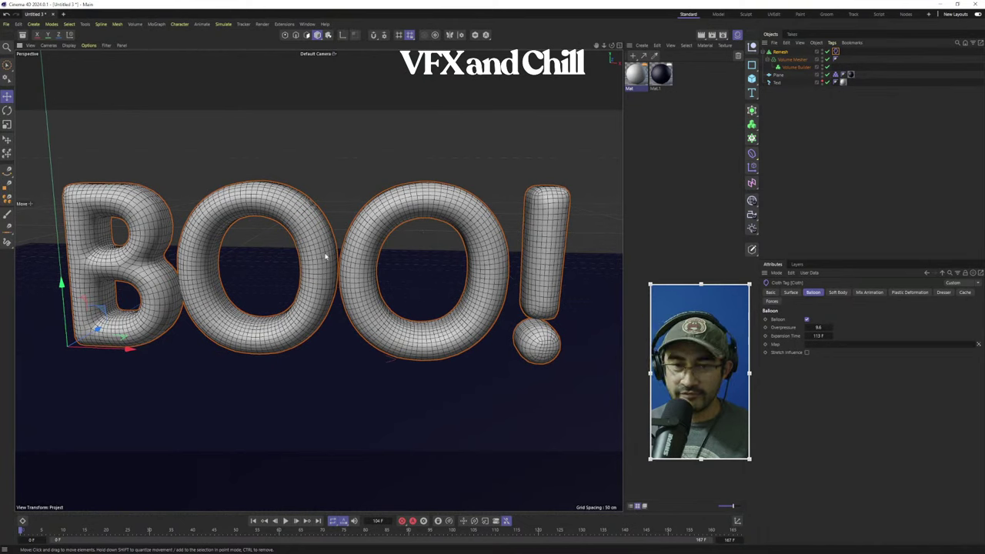
Enable Cloth Tearing in the surface settings of the Remesh generator's Cloth tag
click(792, 293)
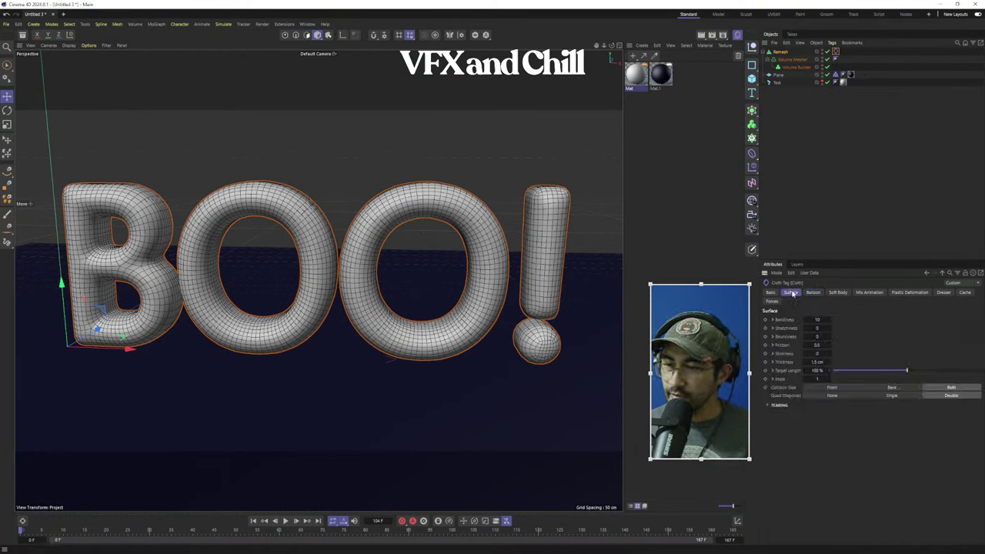
click(766, 406)
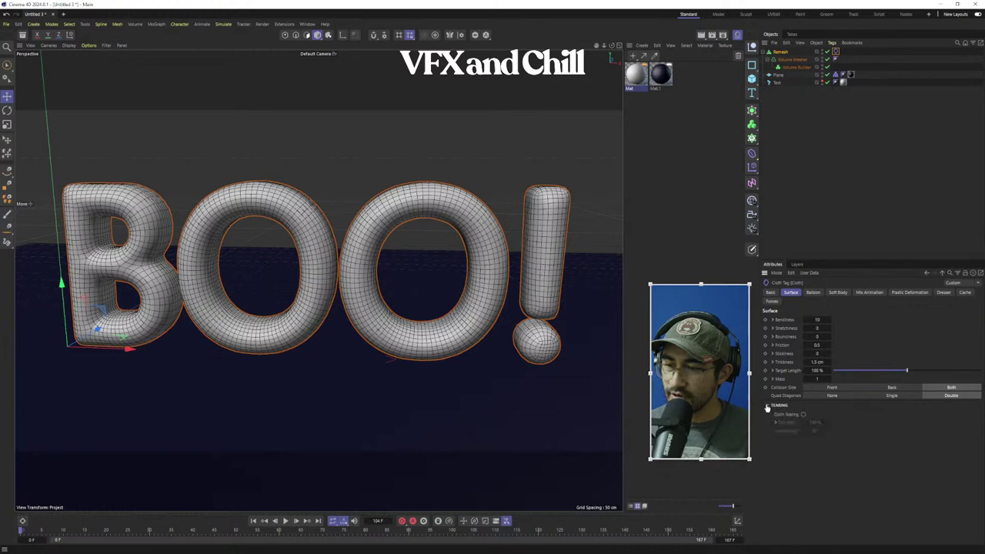
click(803, 415)
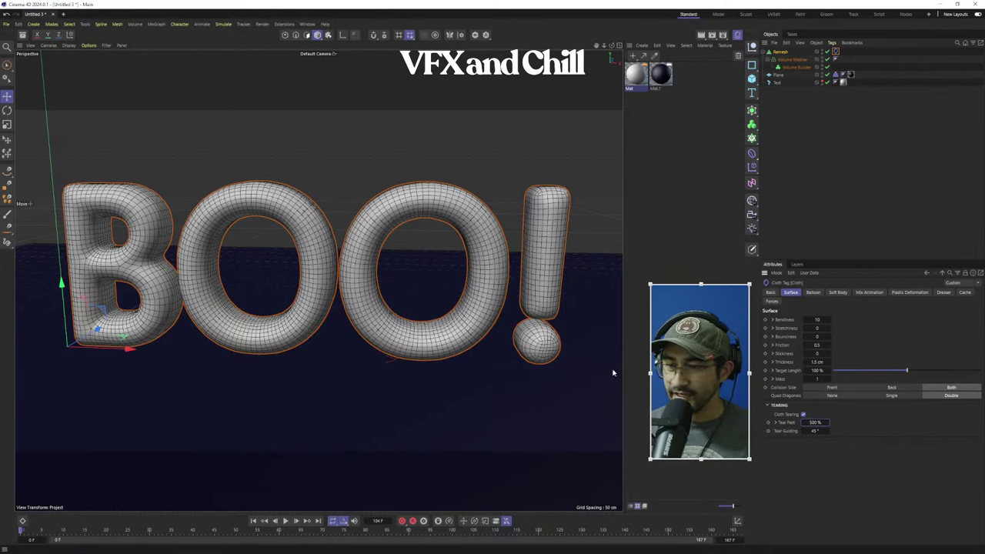
Play the balloon simulation with Cloth Tearing enabled, viewing the whole word, and rewind to the first frame
scroll(319, 280, down, 5)
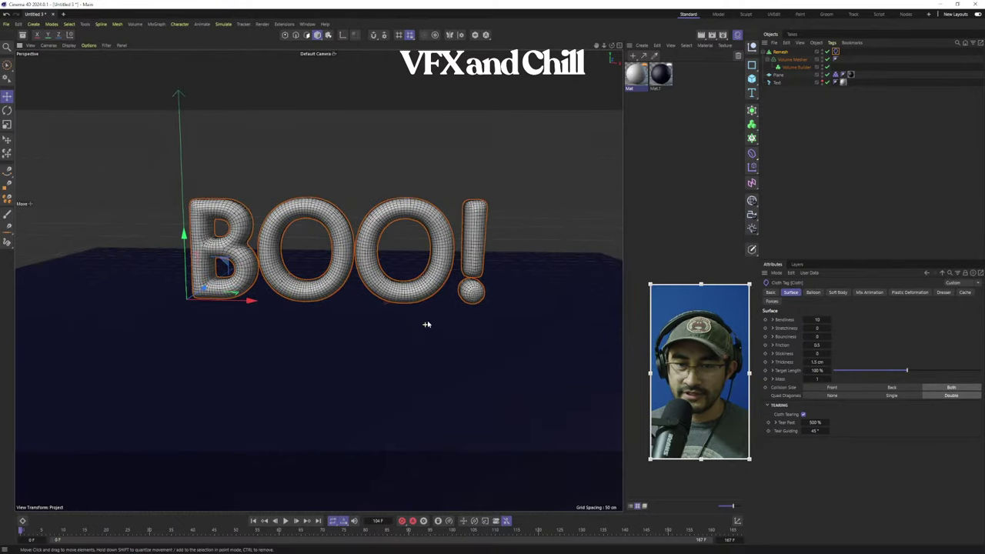
click(427, 324)
click(285, 521)
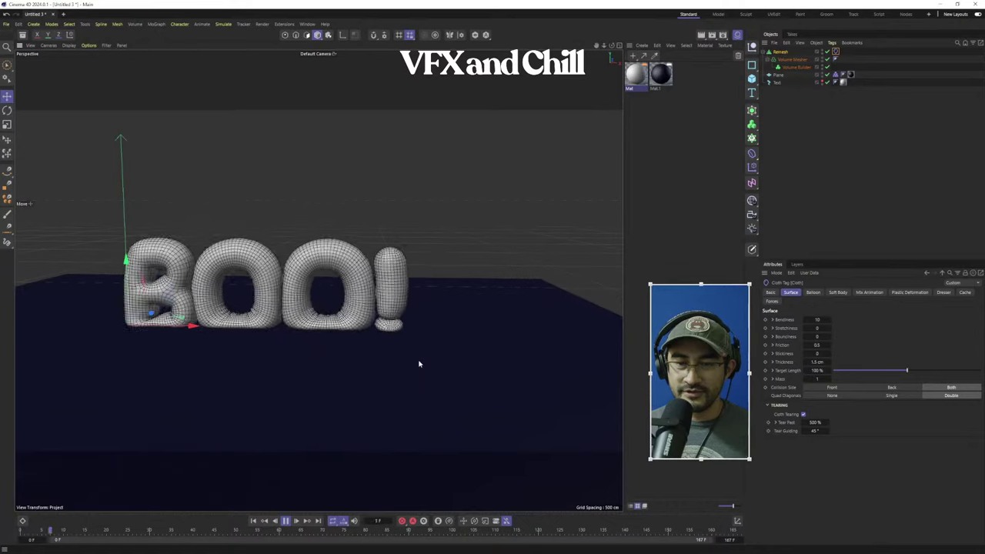
click(285, 521)
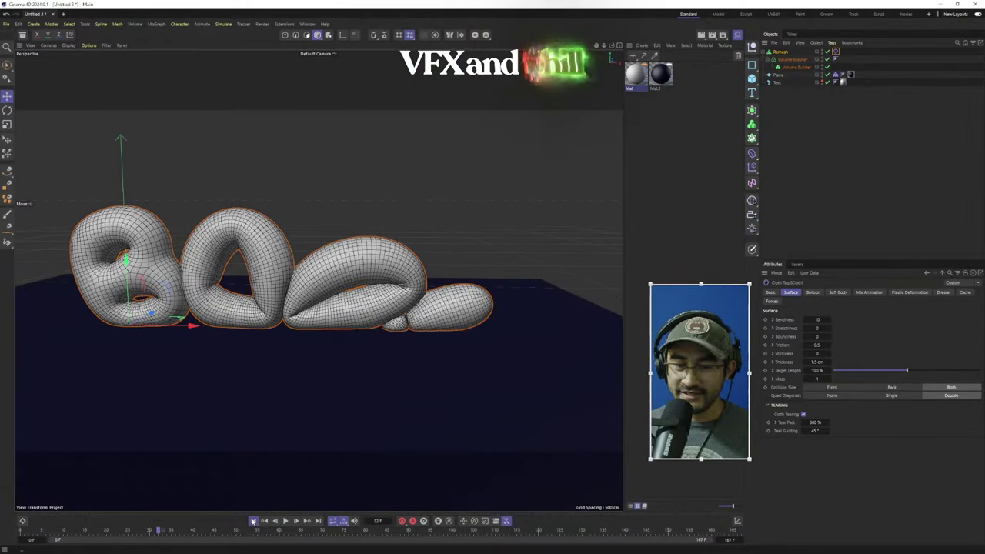
click(254, 521)
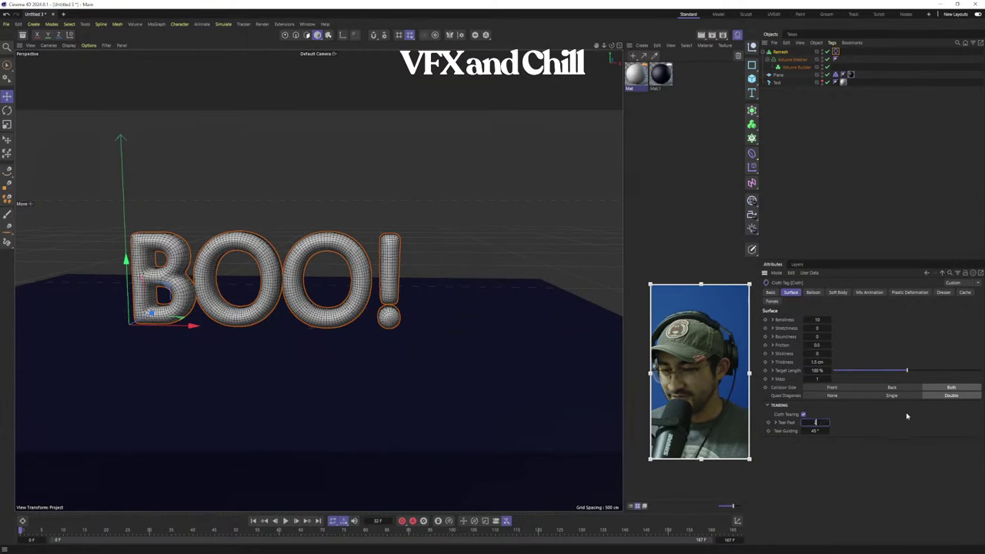
Set the Cloth tag's Tear Past to 250 %, test the simulation, and rewind it to the start
key(Return)
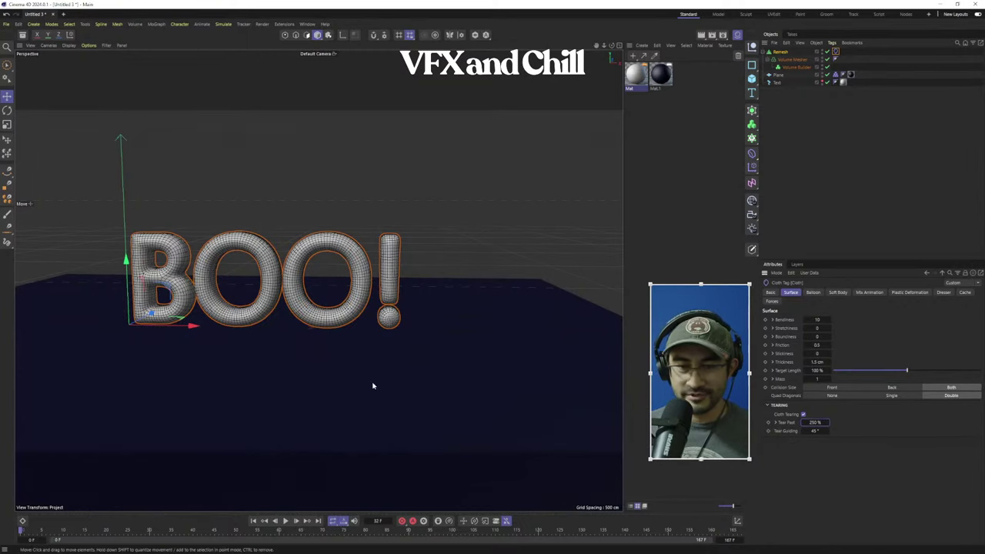
alt+middle_drag(366, 371, 399, 376)
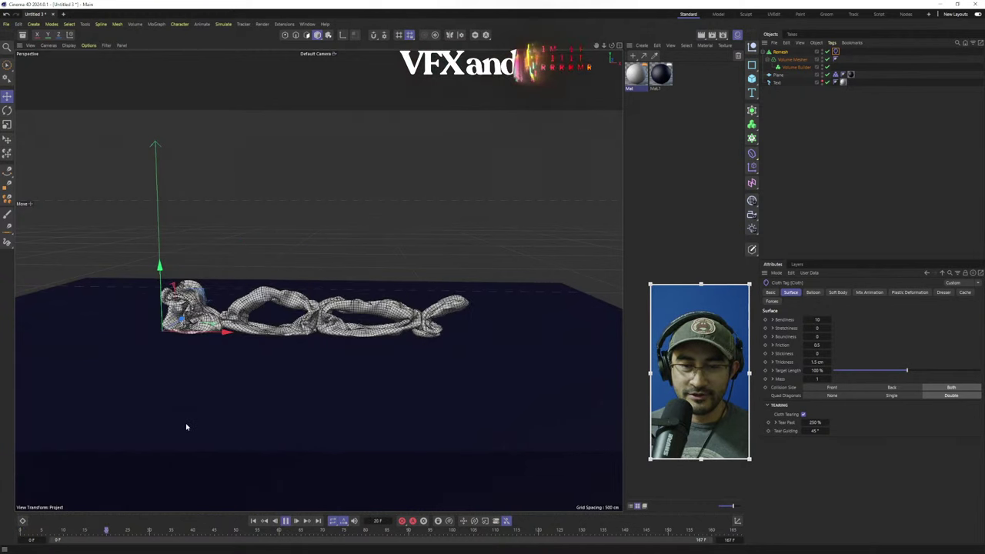
click(286, 521)
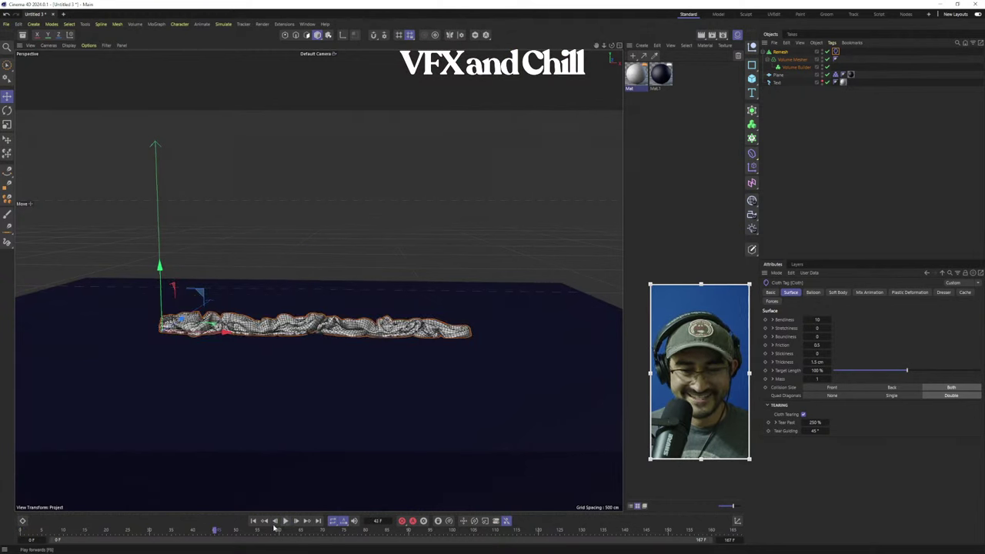
click(253, 521)
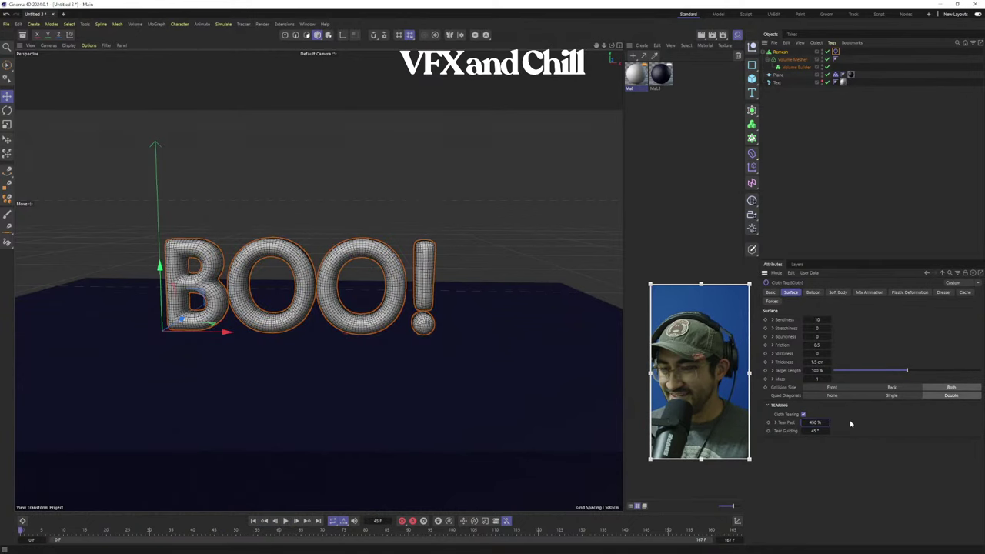
Try Tear Past values of 450 % and 400 % on the Cloth tag and play the simulation
scroll(277, 266, up, 4)
alt+middle_drag(319, 281, 340, 255)
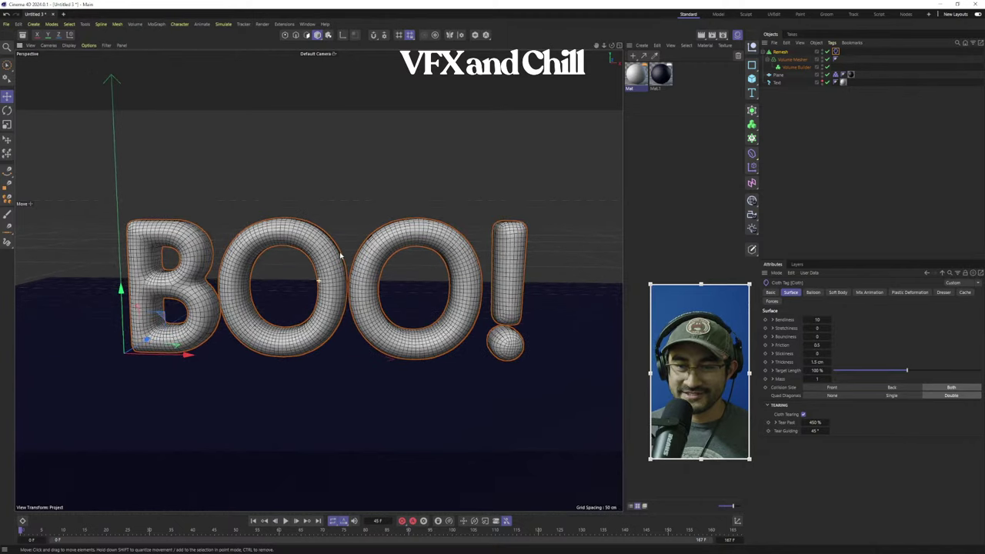
alt+drag(340, 254, 344, 245)
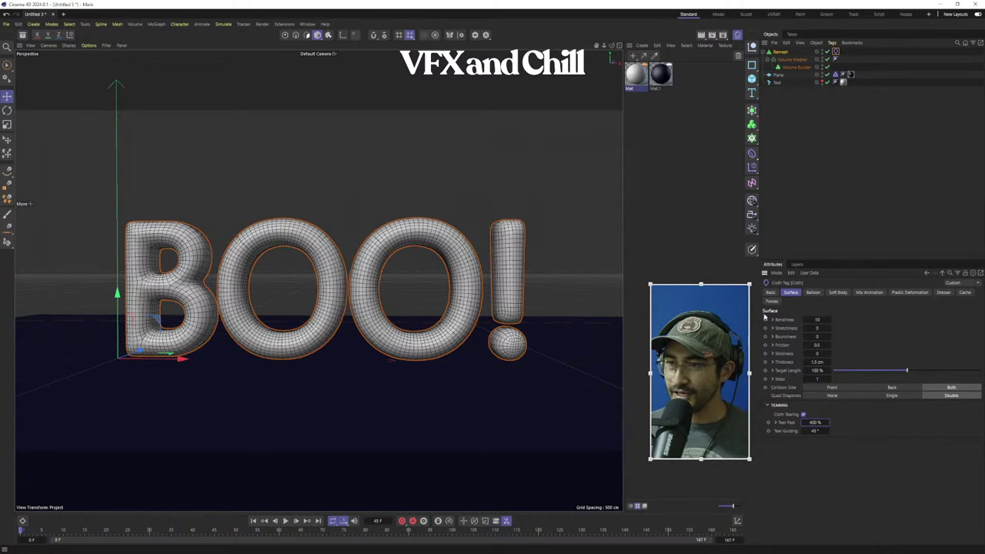
key(F8)
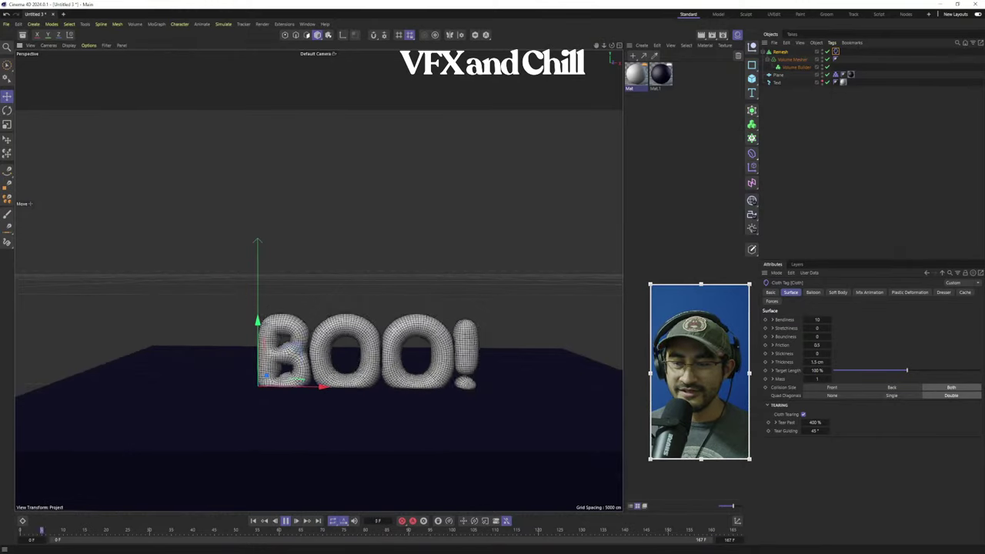
Set the Cloth tag's Tear Past to 350 %, run the simulation, and stop it to view the collapsed pieces
double_click(816, 423)
text(350)
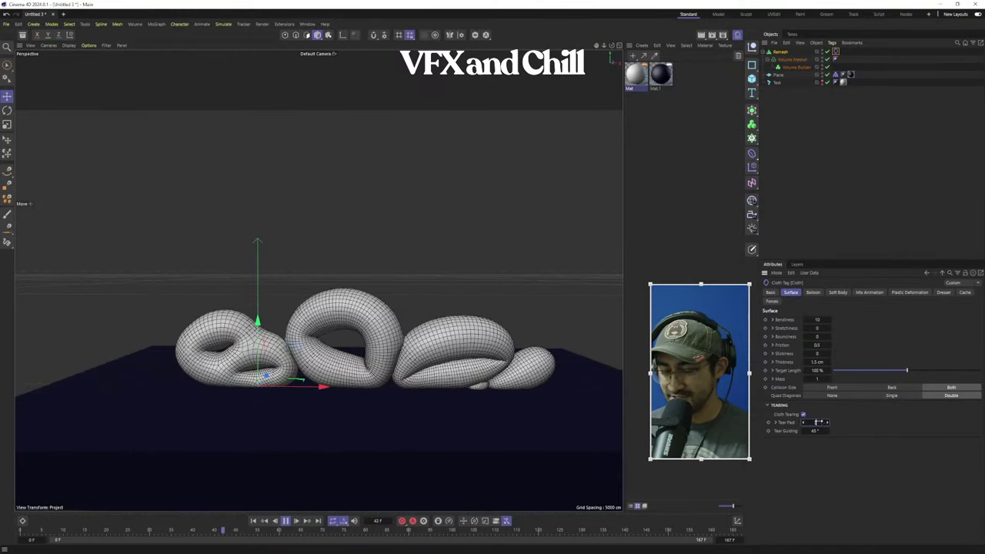
key(Return)
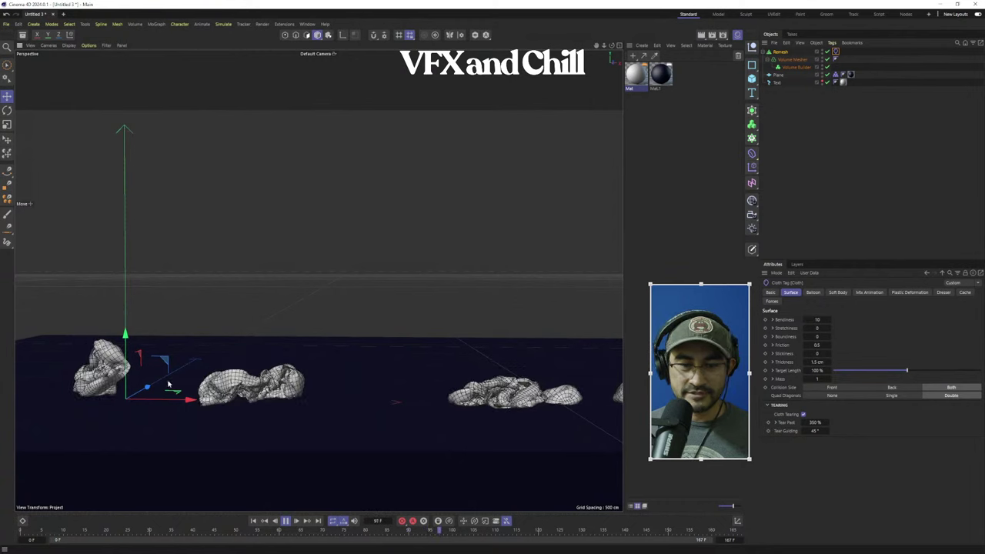
key(space)
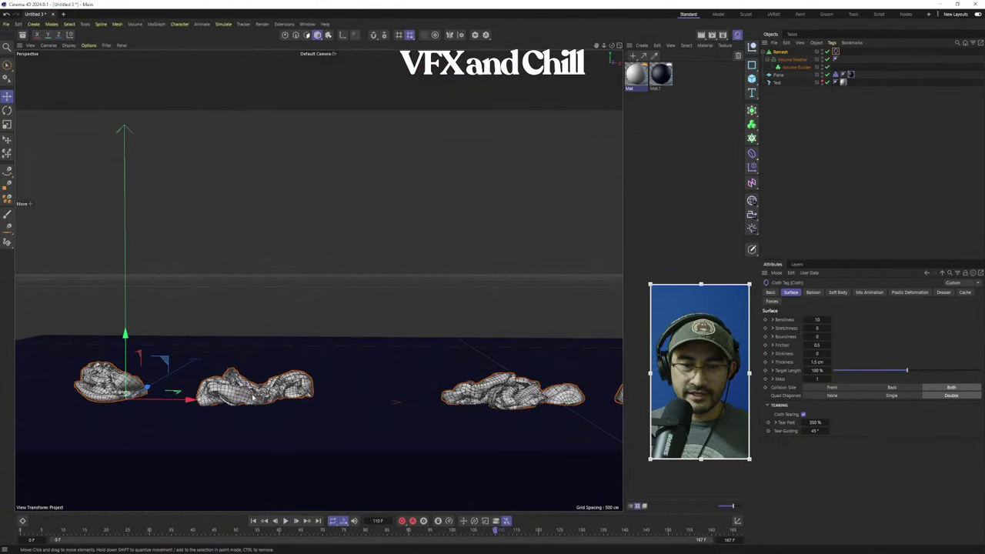
alt+drag(515, 392, 510, 314)
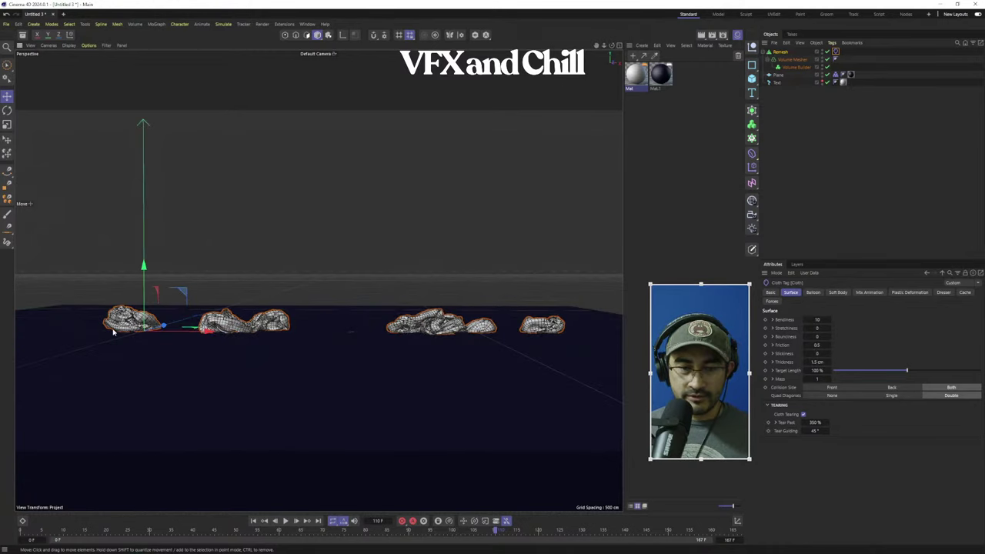
Review the Remesh, Volume Mesher and Volume Builder settings, and examine the rewound letters' topology up close
click(780, 52)
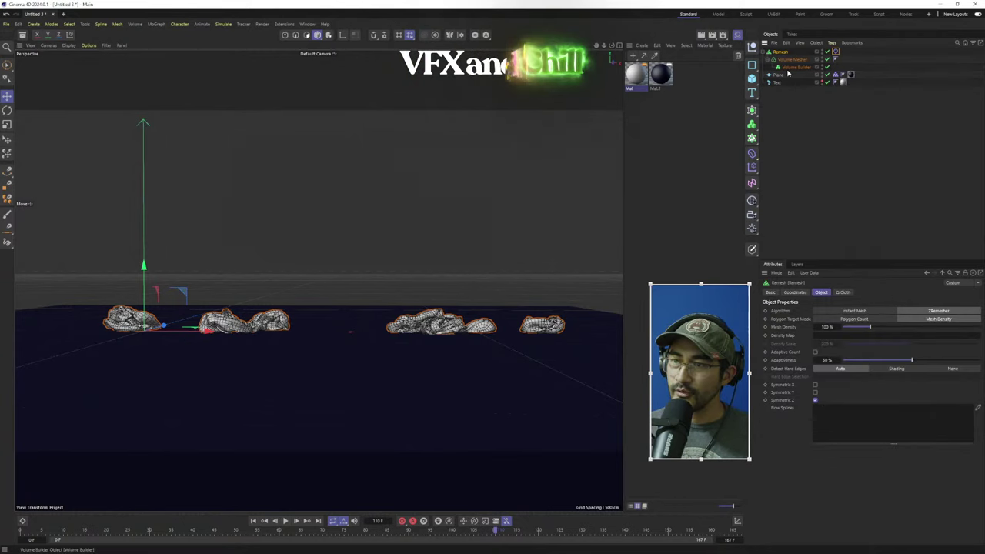
click(787, 60)
click(789, 68)
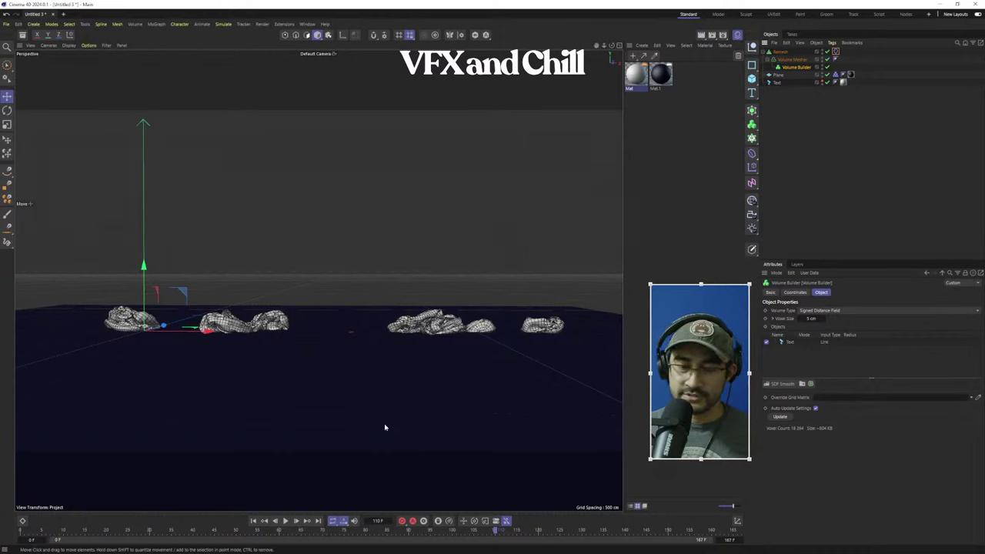
click(254, 521)
scroll(356, 268, up, 5)
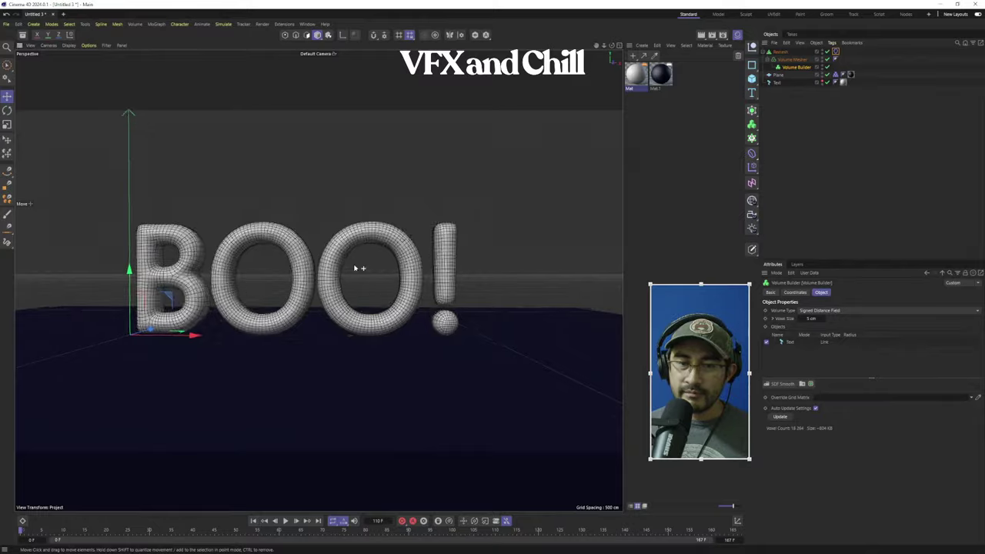
mouse_move(324, 271)
alt+mouse_down()
mouse_move(477, 288)
mouse_move(448, 292)
mouse_move(326, 270)
mouse_move(196, 301)
mouse_move(286, 293)
mouse_move(288, 274)
mouse_move(471, 282)
mouse_move(349, 277)
mouse_move(306, 213)
mouse_move(319, 277)
alt+mouse_up()
scroll(328, 286, up, 6)
scroll(349, 277, down, 4)
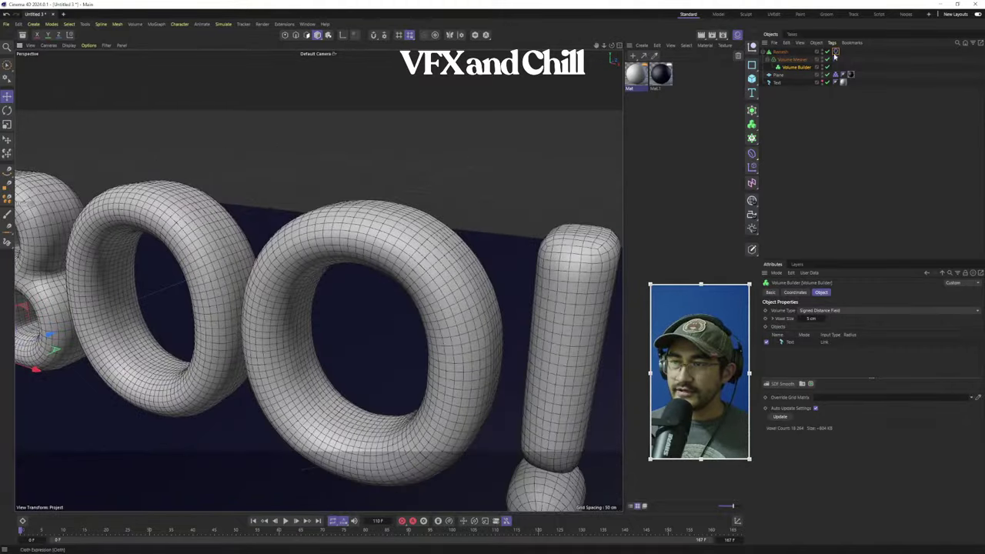
Bake the Remesh generator into a separate polygon object with Connect Objects, disable the original generator, and collapse its hierarchy
right_click(776, 52)
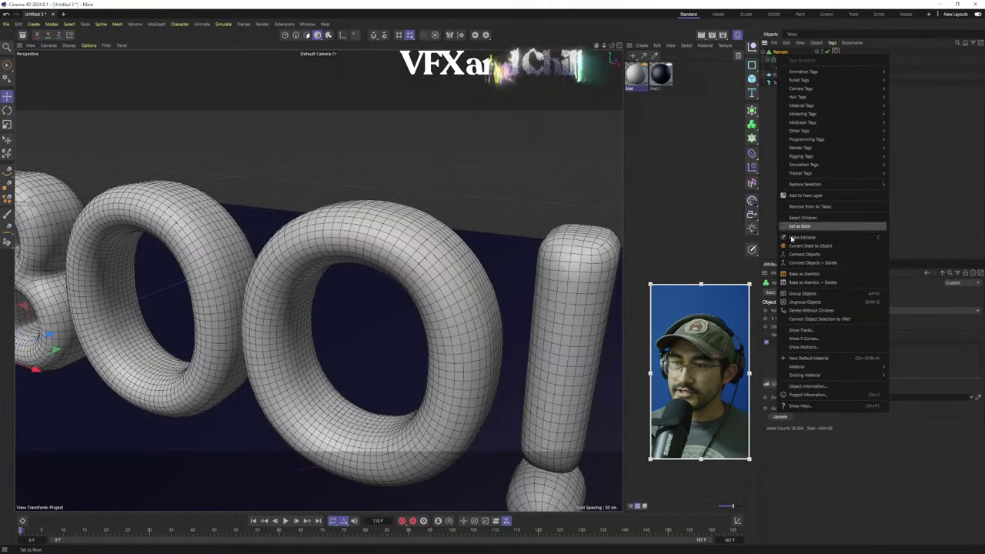
click(801, 254)
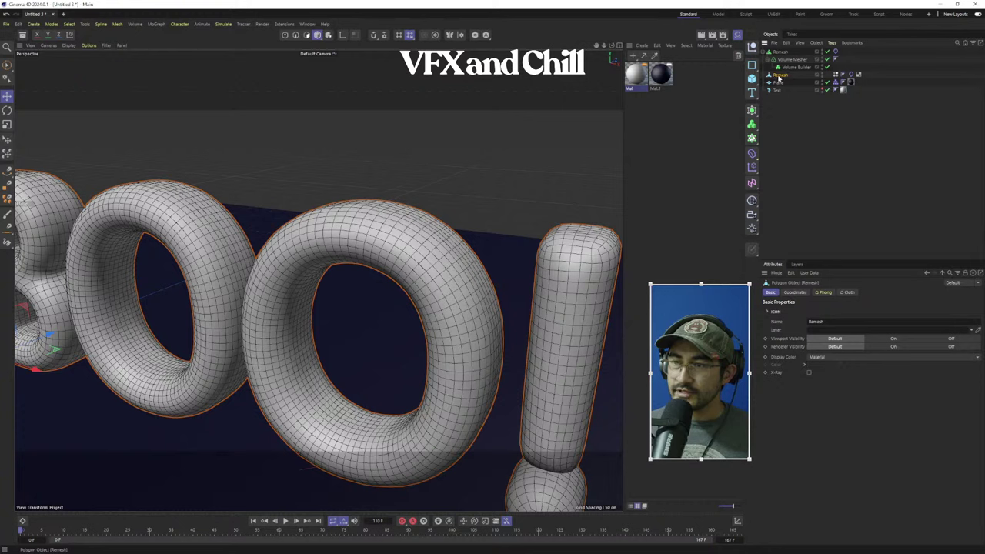
click(851, 74)
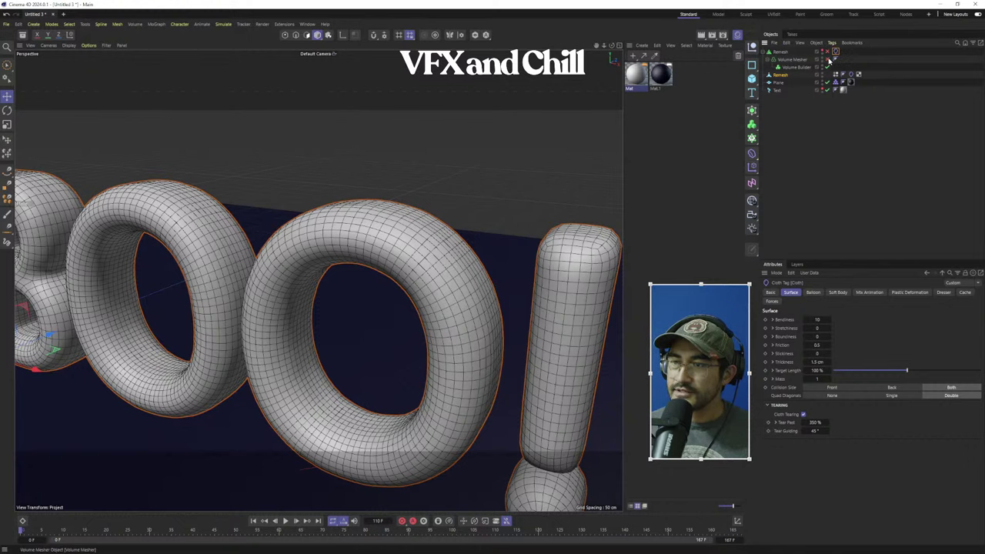
click(766, 52)
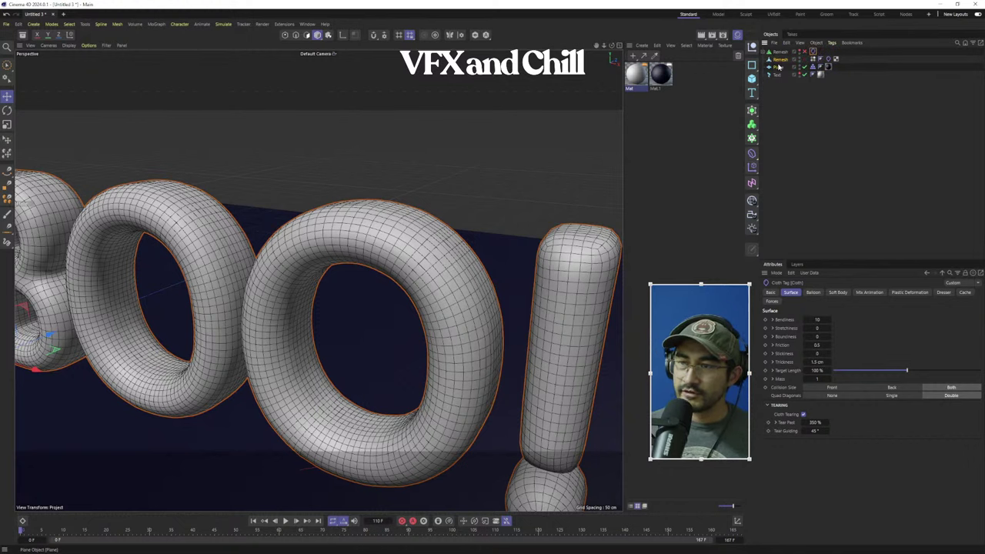
Examine the baked polygon letters up close and as a whole word from several angles
click(392, 202)
scroll(317, 271, down, 4)
alt+drag(294, 286, 423, 295)
scroll(203, 299, up, 4)
scroll(203, 299, up, 2)
scroll(233, 283, down, 2)
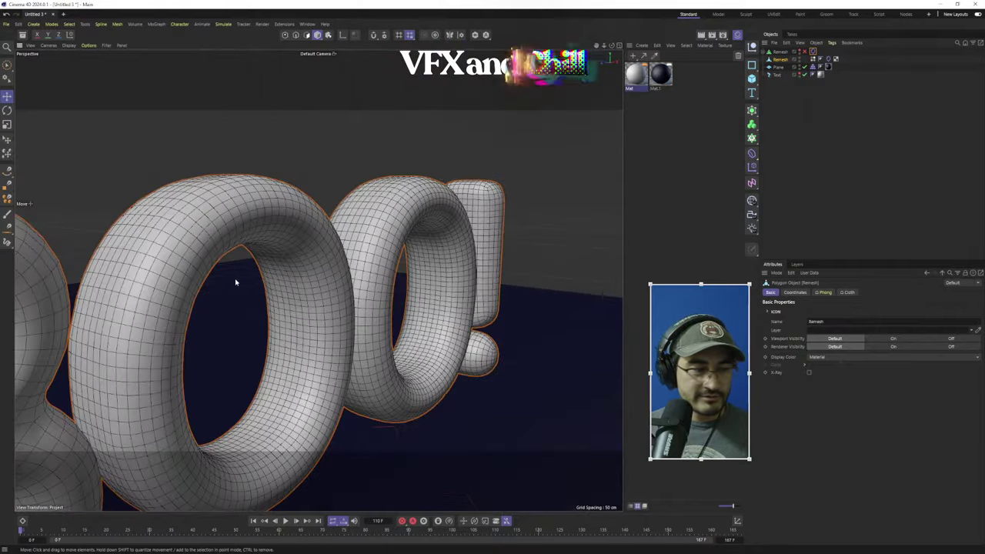
alt+drag(263, 298, 310, 260)
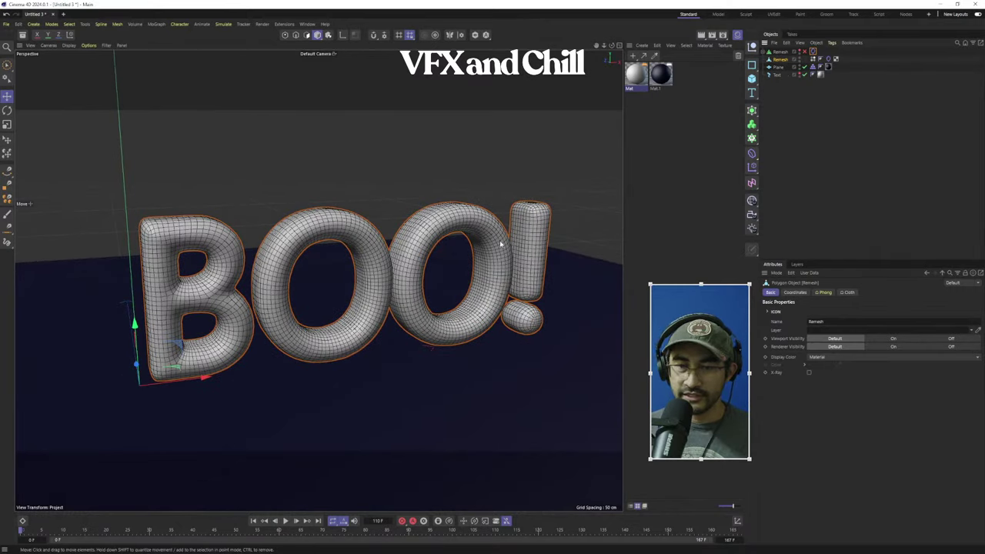
Enable Cloth Tearing and Balloon on the baked Remesh object's Cloth tag and enter its Overpressure
click(829, 60)
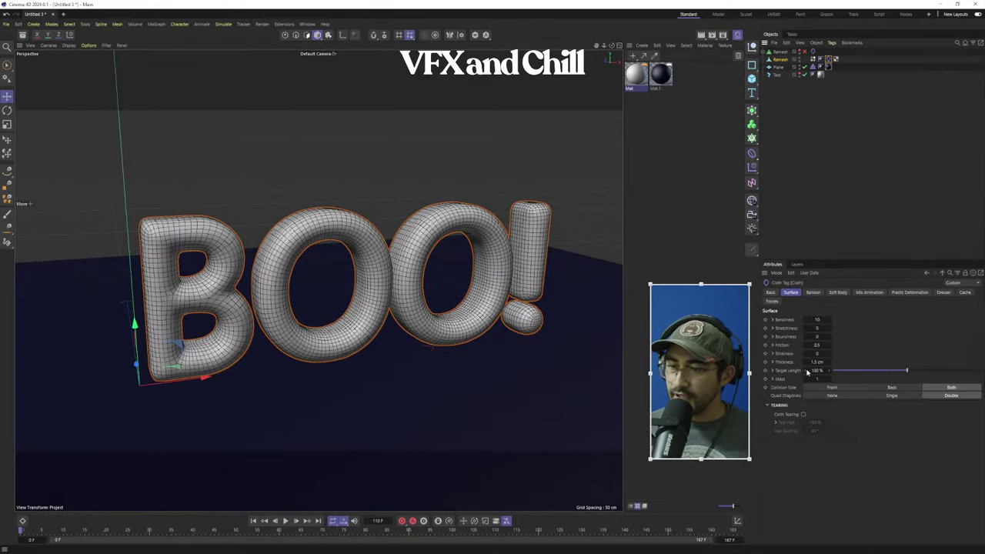
click(803, 414)
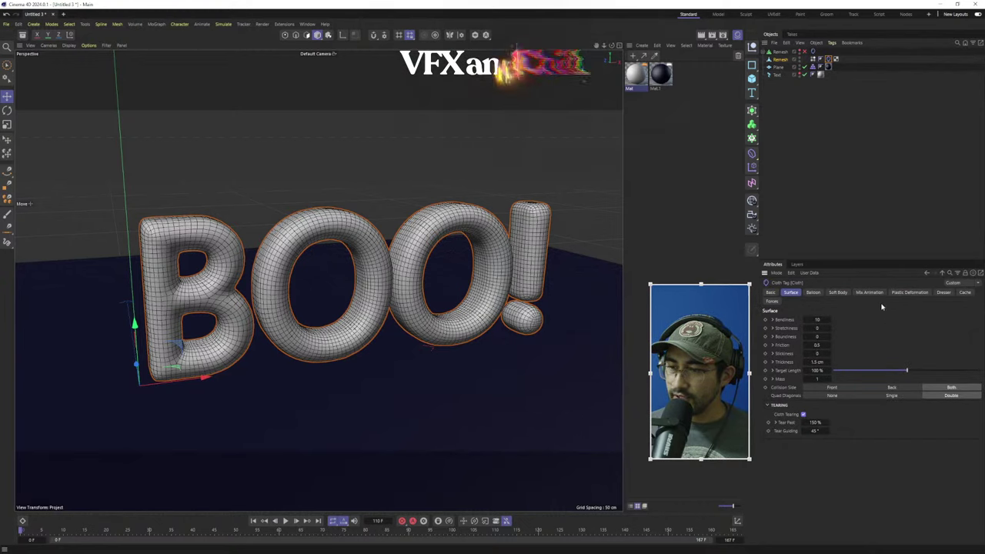
click(819, 292)
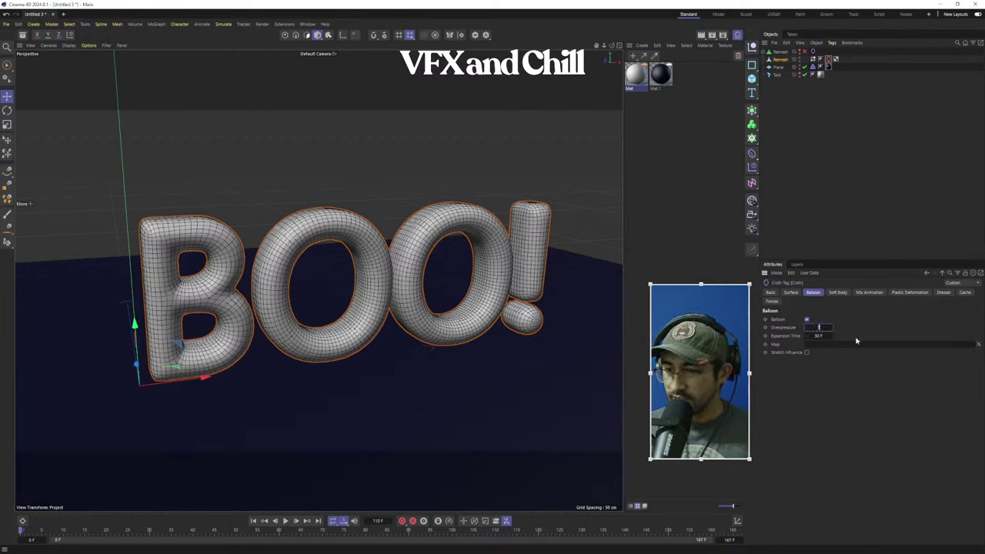
Set Tear Past to 300 % in the surface settings of the baked Remesh object's Cloth tag
click(796, 295)
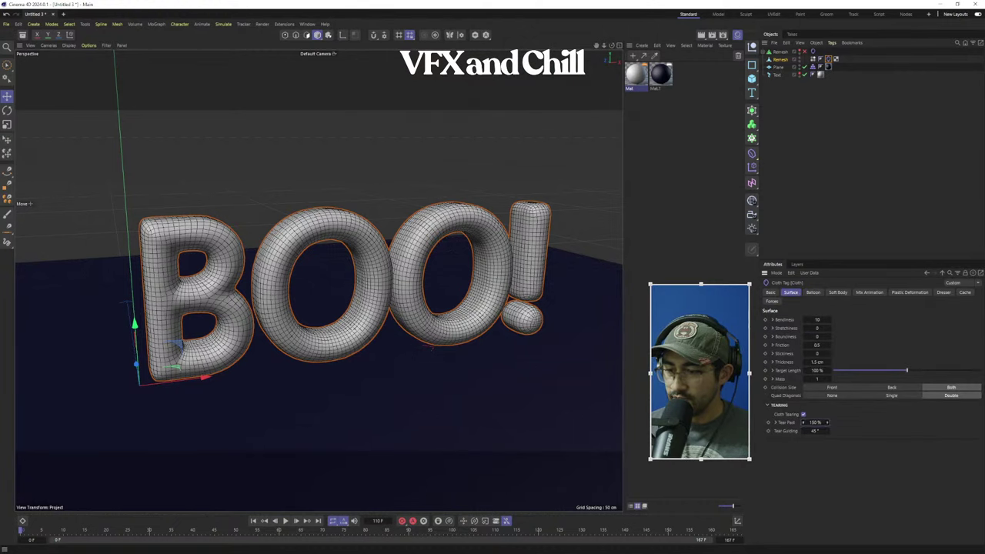
key(0)
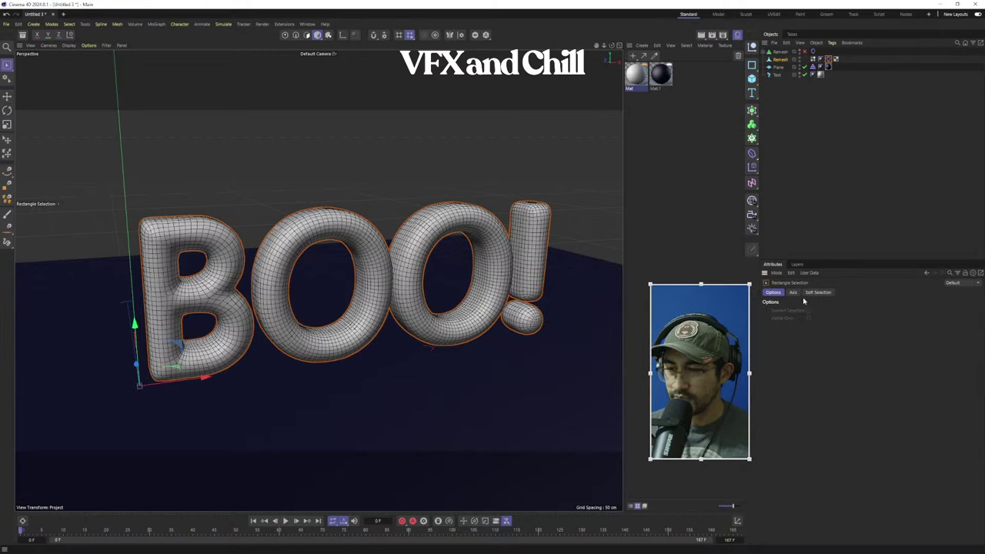
click(818, 67)
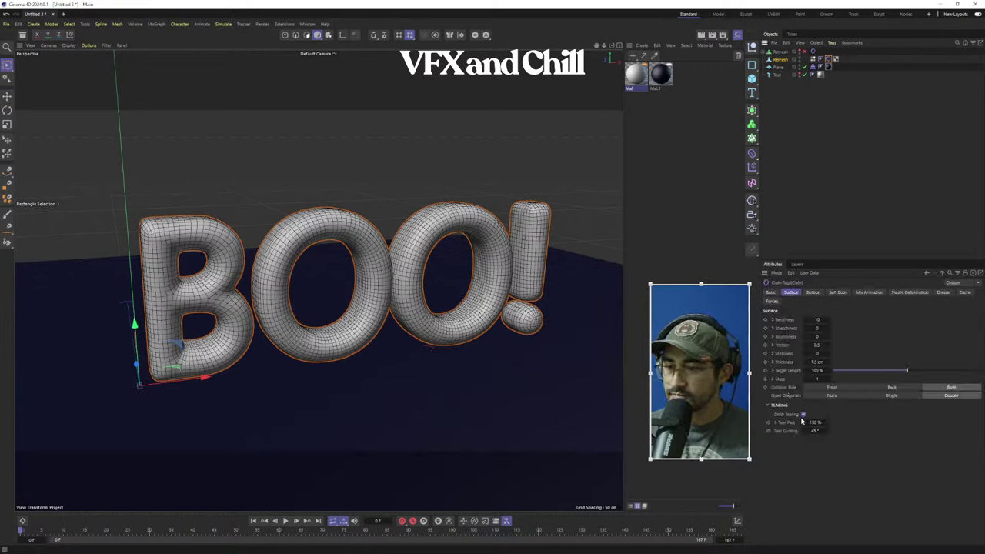
click(851, 116)
click(780, 52)
click(778, 75)
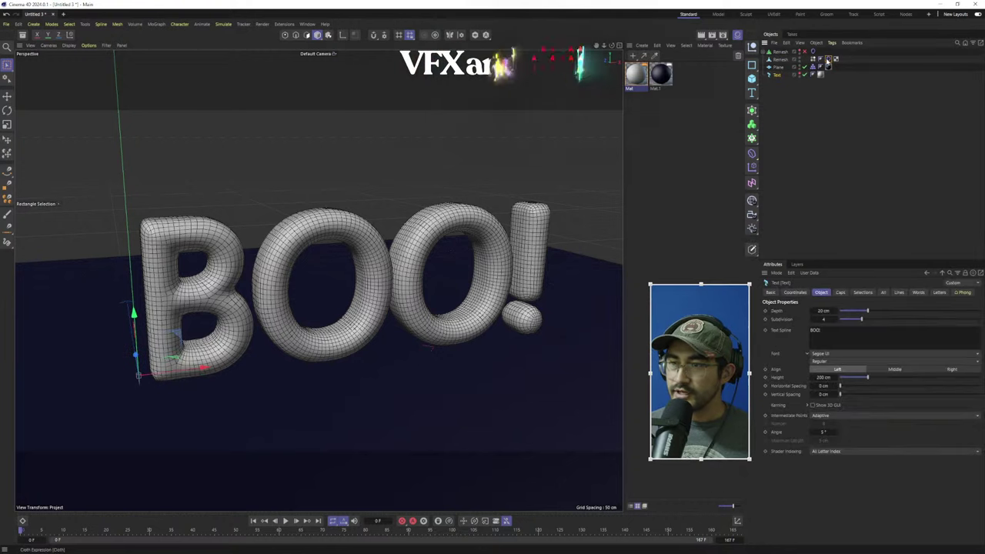
click(827, 60)
Frame the whole BOO! word, play the cloth simulation to check it, and return to the first frame
alt+drag(365, 341, 379, 266)
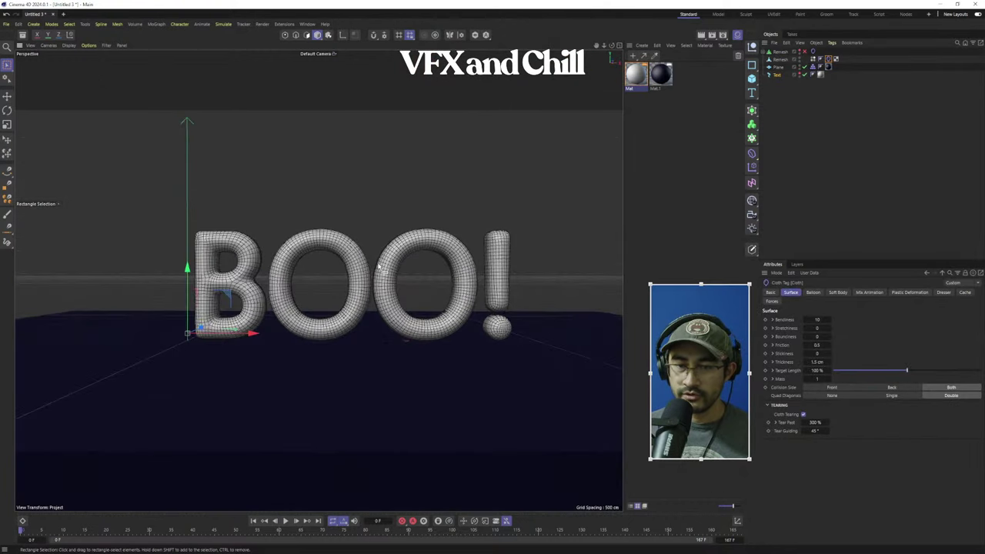
click(285, 522)
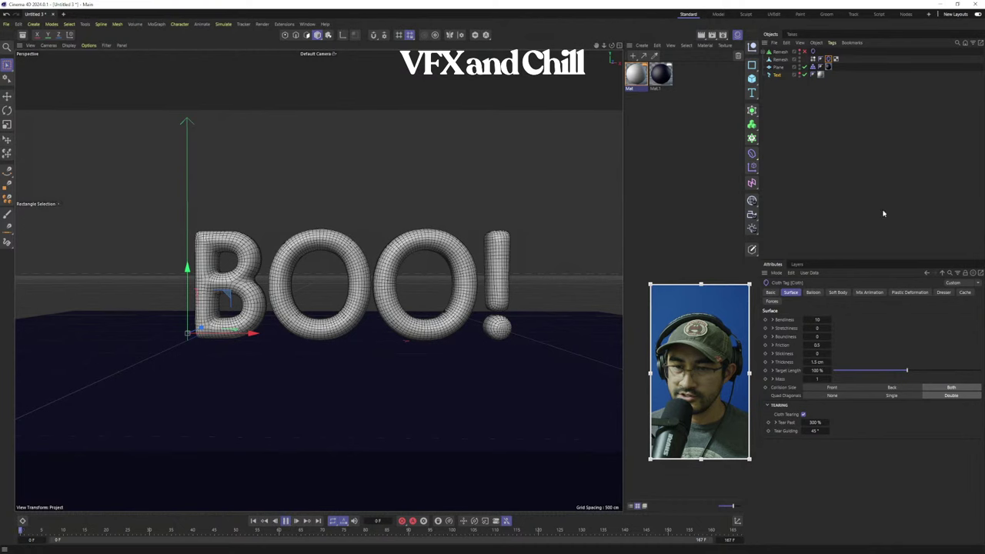
click(831, 185)
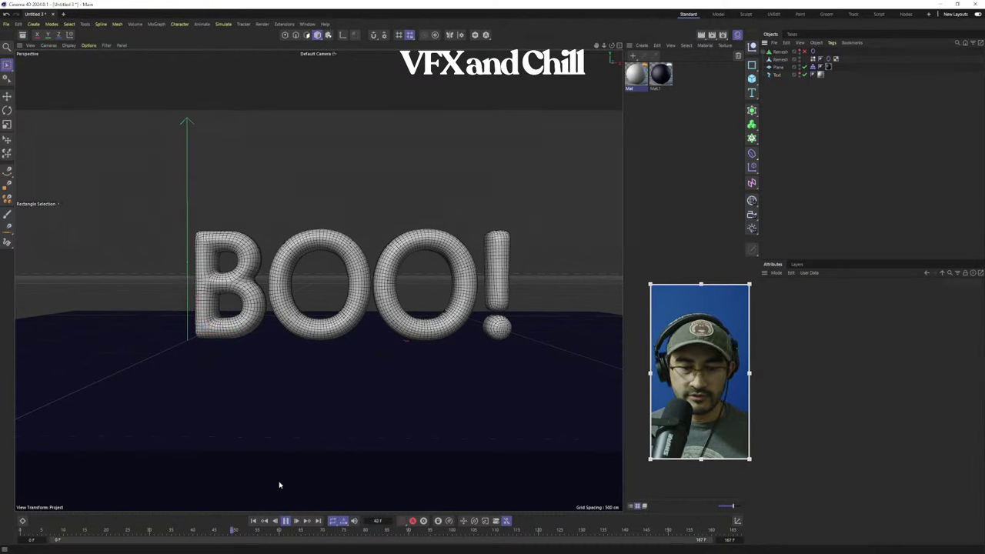
click(253, 521)
click(288, 521)
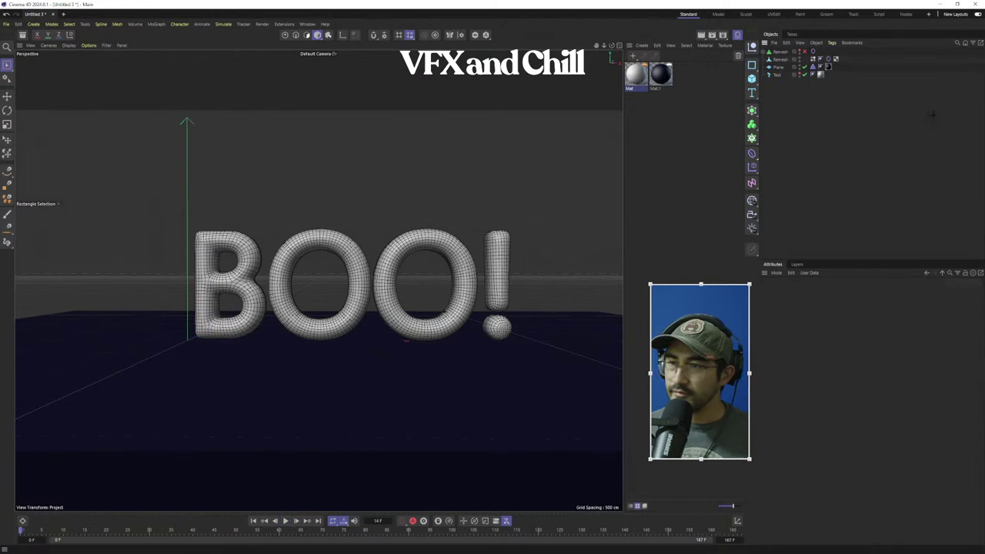
Delete the velocity vertex color tag from the baked Remesh object and review its Cloth tag's Surface and Balloon settings
click(828, 59)
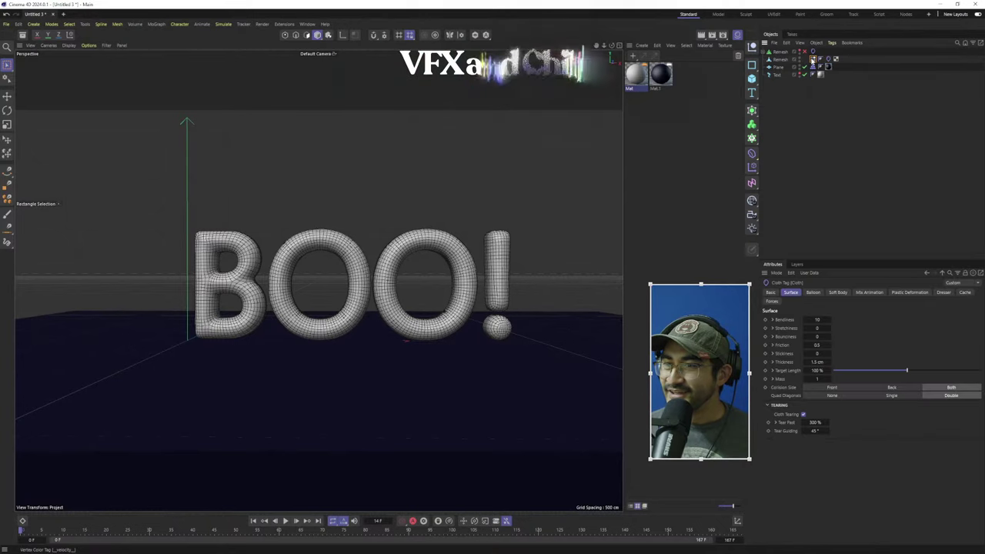
click(813, 60)
key(Delete)
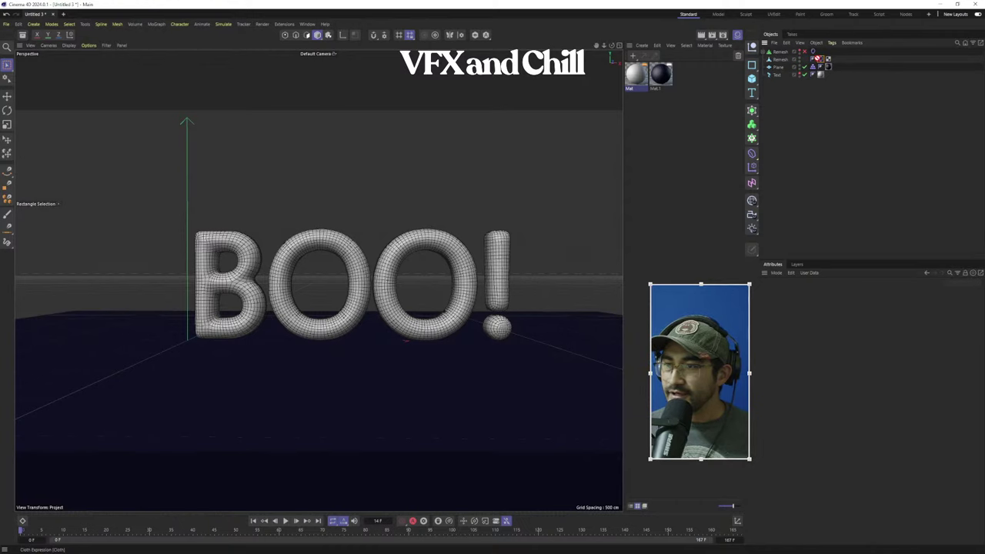
click(812, 60)
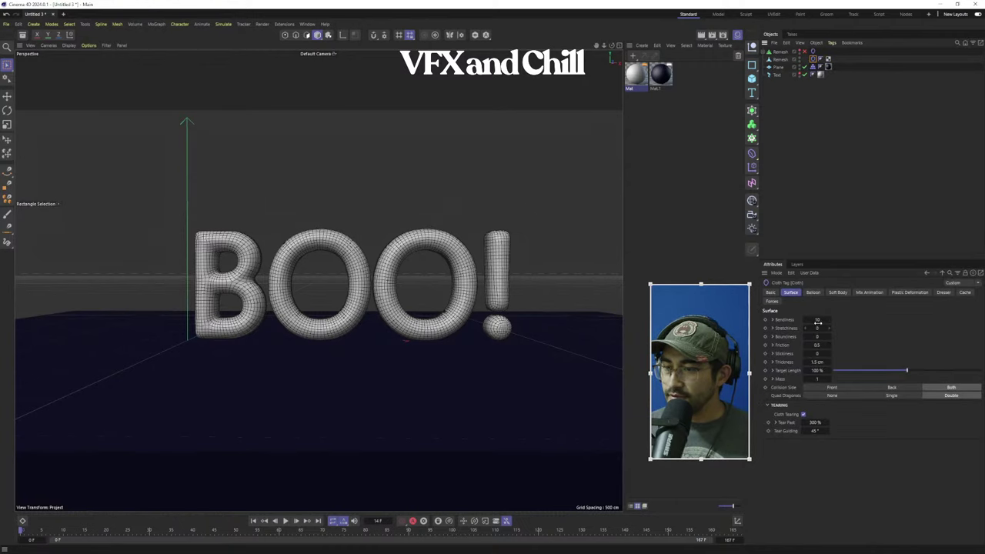
click(812, 293)
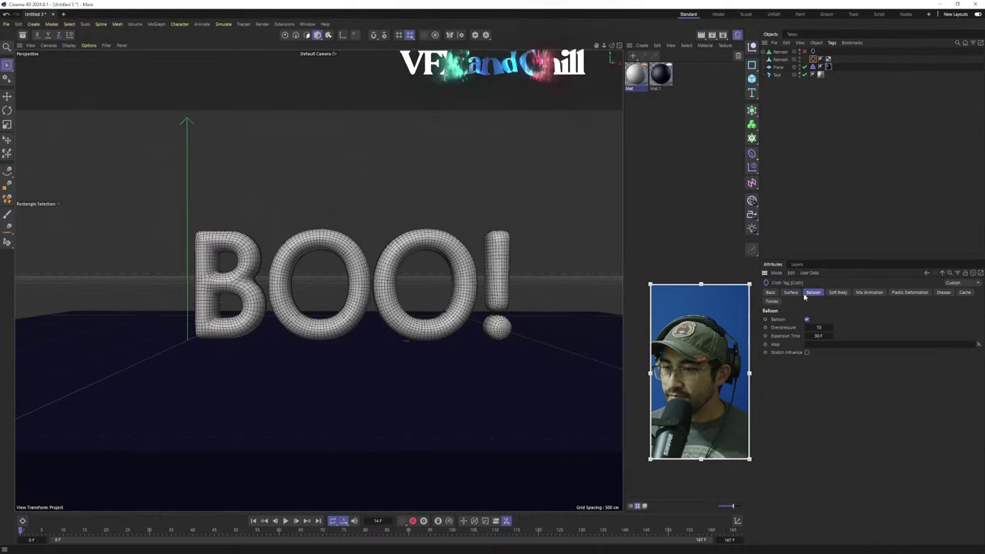
click(798, 293)
click(649, 447)
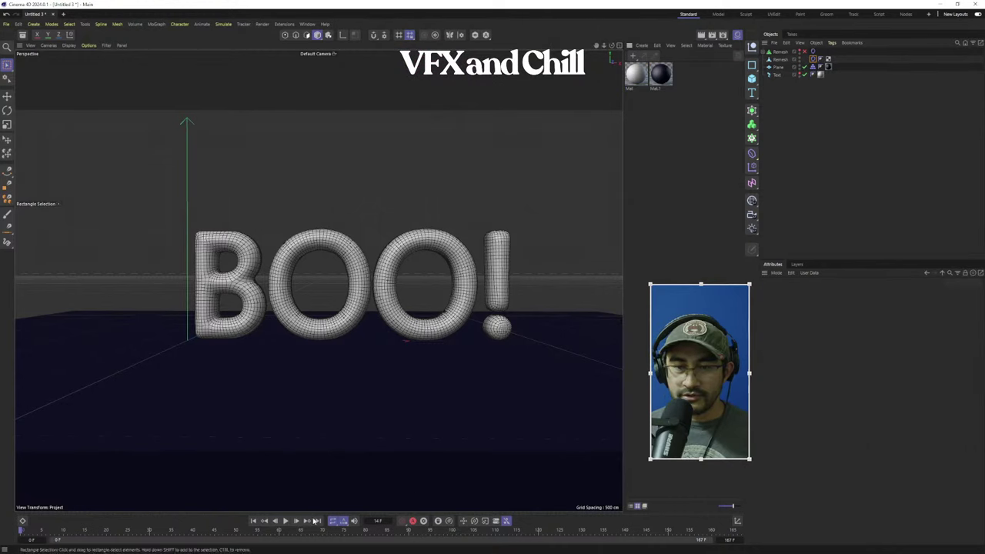
Replay the cloth simulation from the first frame, examine the deforming letters up close, and rewind
click(286, 521)
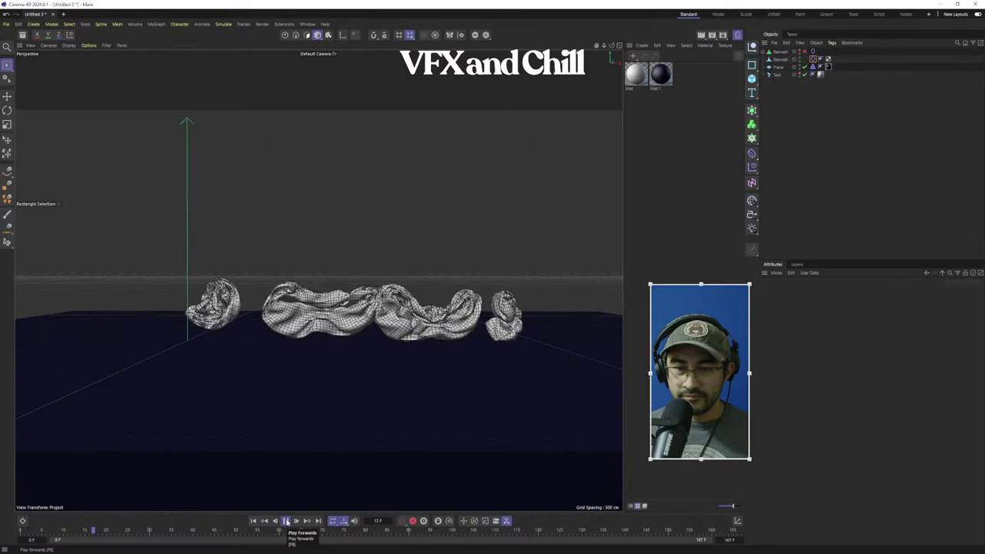
click(253, 521)
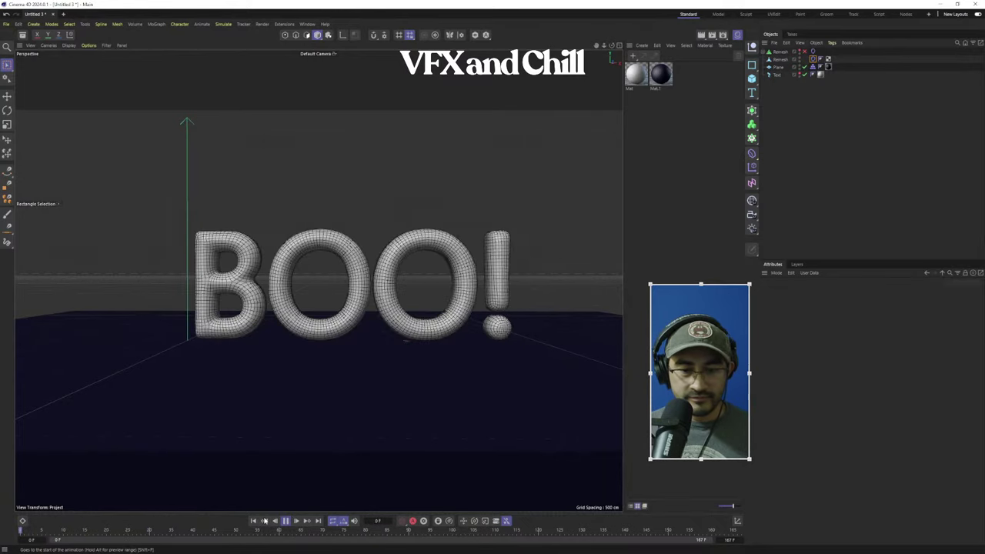
click(287, 522)
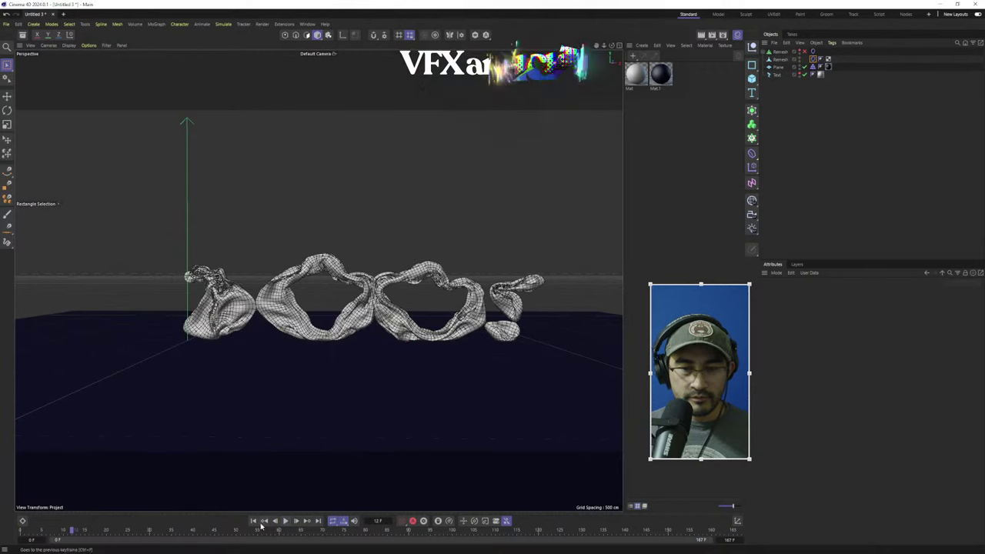
scroll(352, 291, up, 2)
scroll(352, 290, up, 3)
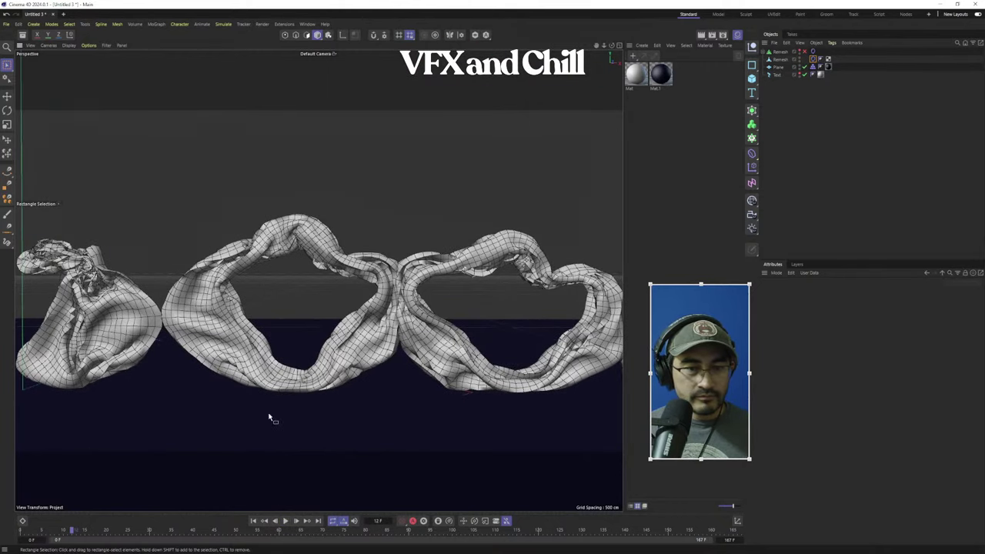
click(252, 521)
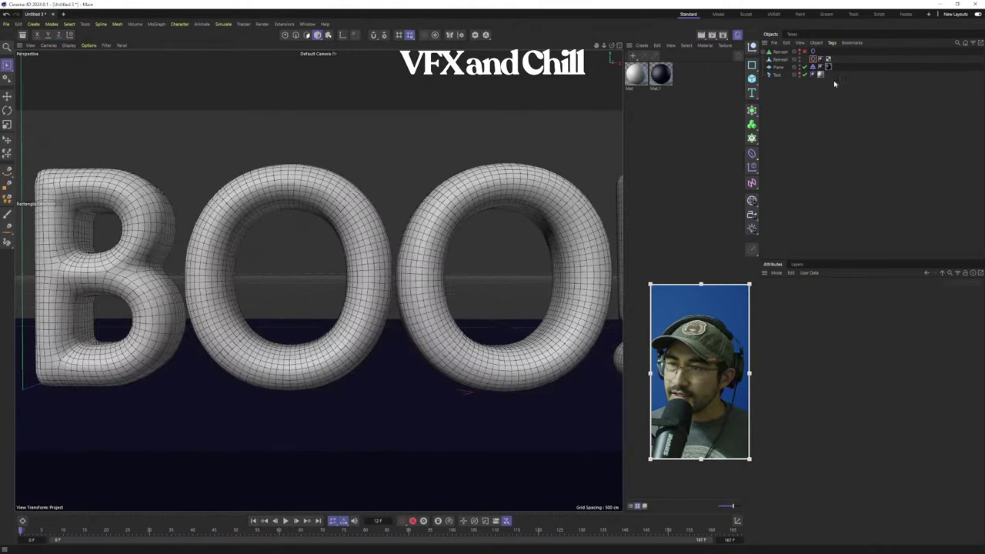
Replace the baked Remesh object's Cloth tag with a new Balloon simulation tag
click(813, 59)
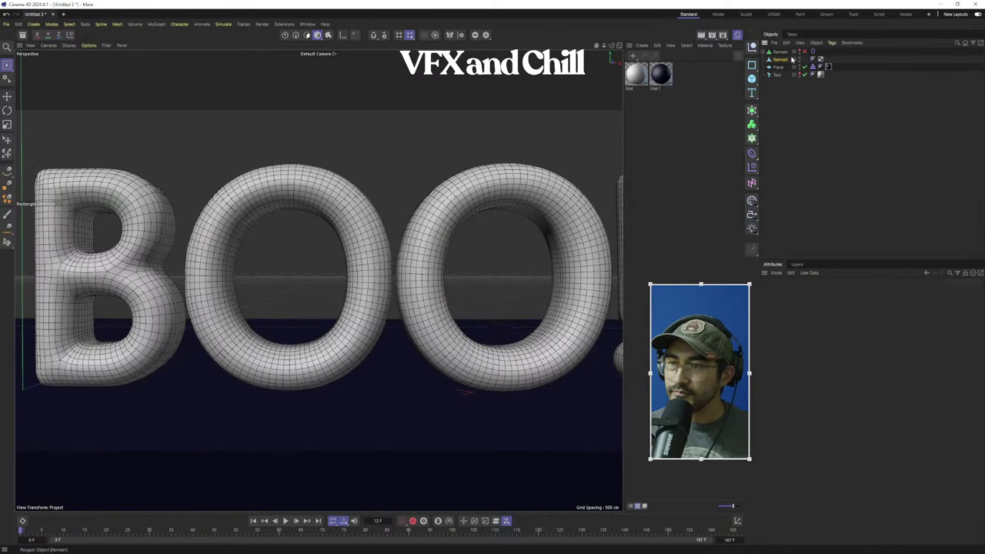
click(781, 60)
right_click(783, 61)
mouse_move(850, 170)
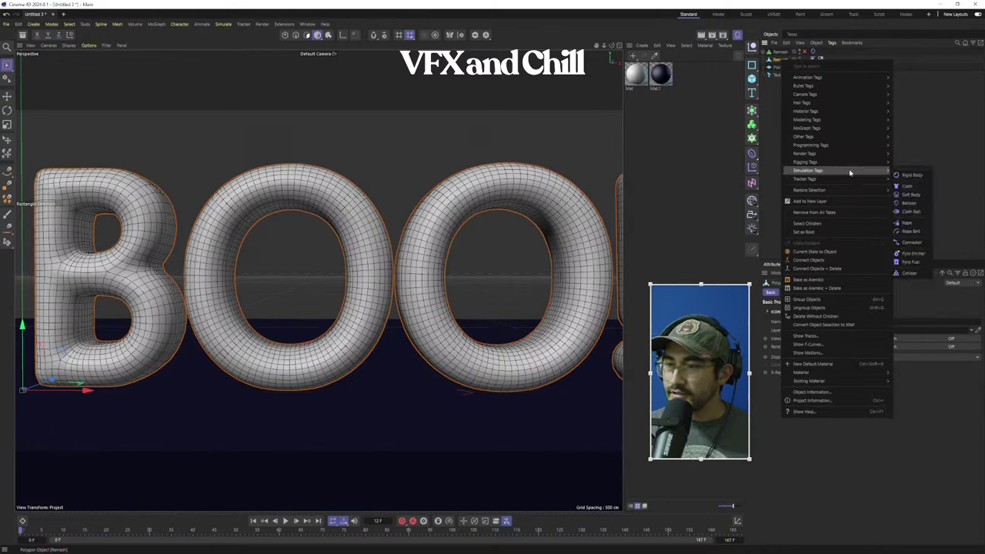
click(912, 204)
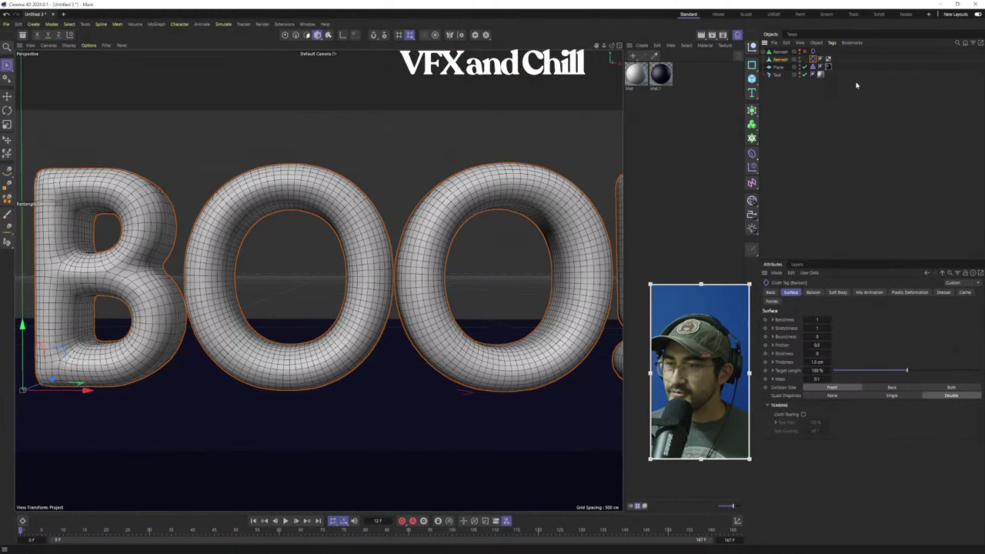
Set the new Balloon tag's Overpressure to 16.4 and enable Cloth Tearing with Tear Past at 171 %
click(814, 294)
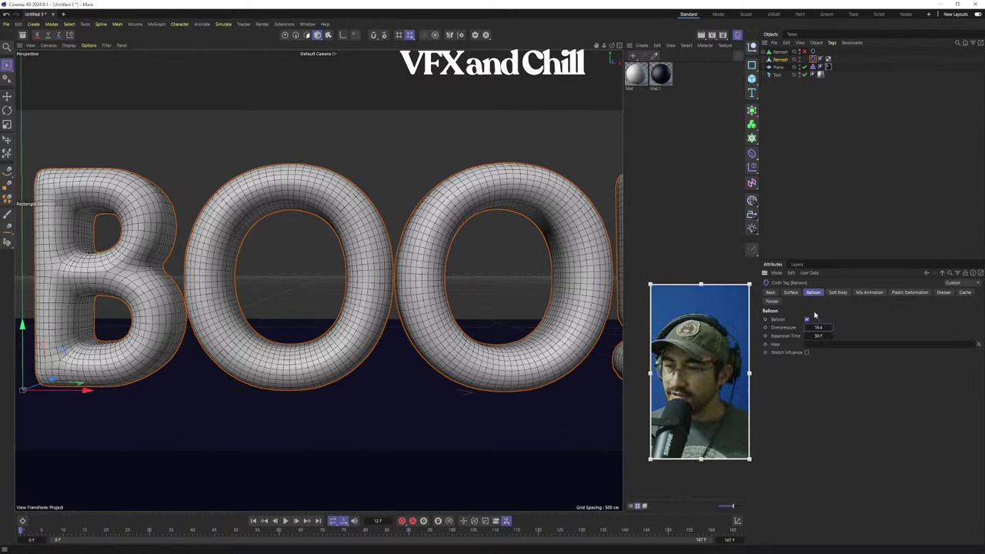
click(793, 294)
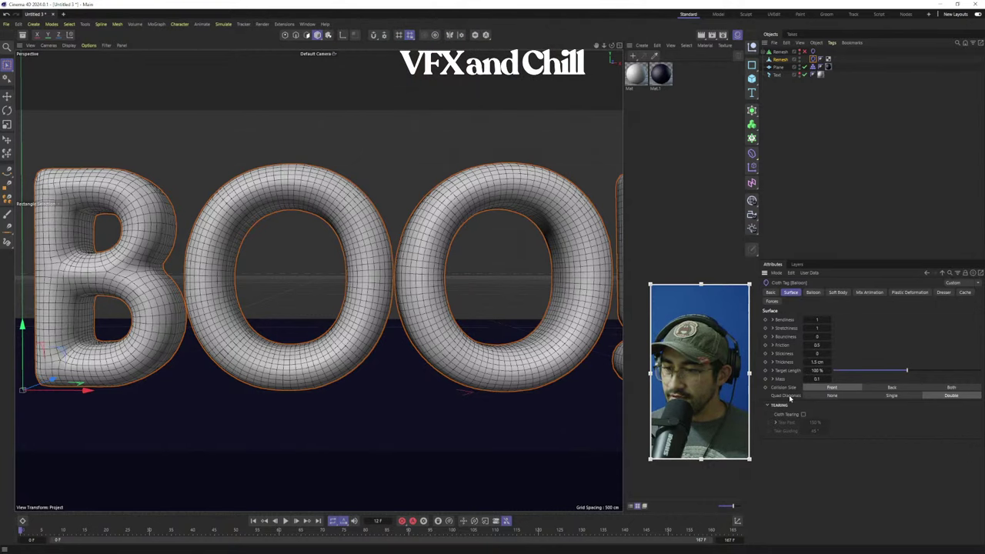
click(802, 415)
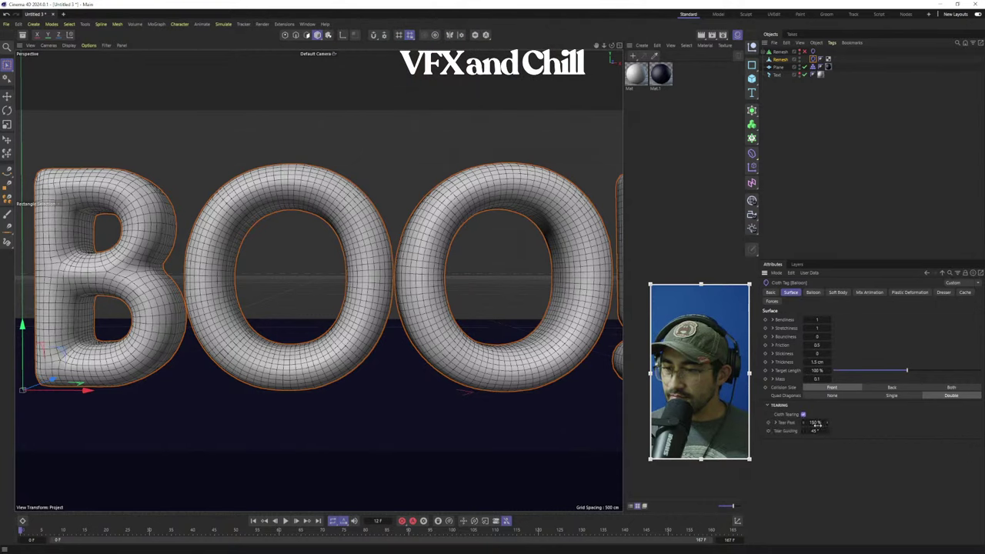
drag(818, 426, 812, 410)
Test-play the simulation with the whole word in frame, rewind it, and disable Balloon on the baked Remesh object's tag
scroll(470, 204, down, 3)
scroll(537, 299, down, 3)
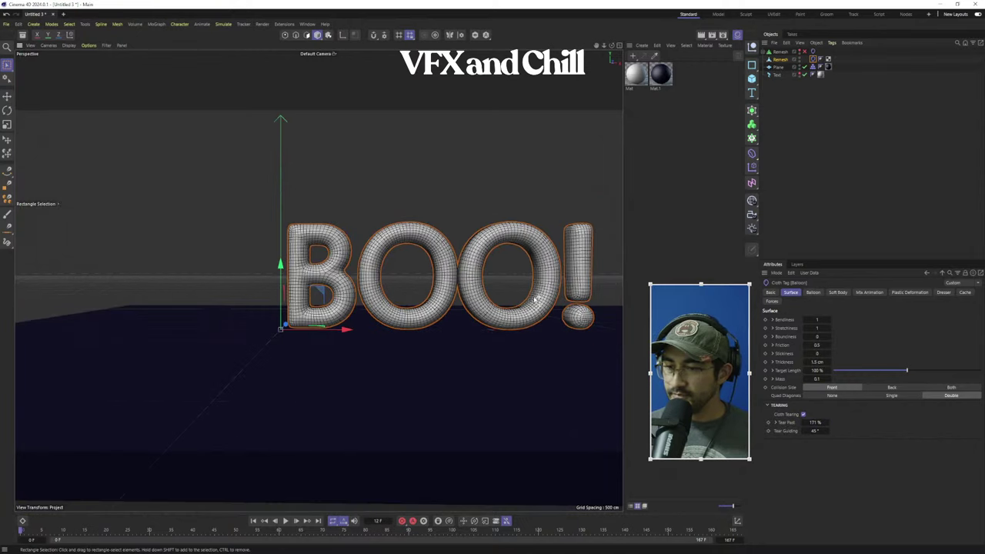
middle_drag(535, 299, 407, 285)
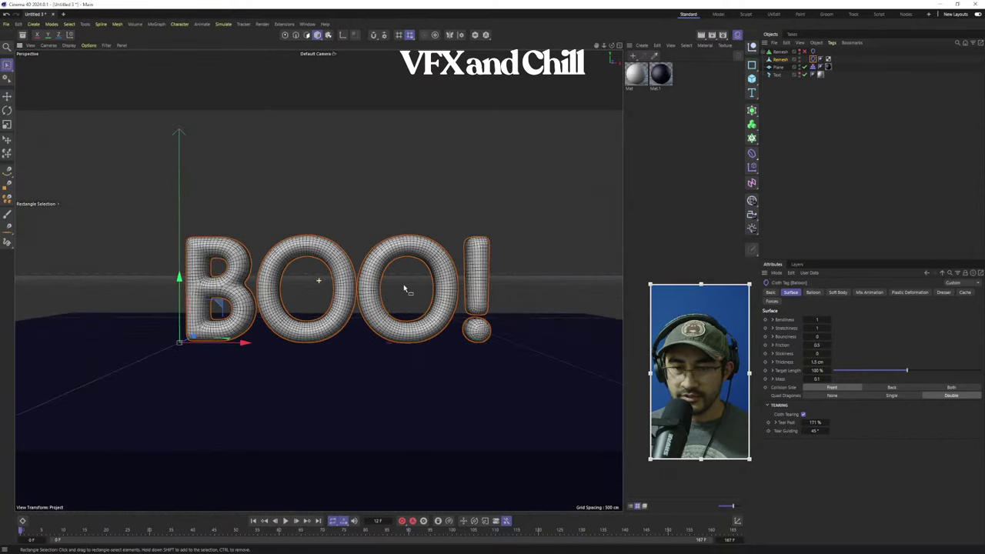
click(285, 522)
click(253, 521)
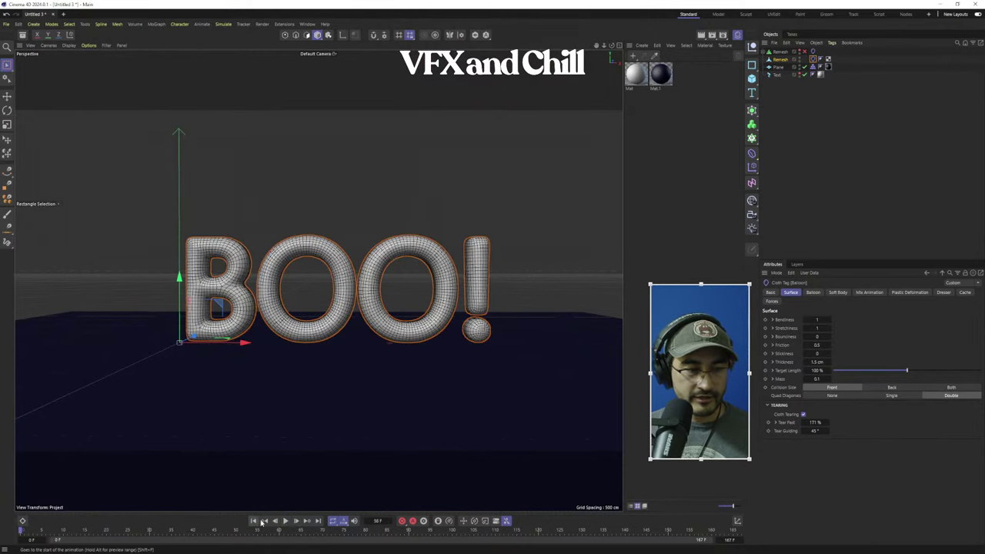
click(818, 294)
click(806, 320)
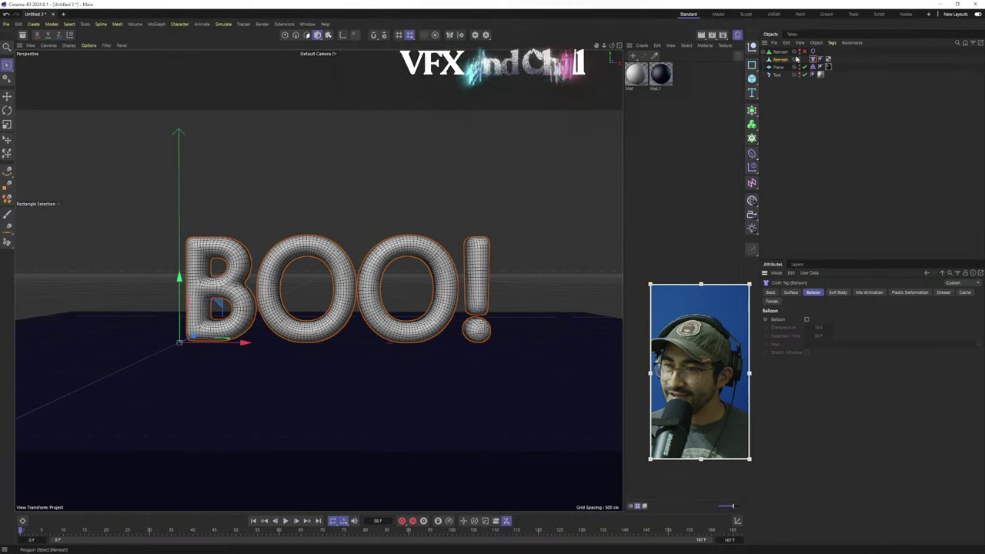
Add an Attractor force and position it between the two O letters at about half the letter height
click(223, 24)
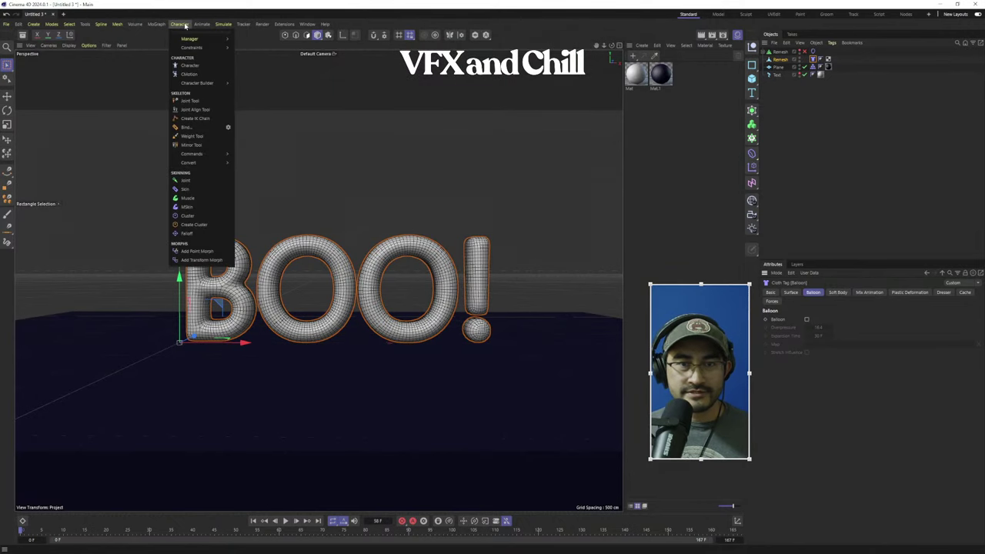
mouse_move(194, 25)
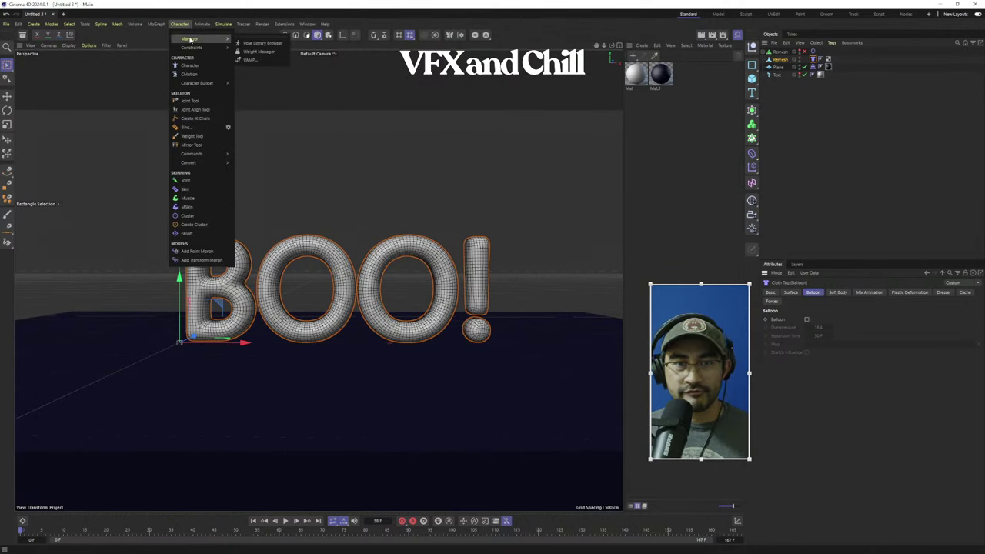
mouse_move(158, 30)
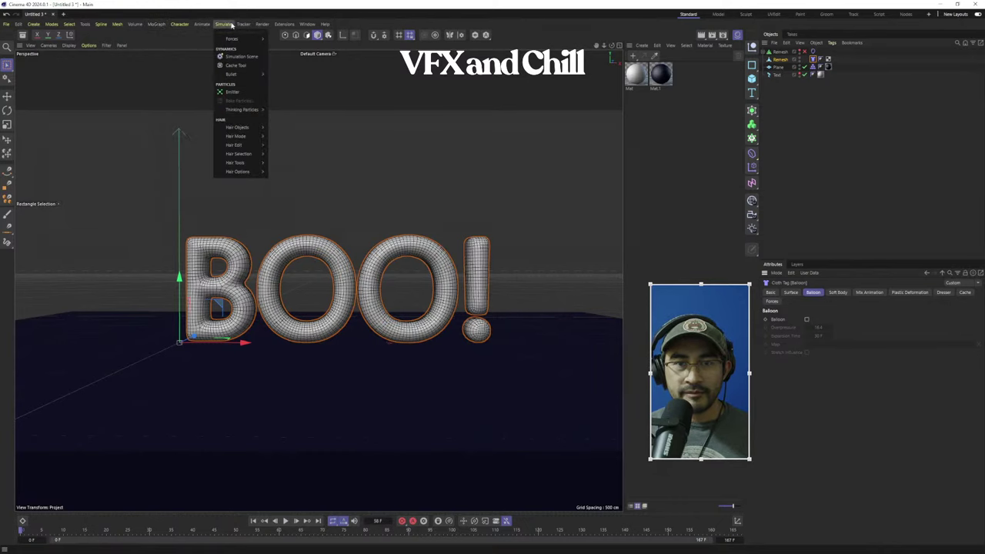
mouse_move(239, 40)
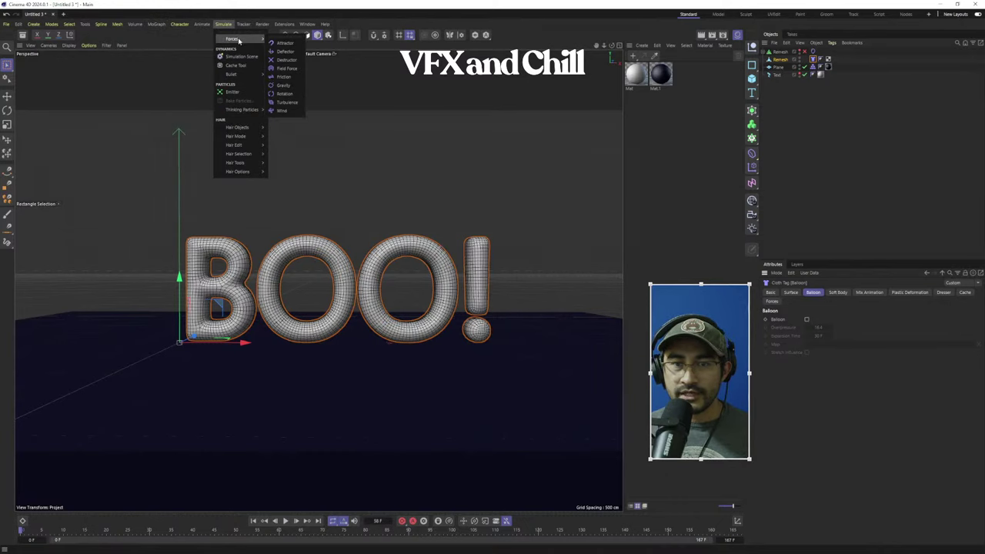
click(291, 46)
drag(244, 342, 356, 347)
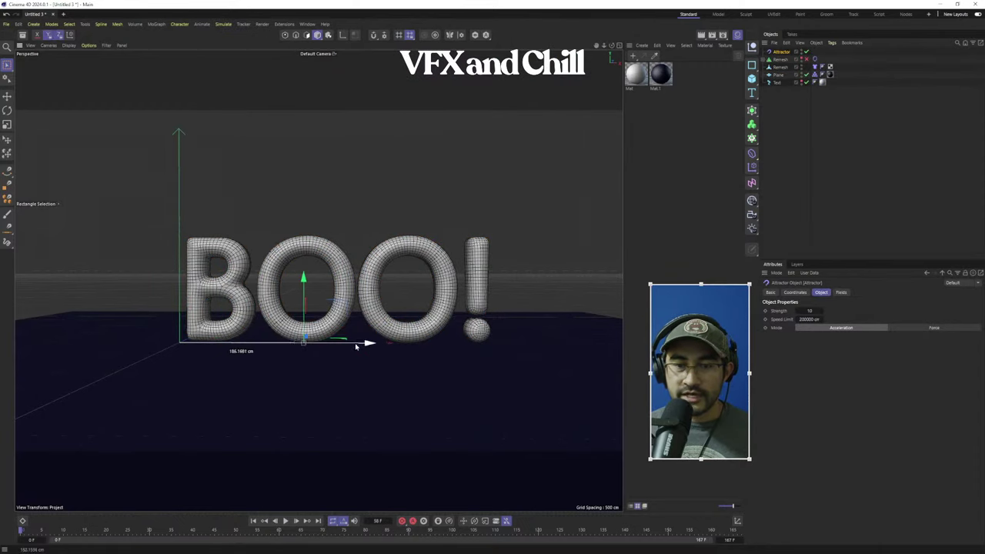
drag(305, 276, 308, 226)
drag(367, 294, 419, 293)
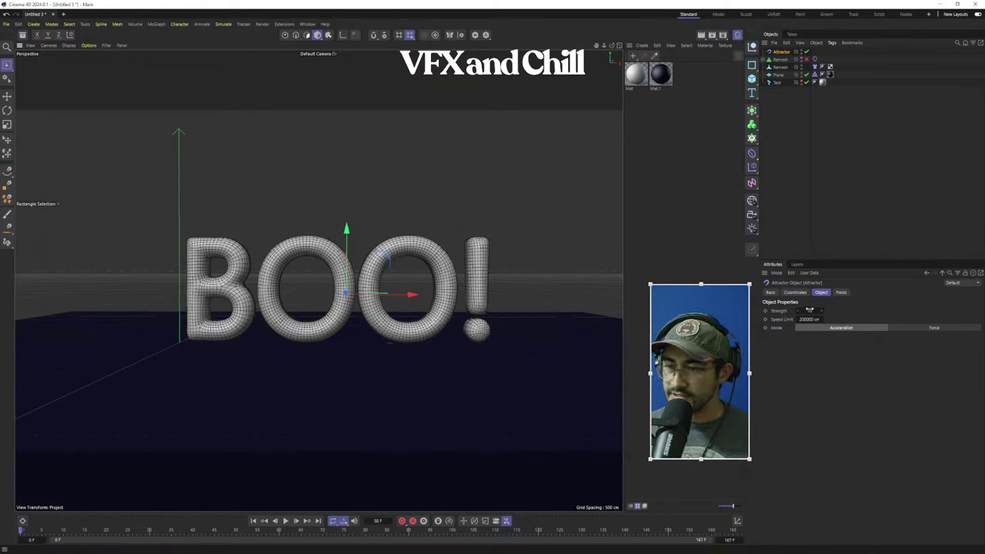
Set the Attractor's Strength to -72.01 and test-play the simulation, returning to the first frame
drag(809, 310, 783, 311)
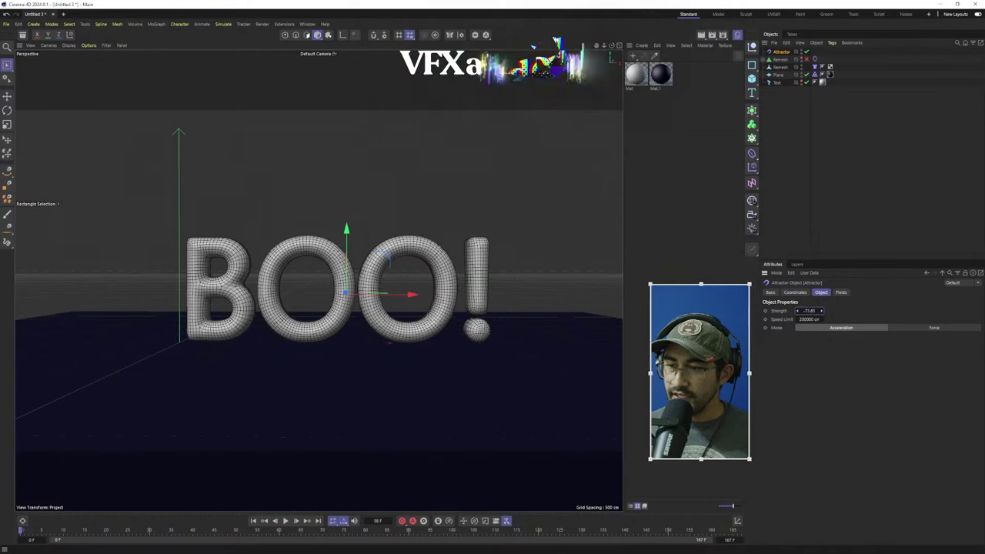
click(286, 521)
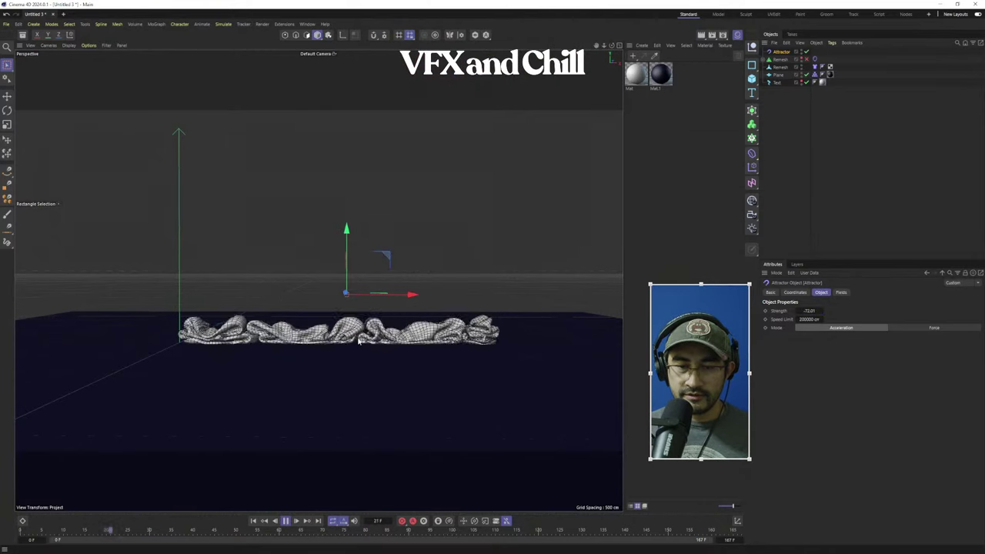
click(286, 521)
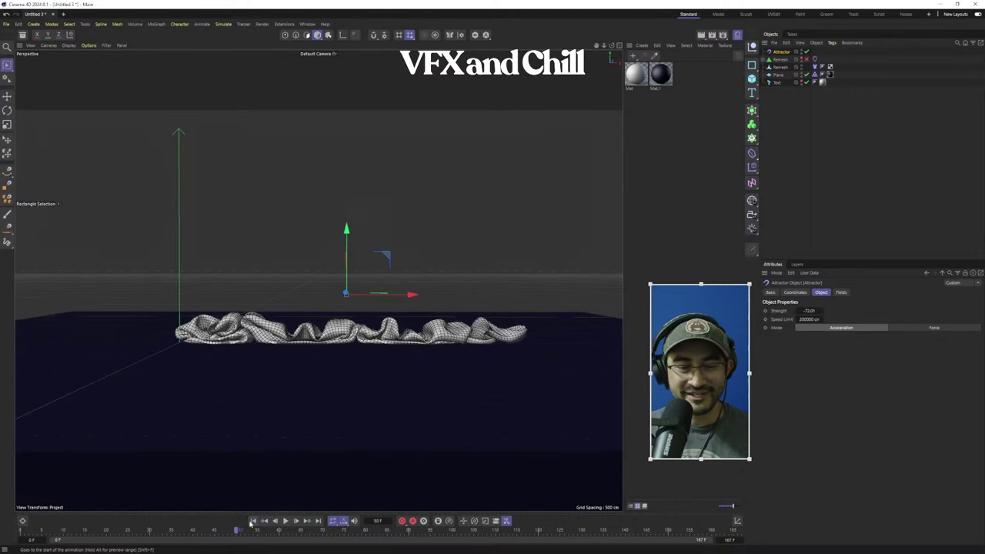
click(253, 521)
Review the Attractor, the plane's Collider tag, and the Soft Body and Surface settings of the baked Remesh object's Cloth tag
click(782, 53)
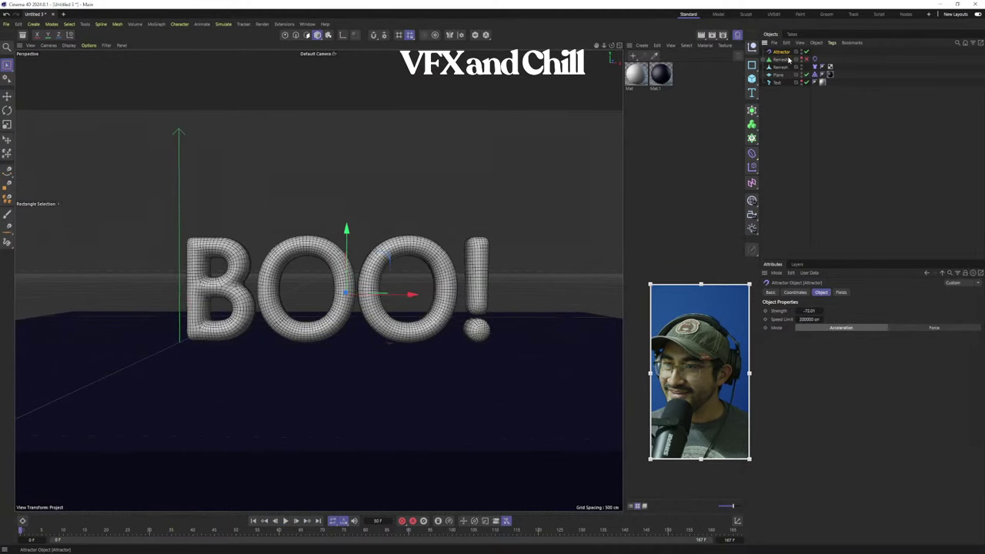
click(815, 67)
click(838, 292)
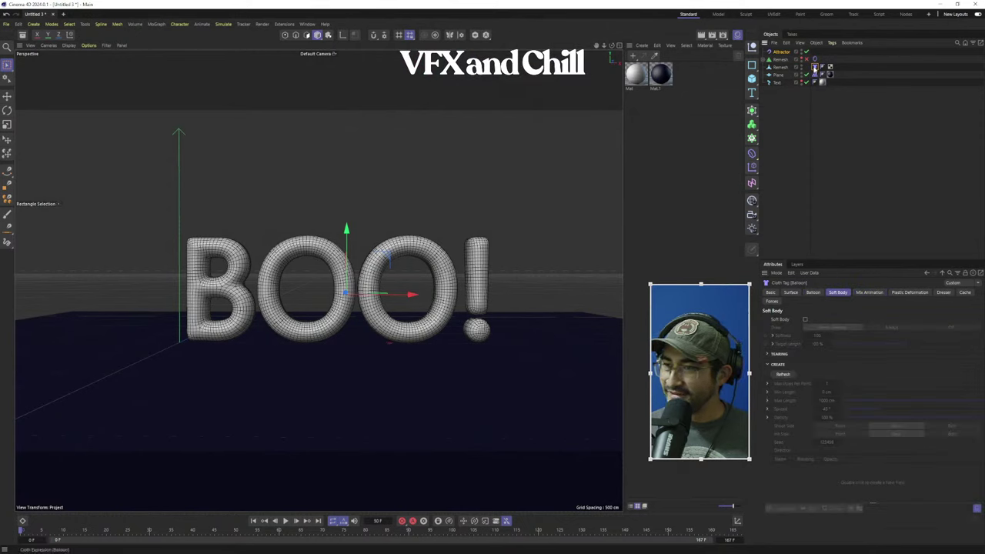
click(815, 74)
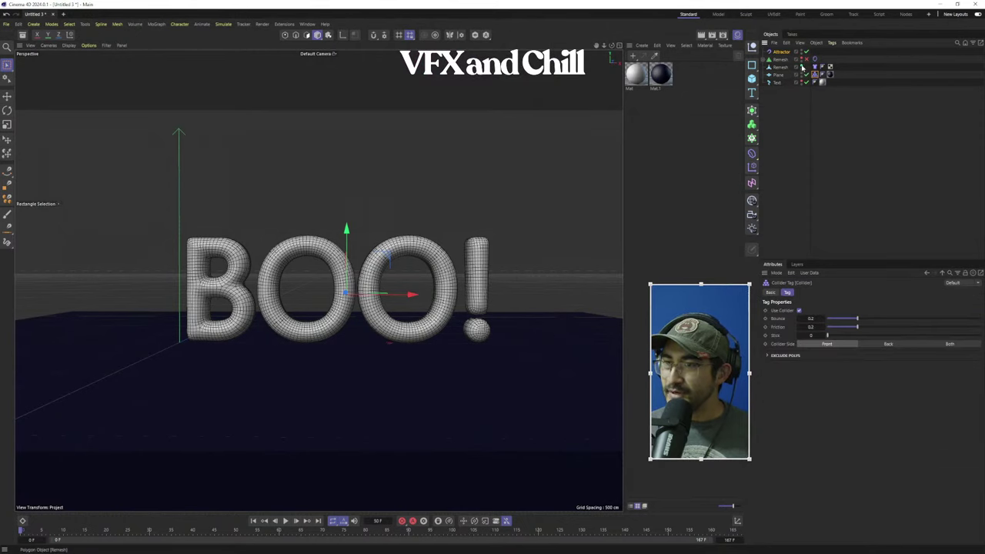
click(803, 66)
click(816, 67)
click(803, 67)
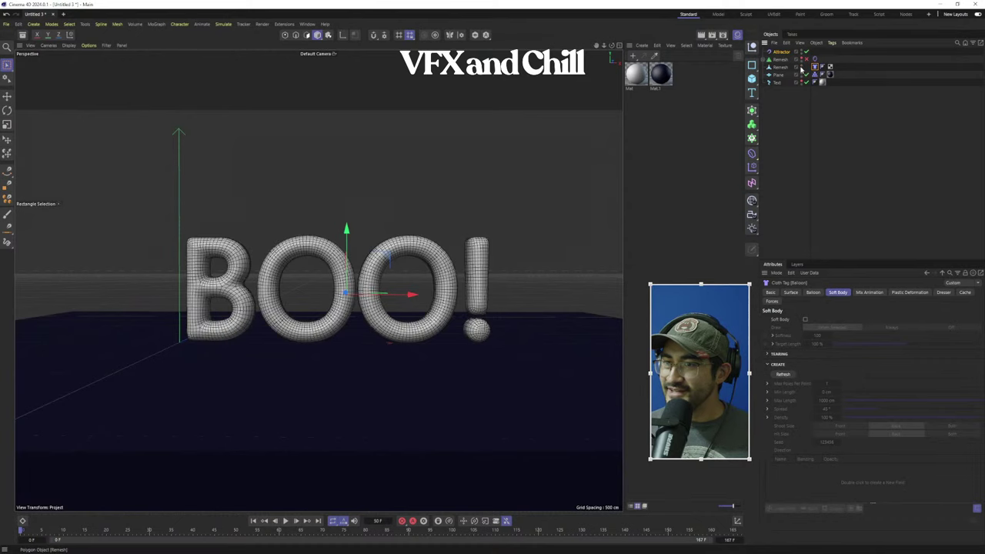
click(779, 68)
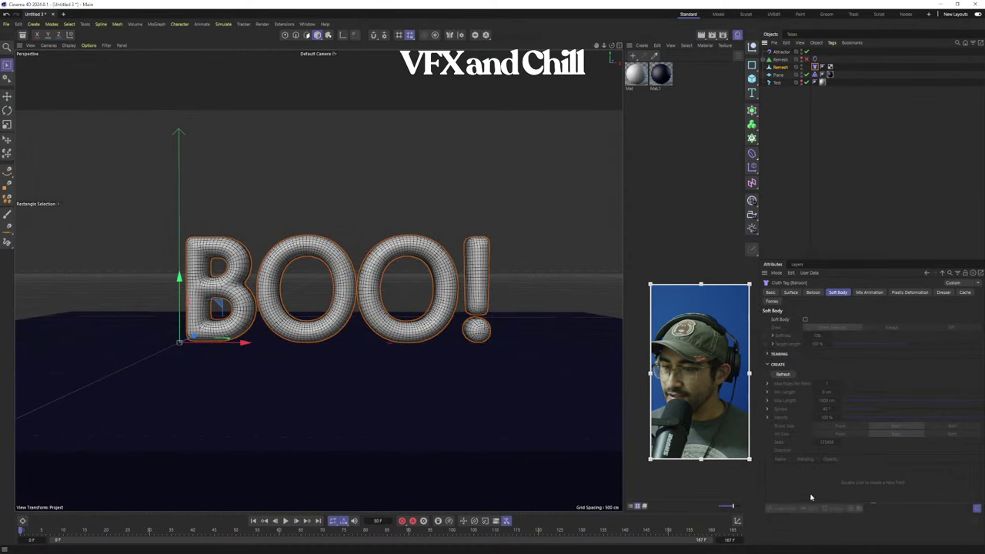
click(790, 292)
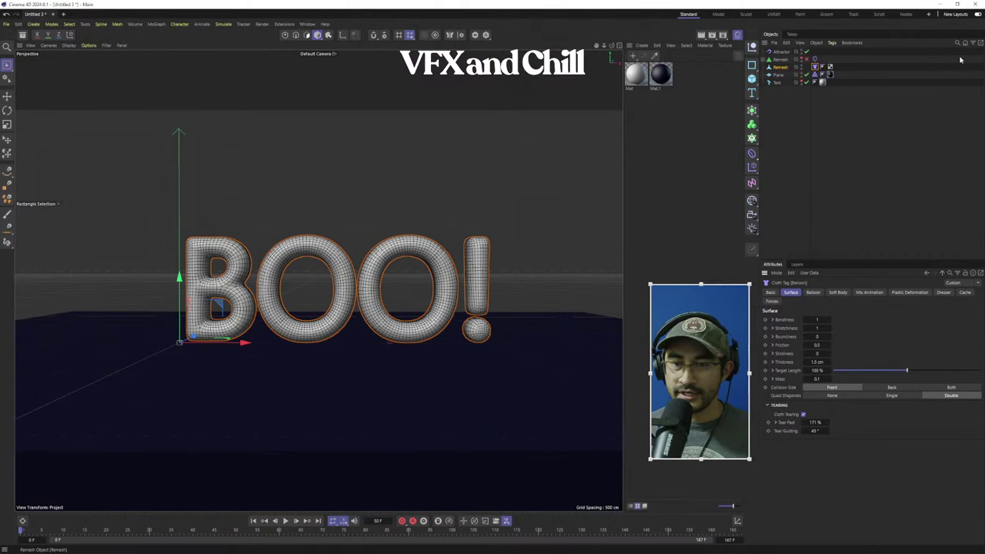
Activate the MoGraph Weight Paintbrush and shade the viewport without wireframe lines, keeping the baked Remesh object selected
click(154, 25)
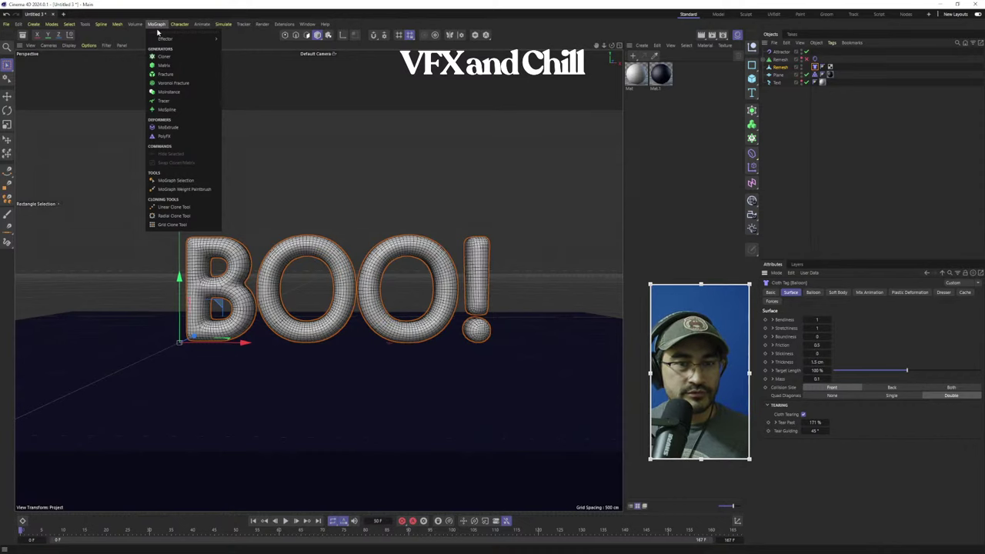
click(197, 190)
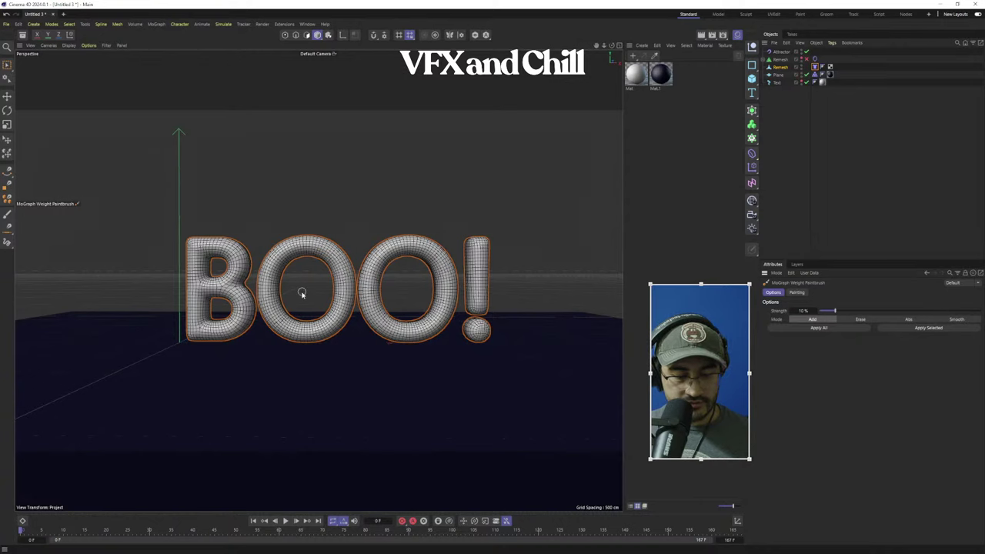
key(n)
key(a)
scroll(318, 259, up, 5)
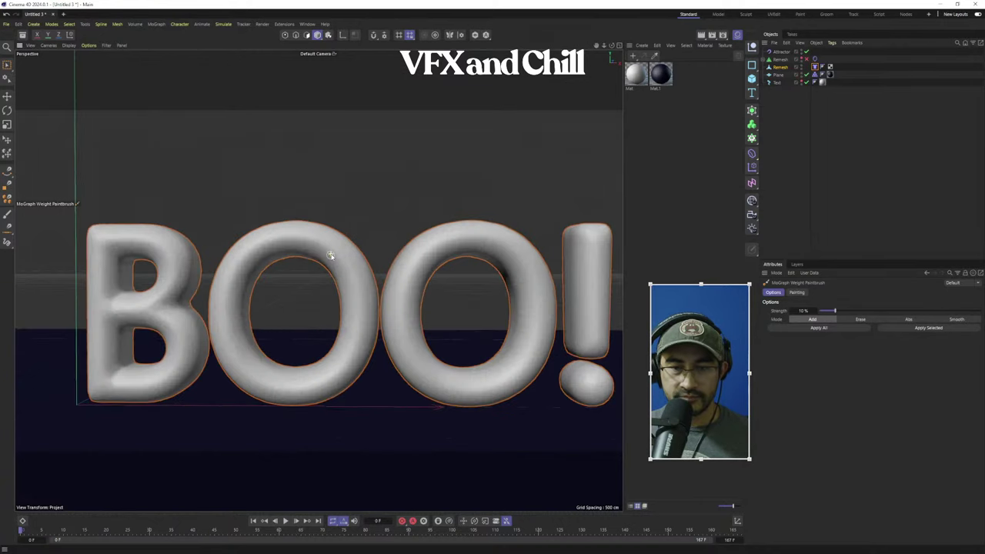
alt+drag(332, 255, 352, 292)
click(787, 69)
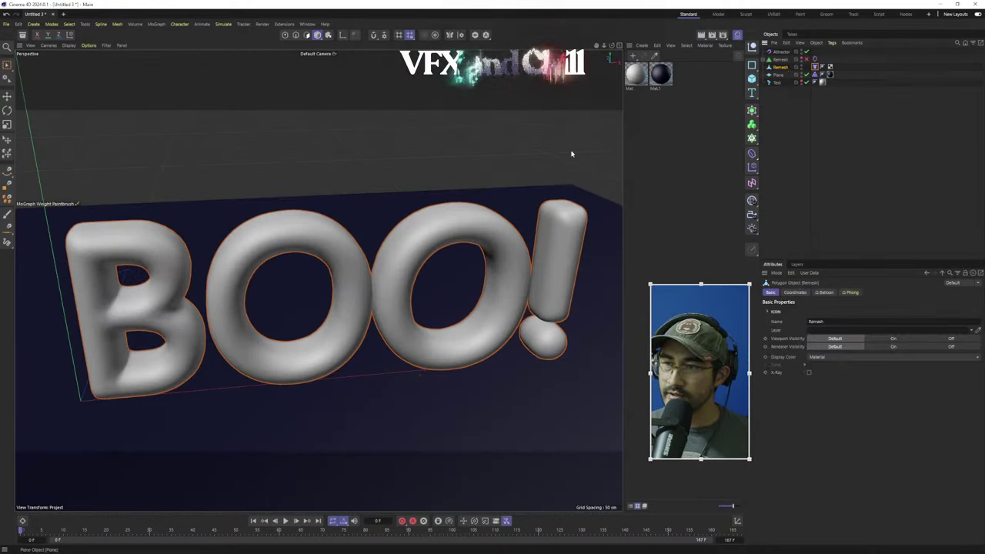
Switch the baked Remesh object to polygon mode and activate the character Weight Tool
click(307, 34)
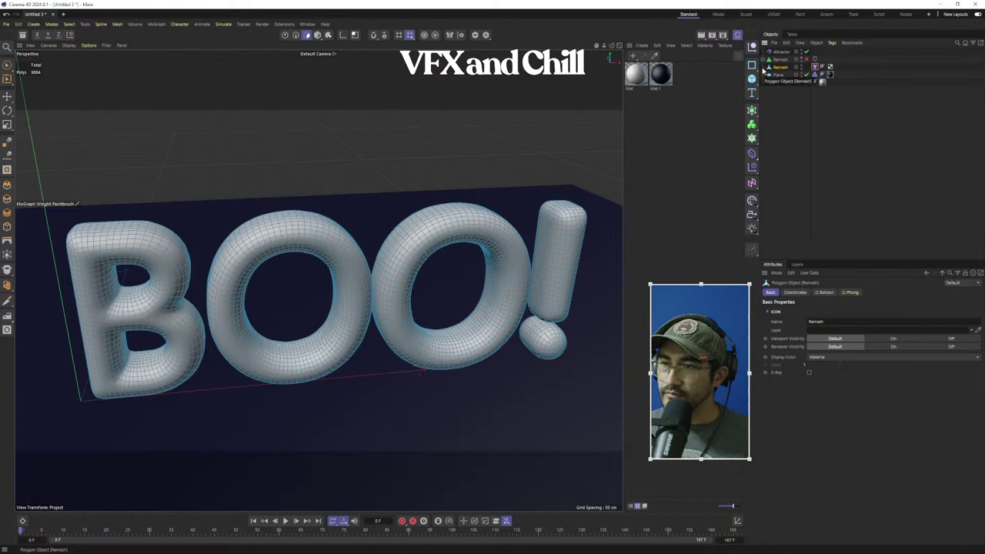
click(150, 24)
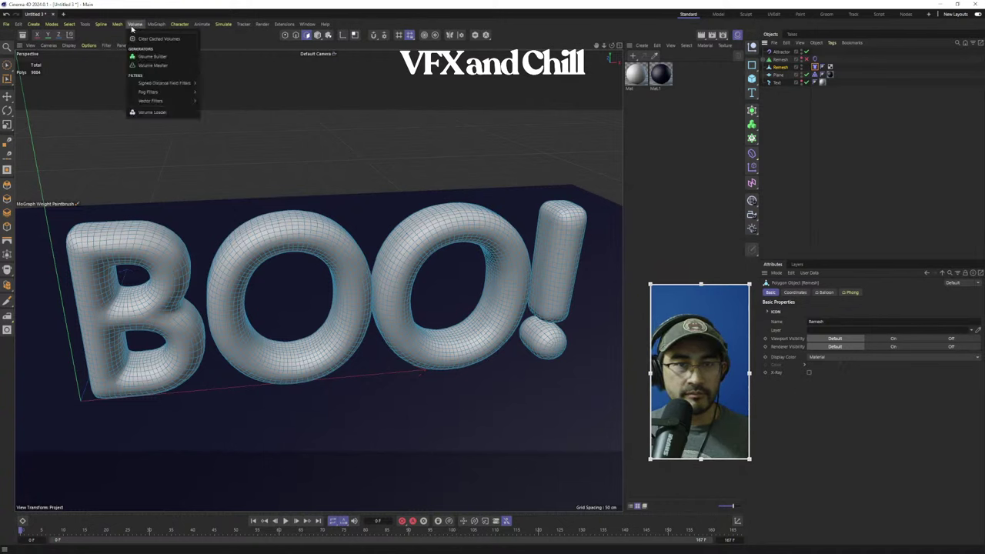
mouse_move(173, 29)
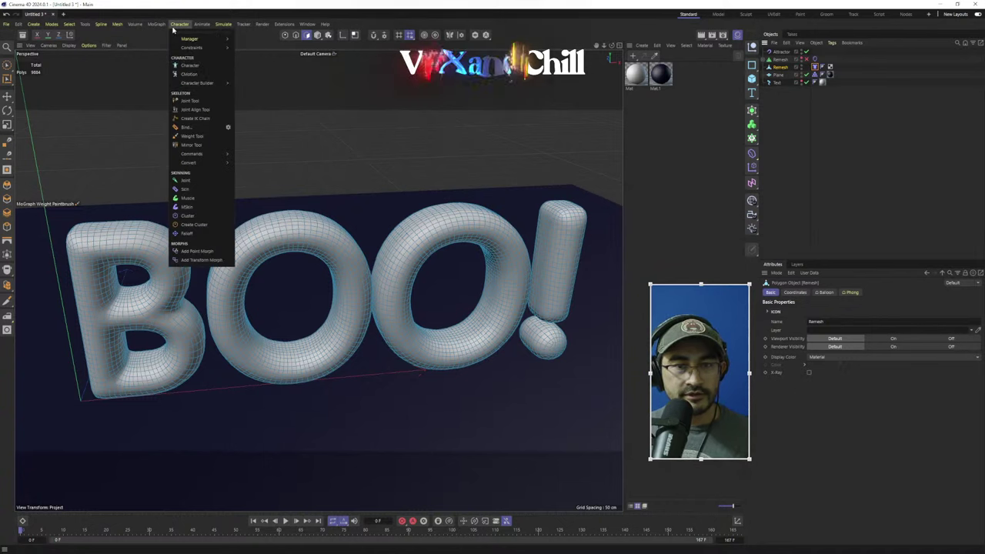
click(192, 136)
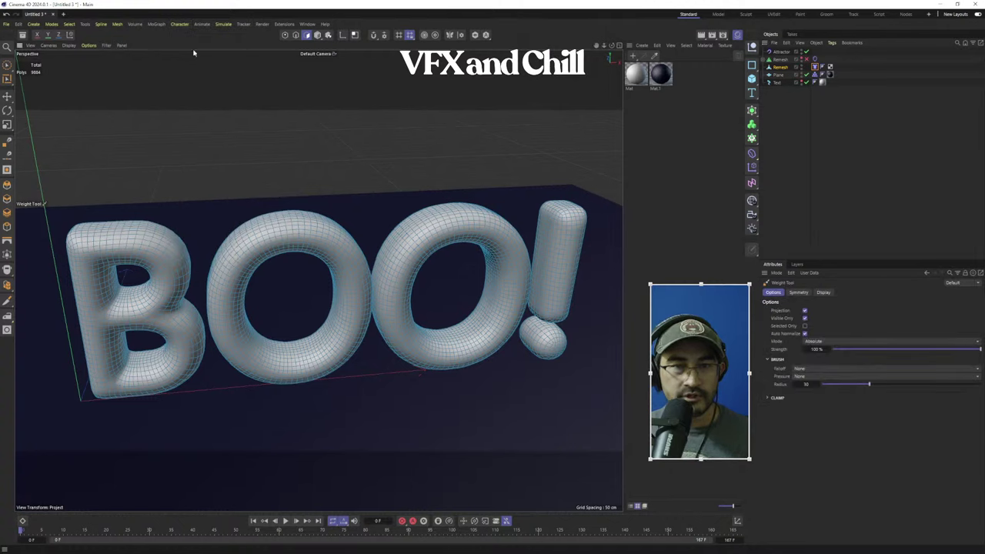
click(152, 24)
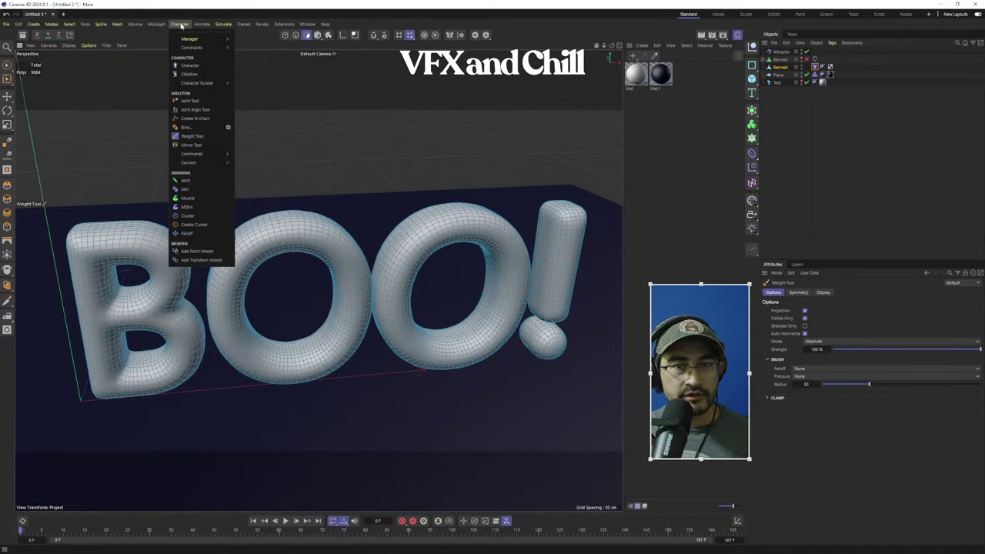
mouse_move(197, 27)
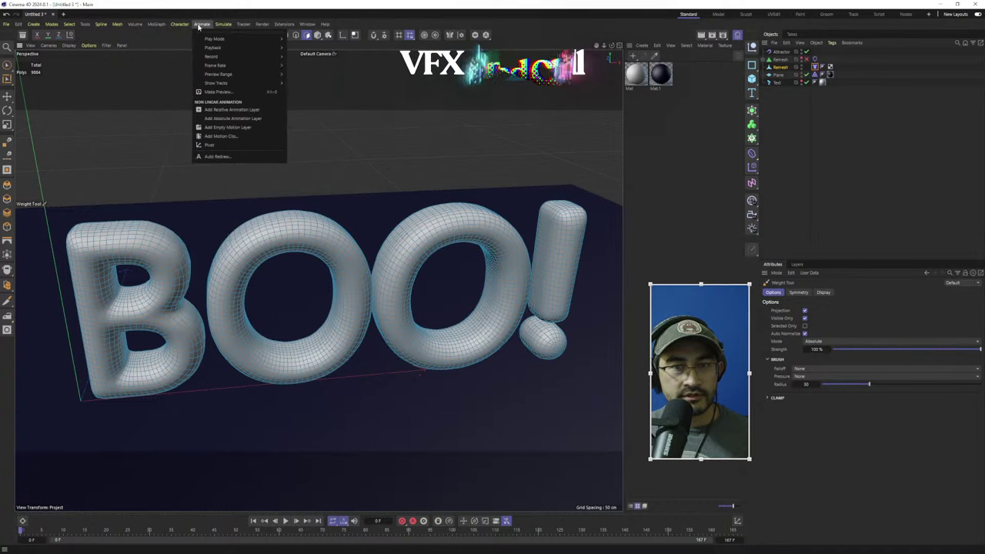
mouse_move(182, 27)
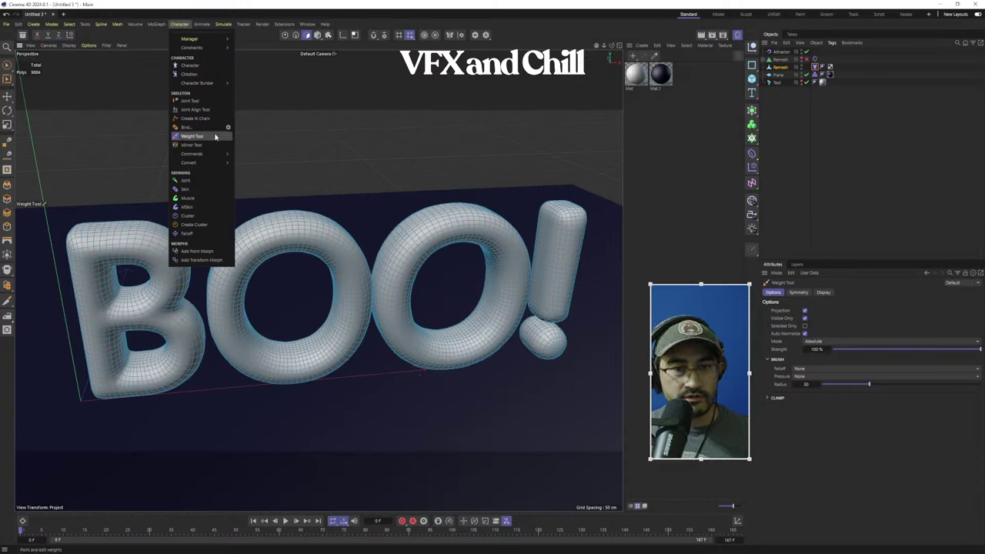
click(192, 136)
click(135, 24)
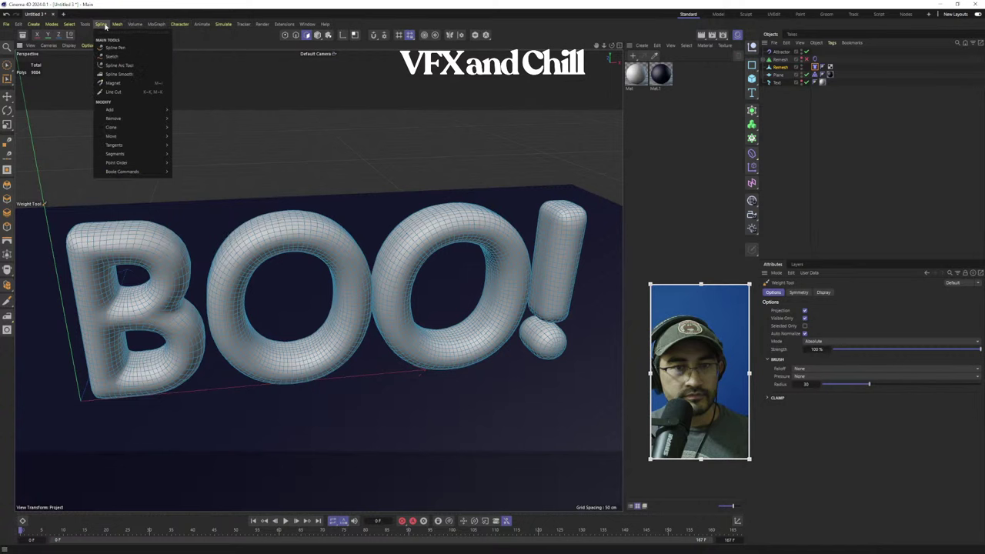
mouse_move(117, 25)
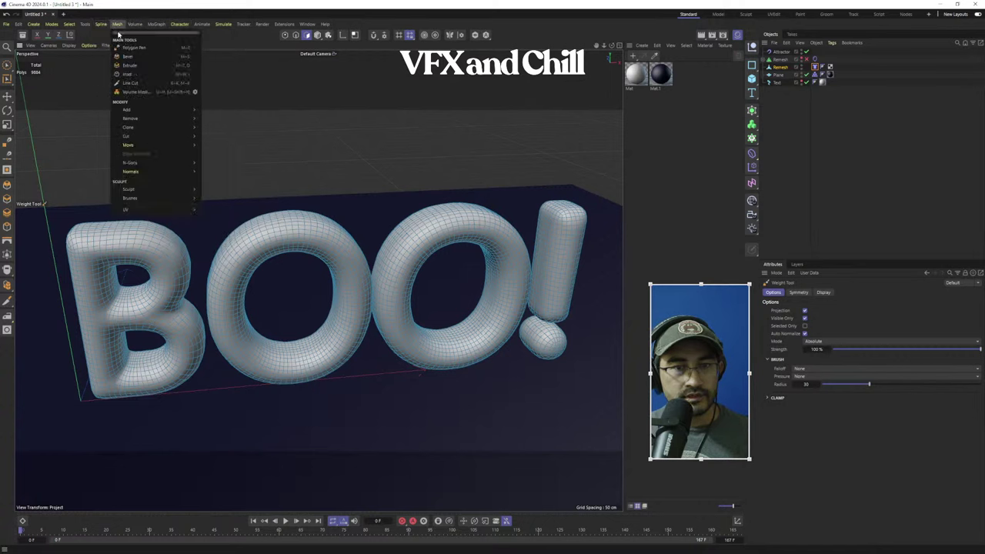
mouse_move(158, 26)
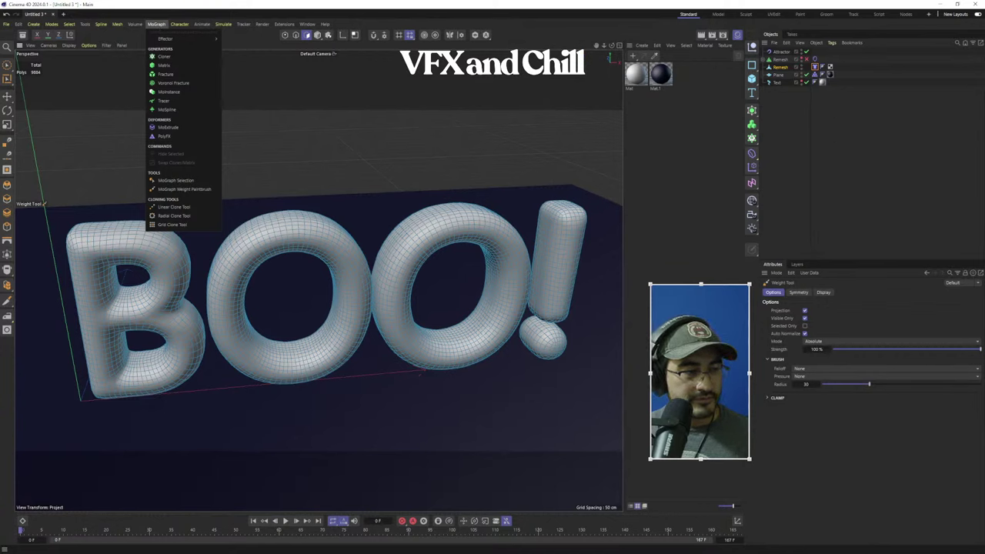
key(Escape)
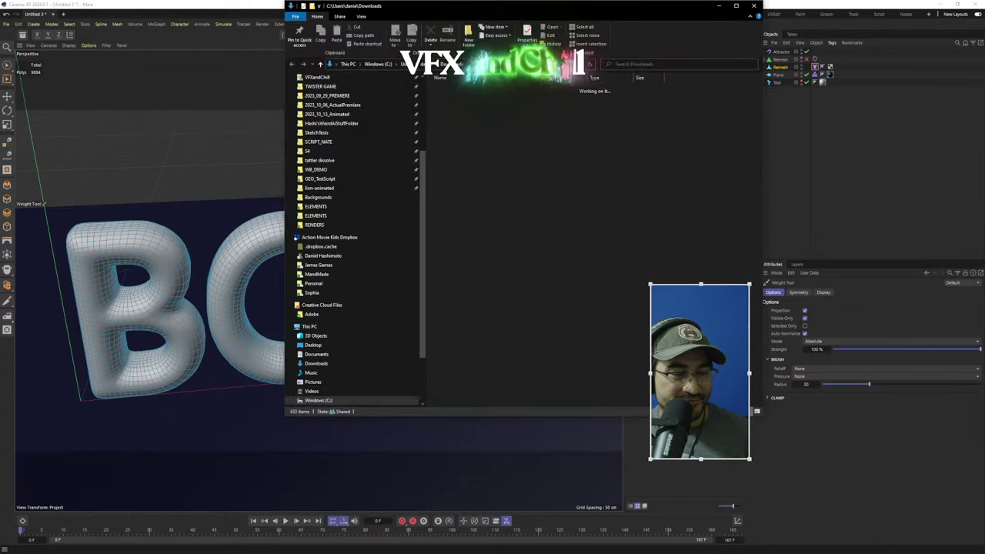
Open the project Balloon 01.c4d from the Downloads folder and play its balloon text simulation
drag(383, 101, 178, 123)
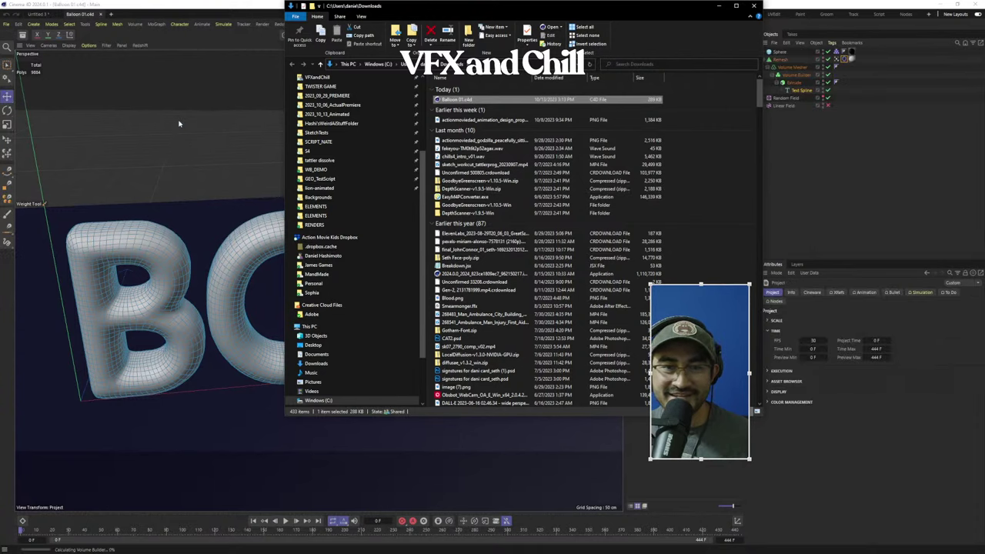
click(415, 264)
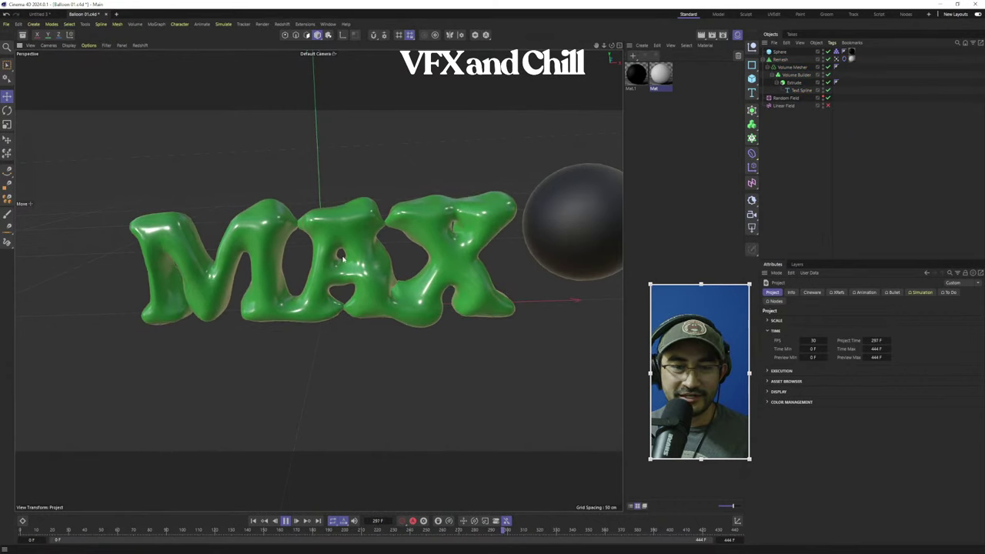
Examine the settings of the sphere, Text Spline, Volume Builder, Remesh Balloon tag, Linear Field and Random Field behind the MAX letters
click(547, 271)
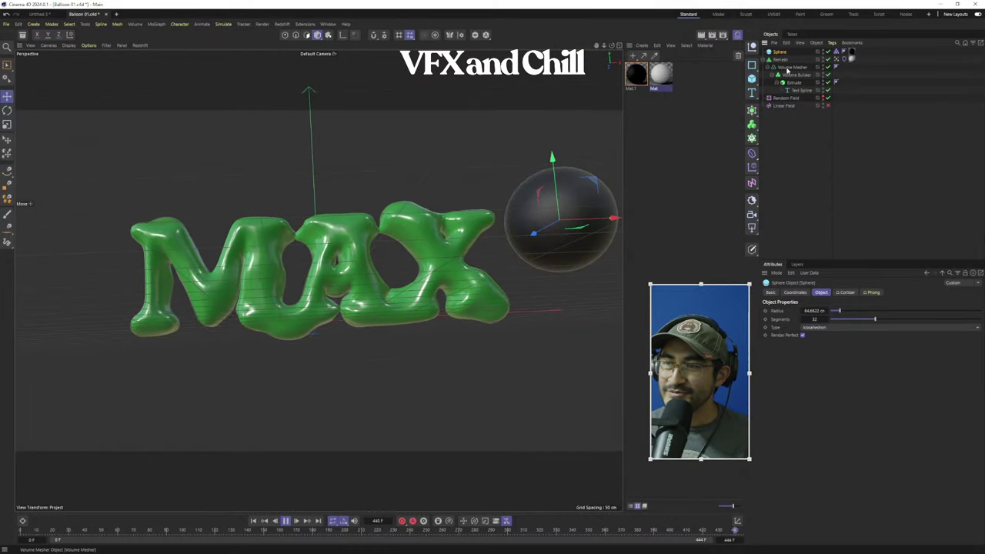
click(799, 90)
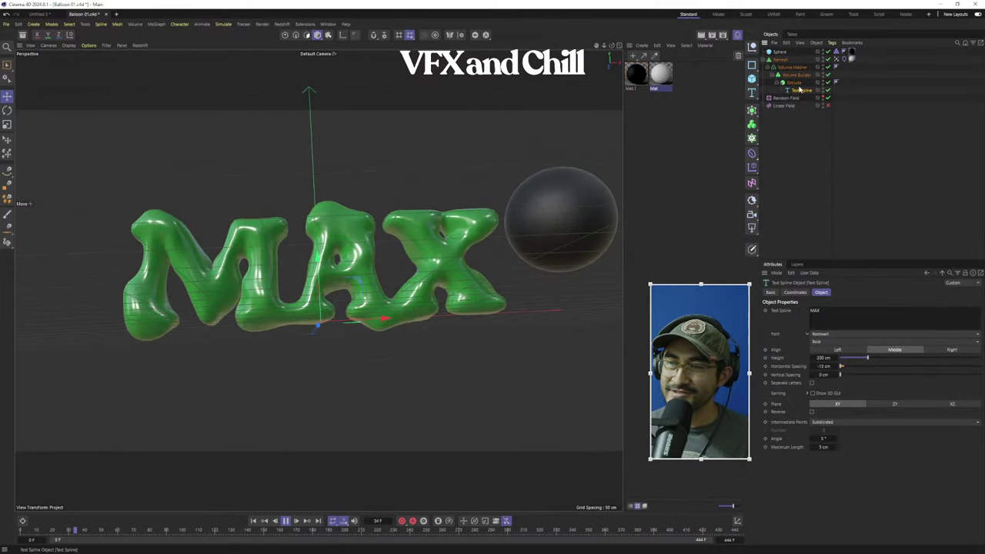
click(798, 85)
click(792, 74)
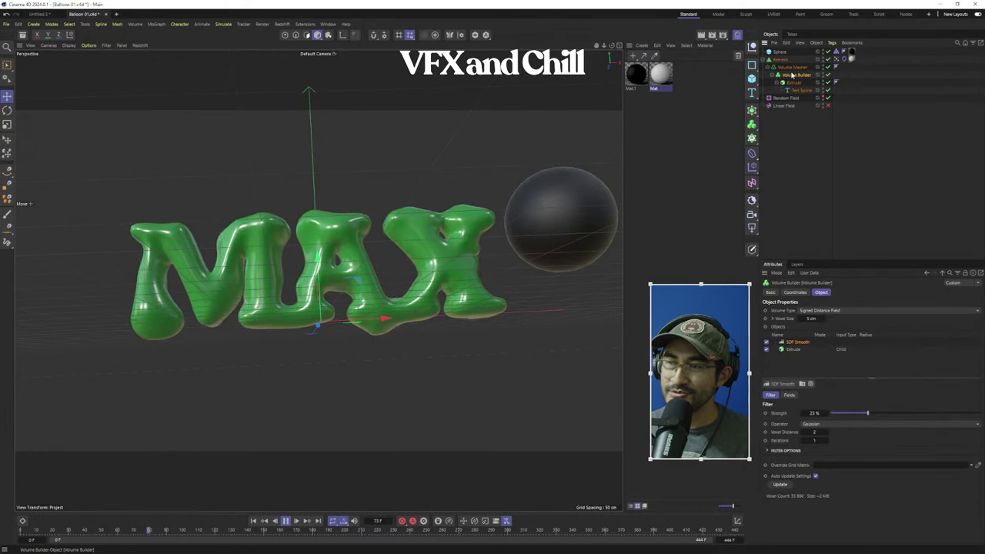
click(845, 58)
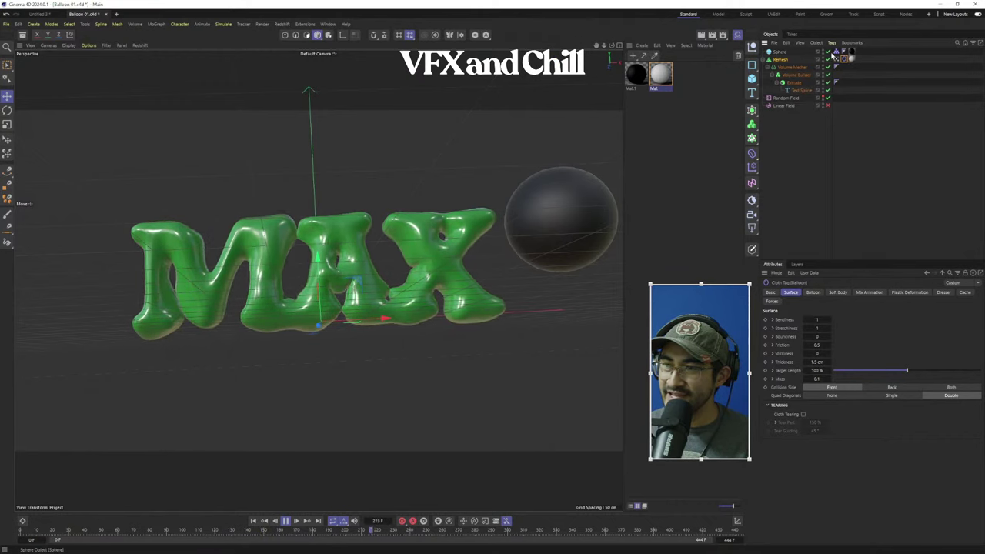
click(780, 52)
click(831, 106)
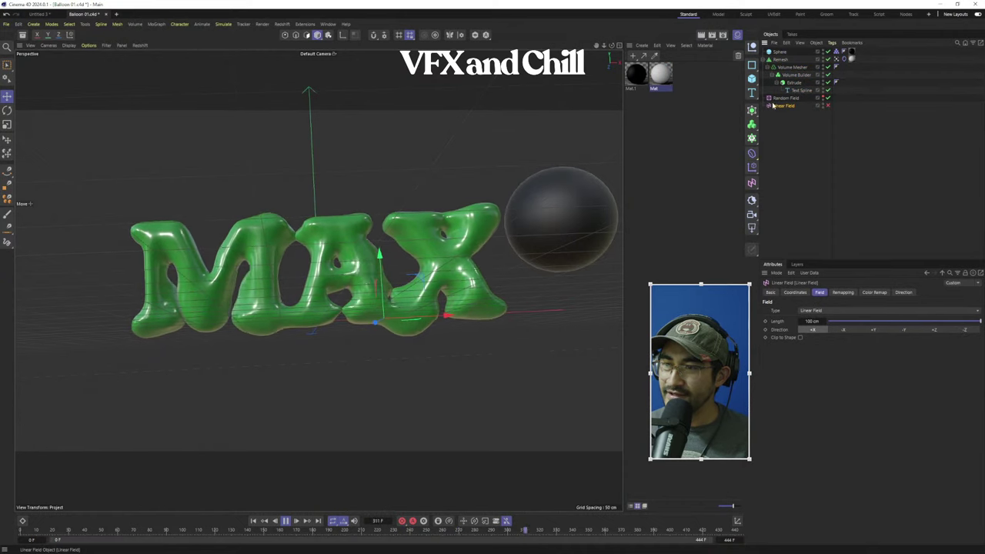
click(789, 98)
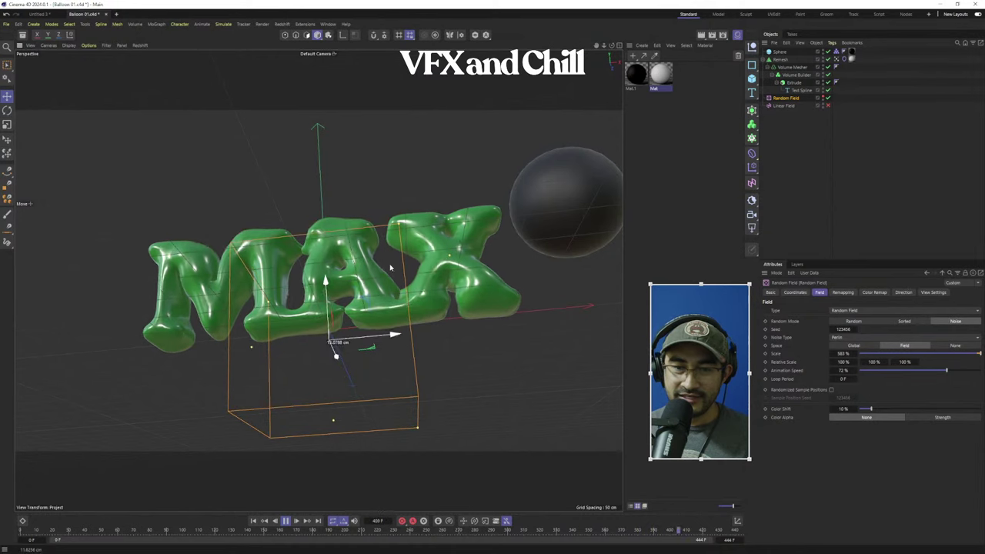
Push the sphere collider against the MAX letters from the X end and move it in front of them during playback
click(585, 229)
drag(529, 262, 548, 242)
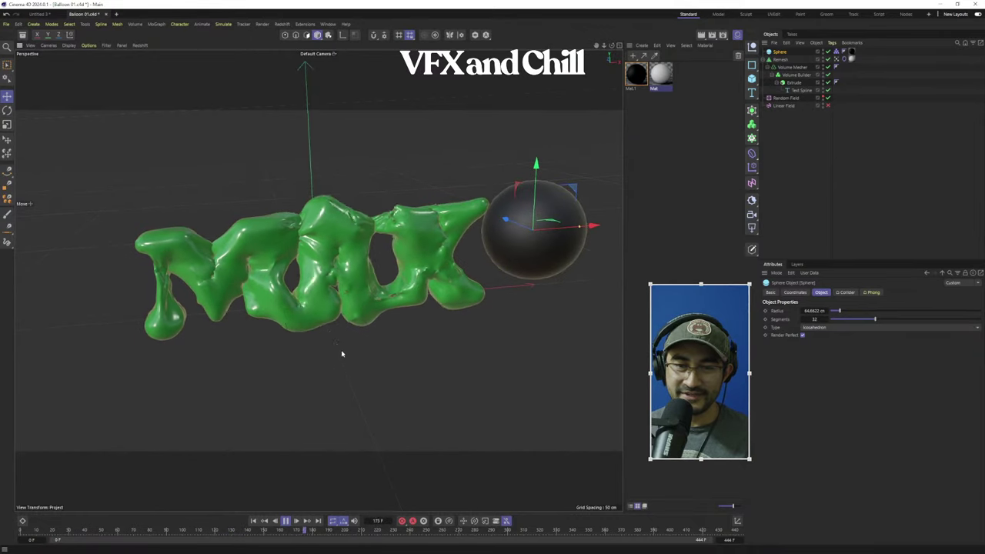
alt+drag(352, 323, 413, 372)
drag(450, 301, 154, 307)
alt+drag(312, 315, 332, 272)
drag(144, 229, 163, 314)
alt+drag(345, 333, 420, 365)
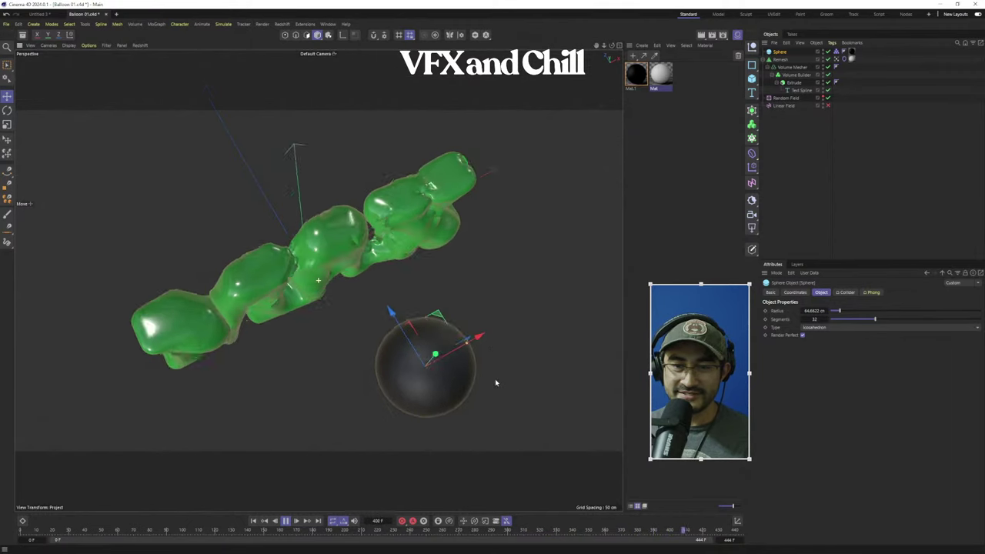
Move the sphere collider over to the M and push it into the letter's balloon surface while the simulation plays
alt+drag(496, 382, 498, 416)
drag(436, 329, 222, 295)
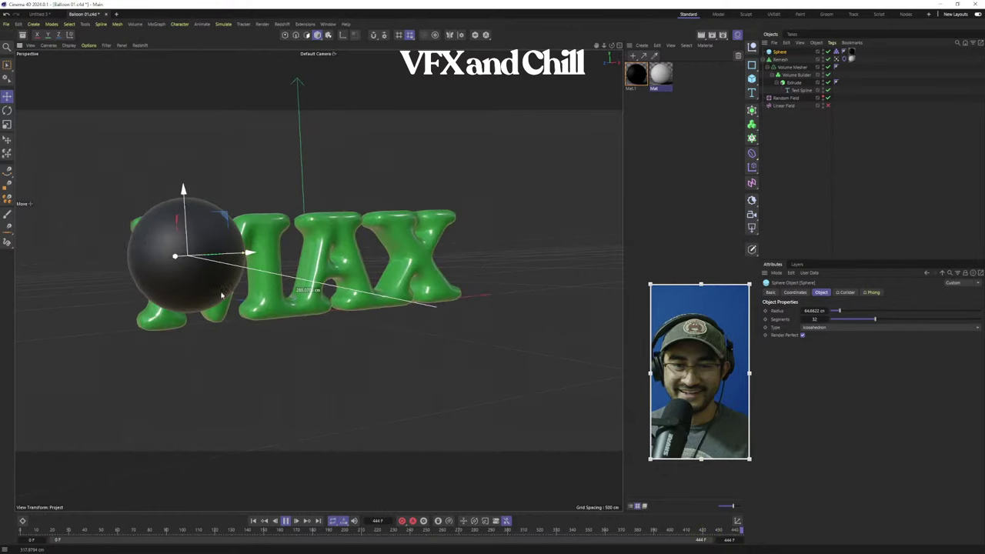
drag(330, 295, 300, 281)
alt+drag(318, 363, 254, 341)
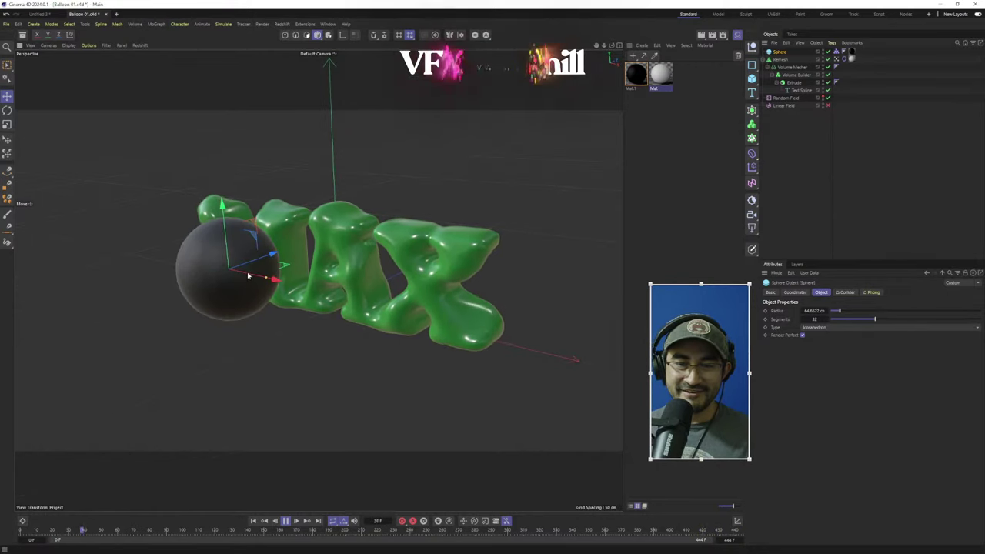
drag(250, 273, 306, 314)
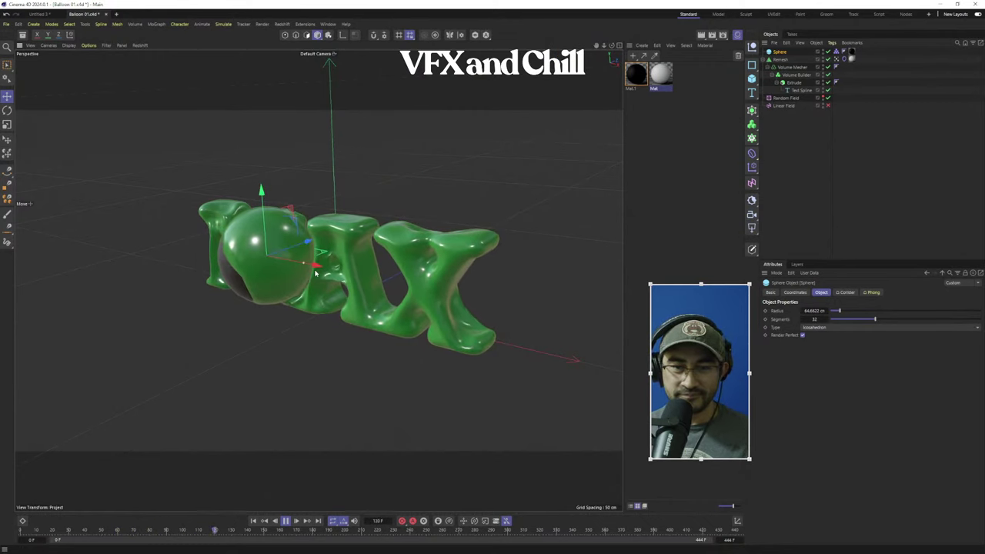
drag(318, 269, 398, 330)
drag(199, 283, 235, 308)
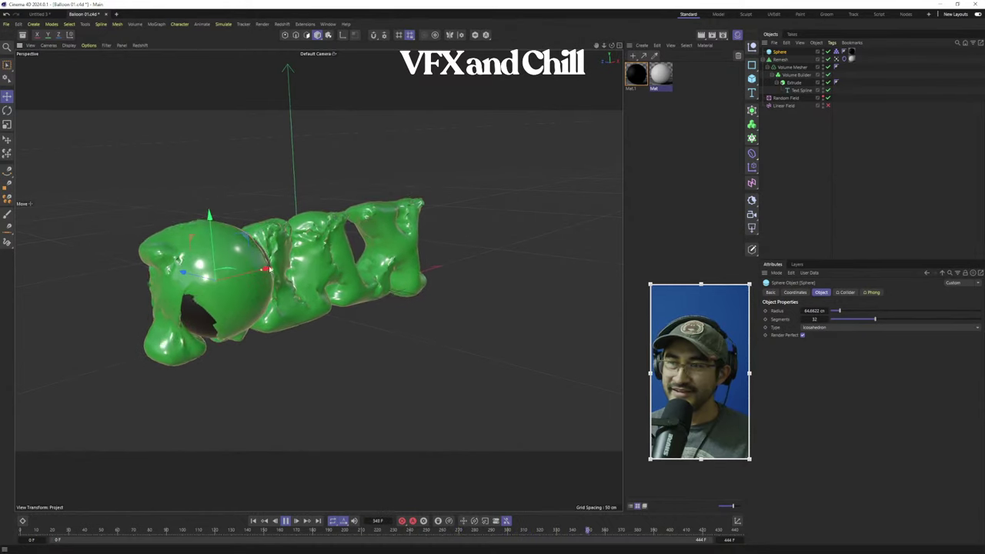
Shrink the sphere collider's radius to 0 cm inside the M and watch the MAX balloon letters react during playback
drag(257, 269, 33, 139)
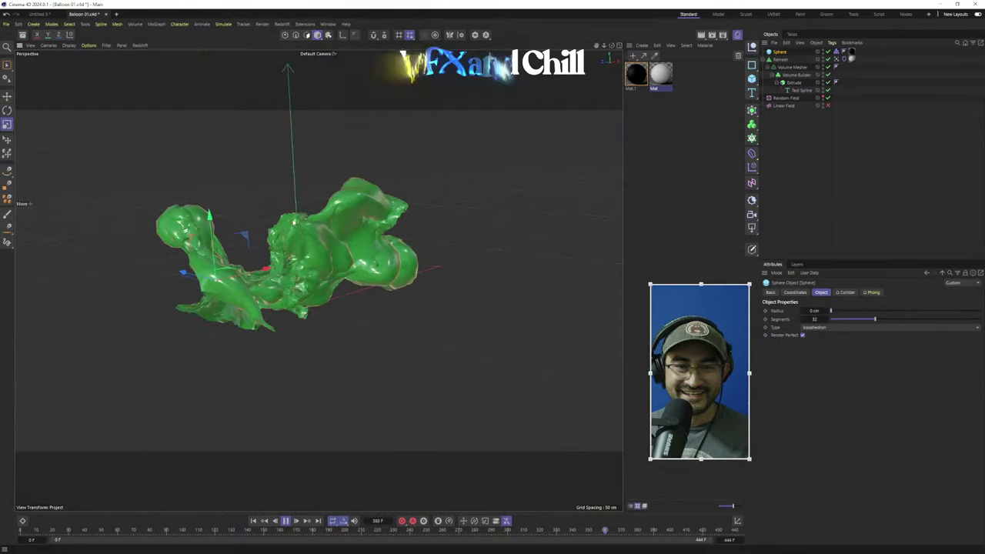
click(7, 124)
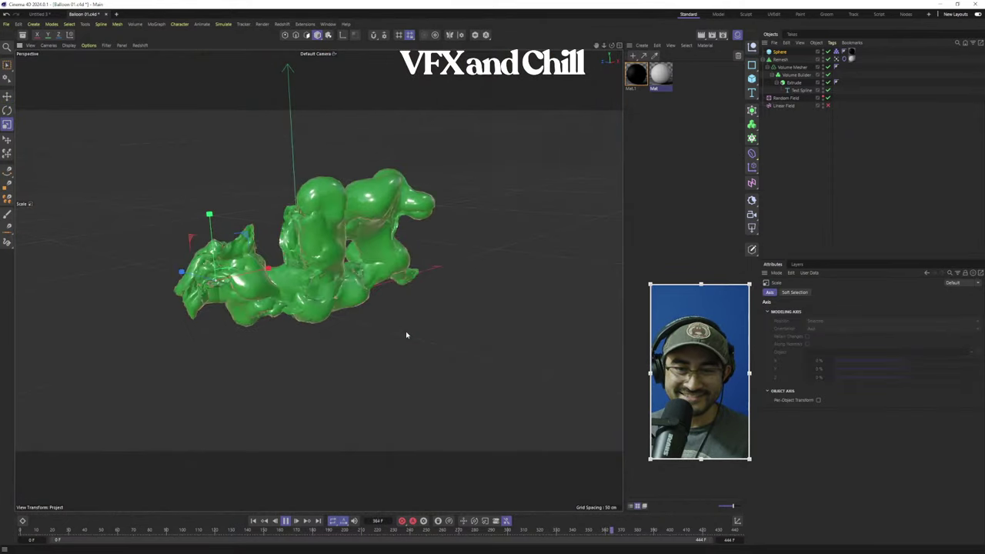
scroll(330, 274, up, 4)
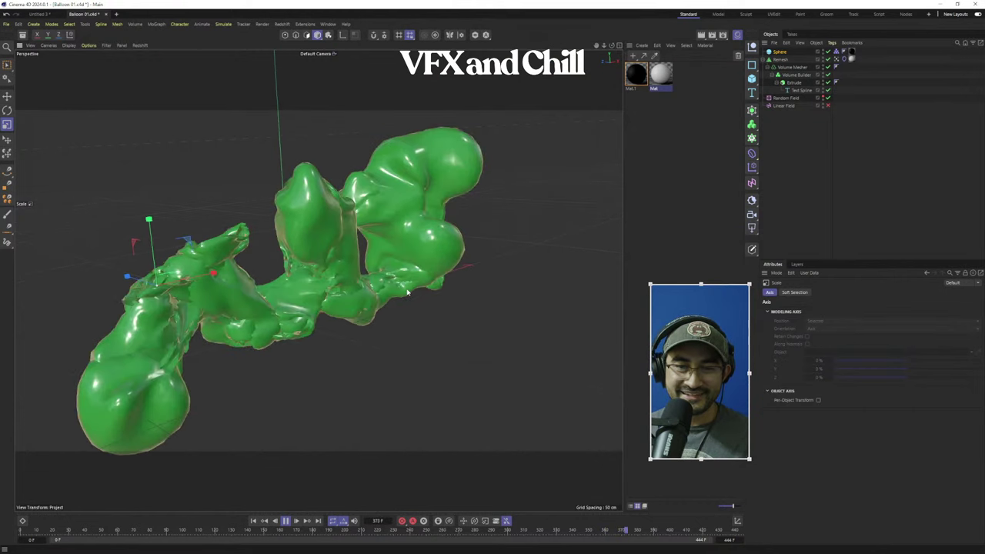
alt+middle_drag(407, 293, 420, 306)
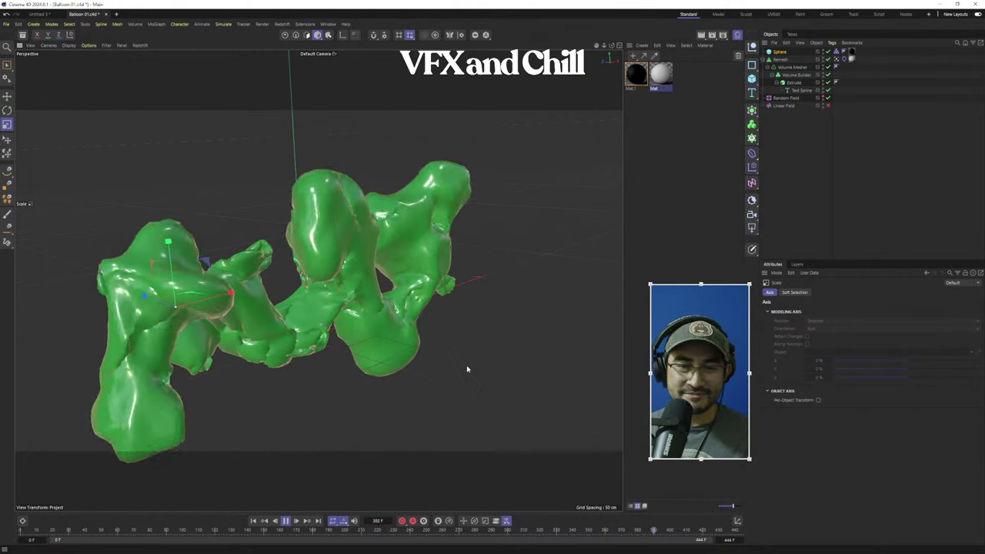
alt+drag(434, 418, 380, 417)
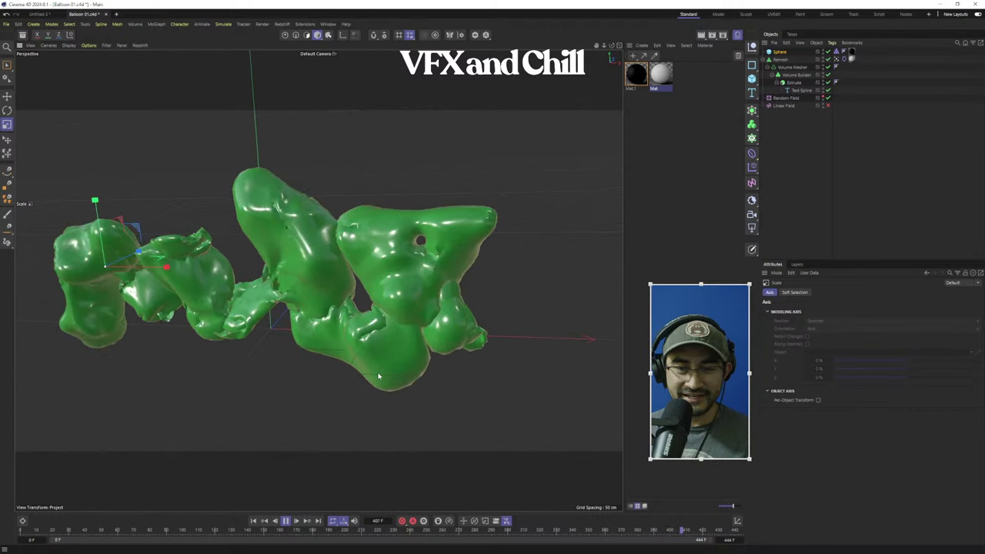
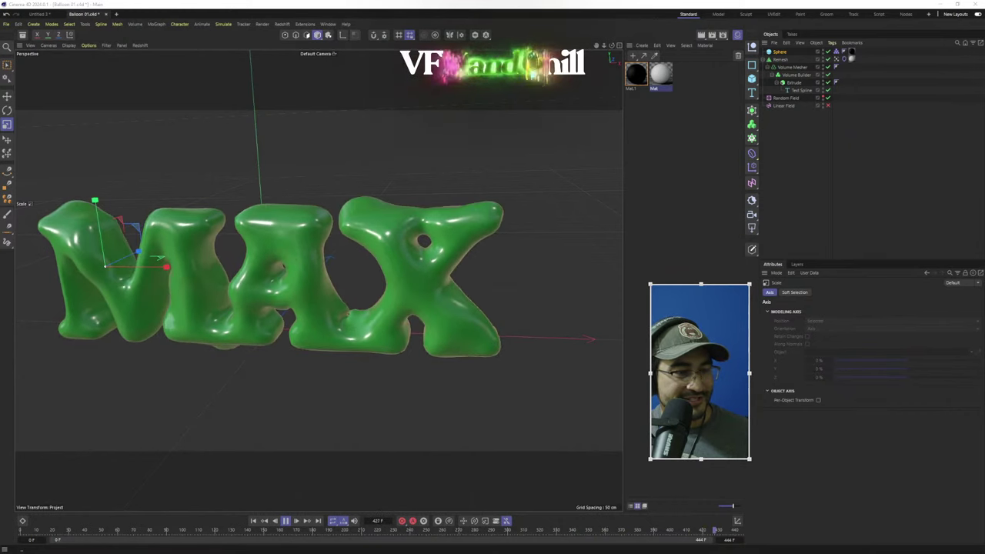
Compare the BOO! text project with the playing MAX balloon project
click(314, 350)
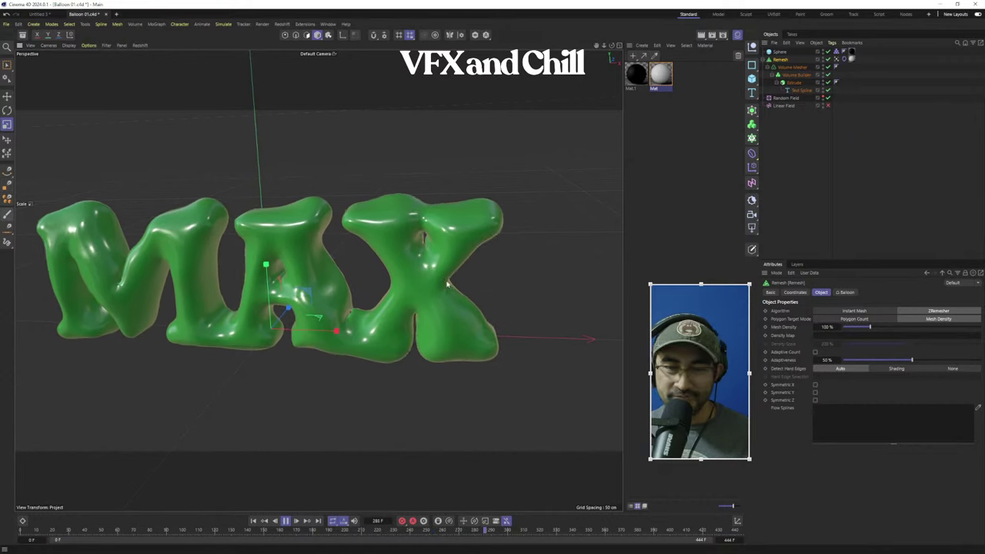
click(53, 13)
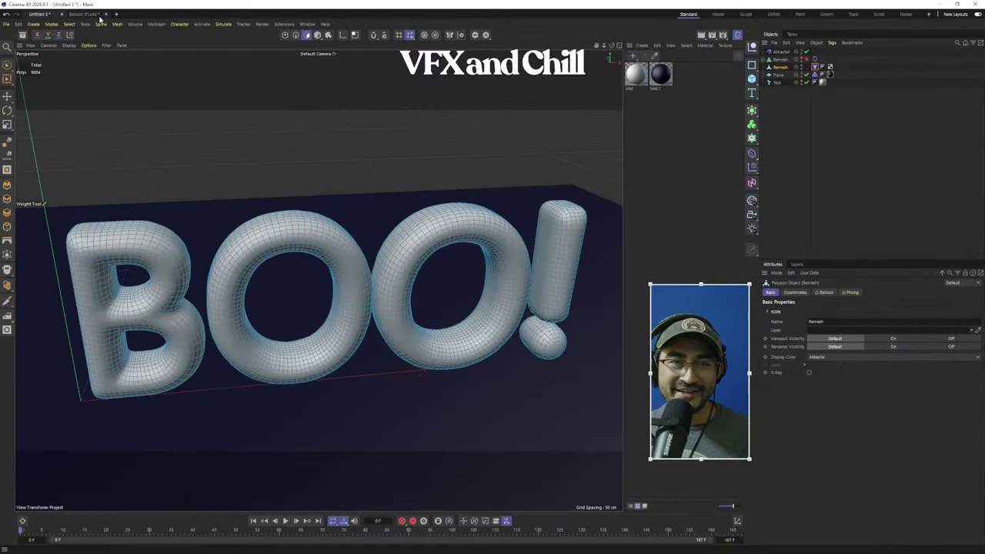
click(86, 13)
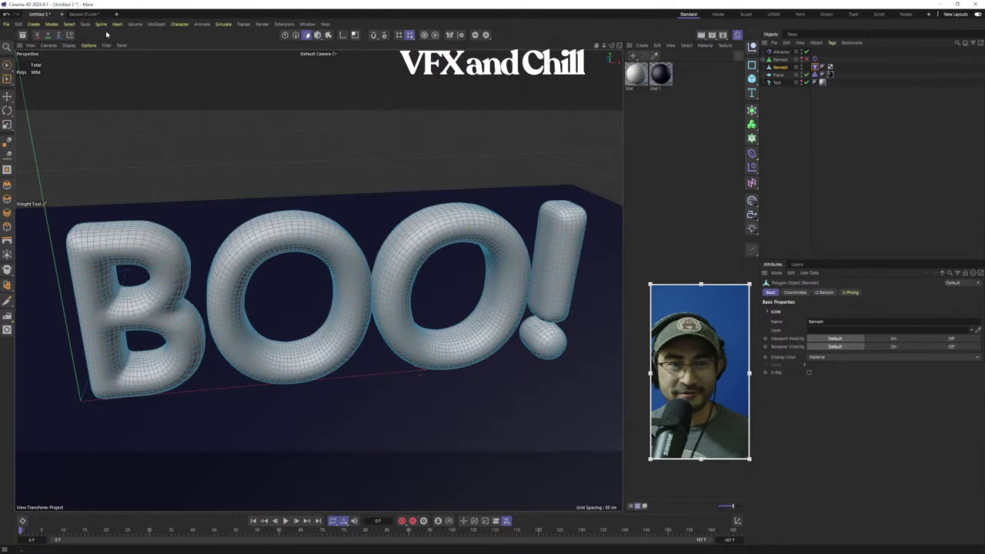
click(96, 16)
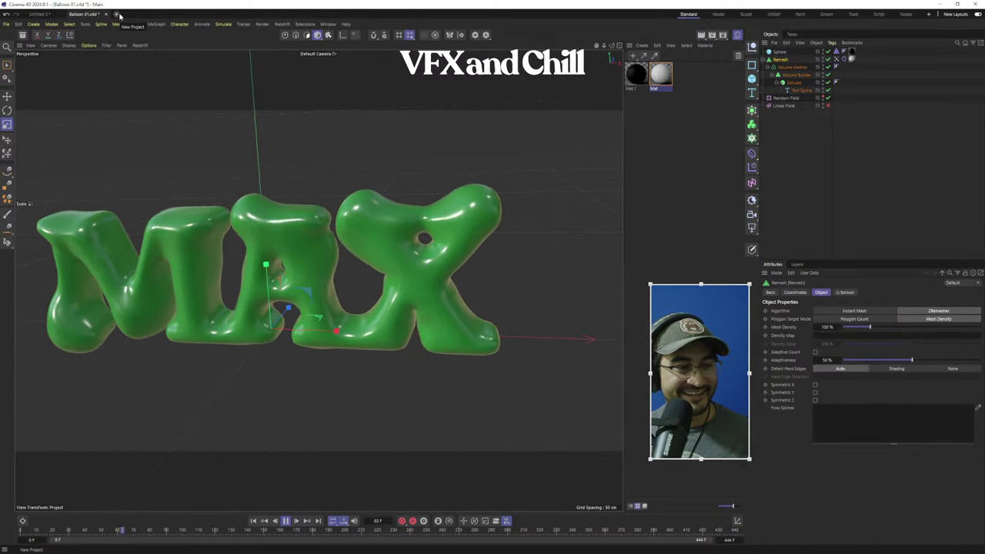
Create a new empty project and bring it into view after checking the BOO! project
click(118, 15)
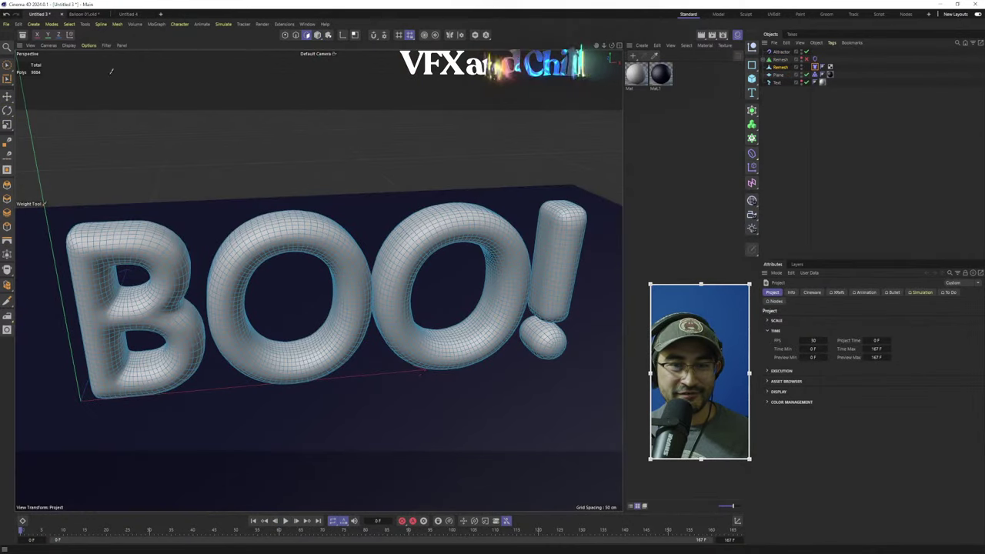
click(135, 15)
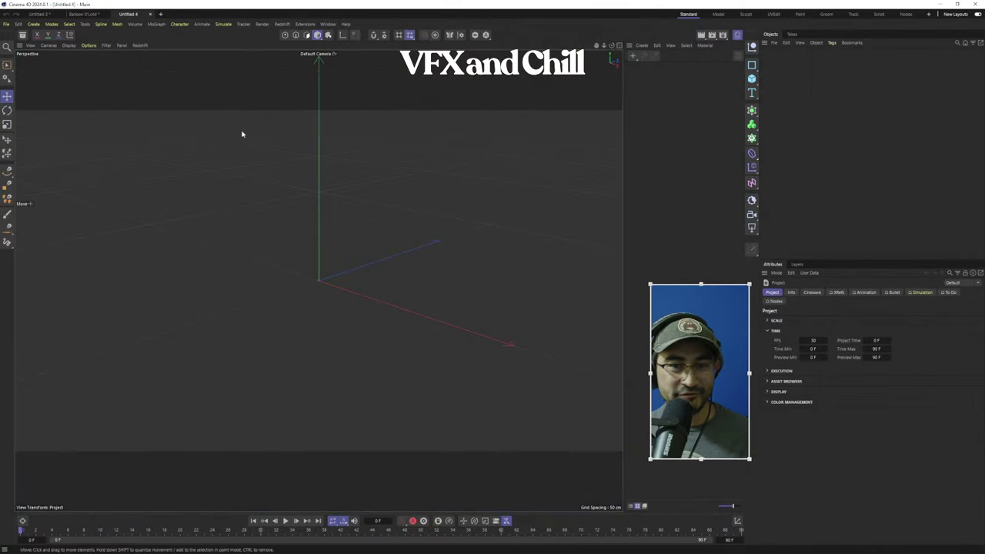
click(39, 15)
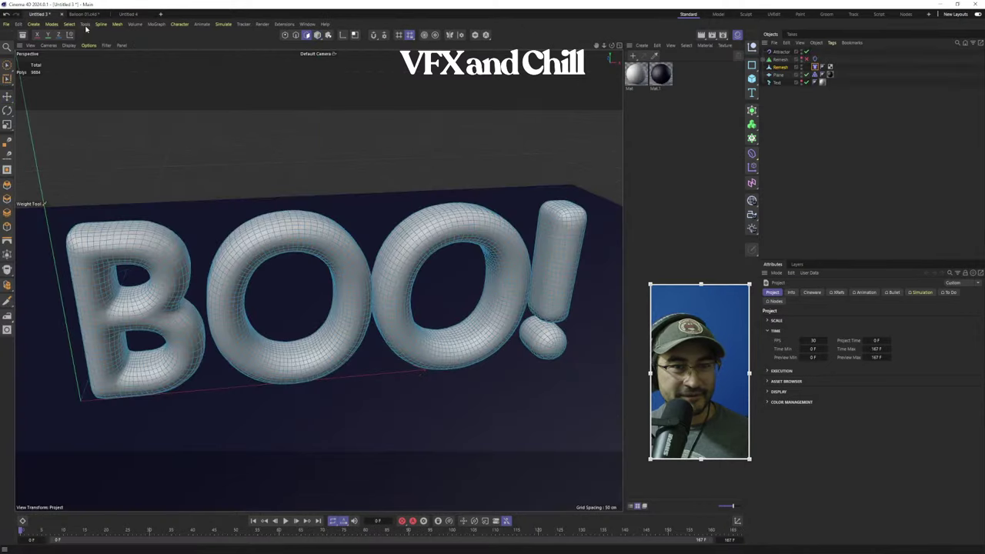
click(132, 15)
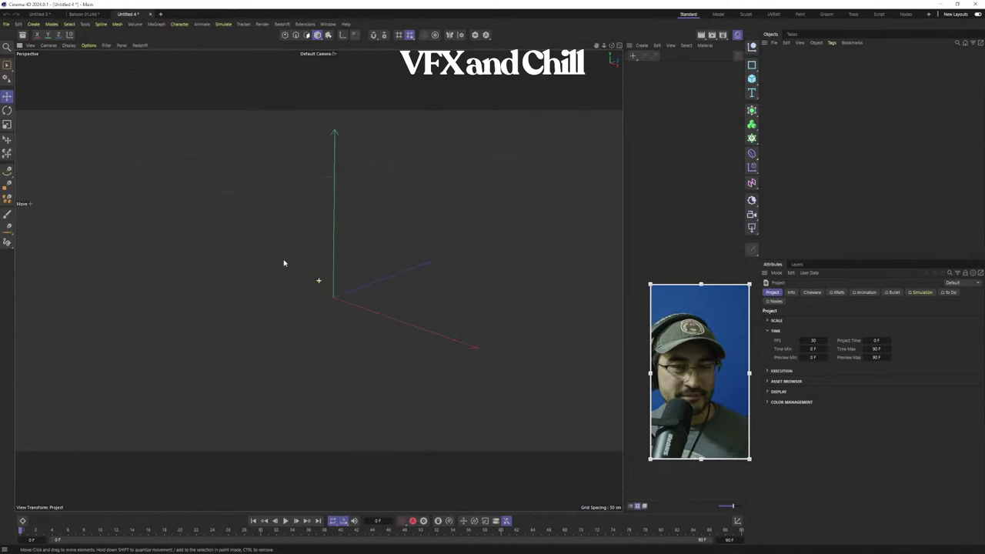
scroll(308, 292, down, 3)
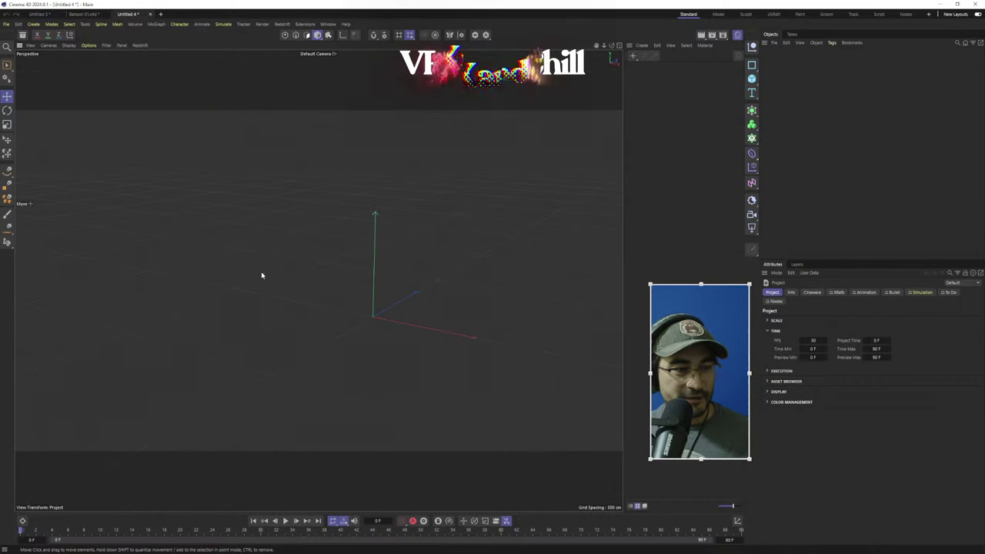
scroll(209, 212, down, 1)
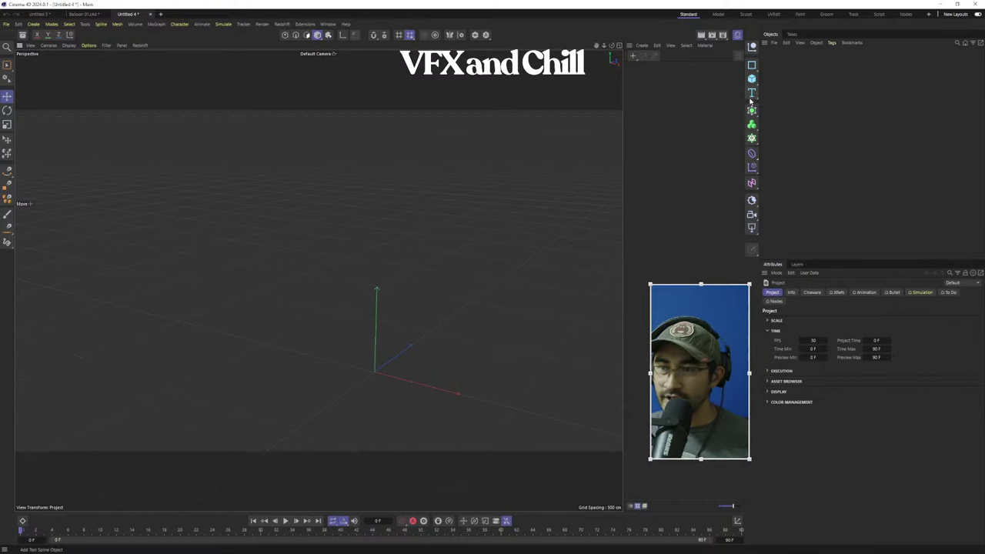
Close the Balloon 01.c4d project and the BOO! project without saving their changes
click(82, 14)
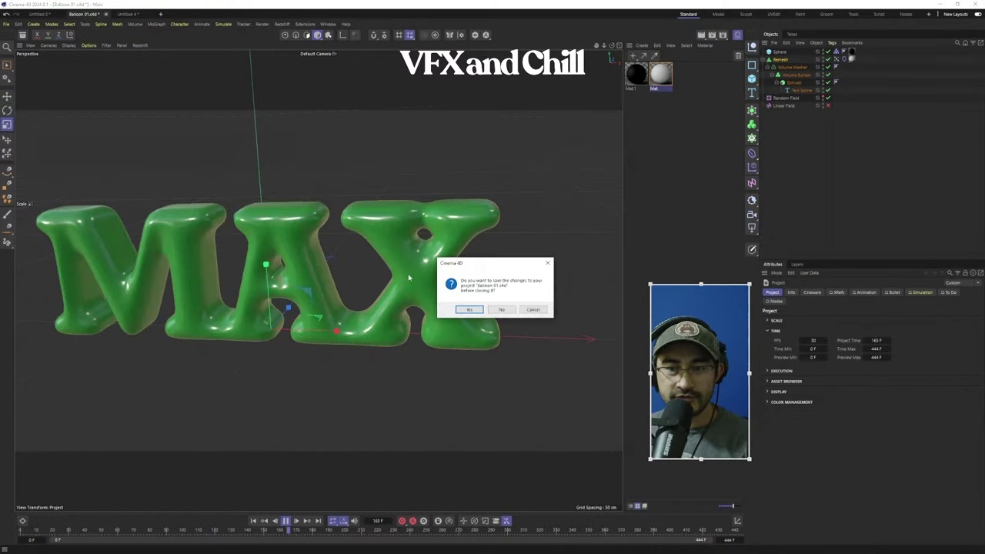
click(501, 310)
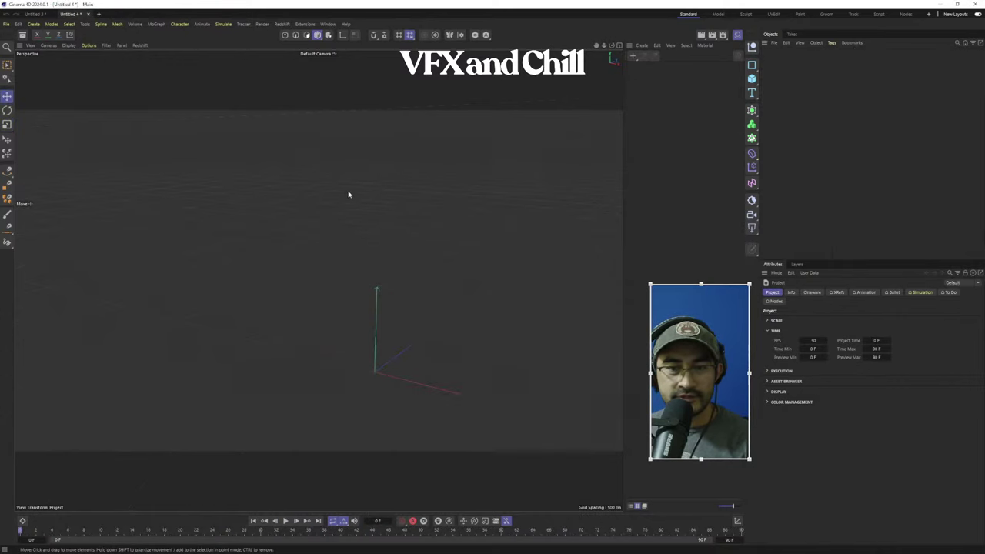
click(52, 14)
click(52, 14)
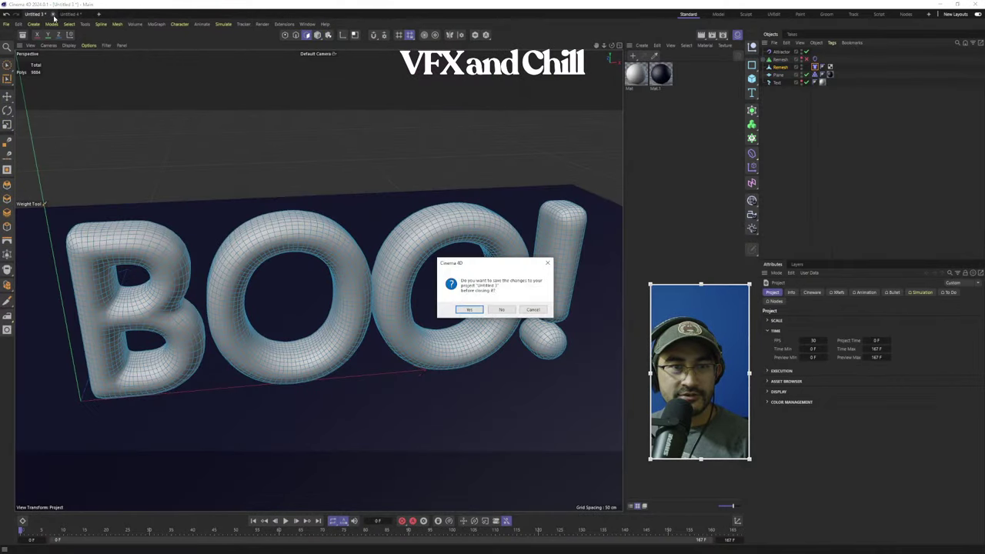
click(501, 309)
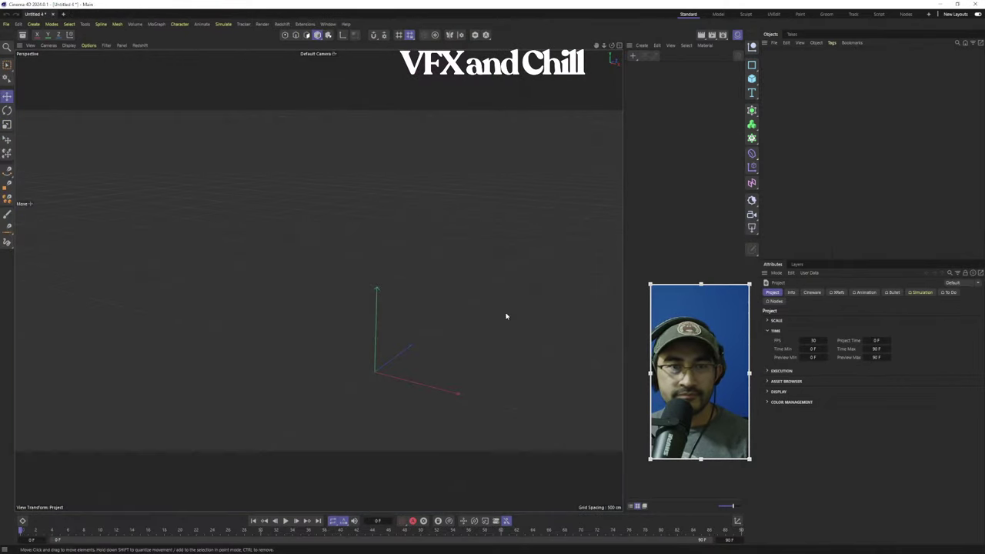
Add a 3D text object to the empty scene and change its wording to BLOOD
click(752, 93)
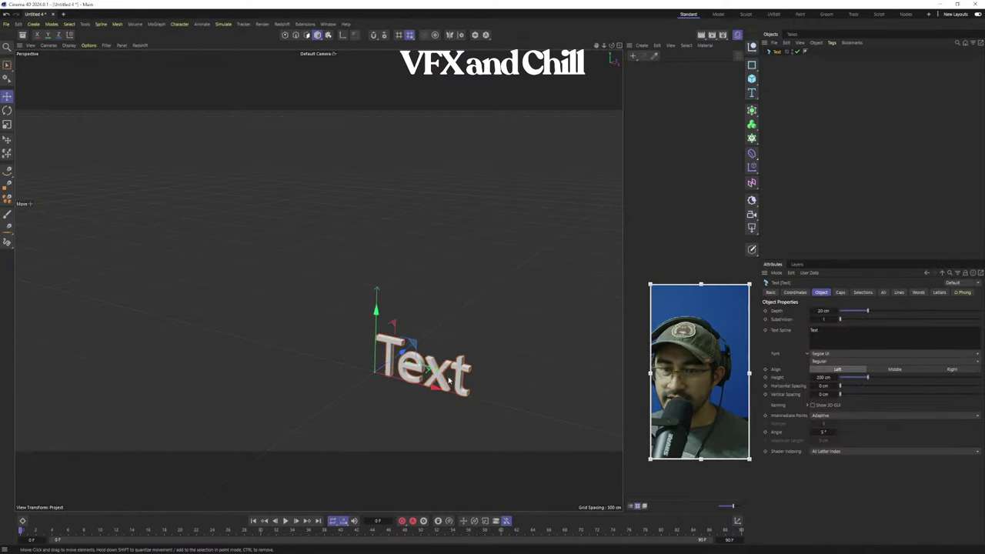
drag(451, 379, 336, 289)
scroll(318, 258, up, 4)
alt+middle_drag(335, 290, 354, 248)
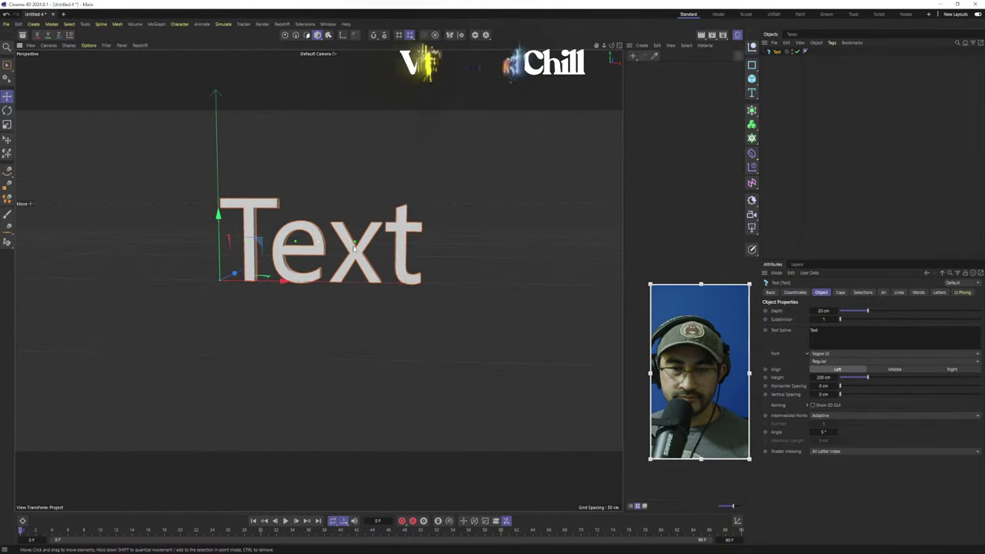
scroll(355, 248, up, 3)
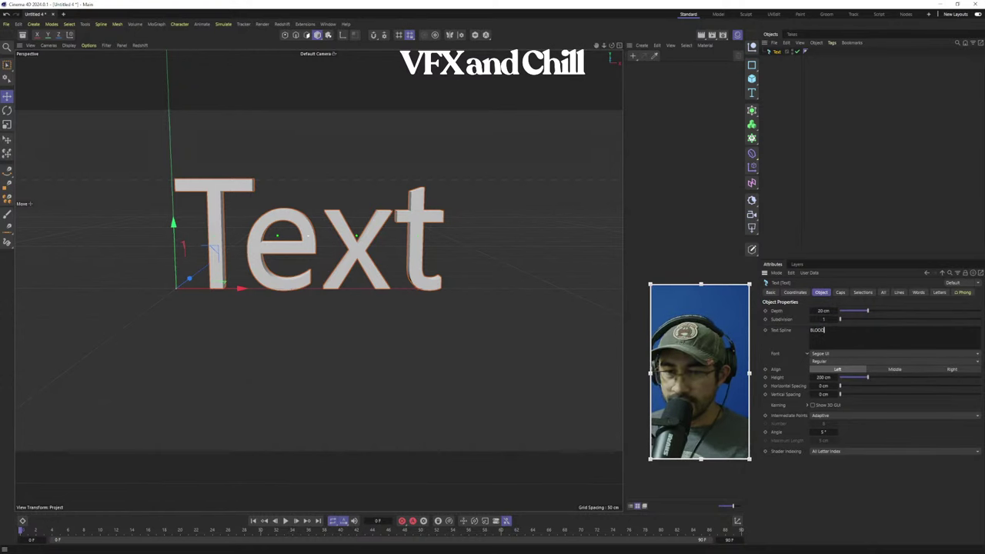
click(539, 224)
scroll(513, 253, down, 1)
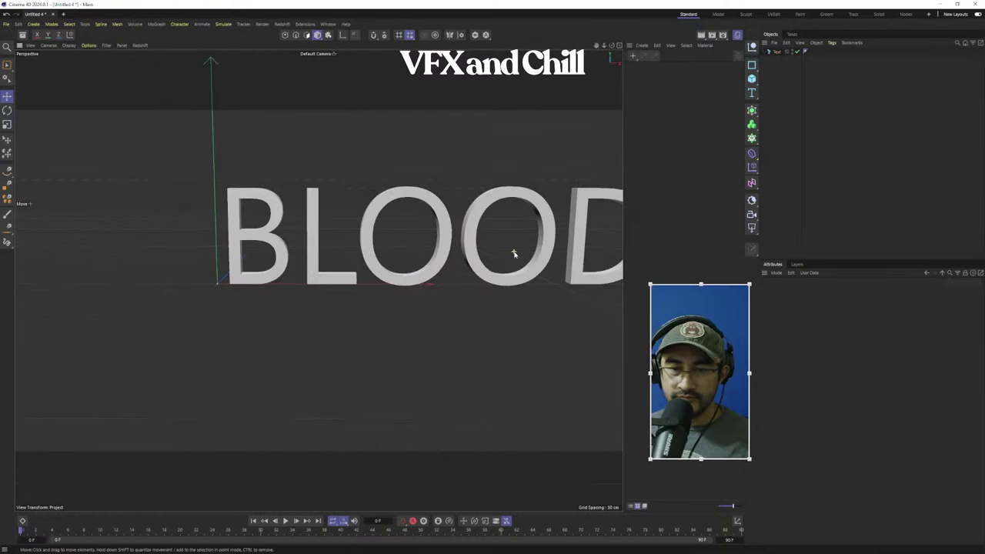
Set the font of the BLOOD text to Segoe Script and deselect it
alt+middle_drag(514, 253, 404, 245)
click(429, 262)
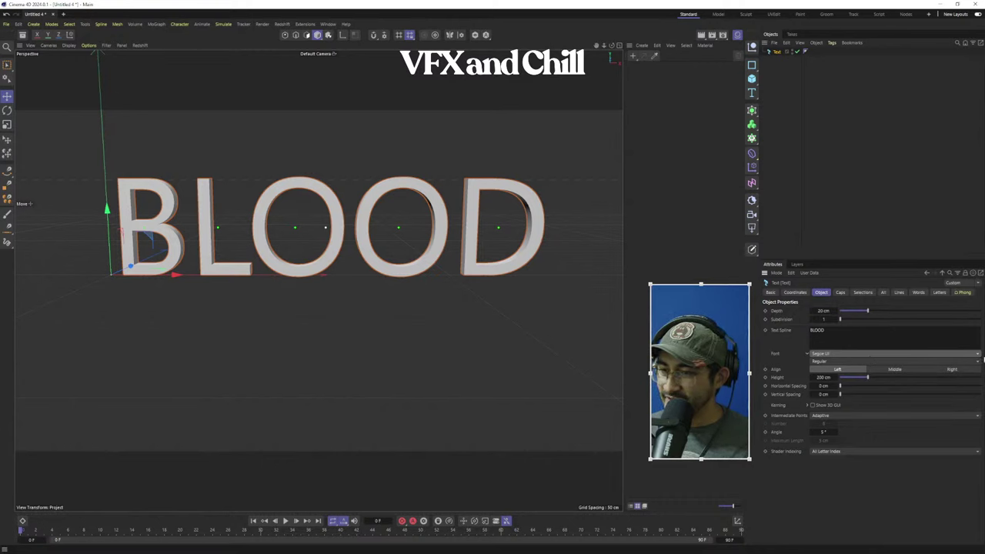
scroll(978, 357, up, 1)
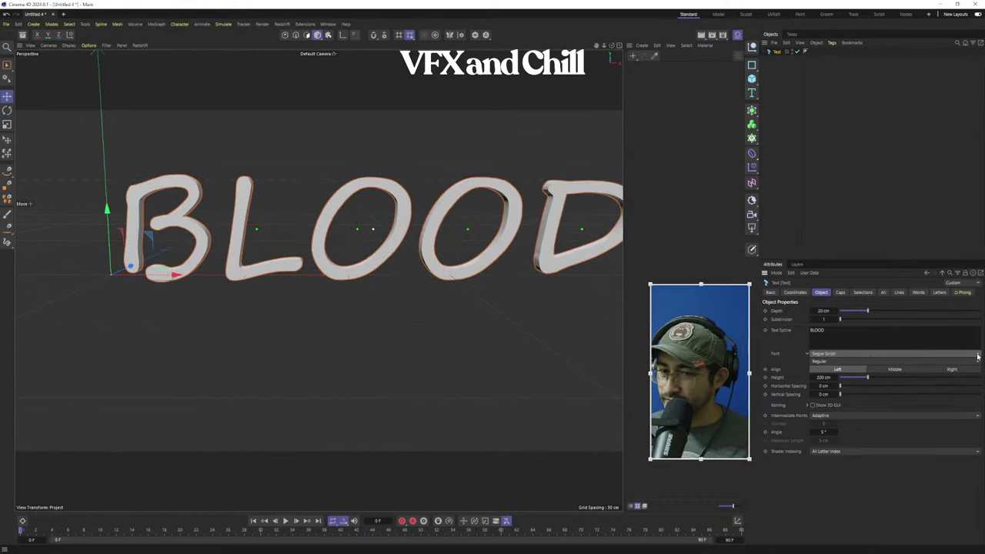
click(870, 183)
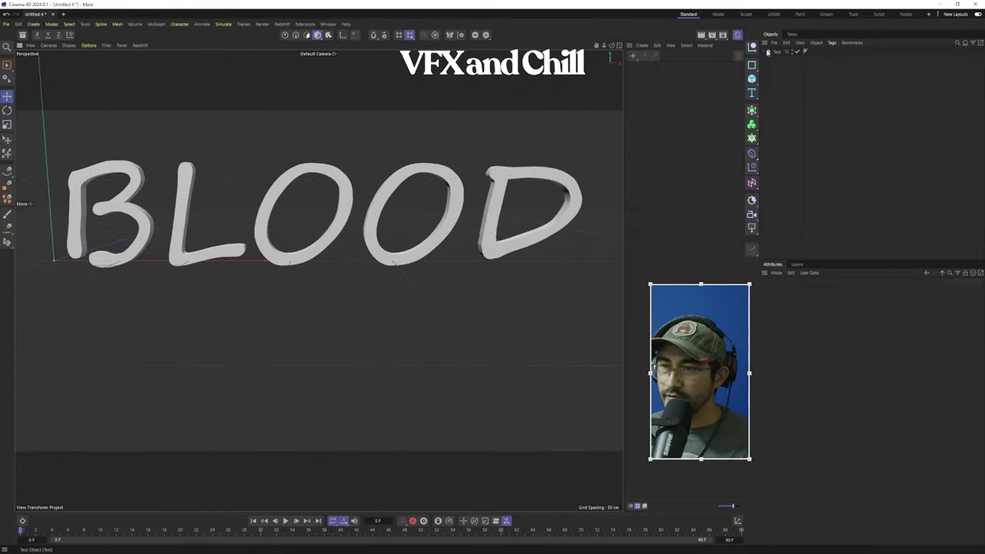
Add a Volume Builder object to the scene with the BLOOD text
click(777, 52)
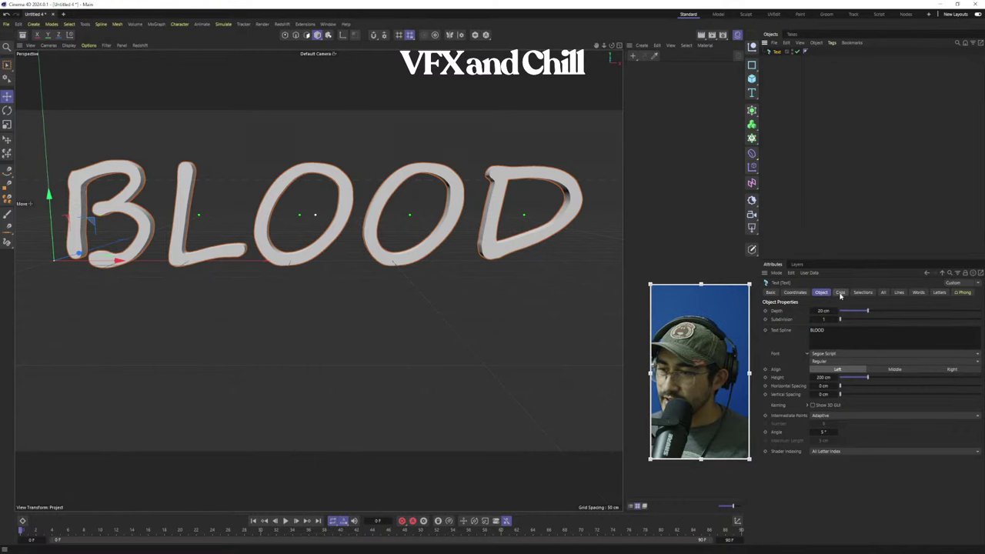
drag(753, 111, 756, 130)
click(755, 132)
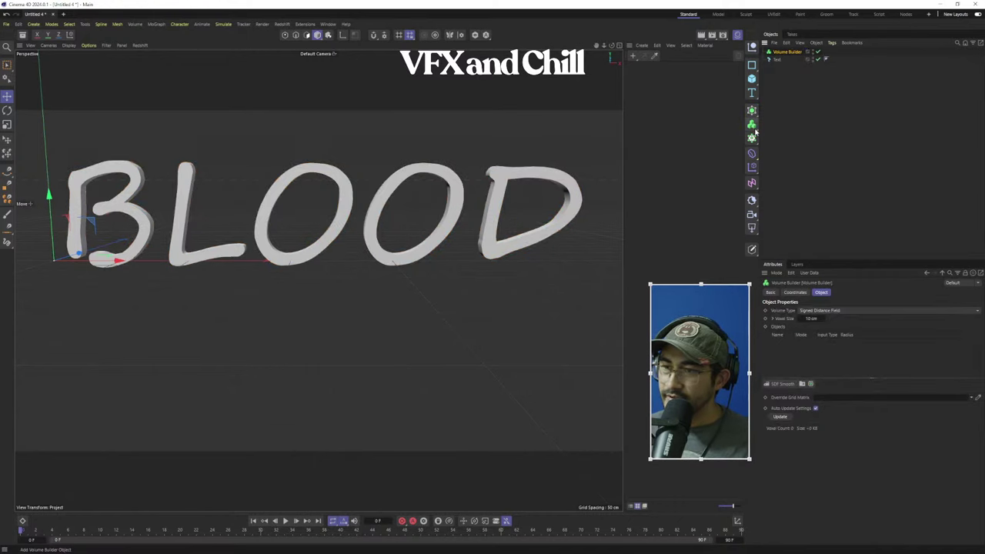
Give the BLOOD text's start and end caps a round bevel of 9.27 cm
click(778, 60)
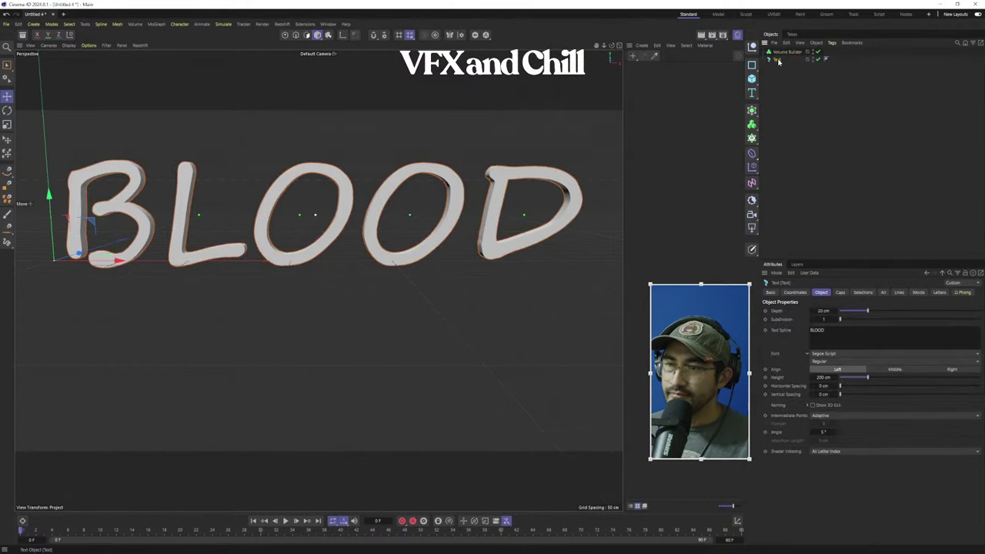
click(841, 293)
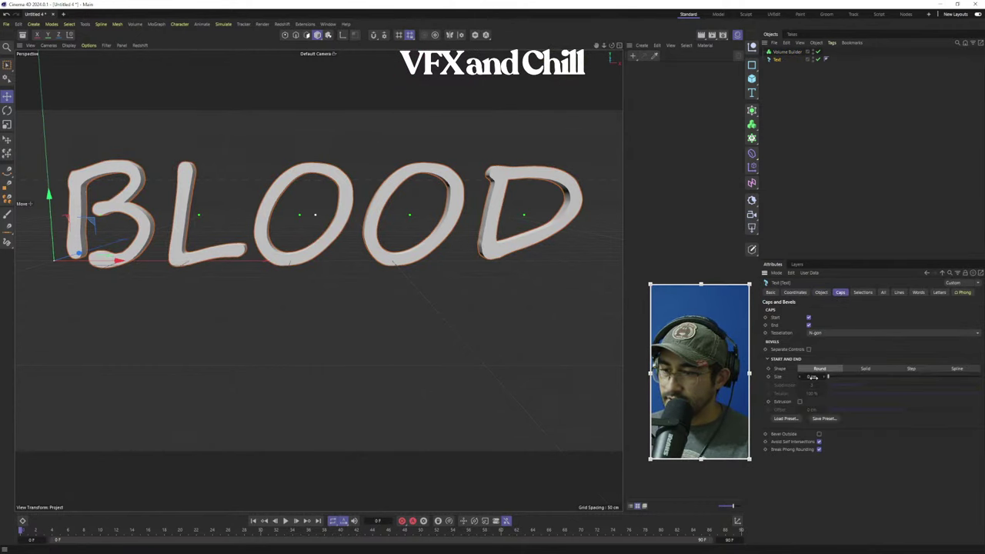
drag(812, 376, 826, 376)
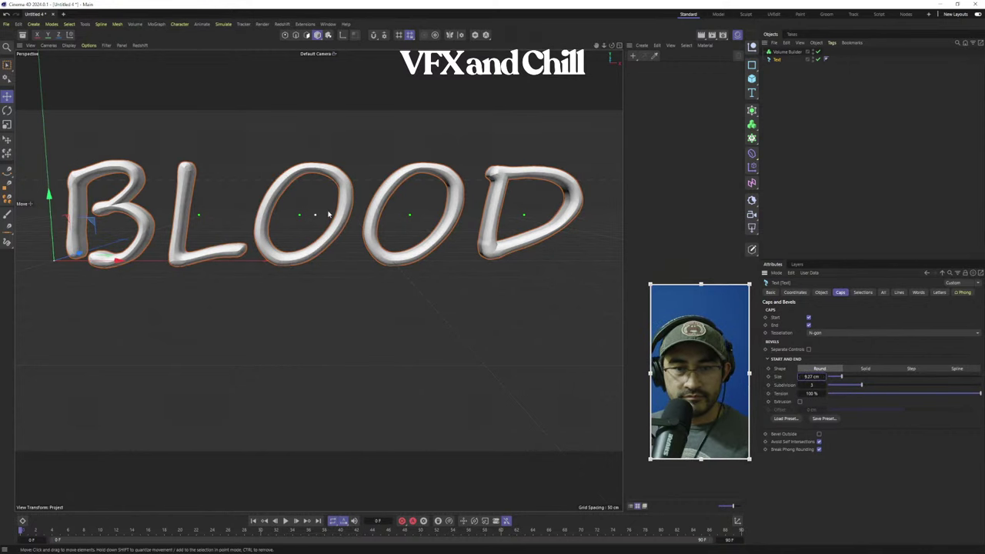
alt+drag(328, 213, 392, 231)
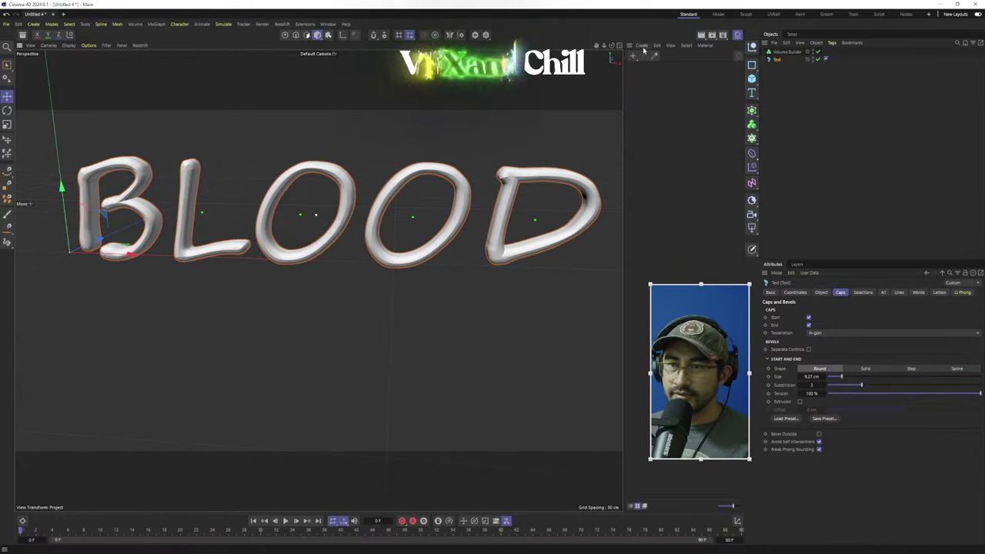
Create a new material and switch the render settings' renderer from Redshift to Standard
double_click(639, 75)
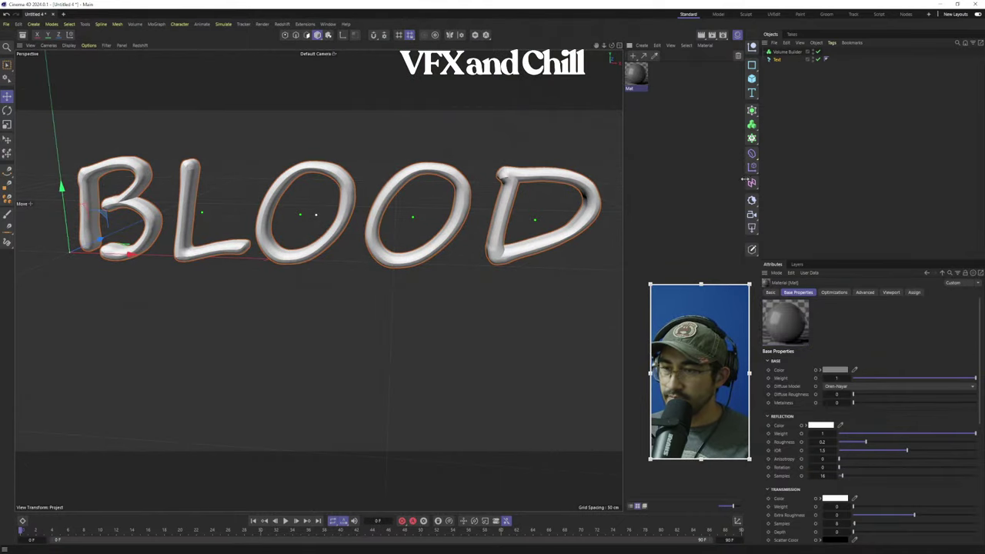
click(723, 35)
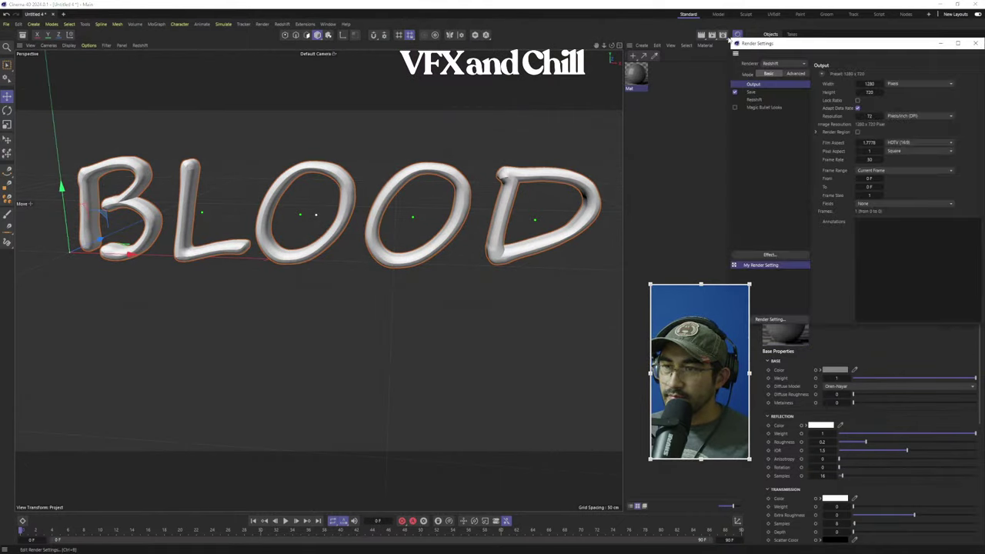
click(779, 64)
click(783, 82)
click(652, 78)
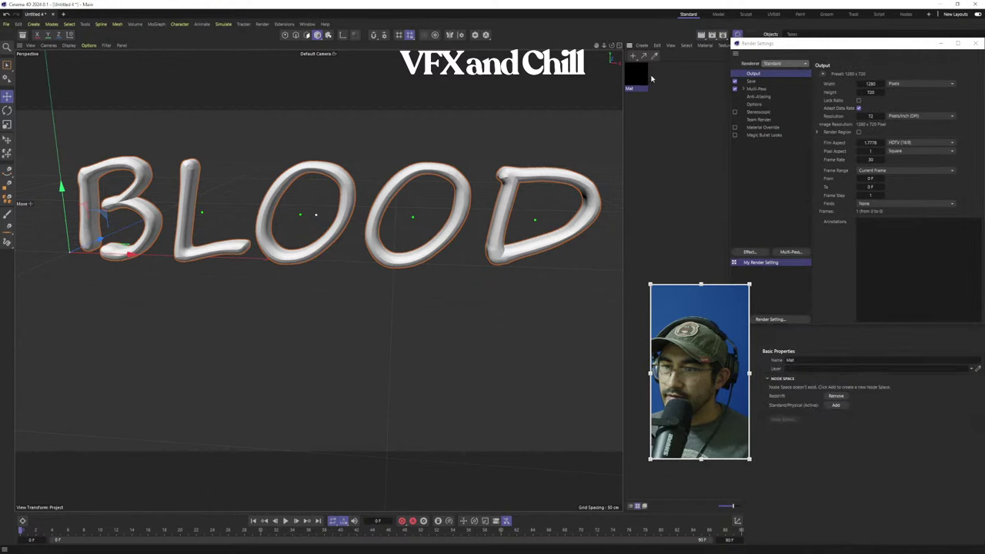
double_click(736, 44)
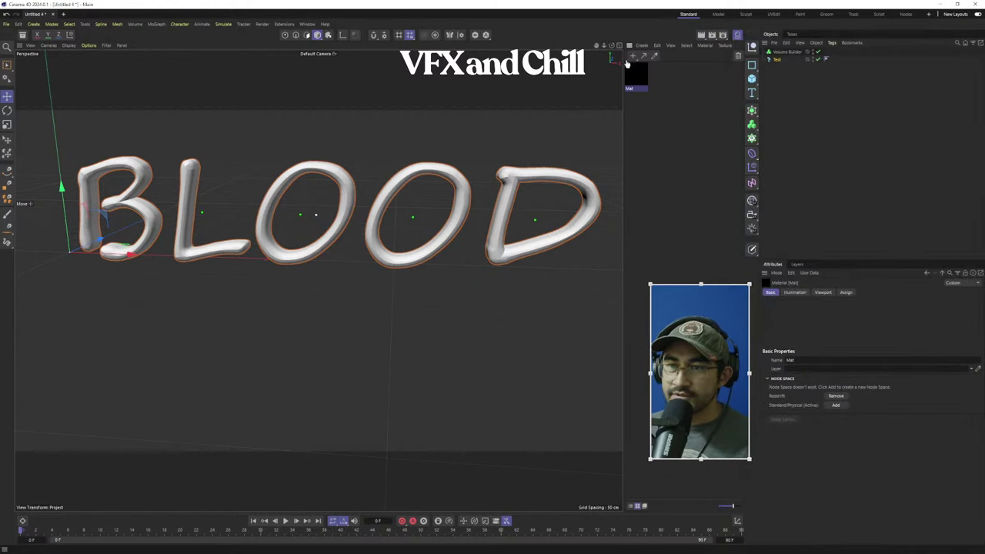
Replace the Redshift material with a new standard material coloured dark red, with hue 360° and saturation 100%
key(Delete)
click(633, 57)
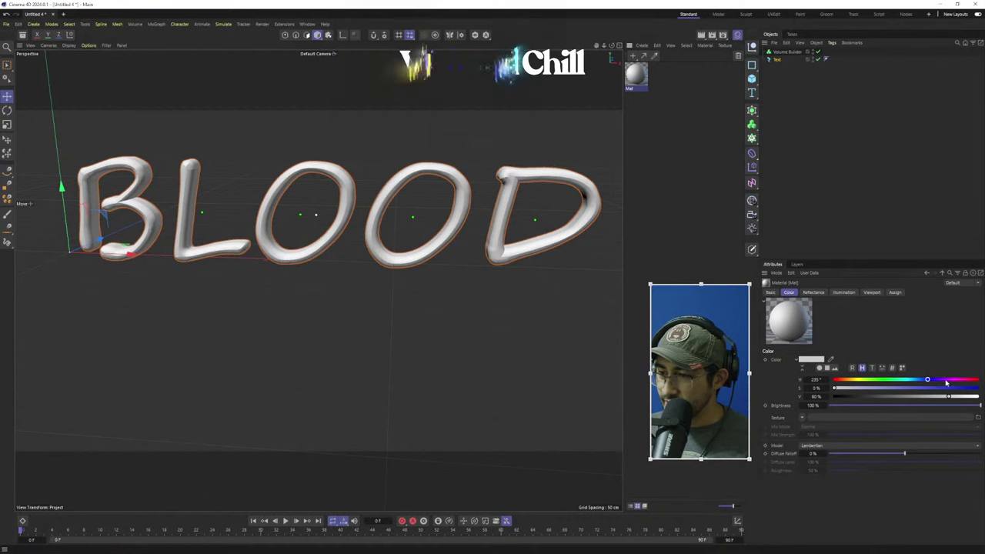
drag(947, 380, 973, 397)
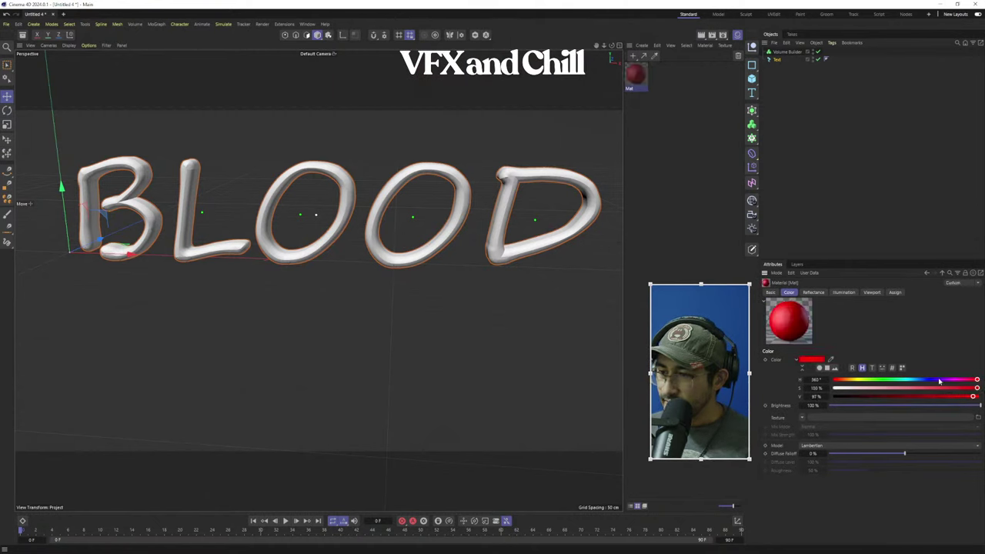
mouse_move(903, 396)
mouse_down()
mouse_move(959, 401)
mouse_move(911, 400)
mouse_up()
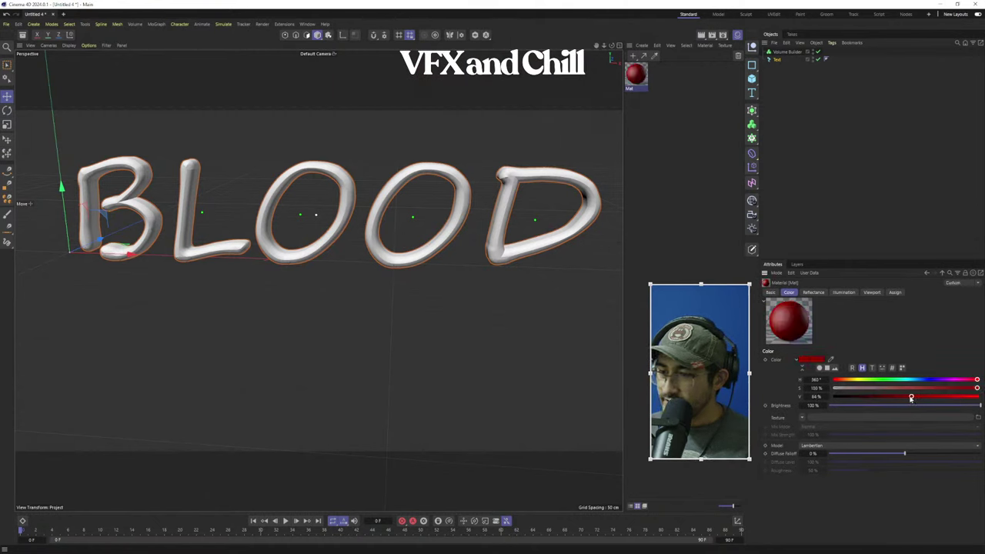
Adjust the width and strength of the red material's default specular for a glossy highlight, and apply the material to the BLOOD text
click(814, 293)
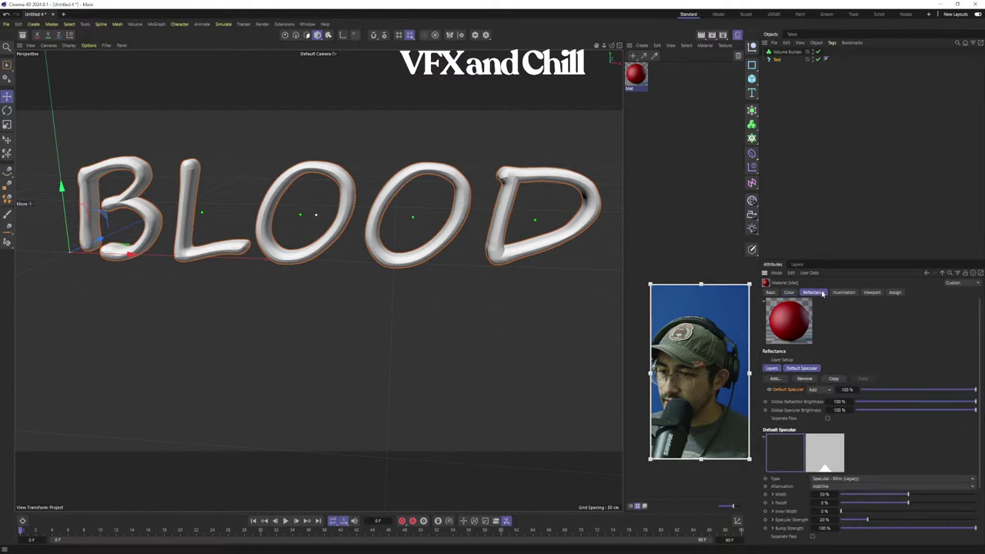
scroll(879, 458, down, 2)
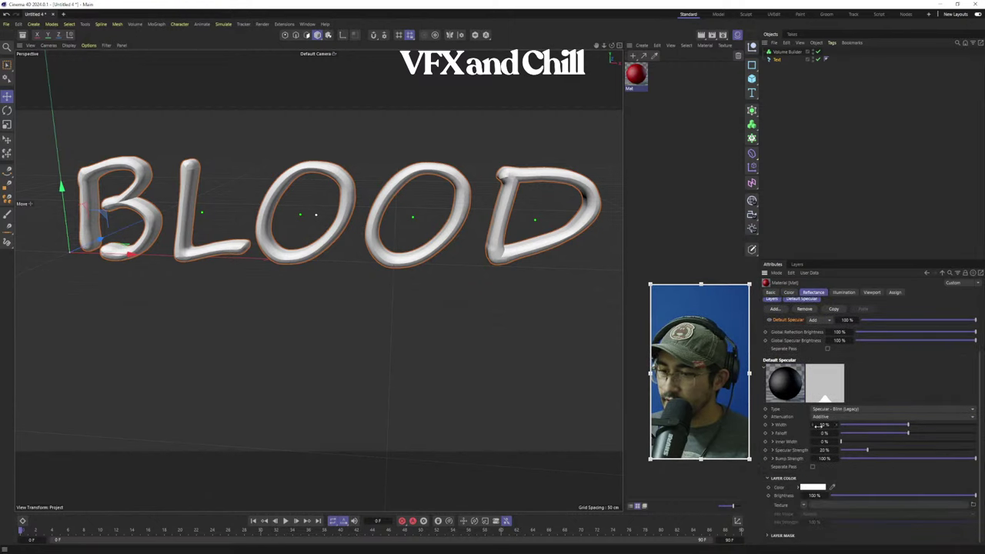
drag(825, 425, 909, 449)
drag(822, 426, 823, 425)
drag(644, 79, 777, 61)
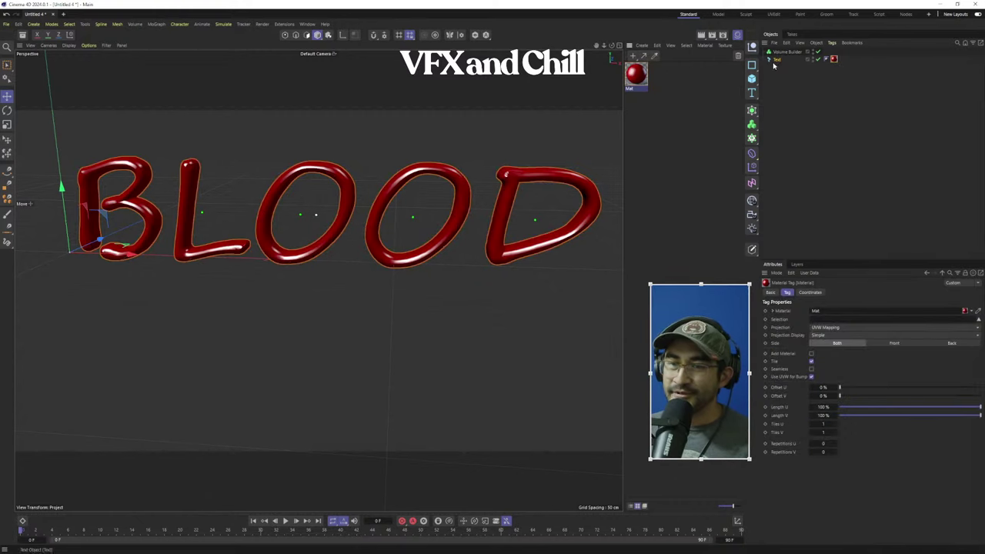
alt+middle_drag(389, 224, 356, 264)
alt+drag(356, 264, 359, 247)
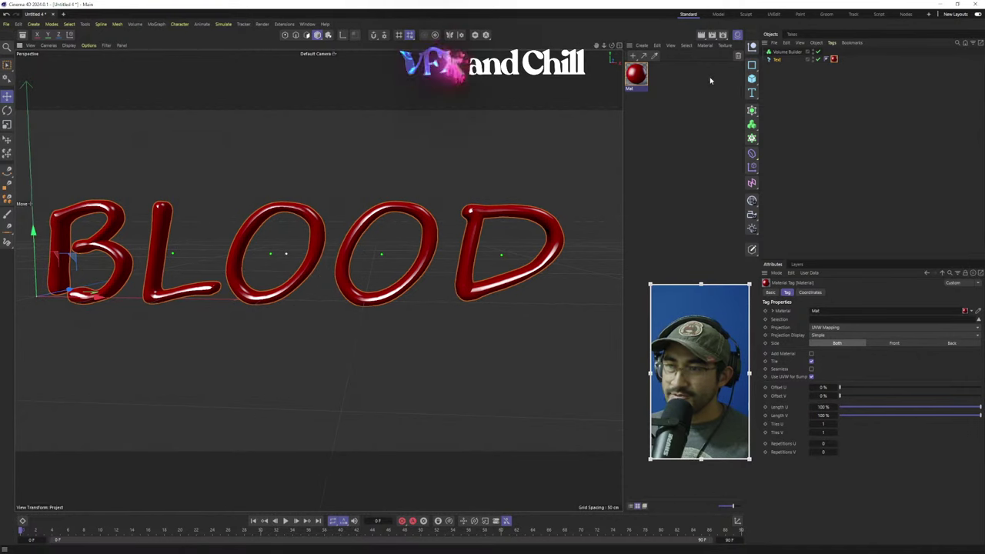
right_click(782, 61)
mouse_move(836, 169)
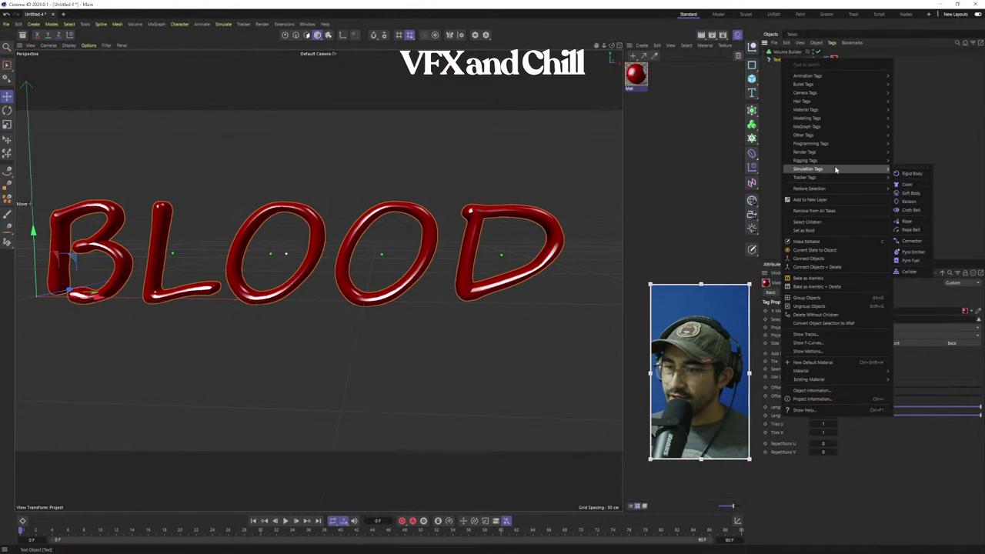
click(912, 261)
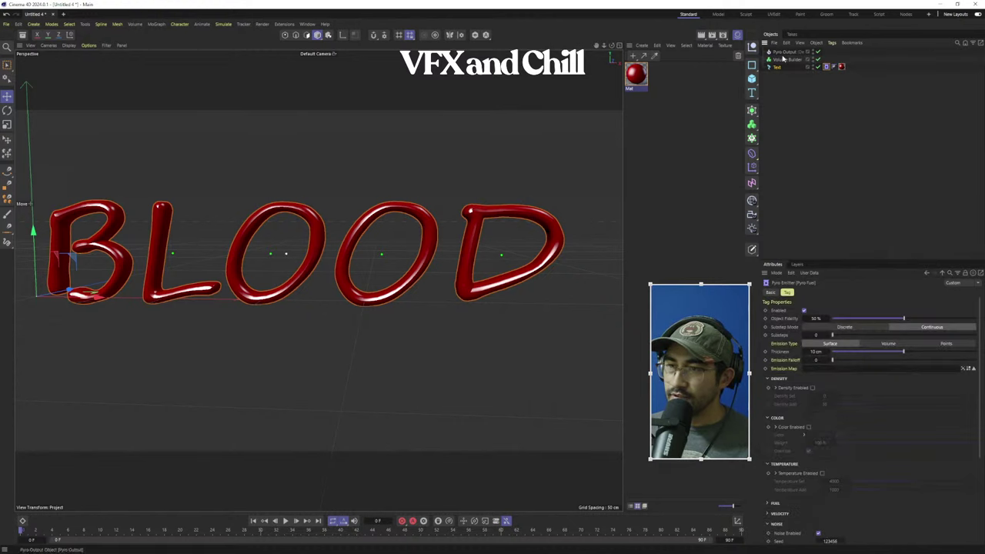
key(ctrl+z)
Add a Pyro Emitter simulation tag to the BLOOD text and set the Pyro Output's Density to On
right_click(776, 60)
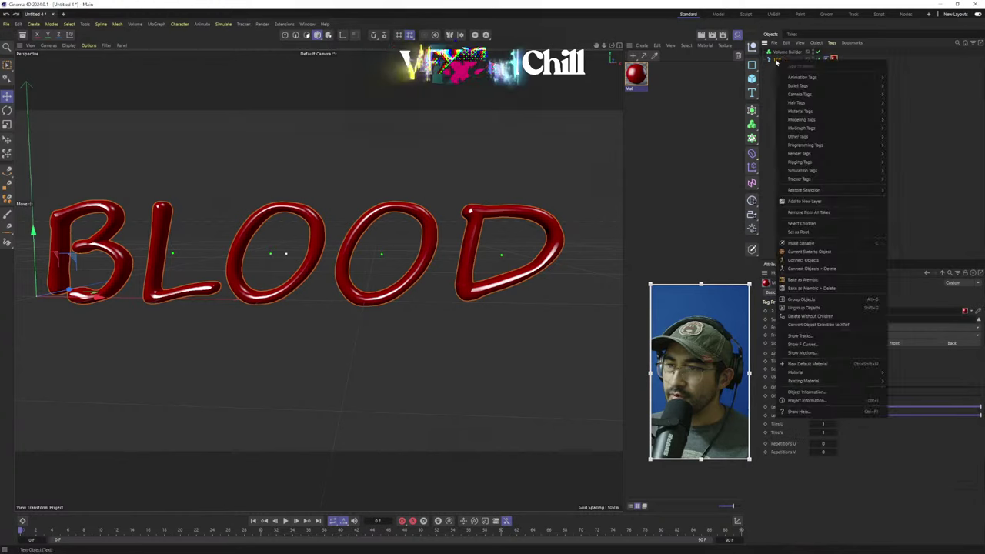
mouse_move(843, 170)
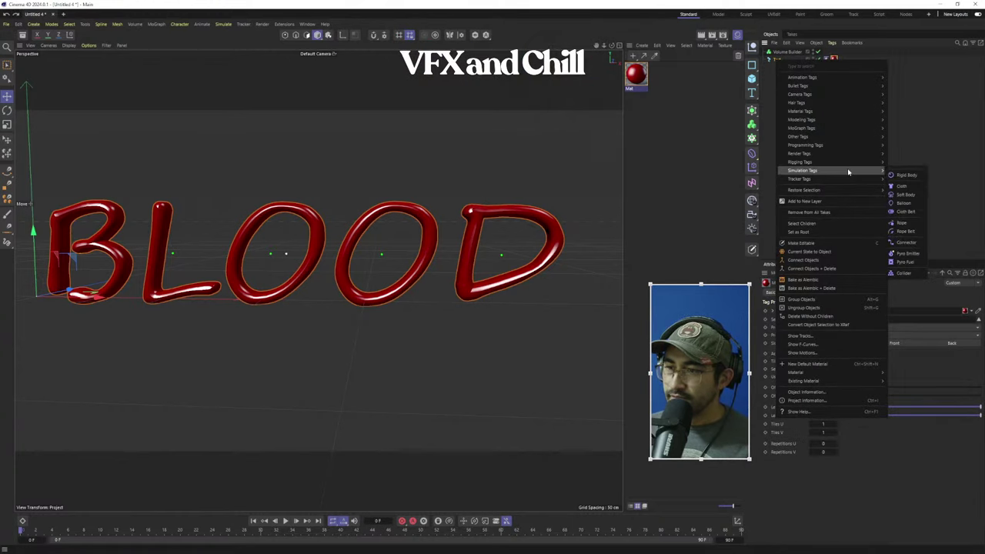
click(913, 254)
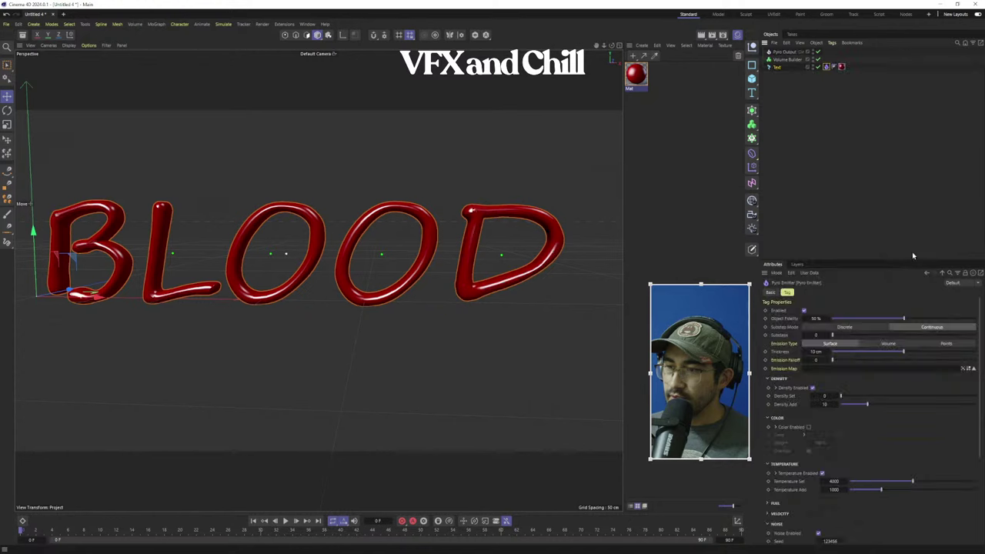
click(787, 51)
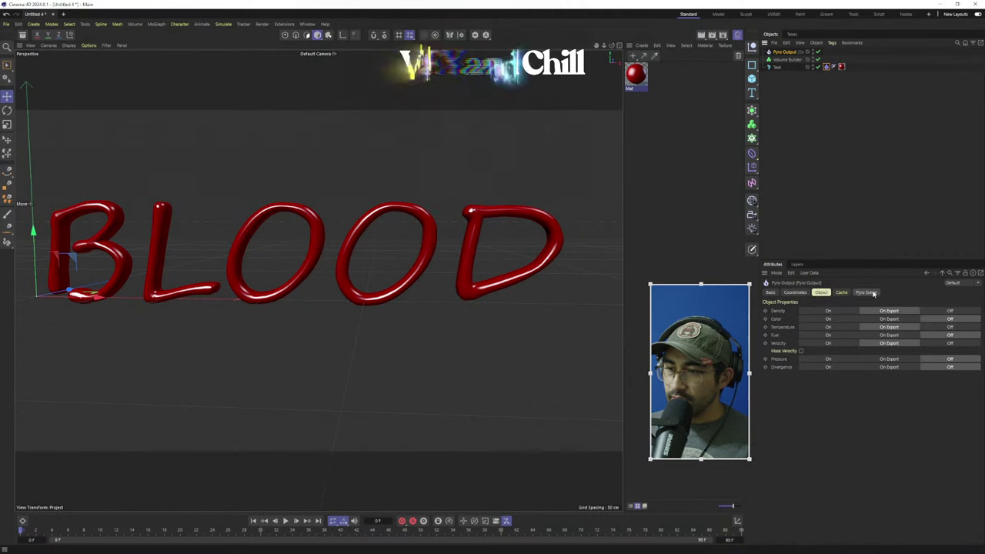
click(831, 310)
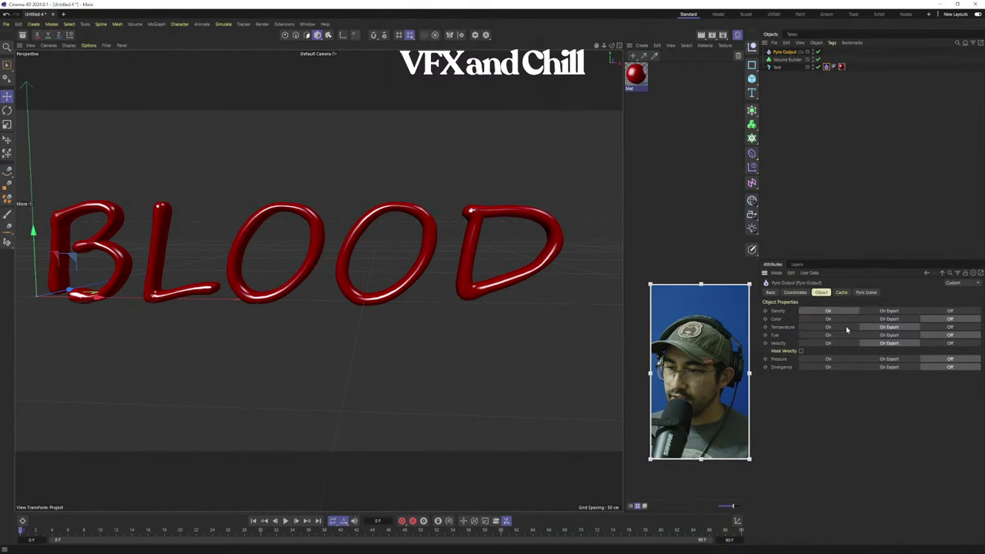
Set the Pyro Output's Temperature to On and open the Pyro settings of its Default Simulation Scene
click(847, 329)
click(862, 291)
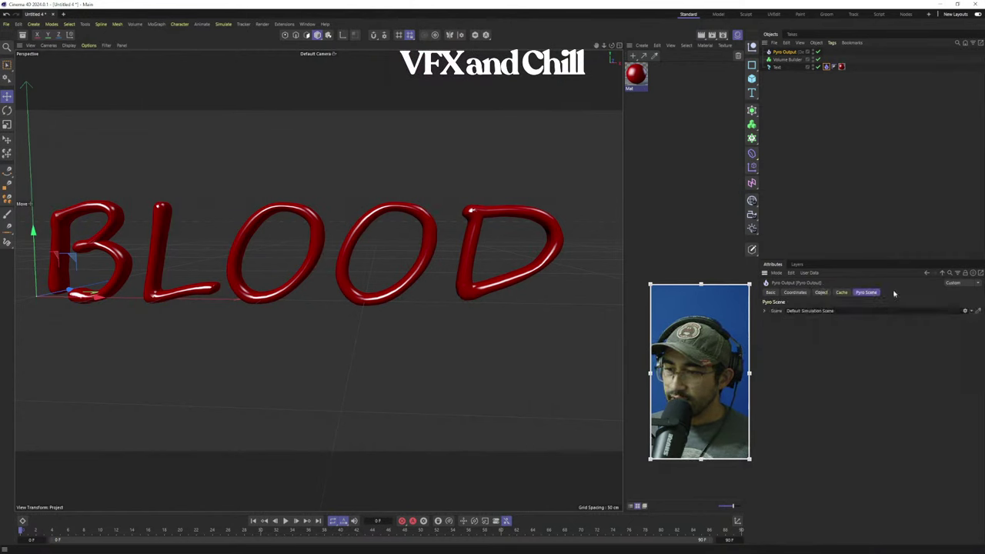
click(764, 312)
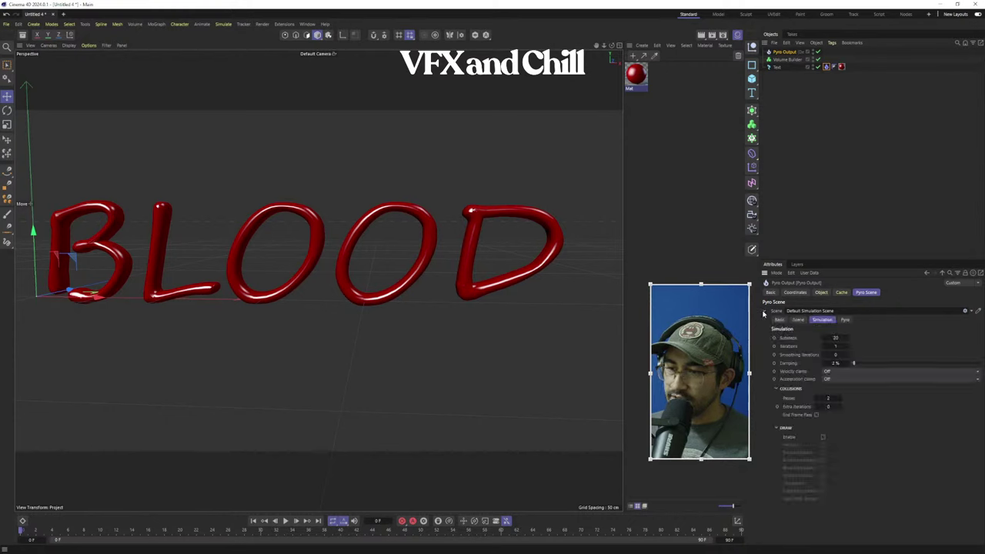
click(846, 320)
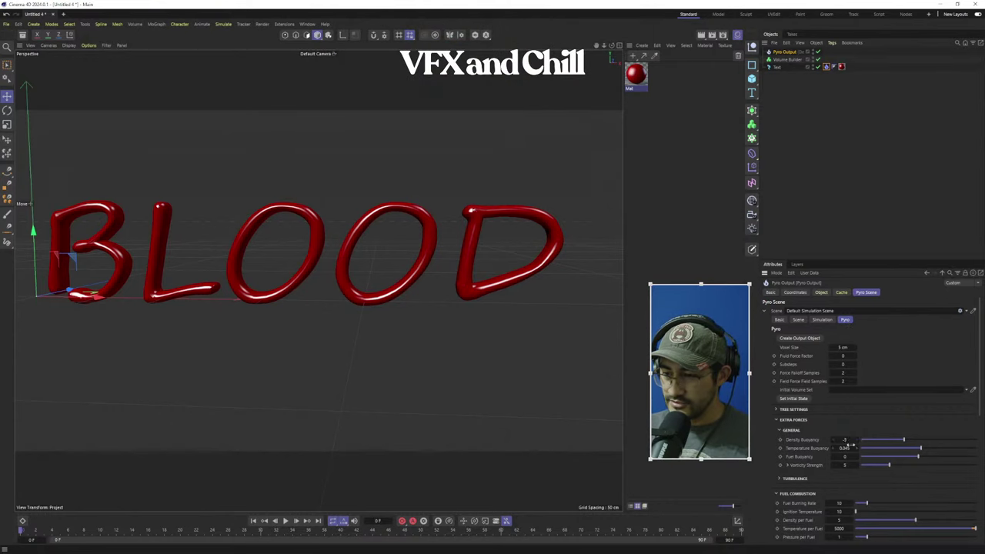
Try a Density Buoyancy of 2 in the Pyro scene's extra forces and undo the change
double_click(844, 448)
text(2)
key(Return)
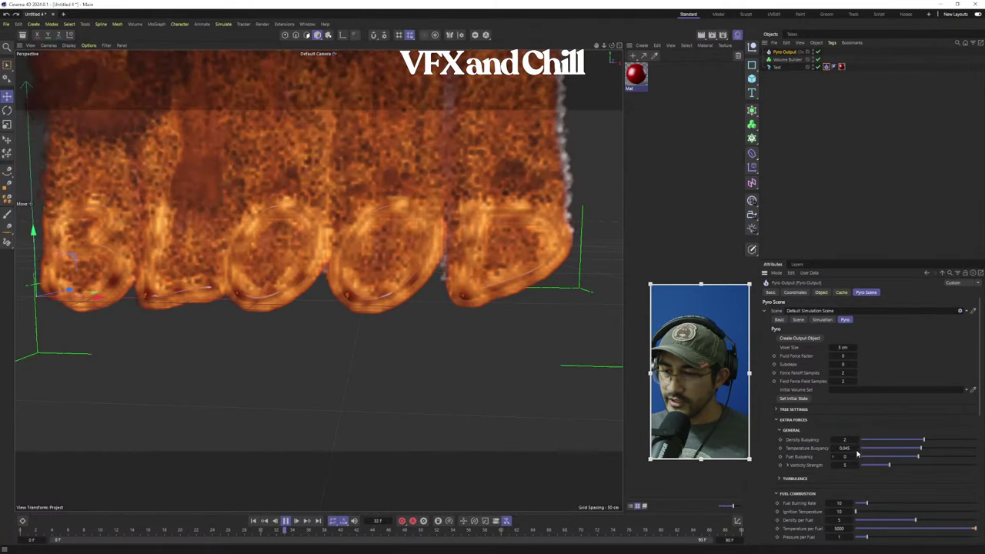
key(ctrl+z)
key(ctrl+z)
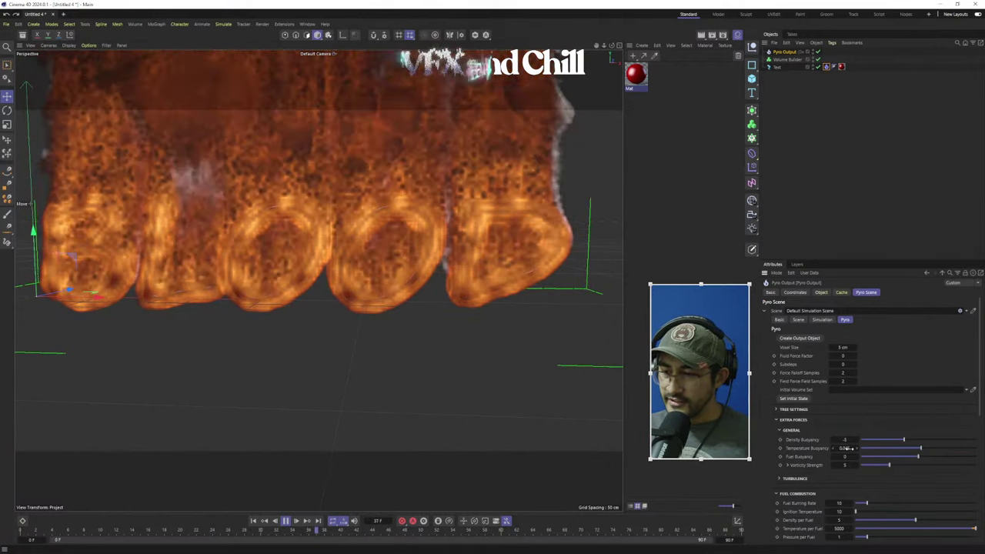
Set the Pyro scene's Temperature Buoyancy to -0.555 and replay the simulation from the start to check its downward flow
drag(849, 449, 817, 450)
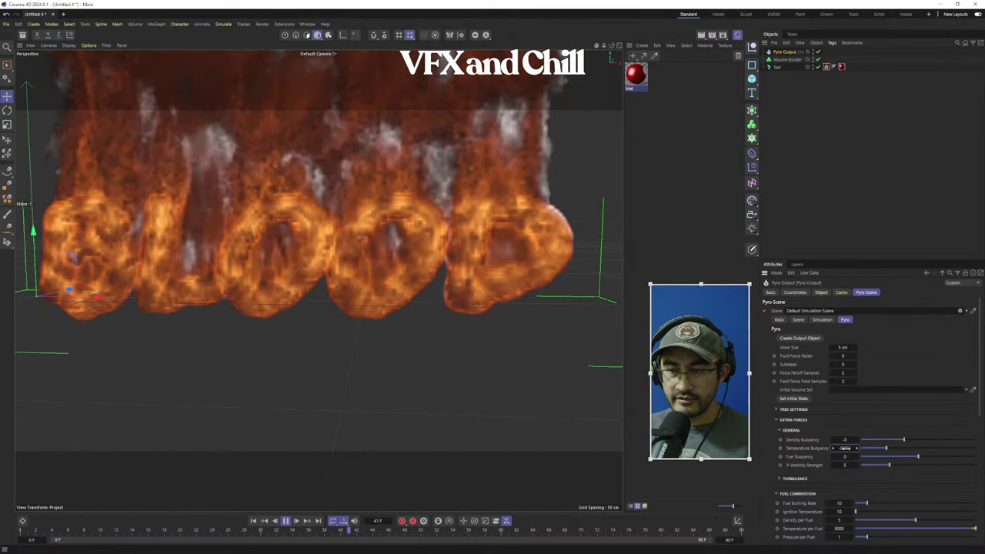
click(253, 521)
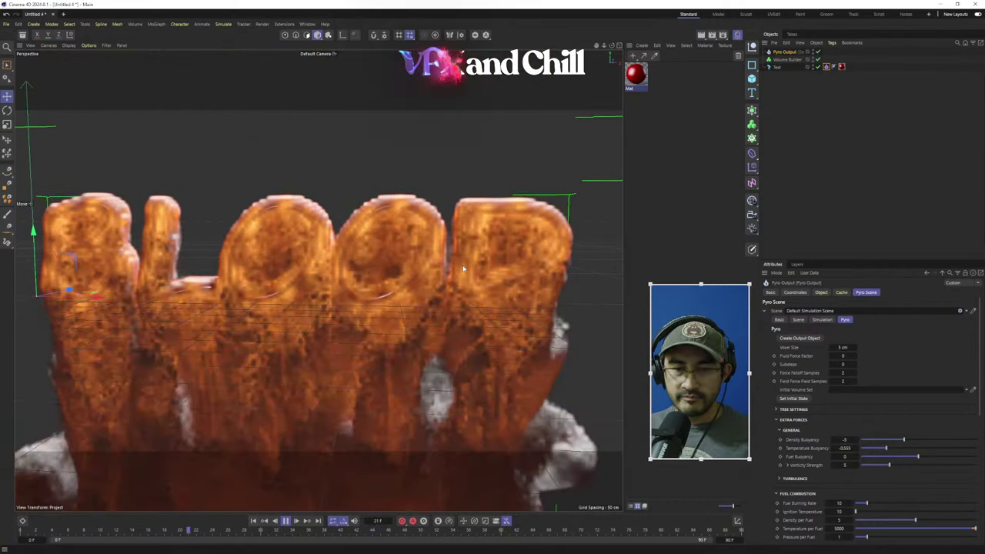
alt+drag(390, 302, 492, 303)
scroll(307, 288, down, 1)
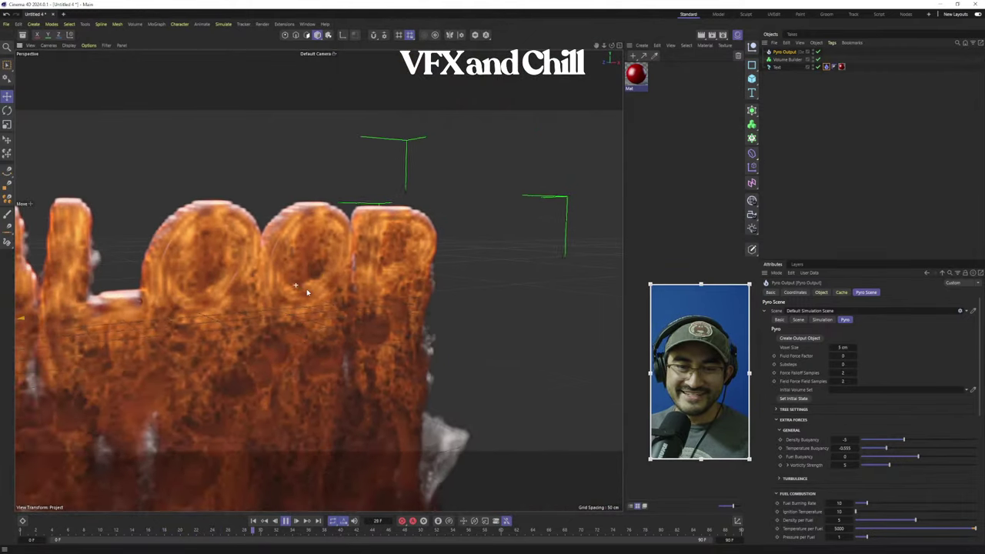
alt+drag(306, 289, 187, 268)
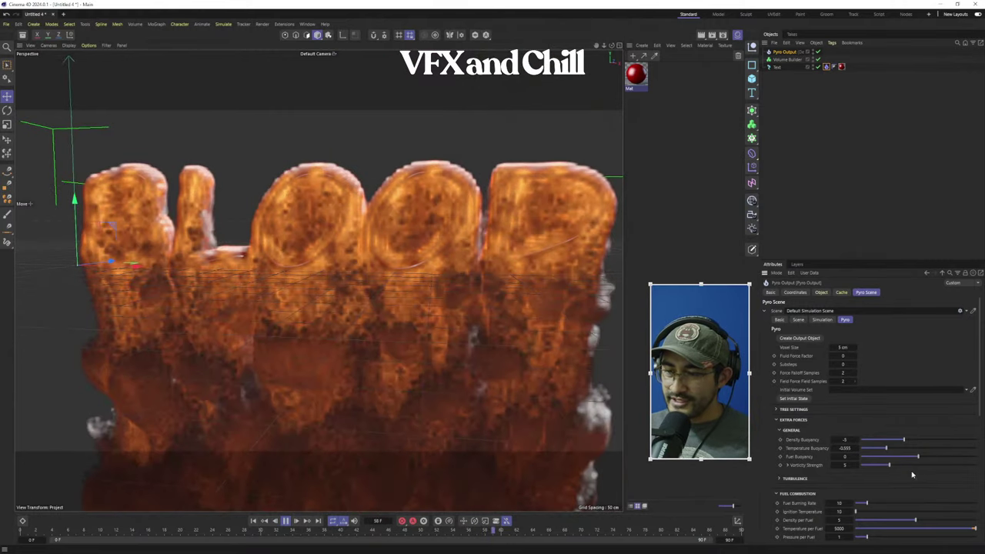
Turn off Draw Pyro for the scene, stop the restarted playback at frame 10, and hide the Pyro Output in the viewport
scroll(917, 469, down, 5)
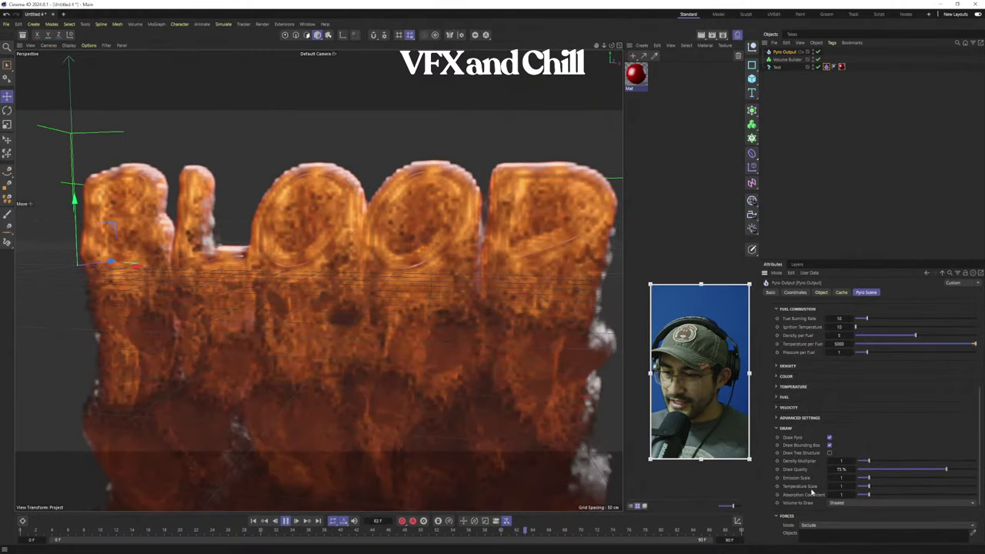
click(830, 438)
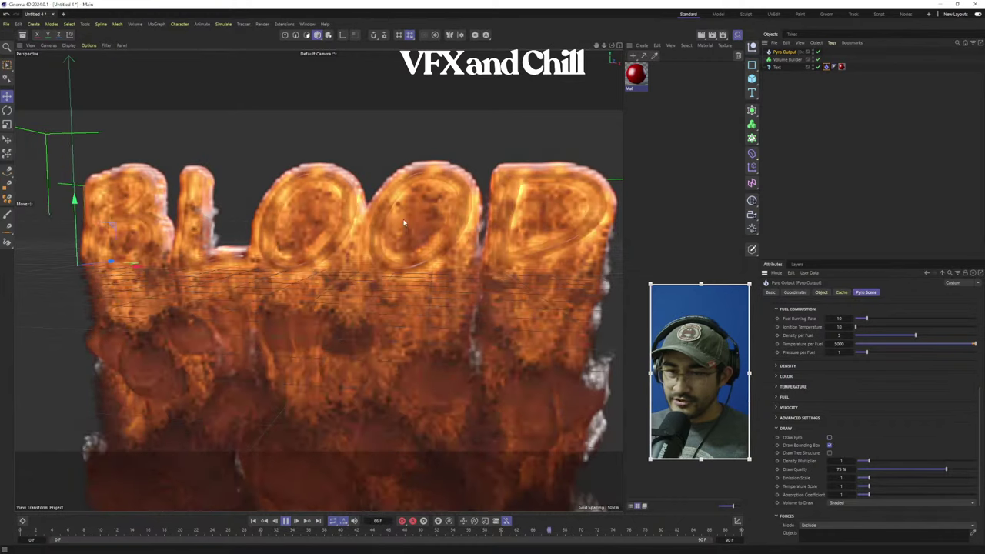
click(254, 521)
click(285, 521)
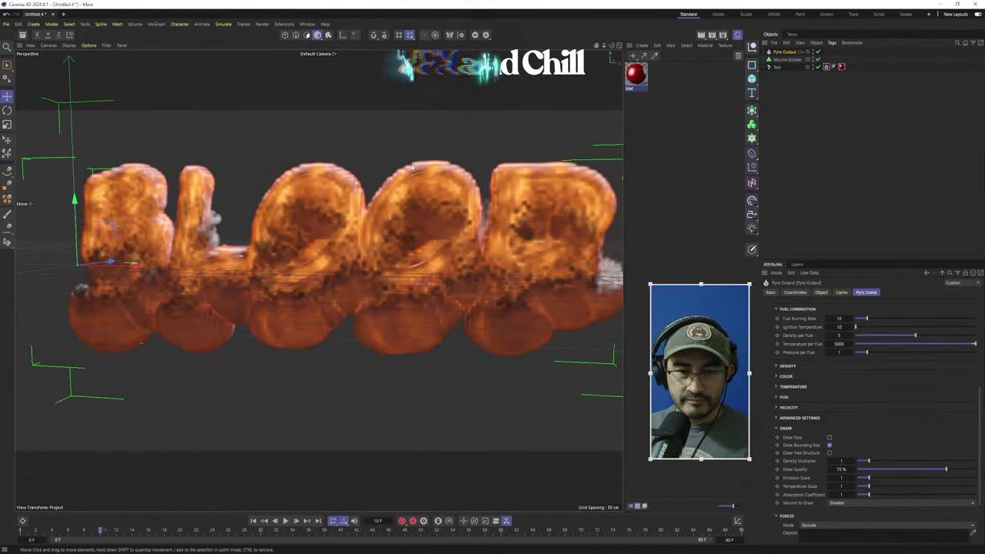
click(815, 53)
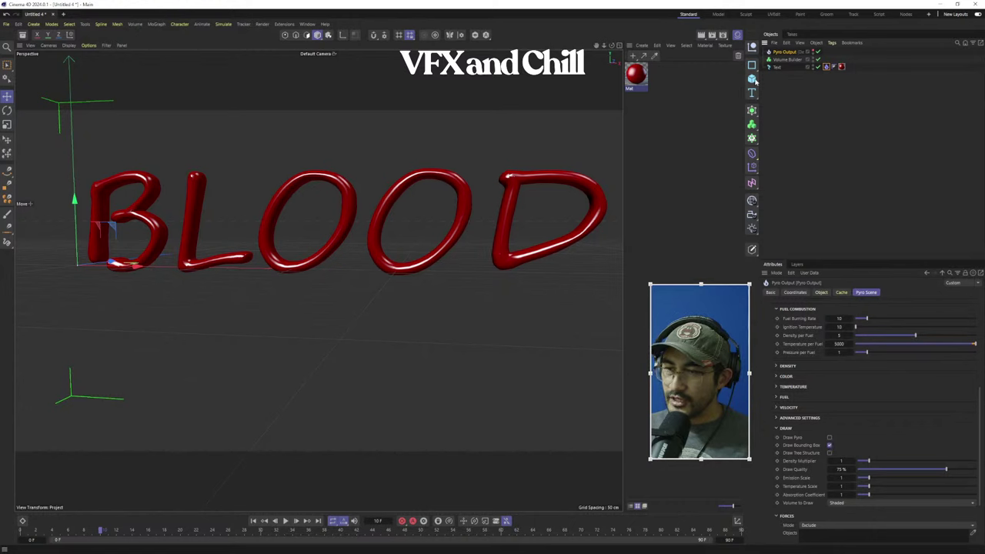
Add a Volume Mesher and make the Pyro Output its child
click(754, 125)
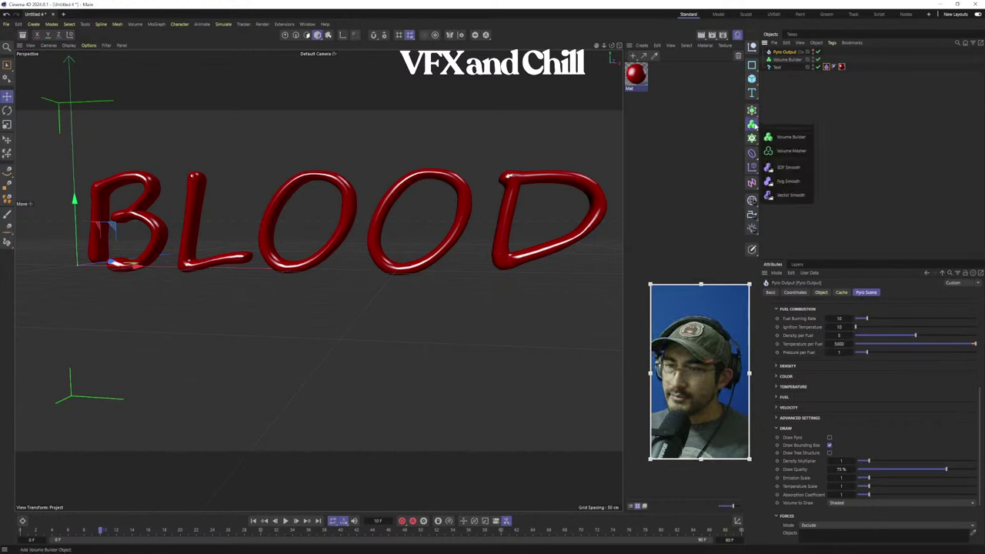
click(785, 149)
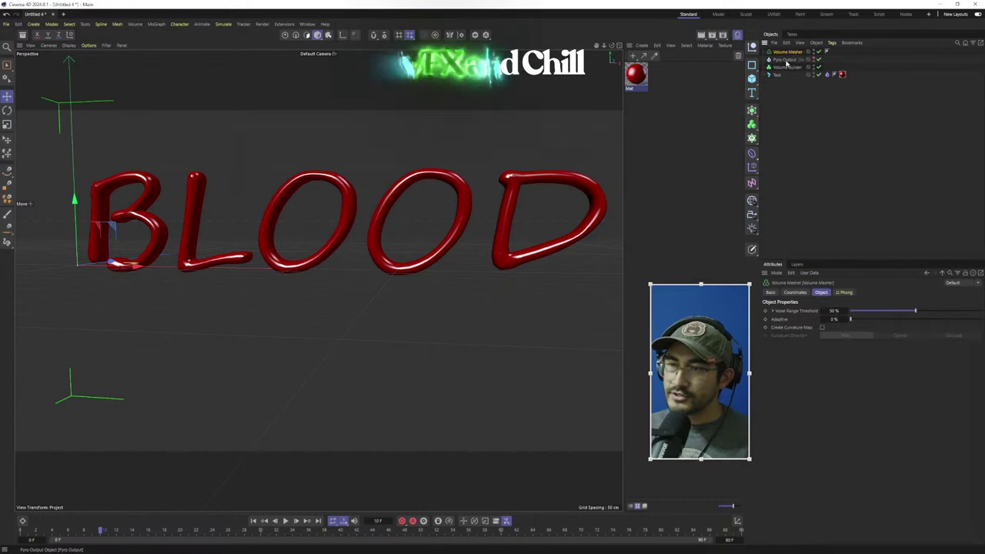
click(787, 59)
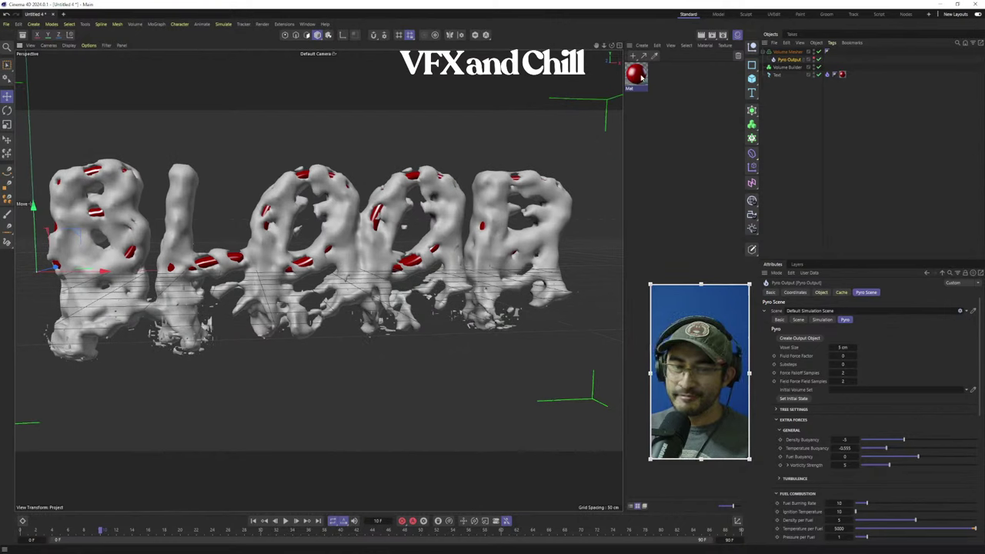
Look through the Pyro Emitter and Pyro scene settings and set the Pyro Output's Temperature to Off
click(787, 51)
click(791, 59)
click(827, 74)
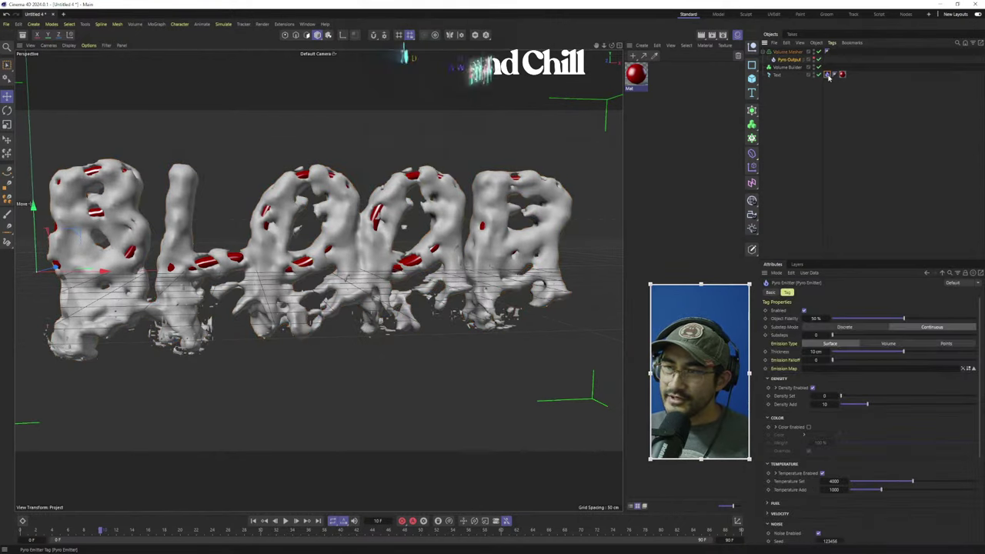
click(787, 44)
click(776, 54)
click(789, 59)
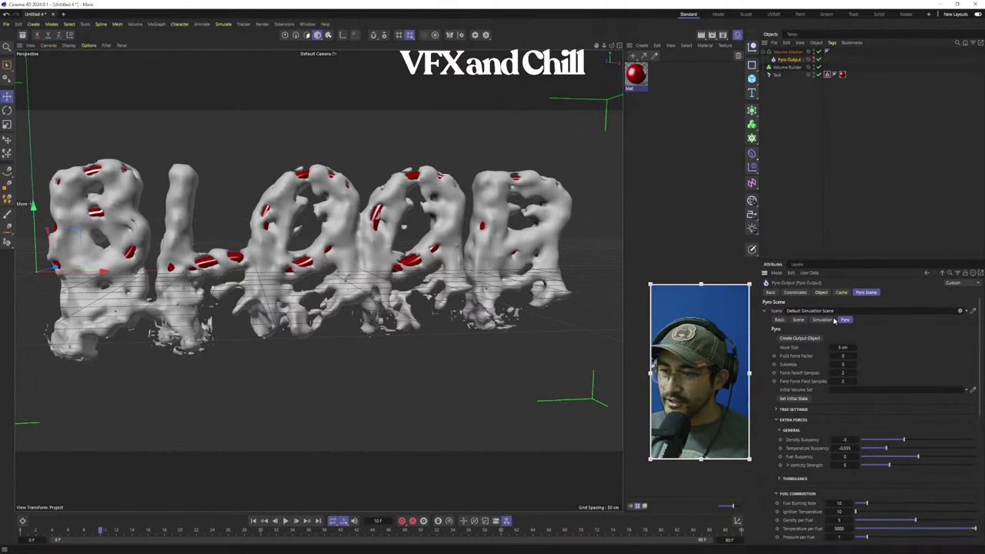
click(799, 320)
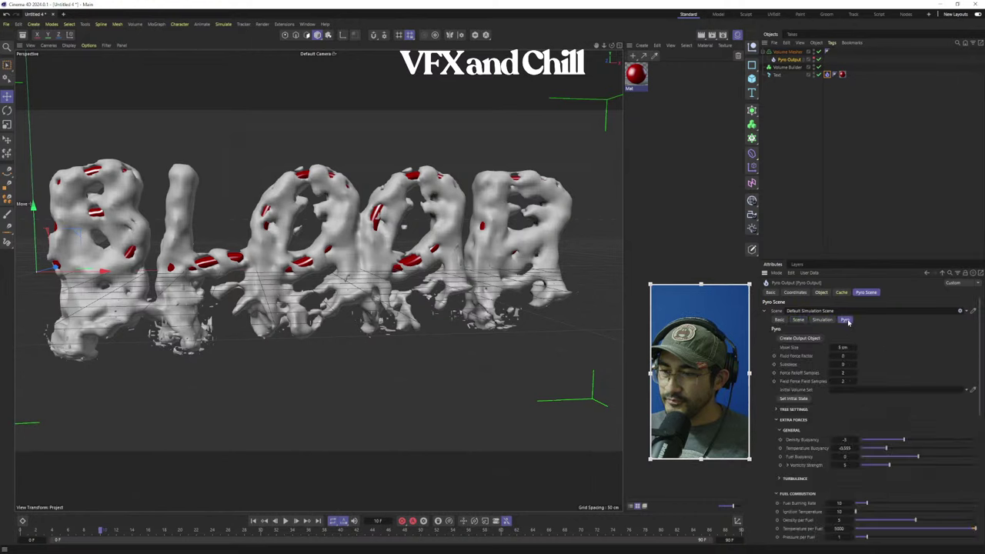
click(821, 293)
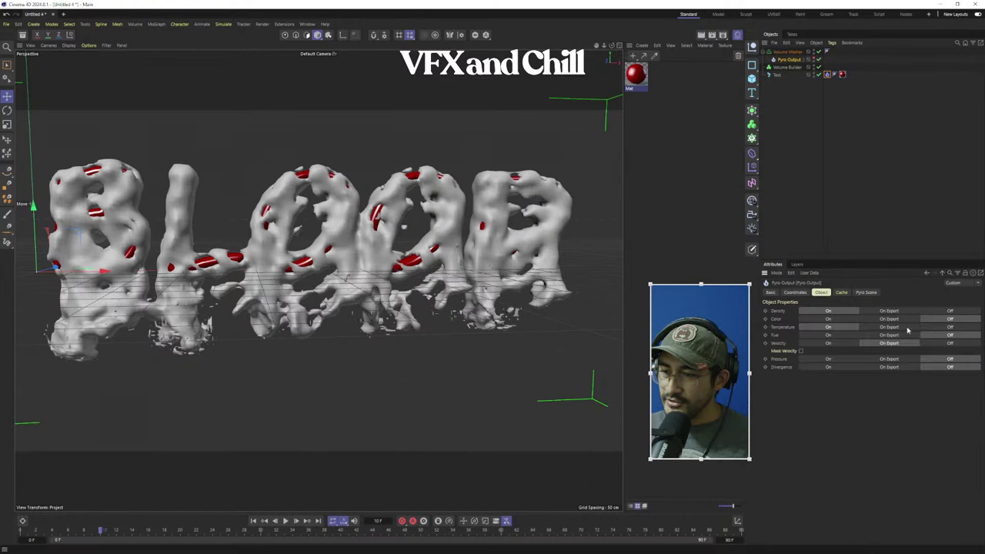
click(930, 328)
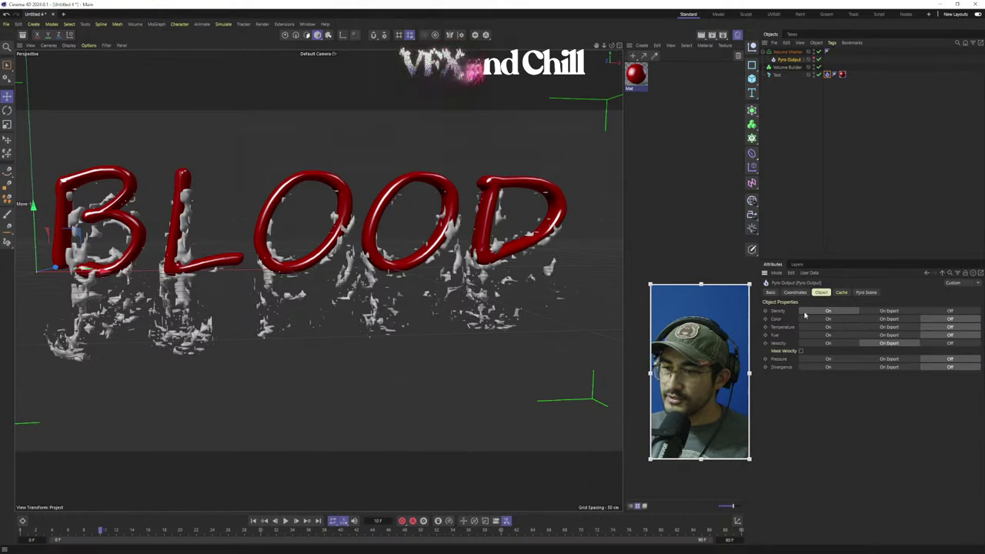
Lower the Volume Mesher's Voxel Range Threshold to 3%
click(792, 53)
drag(916, 311, 844, 319)
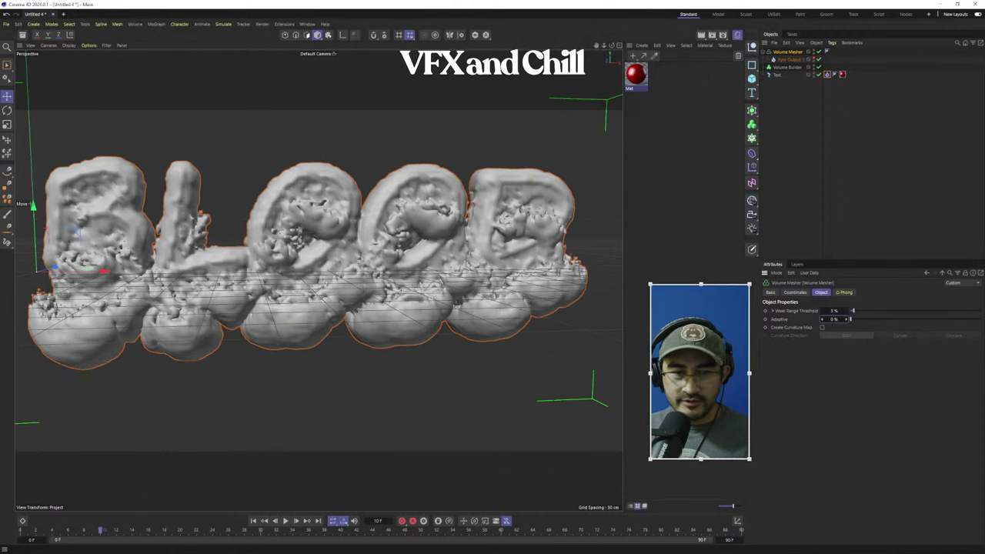
Set Density Add to 5 on the text's Pyro Emitter tag and replay the simulation from the start
click(791, 59)
click(828, 74)
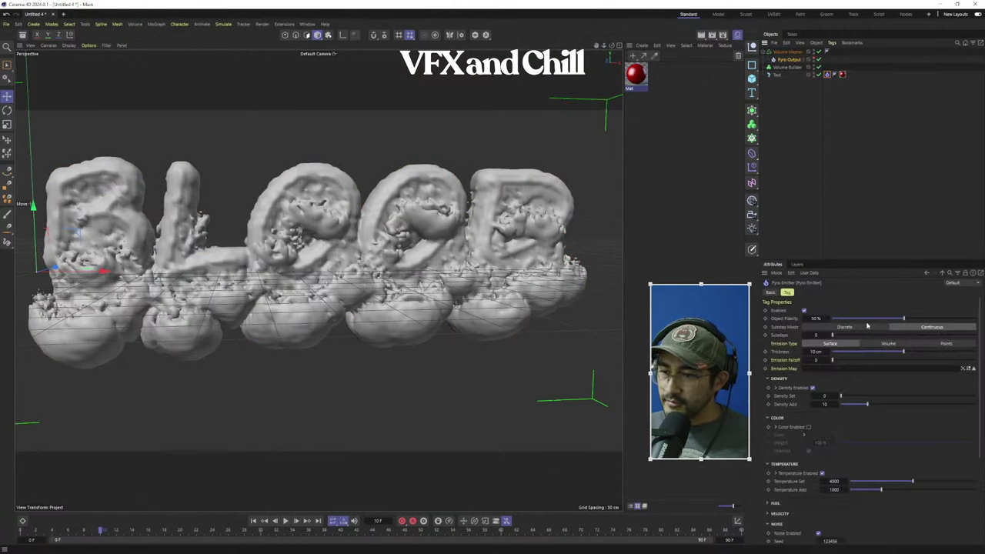
click(852, 408)
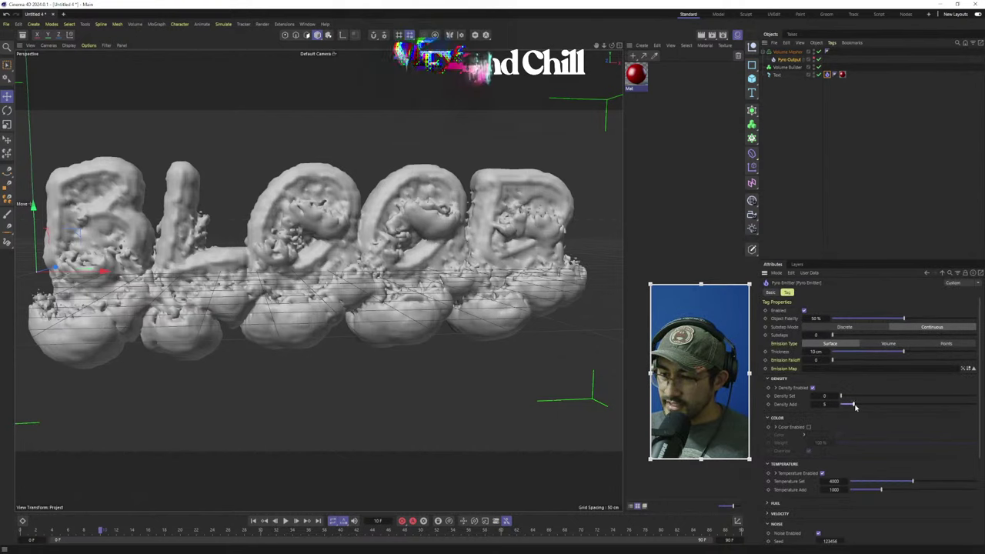
click(254, 523)
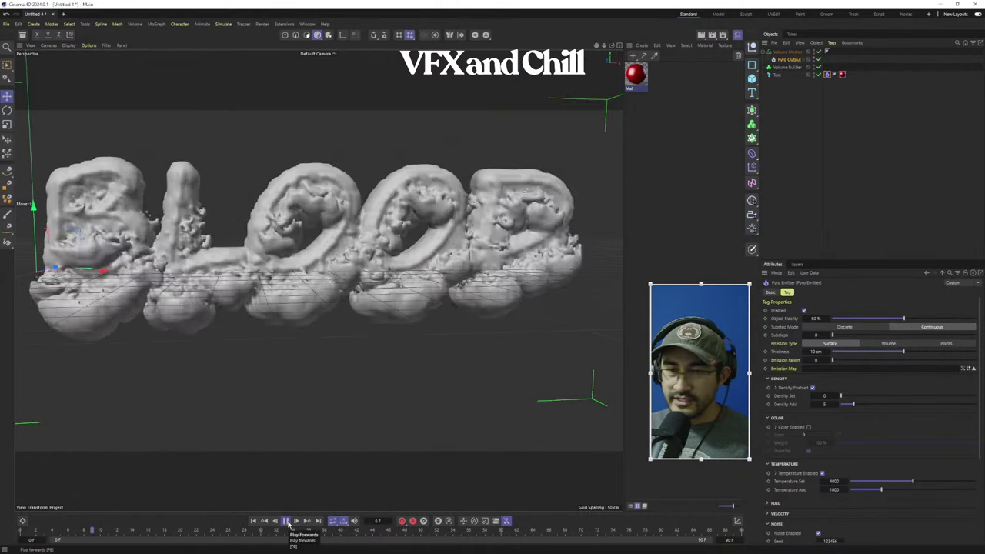
alt+drag(416, 316, 330, 315)
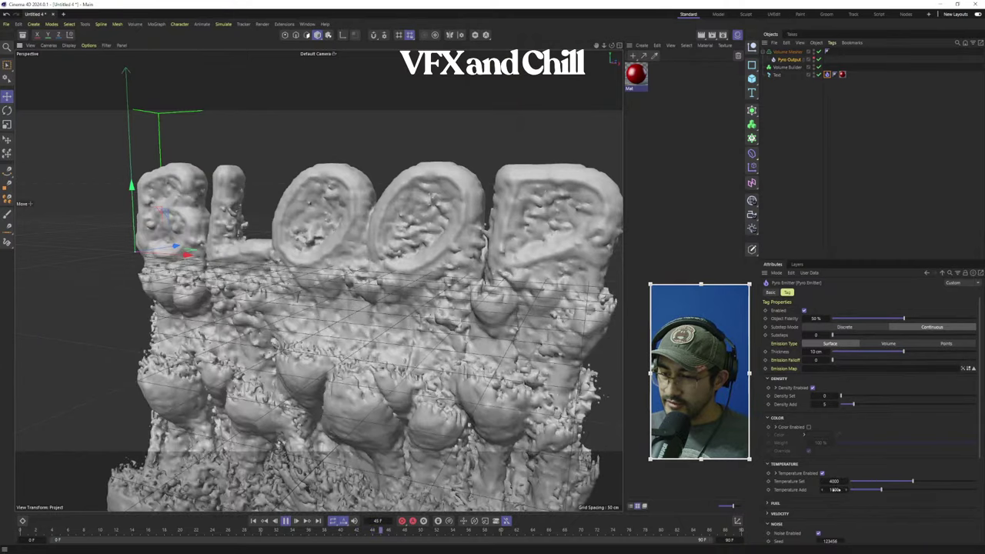
Set the Pyro Emitter's Temperature Set to 900, Temperature Add to 570 and Thickness to about 3.23 cm, replaying the simulation
drag(835, 490, 775, 481)
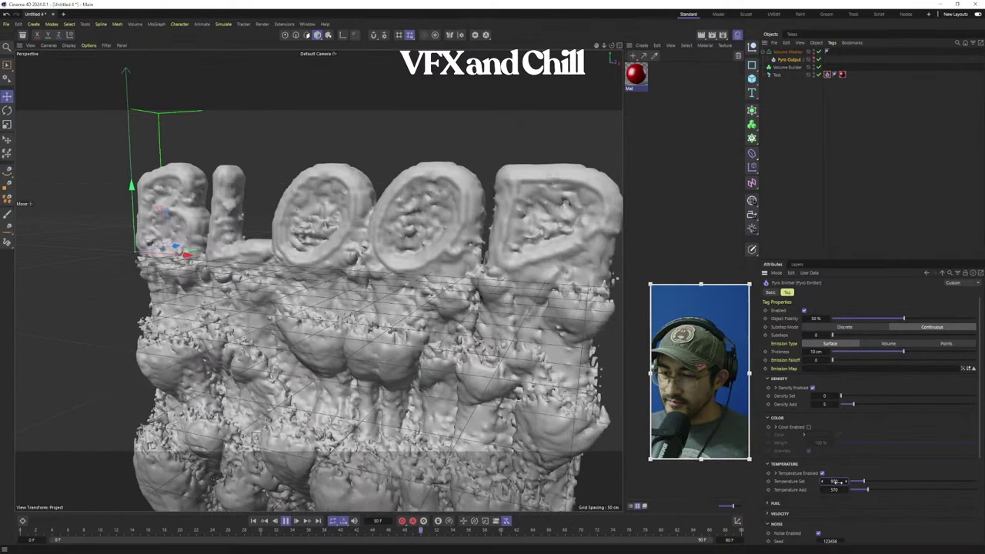
click(254, 521)
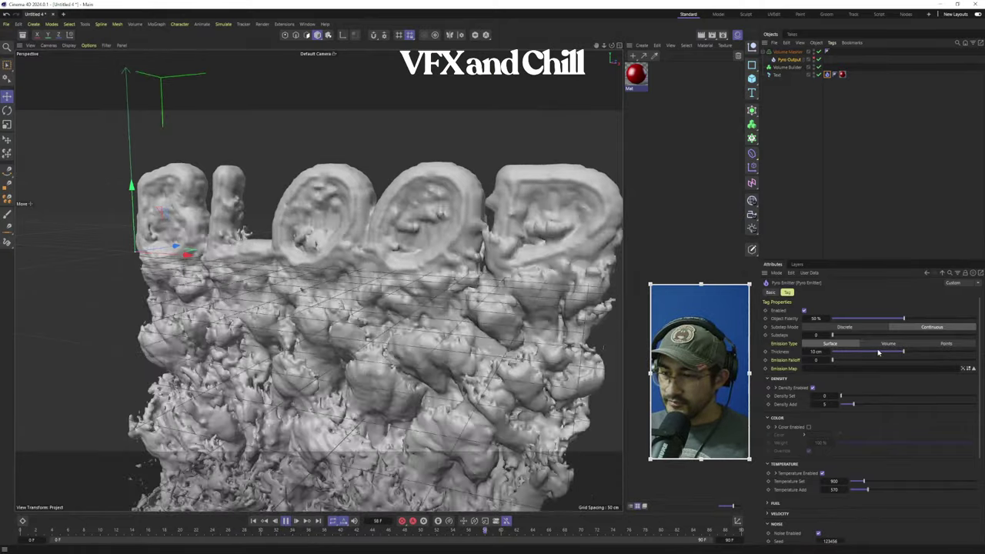
drag(880, 352, 856, 356)
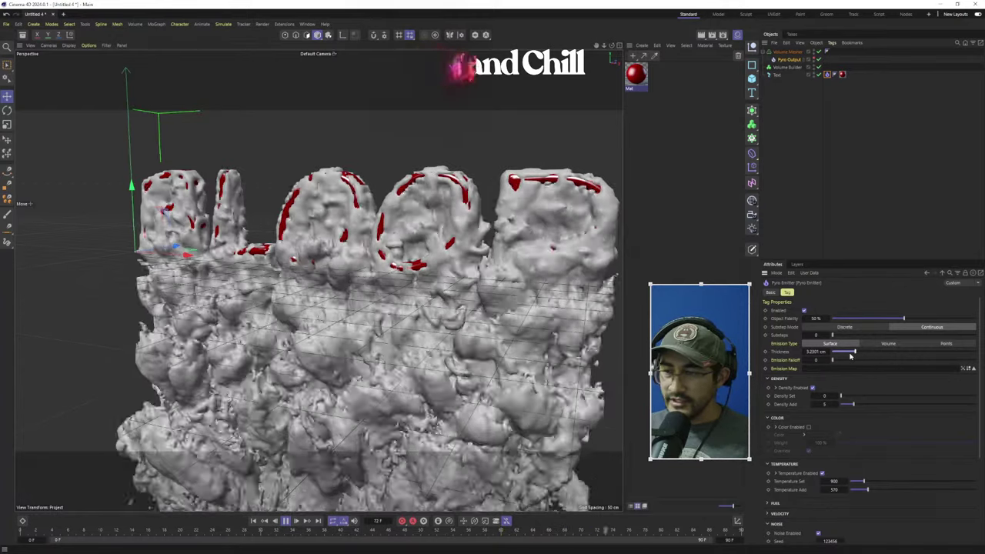
Apply the red material to the Volume Mesher
alt+drag(412, 311, 500, 320)
drag(636, 75, 746, 74)
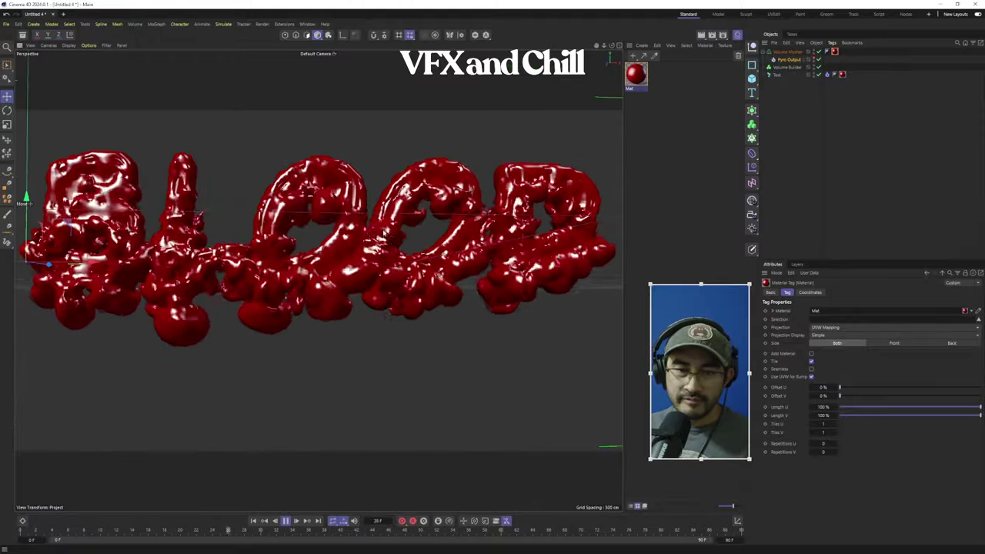
Examine the Pyro Output's scene settings, including the expanded Density section, while the simulation plays
click(789, 59)
click(860, 291)
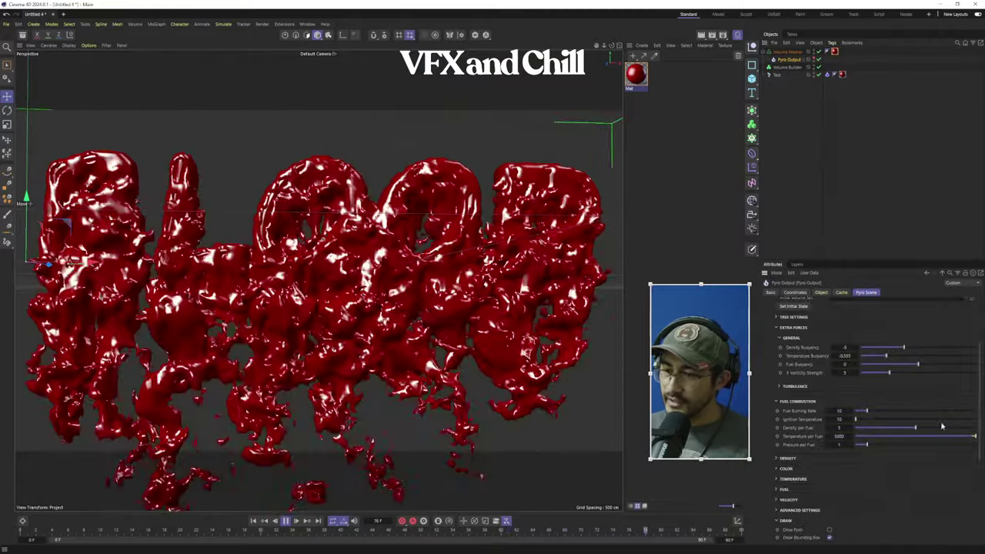
click(786, 459)
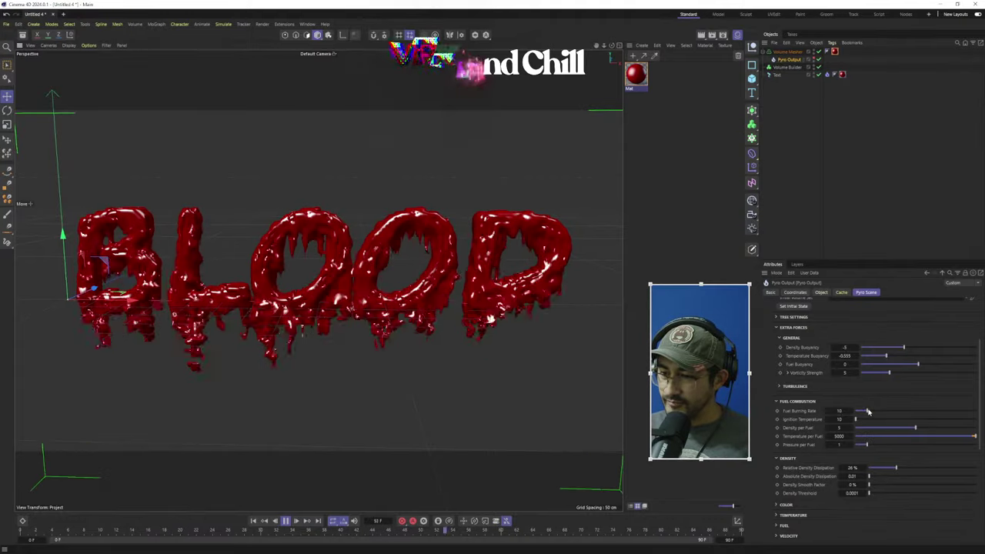
scroll(859, 343, up, 3)
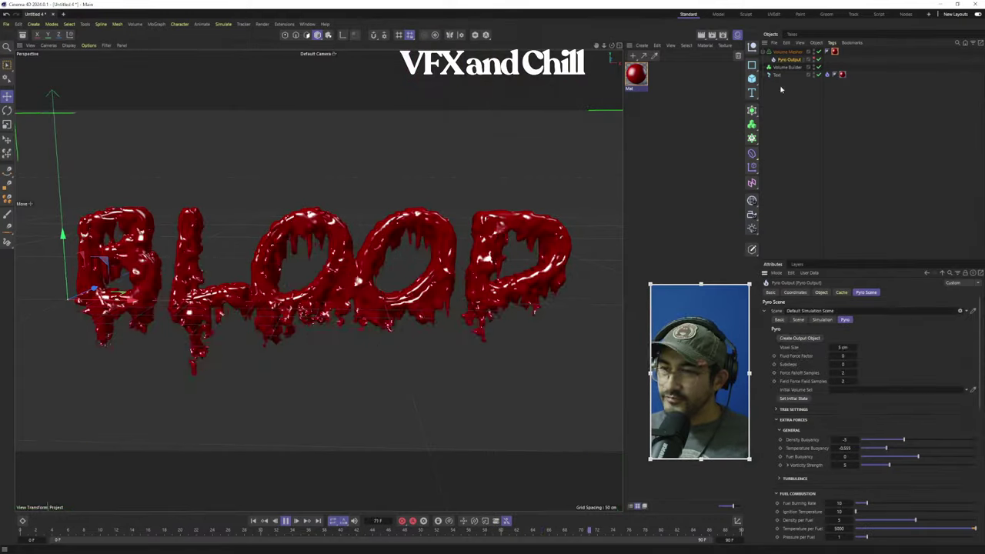
Add a Smoothing deformer and place it as a child of the Volume Mesher
click(787, 52)
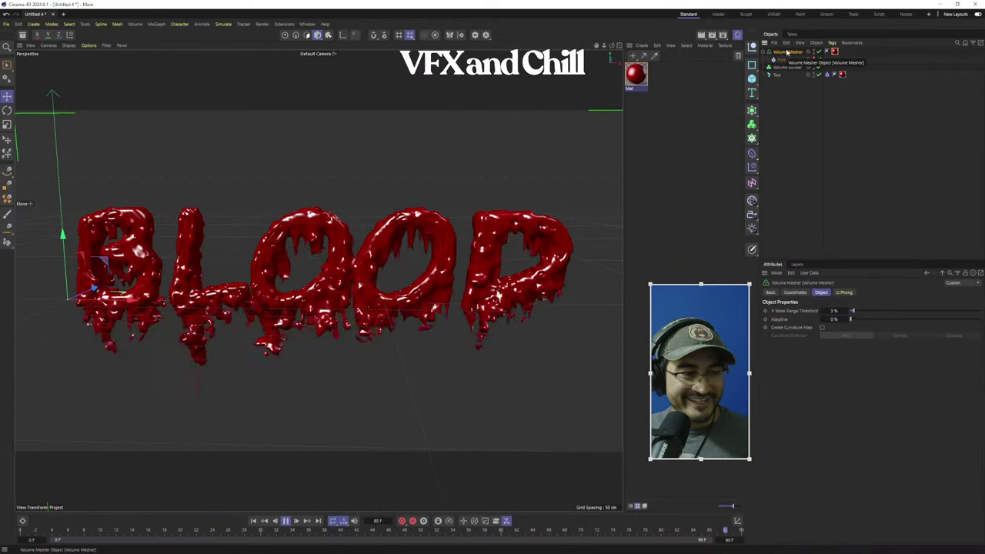
click(754, 110)
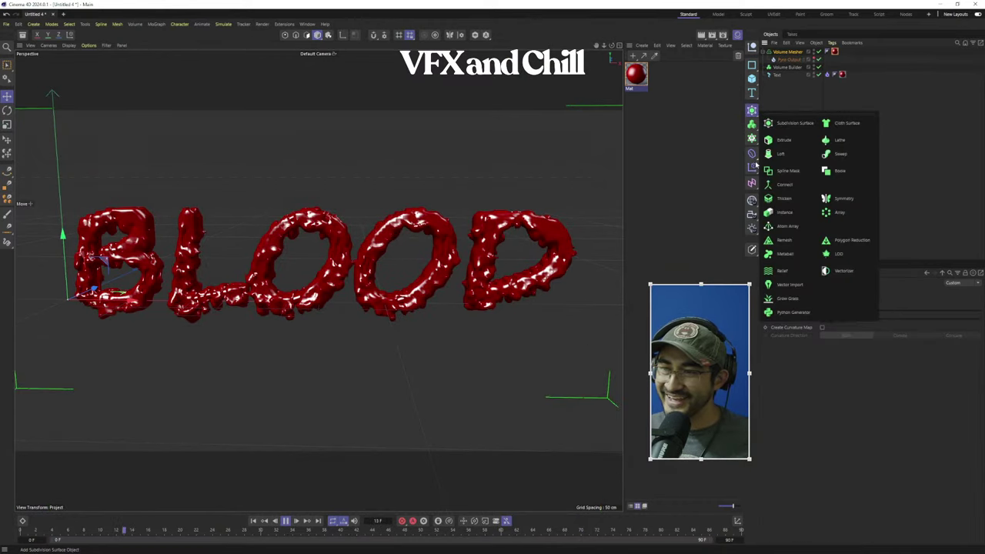
click(752, 153)
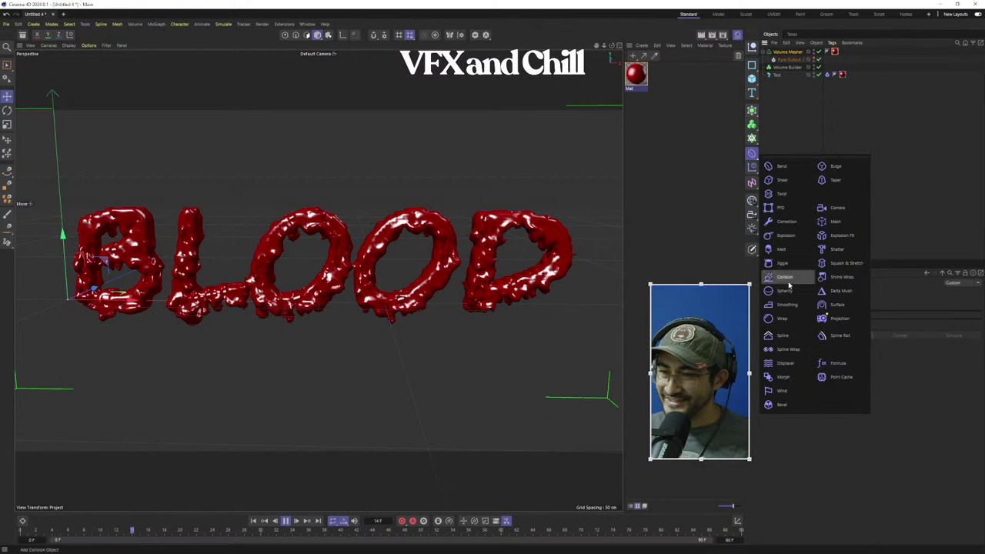
click(789, 305)
drag(790, 53, 787, 60)
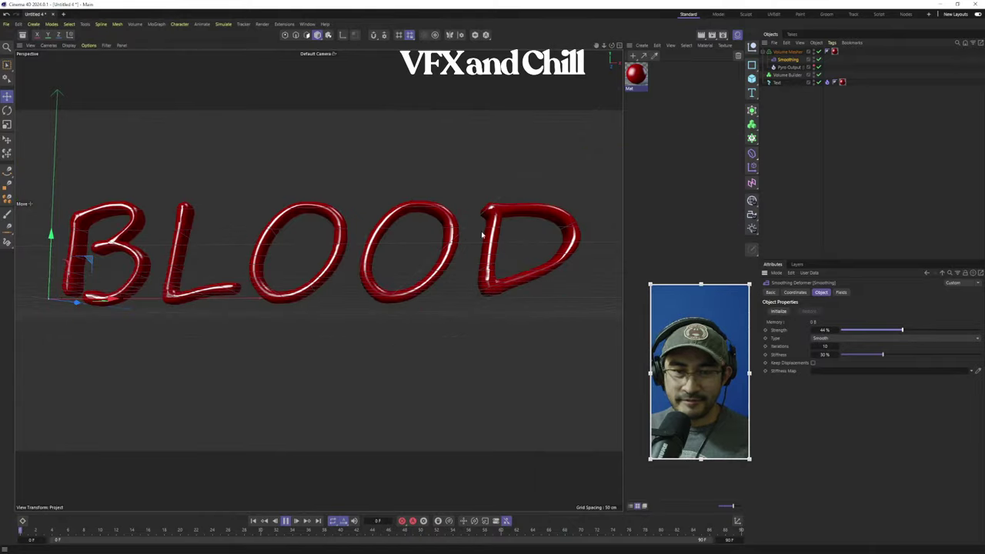
Set the Pyro Output's Relative Density Dissipation to 10 % and check the longer drips on the letters
click(789, 67)
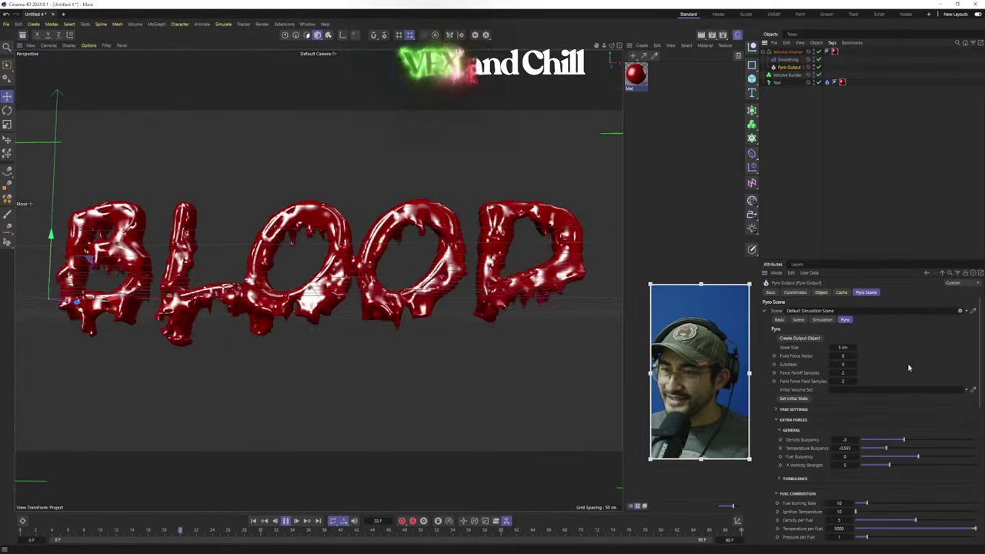
click(846, 320)
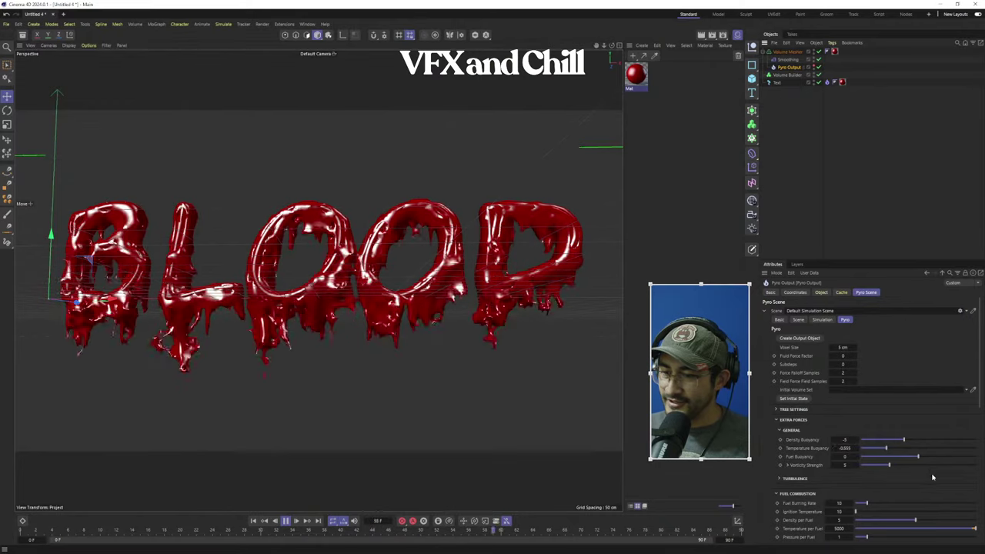
scroll(923, 477, down, 6)
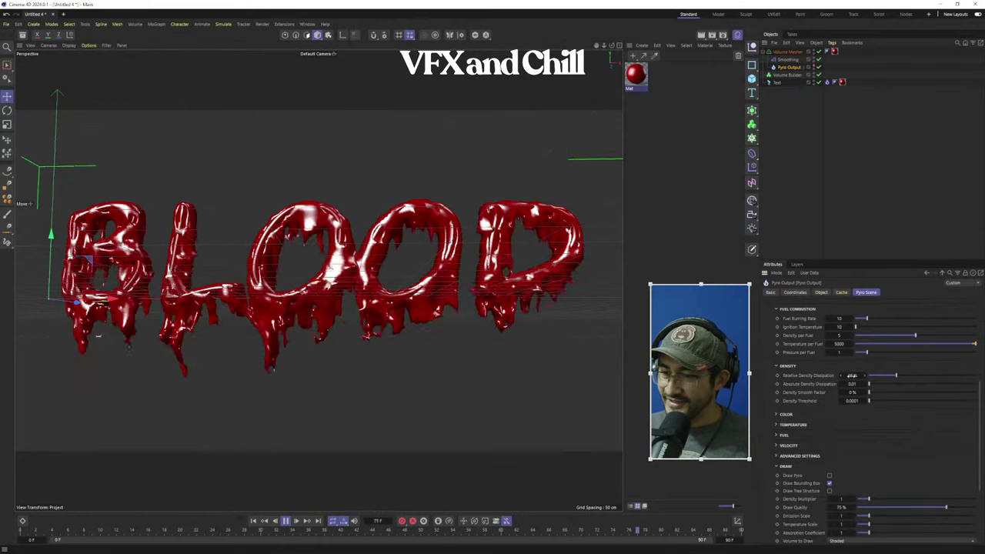
click(852, 375)
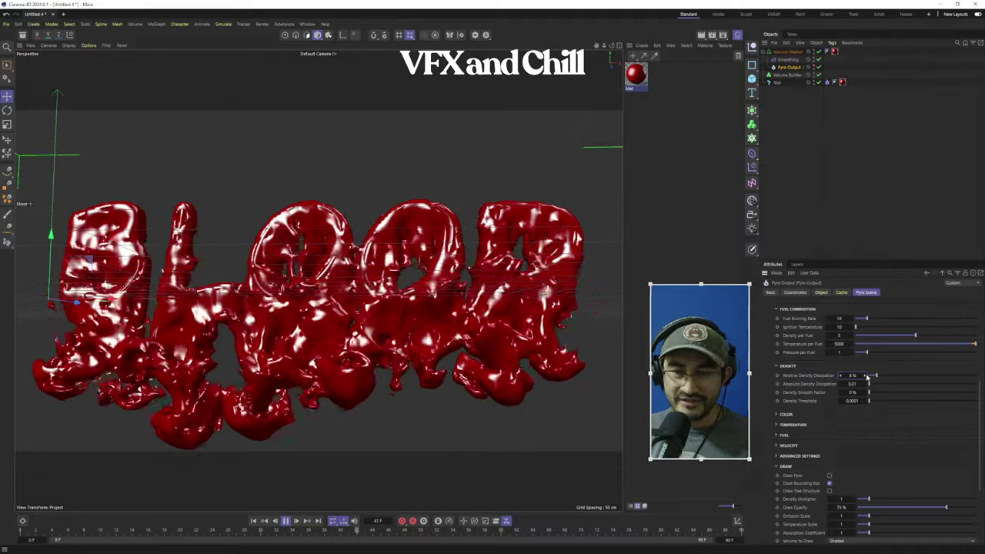
click(865, 376)
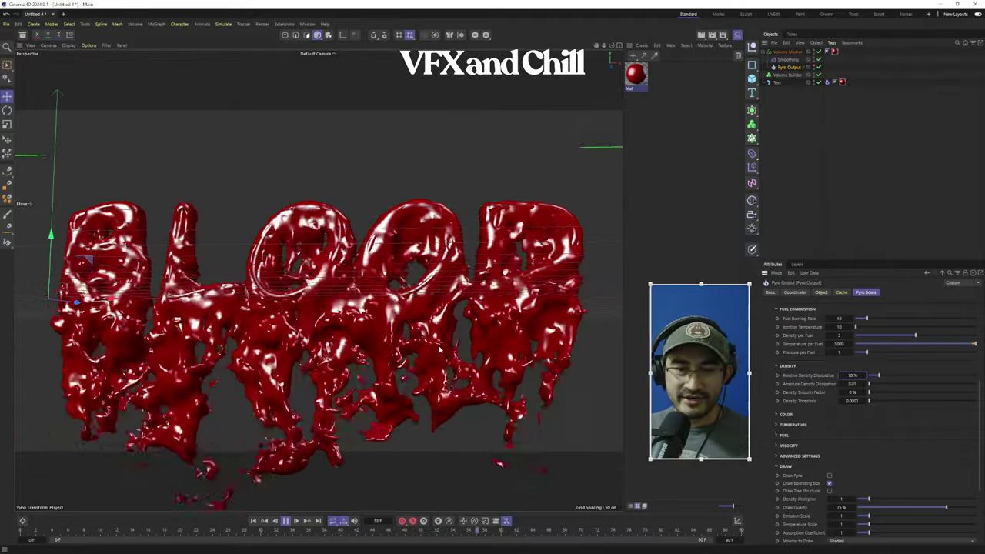
alt+drag(416, 270, 531, 247)
scroll(324, 311, down, 2)
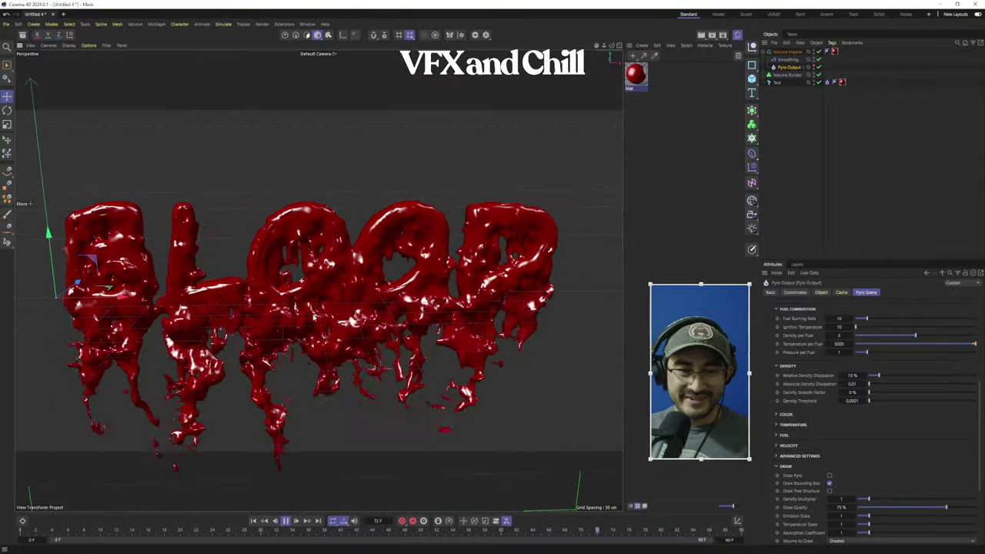
alt+drag(325, 311, 338, 308)
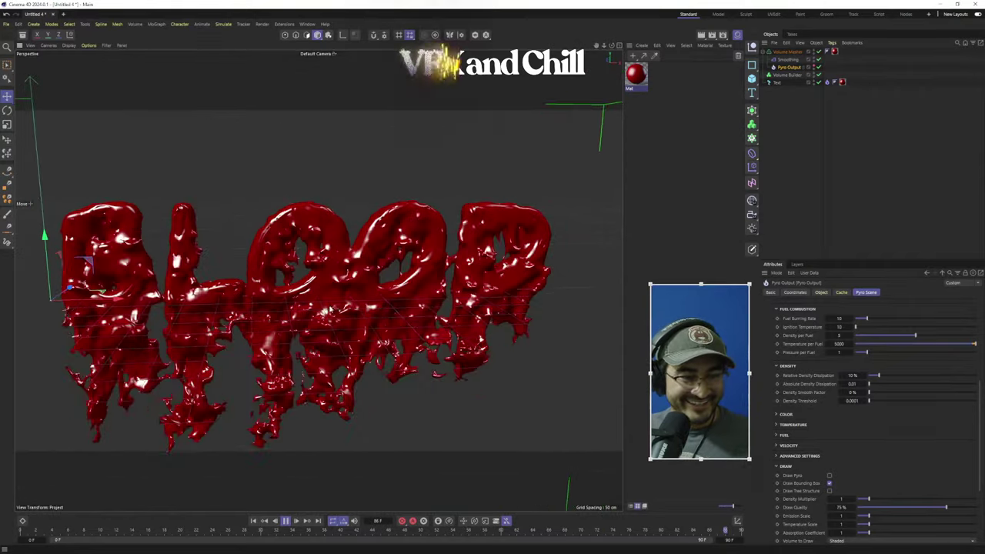
Add a Plane object to the scene and give it a Collider simulation tag
click(752, 83)
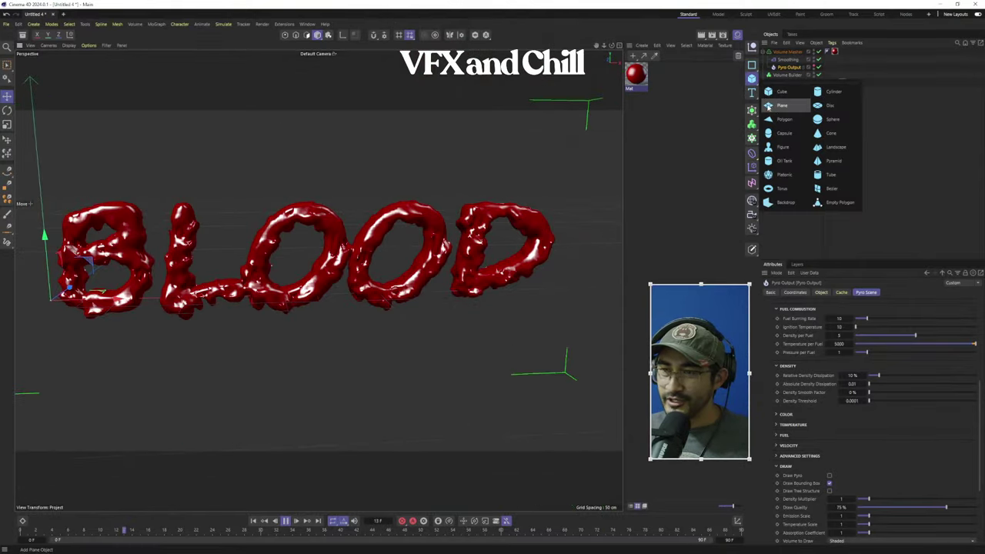
click(779, 105)
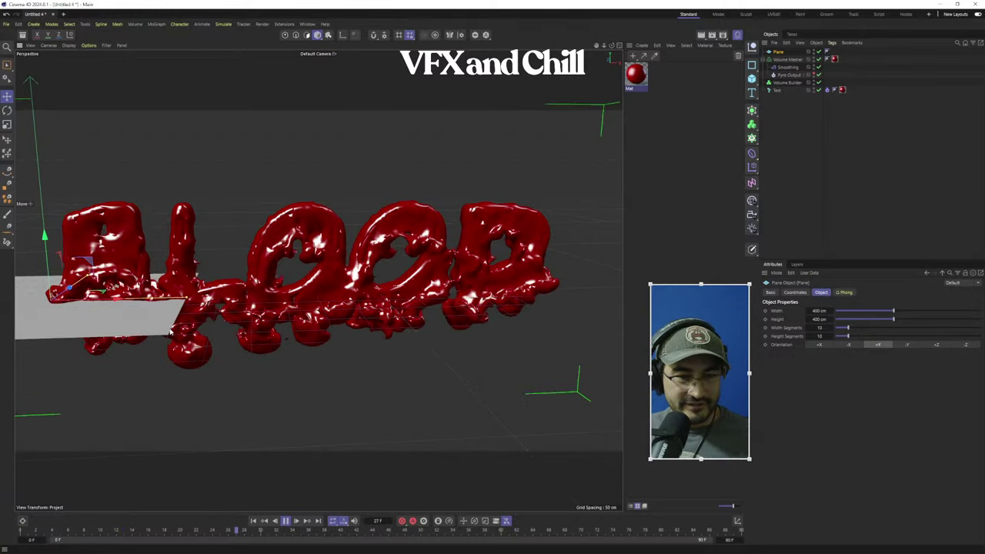
right_click(777, 52)
mouse_move(833, 168)
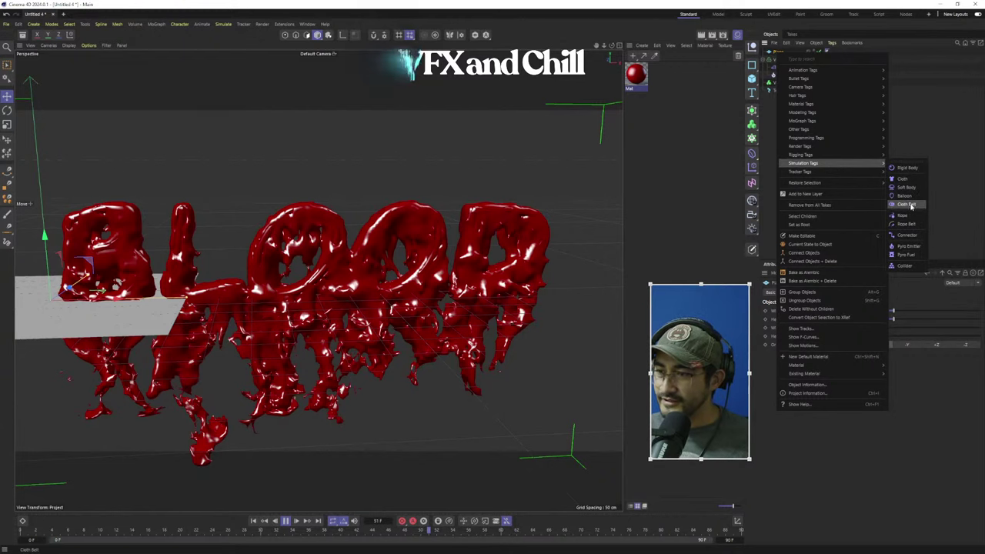
click(903, 266)
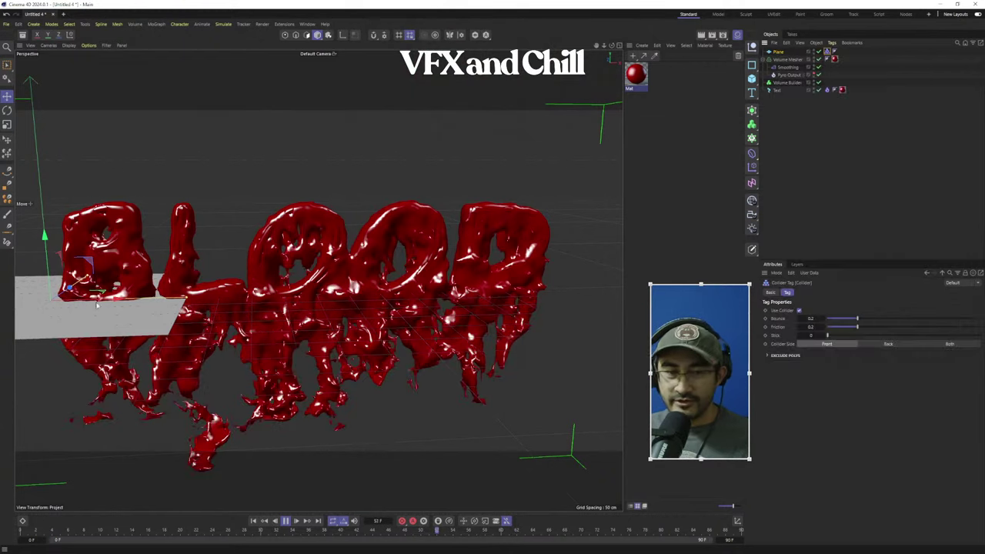
Move the plane down and across beneath the BLOOD text, enlarging it into a floor under the whole word
drag(46, 240, 50, 268)
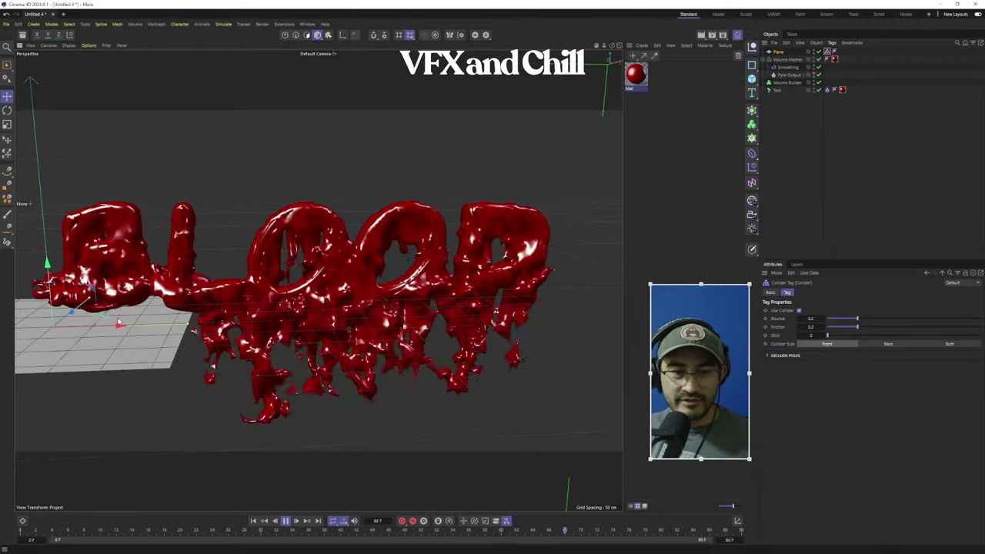
drag(119, 324, 403, 331)
alt+drag(332, 389, 591, 341)
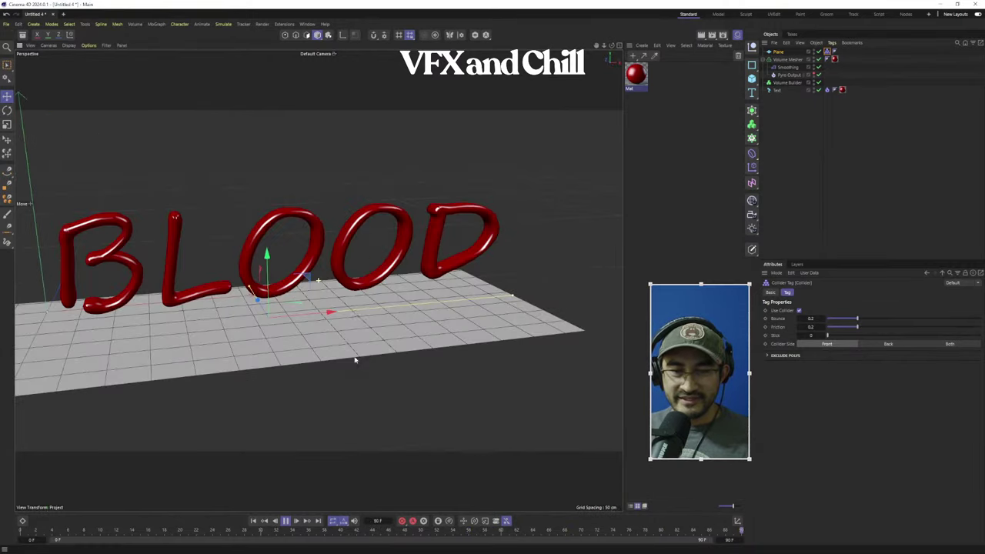
alt+middle_drag(355, 360, 378, 436)
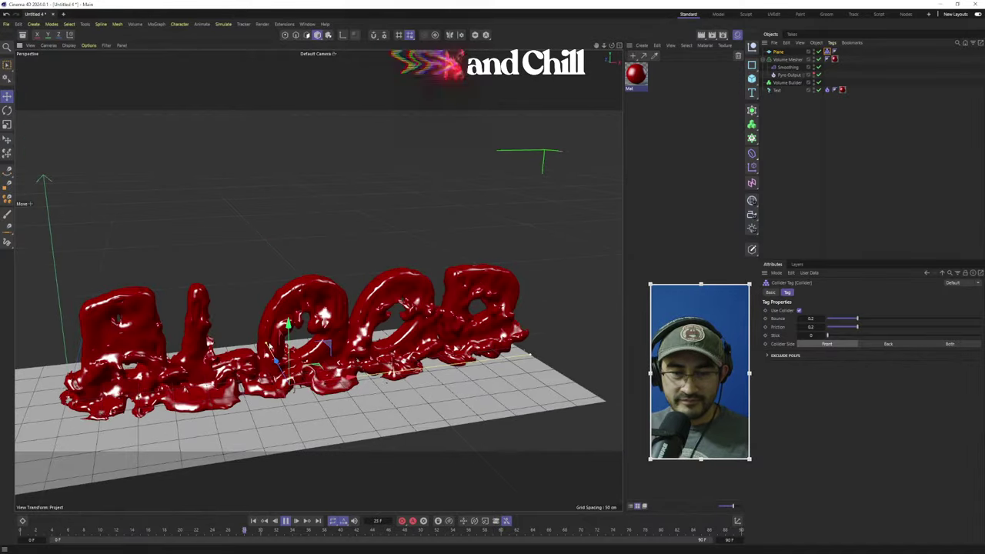
drag(270, 347, 249, 310)
Examine up close how the blood meets the floor plane, plus the Volume Builder and Volume Mesher properties
scroll(340, 352, up, 1)
alt+drag(339, 352, 384, 292)
scroll(336, 344, up, 3)
scroll(337, 345, up, 1)
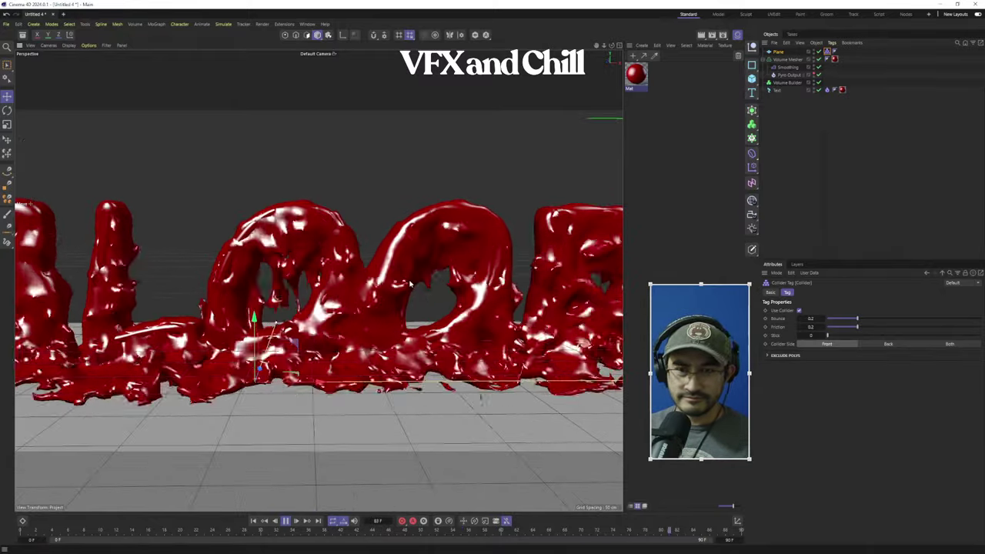
scroll(332, 327, up, 4)
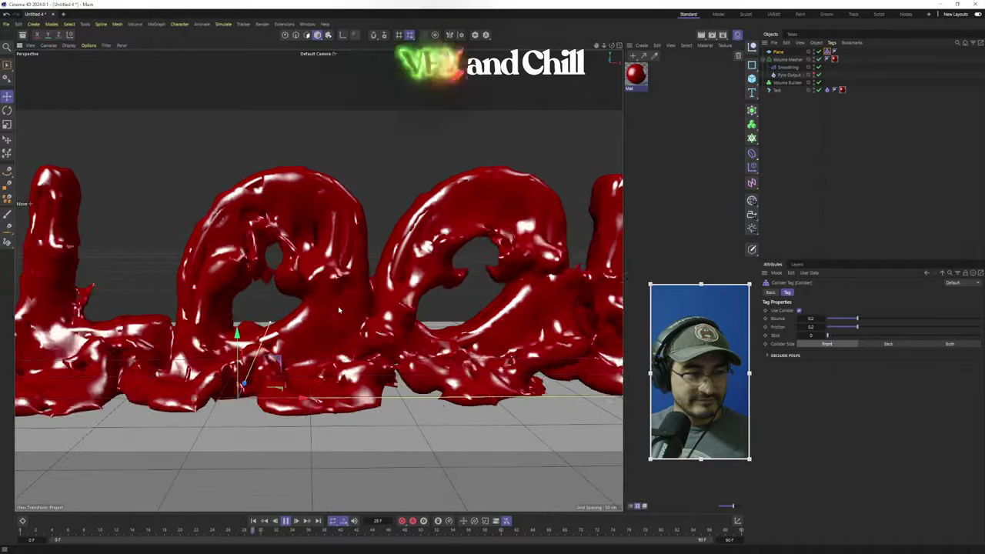
alt+drag(339, 311, 401, 304)
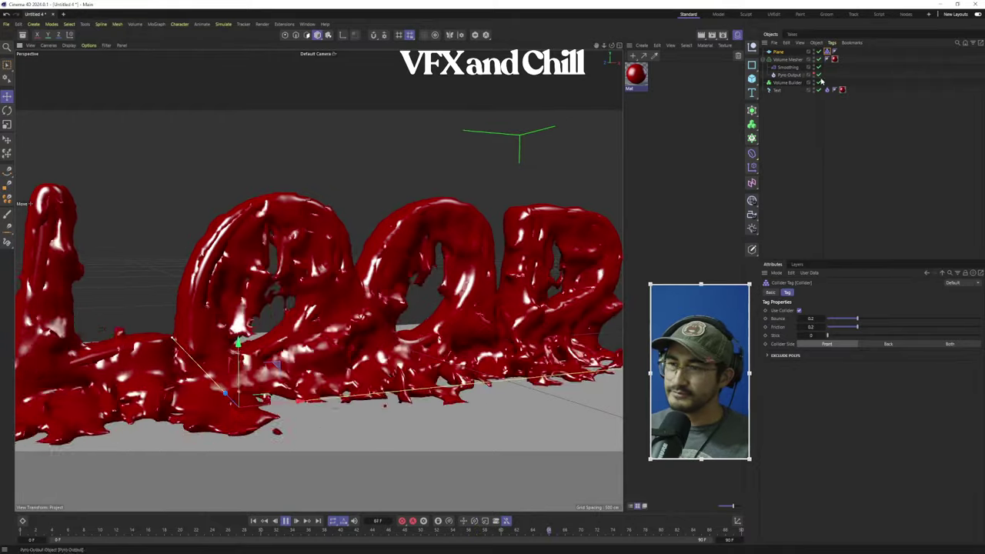
click(787, 82)
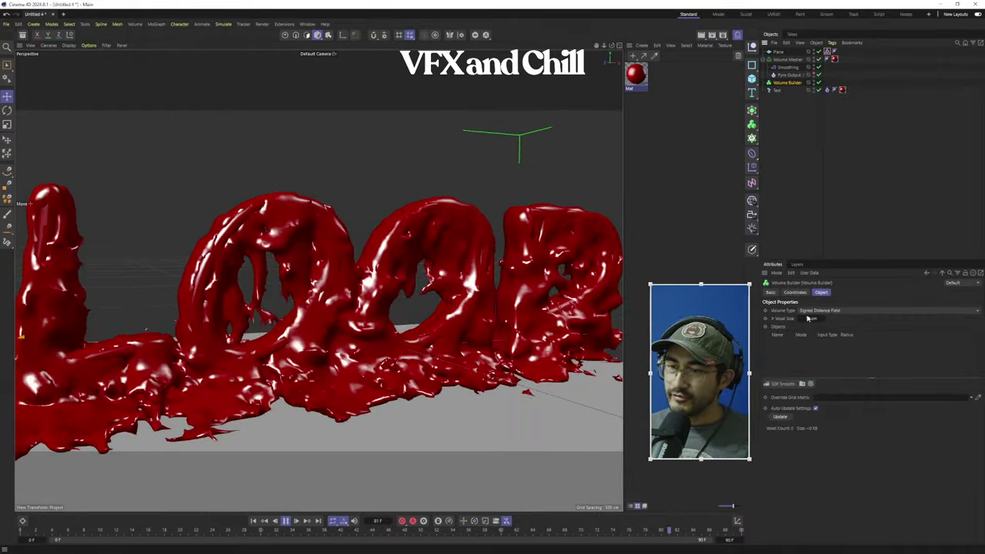
click(787, 60)
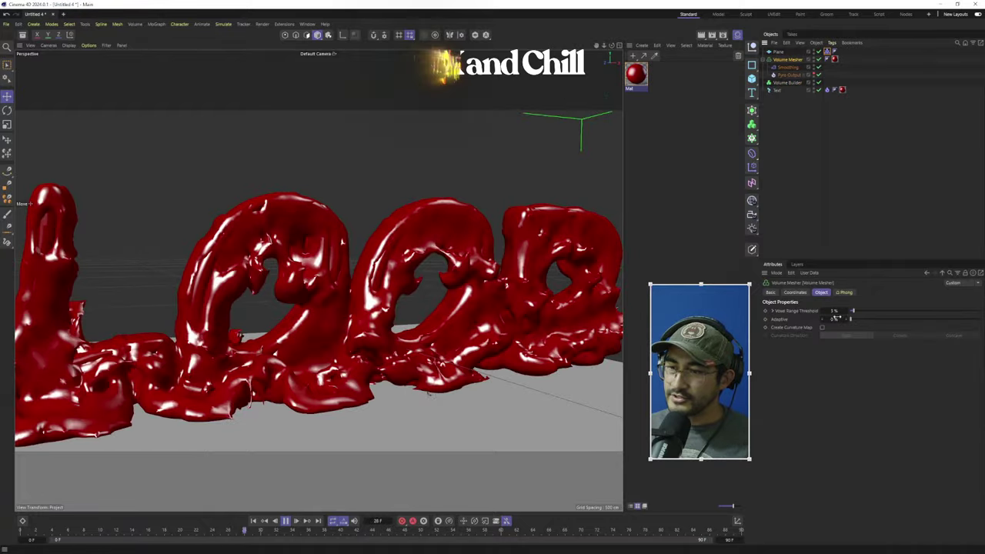
Set the Pyro Output's Voxel Size to 3 cm, Density Buoyancy to -13 and Temperature Buoyancy to -0.175
click(802, 75)
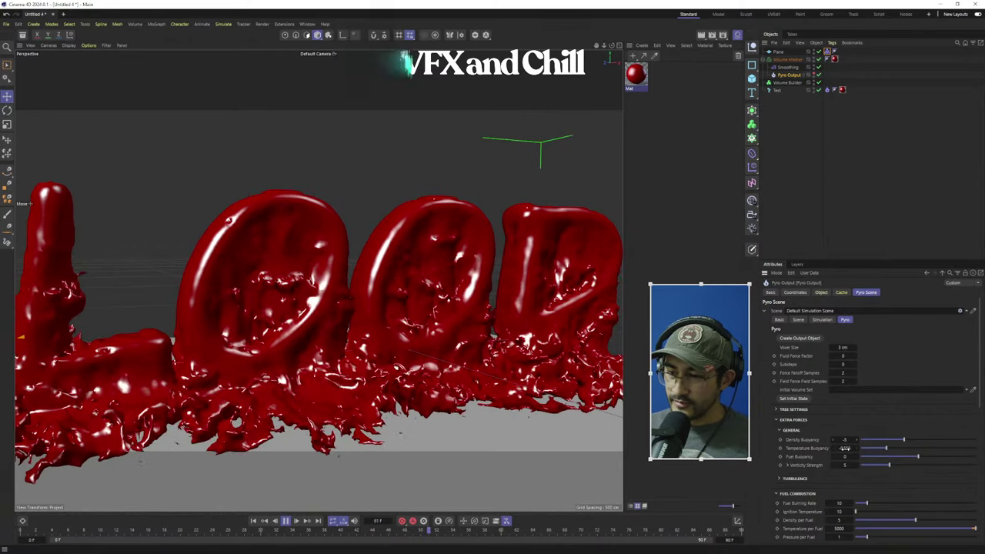
drag(845, 448, 858, 448)
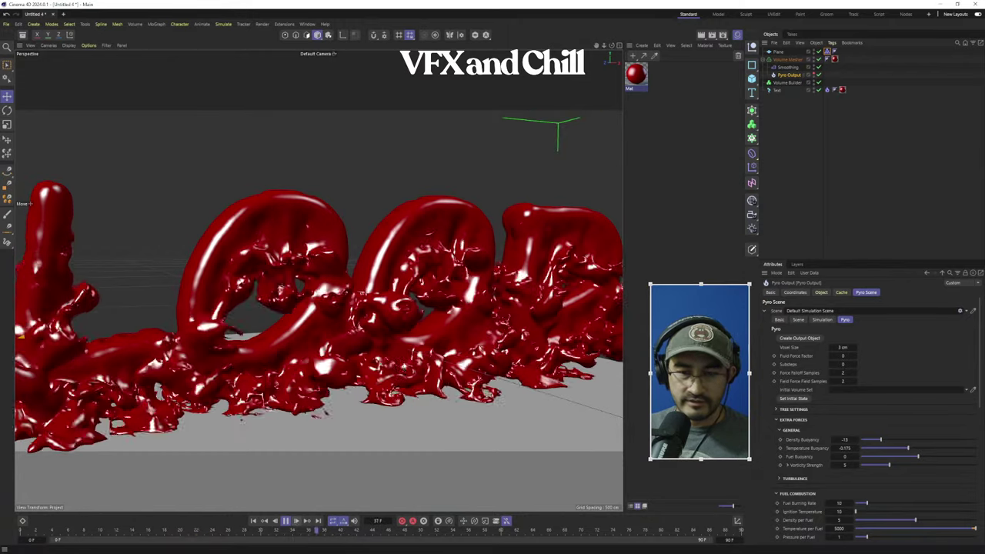
alt+drag(416, 412, 352, 413)
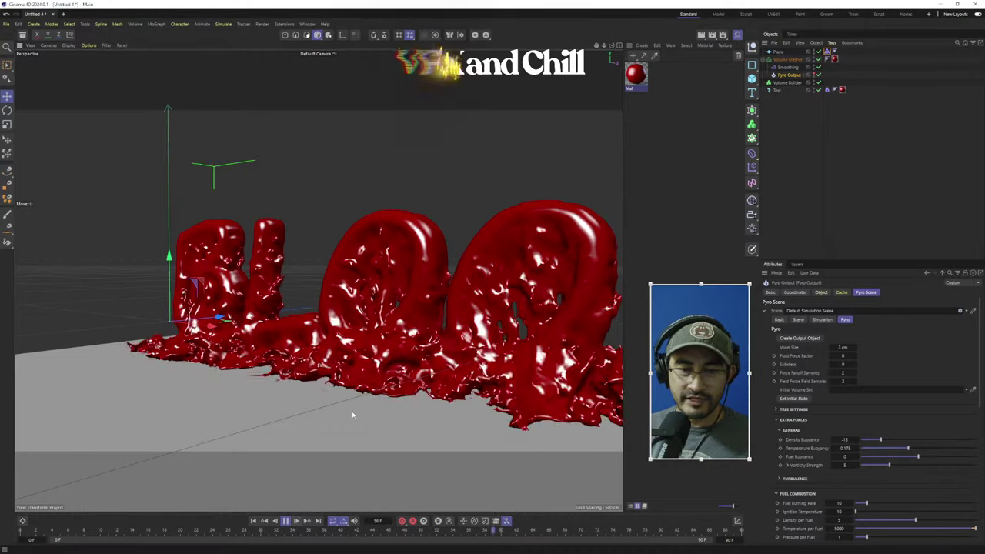
alt+drag(352, 413, 449, 408)
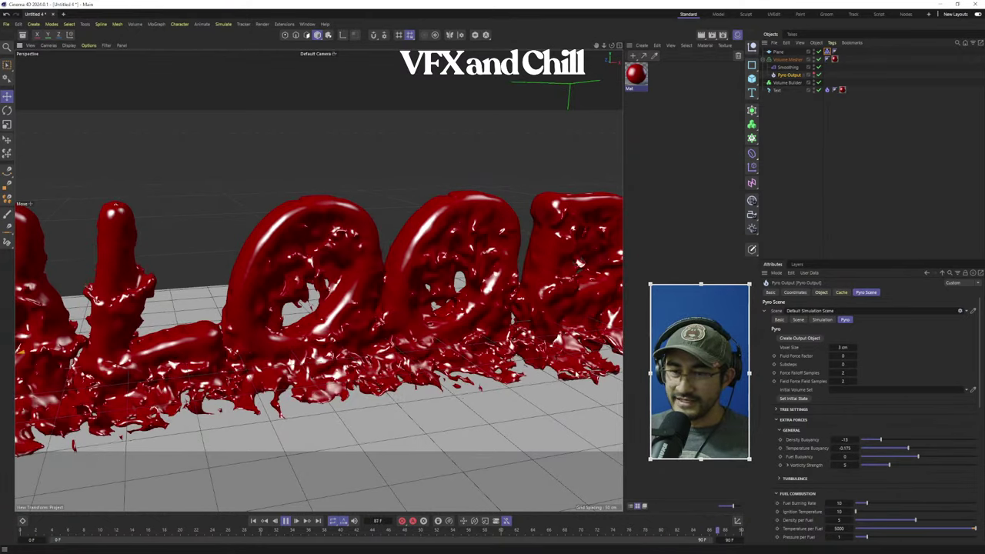
Set the Pyro Output's Voxel Size to 5 cm
double_click(843, 348)
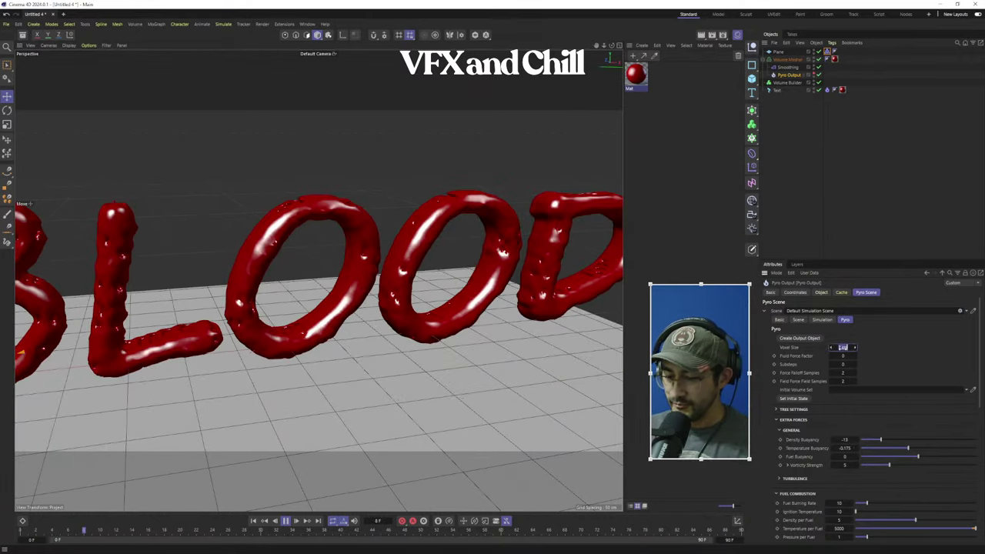
text(5)
key(Return)
Examine the playing blood simulation on the floor plane from the front and from the side
alt+right_drag(464, 300, 324, 339)
alt+drag(405, 365, 393, 363)
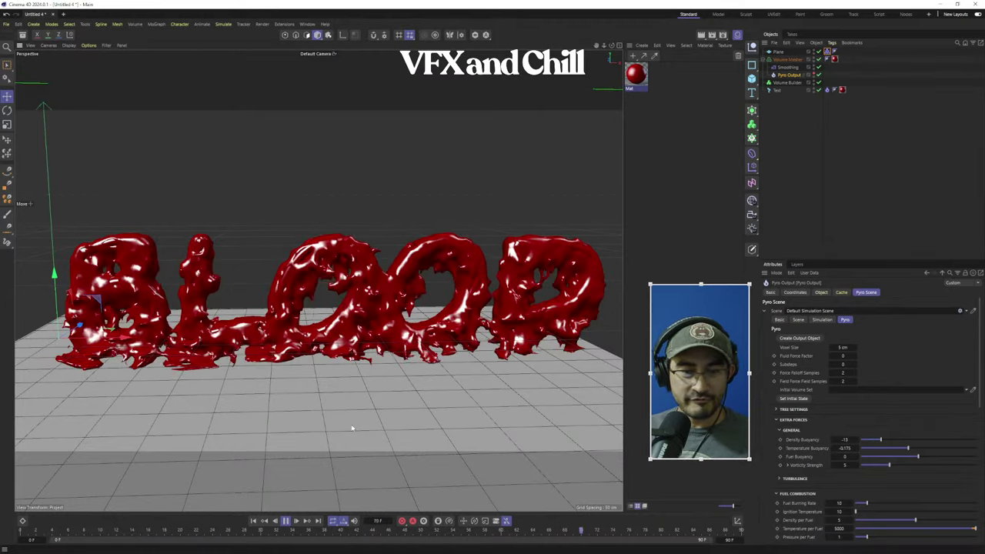
scroll(392, 380, up, 1)
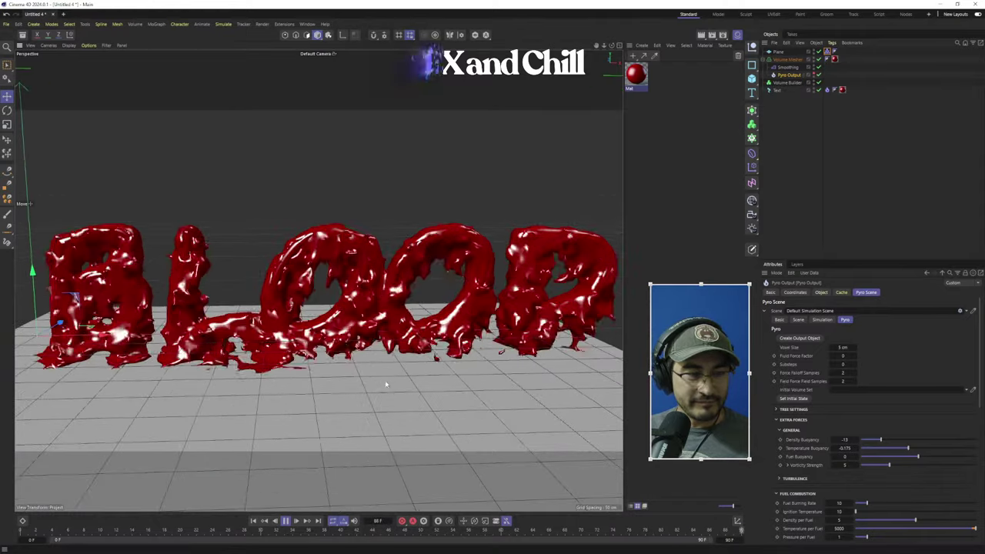
scroll(389, 386, up, 1)
alt+drag(391, 386, 350, 374)
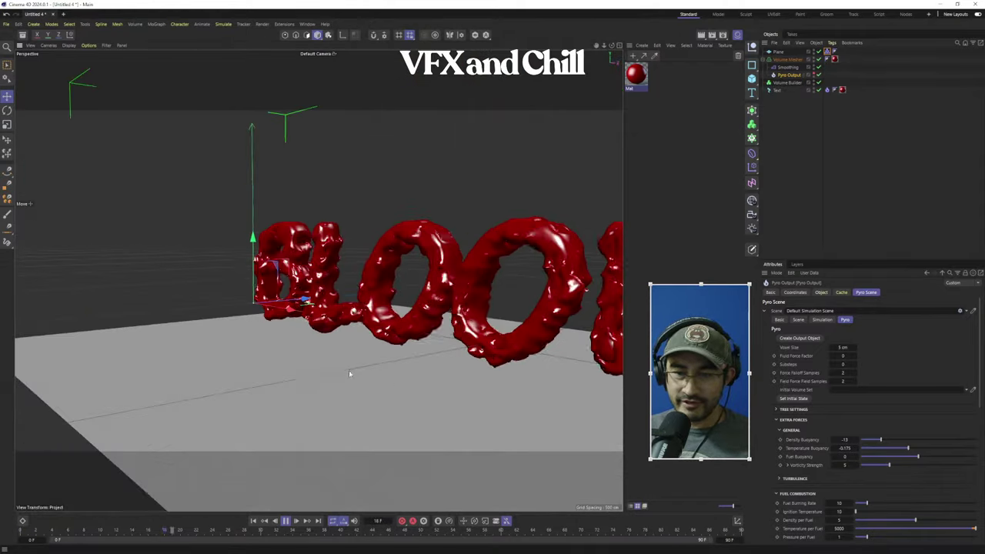
scroll(349, 374, up, 2)
alt+middle_drag(350, 374, 297, 376)
alt+drag(298, 376, 280, 370)
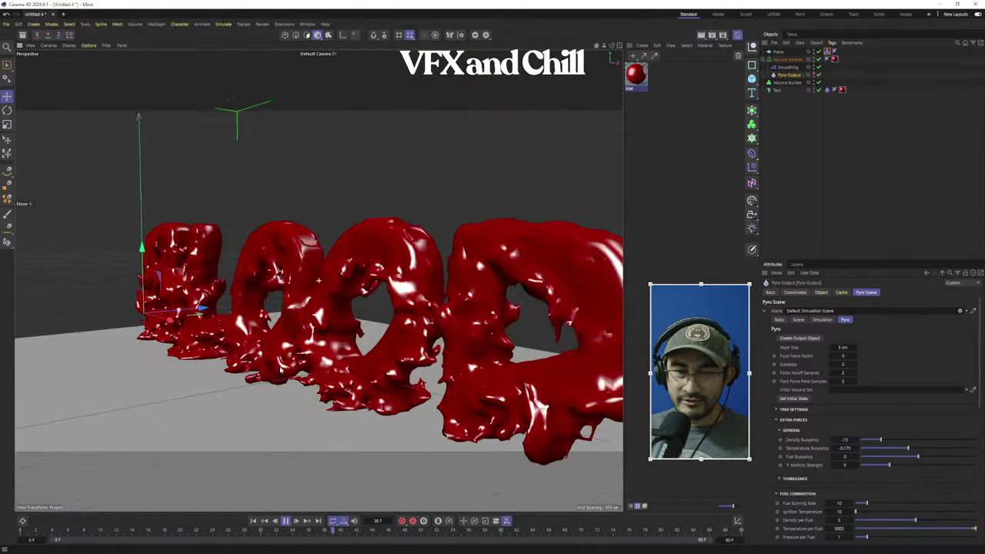
alt+middle_drag(280, 370, 381, 344)
alt+drag(381, 419, 411, 402)
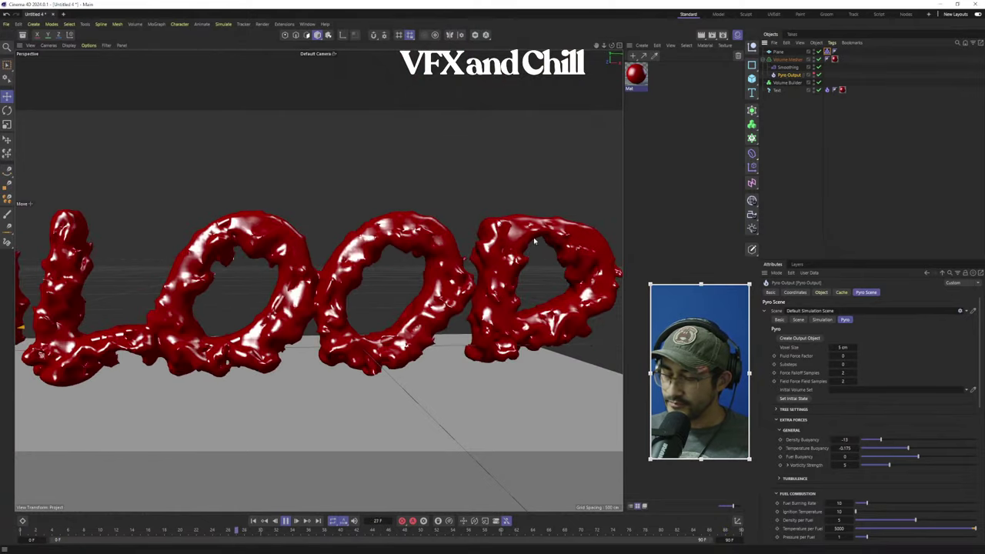
Raise the Pyro Output's Density Buoyancy to 10 and its Temperature Buoyancy to about -0.025
drag(857, 440, 917, 440)
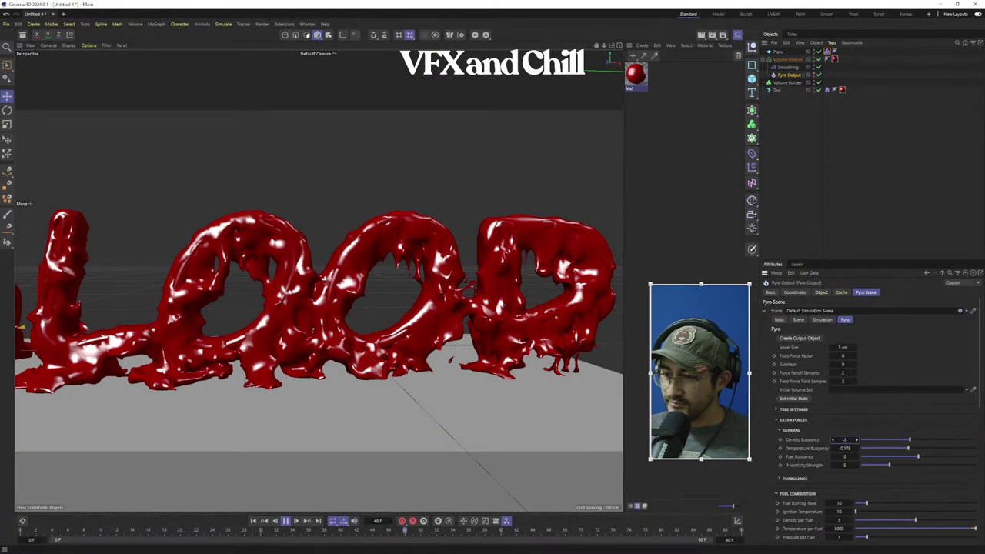
drag(844, 440, 849, 442)
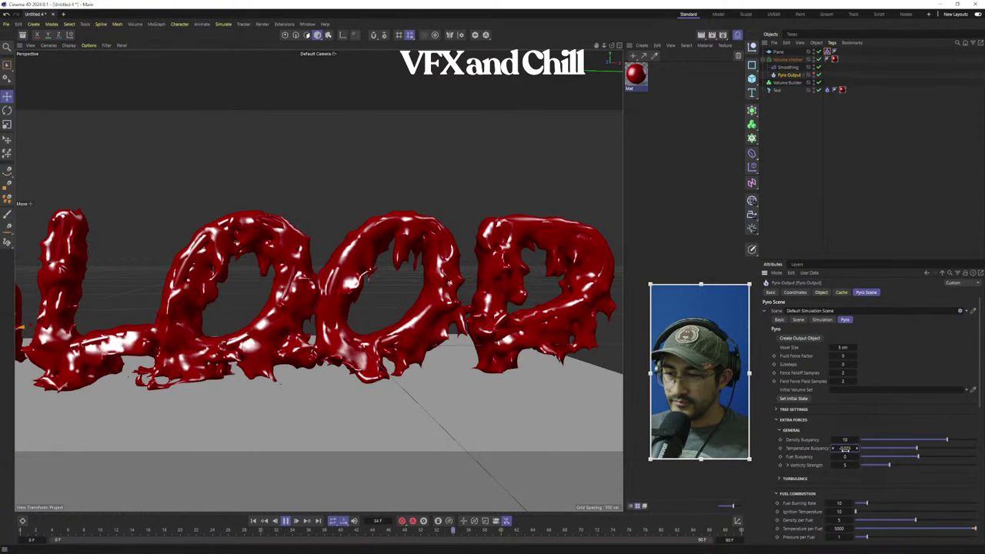
Set the Pyro Output's Density Buoyancy to 20 and replay the simulation from the start, with the whole word in view
click(845, 438)
text(20)
key(Return)
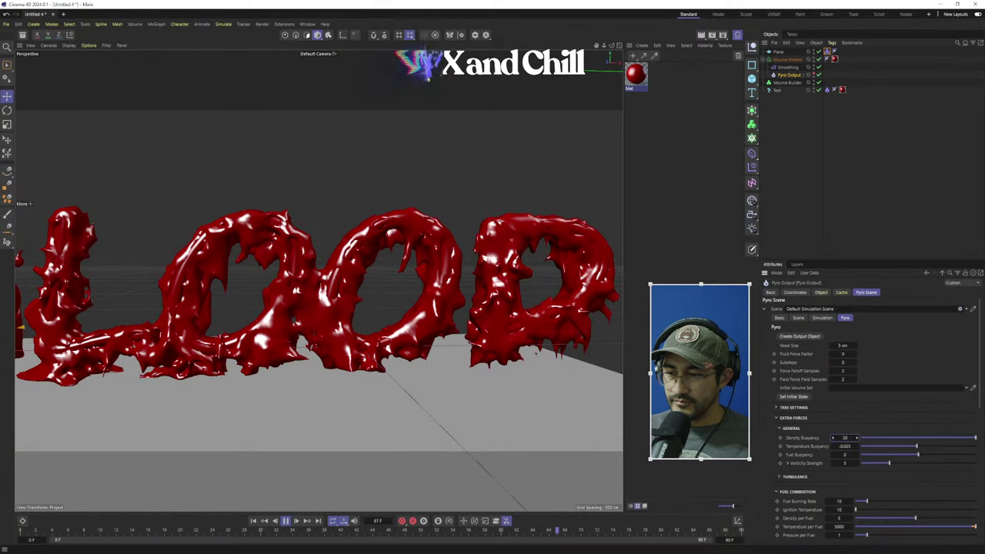
click(257, 523)
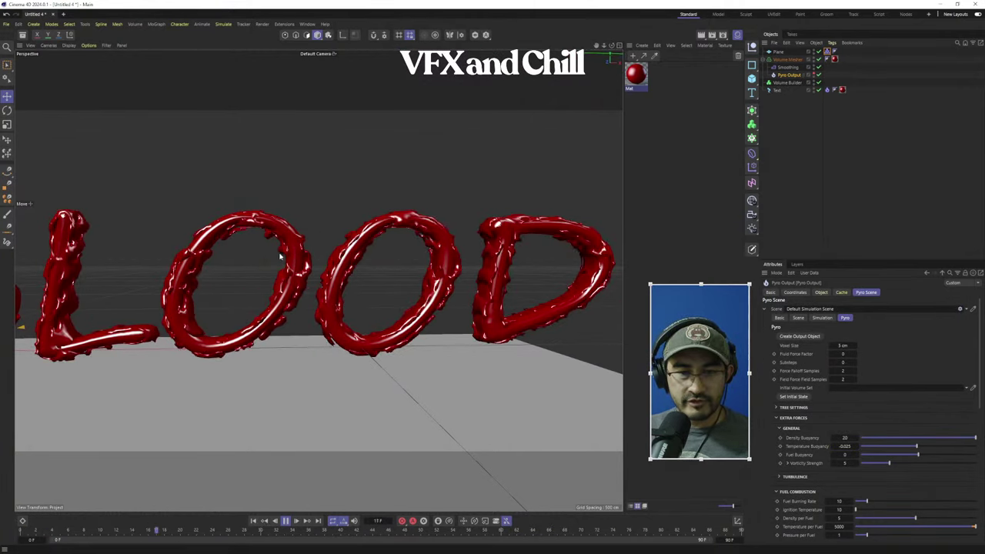
scroll(339, 286, down, 4)
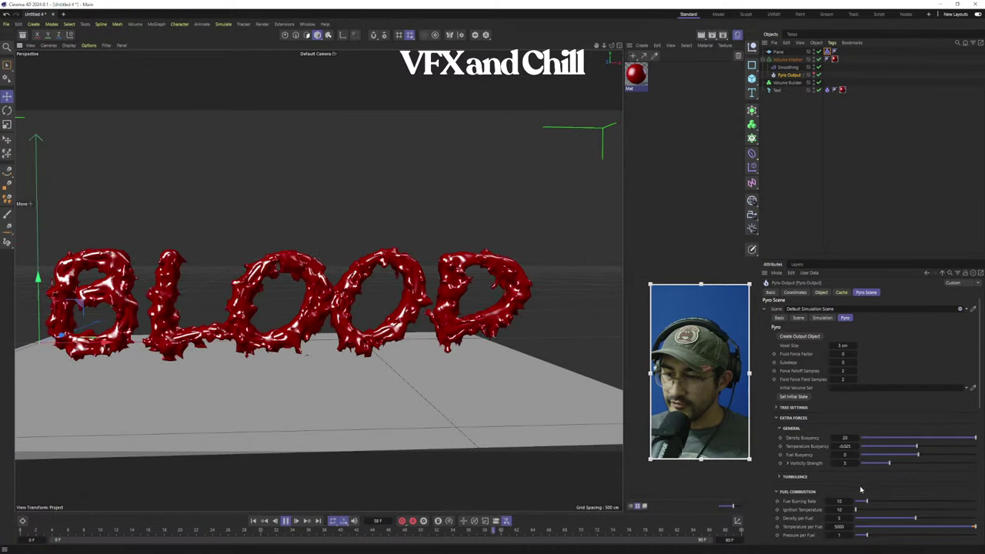
Lower the Pyro Output's Density Buoyancy to 3 and set its Voxel Size to 5.35 cm
mouse_move(845, 438)
mouse_down()
mouse_move(814, 438)
mouse_move(829, 438)
mouse_up()
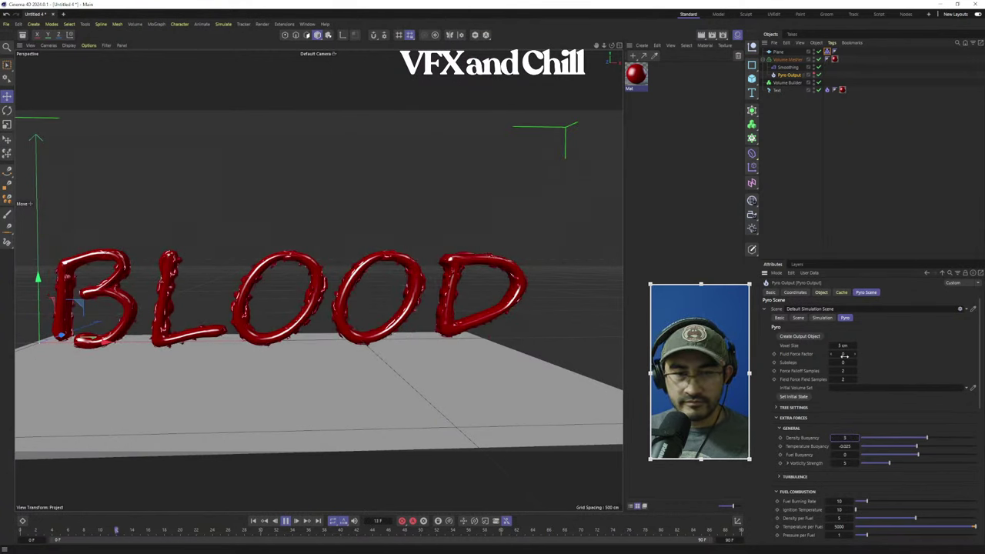
drag(842, 346, 844, 346)
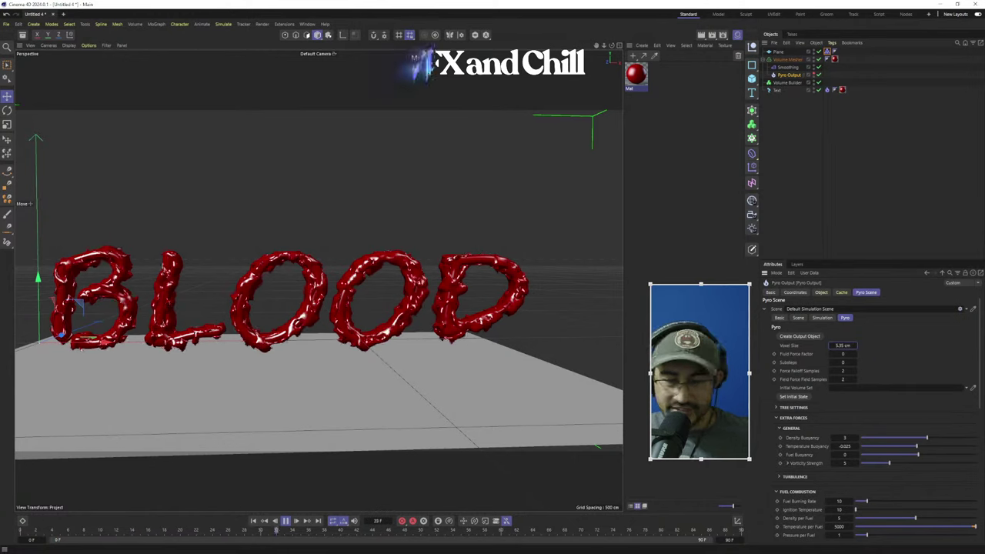
Examine the Pyro Output's draw, turbulence, fuel combustion, density, temperature and advanced settings
scroll(833, 481, down, 5)
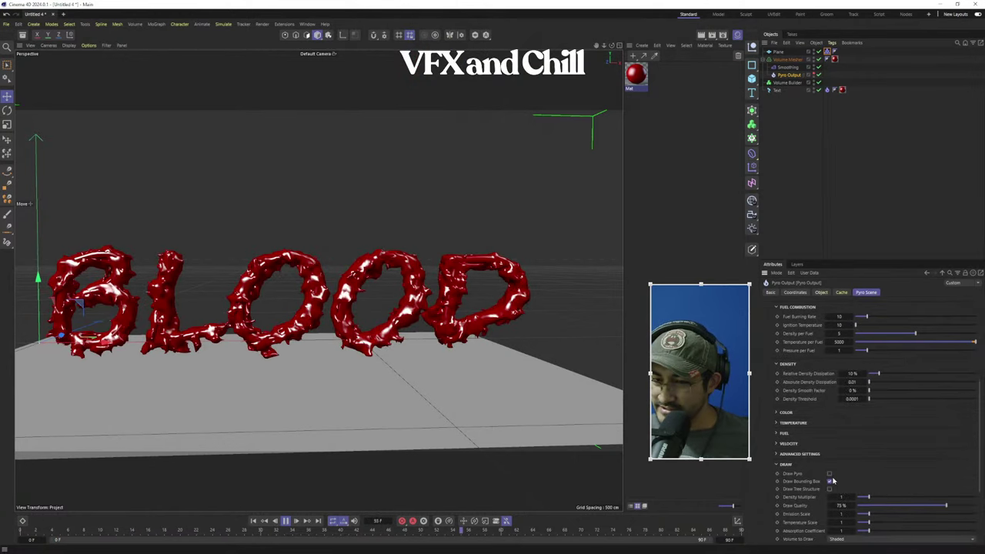
scroll(846, 416, down, 2)
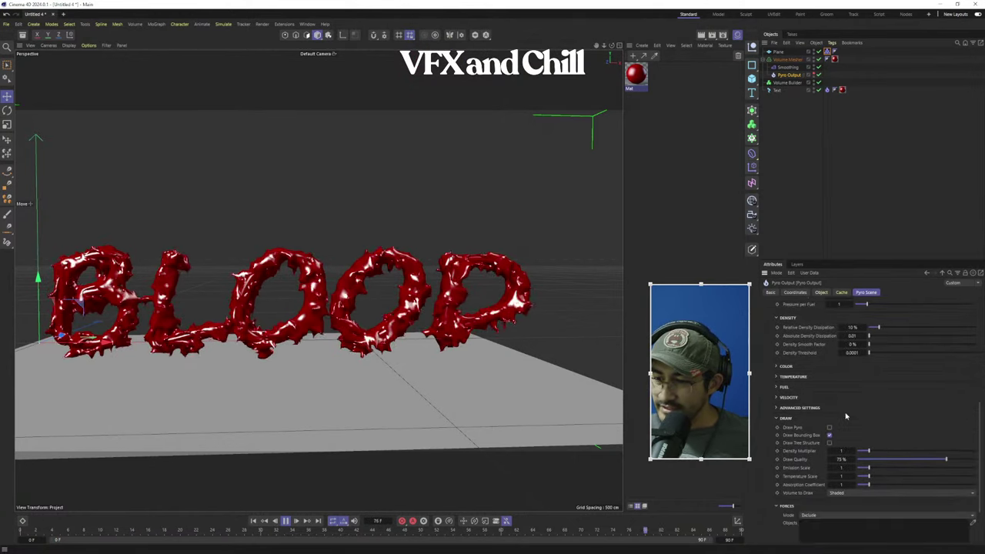
scroll(882, 388, down, 2)
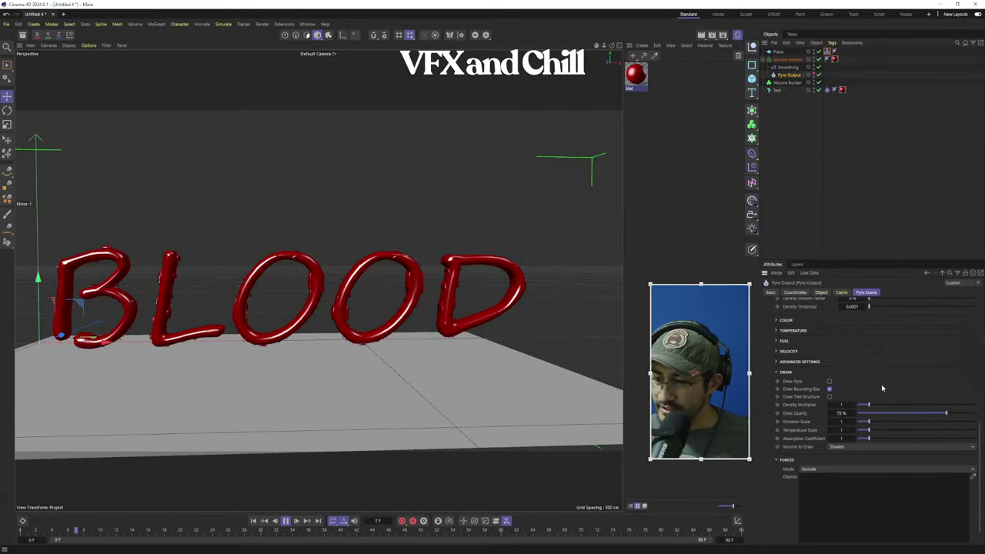
scroll(883, 388, down, 1)
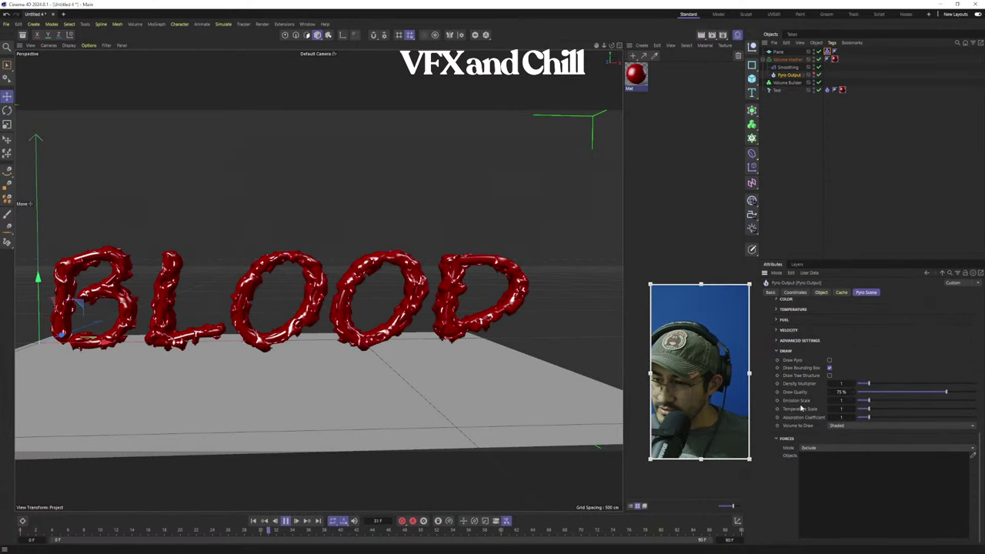
scroll(816, 385, up, 10)
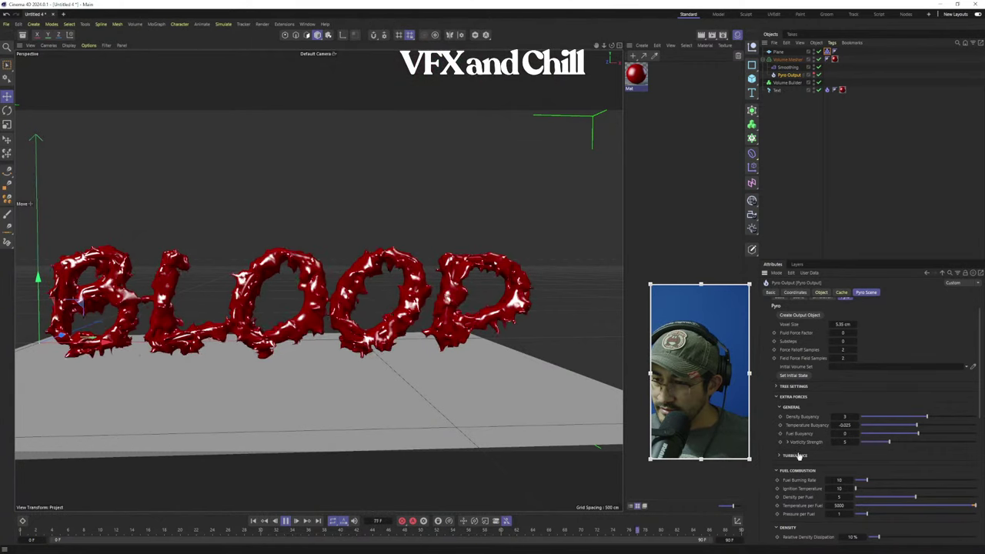
click(780, 456)
scroll(842, 454, down, 3)
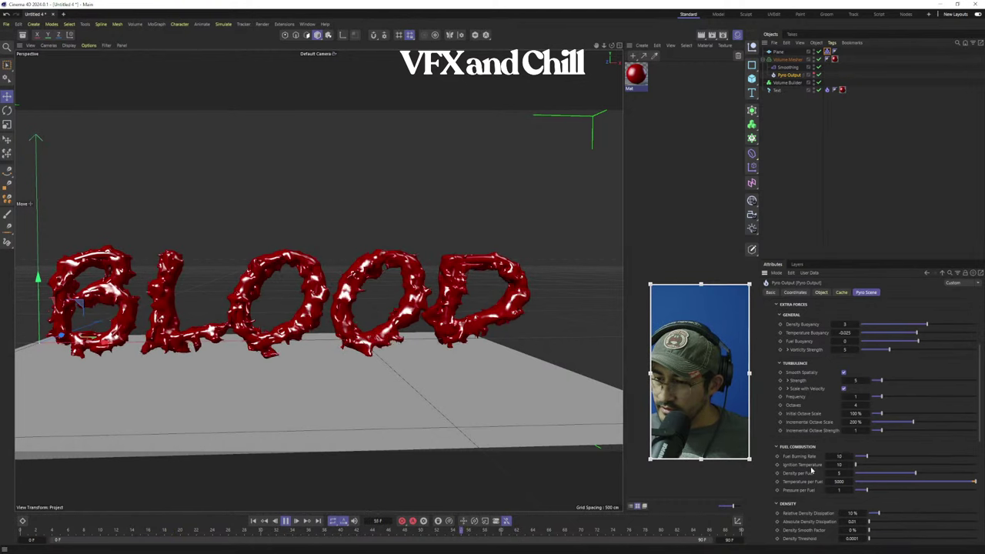
scroll(797, 499, down, 3)
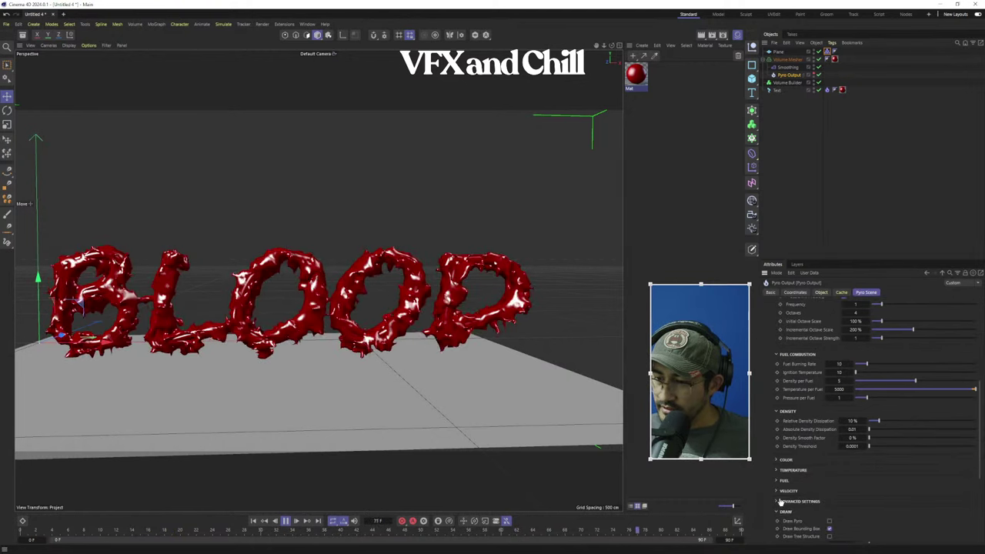
click(779, 501)
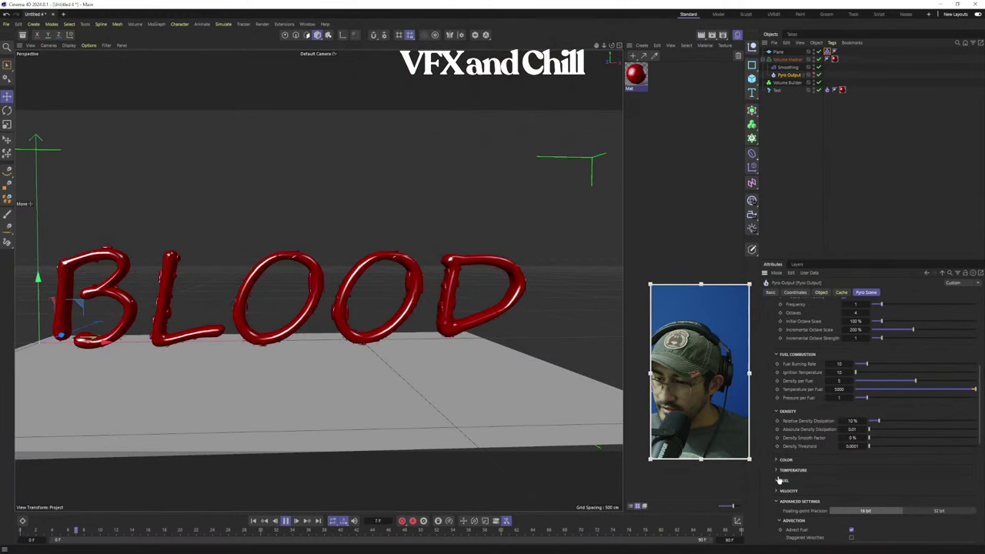
click(778, 470)
click(778, 471)
scroll(780, 461, down, 3)
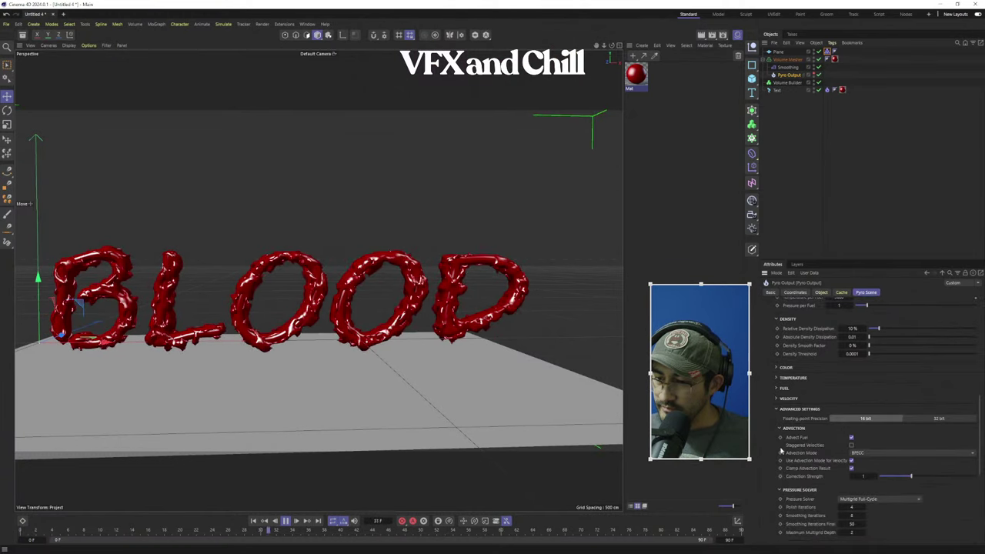
scroll(818, 448, up, 6)
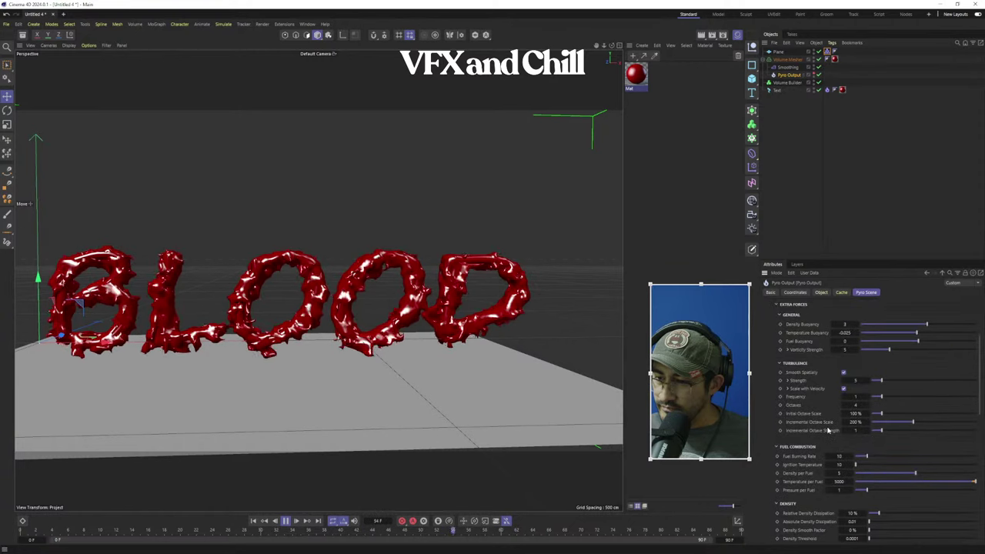
Raise the Initial Octave Scale of the Pyro Output's turbulence to 342%
scroll(833, 418, up, 3)
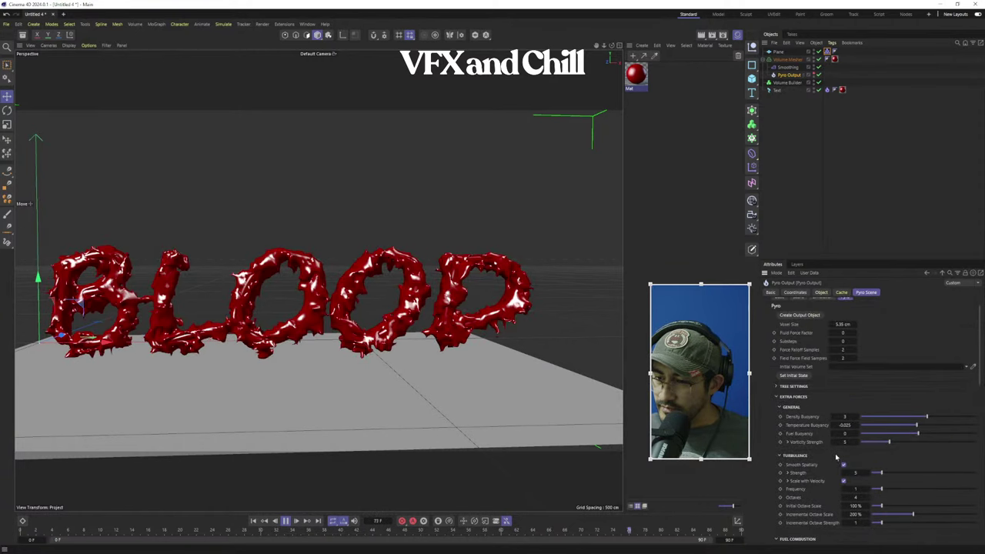
scroll(835, 453, down, 2)
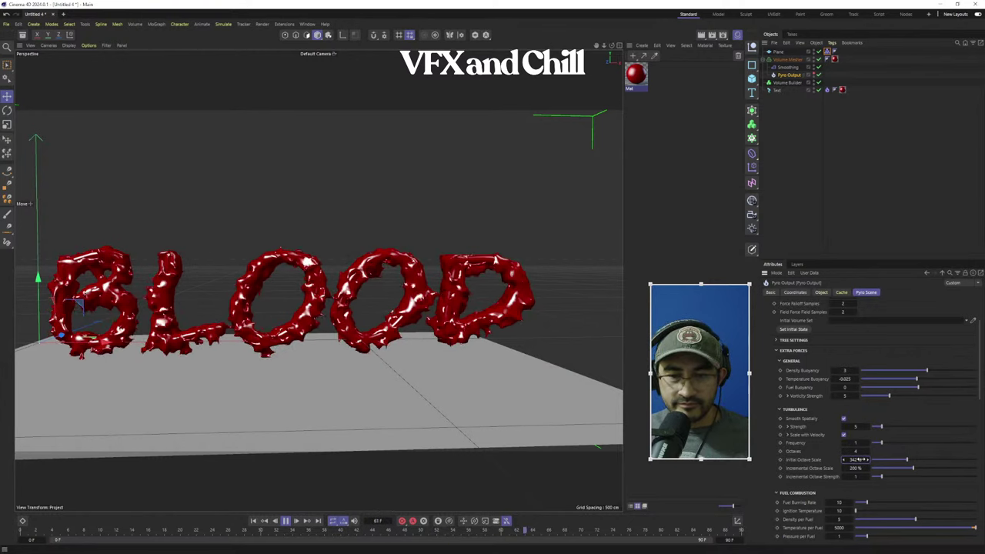
Check the pyro scene's general and simulation settings, and set the Density Buoyancy to -13
scroll(812, 389, up, 3)
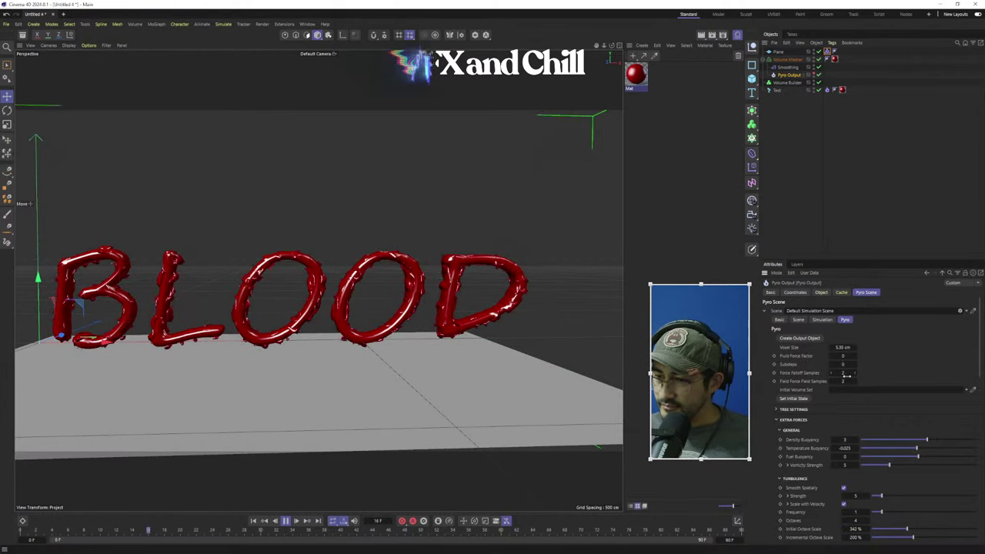
click(823, 319)
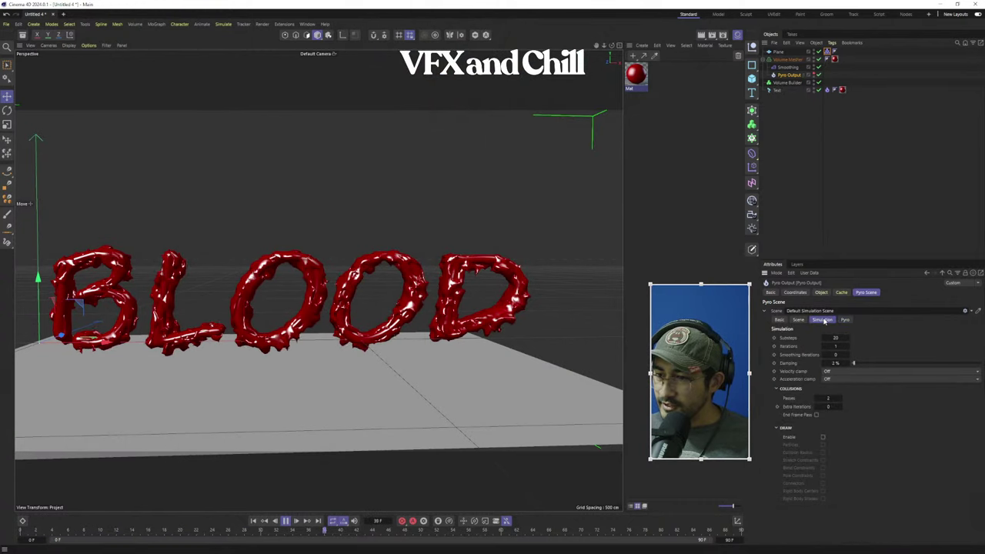
click(799, 320)
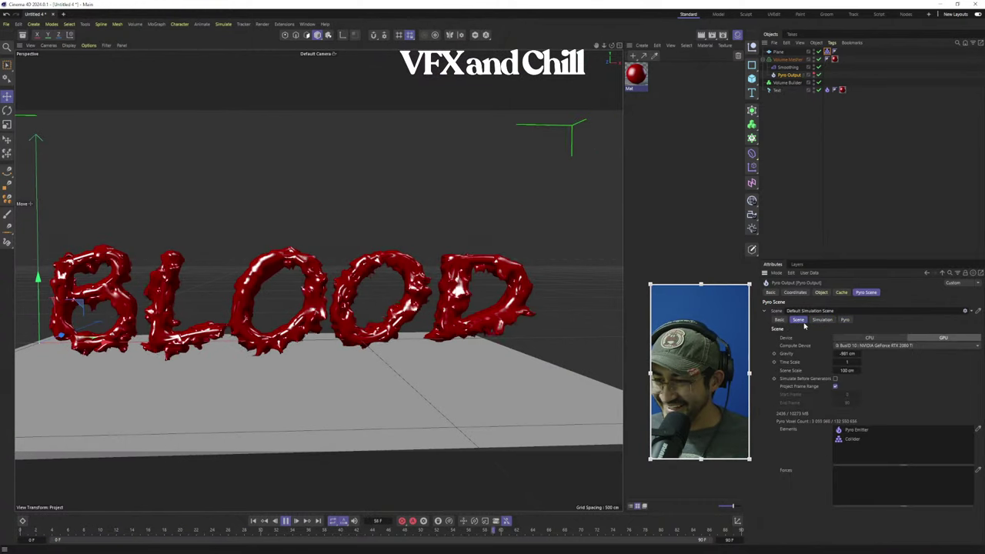
click(846, 320)
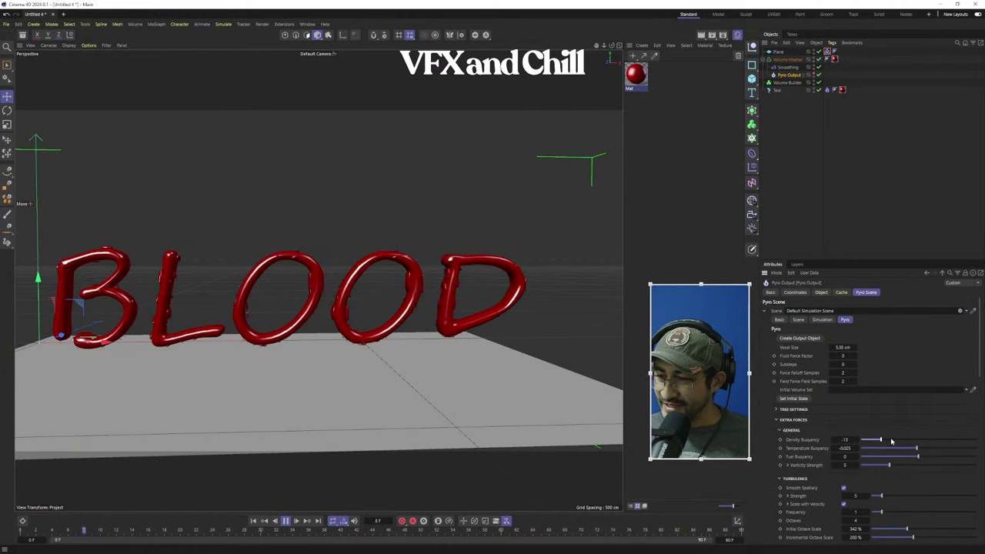
Check the Pyro Emitter tag on the text object, then stop the simulation playback and reframe the word from the front
click(321, 409)
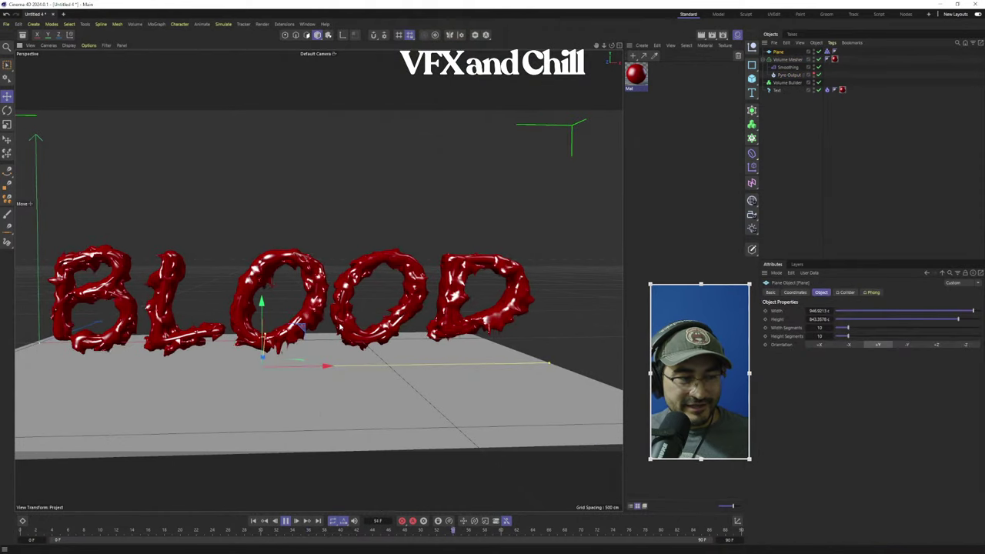
click(795, 121)
click(829, 90)
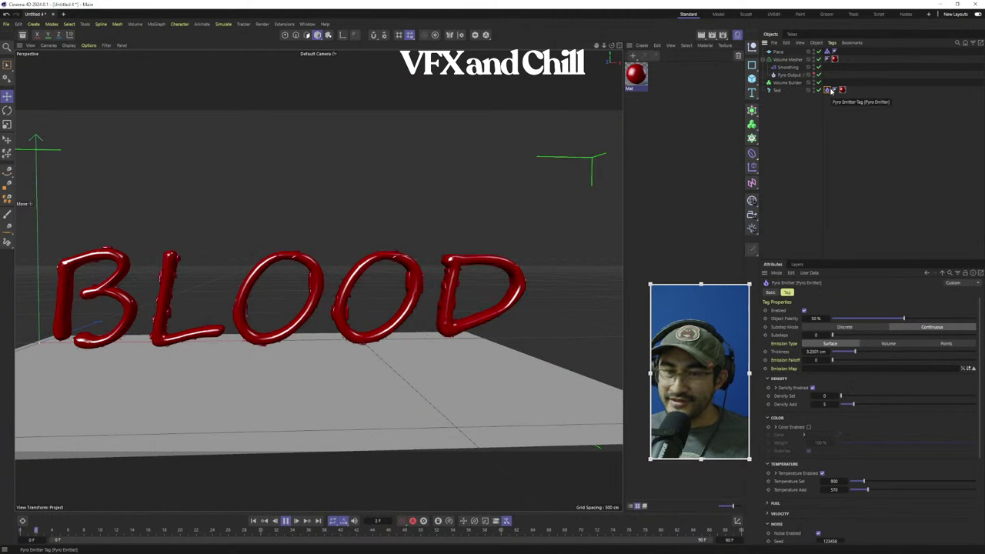
click(362, 362)
click(287, 522)
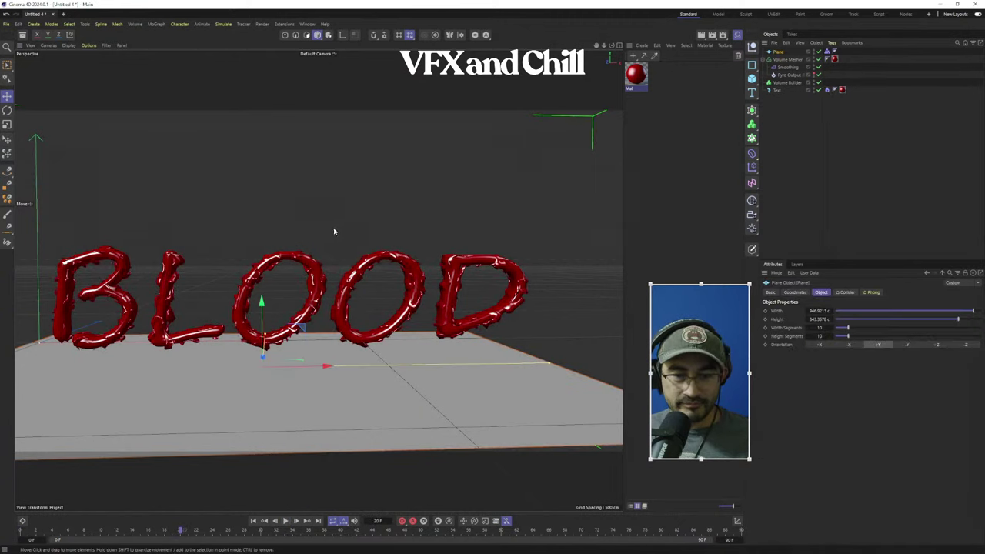
alt+middle_drag(318, 248, 399, 253)
alt+drag(398, 253, 405, 309)
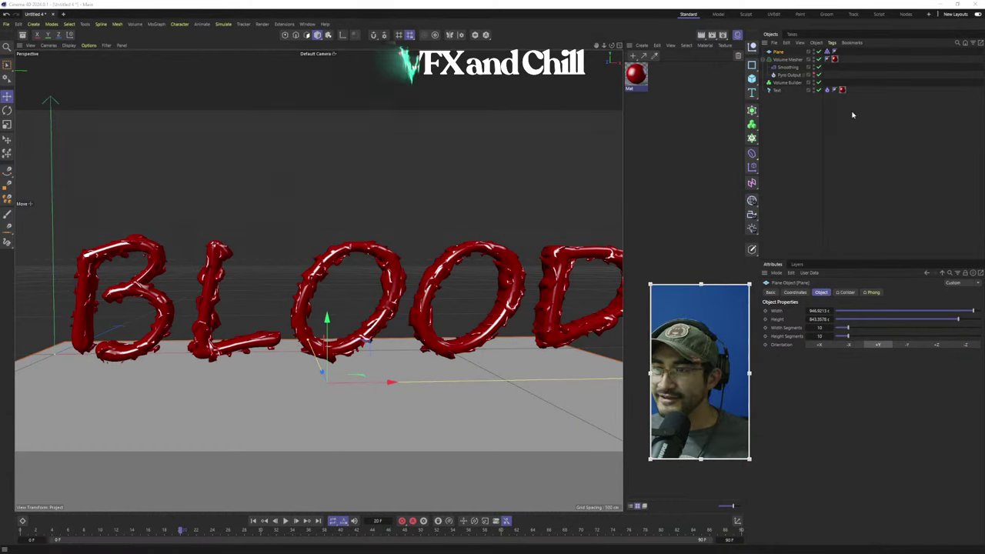
Clear the object selection and create a new empty project
click(685, 98)
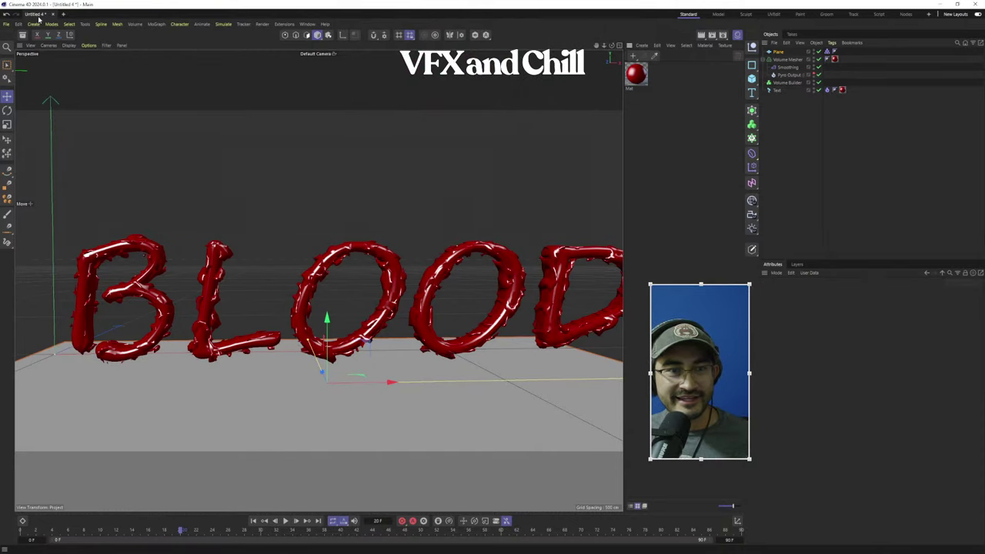
click(862, 138)
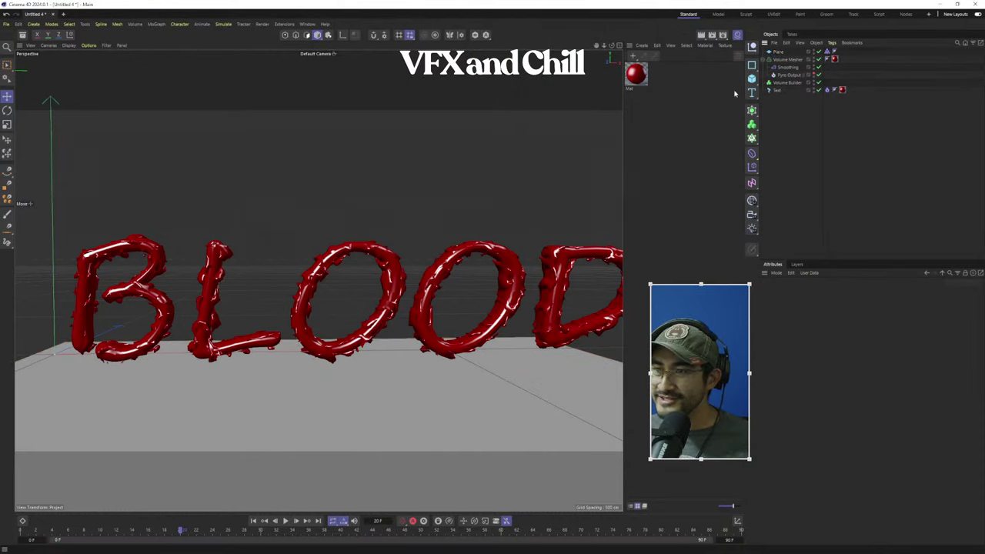
click(64, 14)
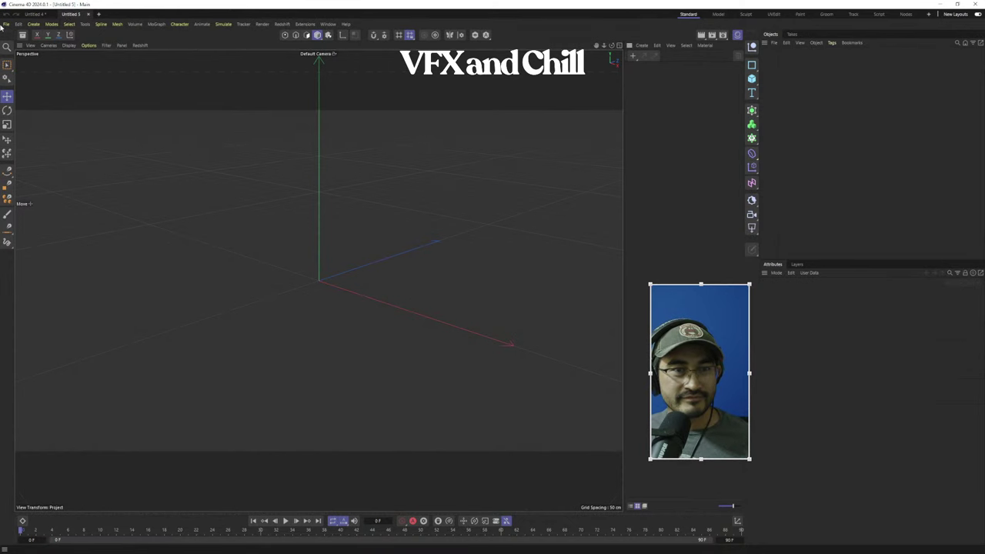
click(6, 24)
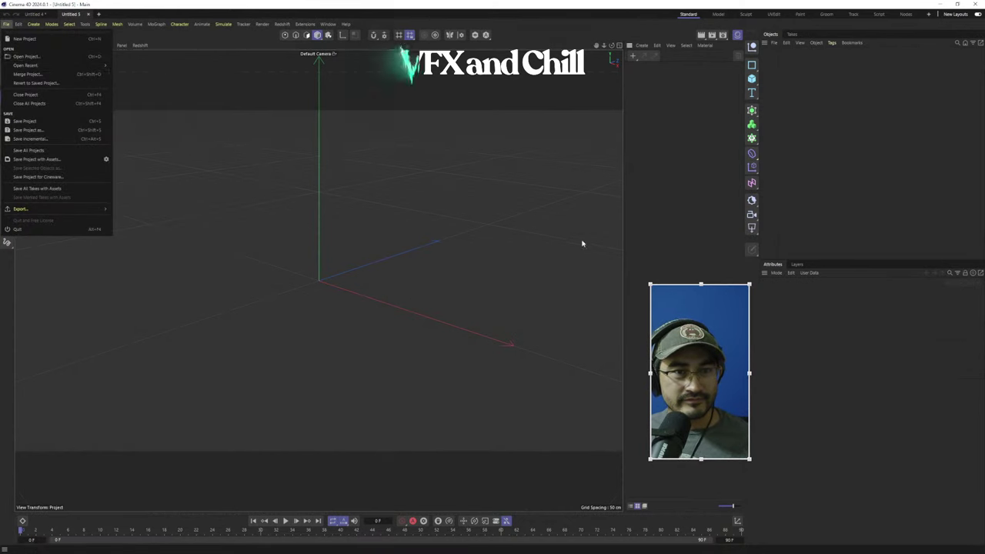
click(854, 202)
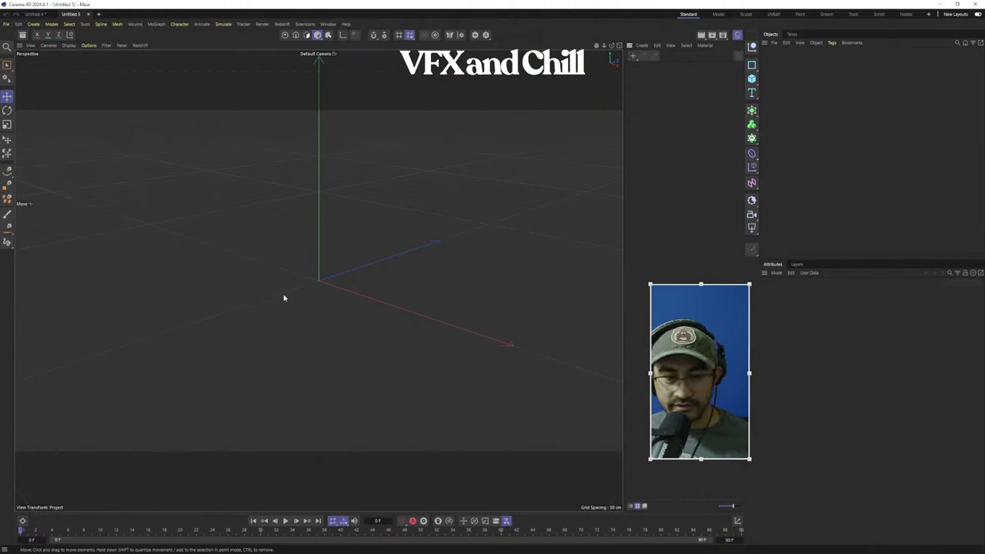
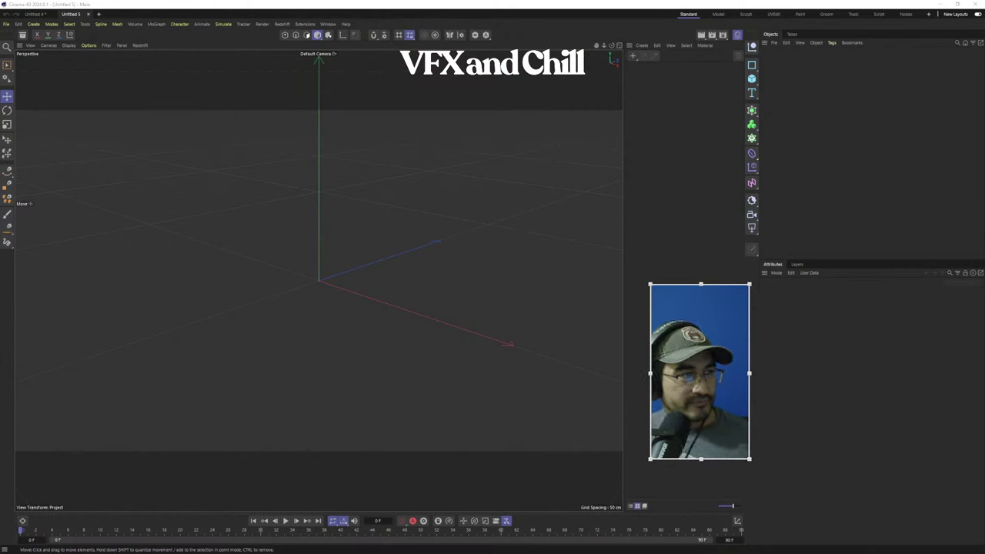
Switch to the web browser showing the Mixamo site and enlarge its window to fill the screen
drag(0, 203, 548, 176)
double_click(637, 174)
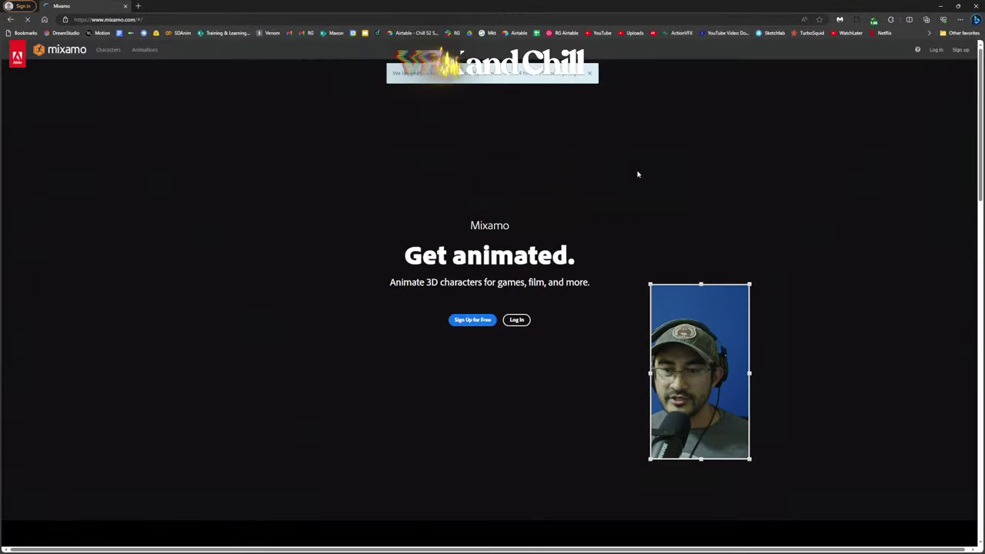
drag(607, 6, 609, 0)
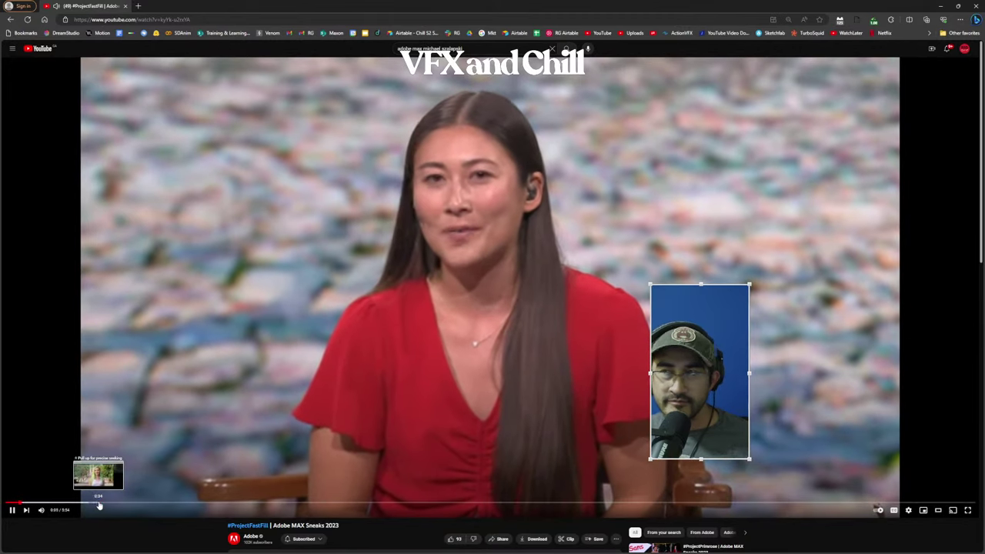
Skip ahead to 0:34 in the #ProjectFastFill Adobe MAX Sneaks 2023 video on YouTube
click(98, 505)
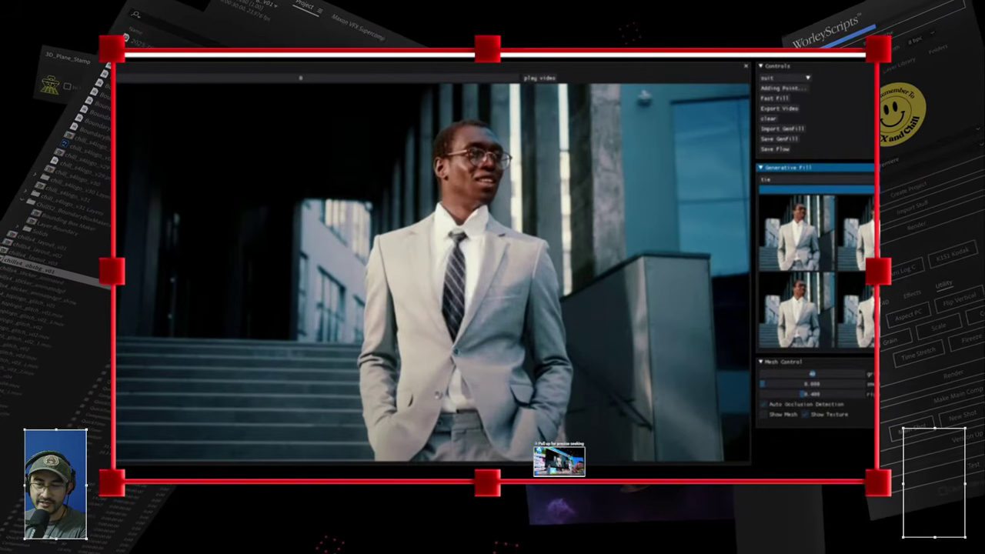
click(776, 98)
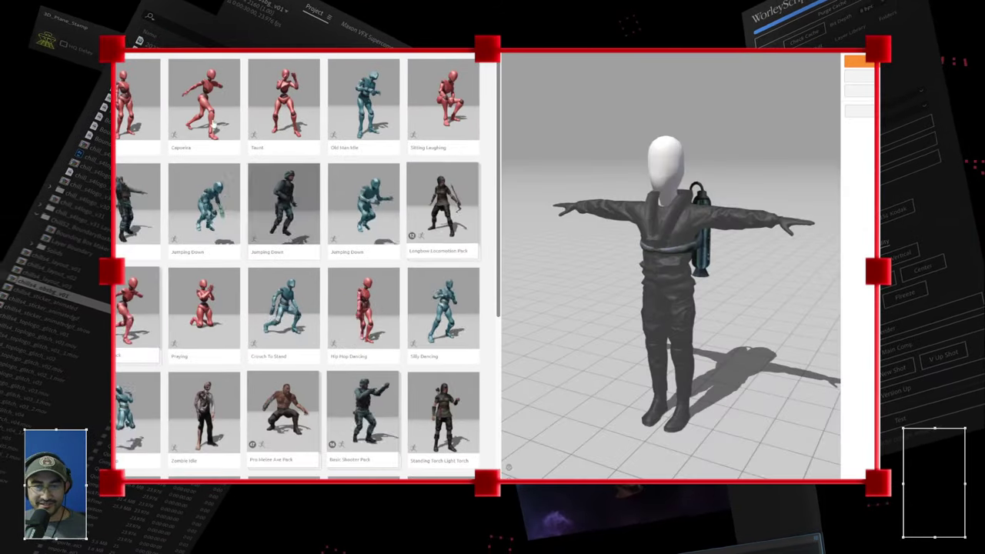
Apply the Capoeira animation, then browse the characters and swap in the teal goblin with the horned helmet
click(204, 114)
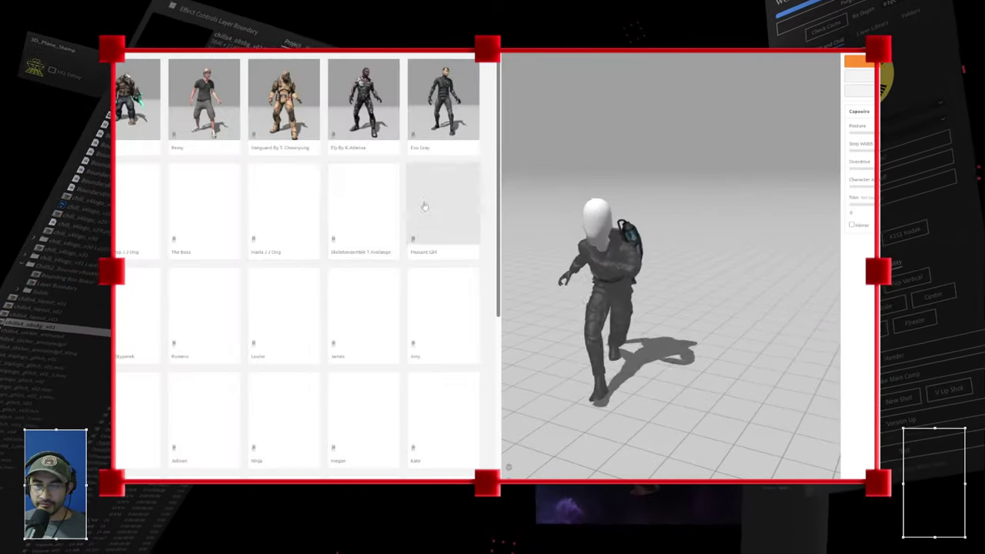
scroll(171, 288, down, 3)
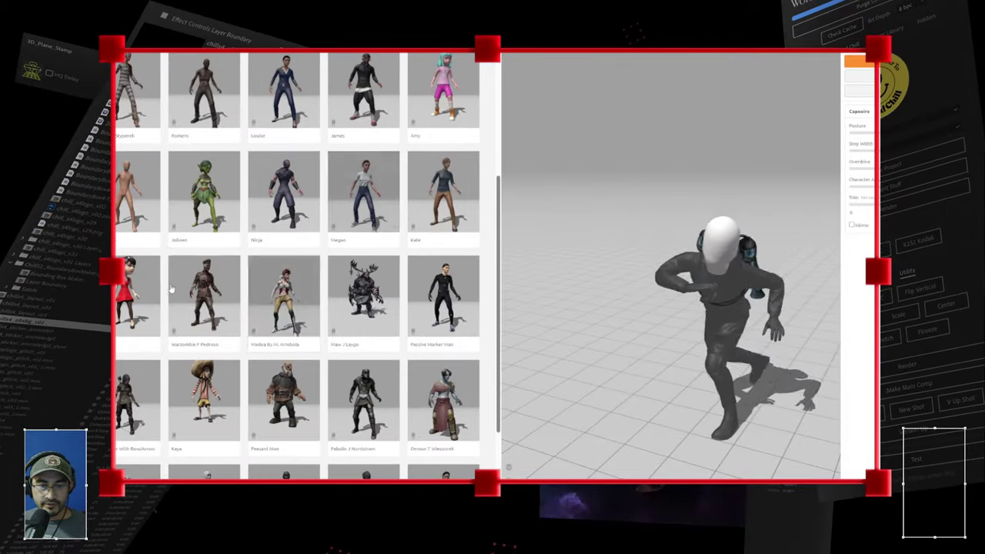
scroll(171, 289, down, 1)
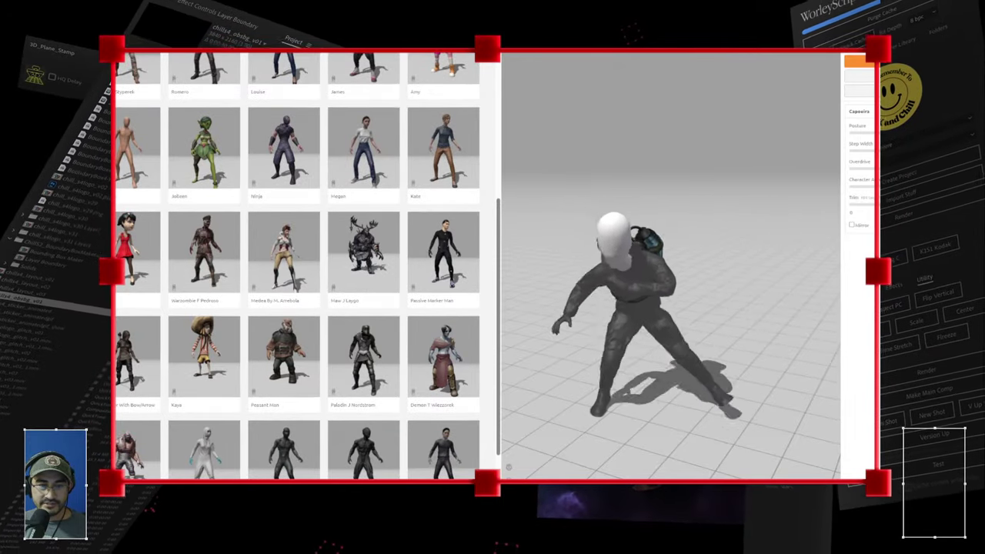
scroll(296, 265, down, 2)
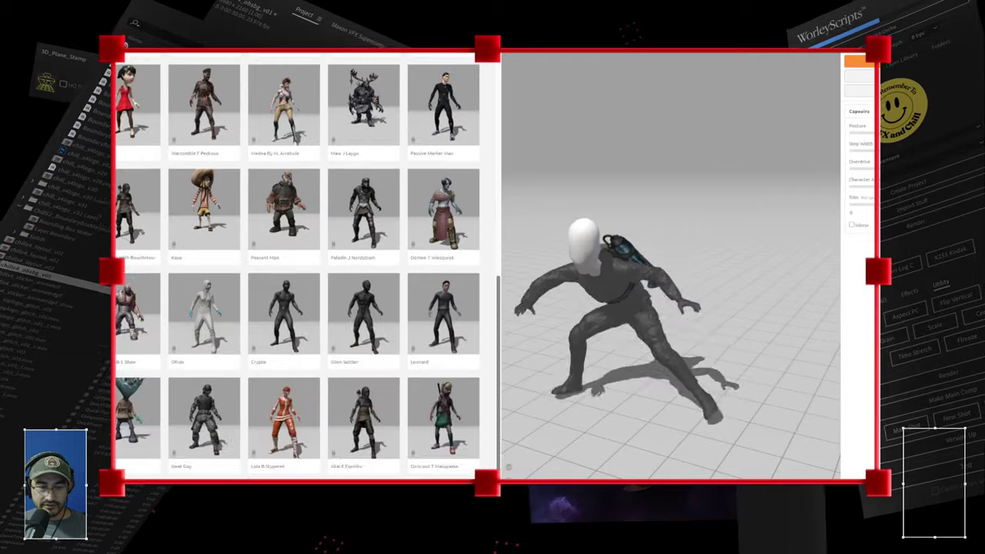
click(135, 423)
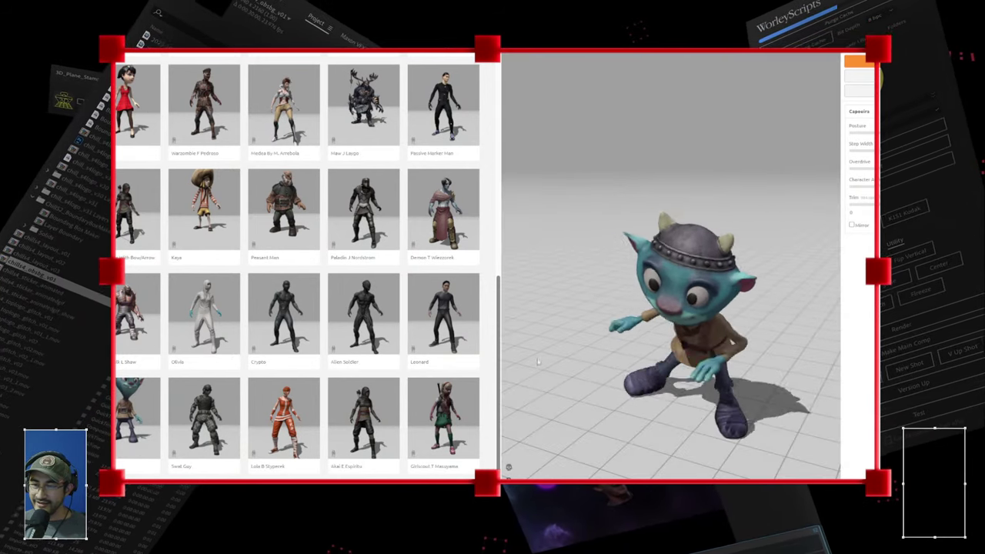
Search the animations and preview Jog In Circle, Butterfly Twirl, Salsa Dancing and Hip Hop Dancing on the goblin
scroll(467, 285, up, 4)
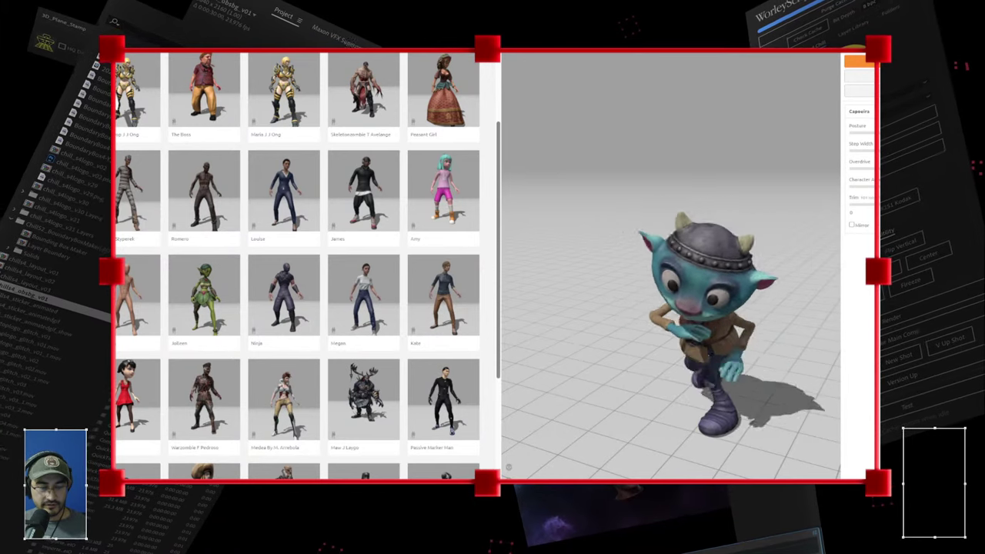
key(Return)
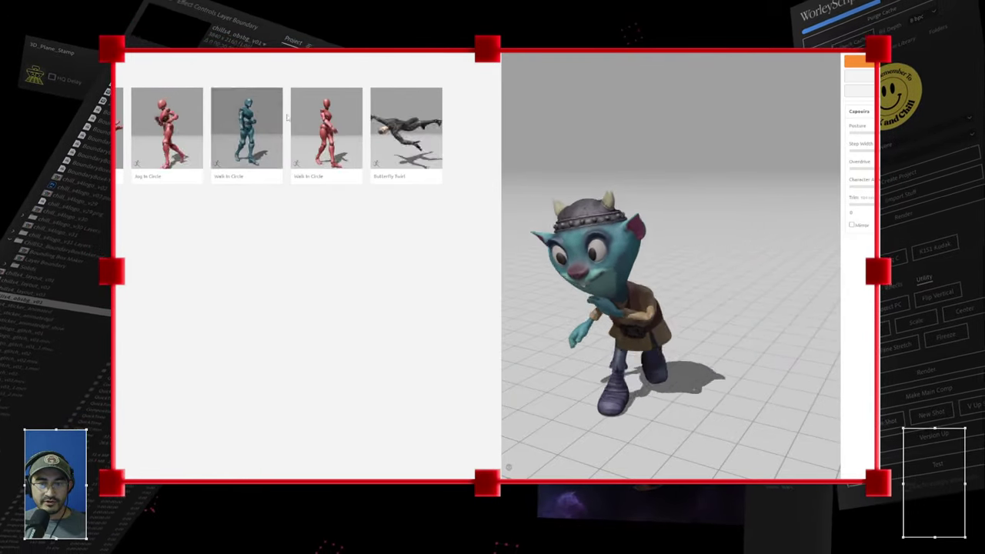
click(146, 153)
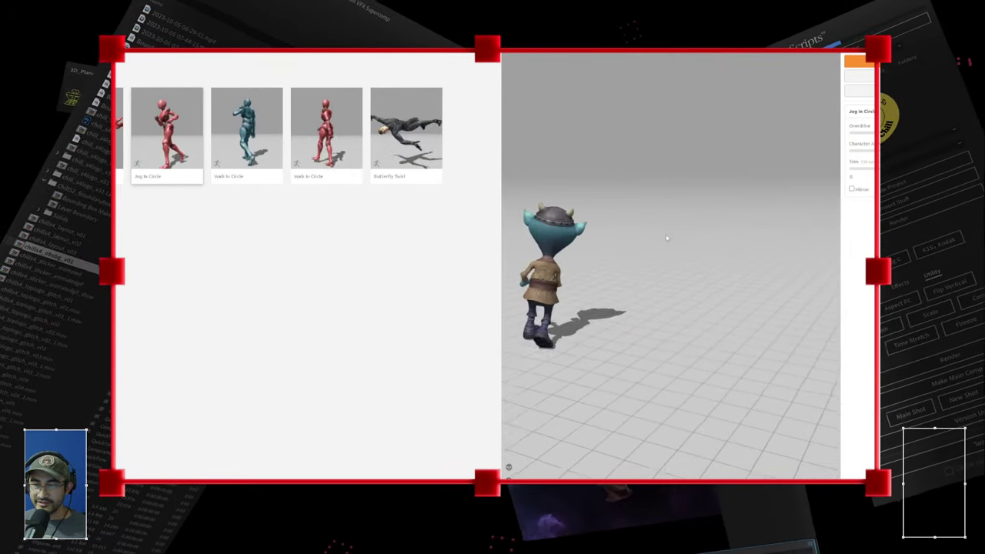
click(418, 121)
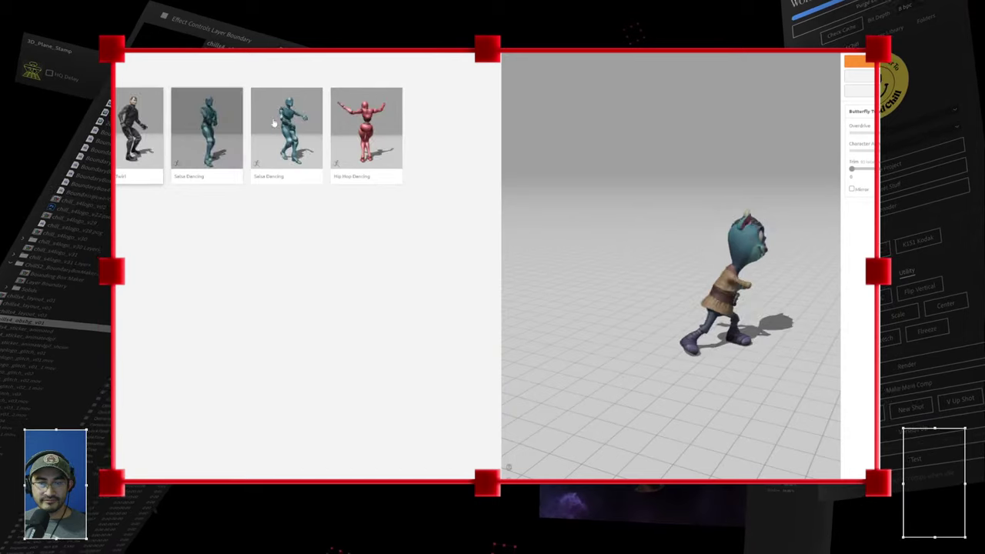
click(216, 127)
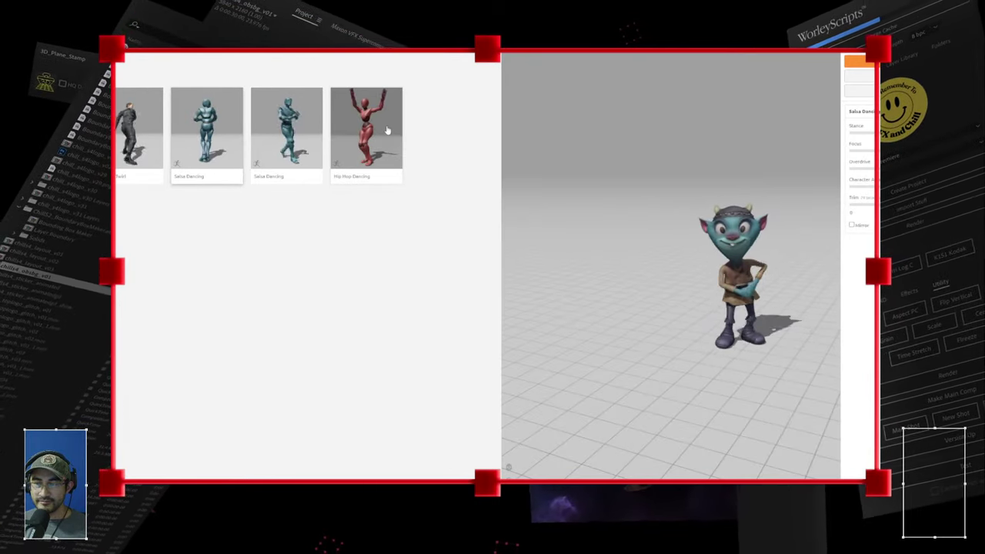
click(385, 133)
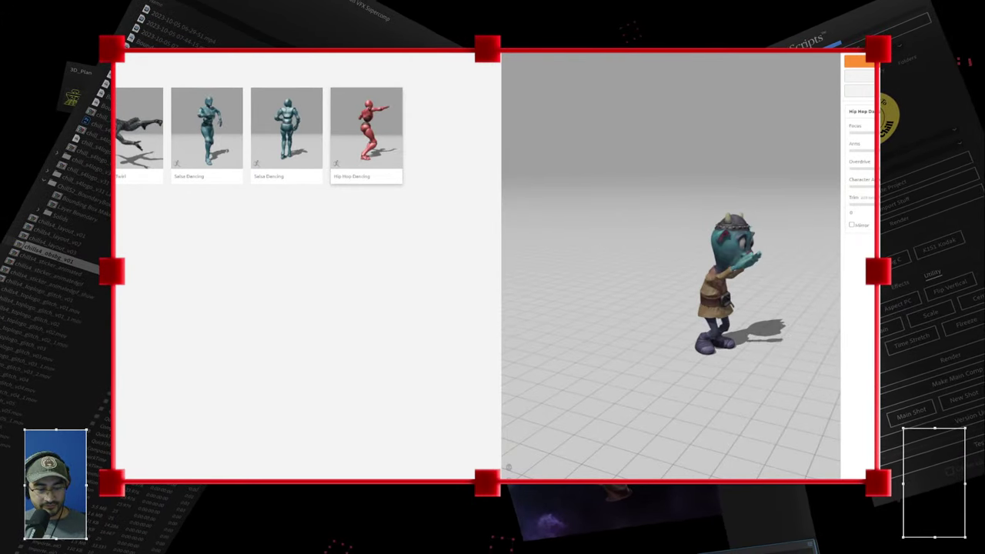
Search for scary animations, apply Scary Clown Walk to the goblin, and preview it with In Place on before turning that option off
key(Return)
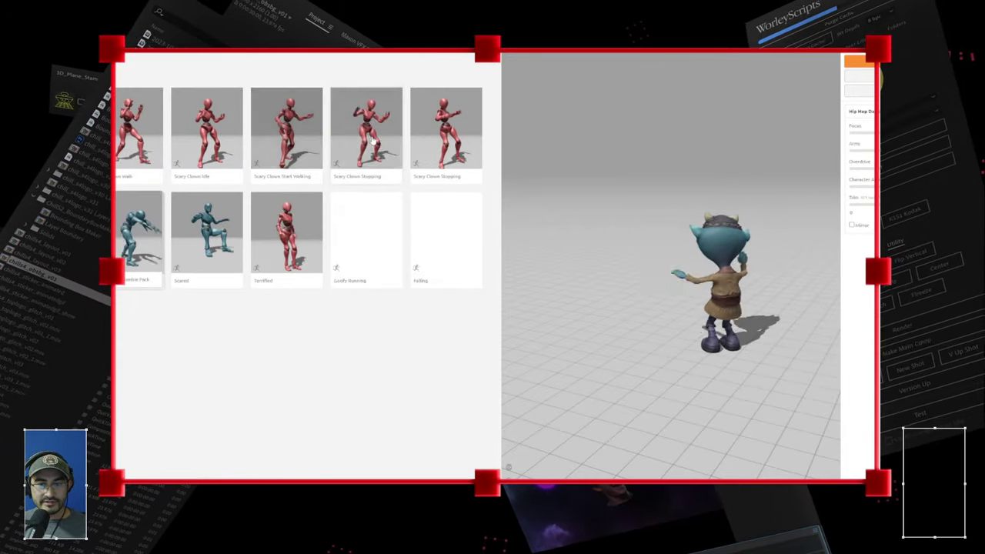
click(136, 132)
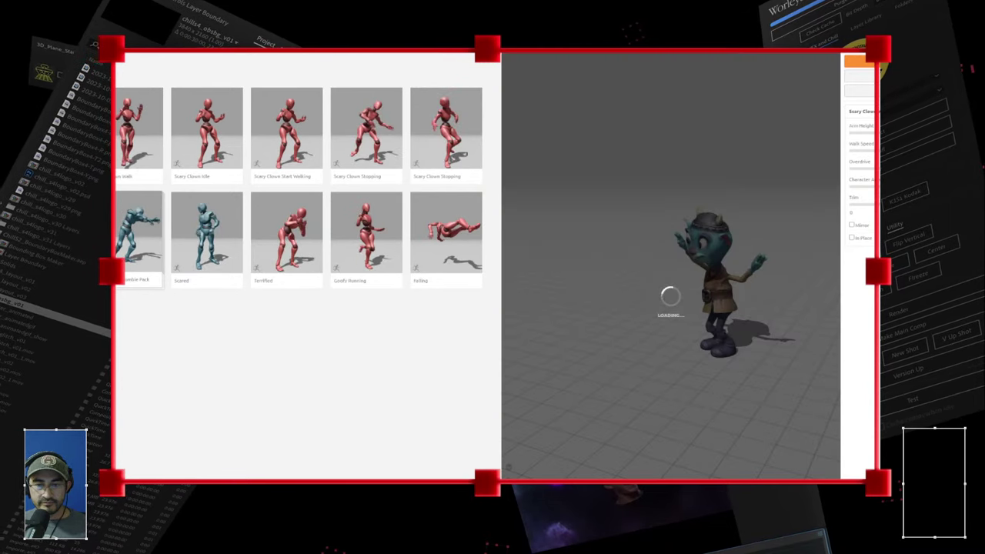
click(852, 238)
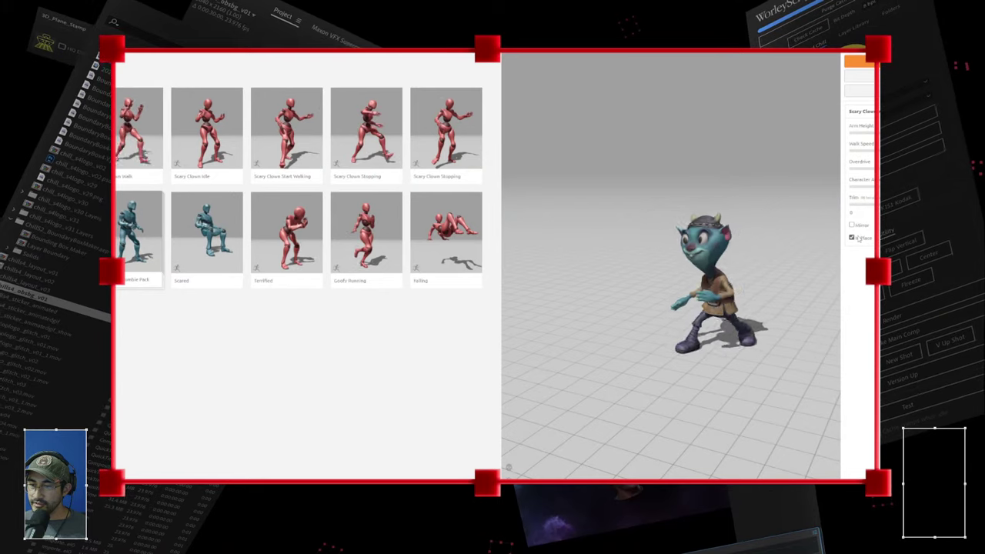
click(852, 238)
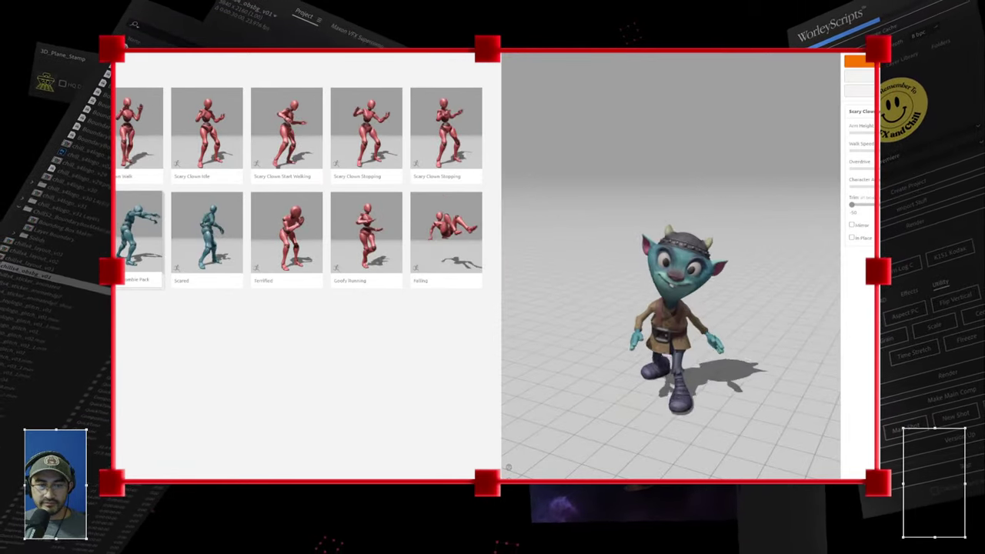
Download the animated goblin and save it in the 3D STUFF folder
click(859, 61)
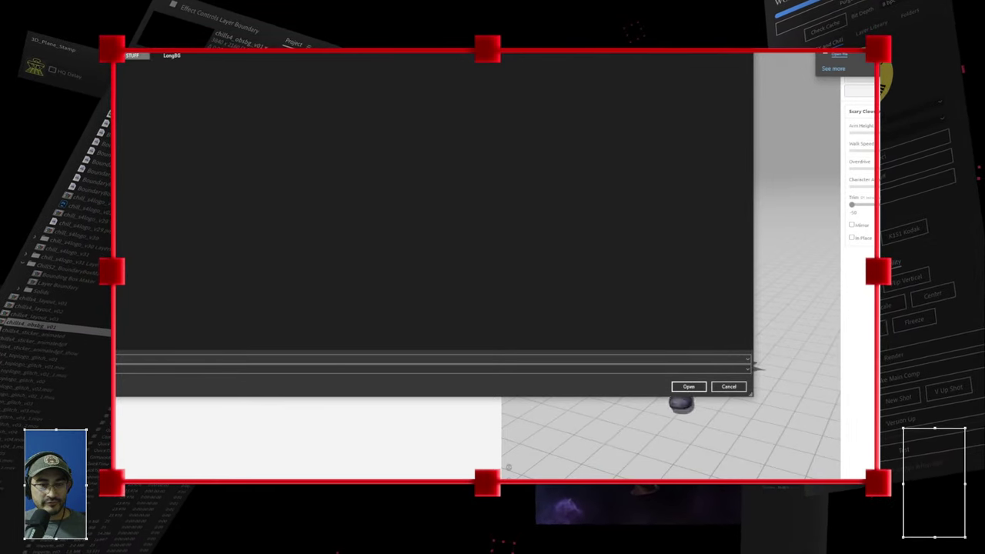
click(689, 387)
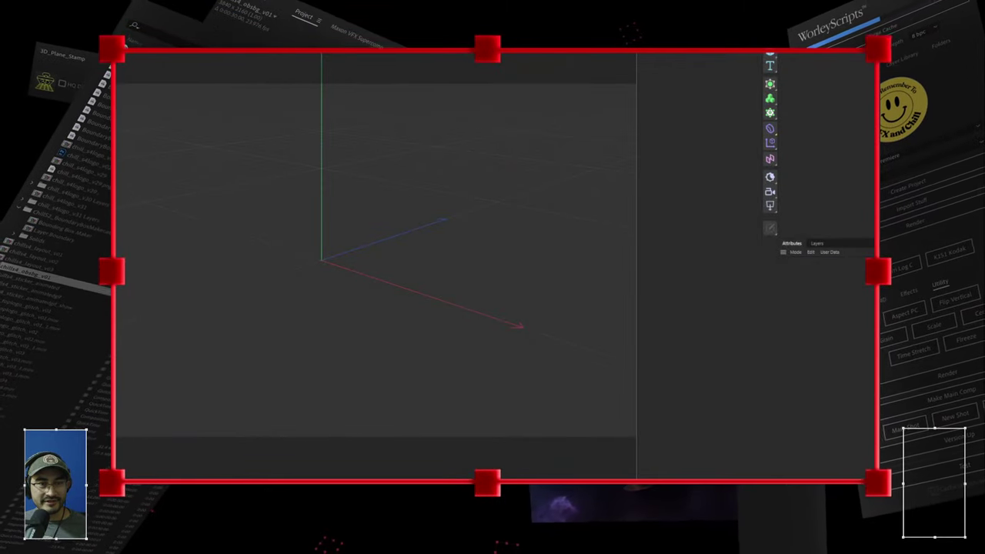
Open the downloaded goblin file from the 3D STUFF folder in Cinema 4D and view the rigged character
key(ctrl+o)
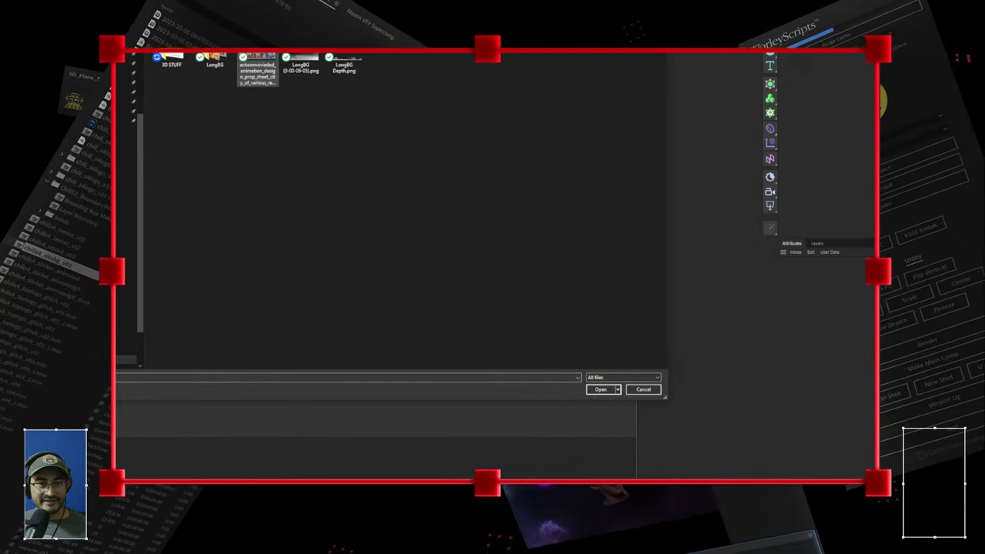
double_click(173, 56)
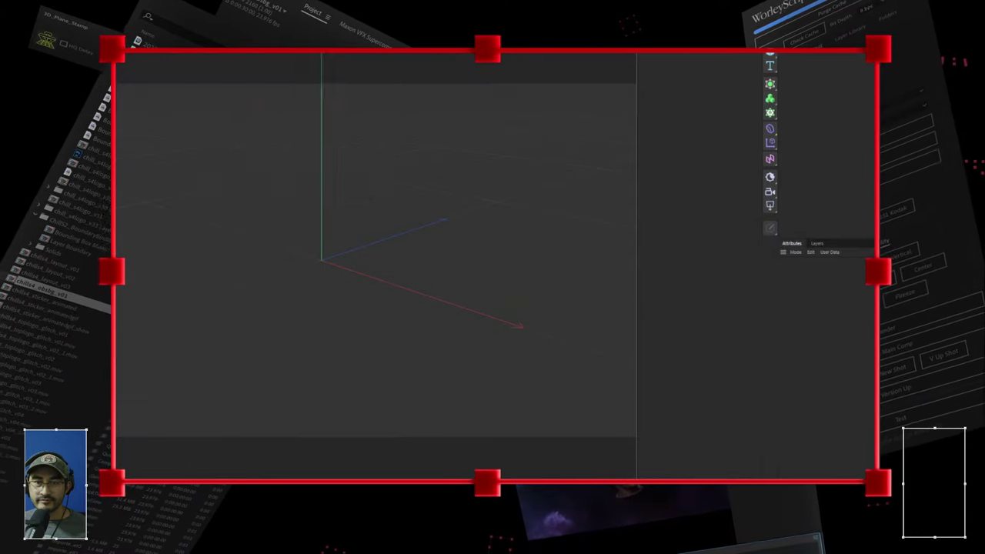
click(322, 190)
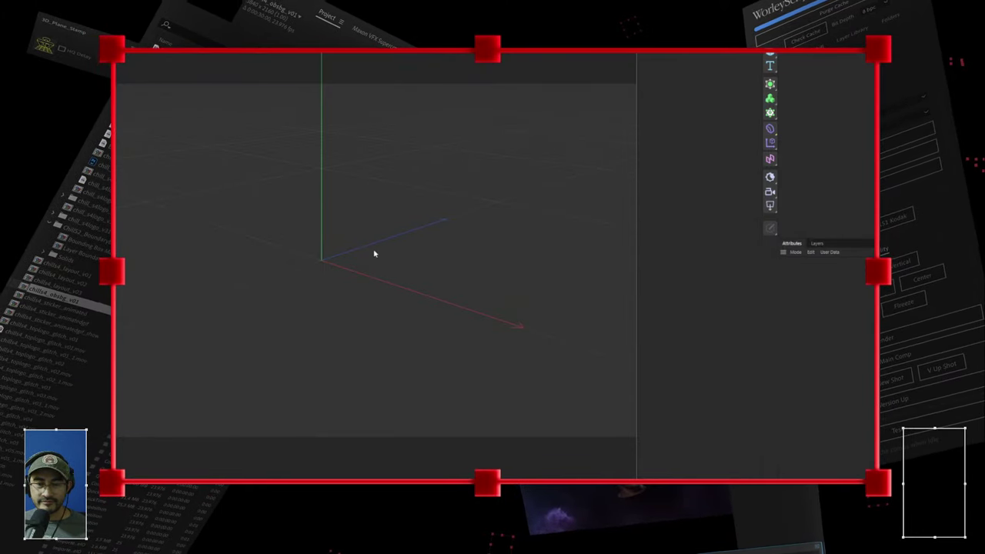
scroll(314, 272, up, 1)
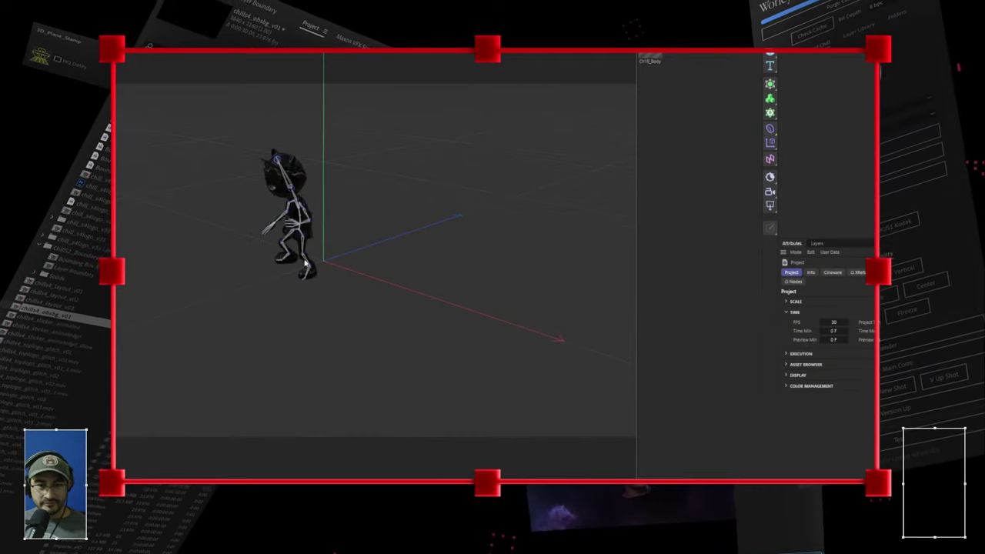
mouse_move(304, 261)
alt+mouse_down()
mouse_move(431, 259)
mouse_move(310, 259)
alt+mouse_up()
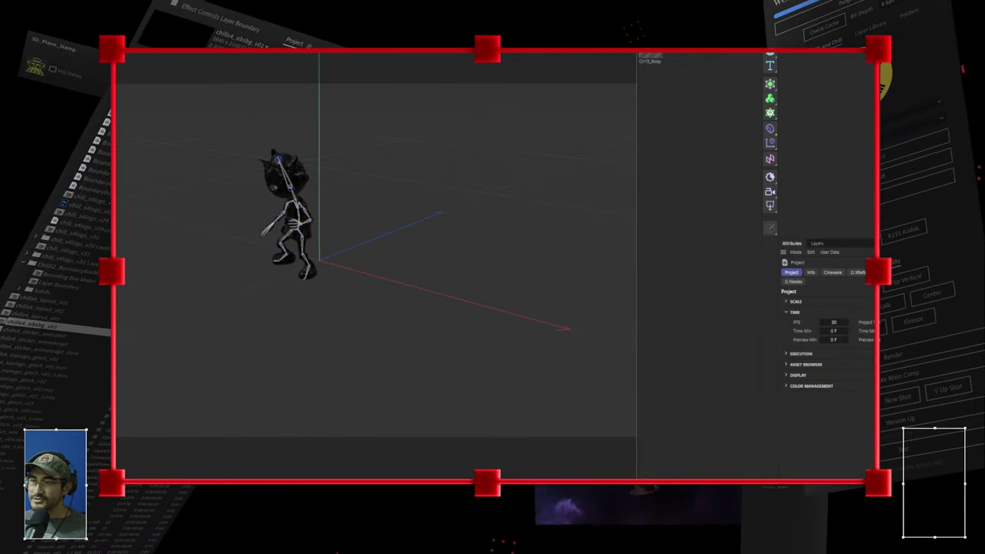
Copy the floor plane from the BLOOD project into the goblin scene, position it under the character and extend its depth
click(818, 55)
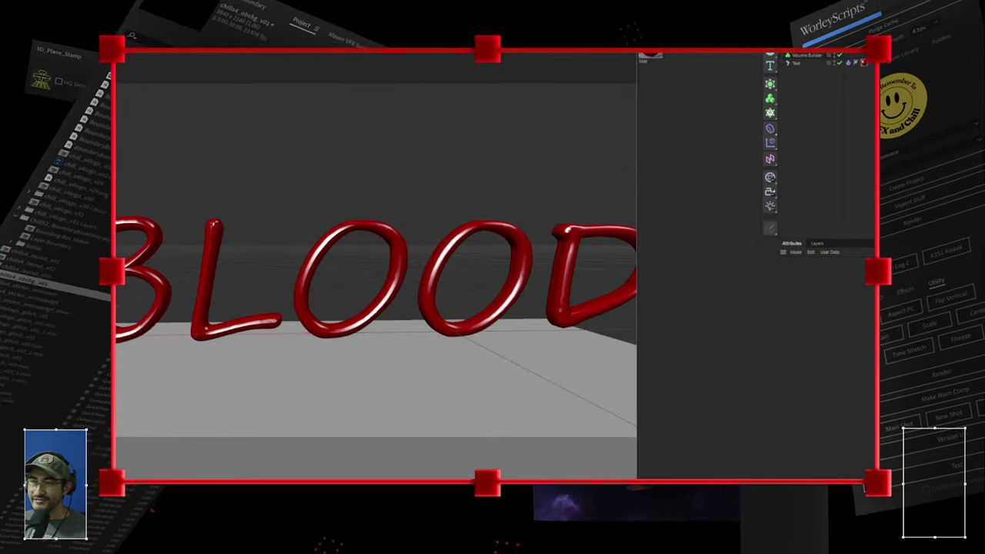
click(330, 366)
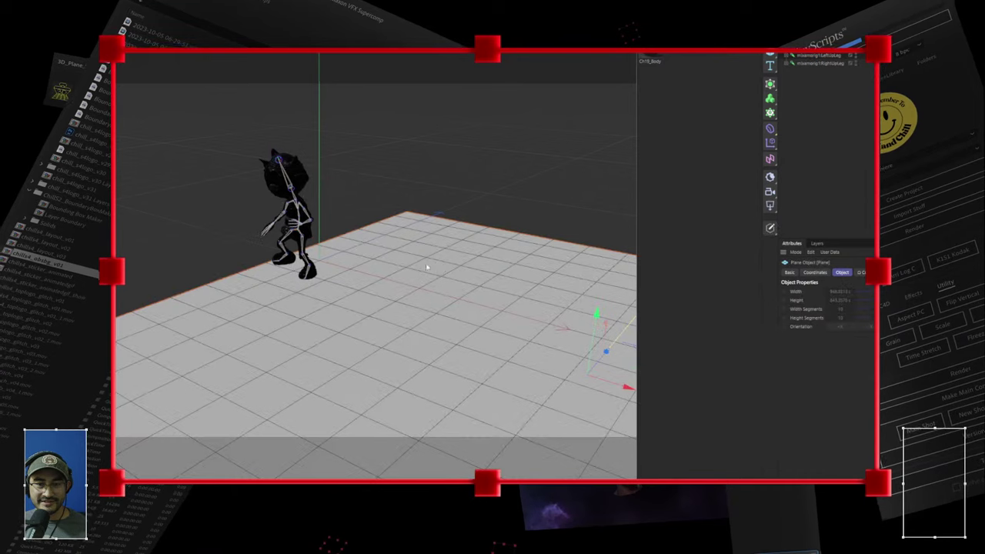
drag(601, 382, 312, 314)
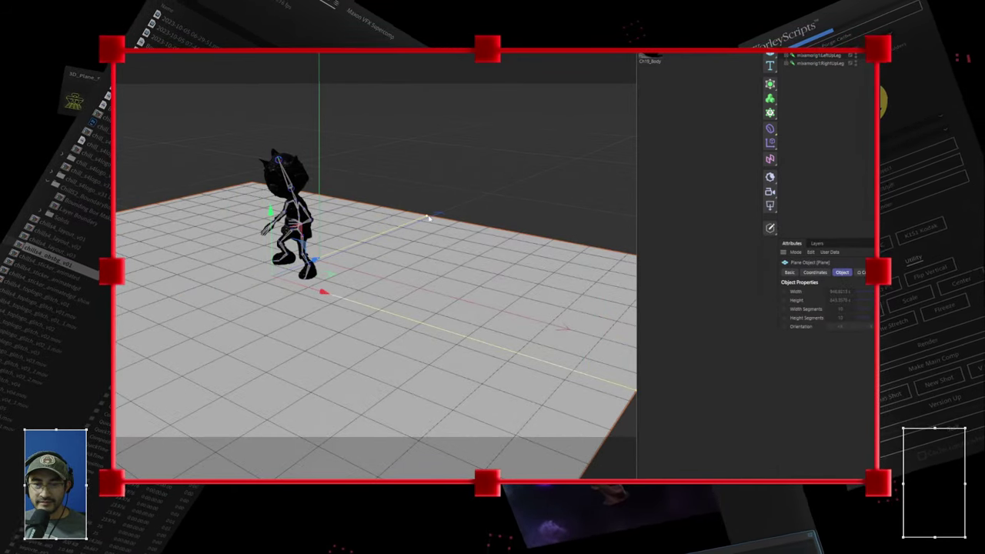
drag(429, 220, 585, 154)
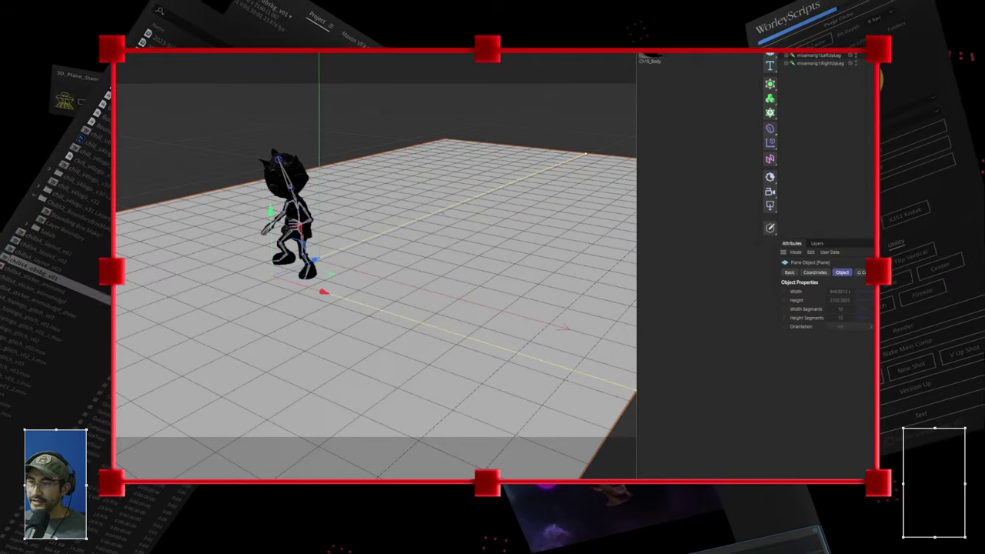
Add a Pyro Emitter tag to the goblin's body mesh and hide the mesh in the viewport
click(289, 216)
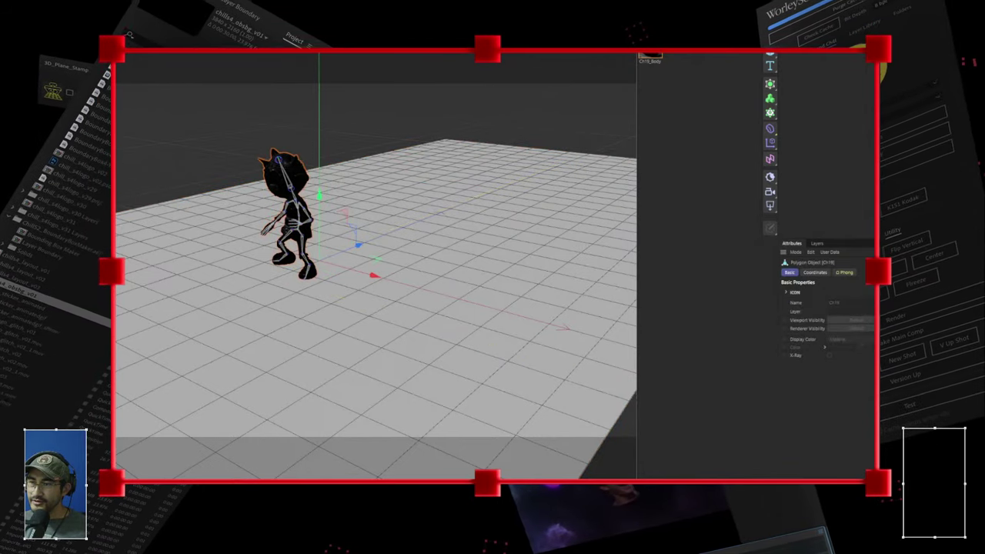
right_click(797, 55)
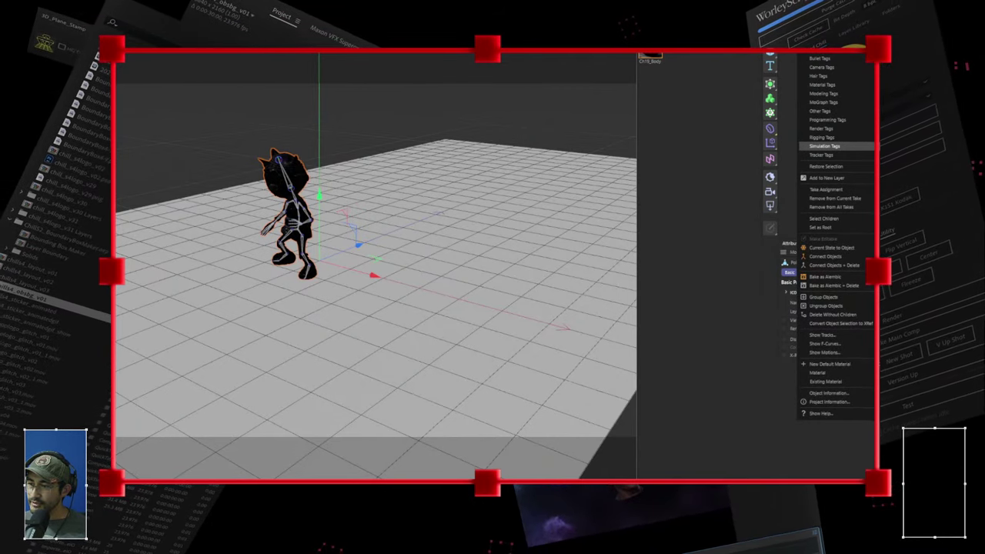
click(823, 145)
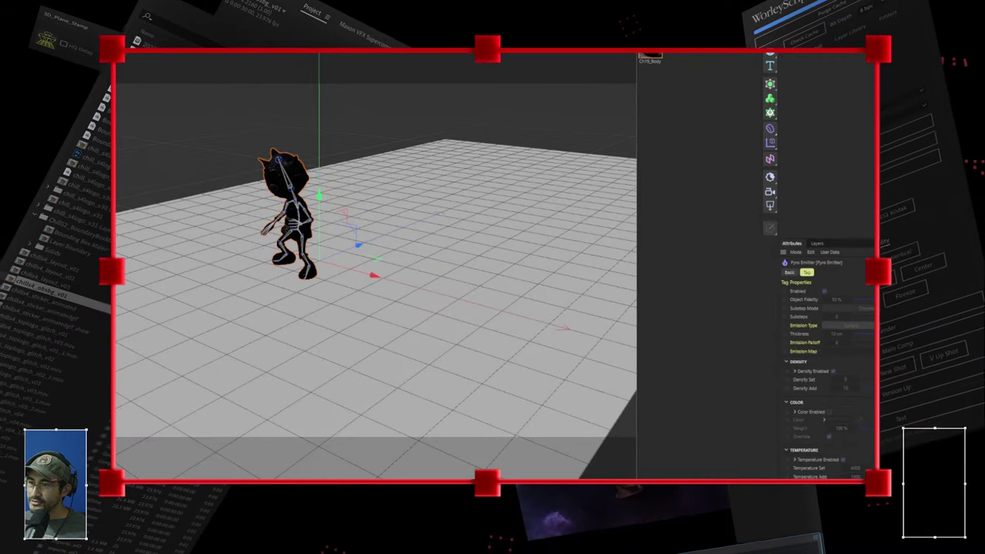
click(852, 171)
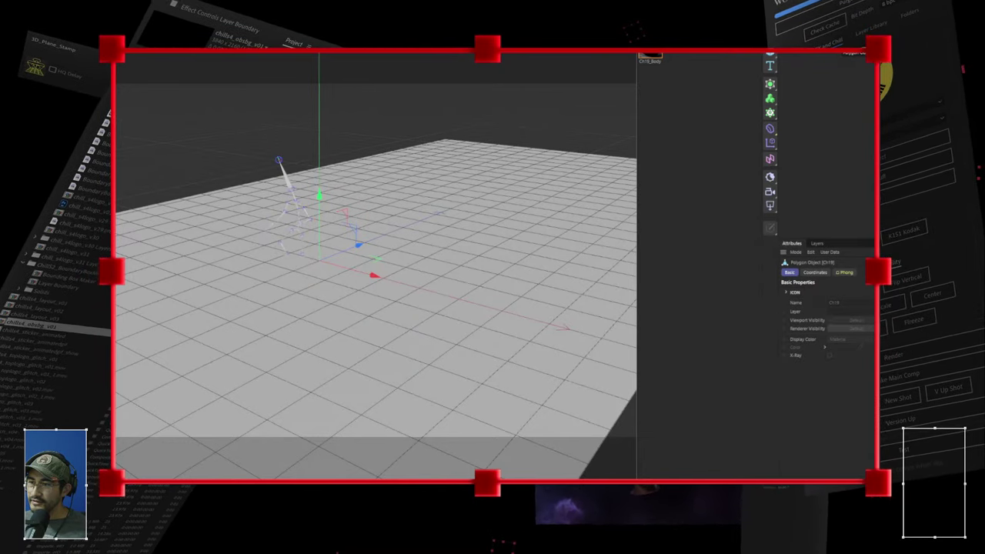
Review the Pyro Emitter tag's properties and the Pyro Output object's scene settings
click(847, 56)
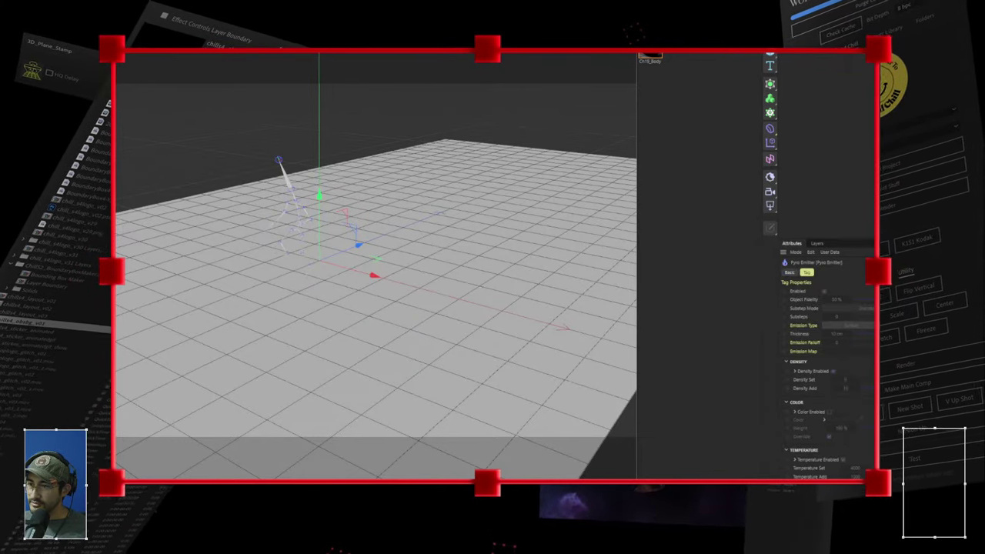
scroll(866, 450, down, 5)
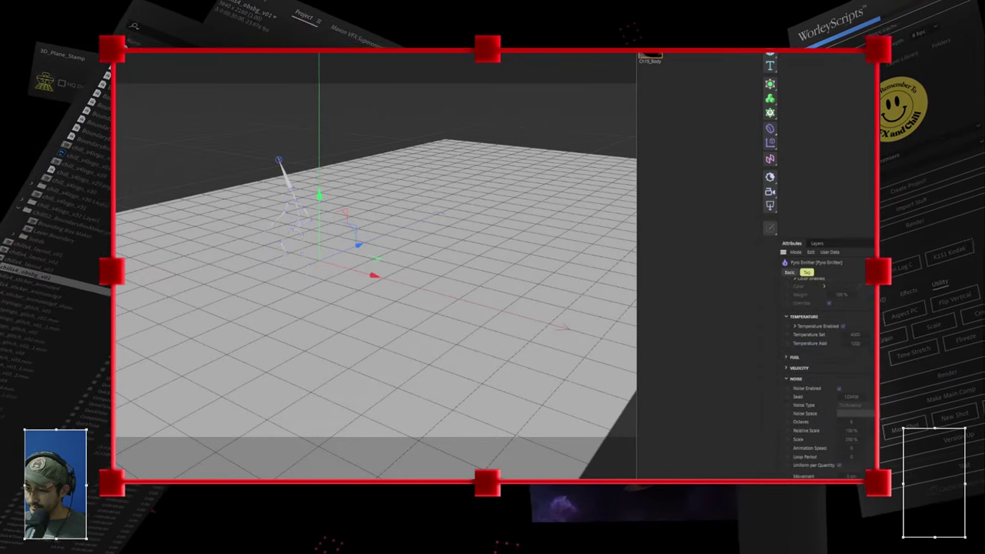
scroll(828, 377, up, 5)
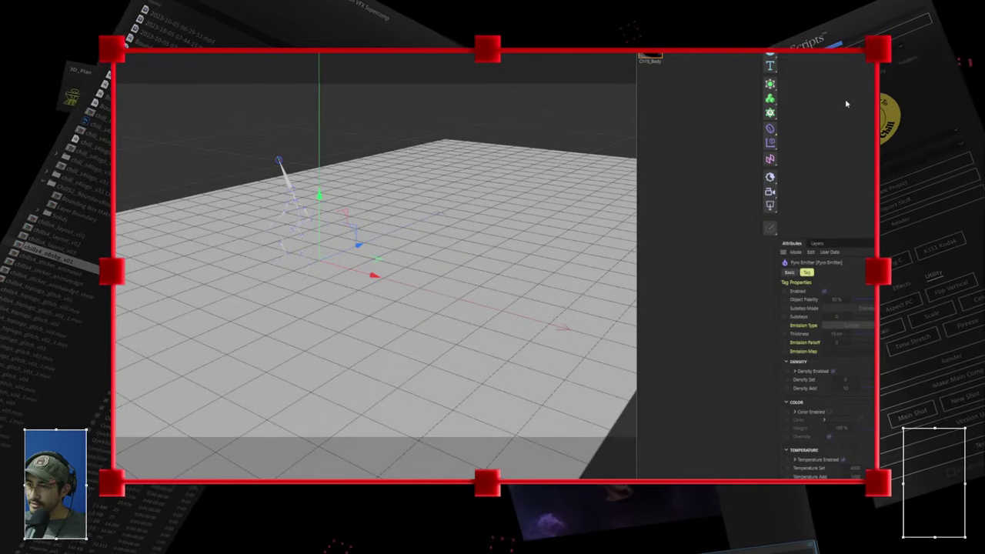
click(808, 56)
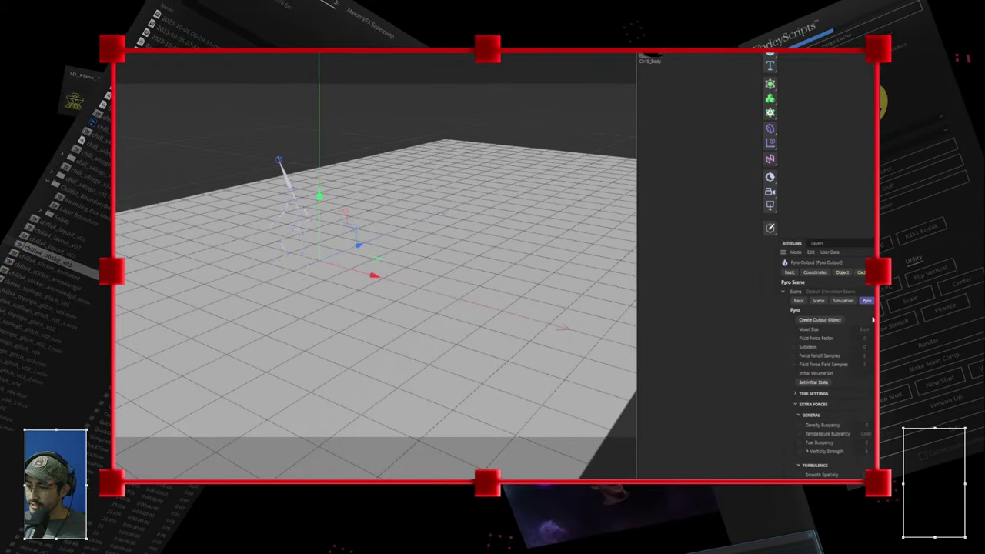
click(855, 261)
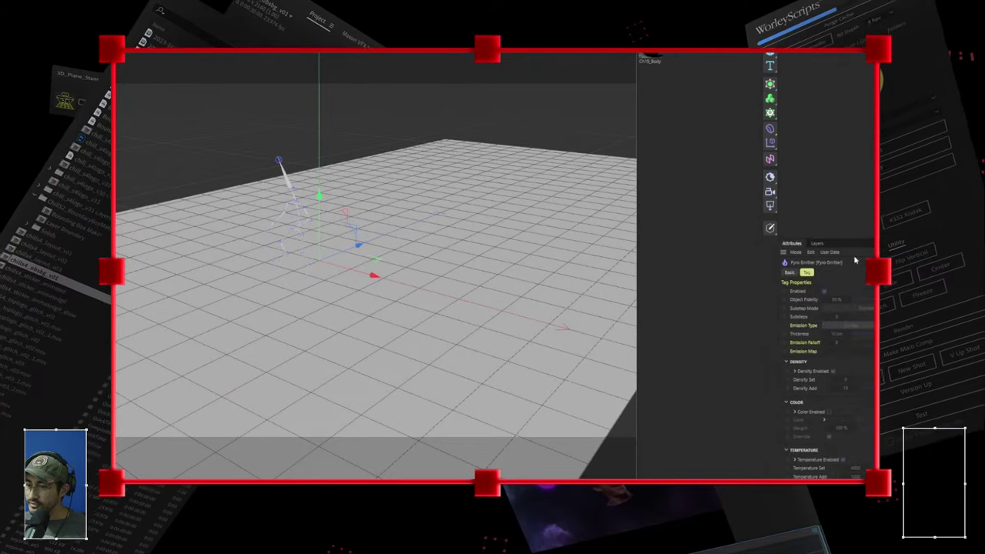
Set the goblin's Pyro Emitter Temperature Set value to 1000 and view the smoke around the walking body
scroll(854, 369, down, 4)
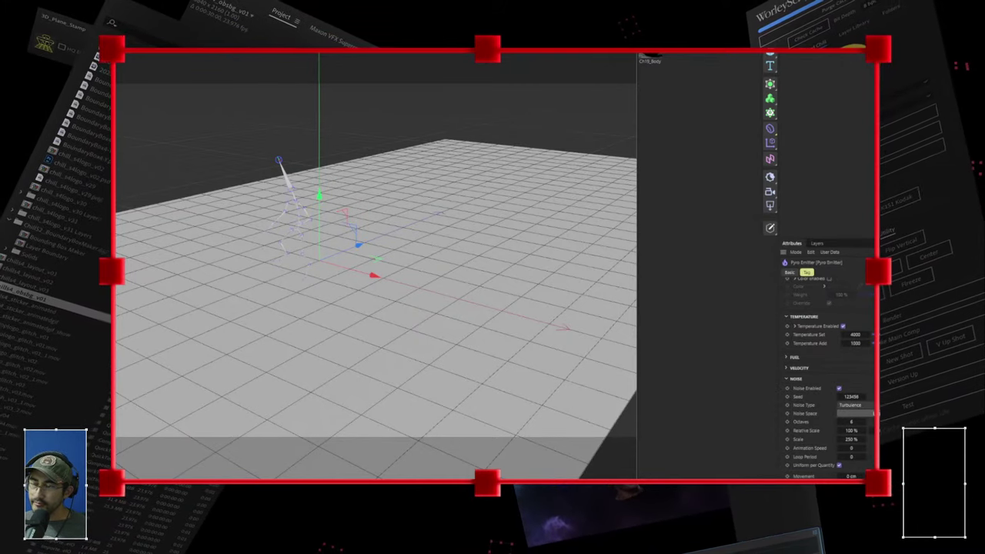
click(650, 57)
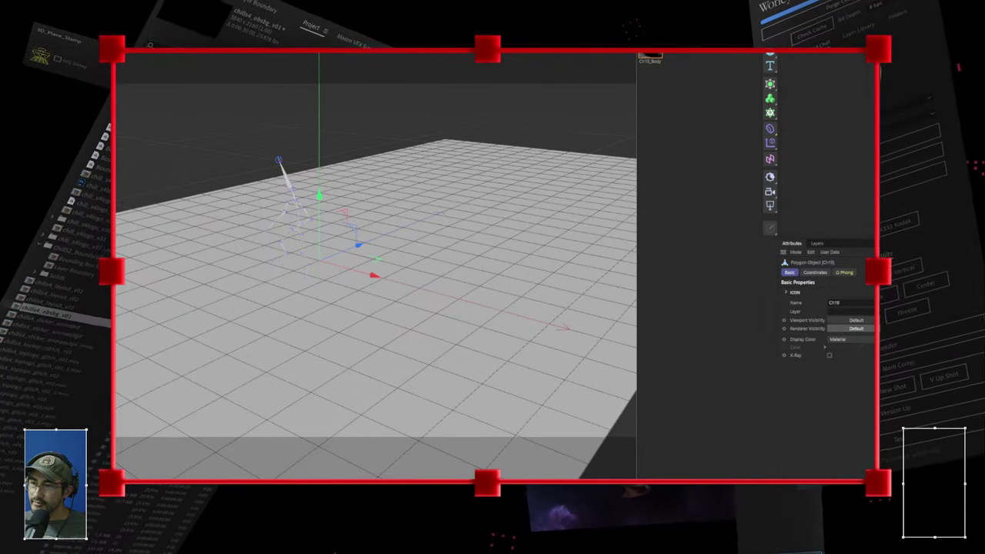
click(655, 57)
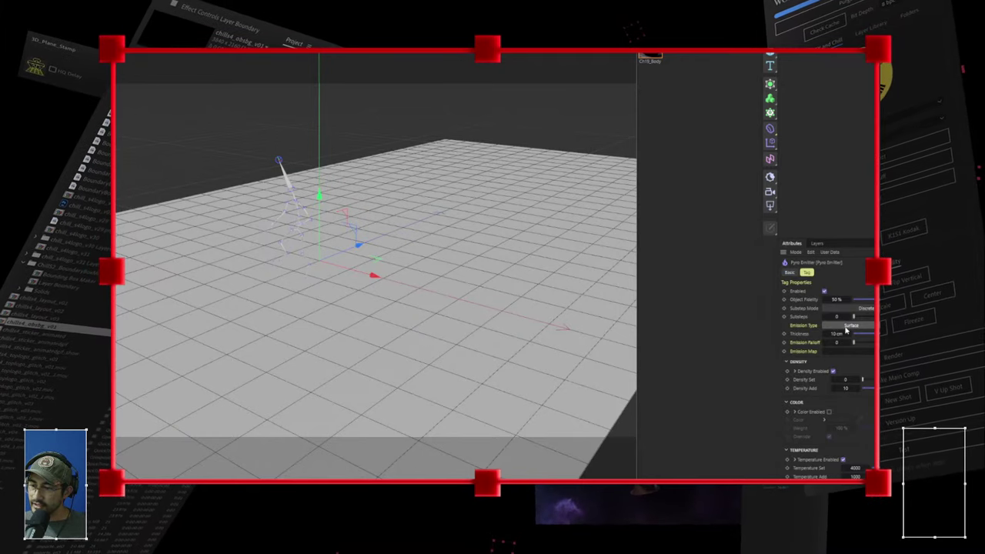
scroll(828, 369, down, 3)
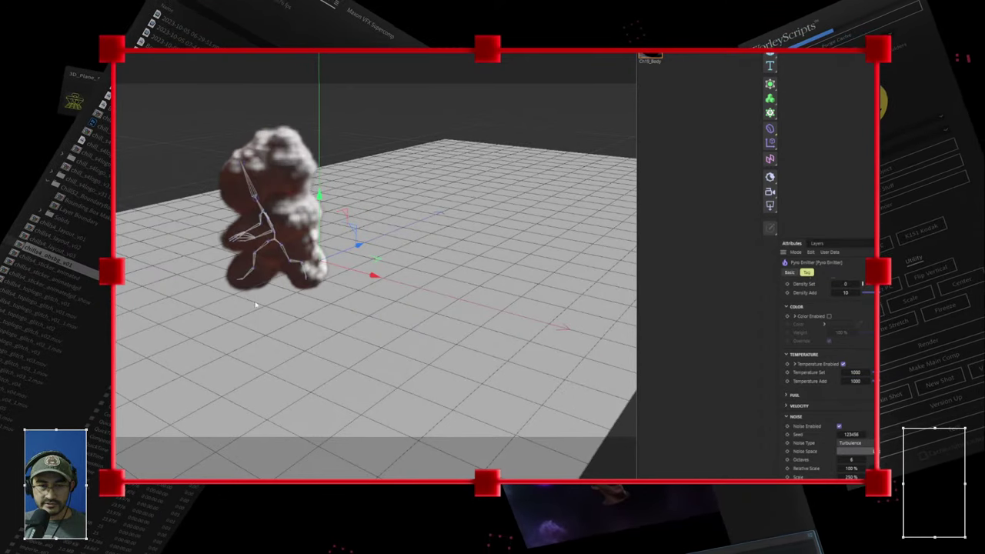
alt+middle_drag(348, 276, 465, 271)
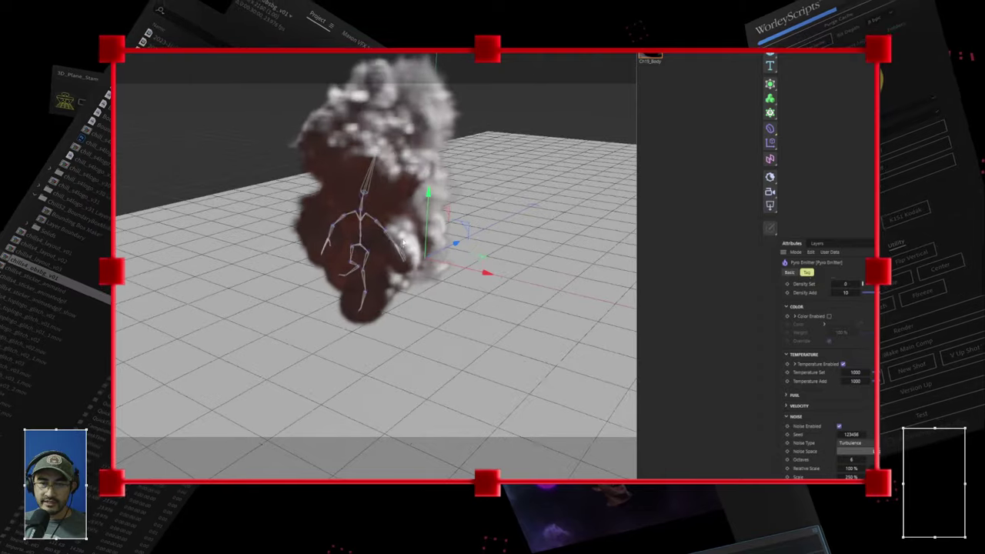
alt+drag(406, 237, 391, 198)
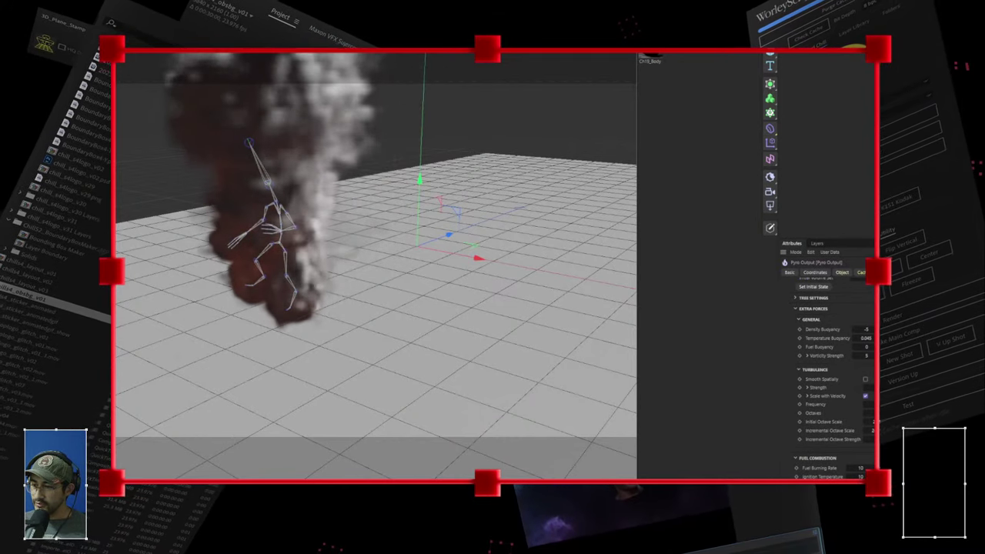
Set the Pyro Output's Temperature Buoyancy to -0.3 and examine the simulation around the character from several angles
text(-0.3)
key(Return)
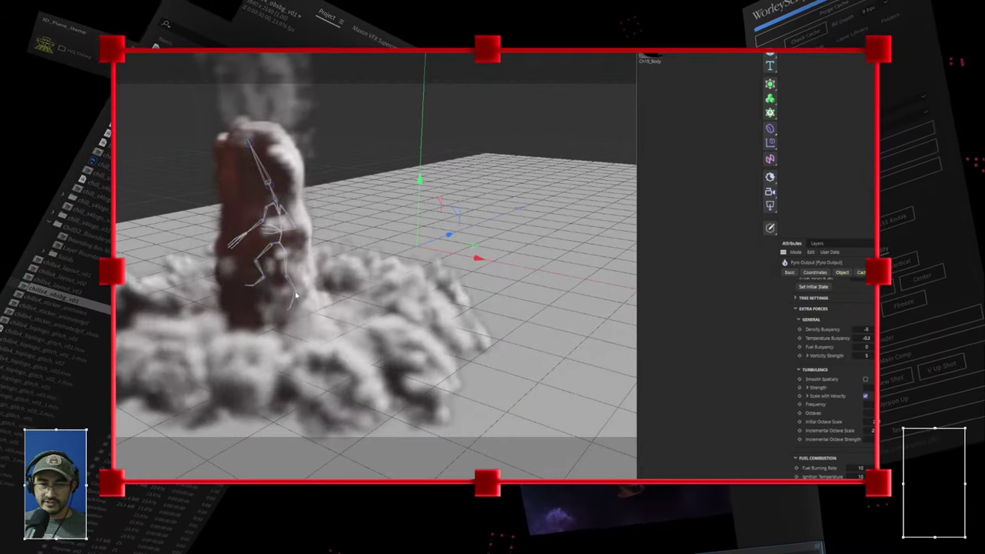
alt+drag(307, 293, 423, 291)
alt+middle_drag(362, 248, 492, 244)
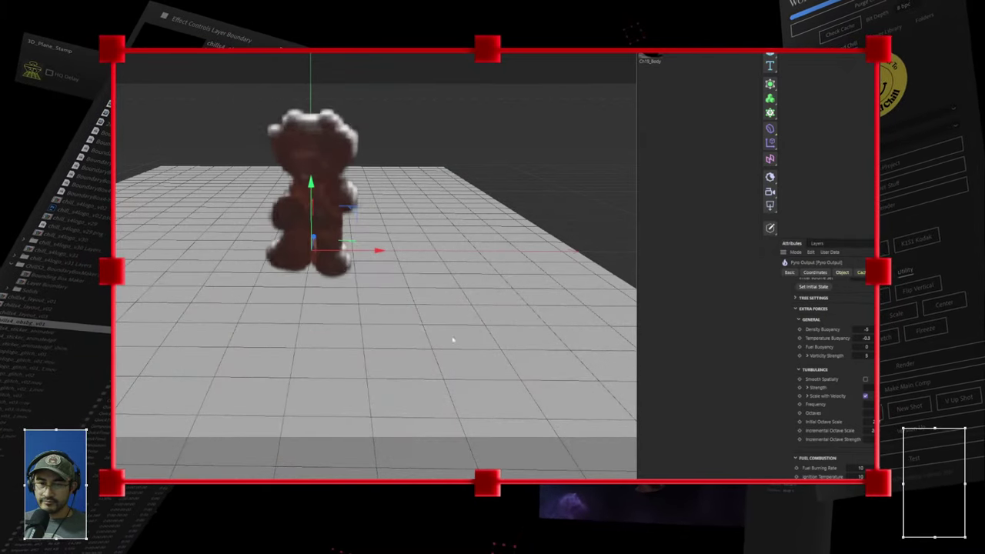
alt+drag(320, 326, 269, 327)
alt+drag(321, 259, 413, 218)
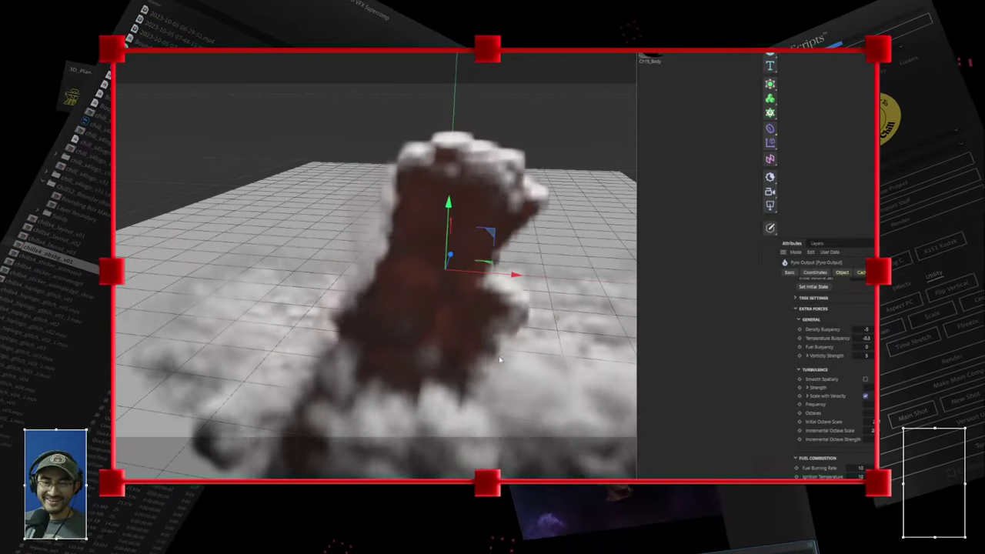
alt+middle_drag(505, 343, 457, 226)
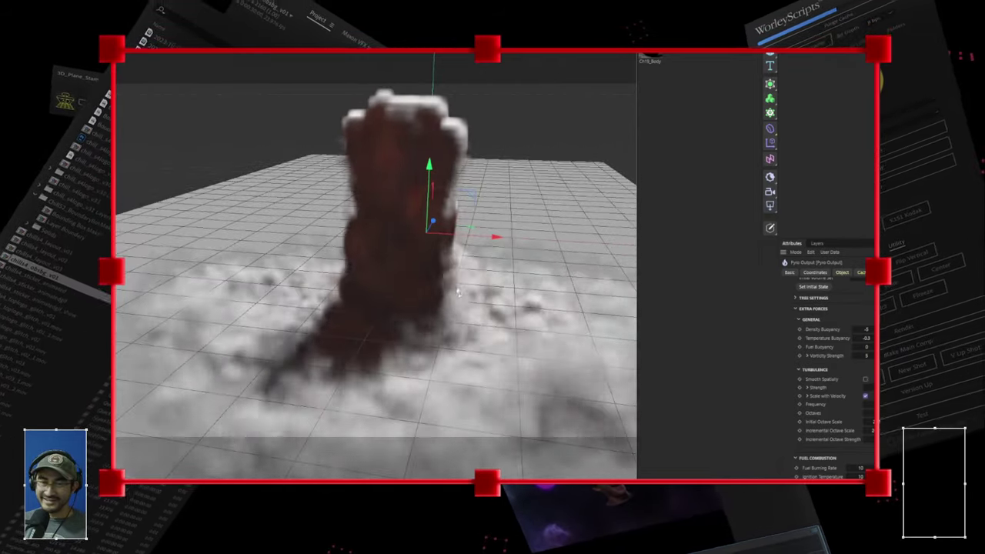
alt+drag(431, 288, 405, 233)
alt+middle_drag(405, 233, 387, 178)
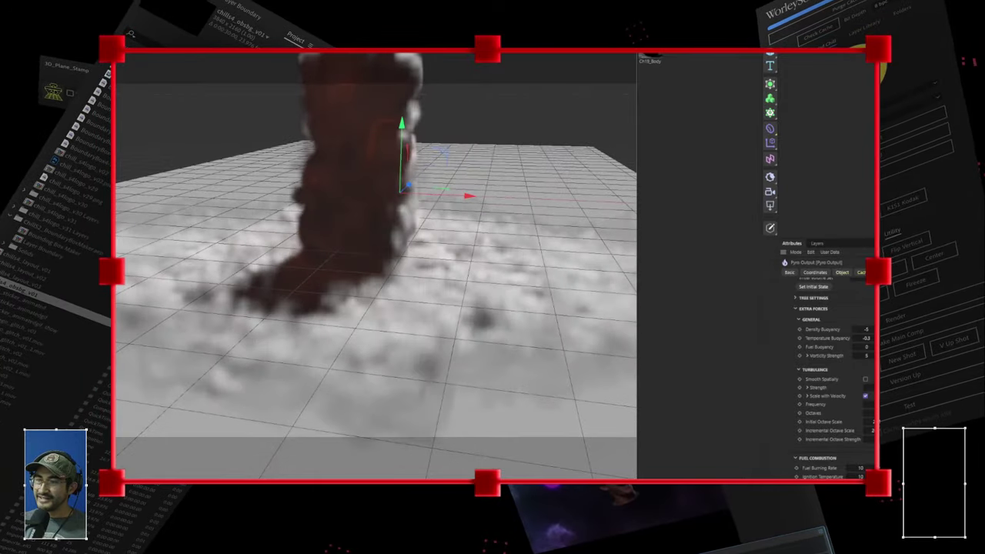
Set the pyro scene's Voxel Size to 3 cm and deselect the Pyro Output object
scroll(832, 339, up, 3)
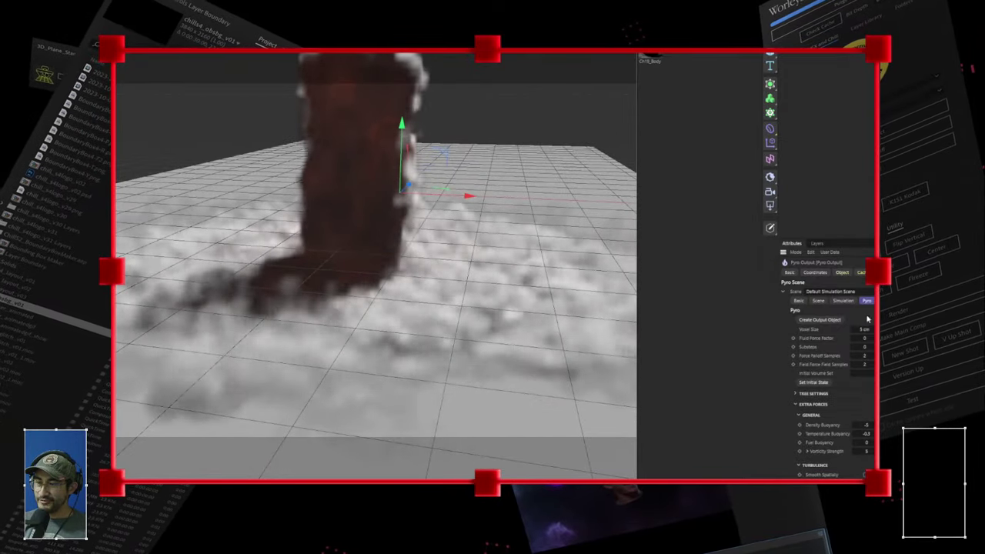
click(865, 330)
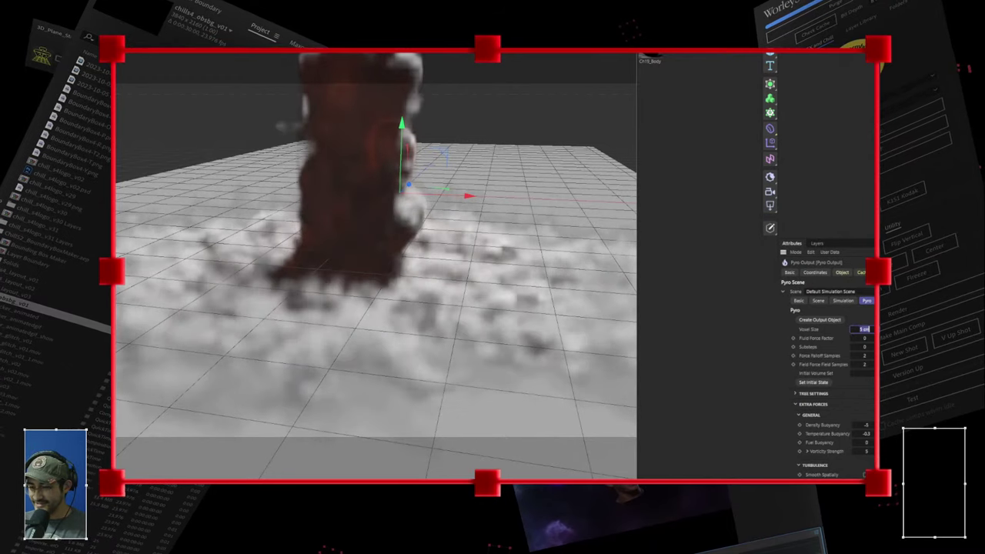
text(3)
key(Return)
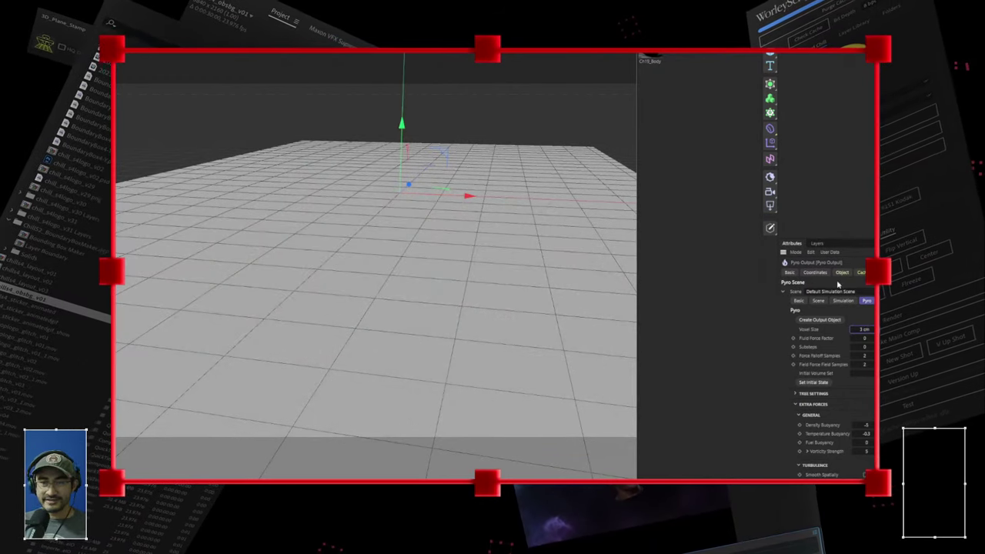
click(871, 165)
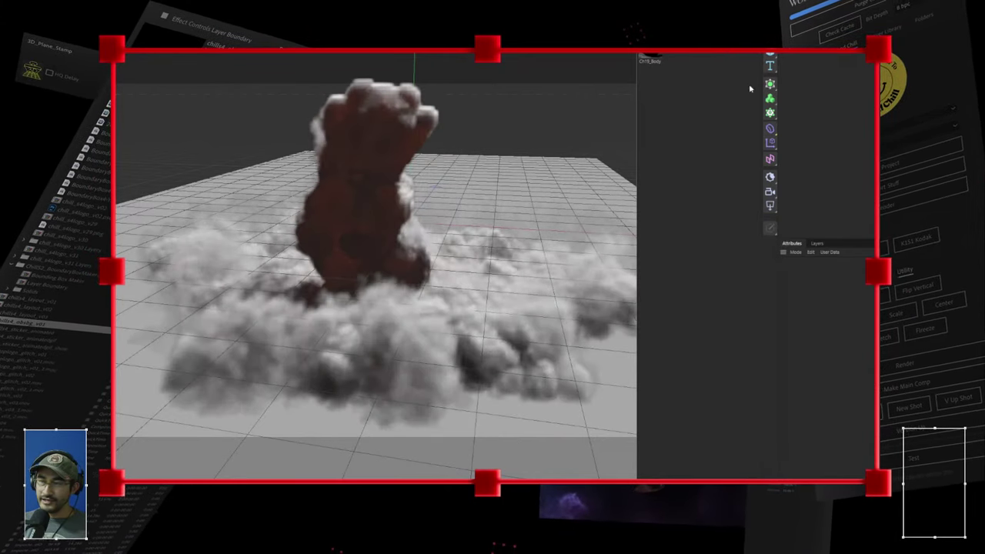
Set the Pyro Emitter tag's Temperature Set and Temperature Add to 500 and examine the resulting smoke from several angles
click(664, 60)
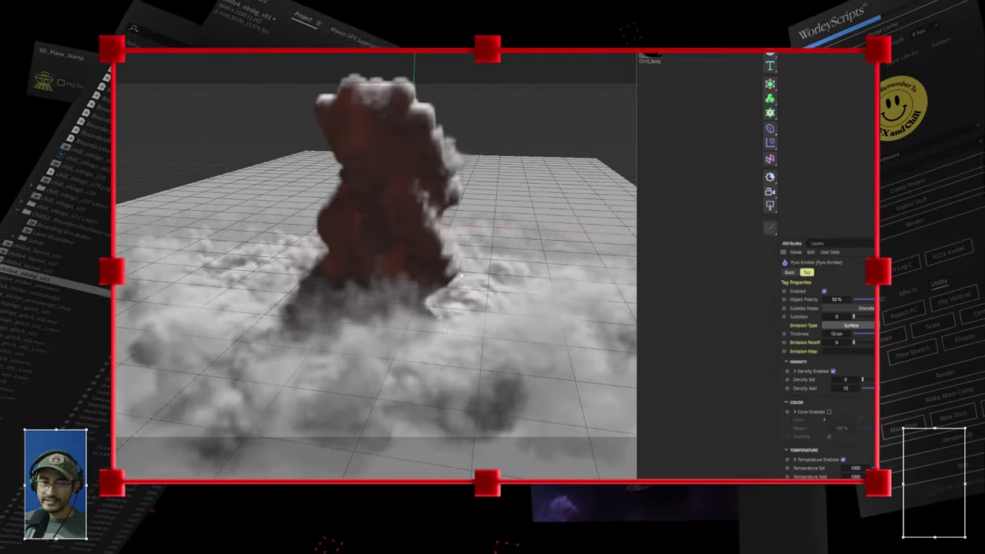
alt+drag(578, 431, 85, 422)
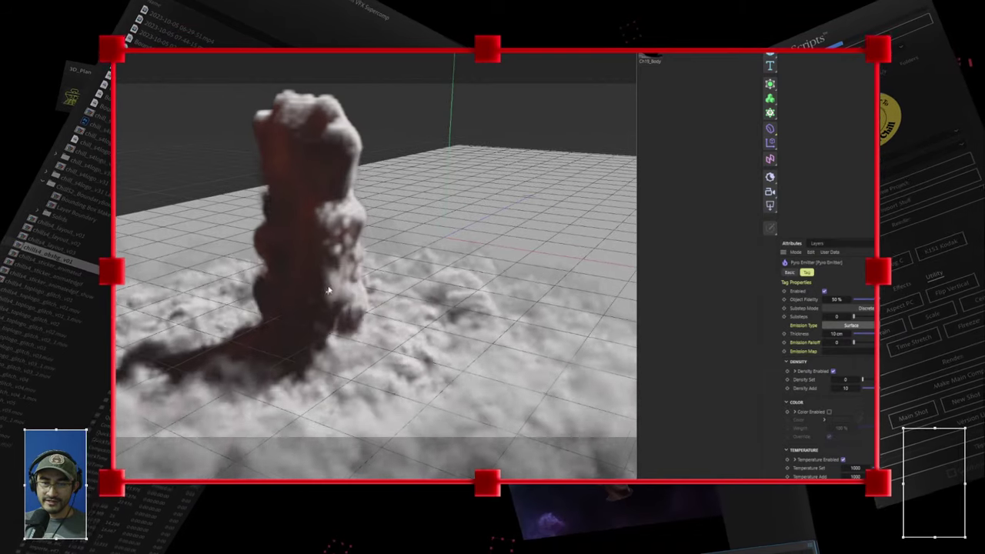
alt+drag(396, 289, 186, 329)
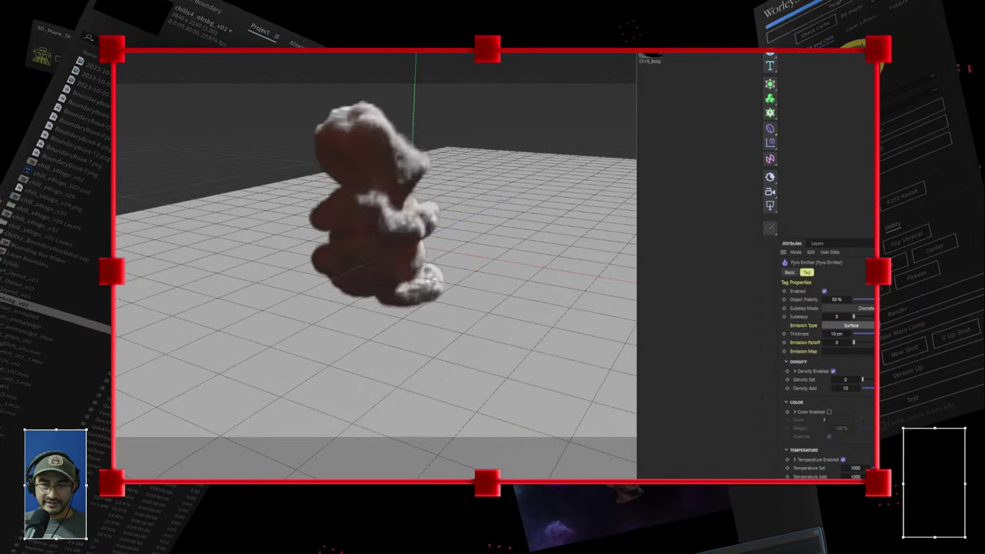
alt+drag(356, 258, 394, 243)
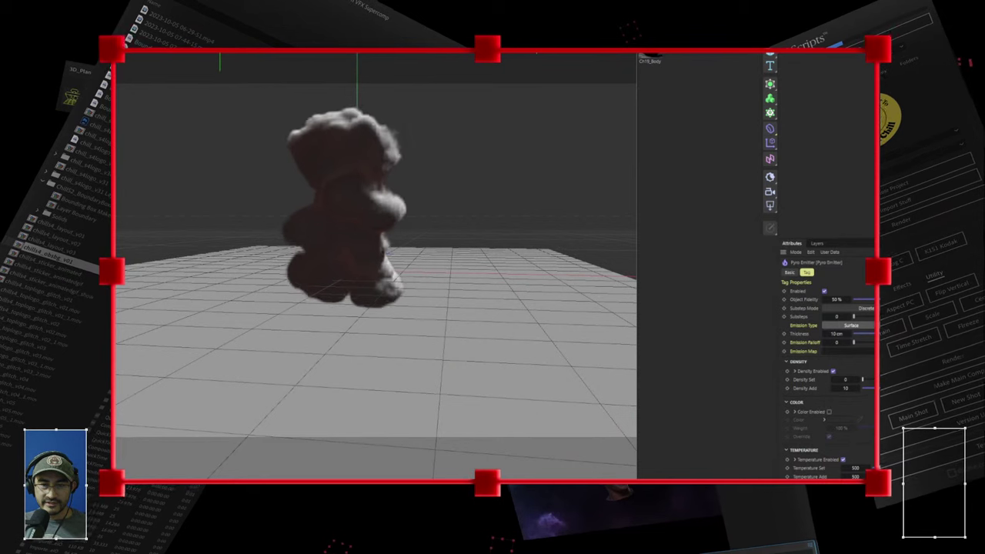
alt+drag(347, 308, 411, 339)
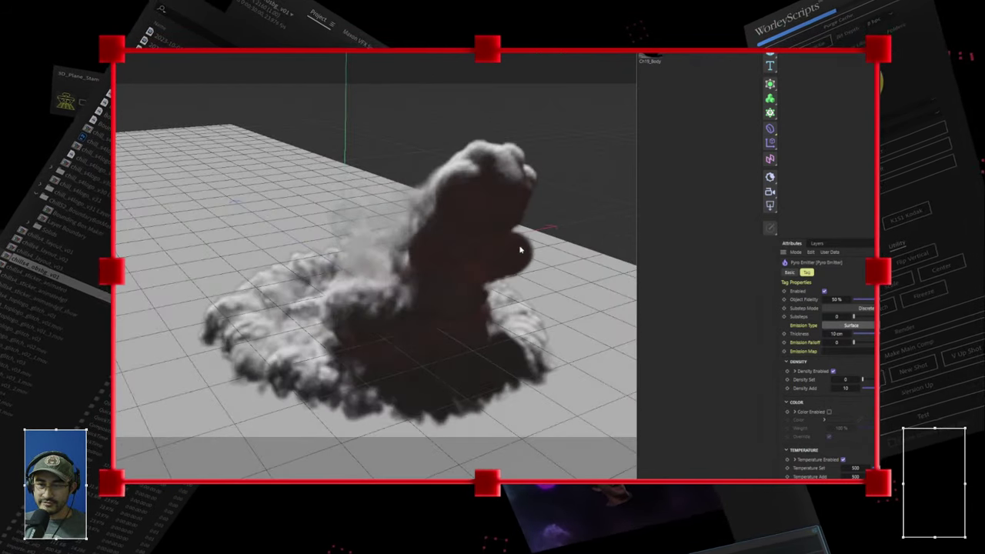
alt+drag(478, 352, 555, 356)
alt+middle_drag(544, 334, 376, 227)
alt+drag(354, 343, 334, 310)
mouse_move(427, 274)
alt+middle_down()
mouse_move(435, 278)
mouse_move(380, 189)
mouse_move(257, 118)
alt+middle_up()
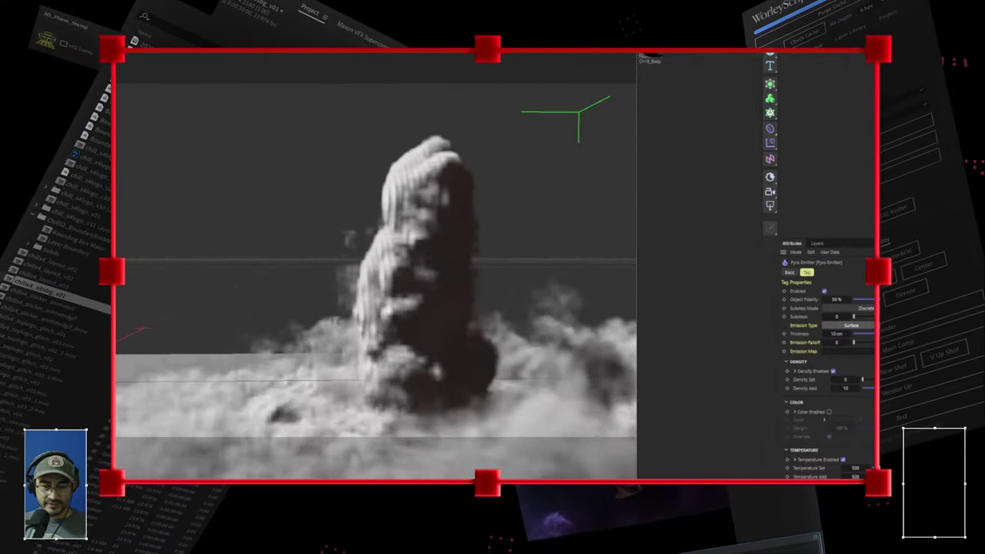
Return to the first frame and add a Collider simulation tag to the goblin's Ch19 mesh
key(shift+f)
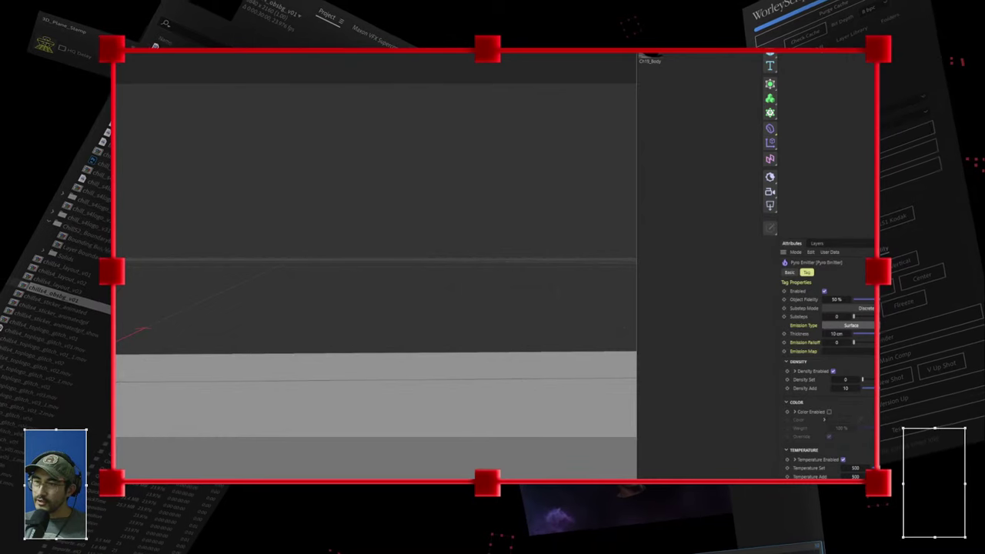
click(799, 55)
right_click(799, 56)
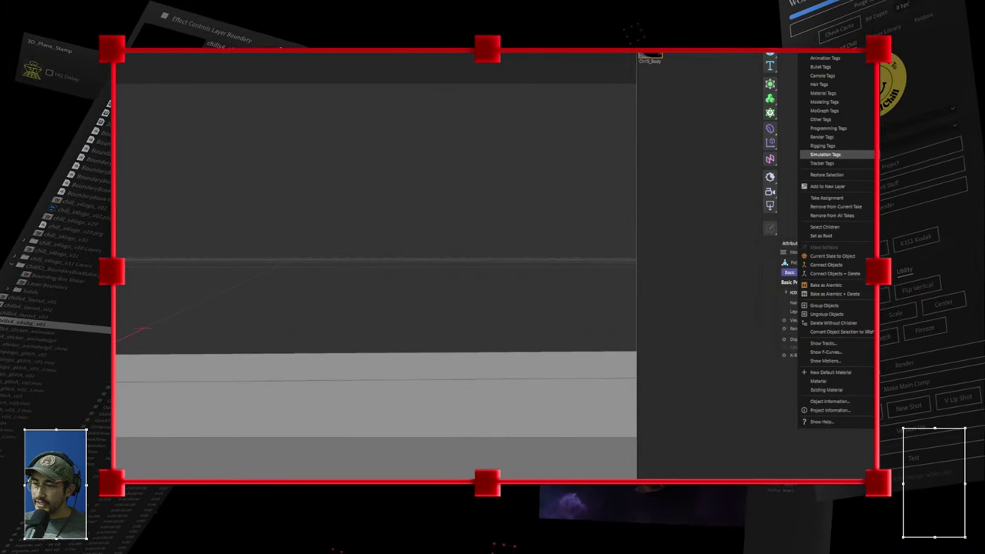
click(862, 154)
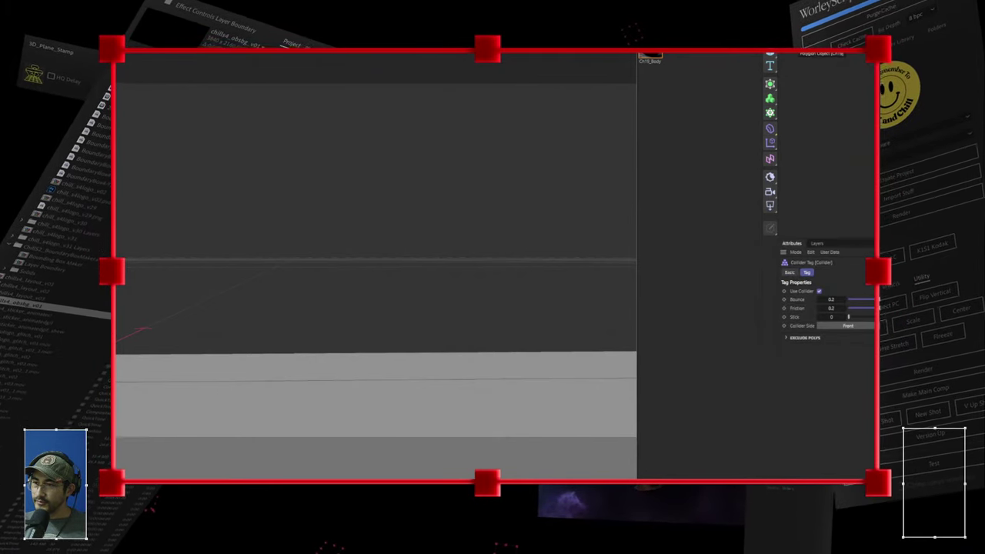
click(801, 54)
Play the simulation with the mesh collider and examine the smoke around the walking goblin from several sides and distances
scroll(269, 308, down, 1)
alt+middle_drag(269, 312, 572, 302)
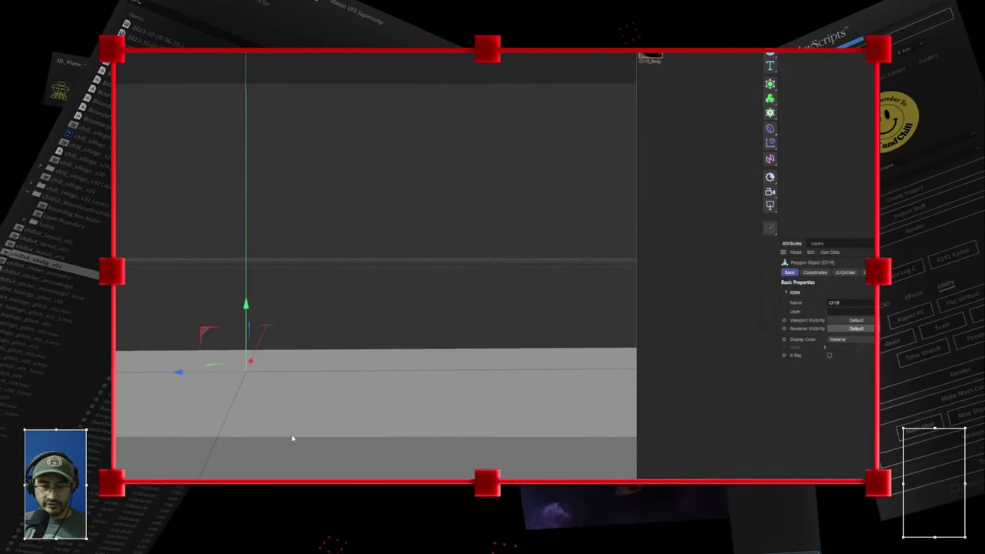
key(F8)
scroll(396, 249, up, 1)
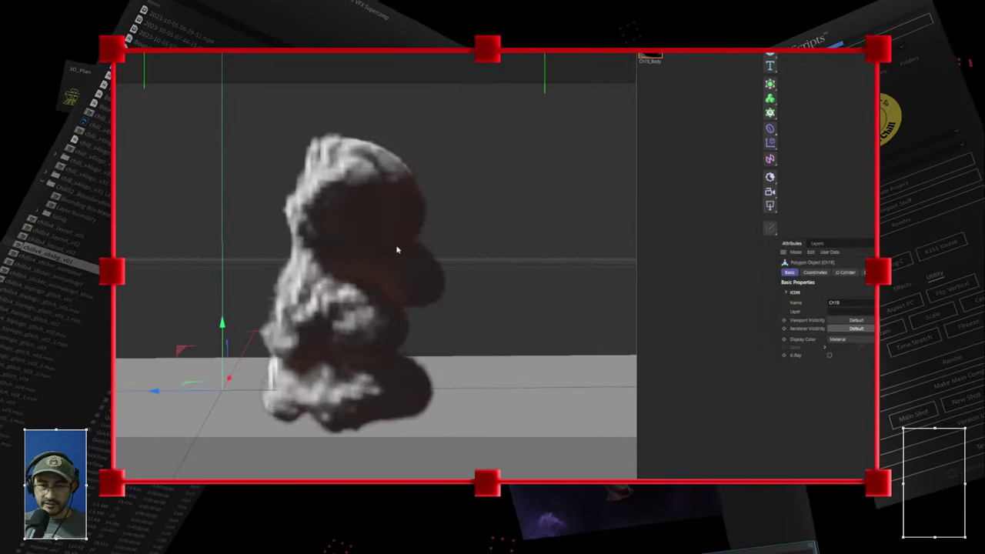
alt+drag(470, 334, 217, 306)
alt+drag(380, 367, 468, 387)
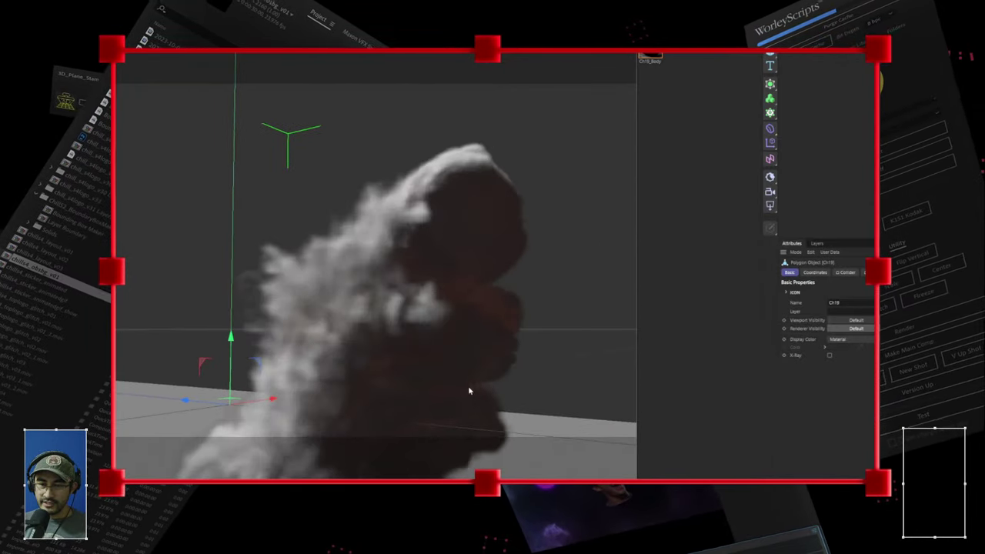
alt+right_drag(523, 395, 552, 396)
mouse_move(550, 344)
alt+right_down()
mouse_move(552, 352)
mouse_move(563, 281)
mouse_move(550, 344)
alt+right_up()
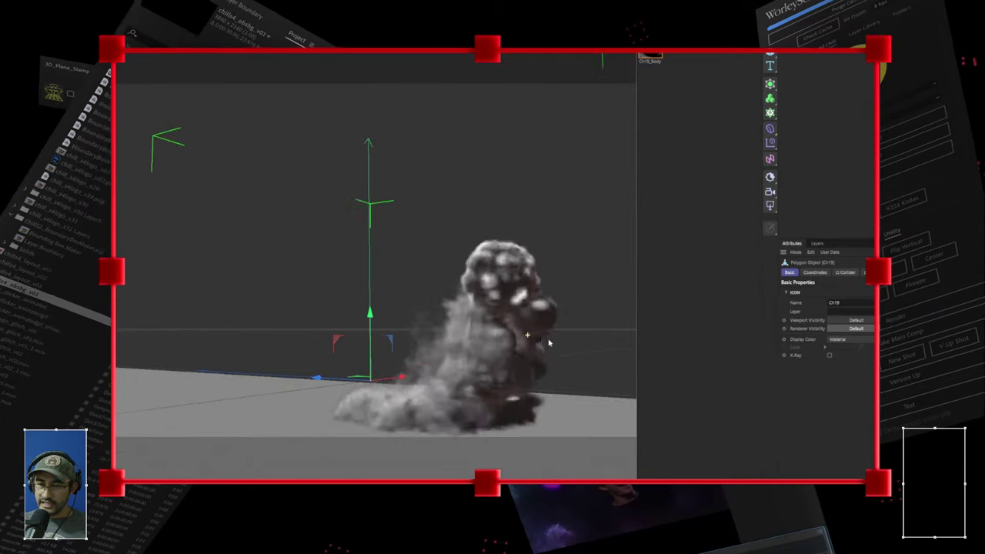
alt+drag(549, 342, 583, 323)
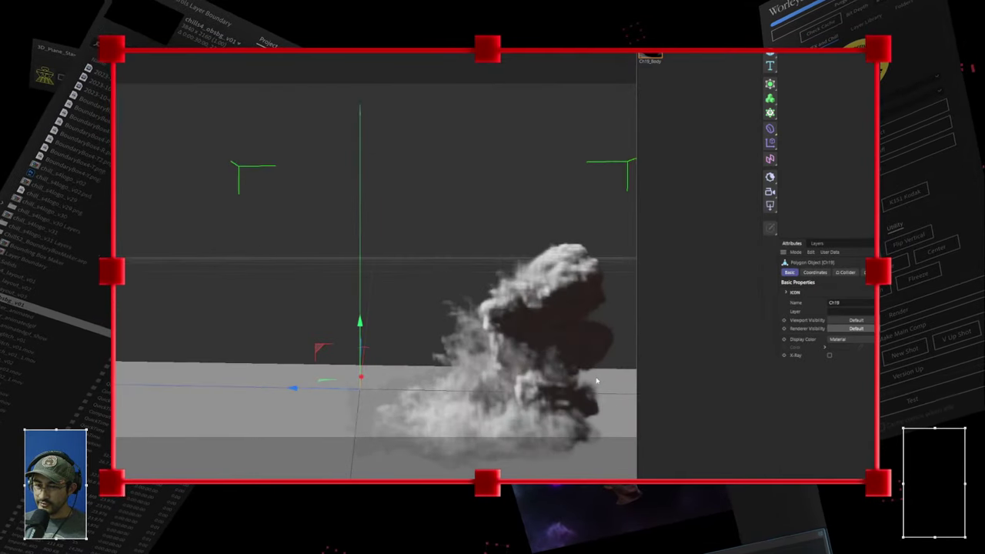
alt+drag(597, 380, 308, 337)
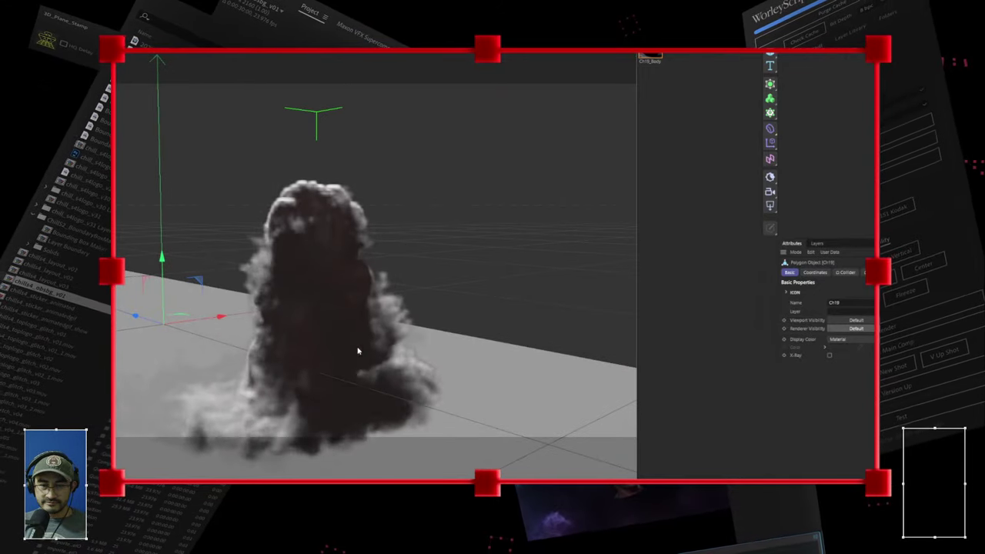
alt+drag(344, 392, 317, 387)
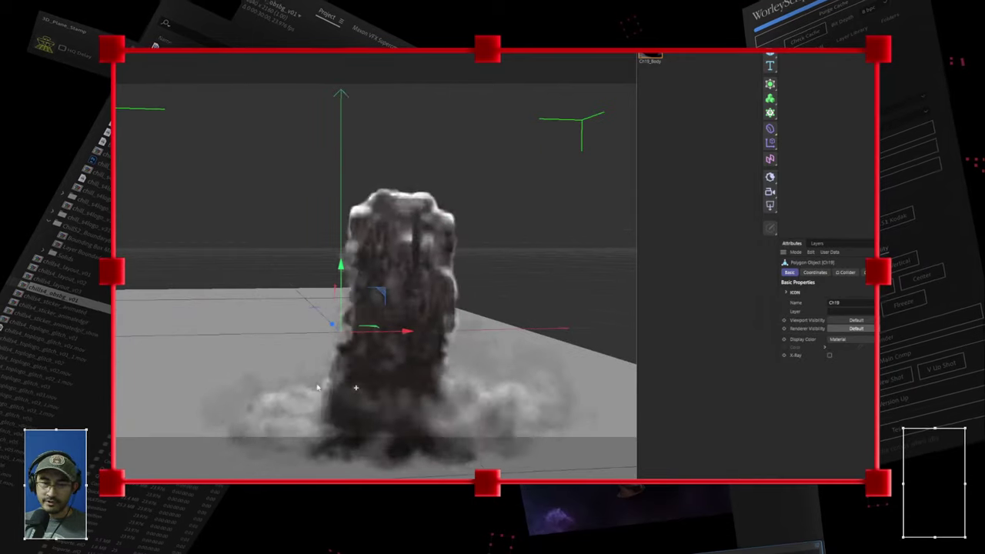
alt+drag(391, 369, 327, 360)
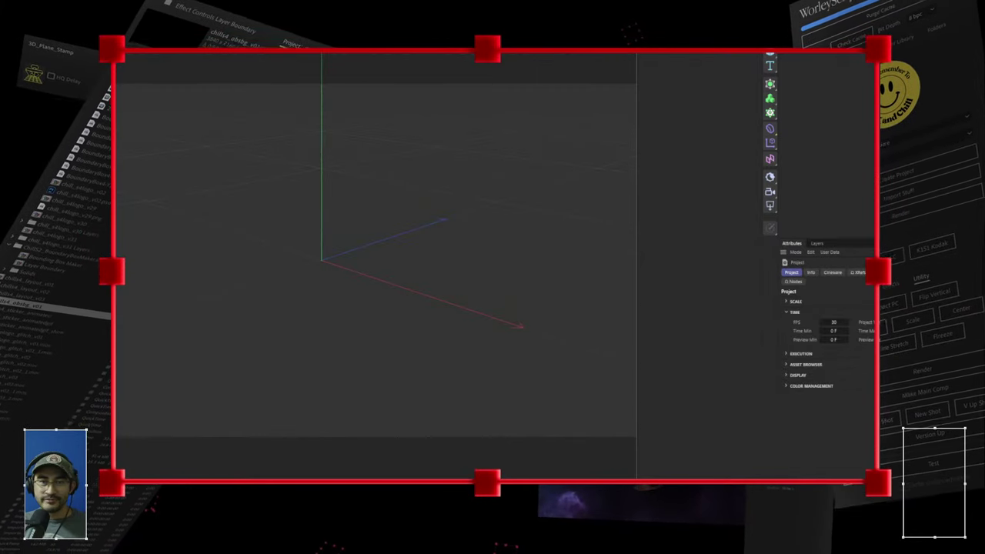
Open Moves by Maxon in the empty project and select the recorded face capture
click(316, 49)
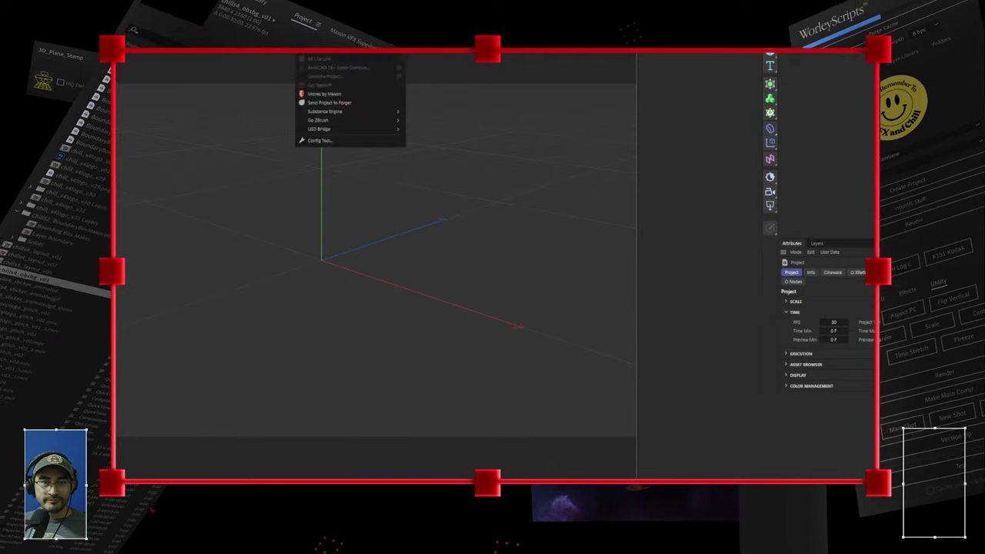
click(332, 92)
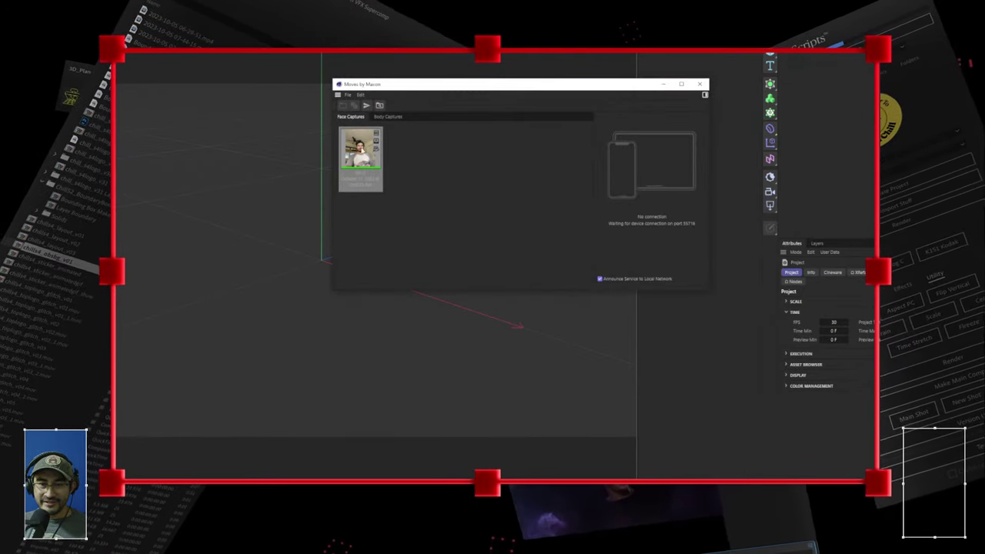
click(363, 160)
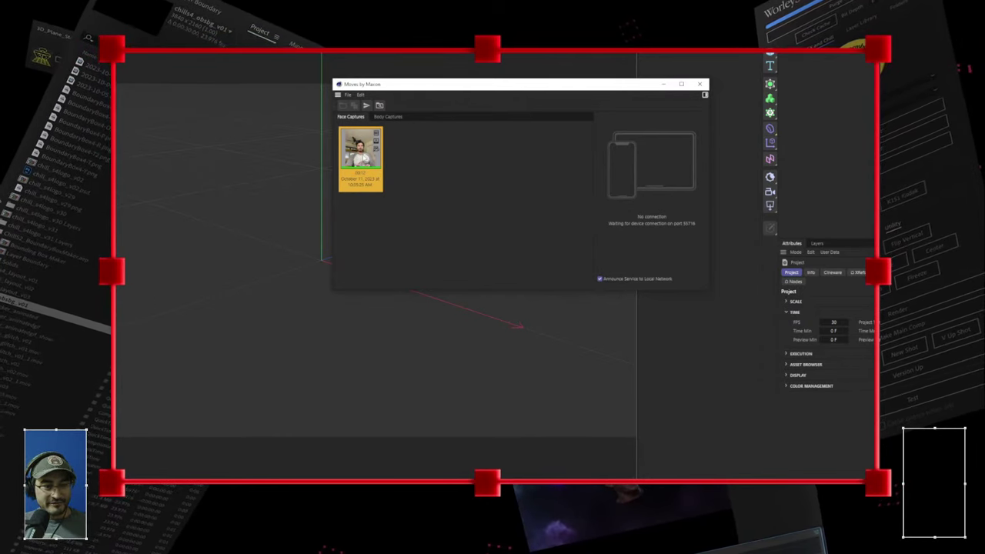
Import the recorded face capture into the scene, set the Moves by Maxon window aside and view the face from several angles
double_click(364, 157)
click(664, 84)
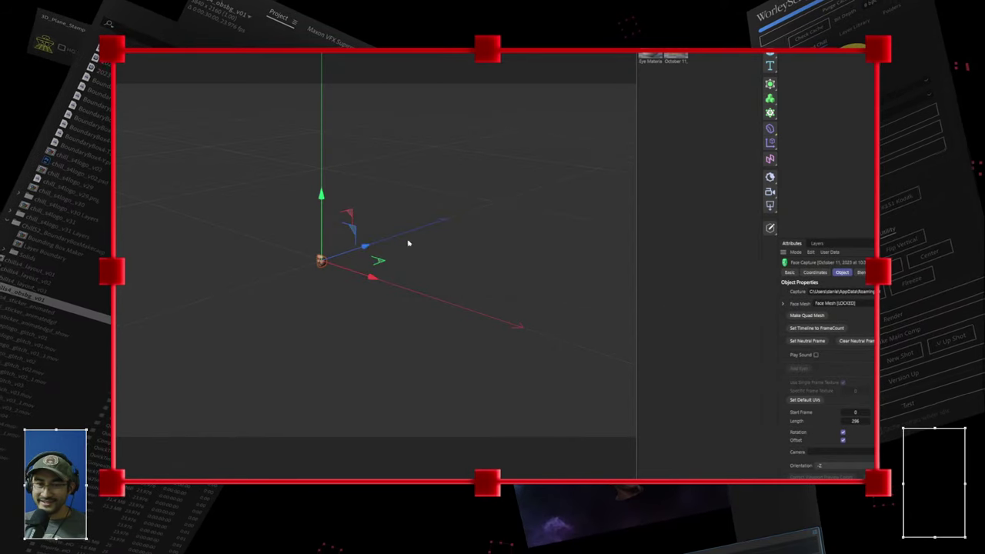
scroll(341, 275, up, 6)
alt+drag(307, 269, 334, 431)
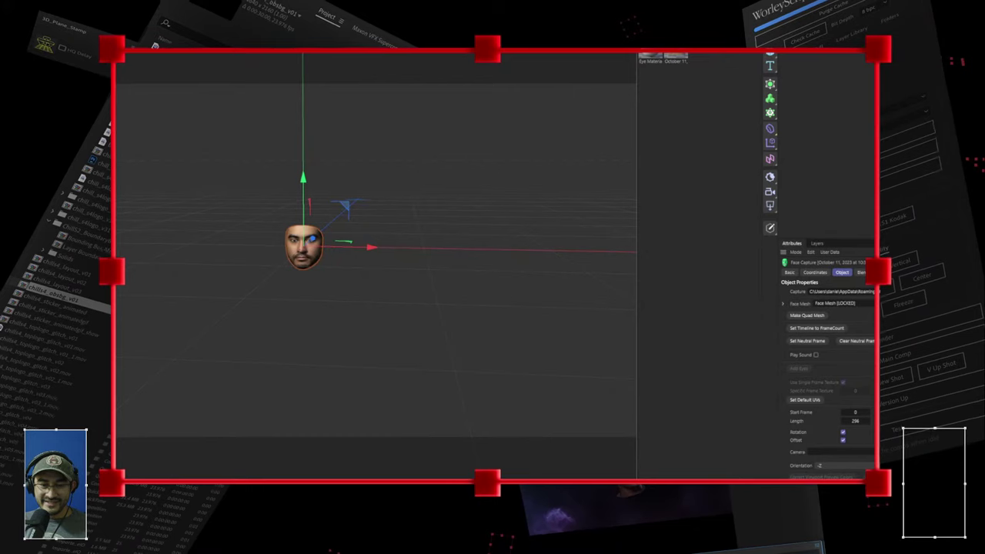
alt+drag(330, 350, 327, 267)
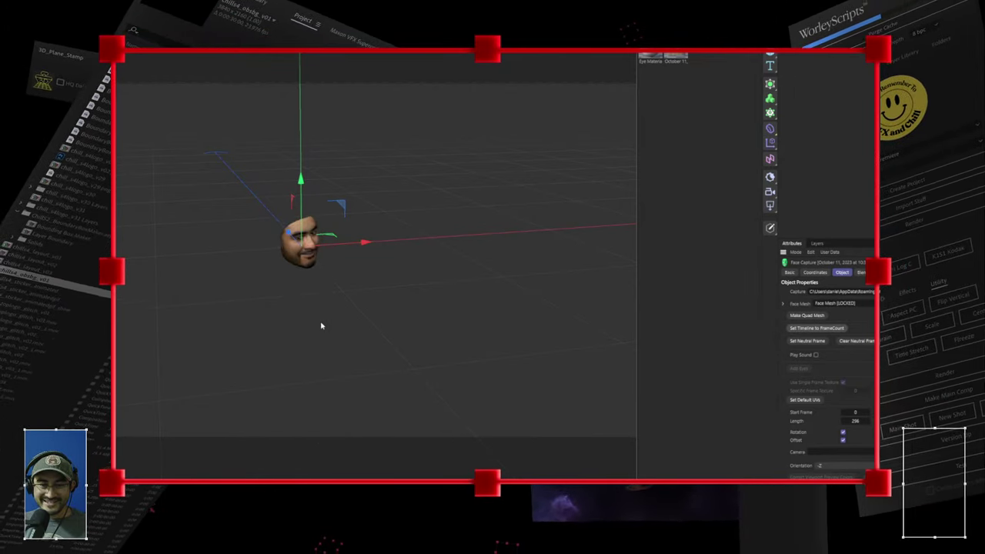
scroll(293, 250, up, 4)
alt+drag(332, 315, 297, 311)
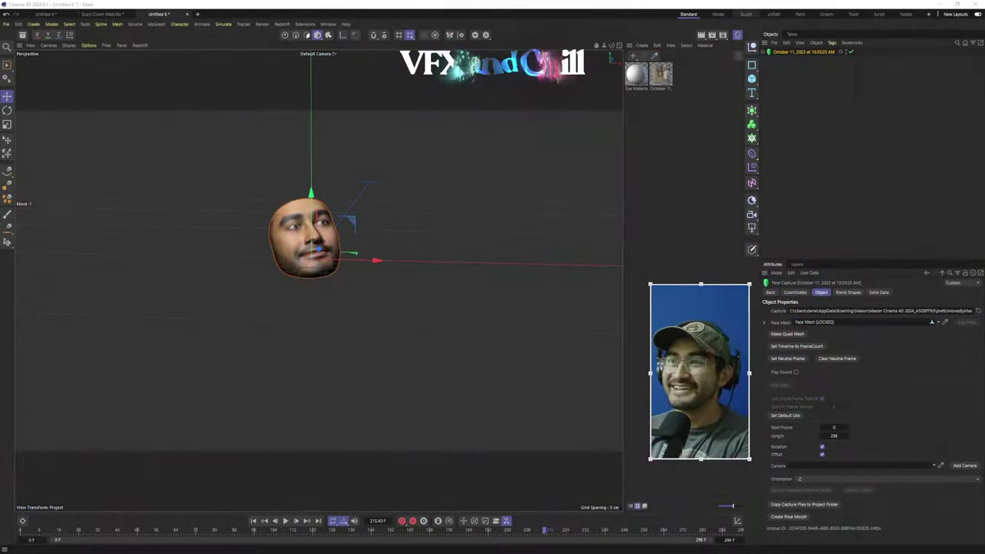
Go to frame 164 of the face capture animation and examine the textured face up close
click(457, 291)
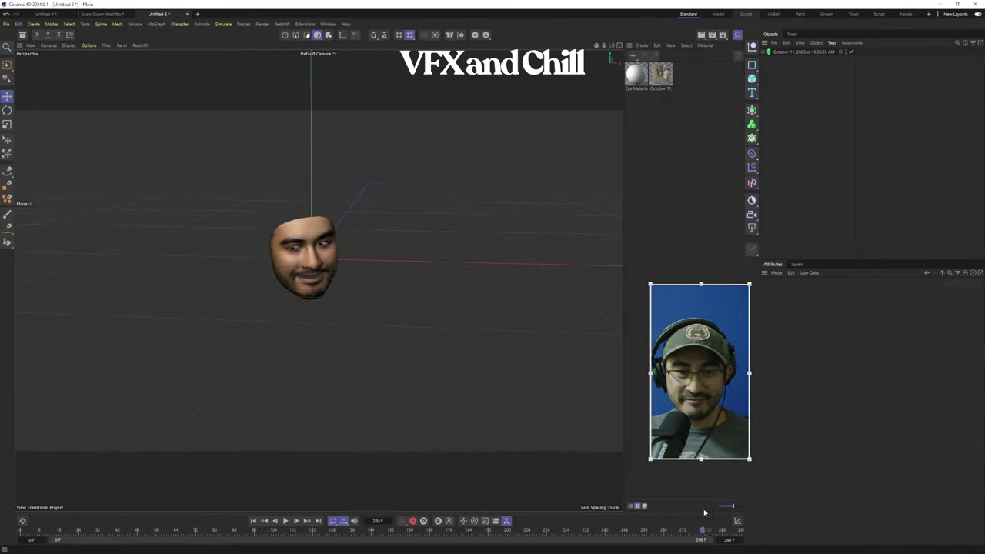
mouse_move(412, 524)
mouse_down()
mouse_move(396, 529)
mouse_move(421, 528)
mouse_up()
scroll(311, 282, up, 4)
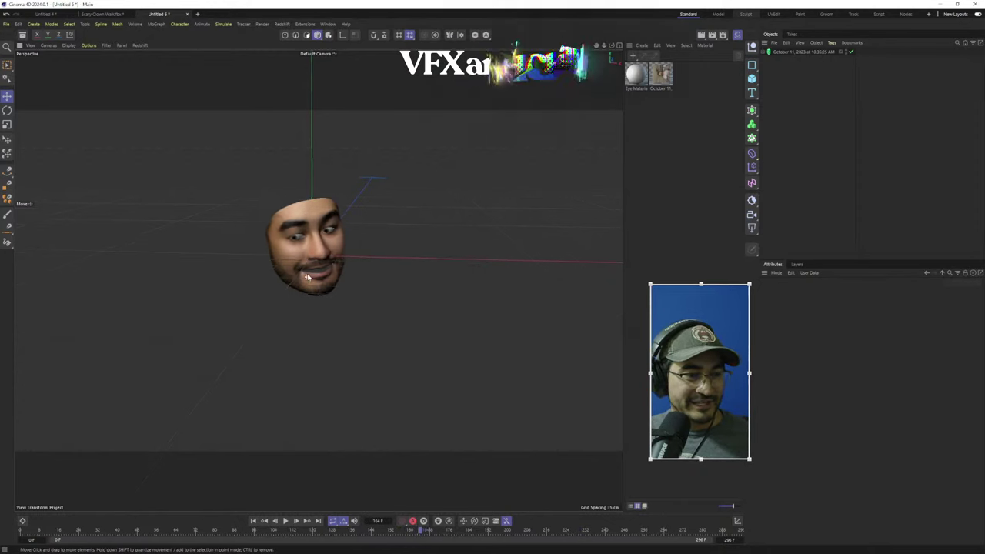
alt+middle_drag(364, 229, 416, 223)
scroll(409, 260, up, 3)
alt+middle_drag(409, 260, 393, 266)
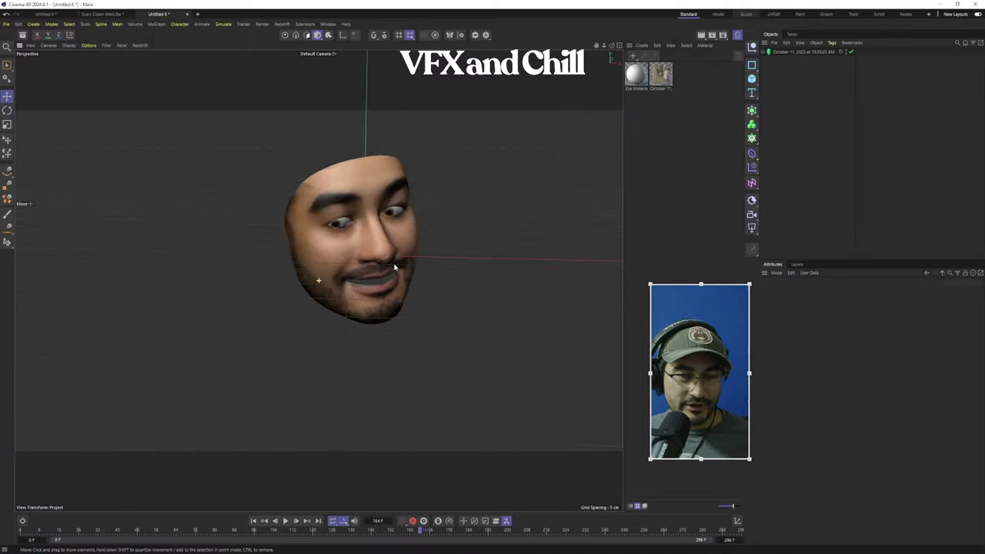
mouse_move(394, 266)
alt+mouse_down()
mouse_move(394, 240)
mouse_move(398, 257)
alt+mouse_up()
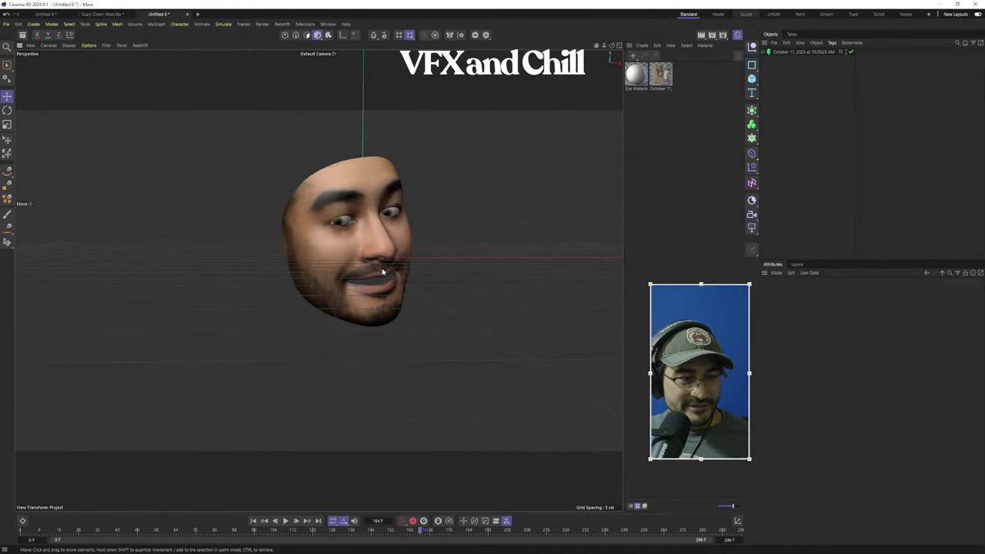
Inspect the face capture object's hierarchy and the locked Face Mesh inside it
click(382, 271)
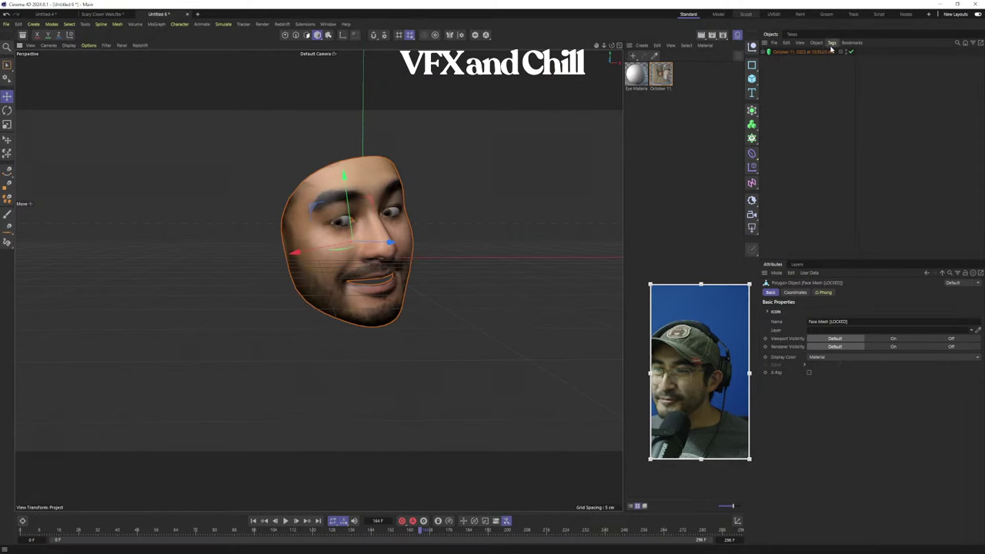
click(806, 52)
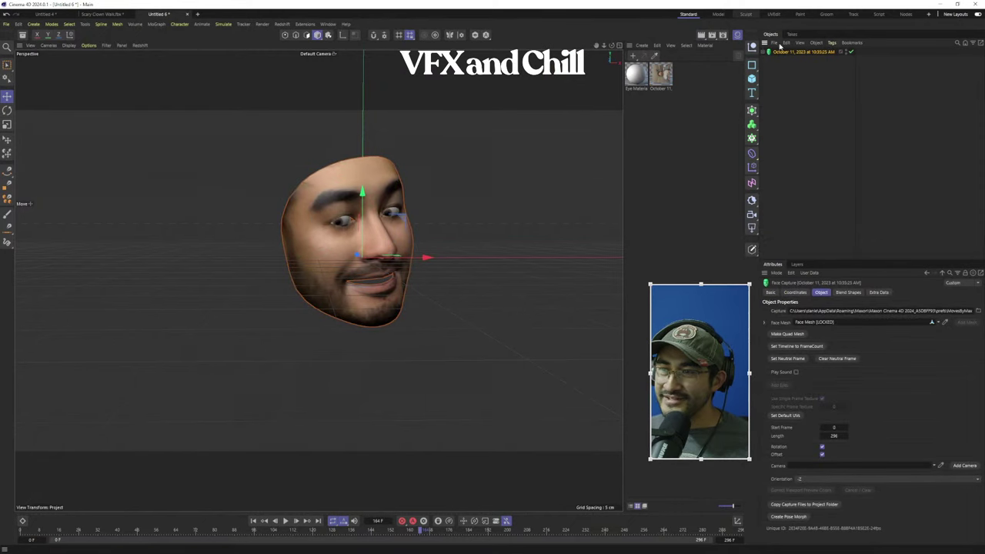
click(793, 59)
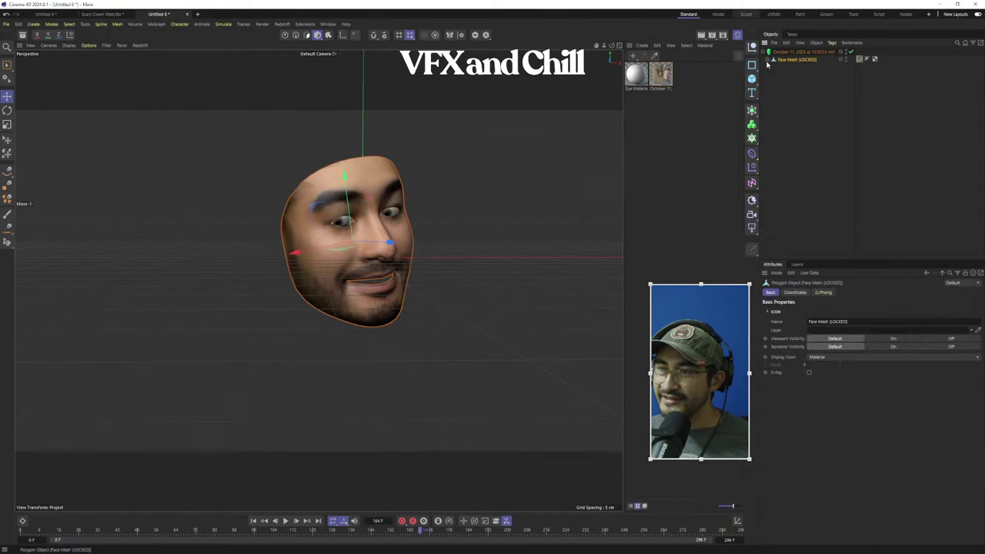
click(770, 61)
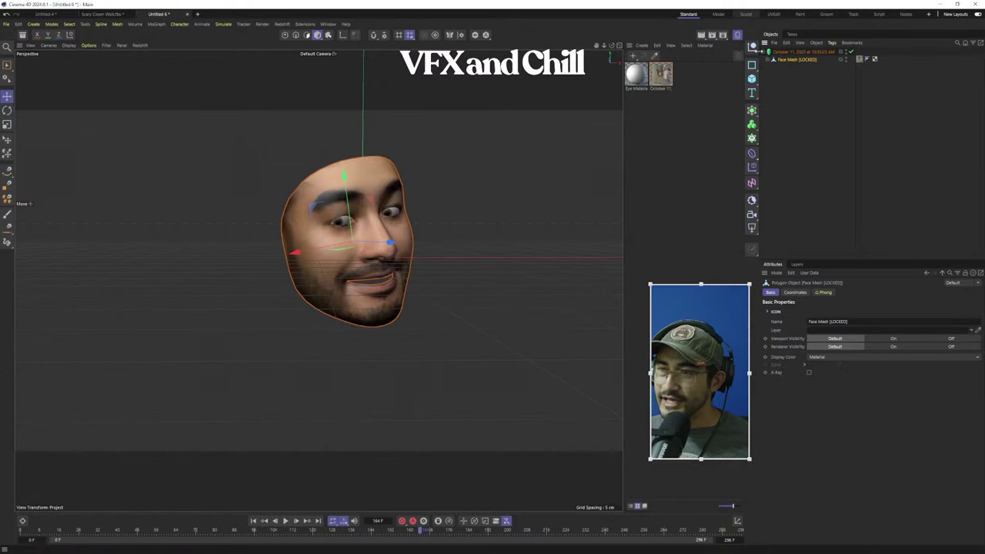
click(767, 52)
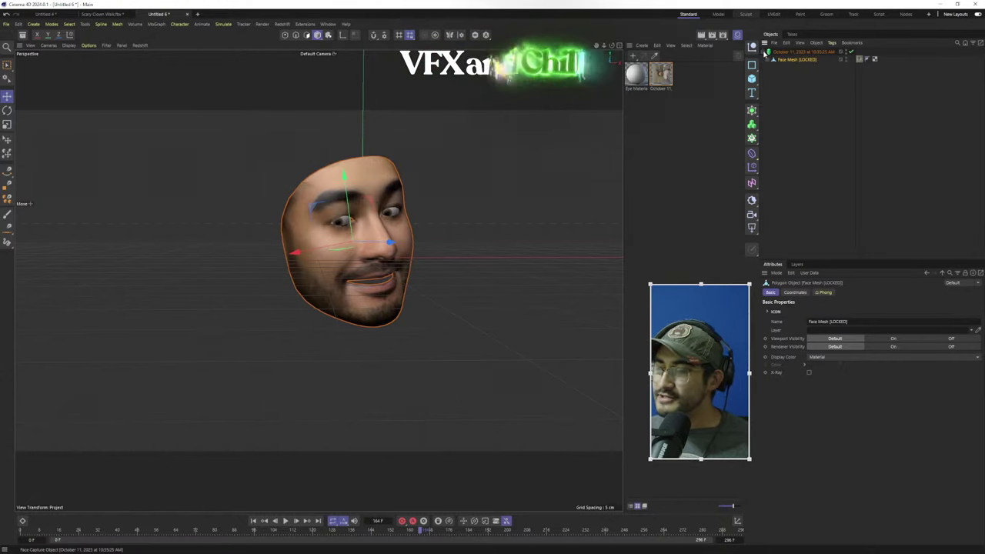
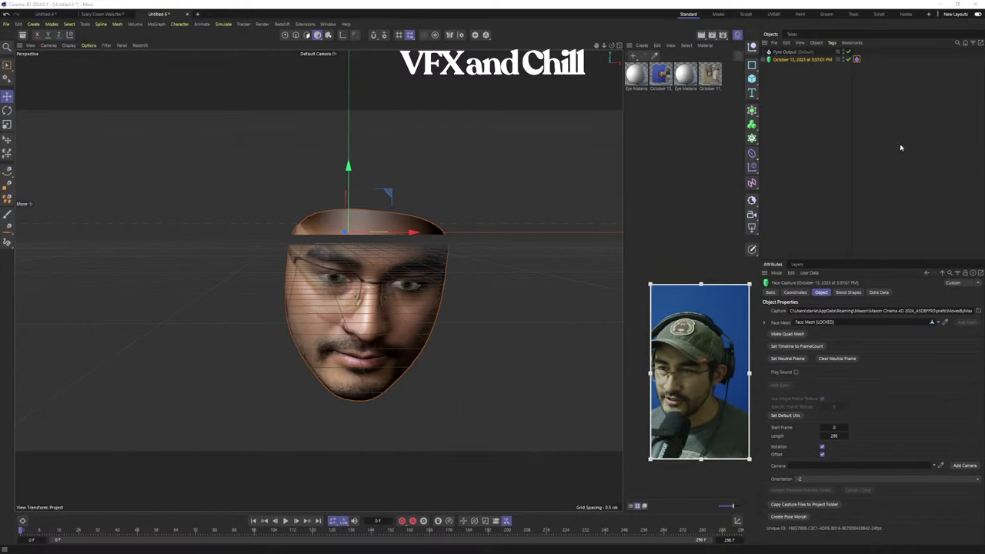
Play the first frames of the pyro simulation on the new face capture and inspect the Pyro Output settings
click(821, 95)
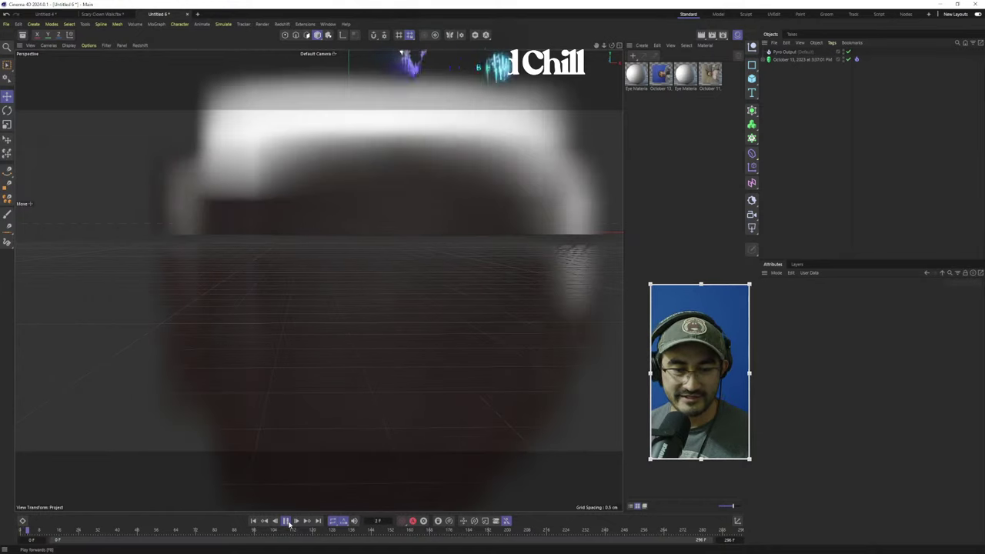
click(288, 522)
click(784, 52)
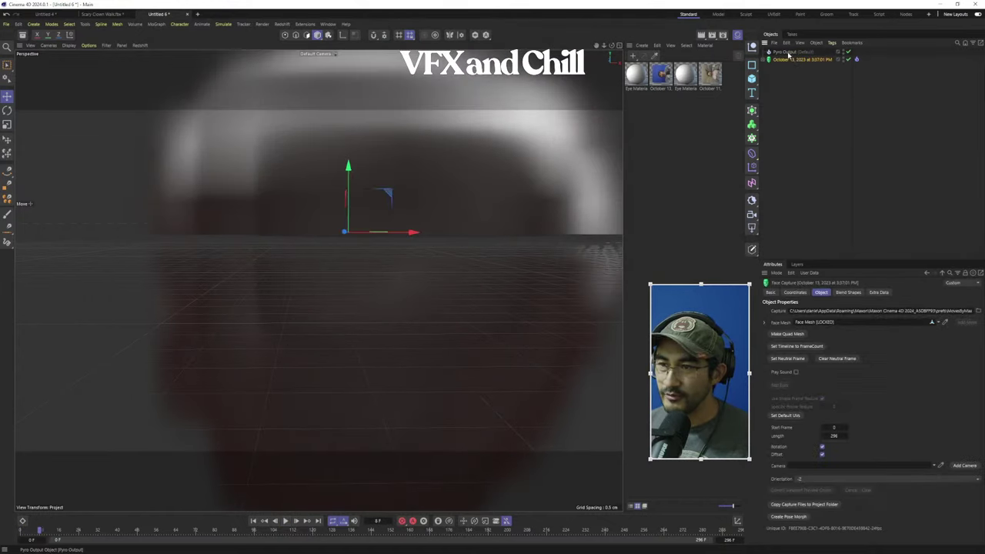
scroll(487, 277, down, 4)
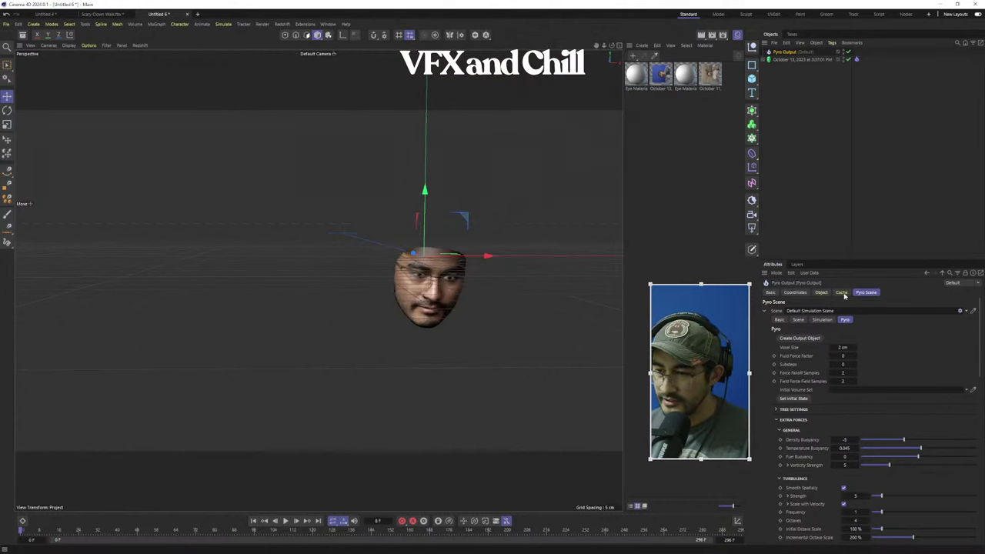
Hide the face capture object in the viewport and renderer and examine its smoke while the simulation plays
click(802, 59)
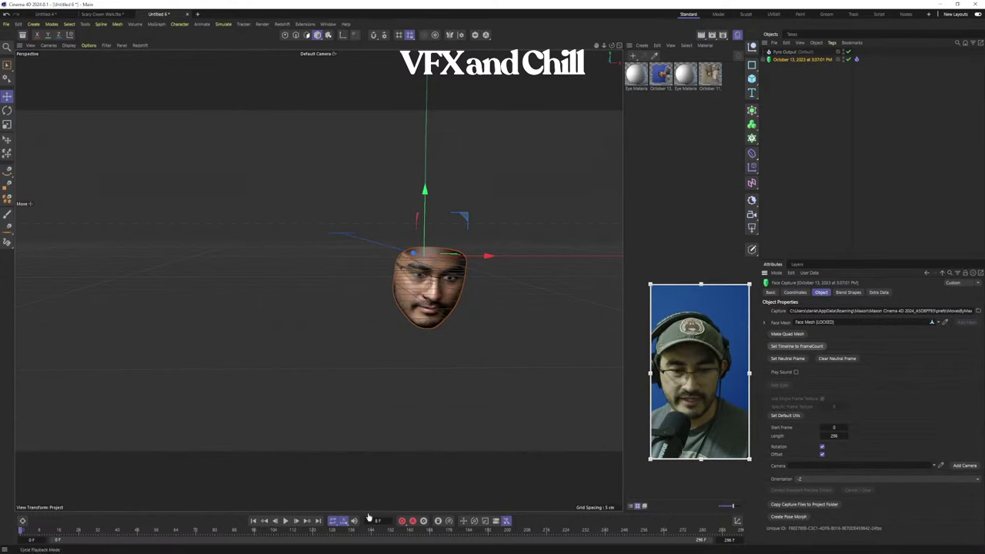
click(787, 52)
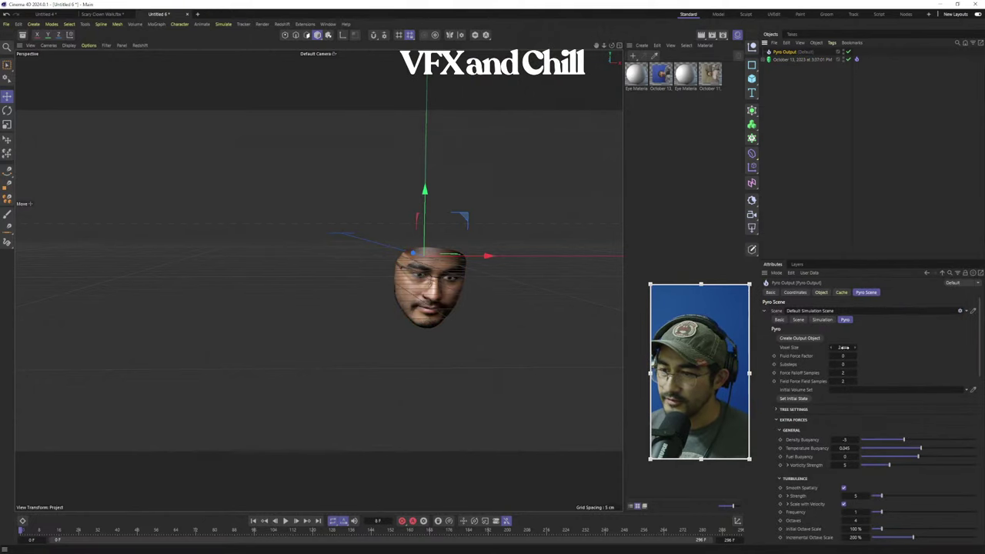
click(801, 60)
click(856, 59)
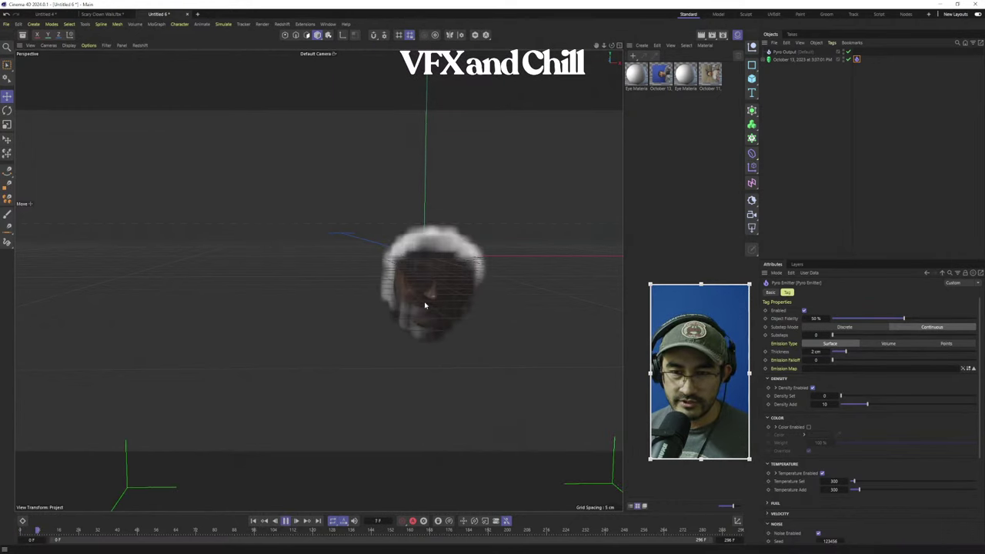
alt+double_click(844, 60)
alt+drag(319, 281, 490, 281)
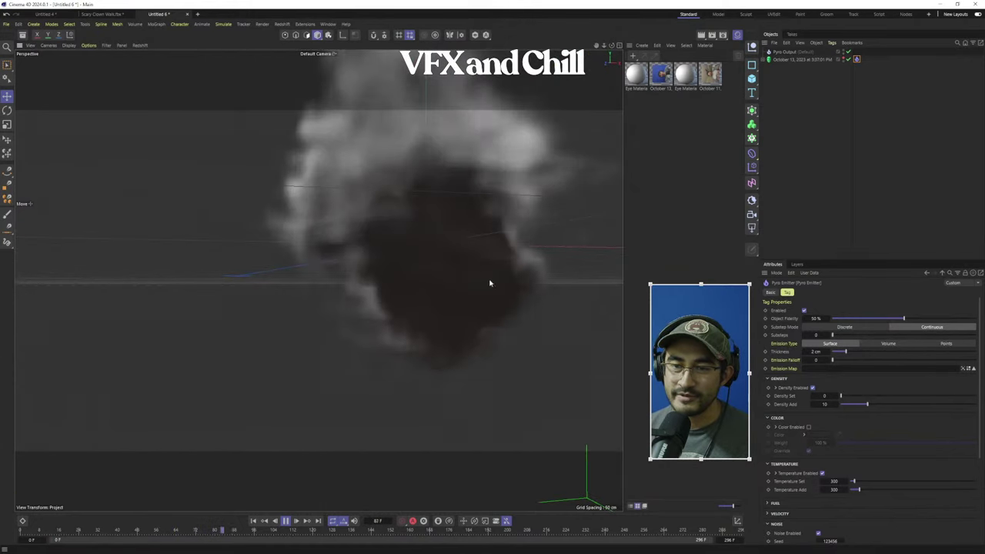
Set the Pyro scene's Voxel Size to 1 cm and replay the simulation, examining the smoke from several angles
click(789, 51)
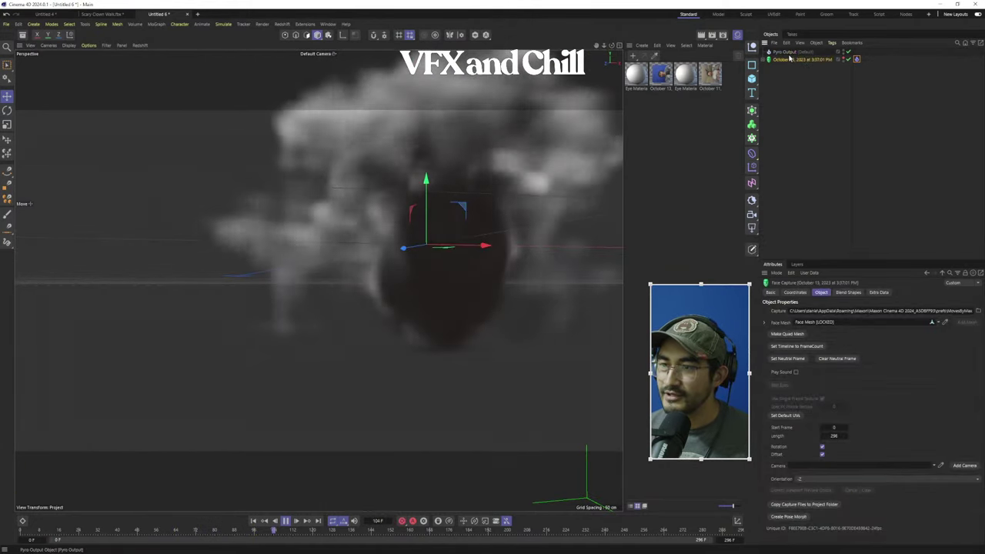
click(866, 291)
click(842, 347)
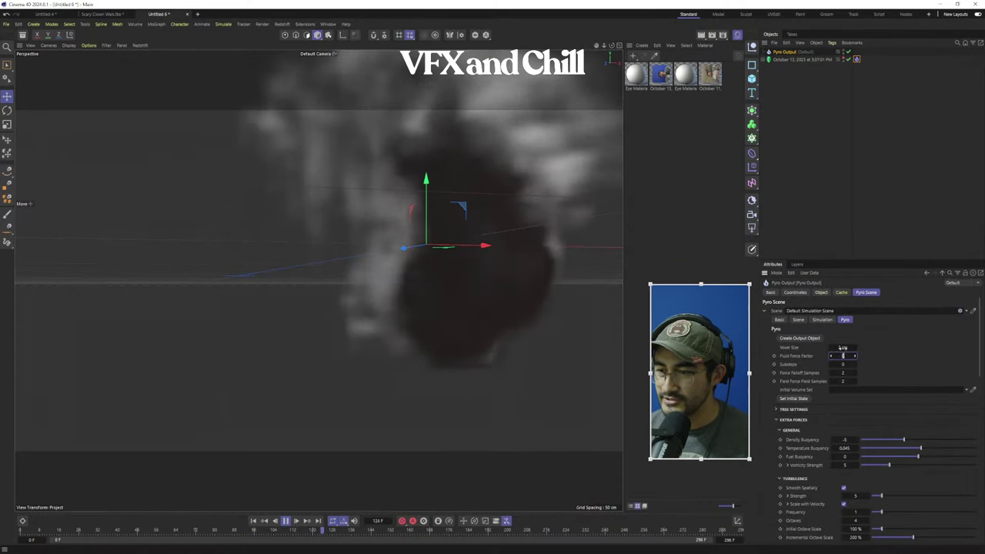
text(1)
key(Return)
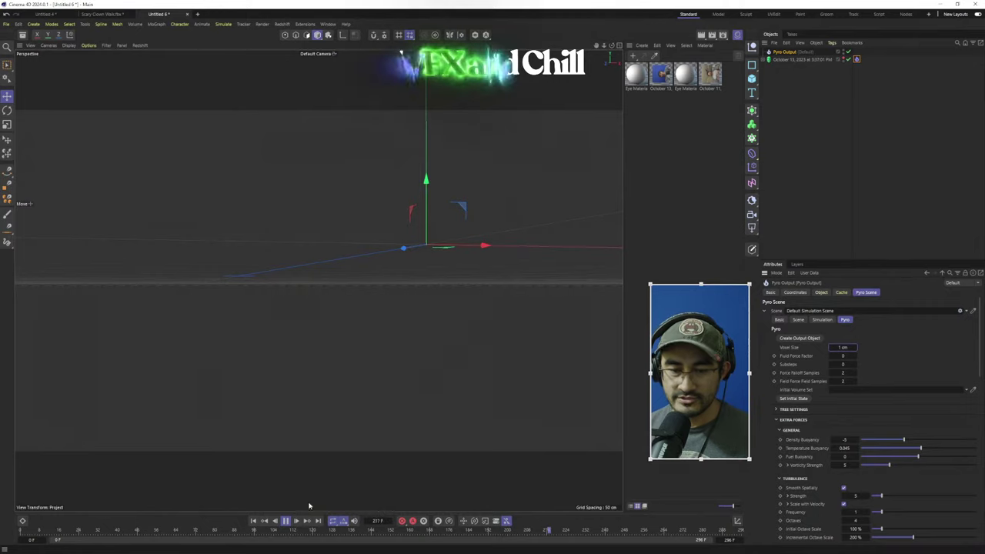
click(285, 521)
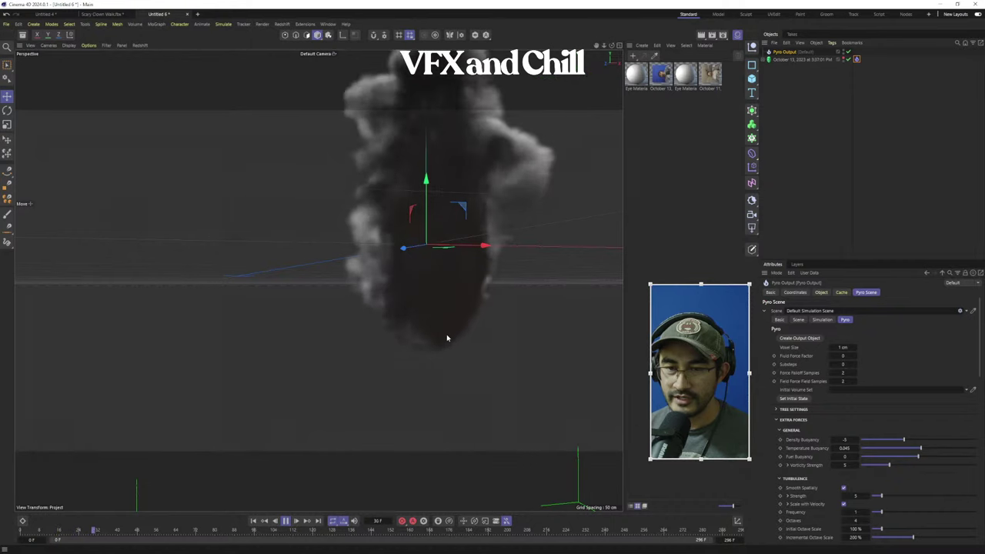
alt+drag(451, 348, 473, 337)
alt+drag(369, 292, 463, 275)
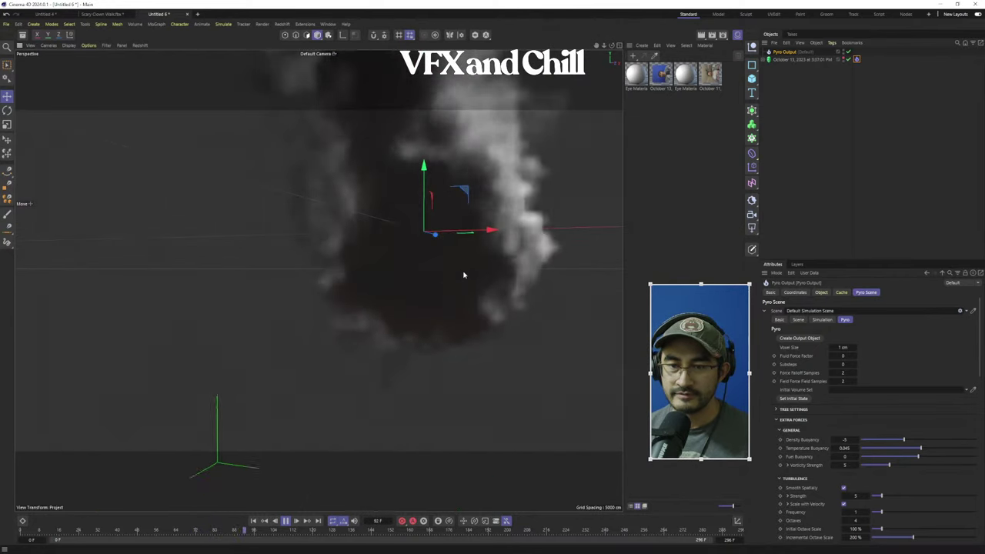
Set the Pyro Emitter tag's Thickness to 5 cm and examine the smoke from another side
click(792, 60)
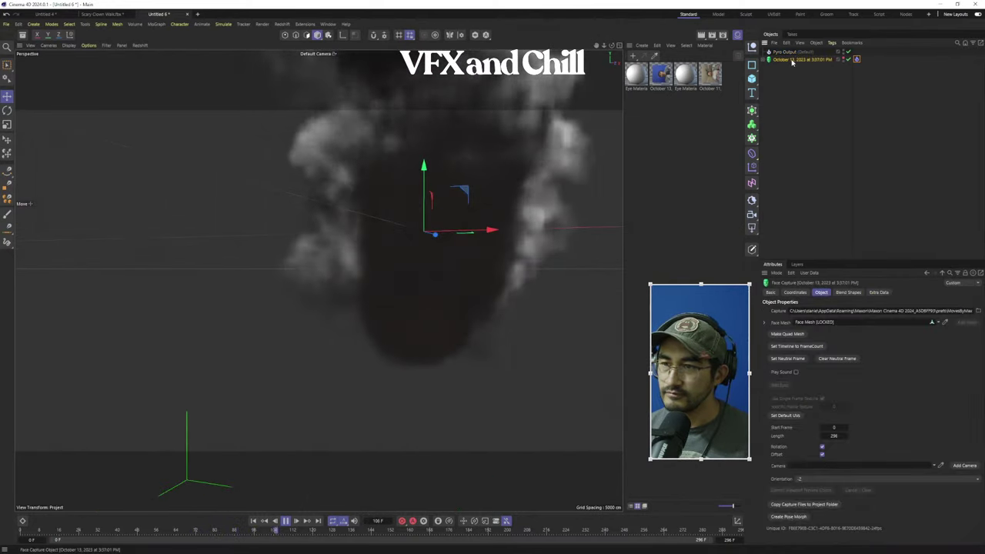
click(857, 58)
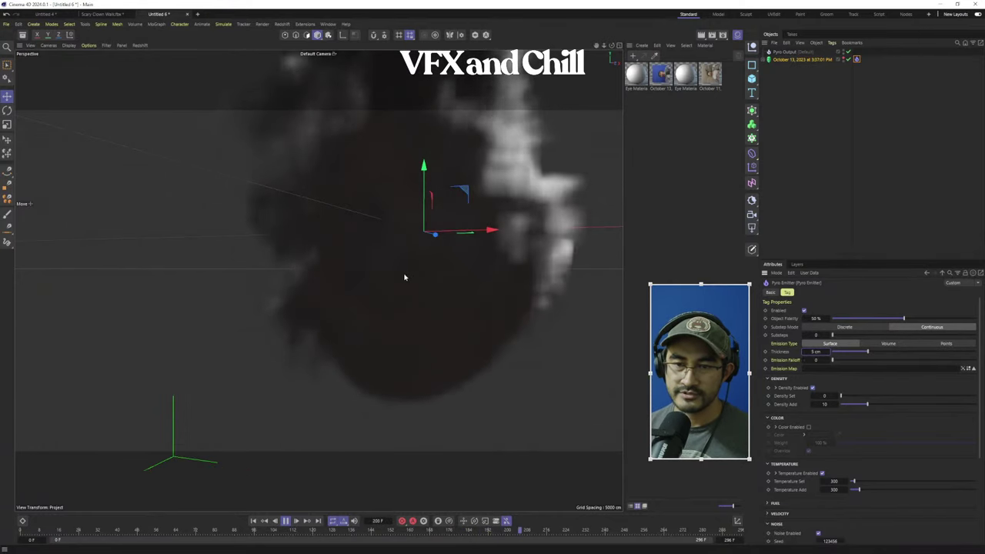
scroll(436, 416, down, 2)
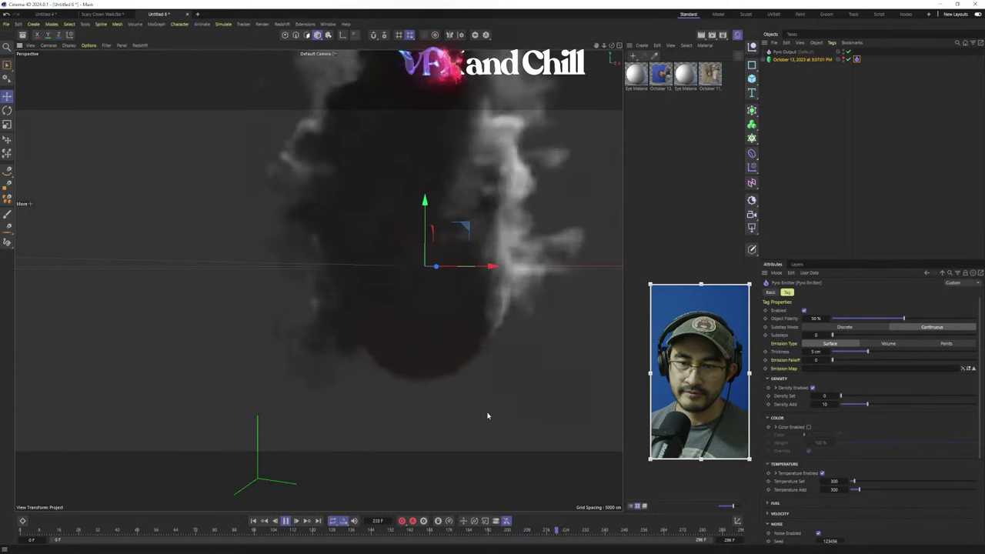
alt+drag(488, 415, 278, 339)
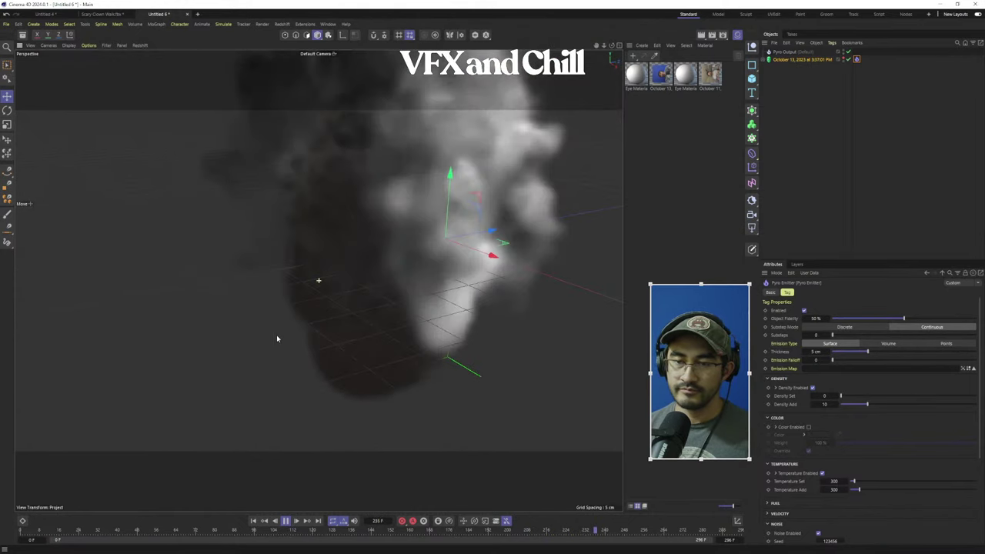
Rotate the face capture object about its vertical axis and examine the smoke-covered face
click(779, 60)
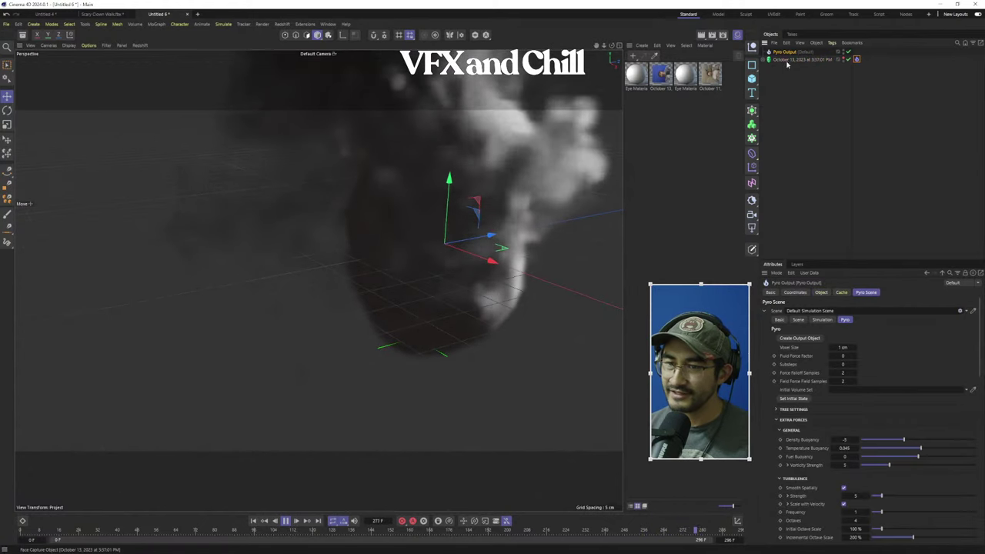
click(7, 110)
drag(443, 258, 511, 245)
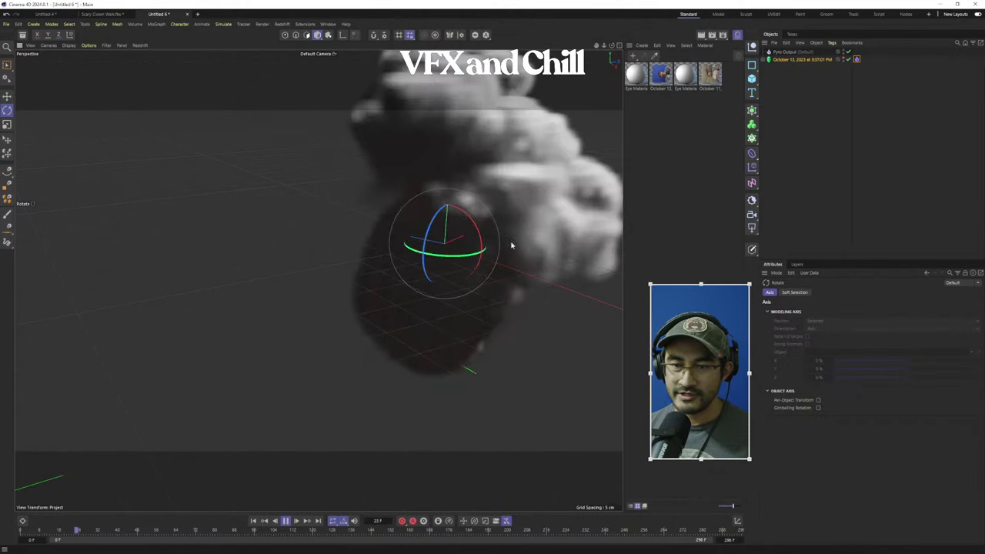
alt+drag(495, 325, 437, 263)
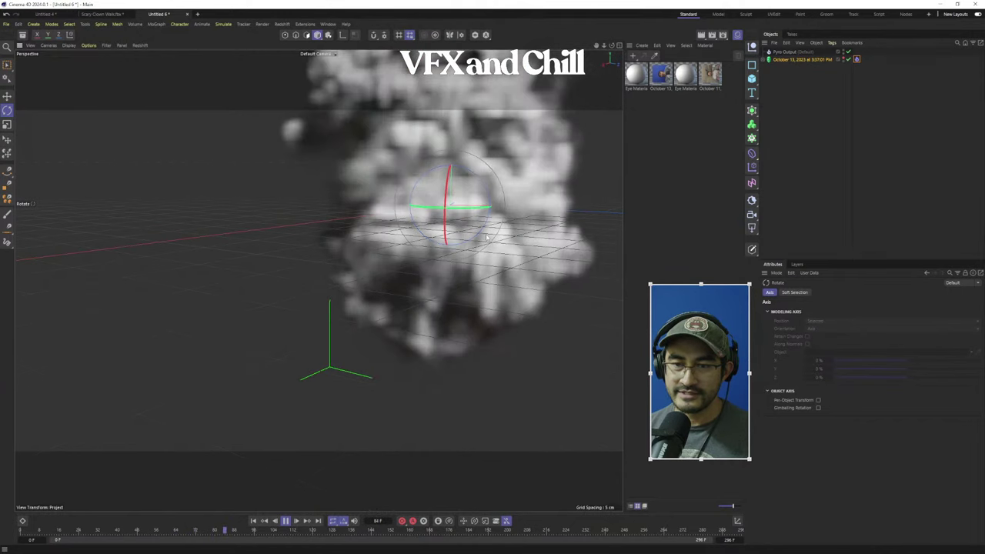
Set the Thickness of the face capture's Pyro Emitter tag to 3 cm
click(805, 59)
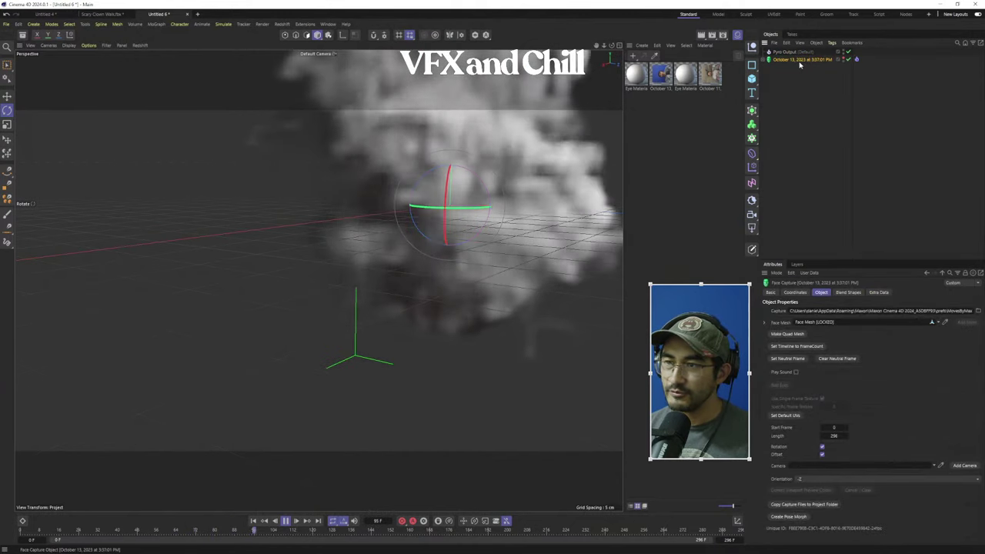
click(856, 60)
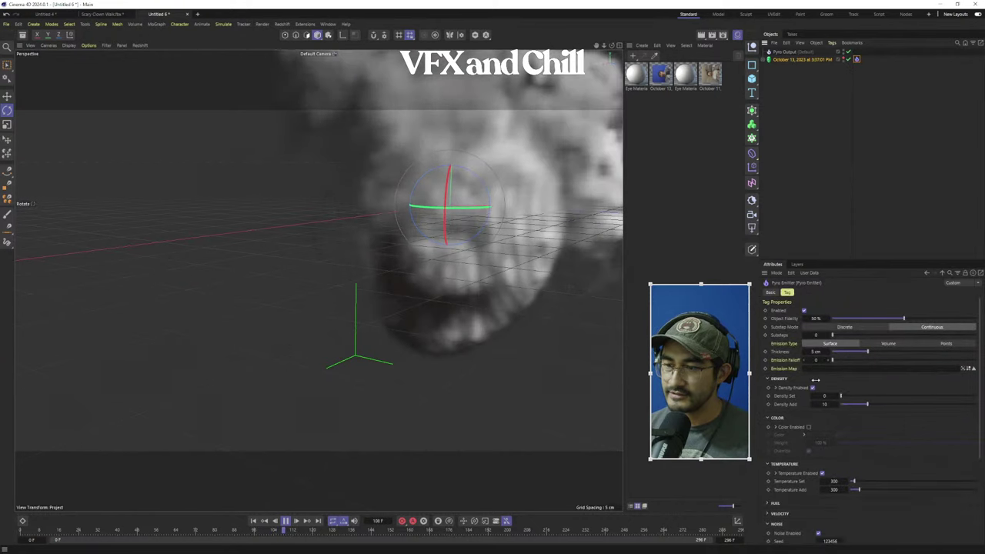
double_click(816, 351)
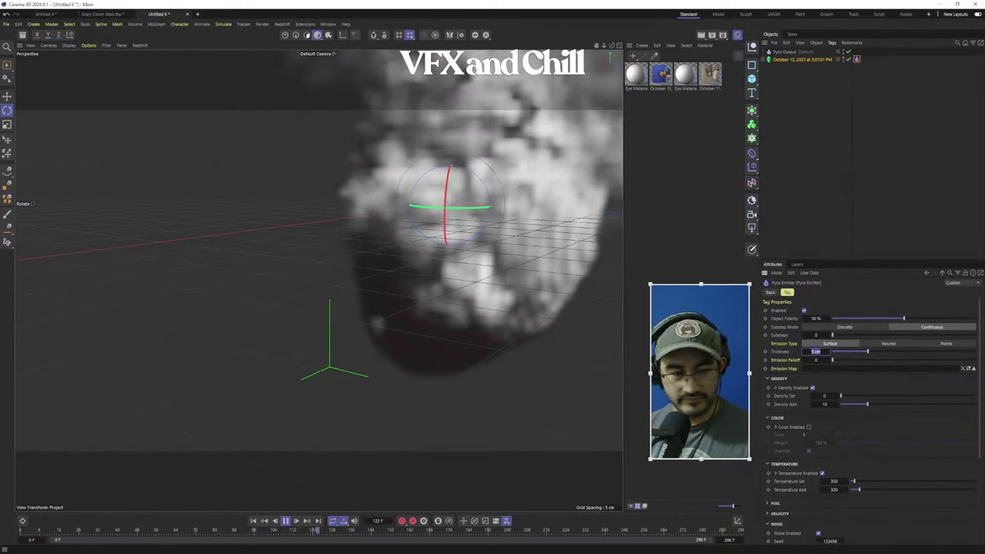
text(3)
key(Return)
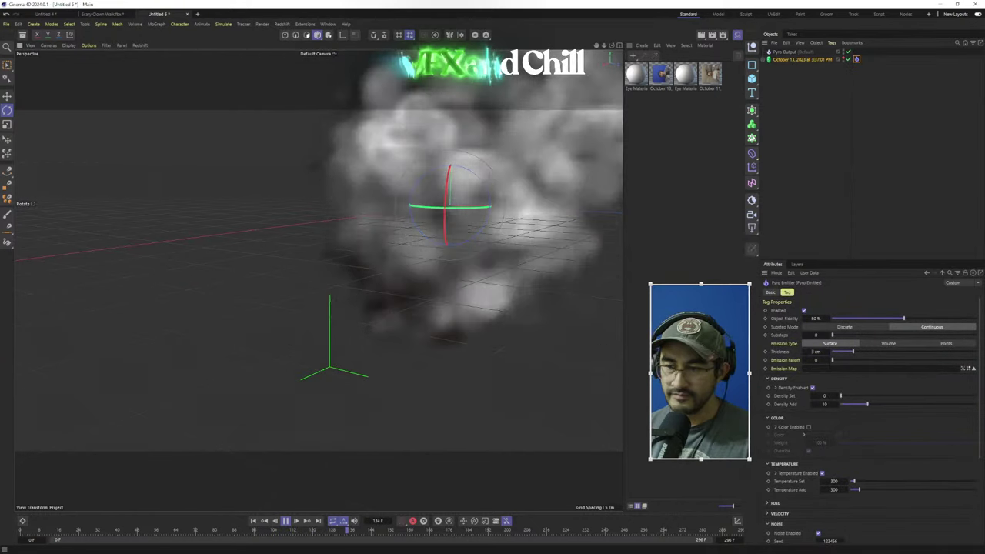
click(847, 154)
Review the Pyro scene's Voxel Size setting and examine the smoke from another angle
click(785, 52)
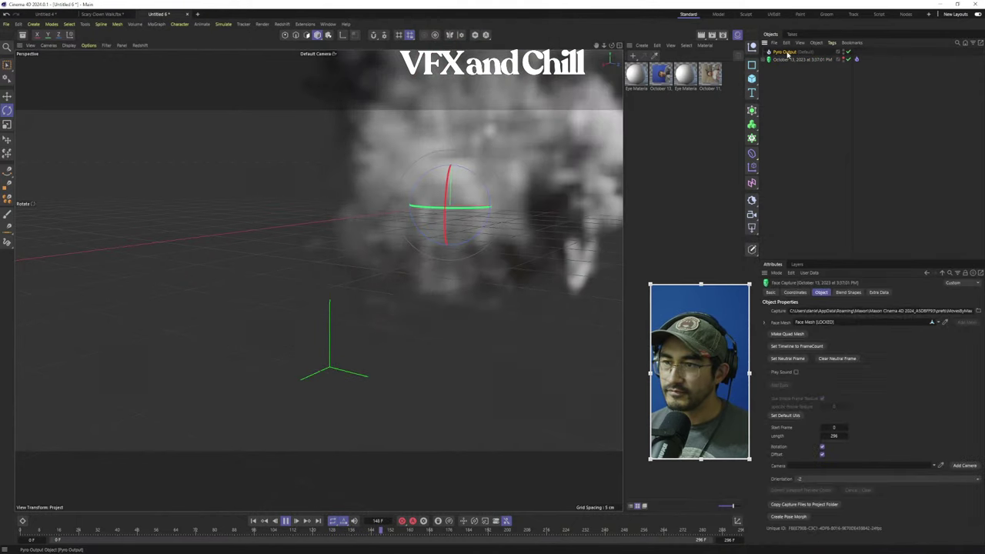
mouse_move(508, 193)
alt+mouse_down()
mouse_move(537, 202)
mouse_move(389, 298)
alt+mouse_up()
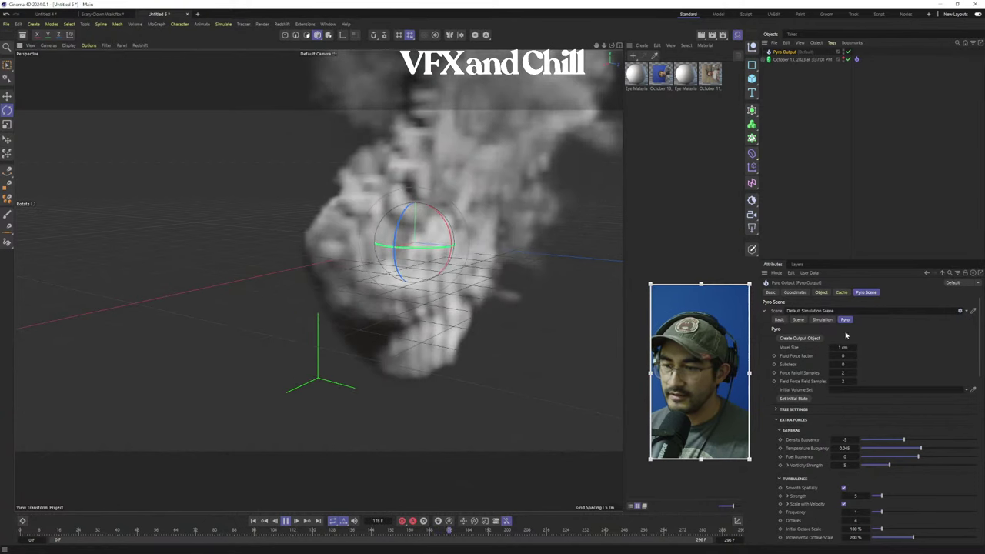
click(844, 348)
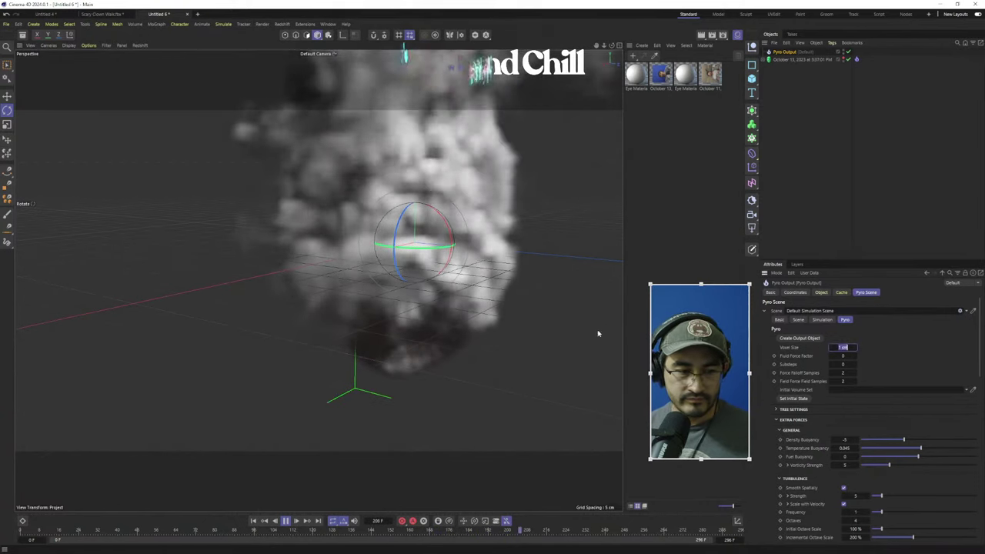
click(885, 247)
click(785, 53)
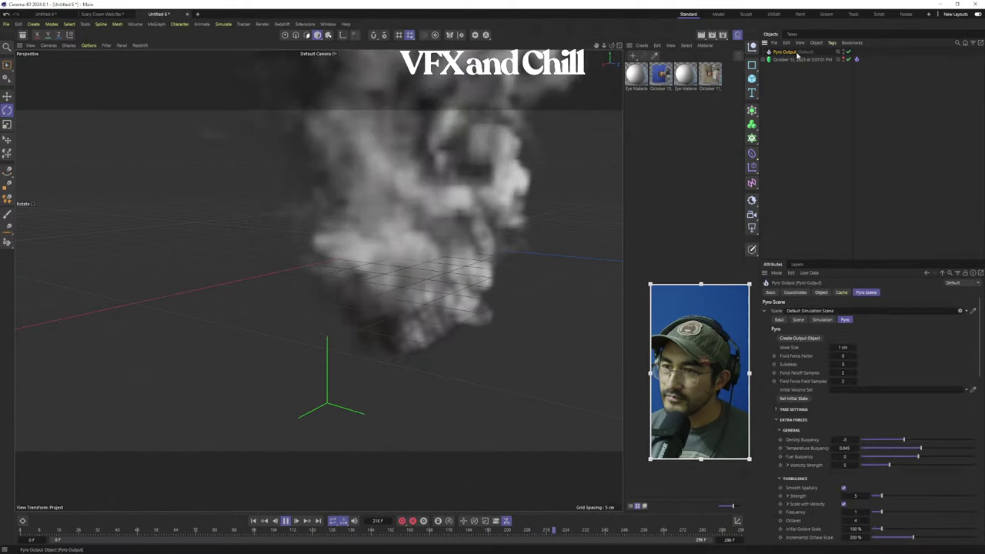
Set the Pyro Emitter tag's noise Scale to 0% and examine the smoke from several angles
click(856, 60)
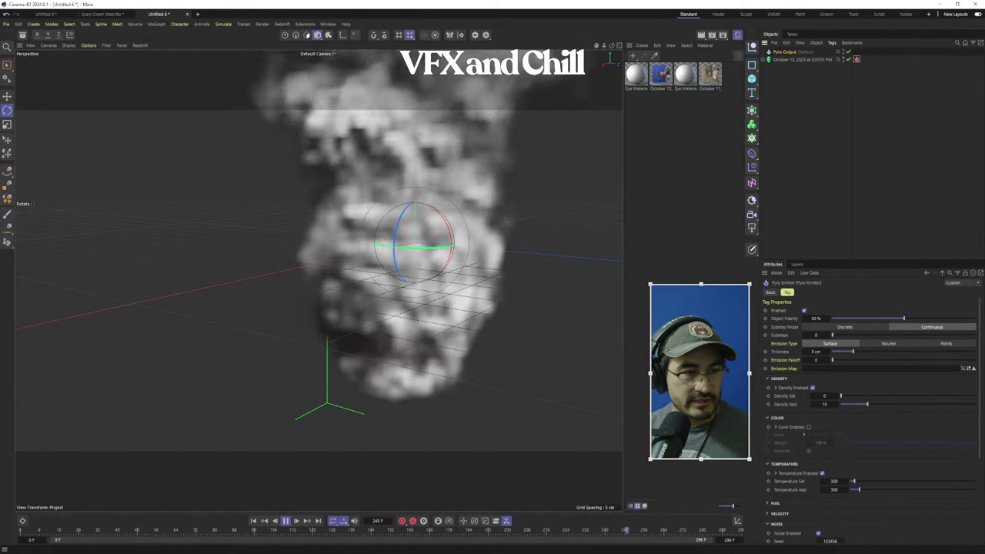
scroll(810, 437, down, 4)
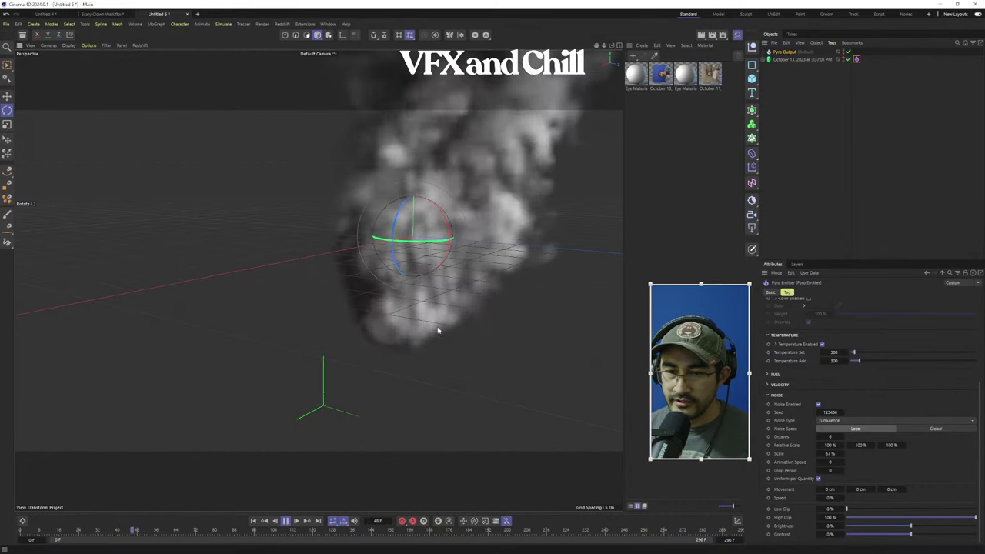
alt+drag(478, 329, 503, 326)
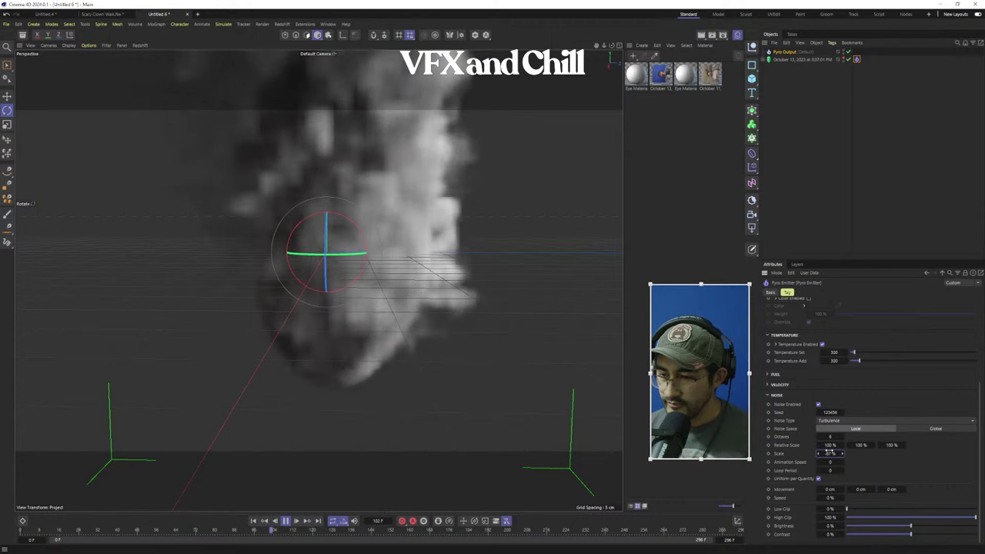
text(0)
key(Return)
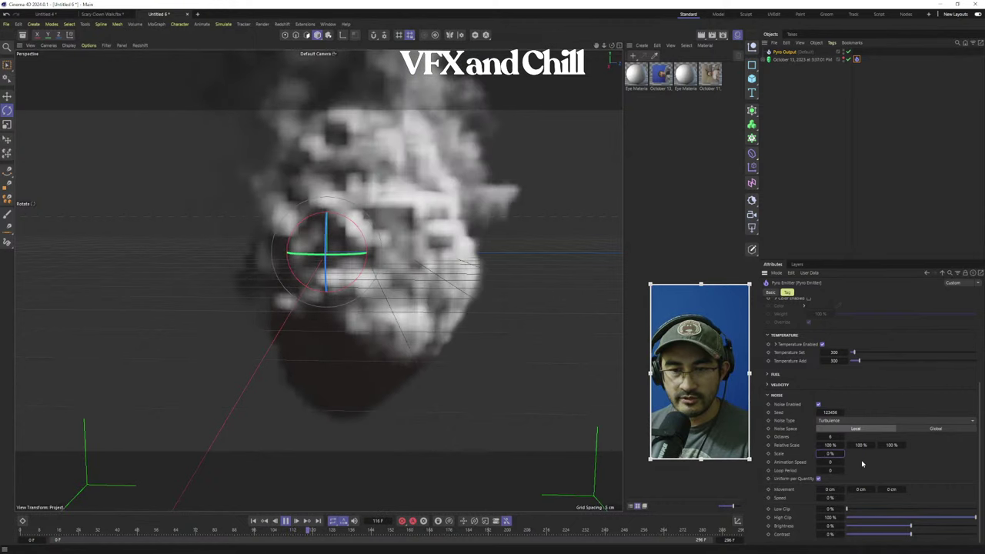
alt+right_drag(334, 372, 292, 358)
alt+right_drag(440, 391, 390, 371)
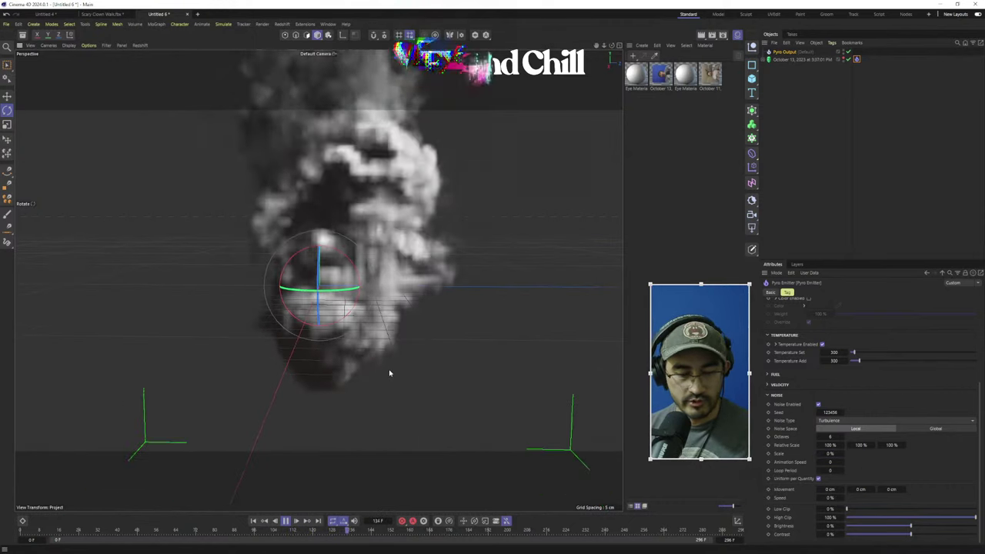
alt+drag(367, 369, 400, 382)
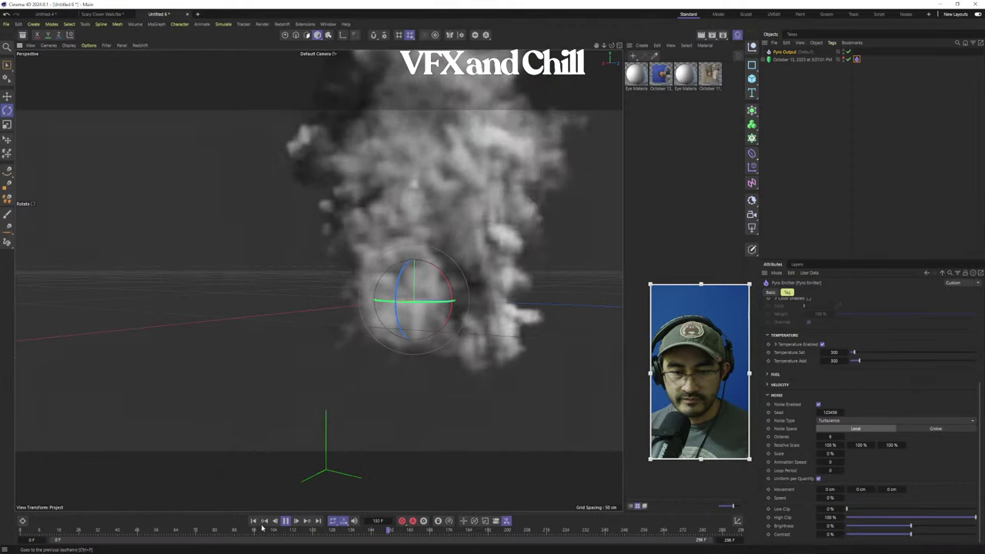
Restart the simulation and set the Pyro scene's Relative Density Dissipation to 17%
click(255, 522)
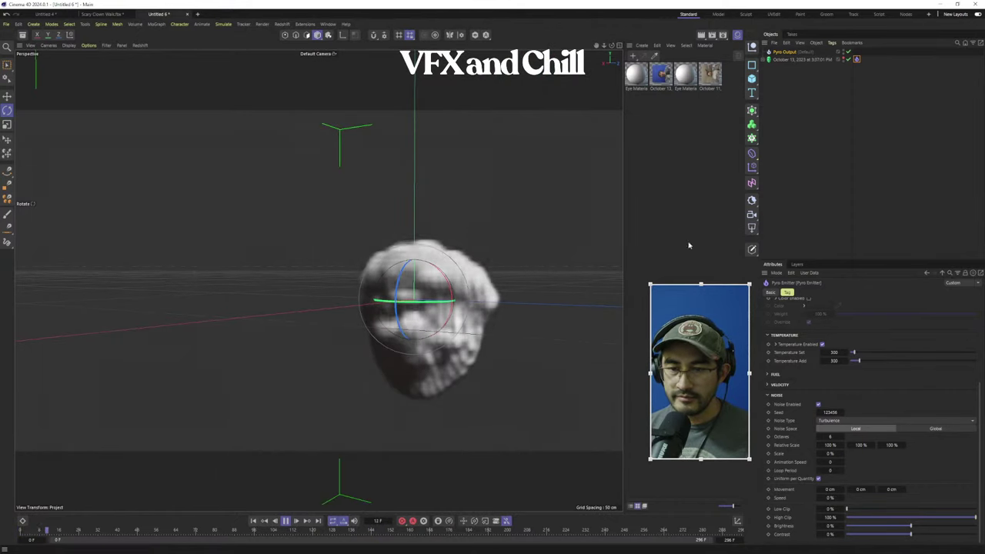
click(783, 52)
click(867, 292)
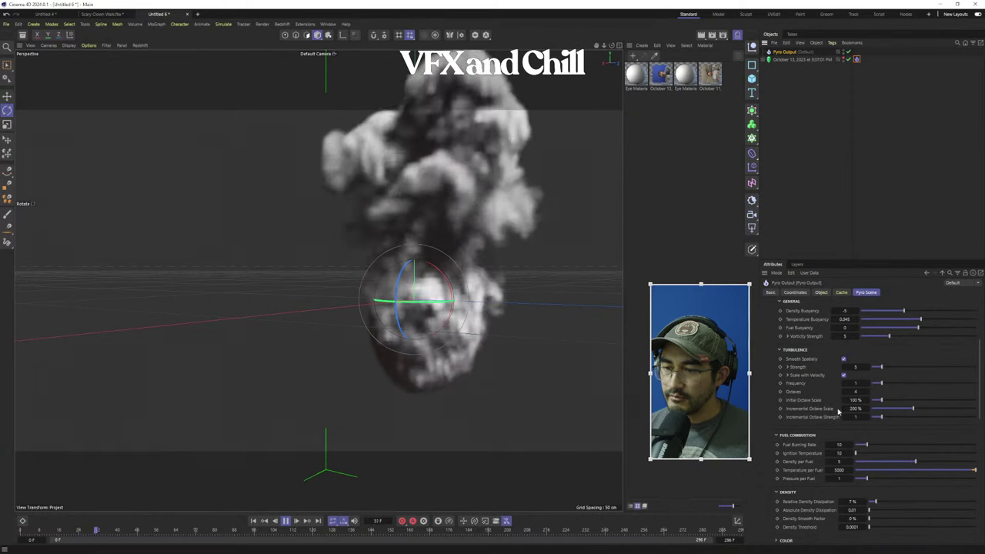
scroll(839, 411, down, 5)
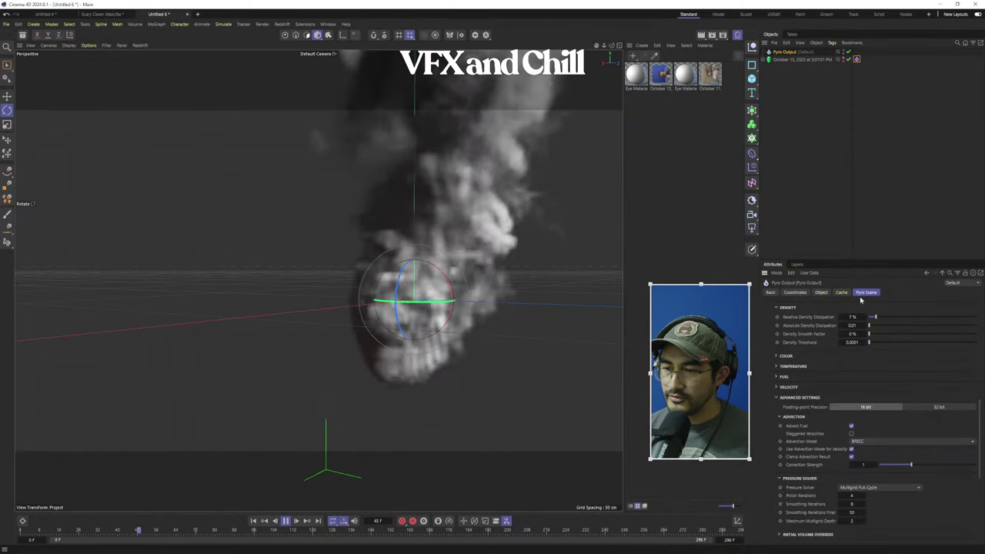
scroll(877, 431, up, 5)
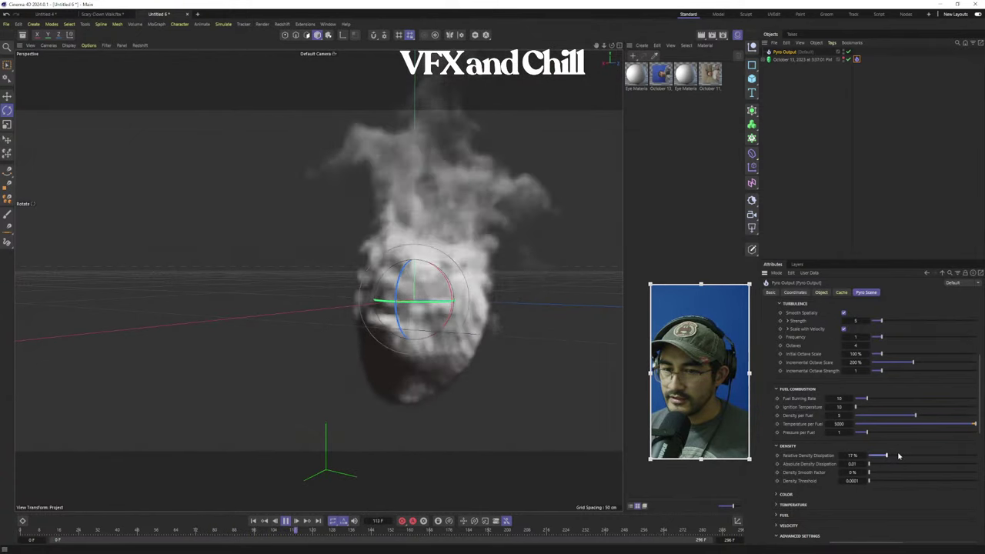
alt+middle_drag(356, 349, 293, 358)
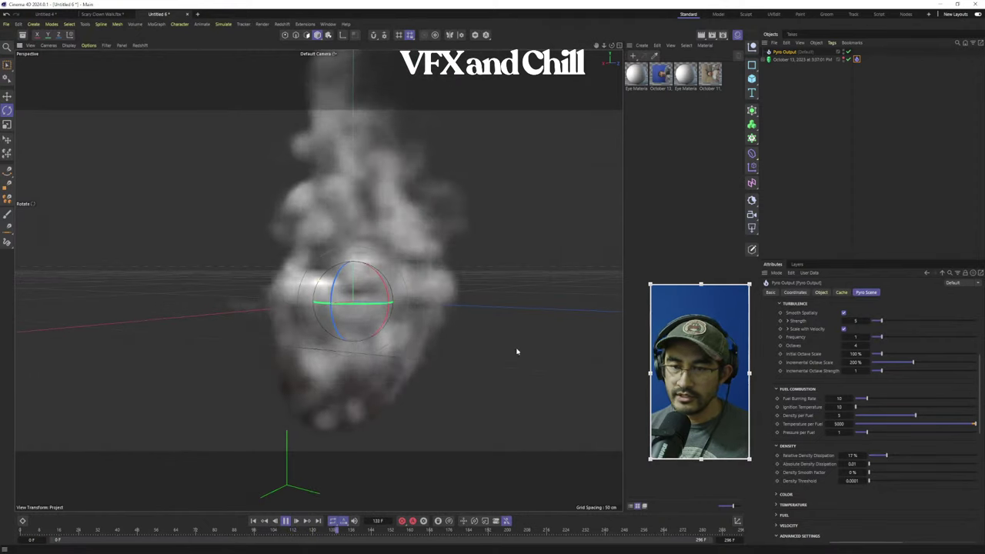
Set the Pyro scene's Temperature Buoyancy and Density Buoyancy to 0 and examine the smoke from several angles
scroll(870, 382, up, 4)
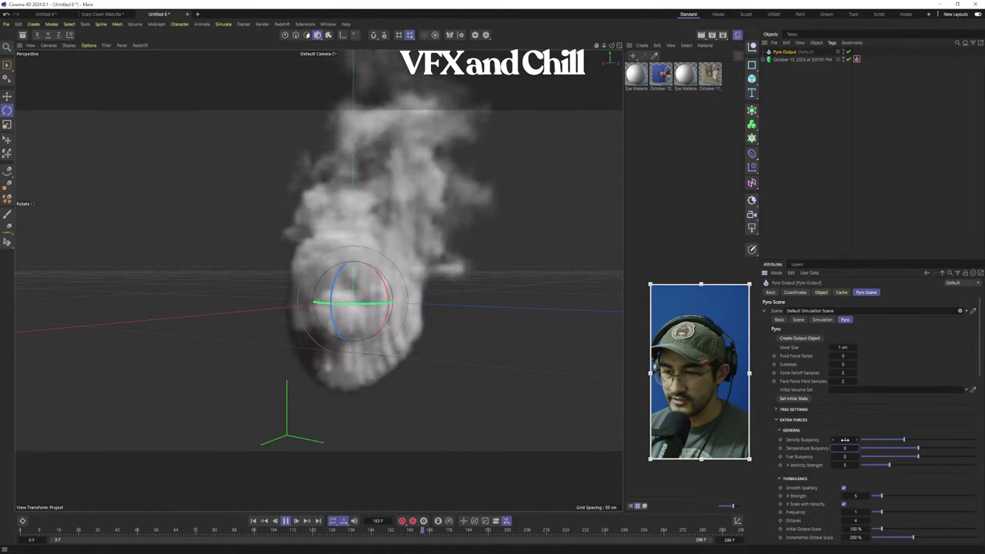
drag(845, 440, 870, 416)
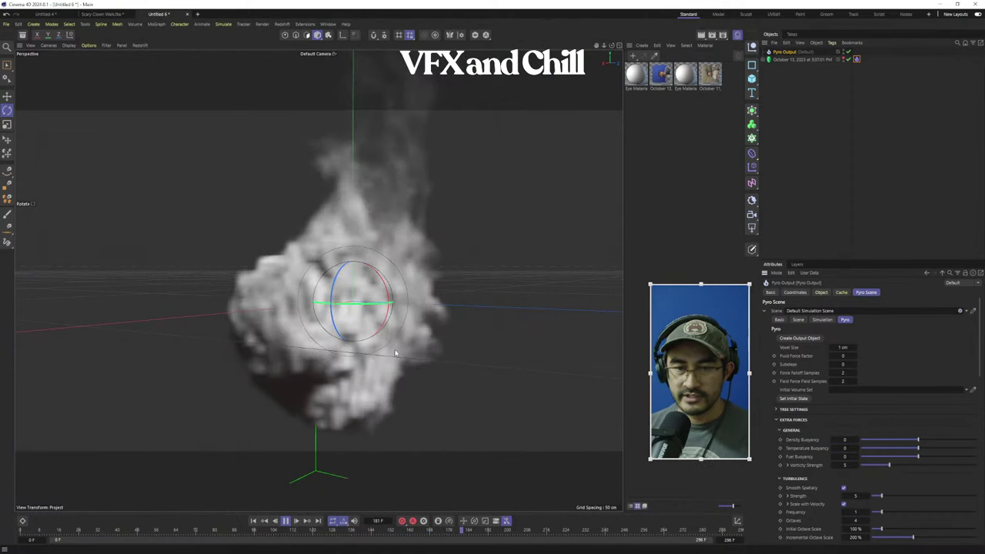
alt+middle_drag(405, 345, 417, 336)
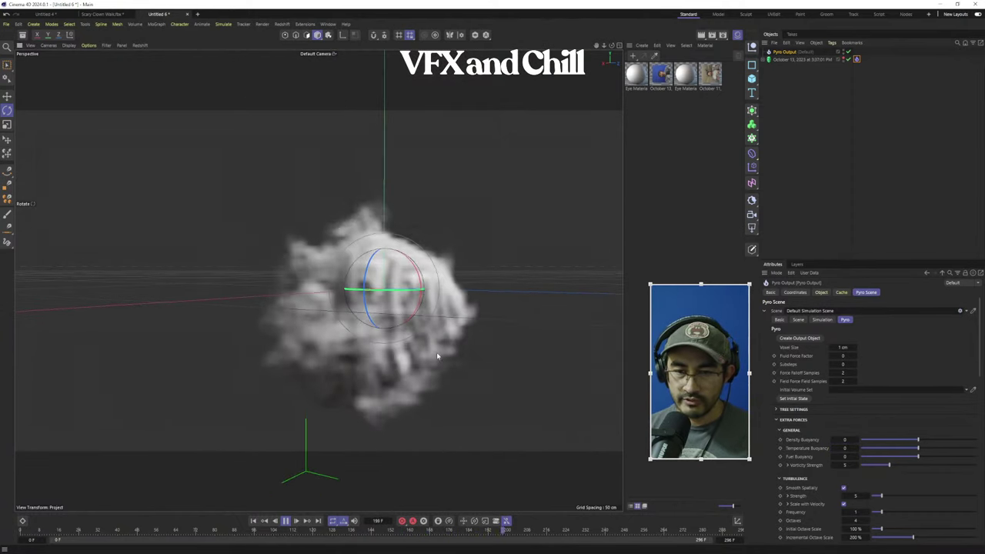
alt+drag(468, 367, 438, 347)
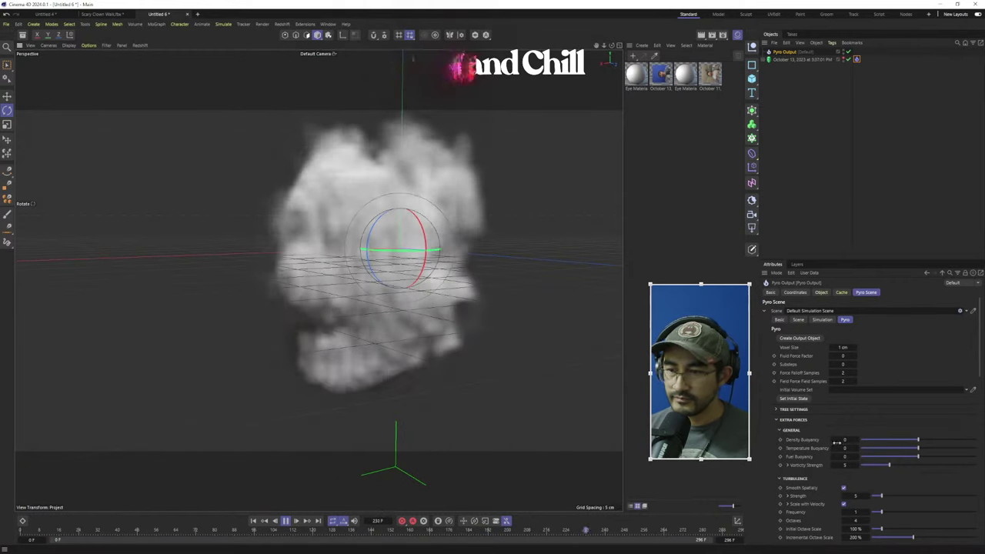
alt+drag(459, 378, 416, 317)
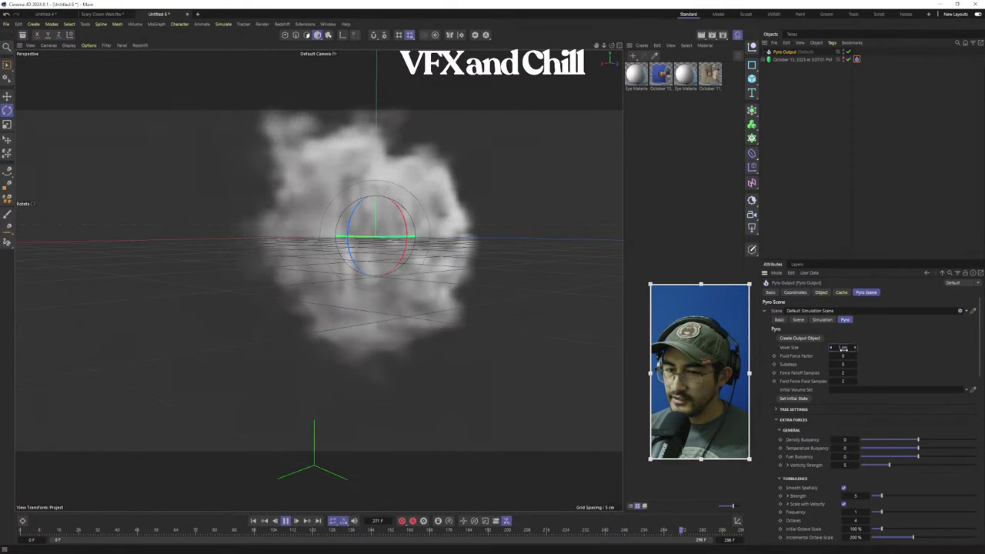
Set the Pyro scene's Voxel Size to 0.5 cm and examine the finer smoke from different sides
text(0.5)
key(Return)
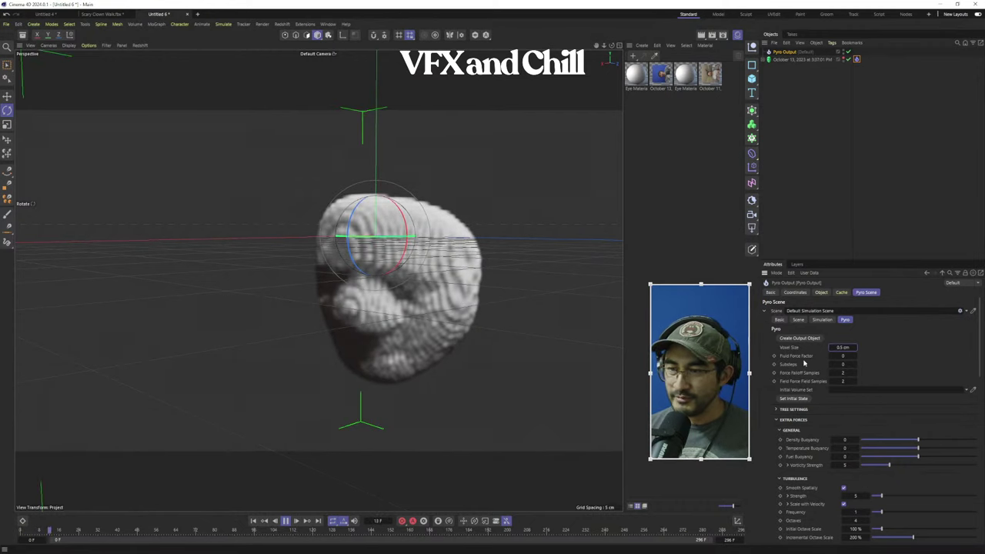
alt+drag(427, 356, 451, 319)
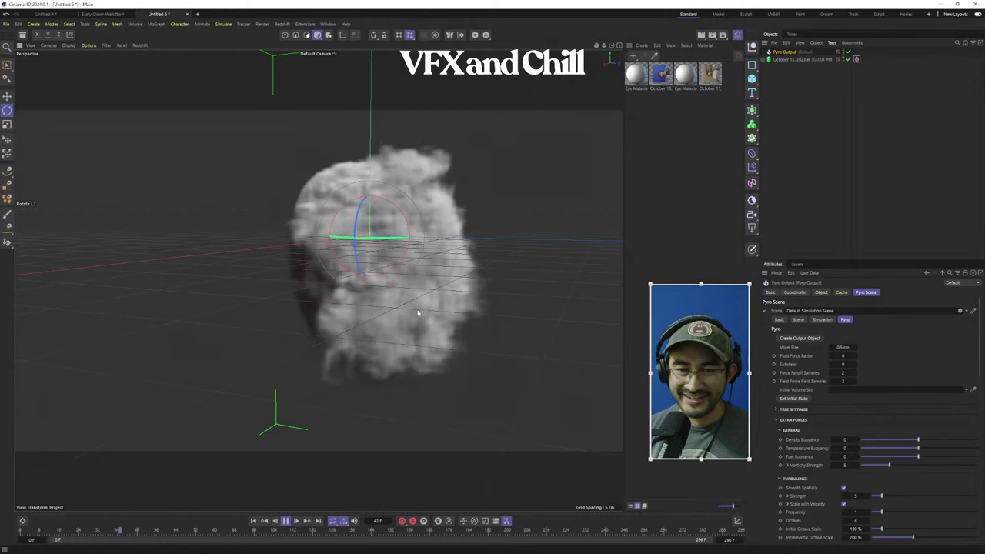
alt+drag(418, 312, 431, 312)
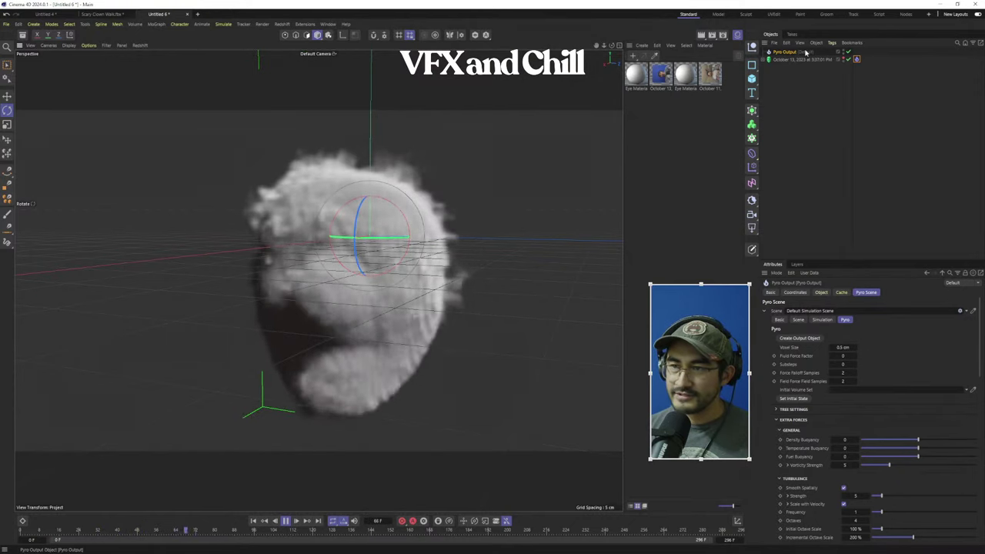
Set the Pyro Emitter tag's Thickness to 1 cm, restart the simulation and examine the smoke face from other angles
click(801, 59)
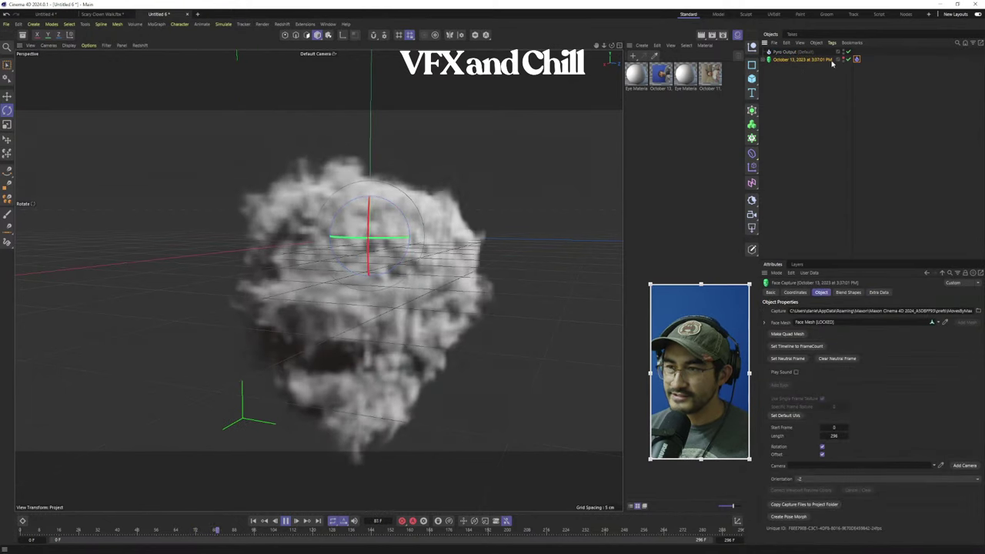
click(857, 60)
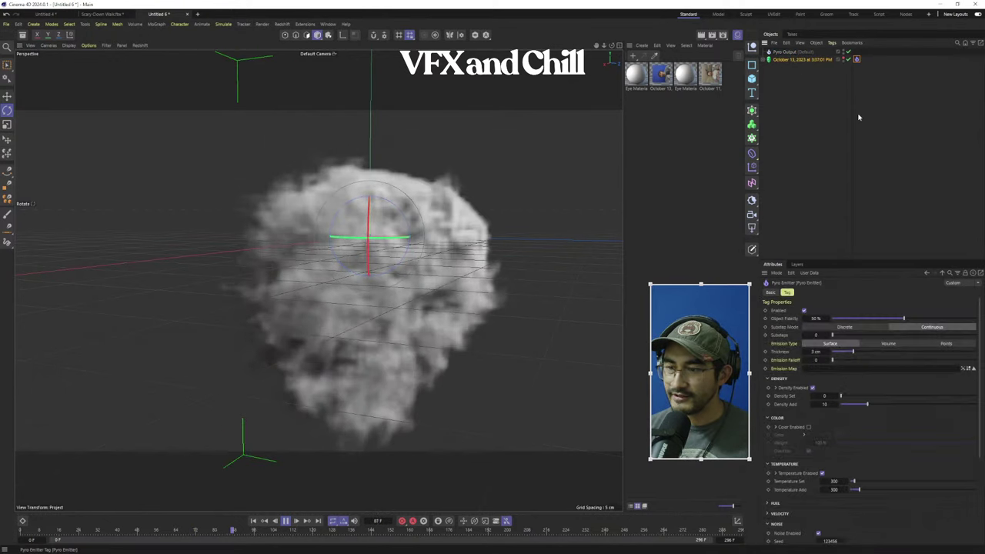
click(253, 521)
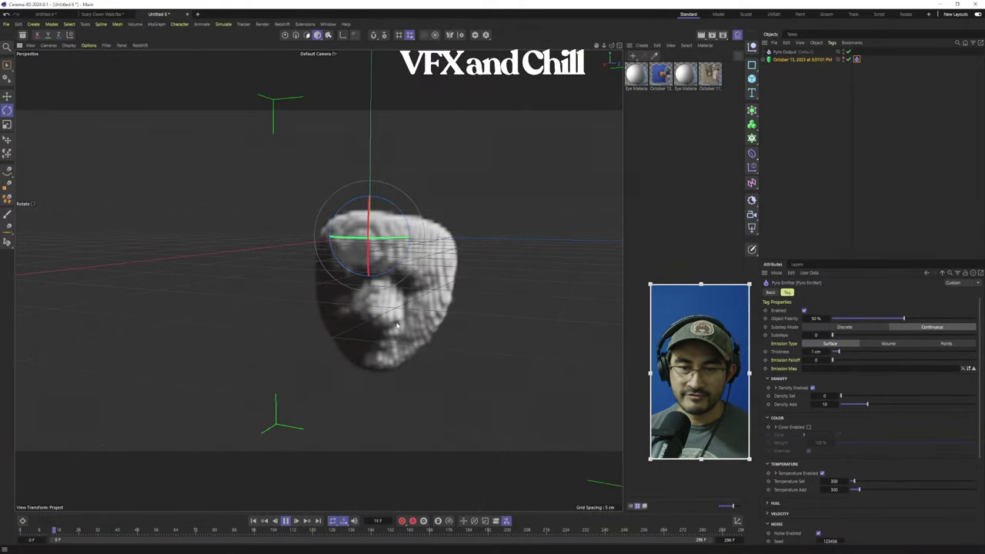
alt+drag(397, 327, 423, 344)
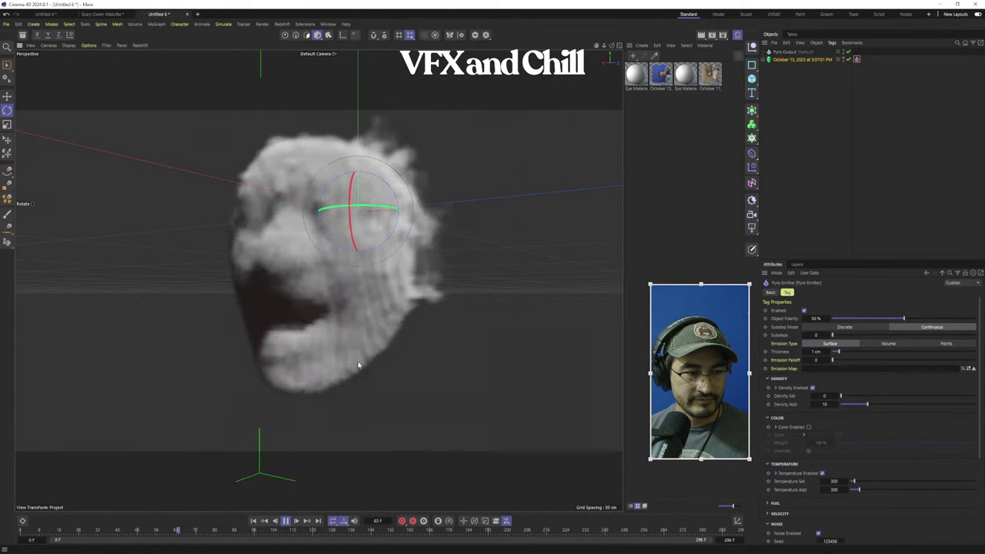
alt+drag(358, 359, 380, 336)
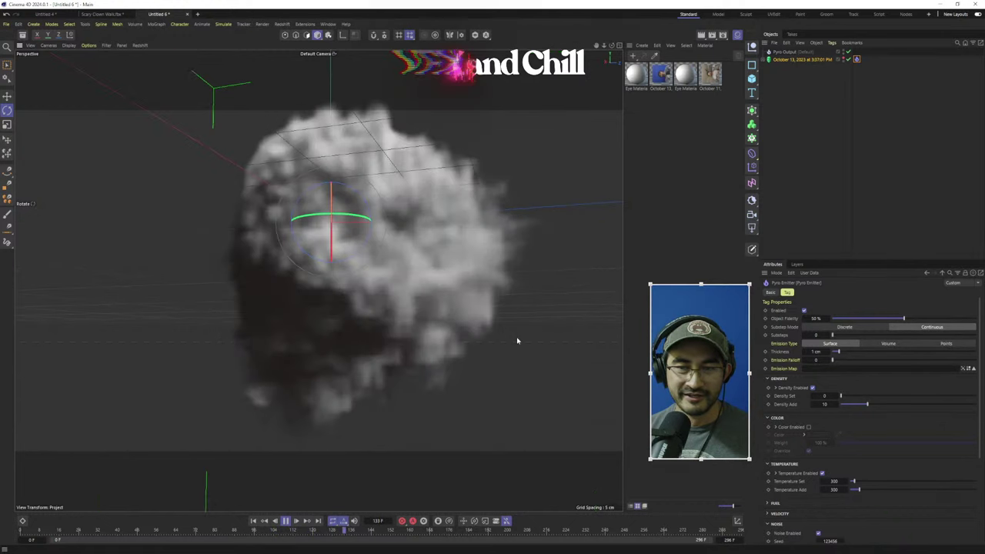
click(784, 60)
click(786, 44)
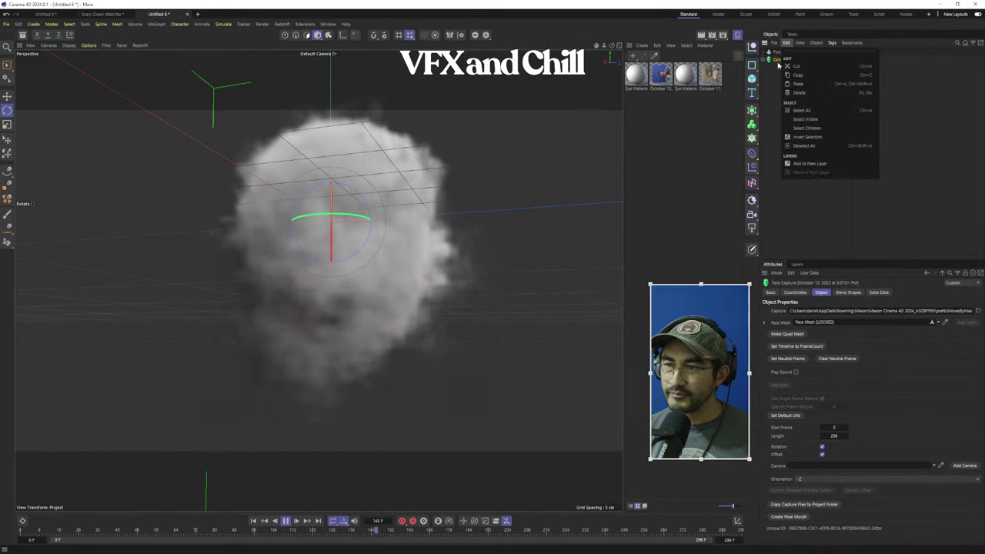
click(775, 64)
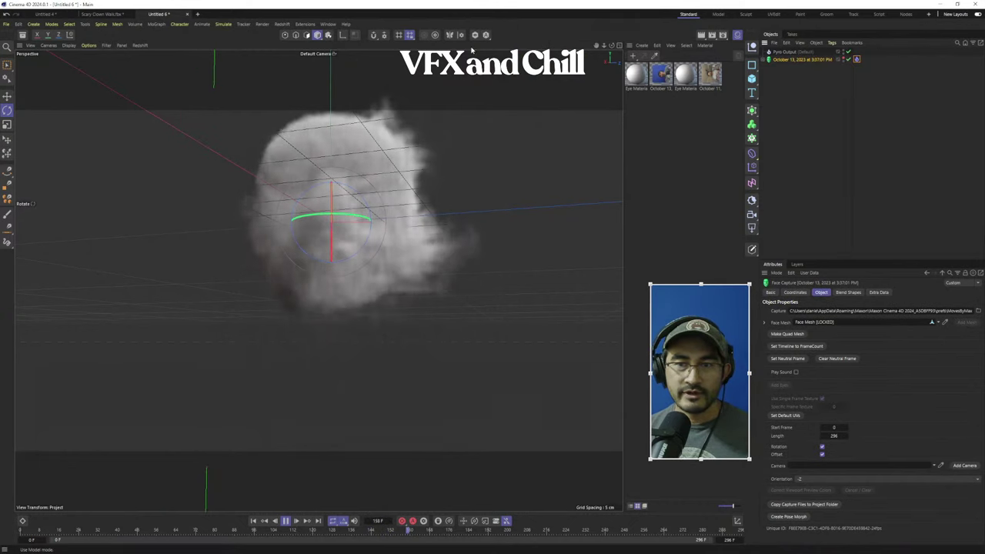
click(856, 60)
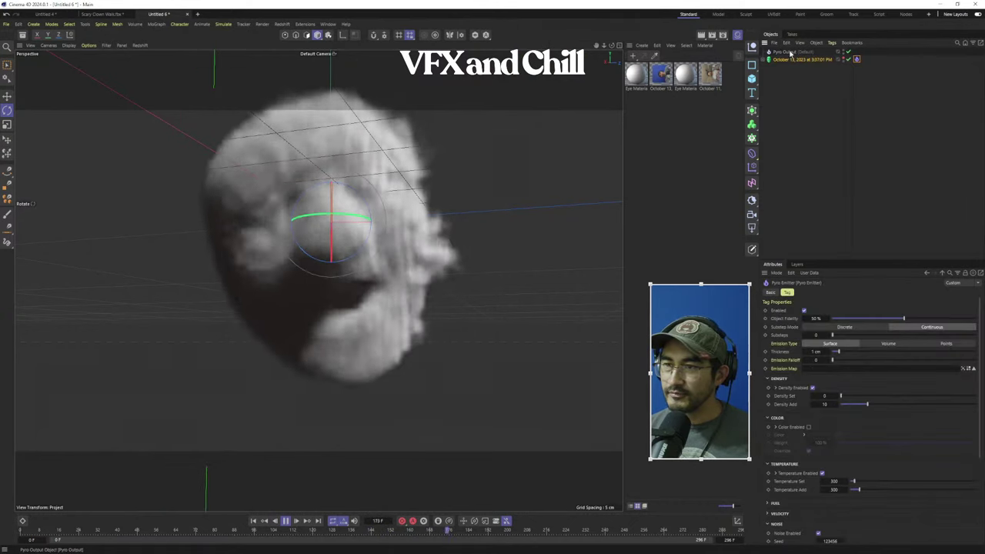
Set the Pyro scene's Voxel Size to 3 cm
click(786, 52)
click(844, 347)
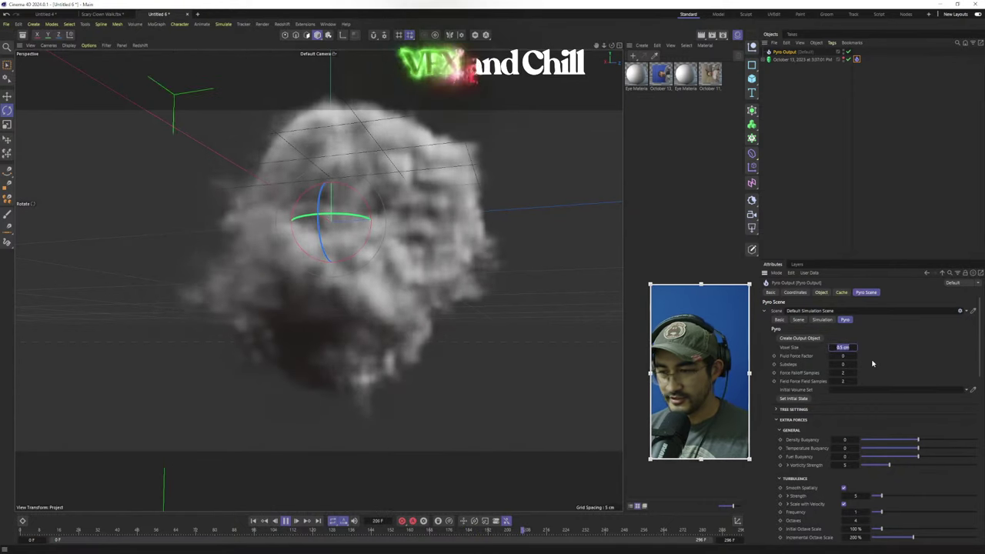
text(3)
key(Return)
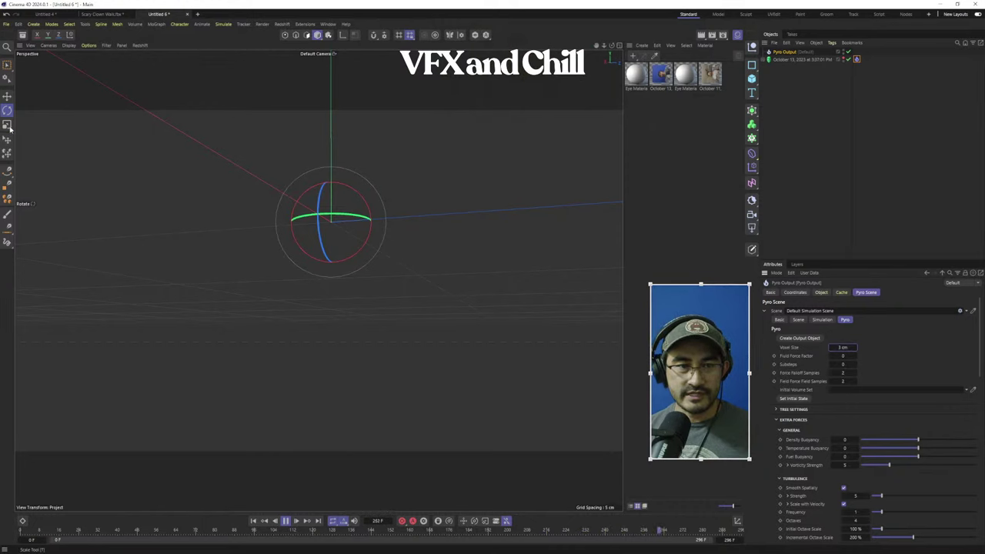
Select the face capture for scaling, rewind the simulation to the first frame and make the face mesh visible
click(8, 125)
click(793, 60)
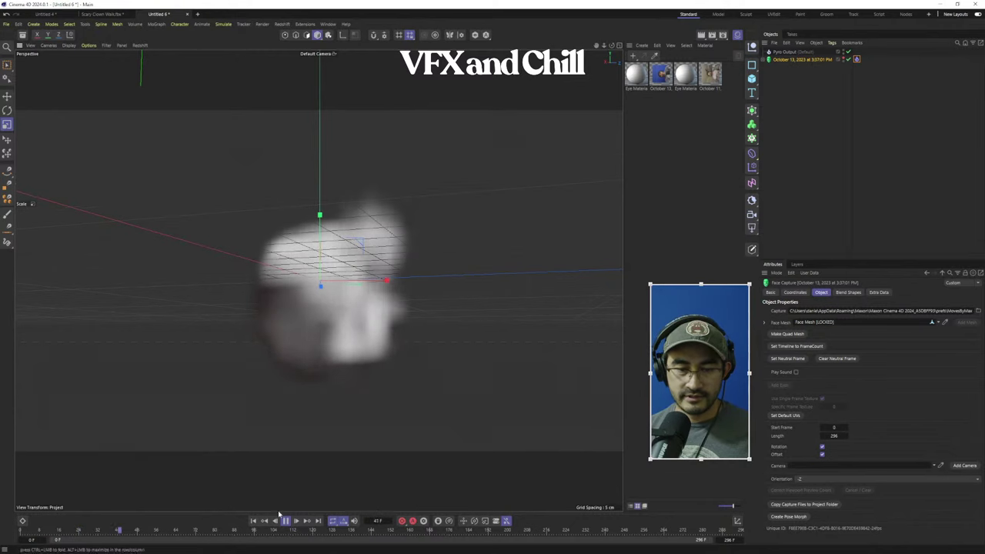
click(253, 521)
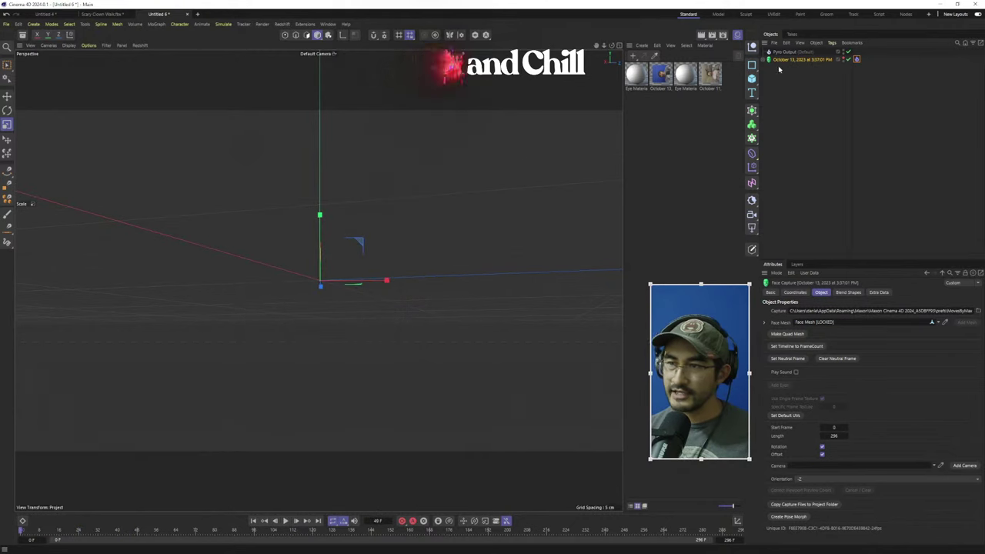
click(848, 59)
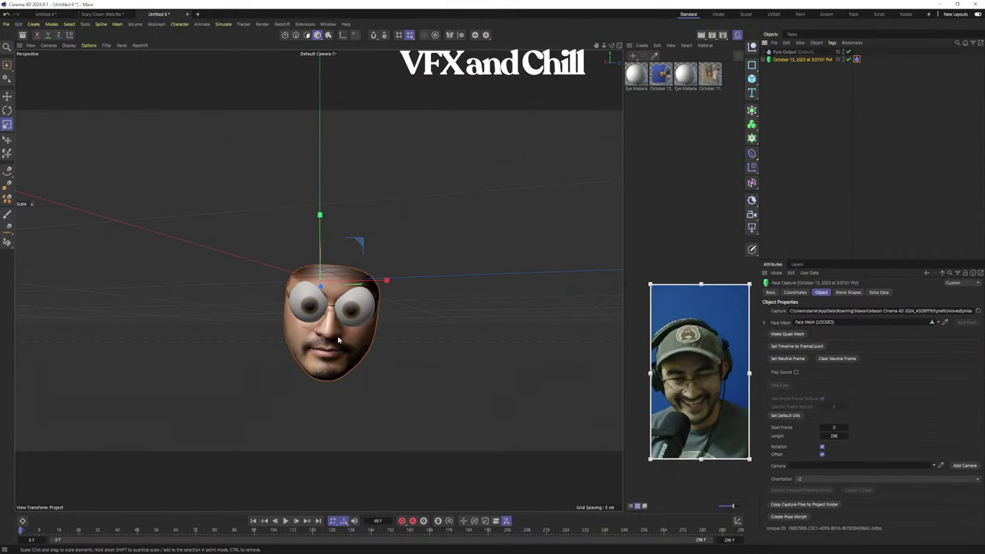
drag(391, 385, 280, 423)
drag(139, 476, 351, 355)
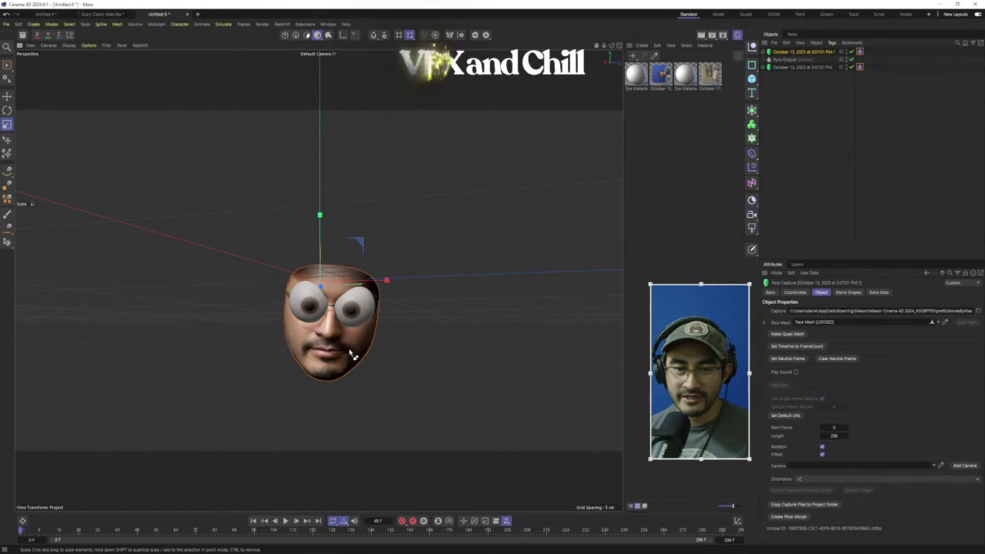
key(ctrl+z)
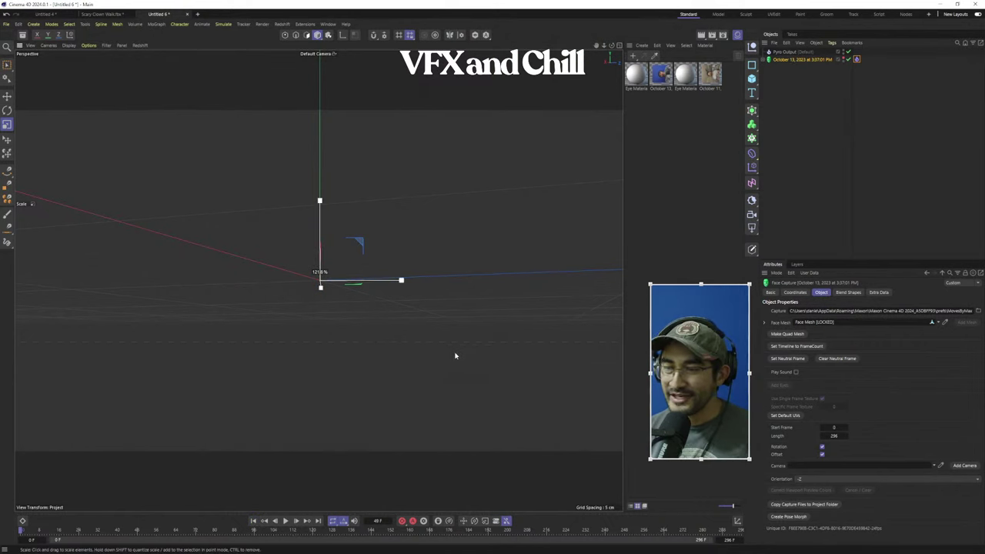
Show the face capture's mesh again and scale the whole head up uniformly, inspecting the eyes up close
click(845, 60)
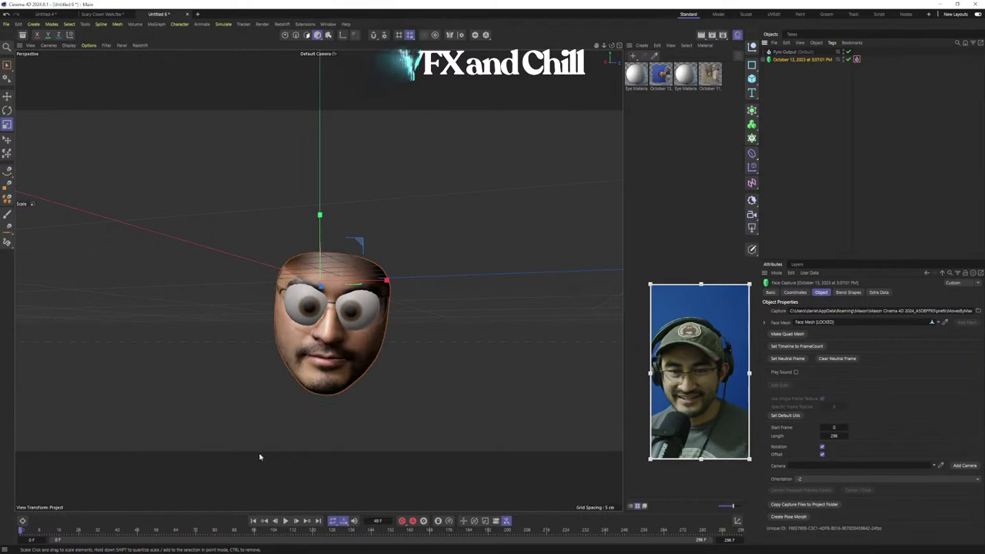
drag(260, 457, 362, 457)
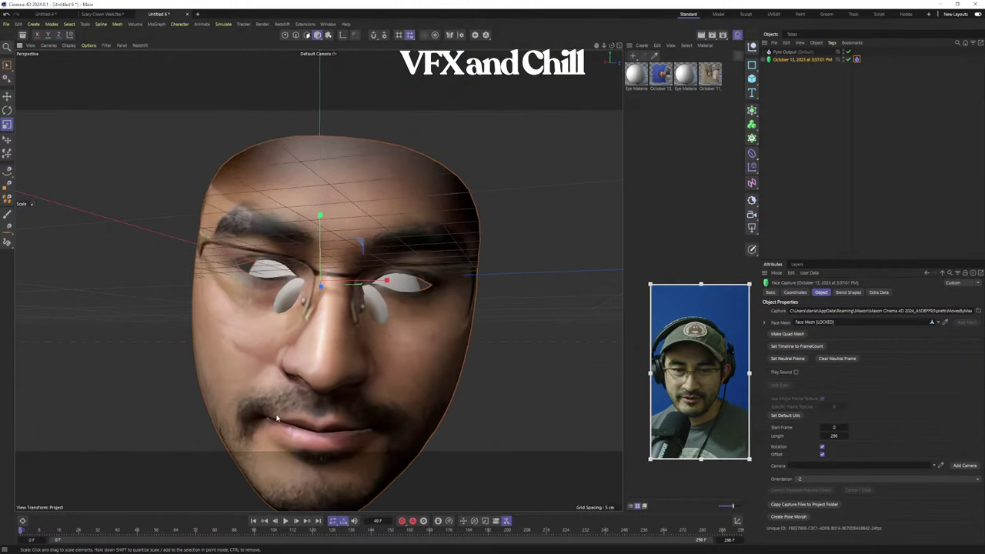
drag(277, 418, 420, 394)
scroll(411, 413, down, 4)
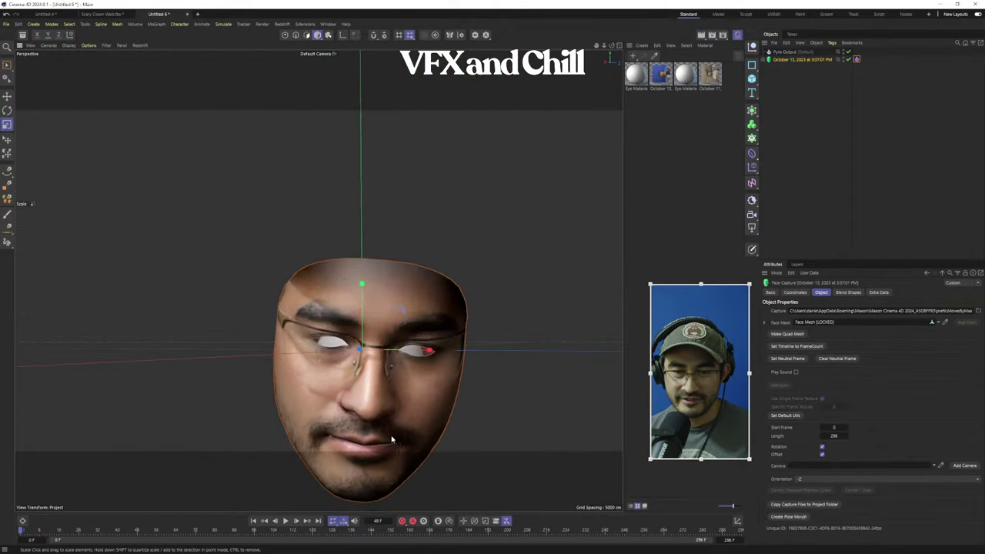
alt+drag(391, 440, 662, 331)
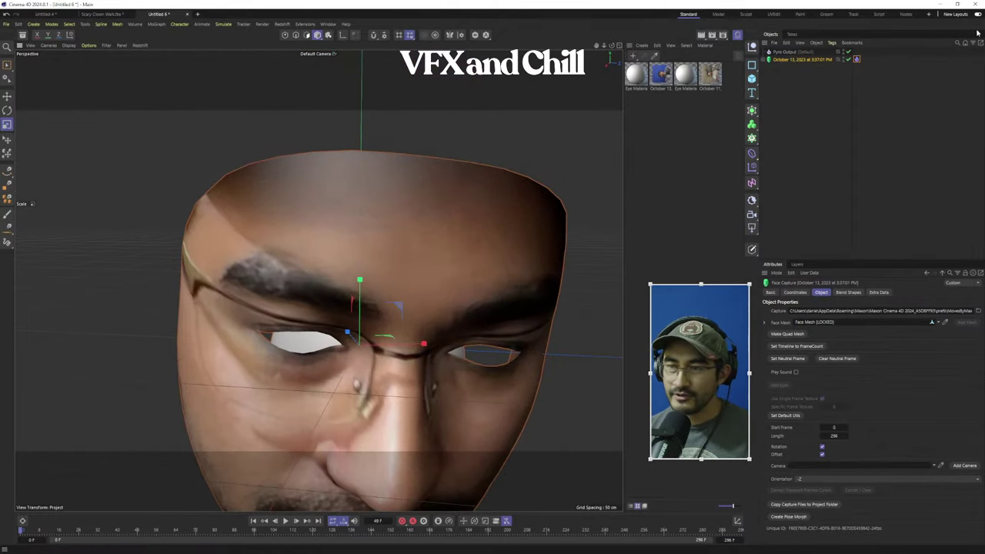
Delete both eye objects from the face capture's hierarchy, keeping only its Face Mesh, and reselect the face capture
click(764, 66)
click(764, 59)
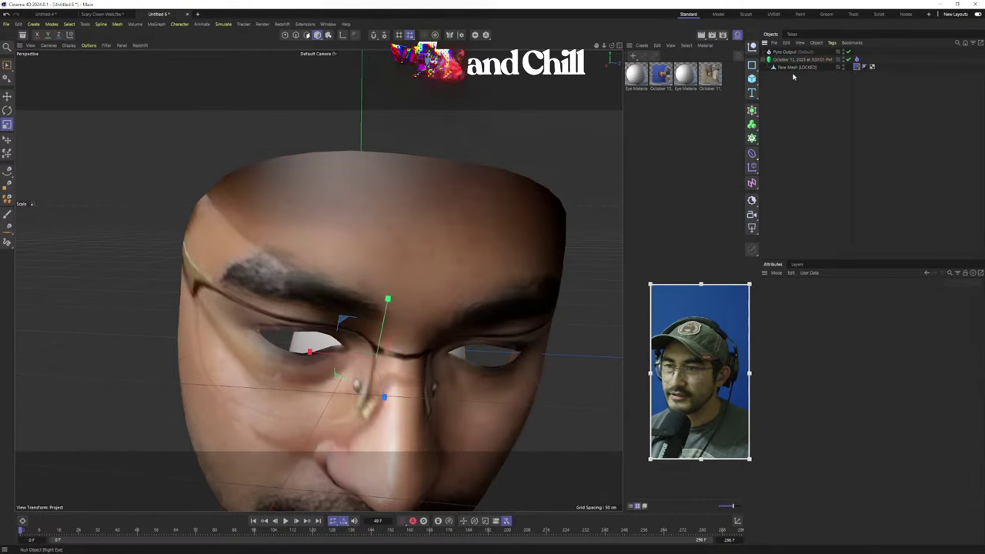
scroll(277, 455, down, 3)
alt+middle_drag(362, 431, 374, 282)
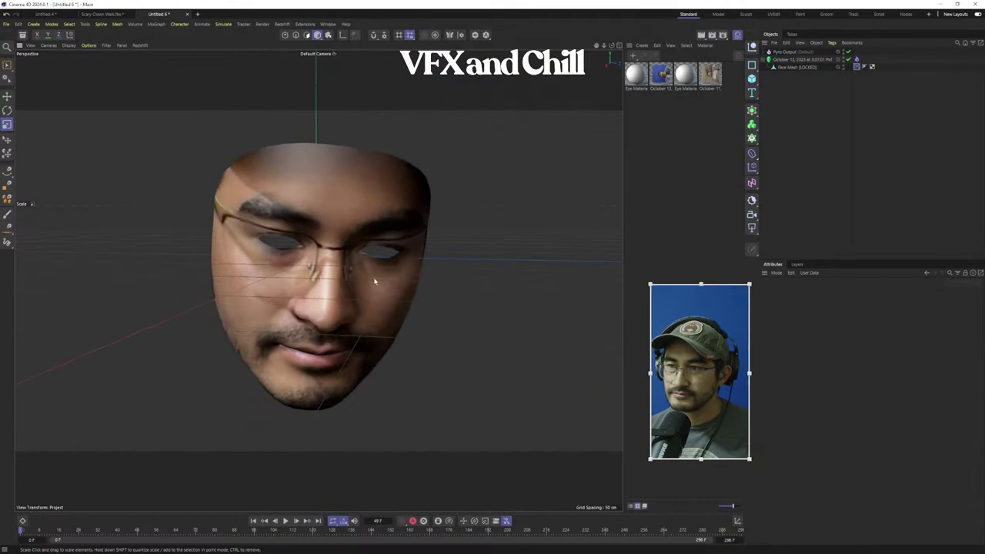
scroll(374, 282, down, 1)
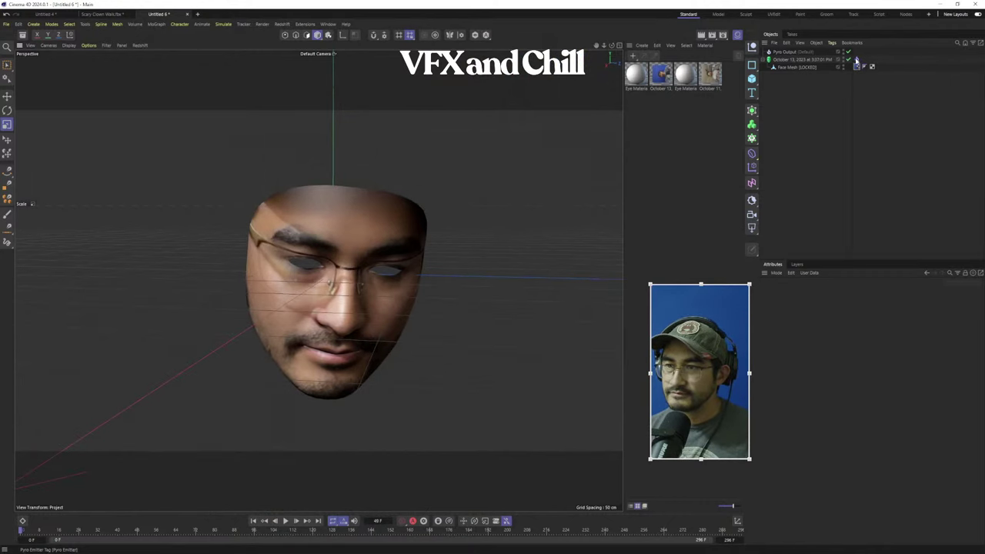
click(799, 59)
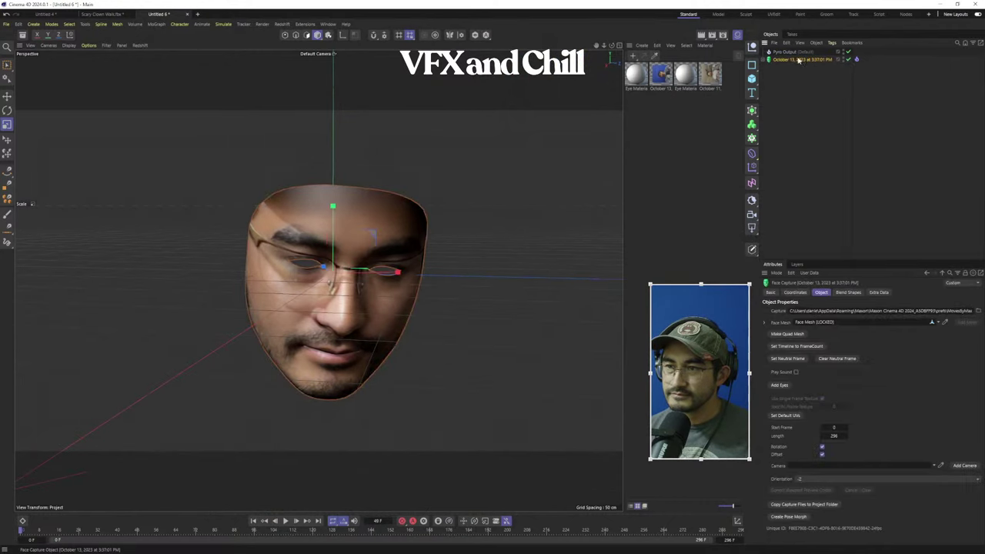
Hide the face capture's mesh, play the simulation and examine the smoke from the enlarged face at different angles
click(846, 59)
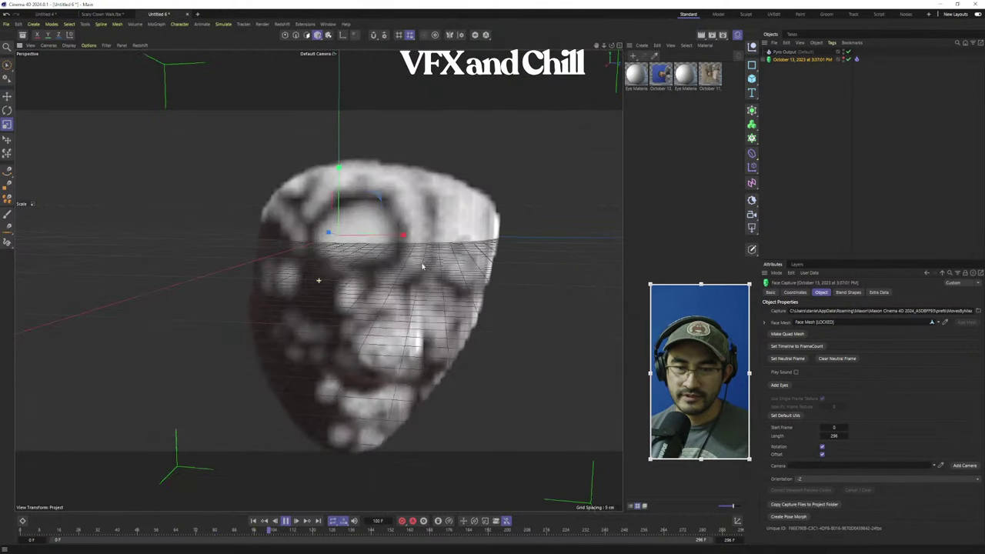
alt+drag(383, 259, 300, 266)
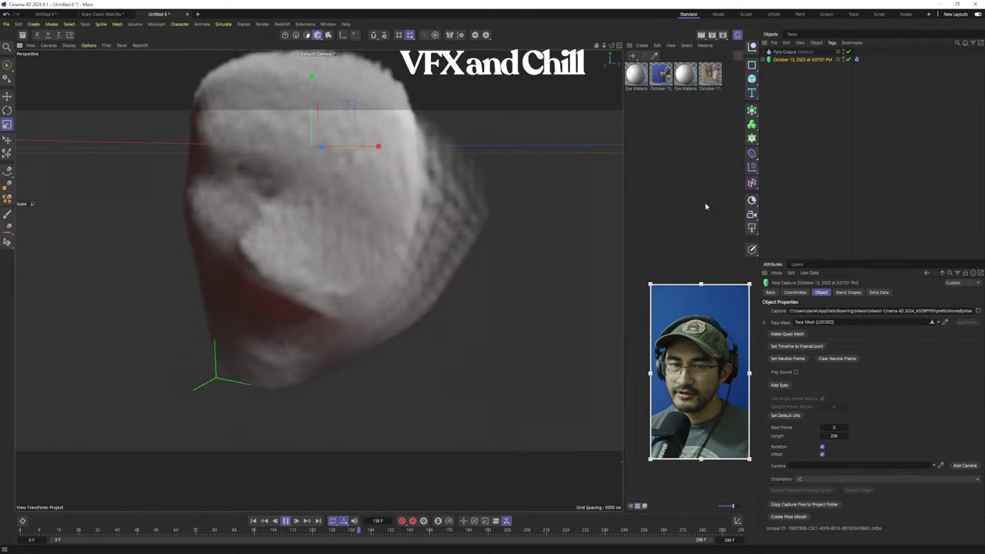
alt+middle_drag(359, 192, 423, 354)
Add a Collider tag to the face capture and restart the simulation
right_click(790, 61)
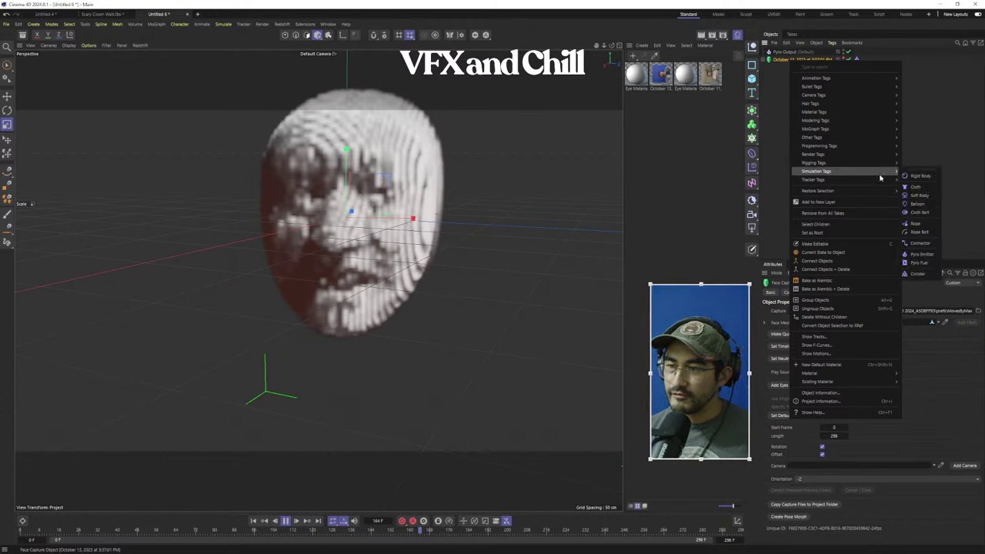
click(918, 274)
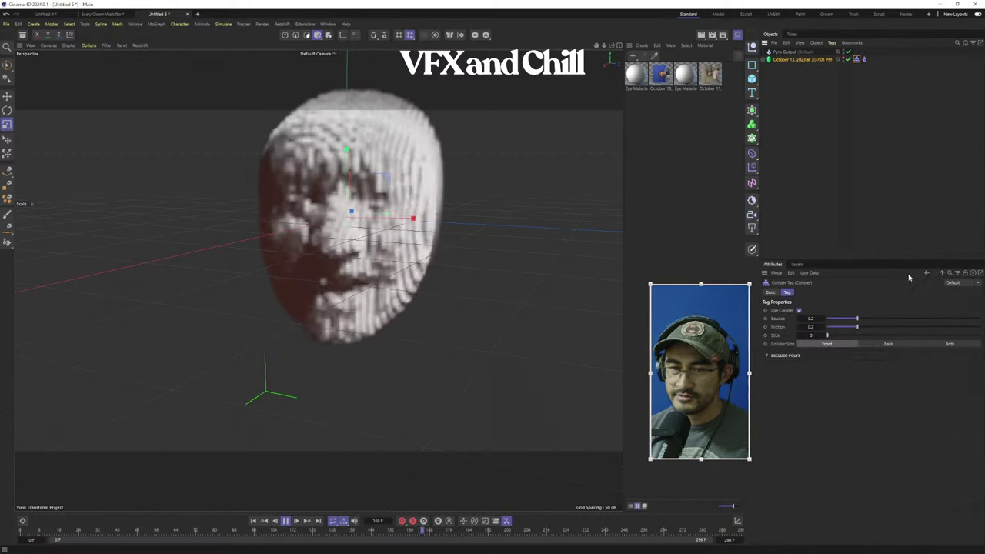
click(254, 521)
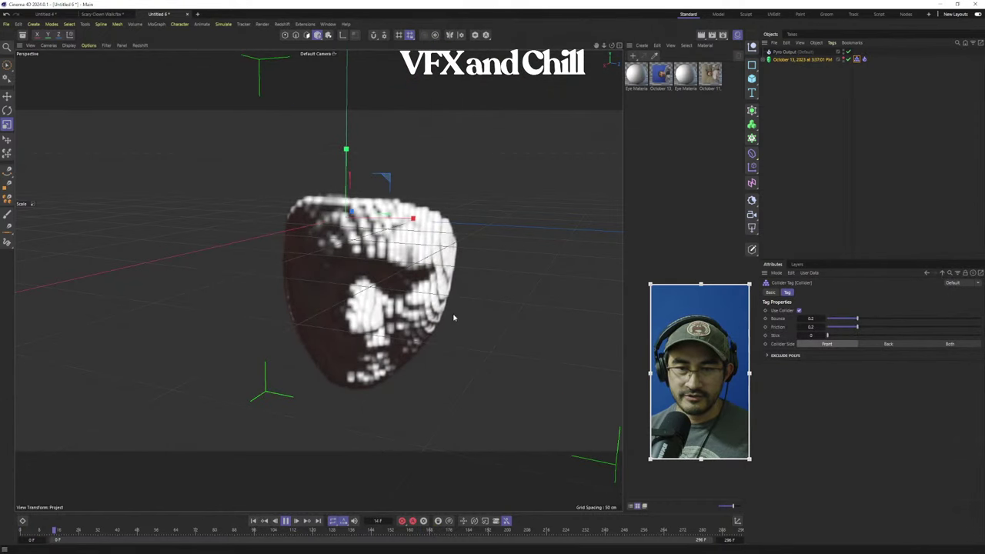
alt+middle_drag(454, 318, 452, 277)
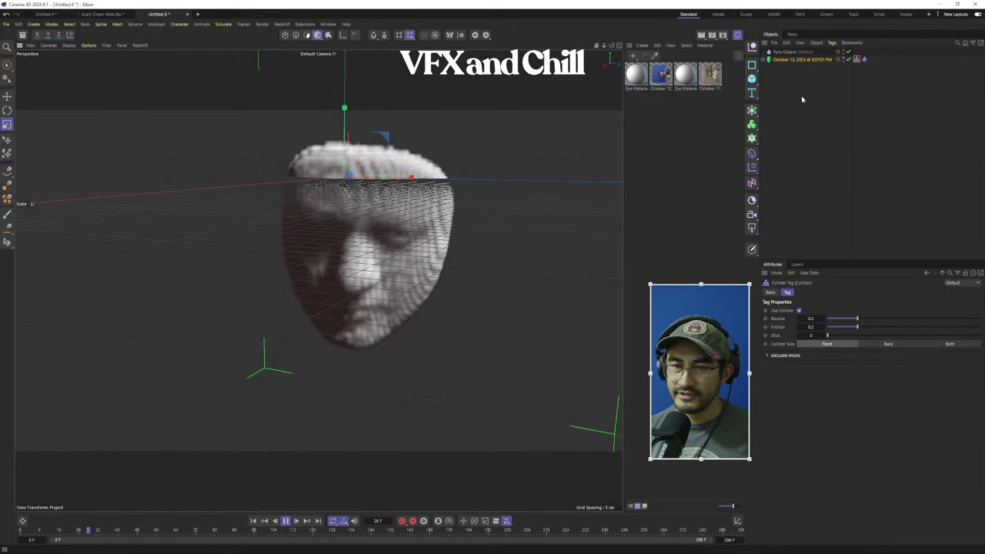
Examine the smoke face from other angles and set the Pyro scene's Density Buoyancy to -3 and Temperature Buoyancy to -0.05
click(784, 52)
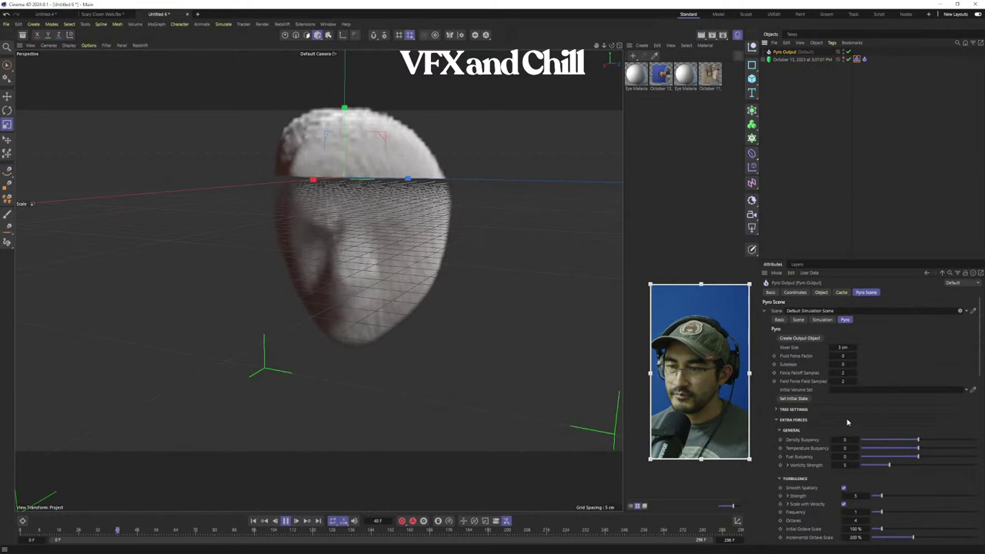
mouse_move(388, 288)
alt+mouse_down()
mouse_move(286, 264)
mouse_move(378, 282)
alt+mouse_up()
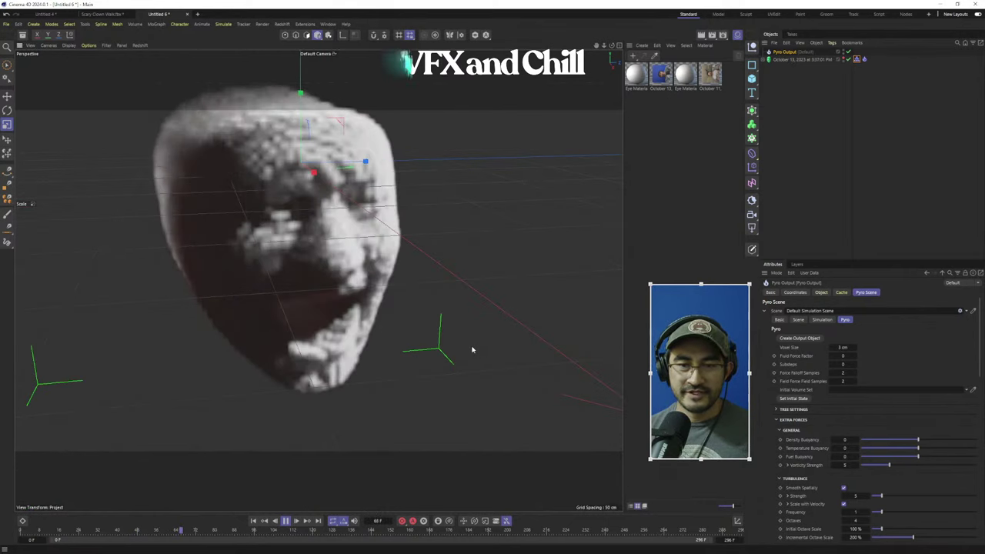
alt+drag(475, 367, 454, 363)
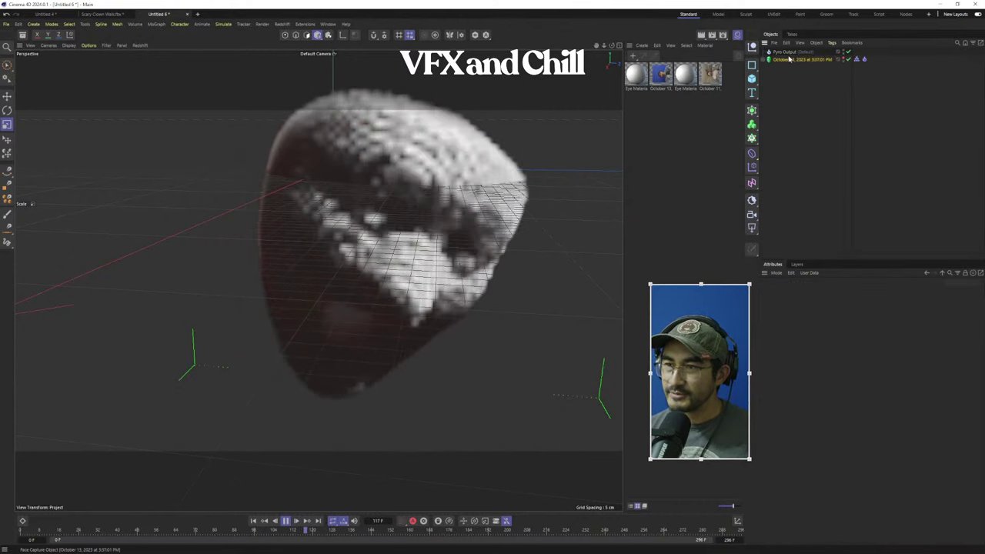
scroll(878, 408, down, 2)
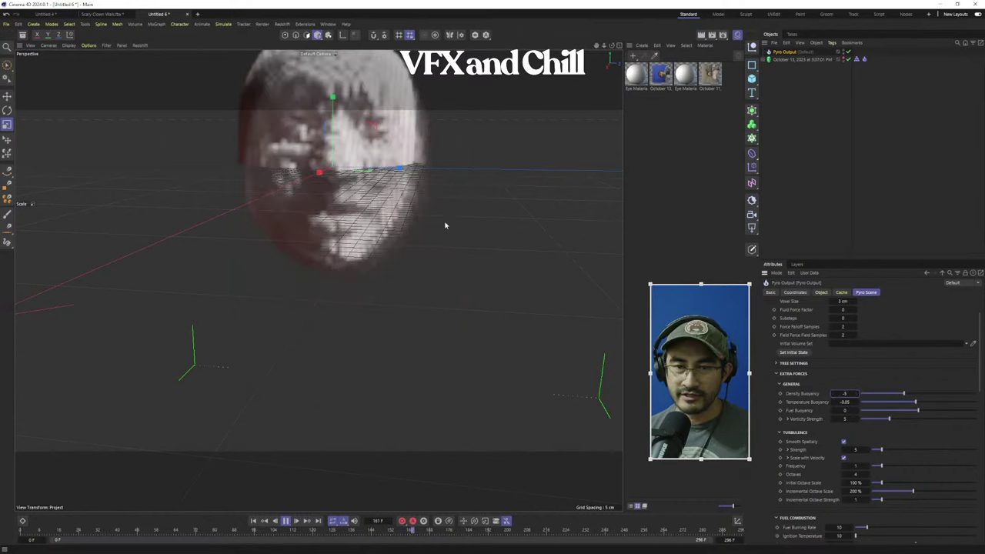
alt+drag(409, 336, 382, 361)
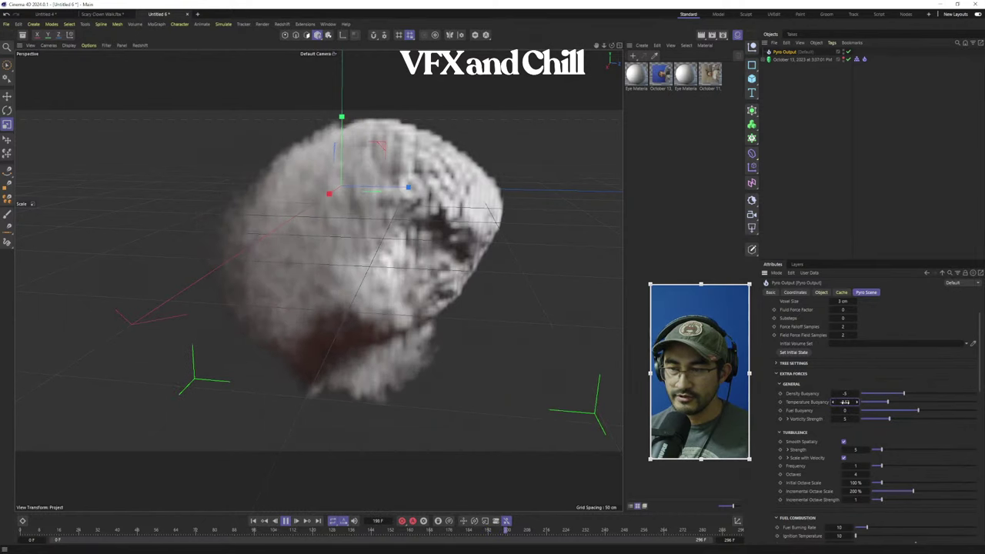
Set the Pyro scene's Temperature Buoyancy to -0.76 and examine the smoke's motion from several angles
drag(842, 403, 824, 403)
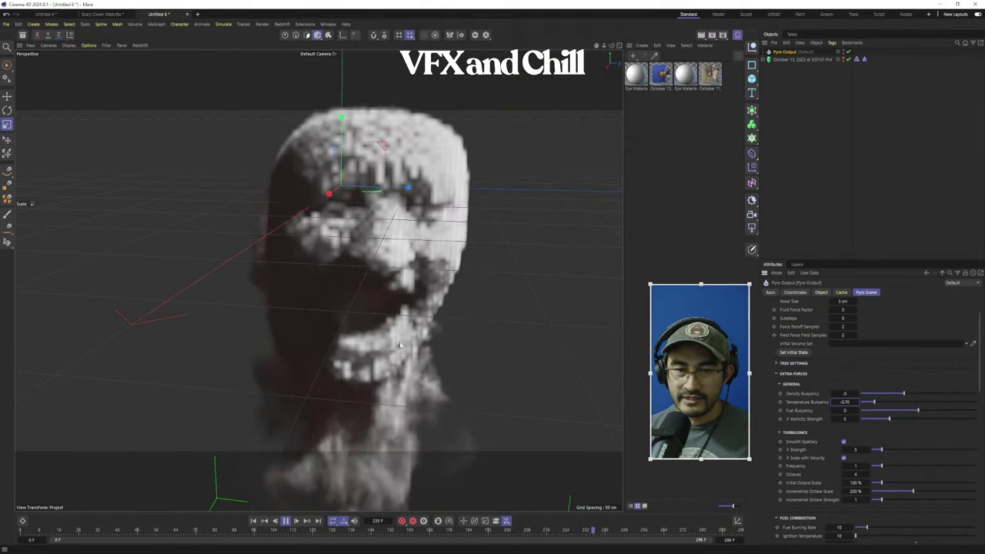
alt+drag(394, 348, 388, 346)
alt+middle_drag(389, 346, 389, 259)
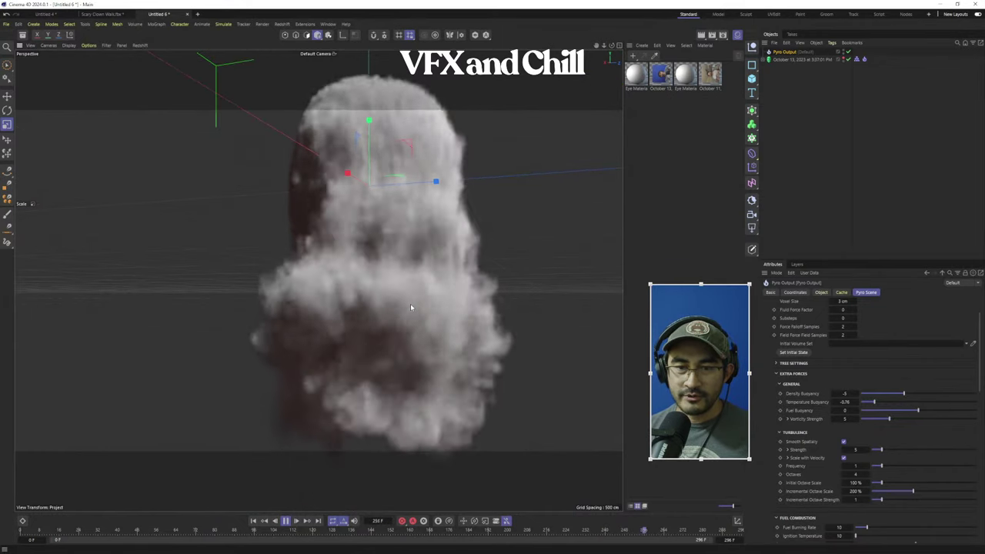
alt+drag(403, 284, 423, 277)
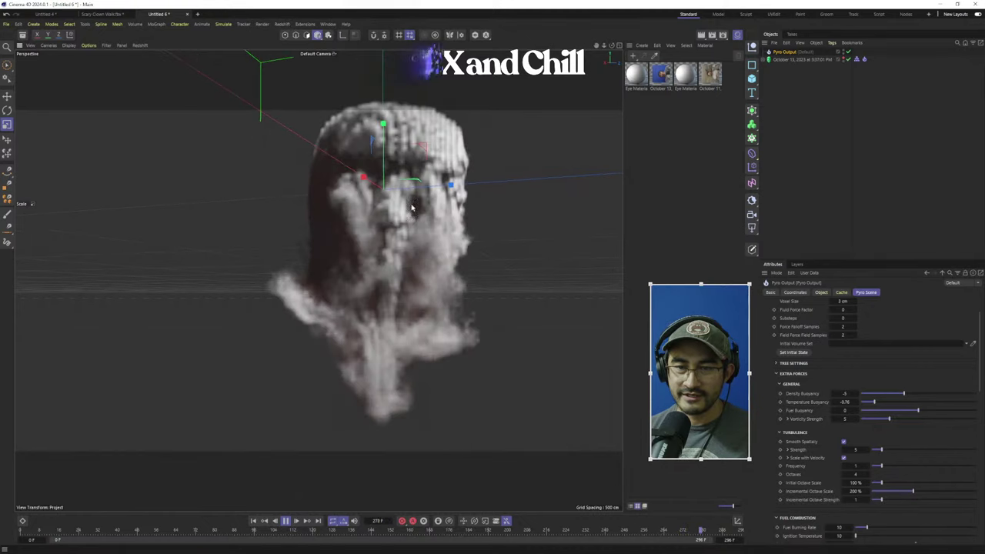
alt+middle_drag(411, 207, 412, 239)
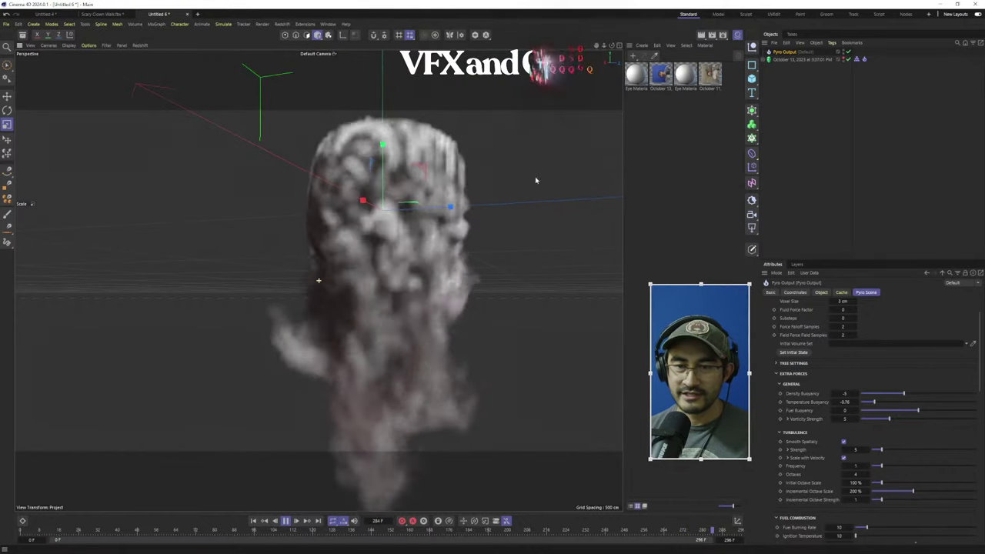
Set the Pyro Emitter tag's Thickness to about 3.15 cm and the Pyro scene's Voxel Size to 3.18 cm
click(781, 59)
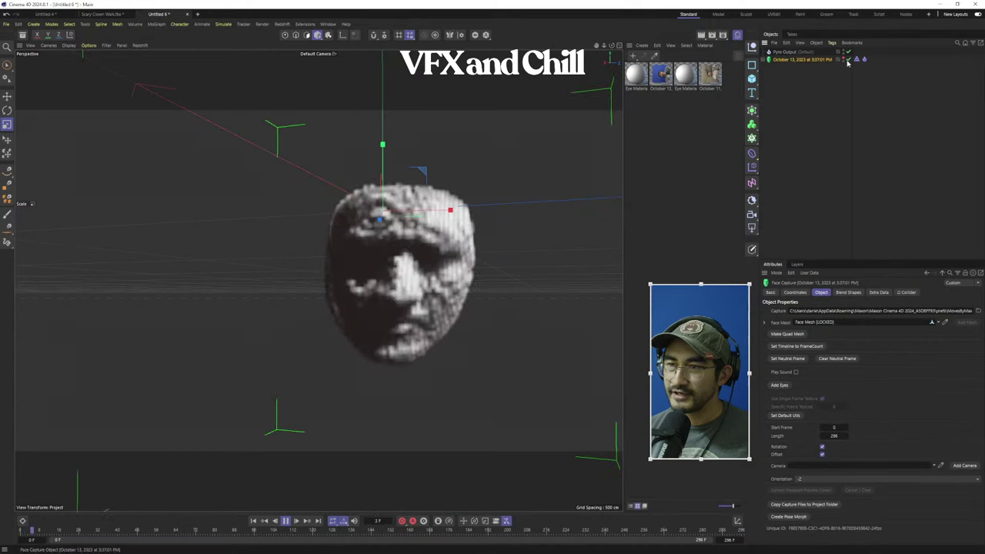
click(859, 60)
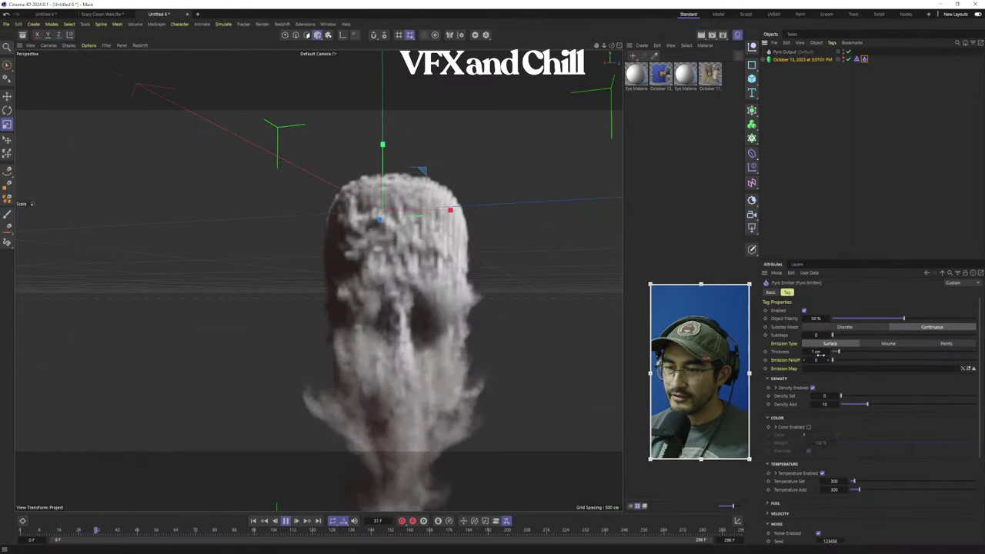
drag(828, 352, 834, 352)
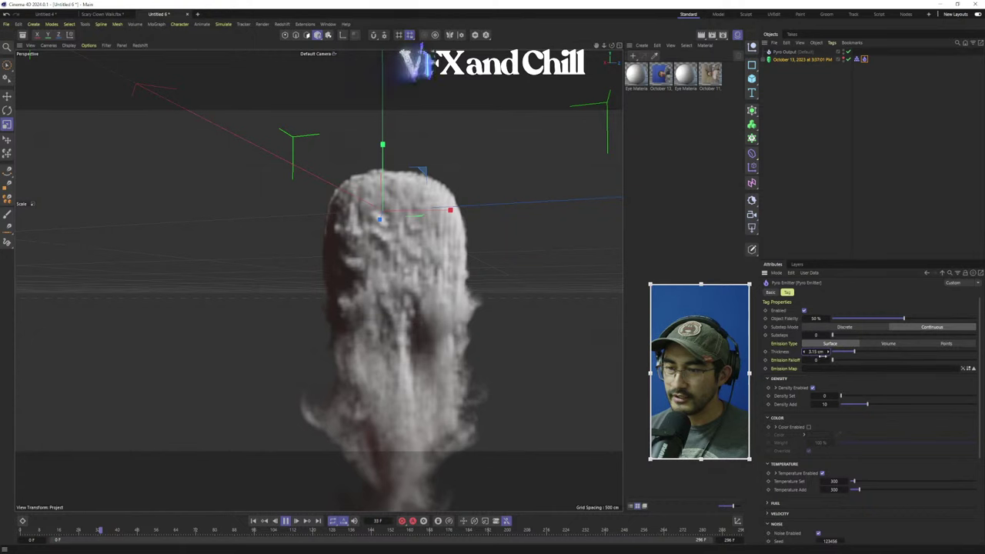
click(785, 51)
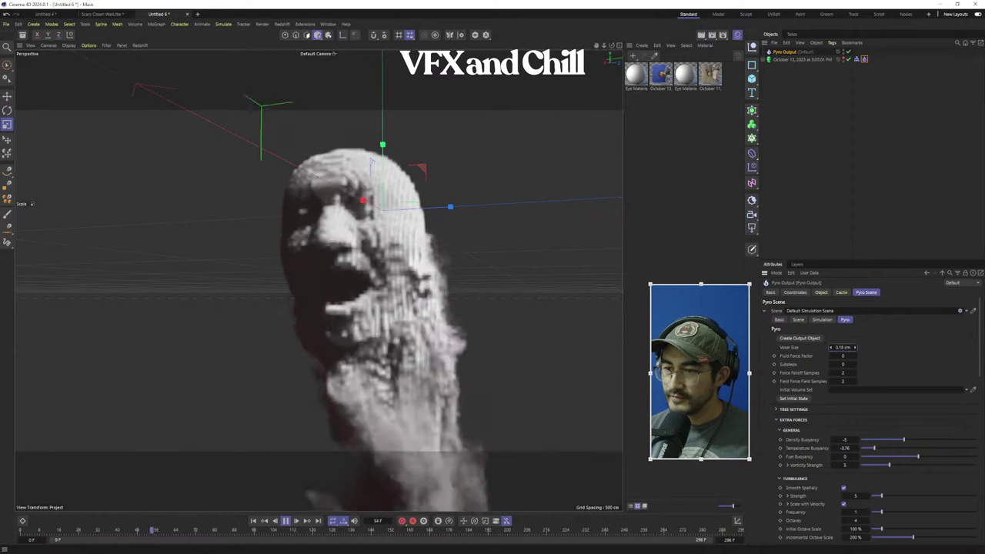
drag(842, 347, 842, 347)
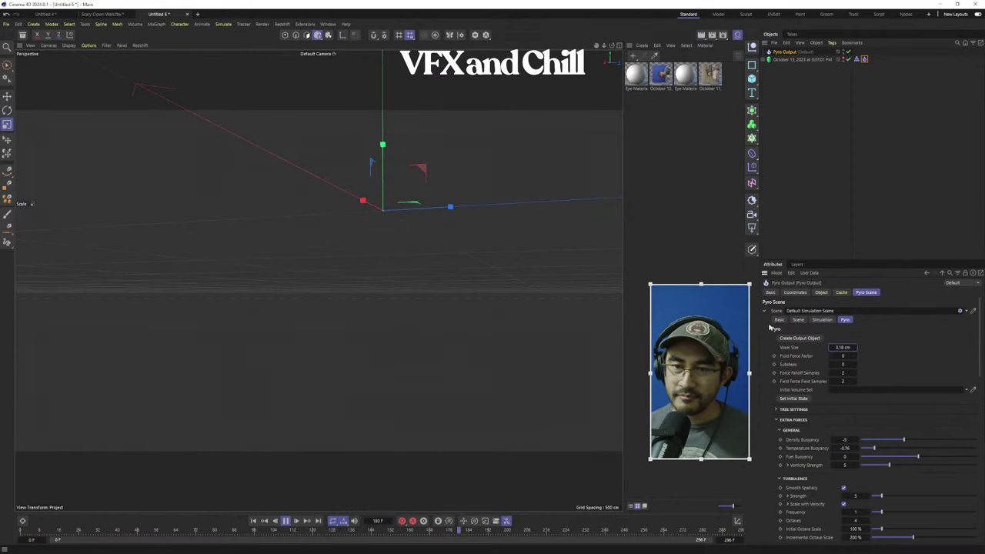
Examine the smoke face from several angles and add a Wind force to the scene
click(801, 154)
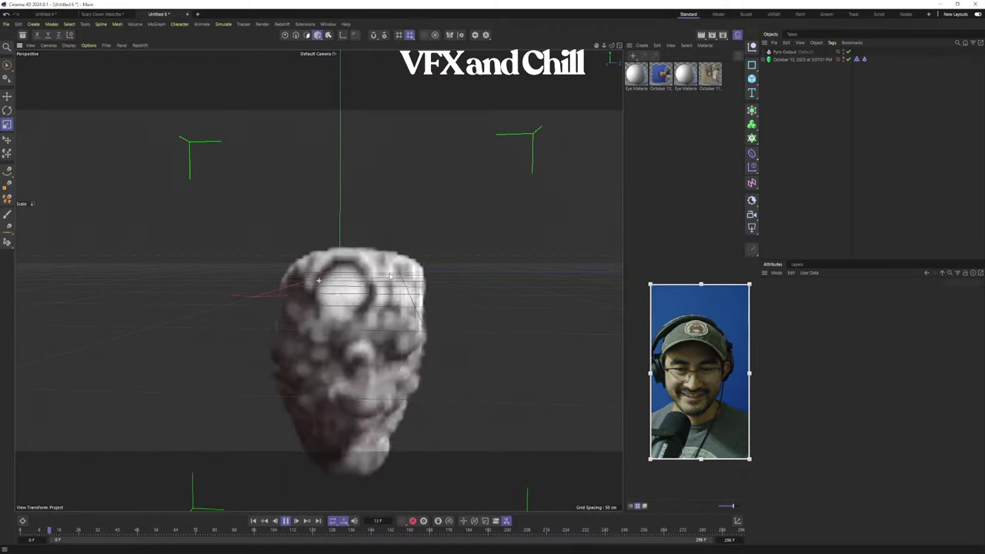
alt+middle_drag(391, 275, 382, 248)
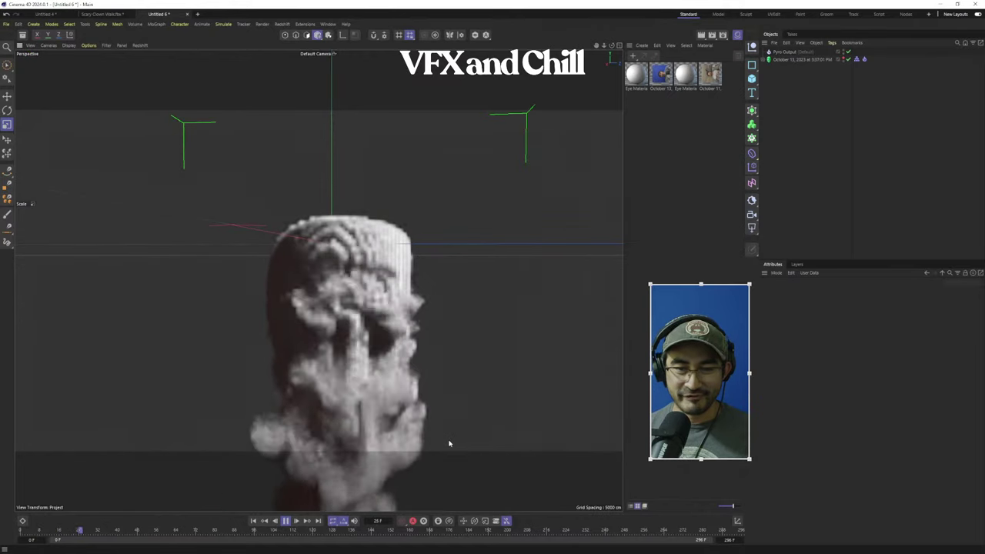
alt+drag(319, 282, 344, 454)
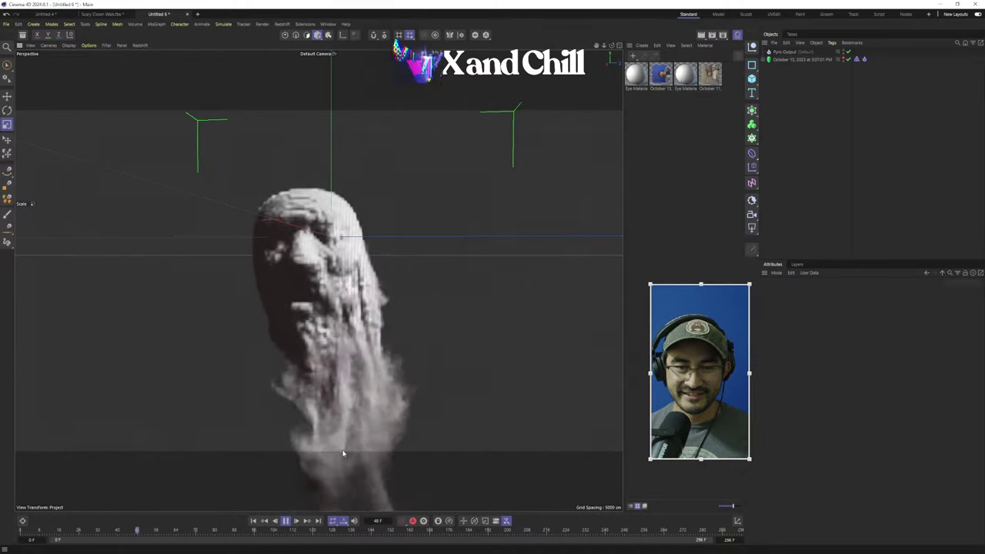
alt+middle_drag(360, 309, 383, 284)
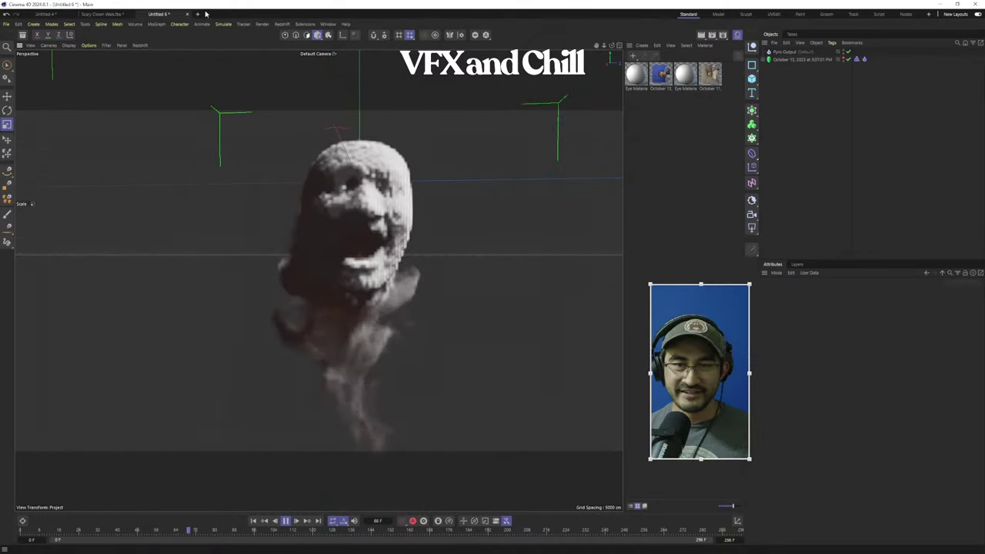
click(261, 24)
mouse_move(153, 22)
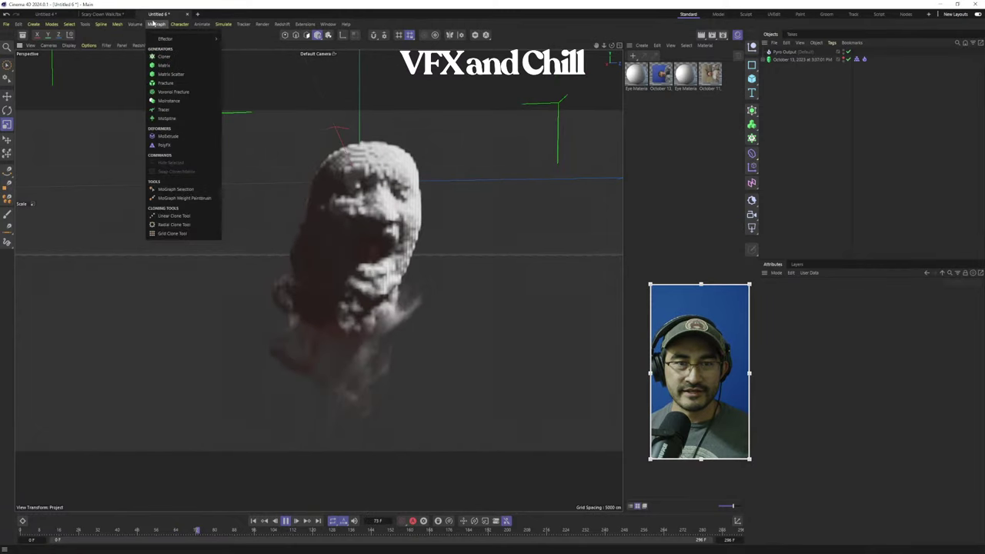
mouse_move(223, 24)
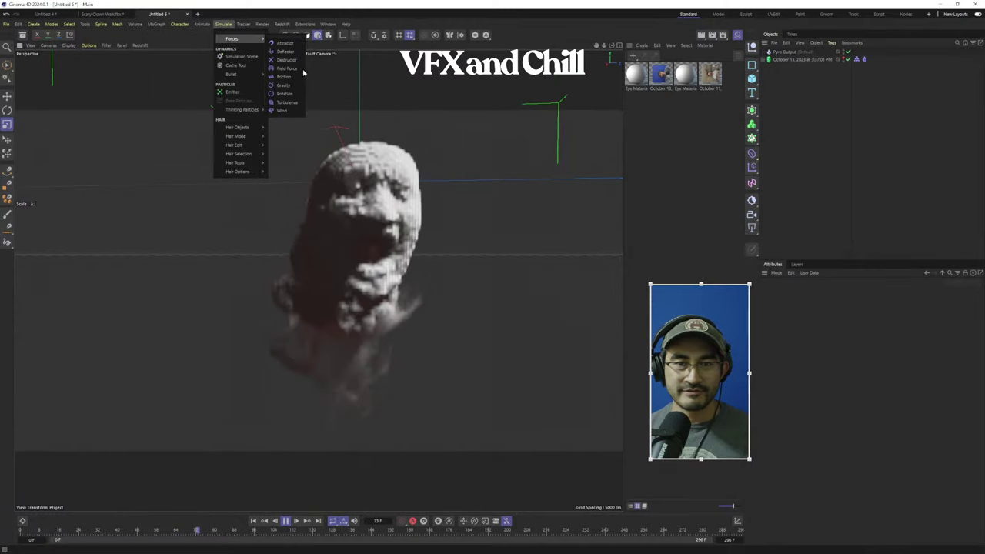
click(286, 111)
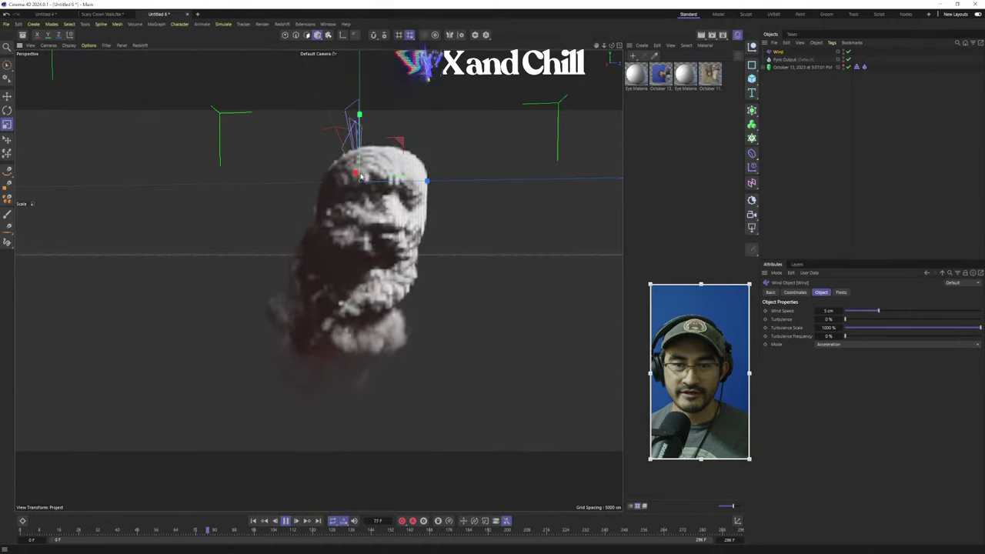
Move the Wind object out in front of the smoke face and rotate it to blow toward the face
click(7, 111)
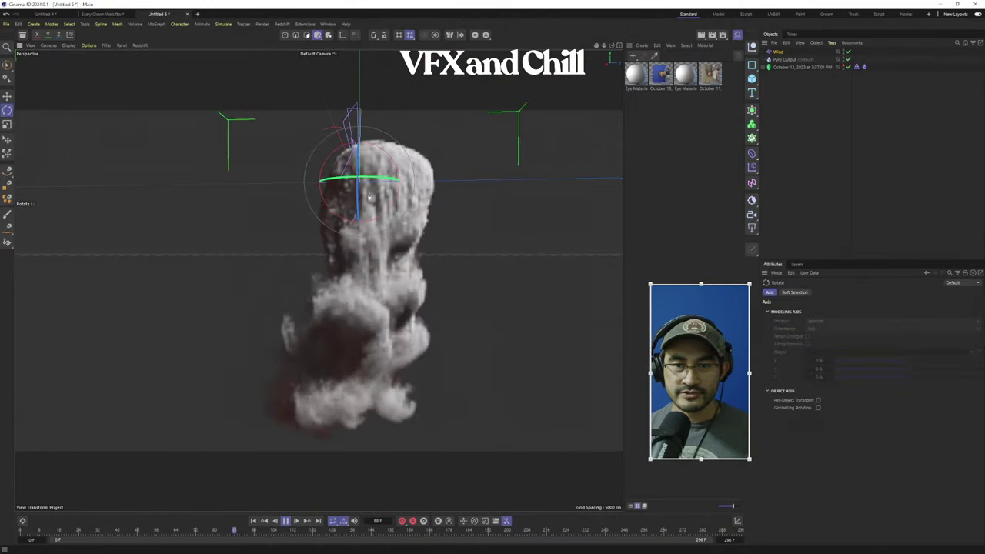
drag(373, 180, 301, 180)
click(6, 97)
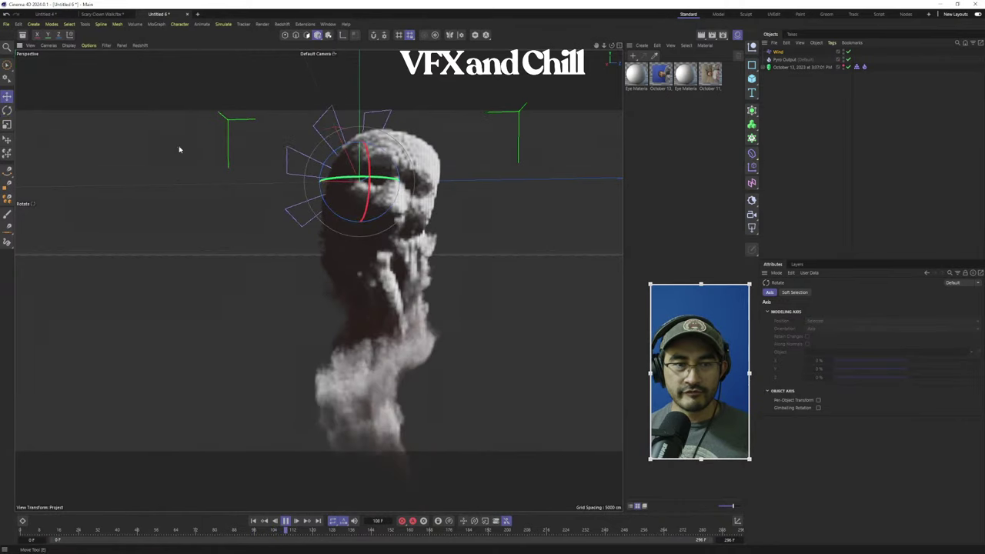
drag(517, 172, 534, 268)
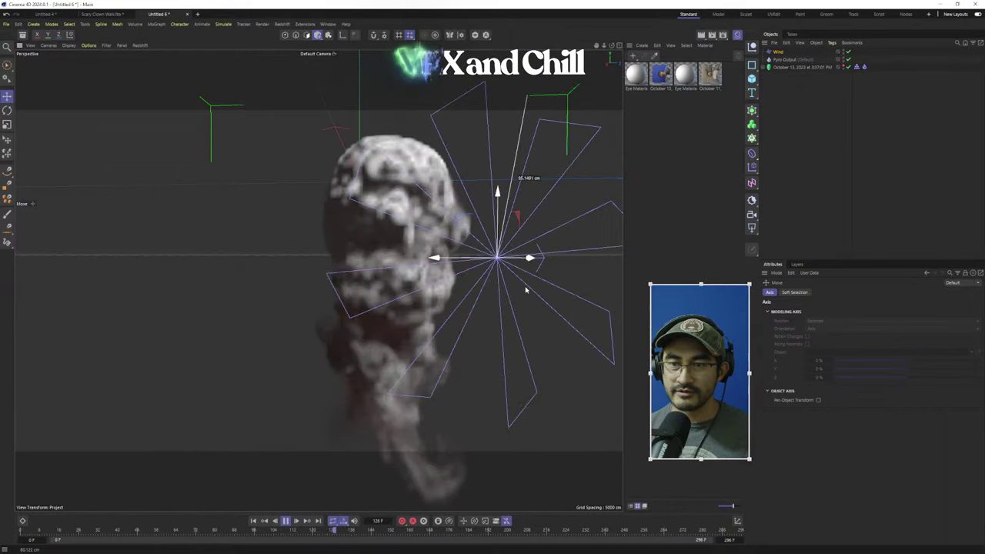
key(r)
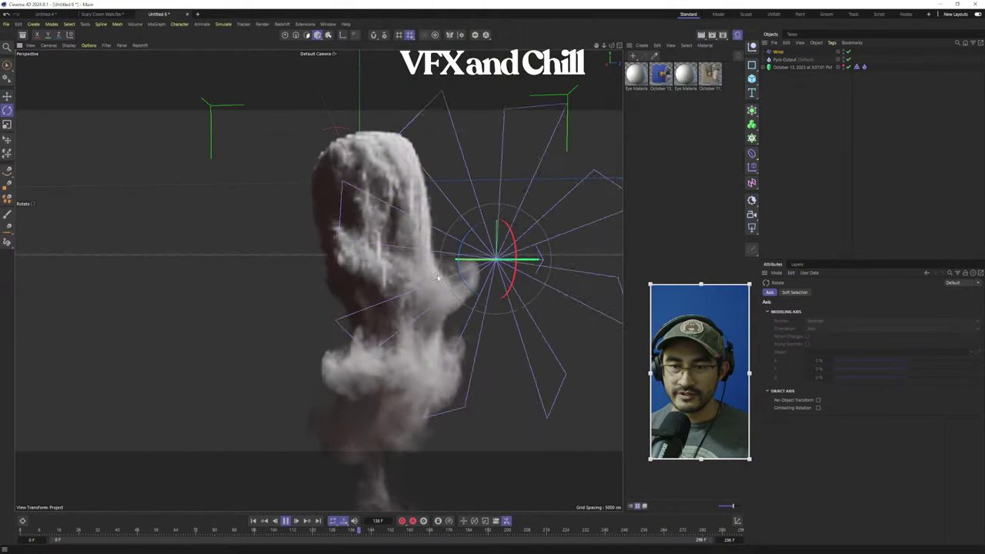
drag(498, 260, 639, 254)
drag(493, 266, 362, 267)
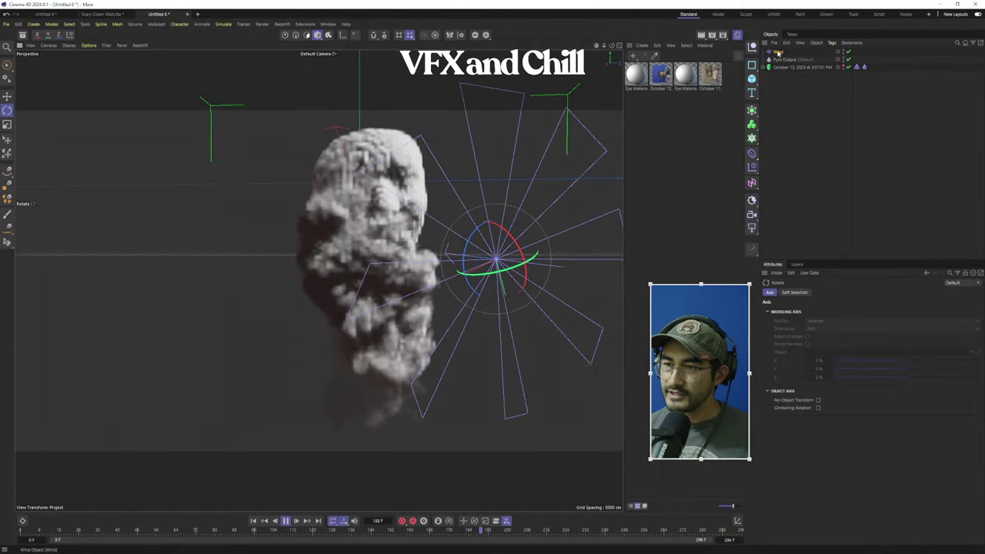
Set the Wind object's Wind Speed to 105 cm and restart the simulation
click(795, 54)
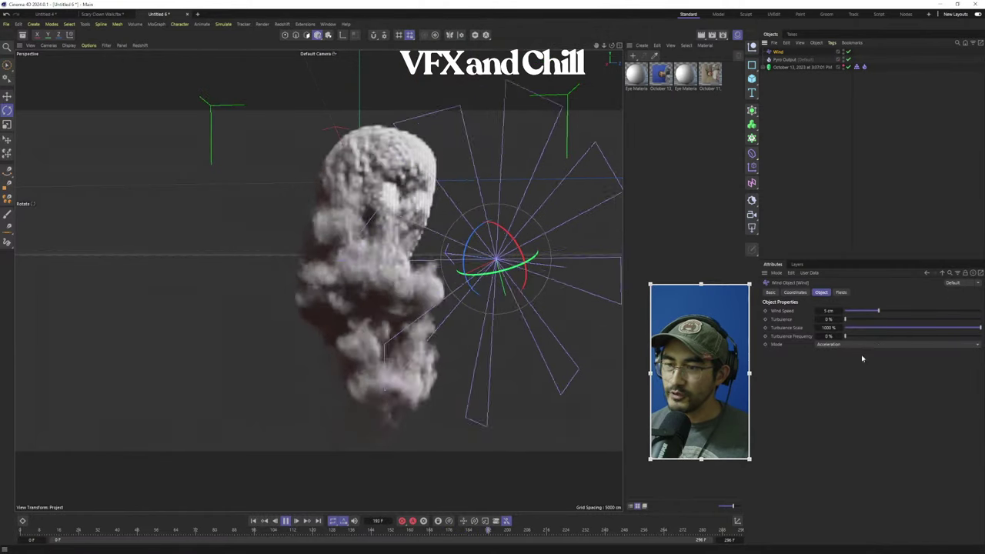
click(826, 311)
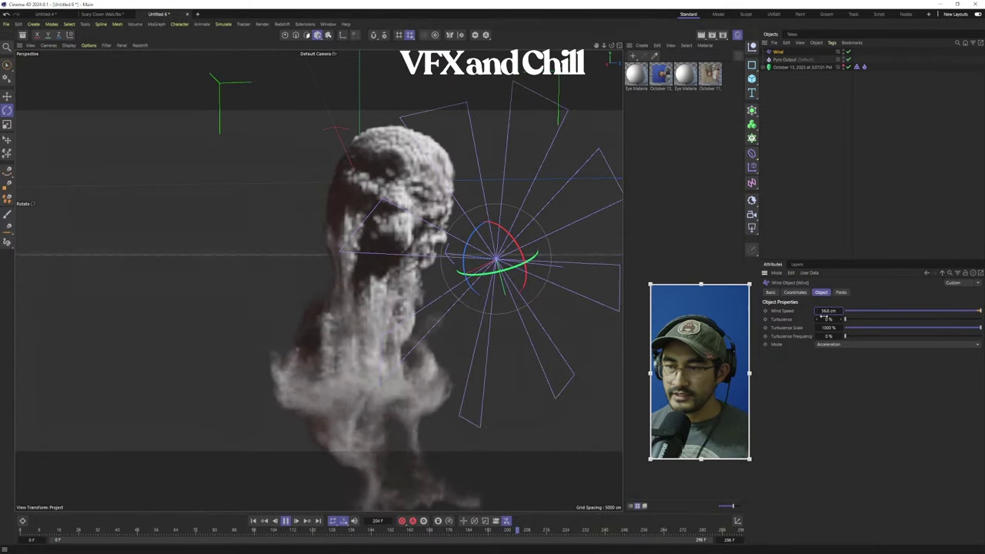
text(100)
key(Return)
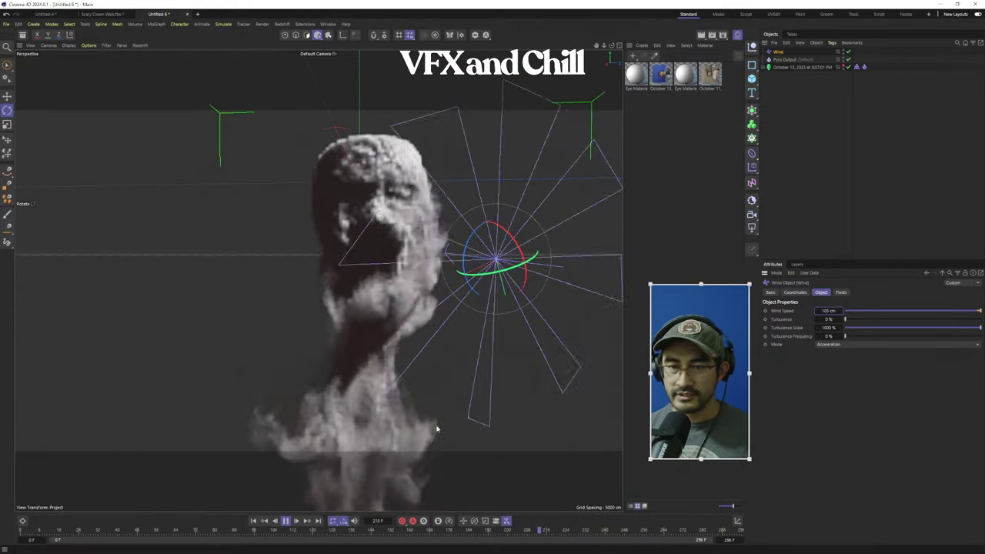
click(253, 521)
right_click(255, 523)
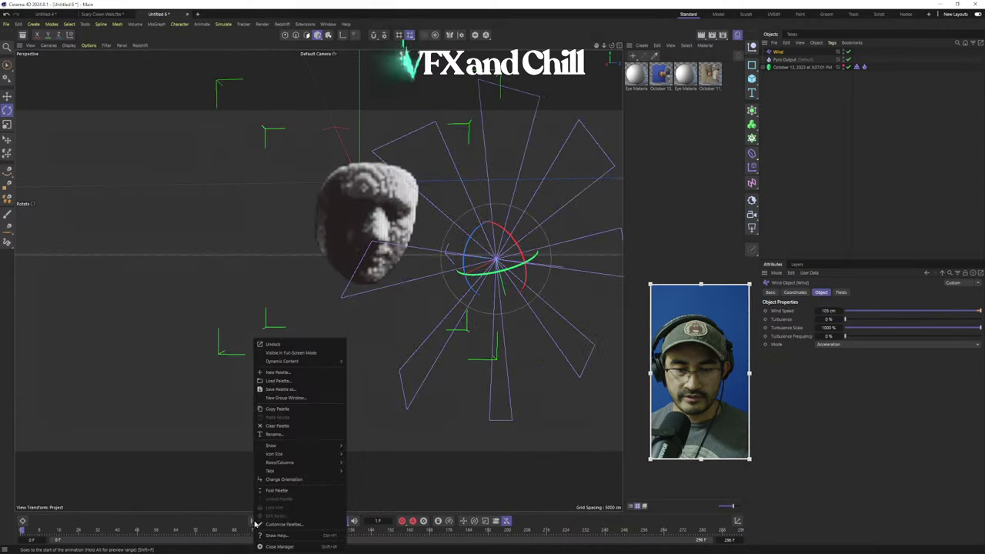
click(484, 363)
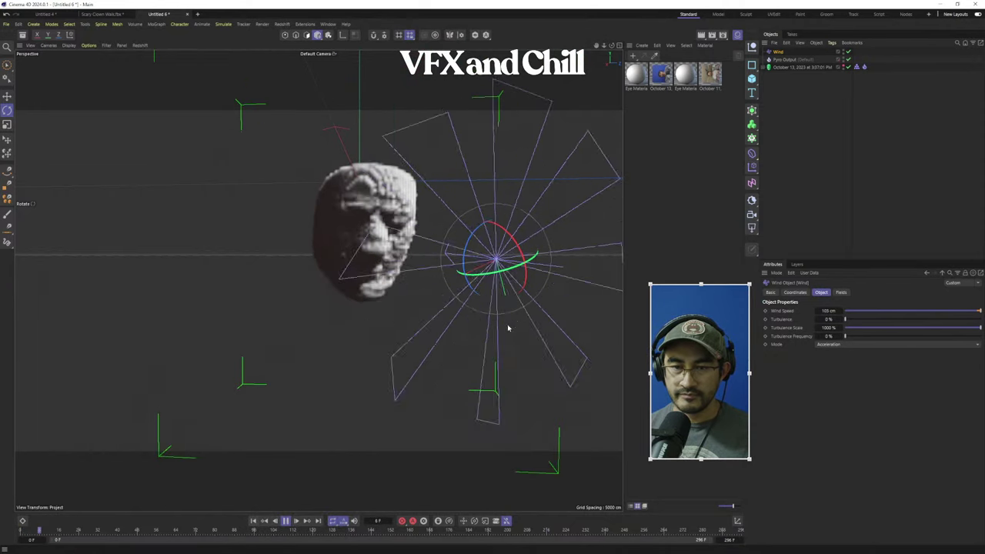
Set the Wind object's Wind Speed to 281.2 cm and examine the windblown smoke from several angles
alt+drag(559, 330, 578, 330)
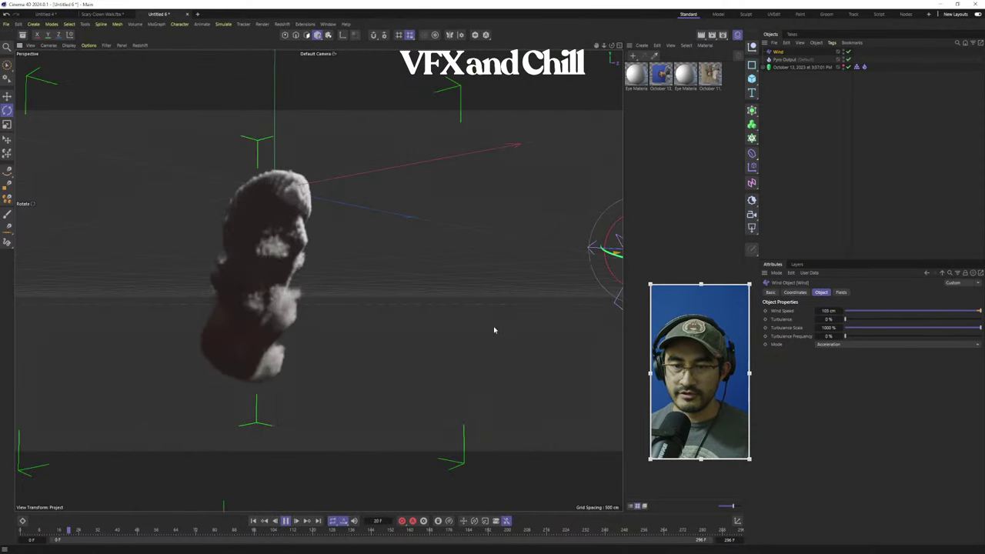
alt+drag(494, 329, 503, 334)
drag(839, 311, 839, 285)
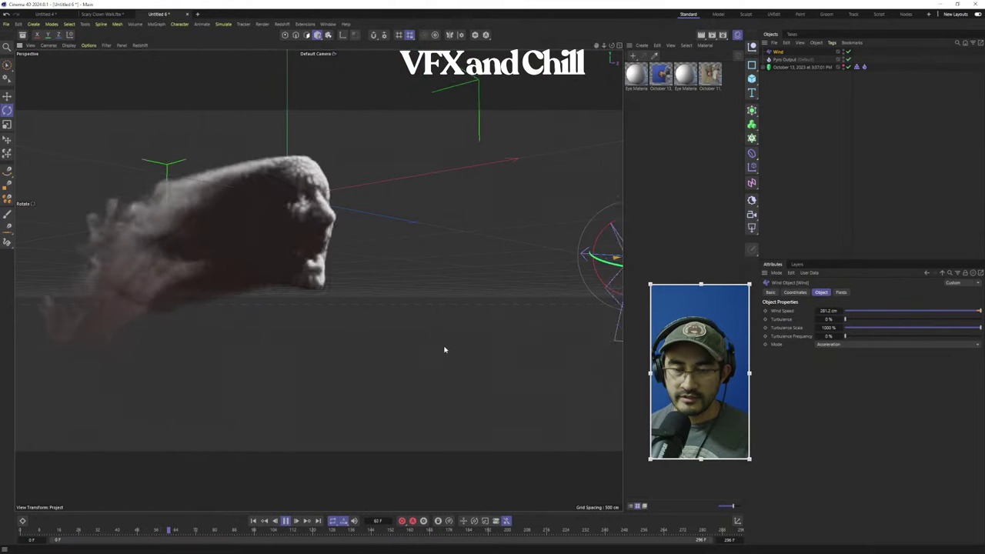
alt+middle_drag(485, 348, 451, 355)
mouse_move(447, 365)
alt+mouse_down()
mouse_move(346, 390)
mouse_move(270, 378)
mouse_move(464, 357)
alt+mouse_up()
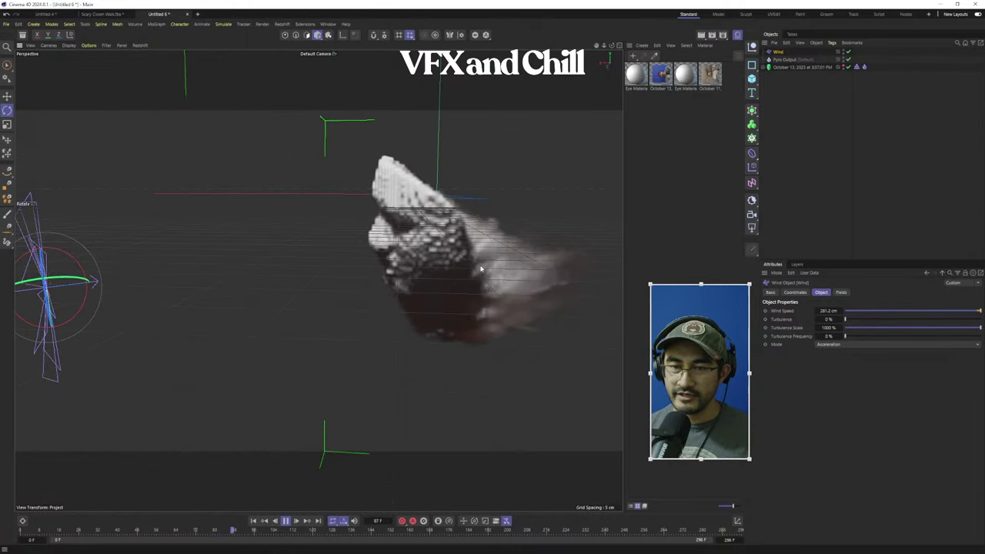
alt+drag(429, 316, 518, 311)
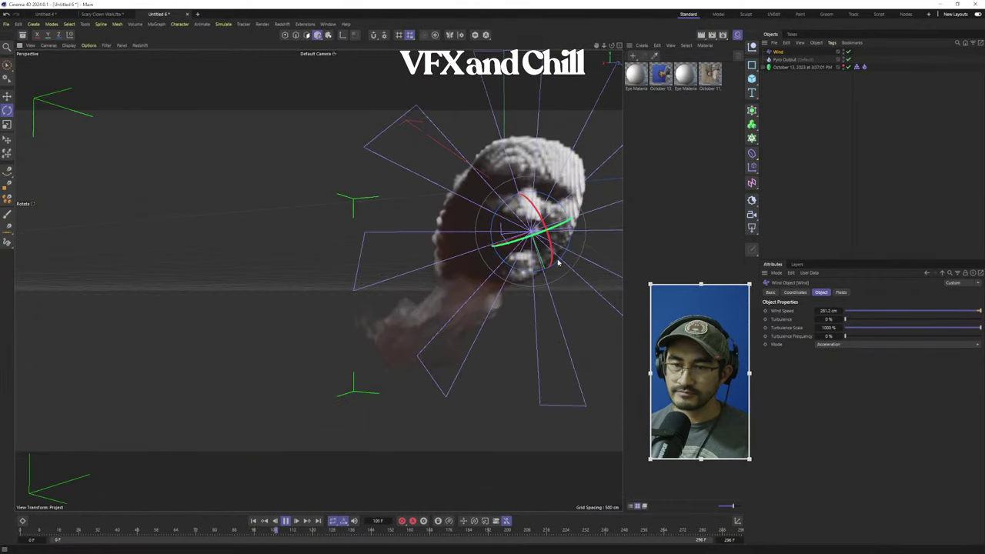
alt+drag(495, 256, 319, 279)
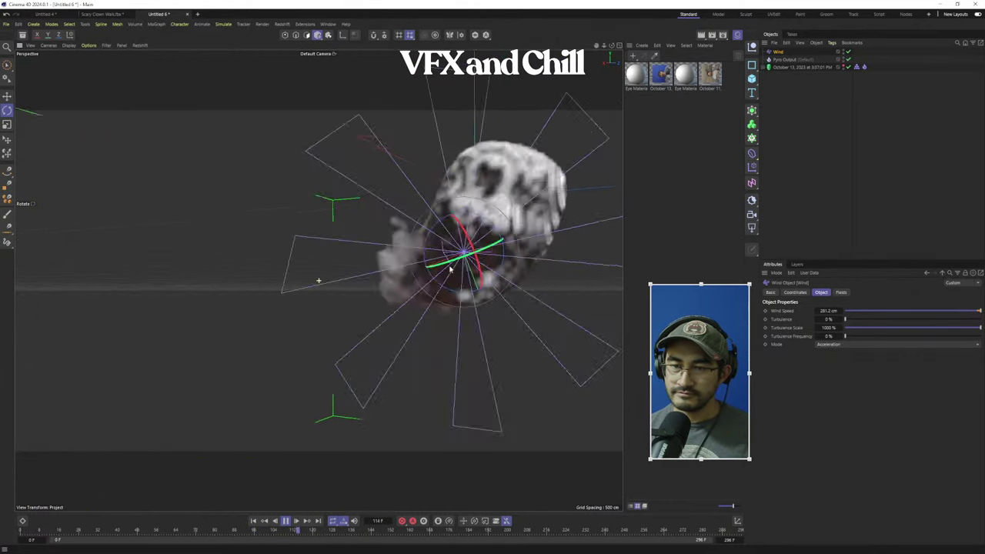
Set the Pyro Emitter tag's noise Scale to 57% and examine the smoke face from other angles
click(784, 60)
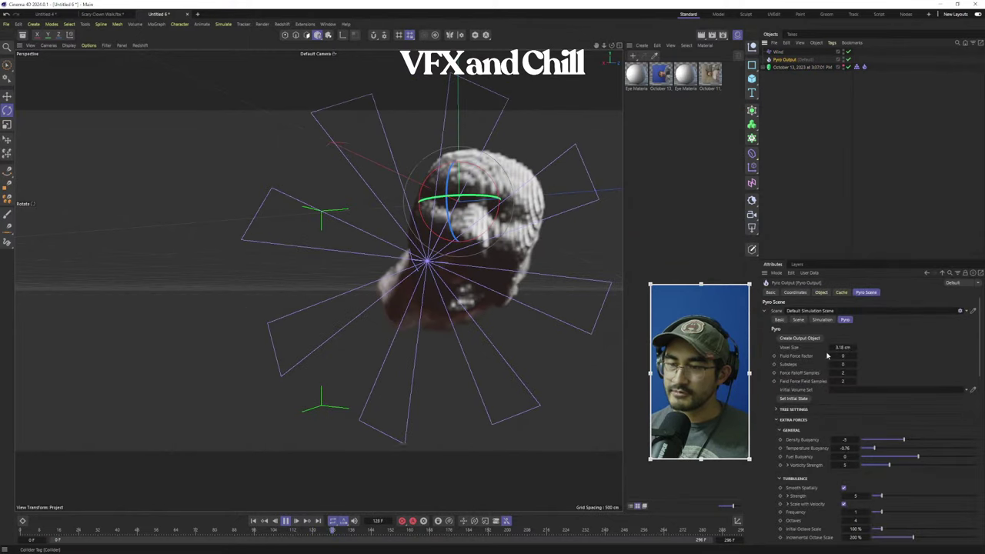
click(865, 67)
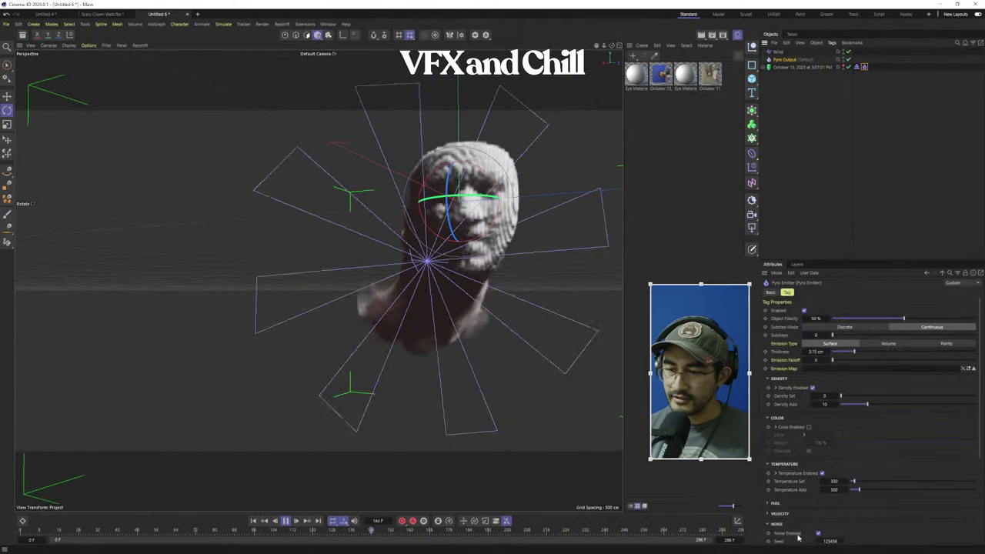
scroll(874, 522, down, 3)
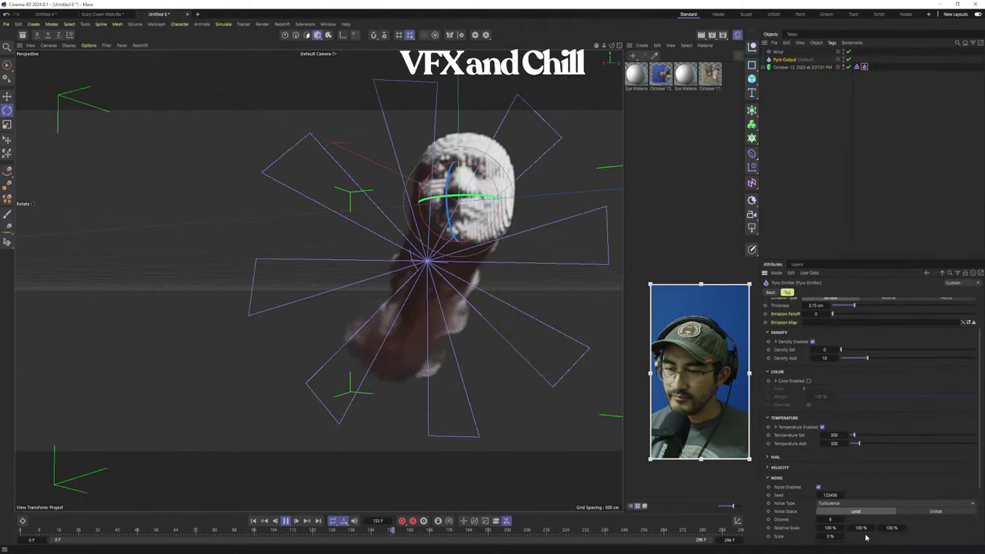
scroll(841, 532, down, 3)
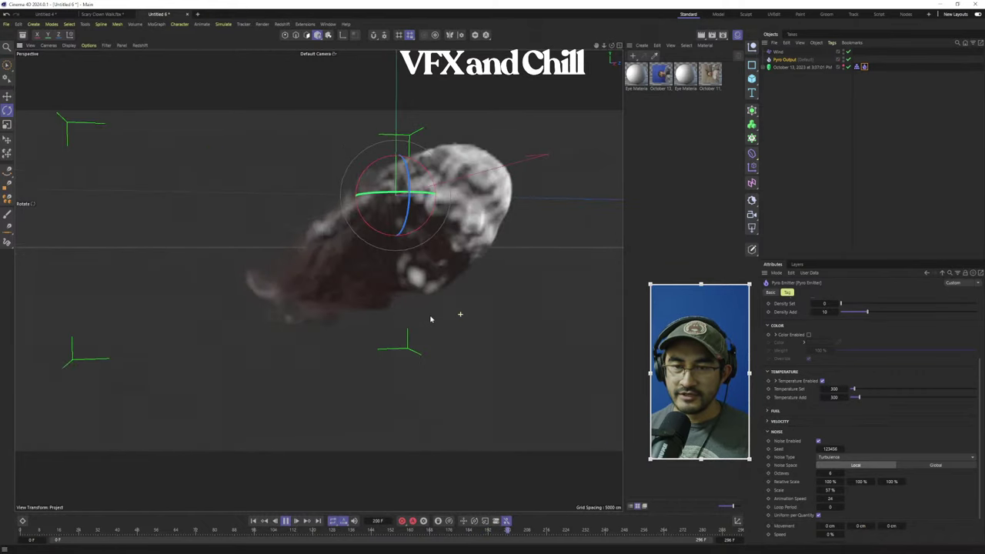
alt+drag(397, 324, 304, 329)
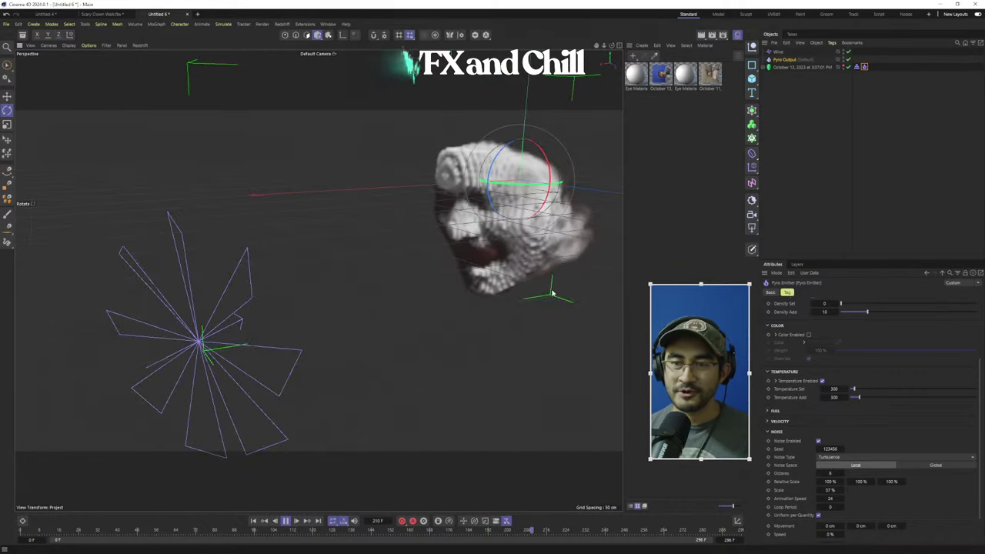
alt+drag(318, 280, 368, 264)
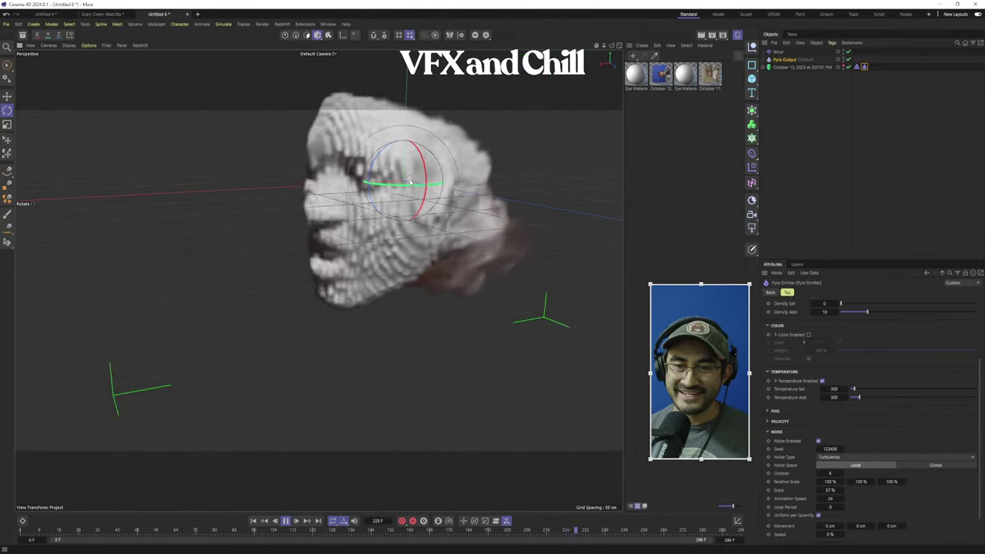
Check the Wind and Collider tag settings, and set the Pyro scene's Voxel Size to 6.21 cm
click(778, 52)
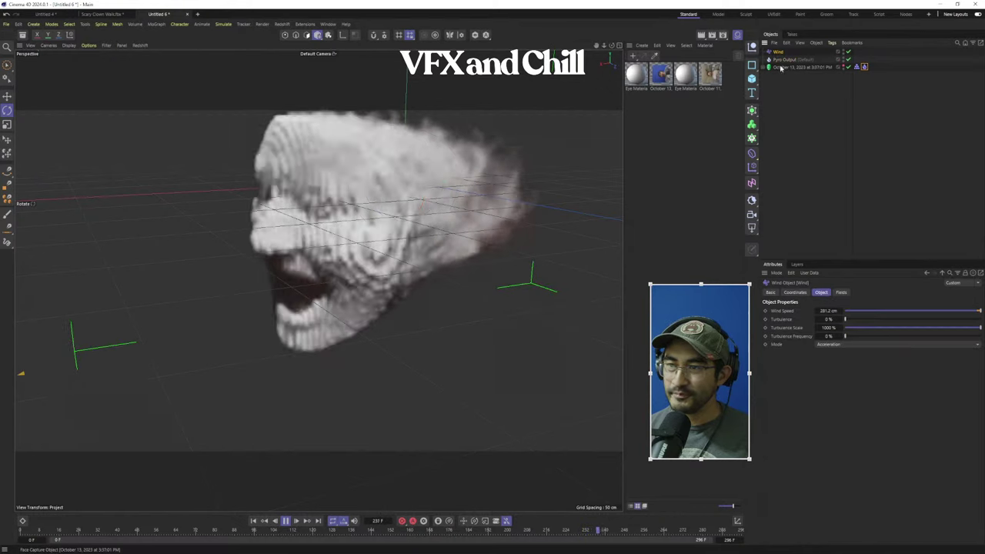
click(781, 68)
click(857, 67)
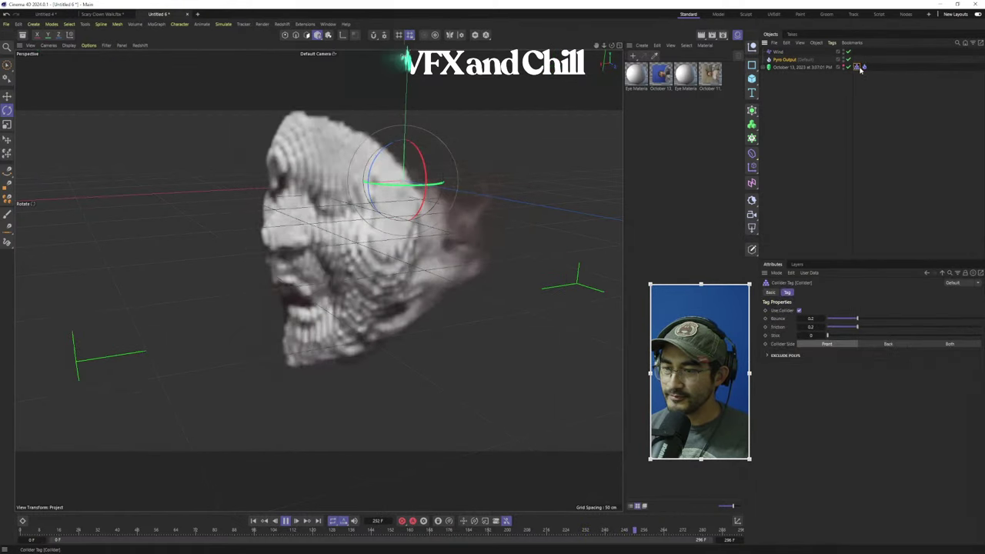
click(786, 60)
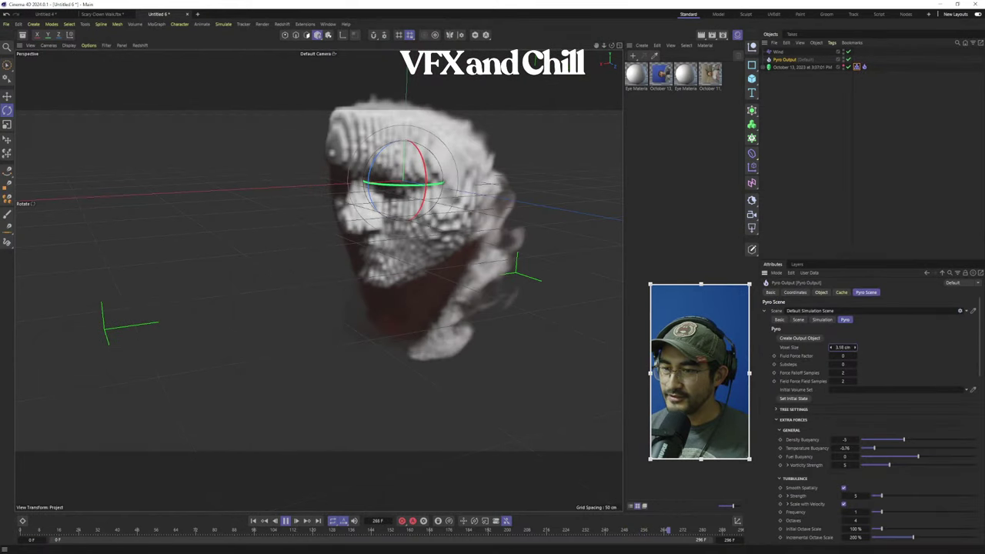
mouse_move(842, 348)
mouse_down()
mouse_move(853, 350)
mouse_move(838, 346)
mouse_up()
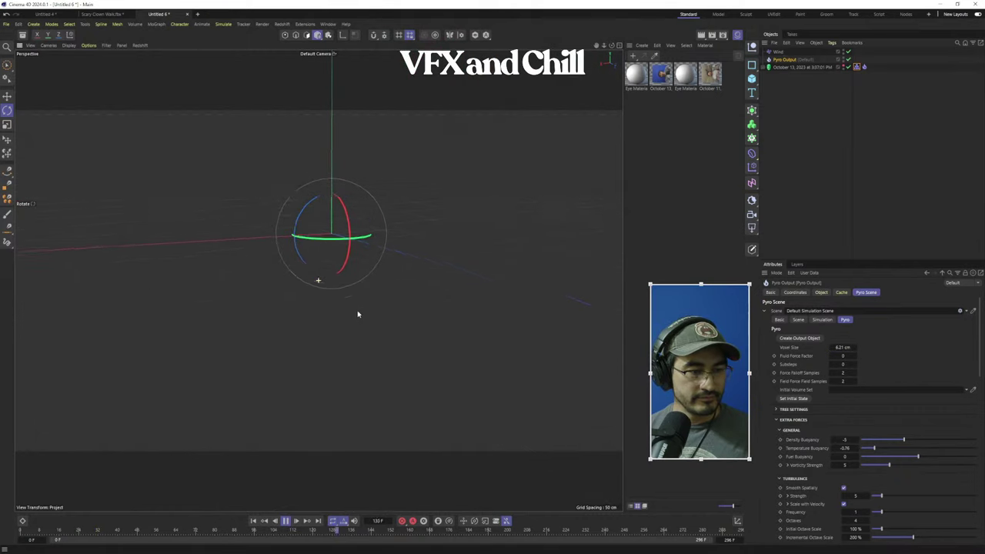
Set the Pyro scene's Voxel Size to 2 cm and replay the simulation from the start
click(834, 152)
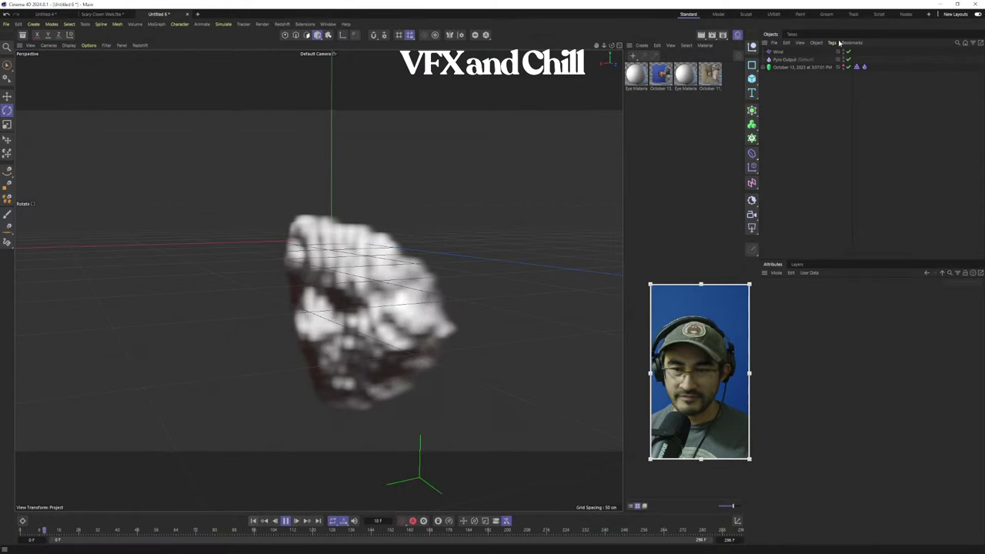
click(777, 50)
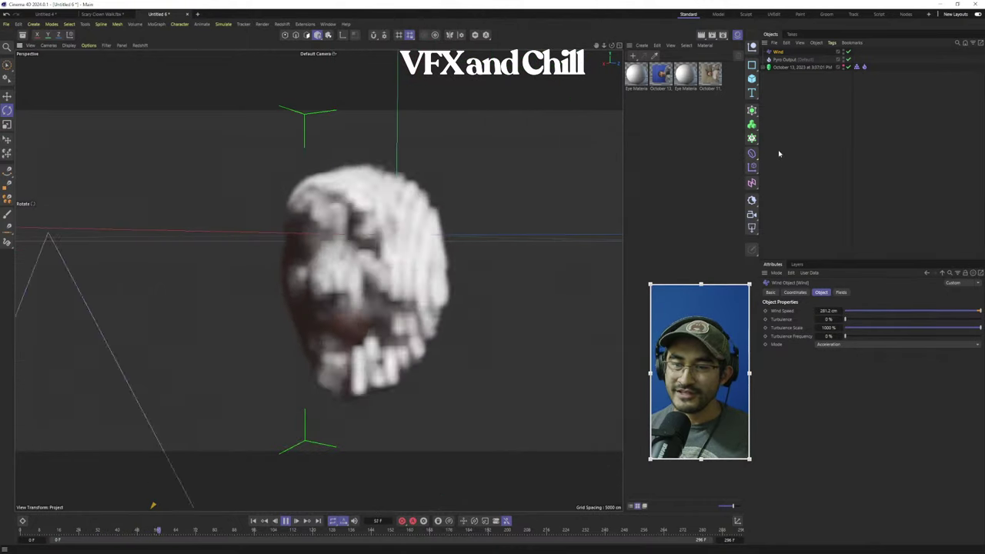
click(786, 59)
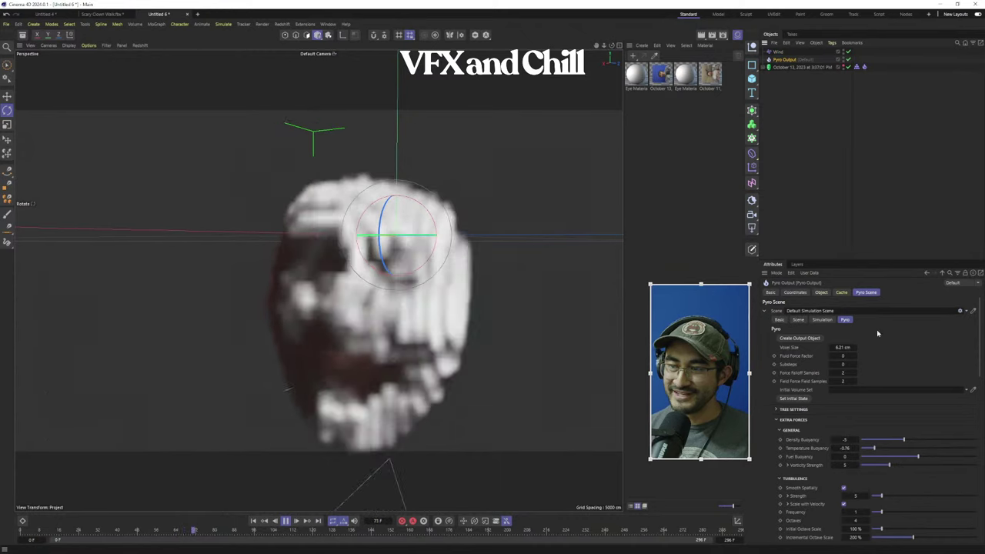
click(843, 347)
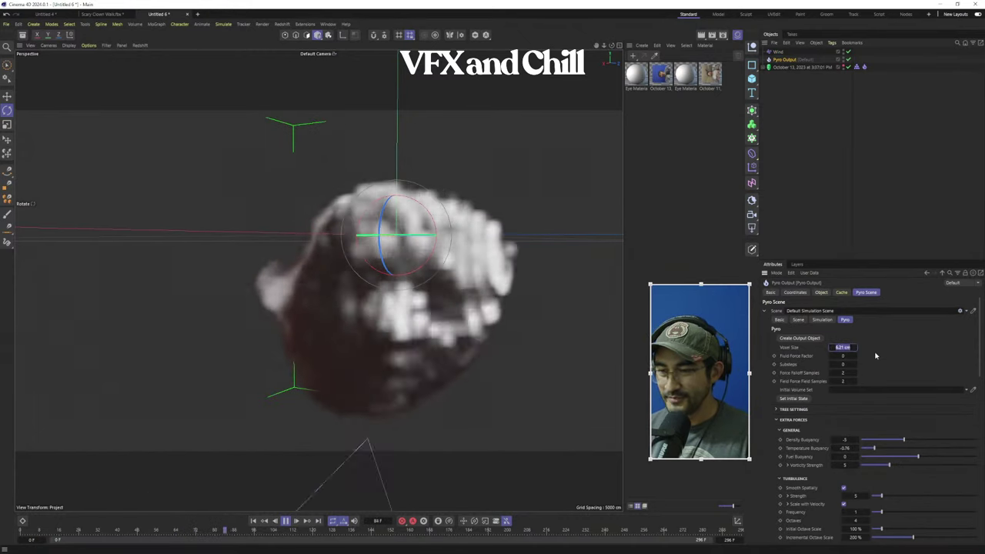
text(2)
key(Return)
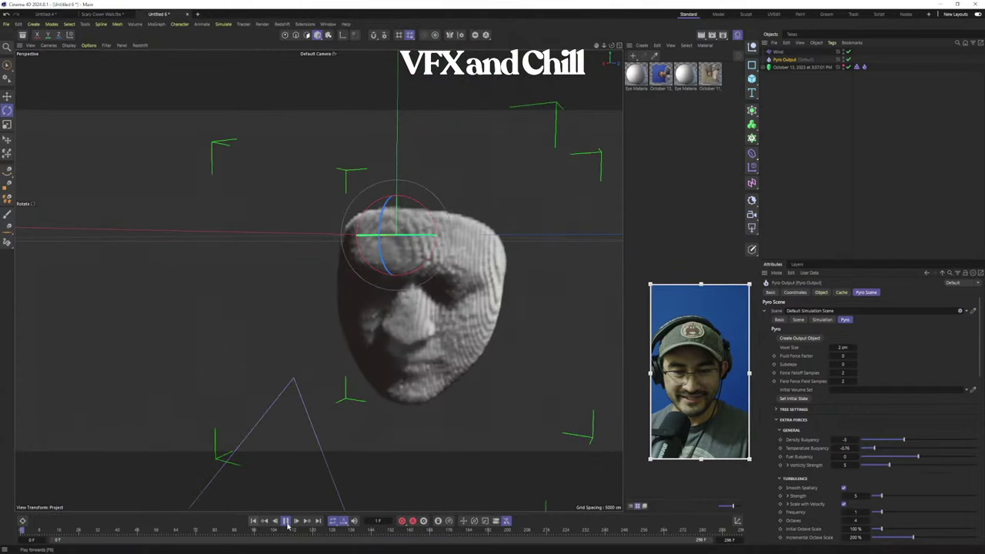
alt+drag(422, 416, 378, 326)
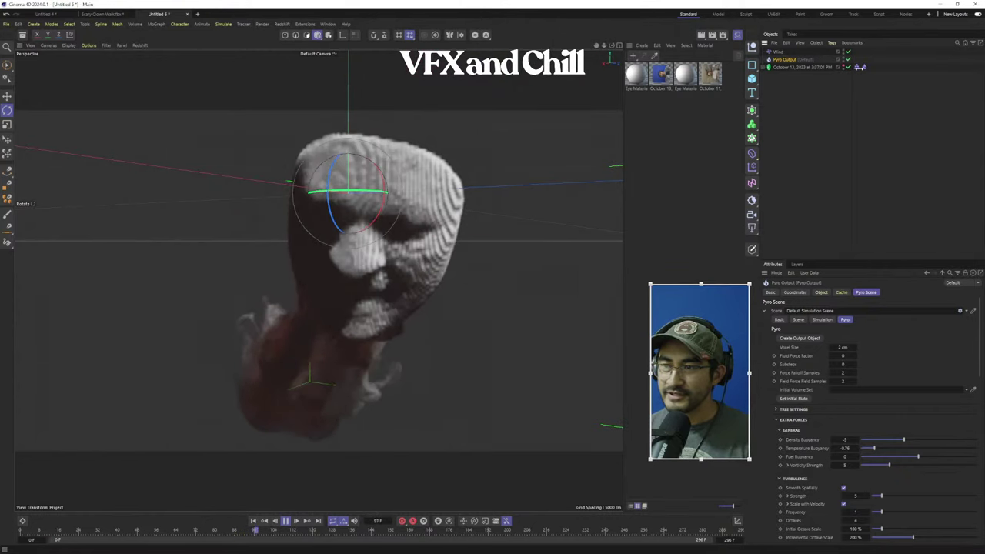
Delete the Collider tag from the face capture object, restart the simulation and examine the smoke face from several angles
click(858, 67)
key(Delete)
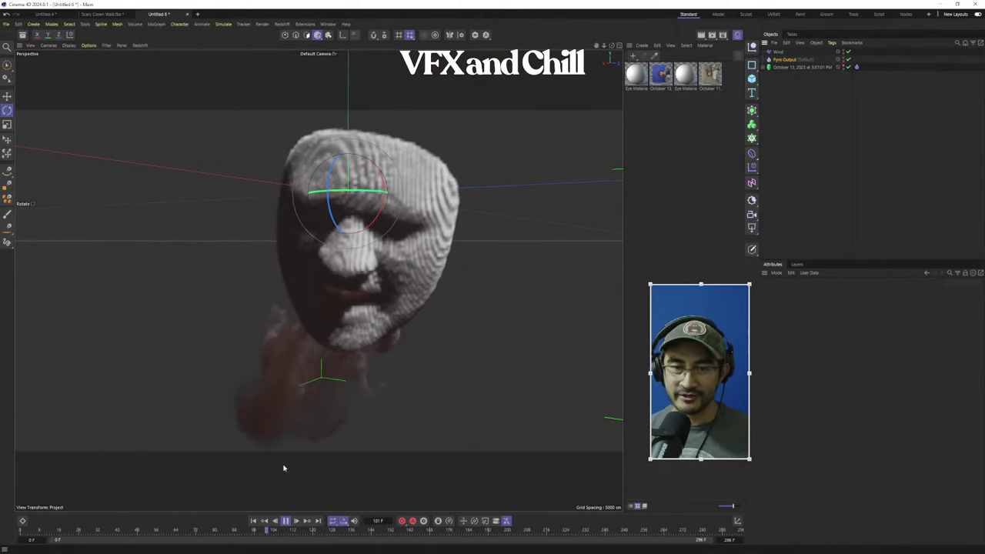
click(255, 521)
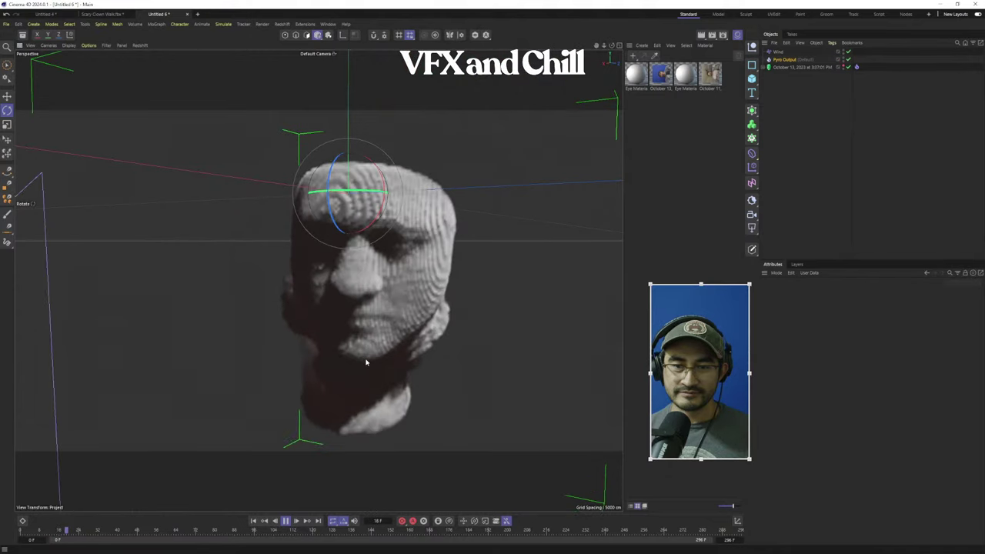
alt+drag(366, 362, 408, 446)
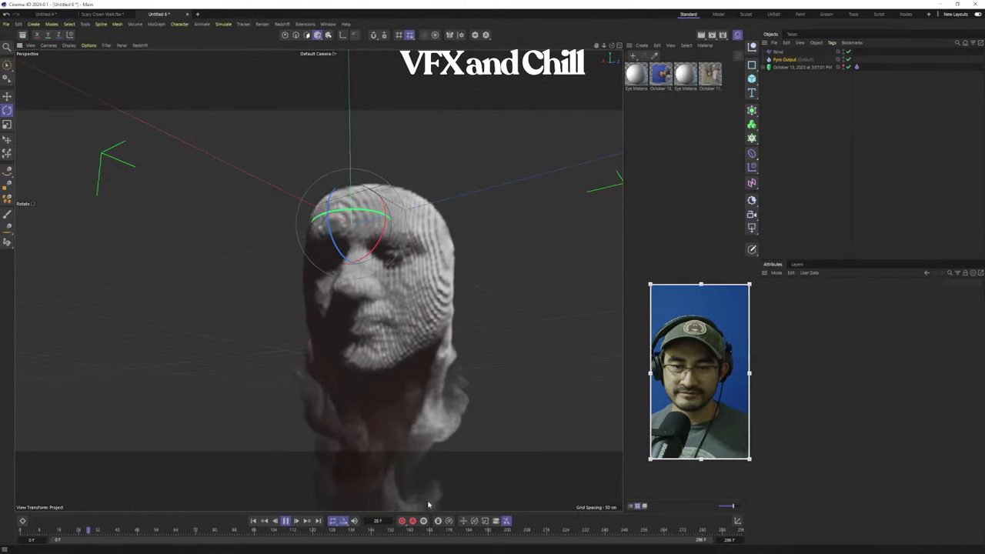
alt+drag(429, 505, 450, 455)
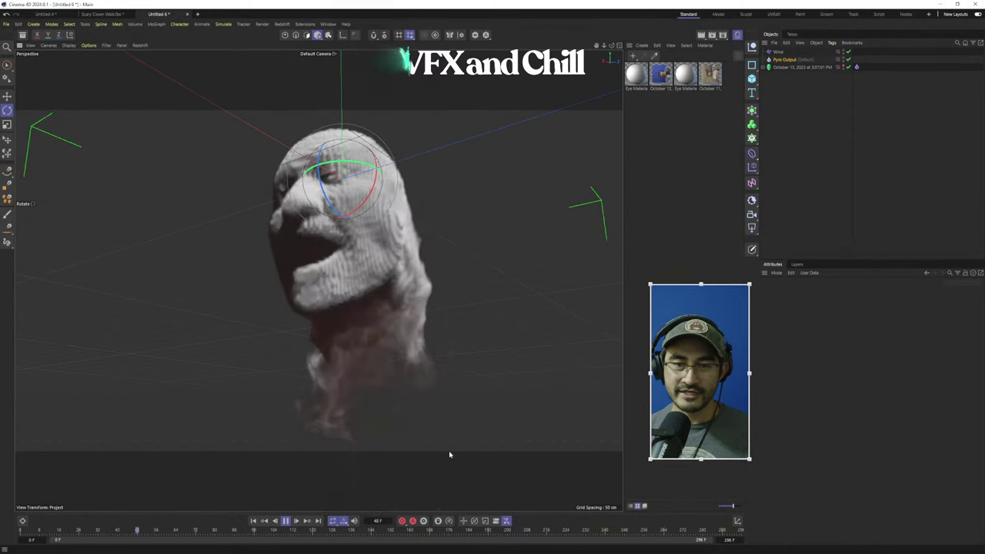
Rotate the Wind object beside the face to tilt its blowing direction, and examine the trailing smoke from other angles
click(778, 52)
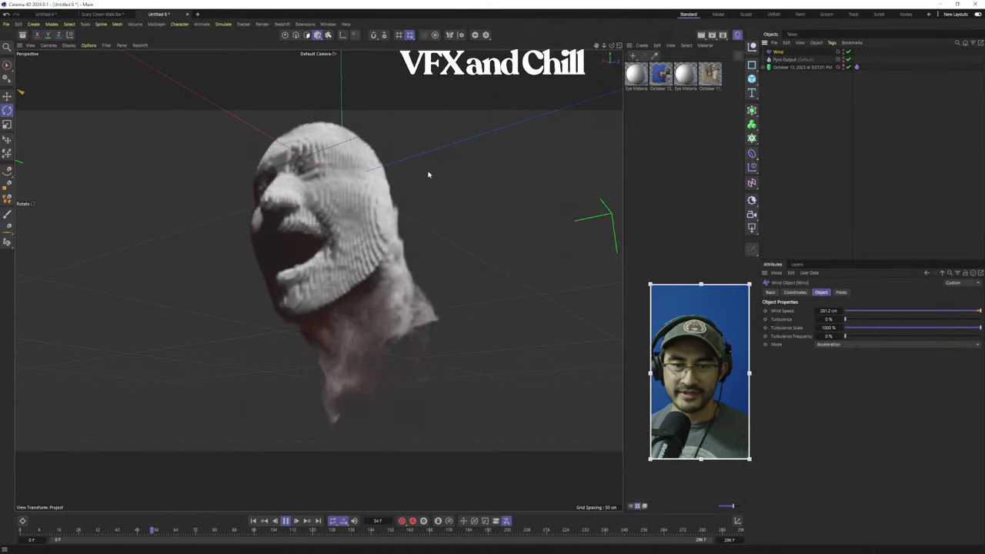
scroll(235, 163, down, 3)
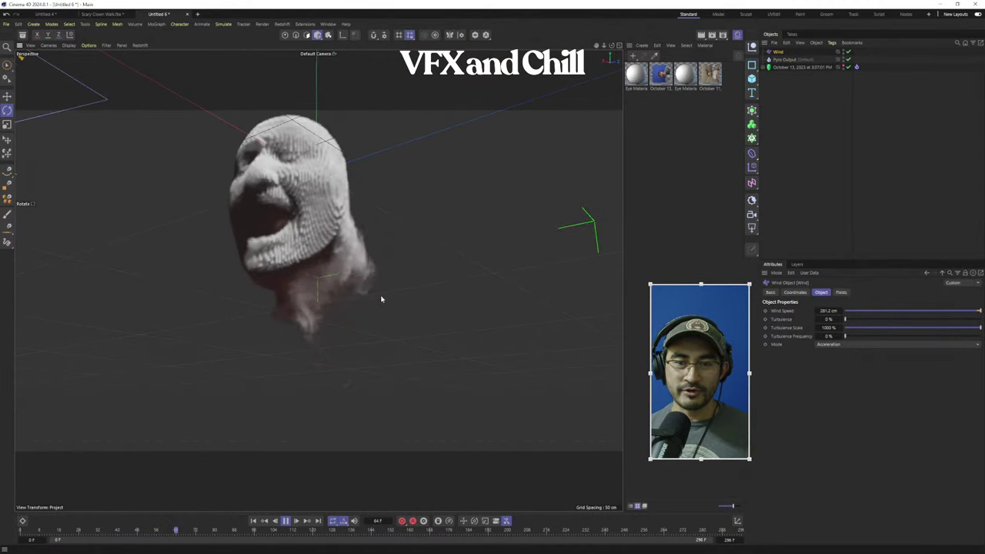
alt+drag(239, 176, 357, 302)
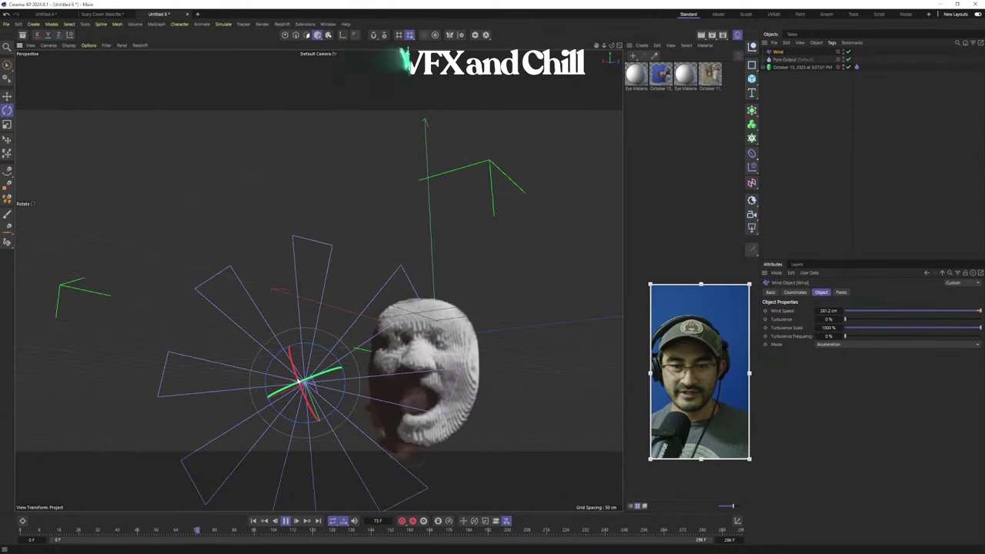
drag(287, 366, 460, 388)
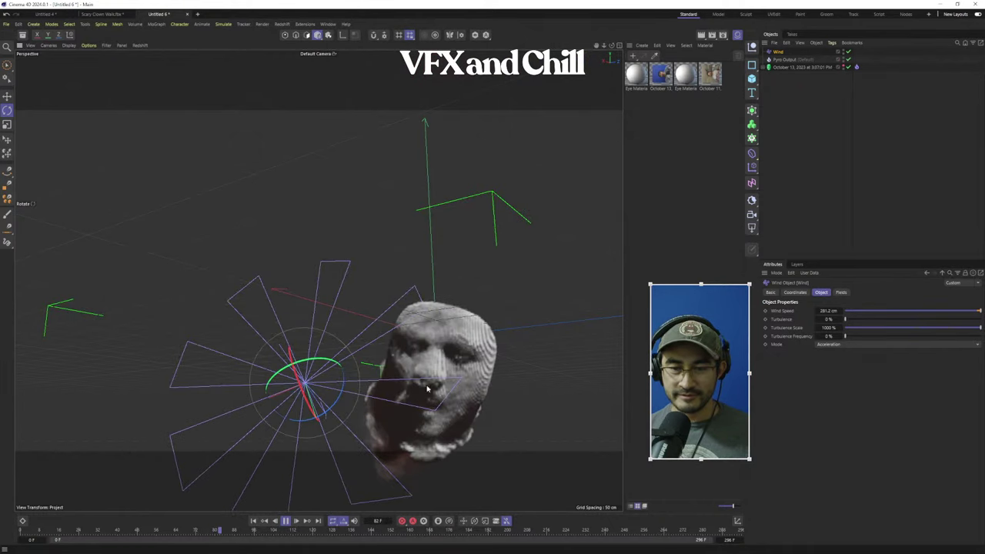
alt+drag(315, 280, 309, 313)
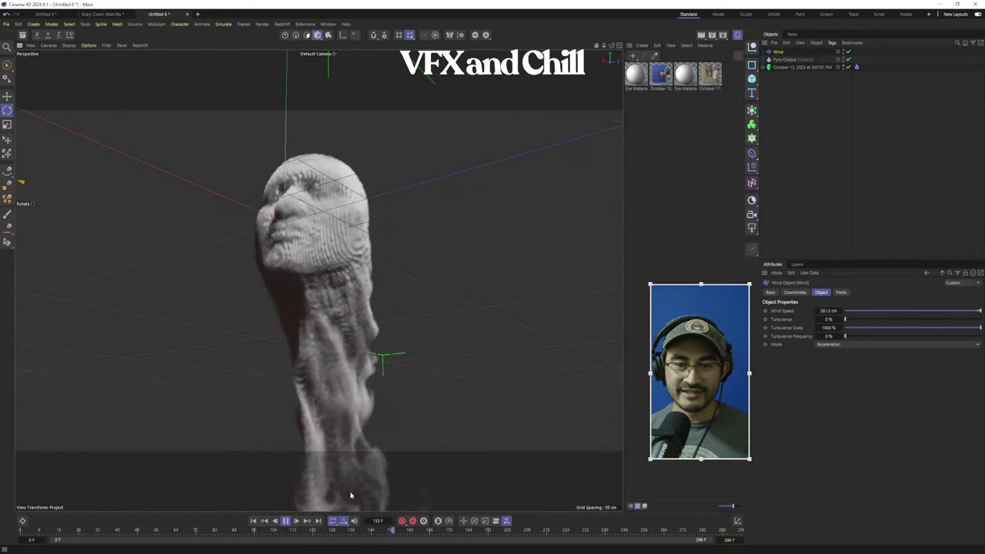
alt+drag(351, 478, 562, 256)
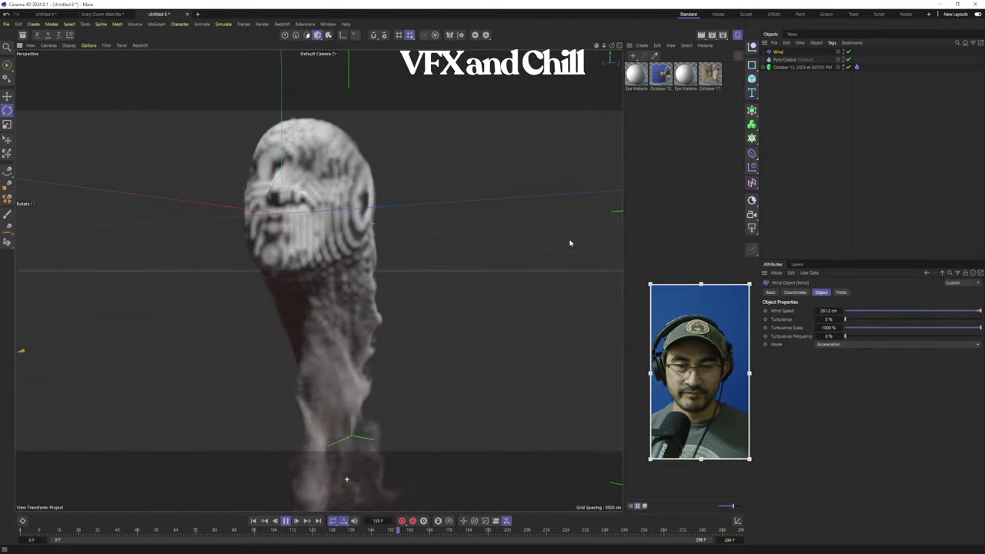